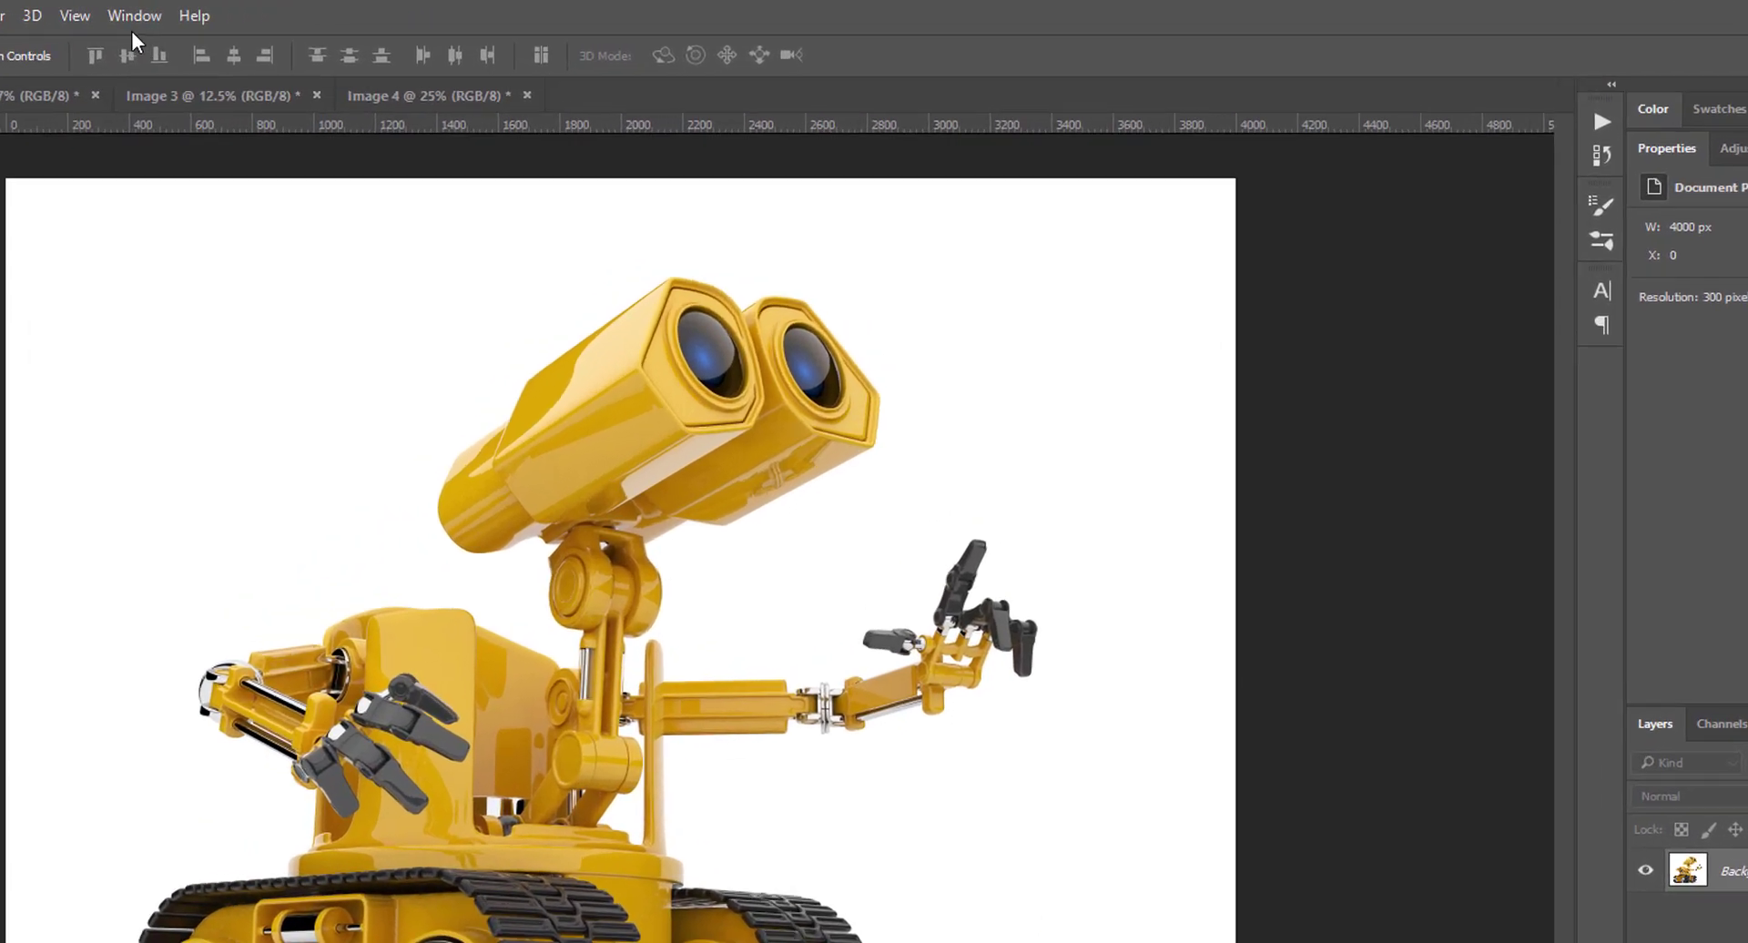
Load the Pure Art Hand Drawing 156 Premium actions and select the Pure Art [with white bg] action.
left_click(384, 11)
left_click(89, 200)
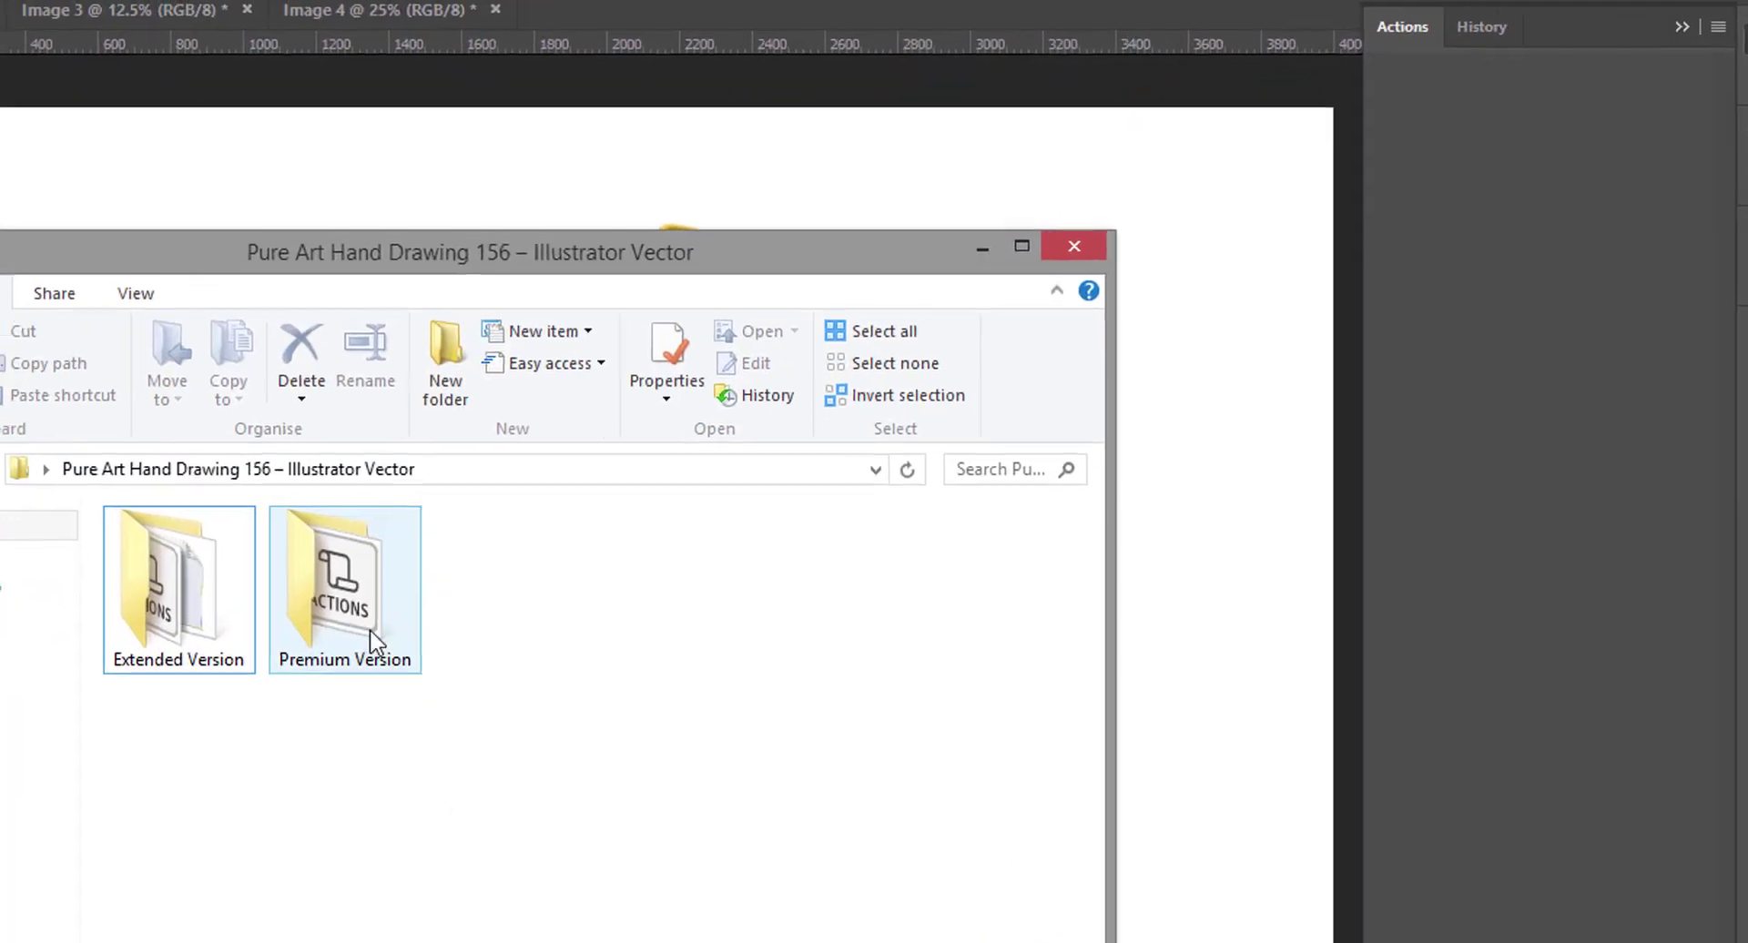
double_click(565, 492)
double_click(431, 482)
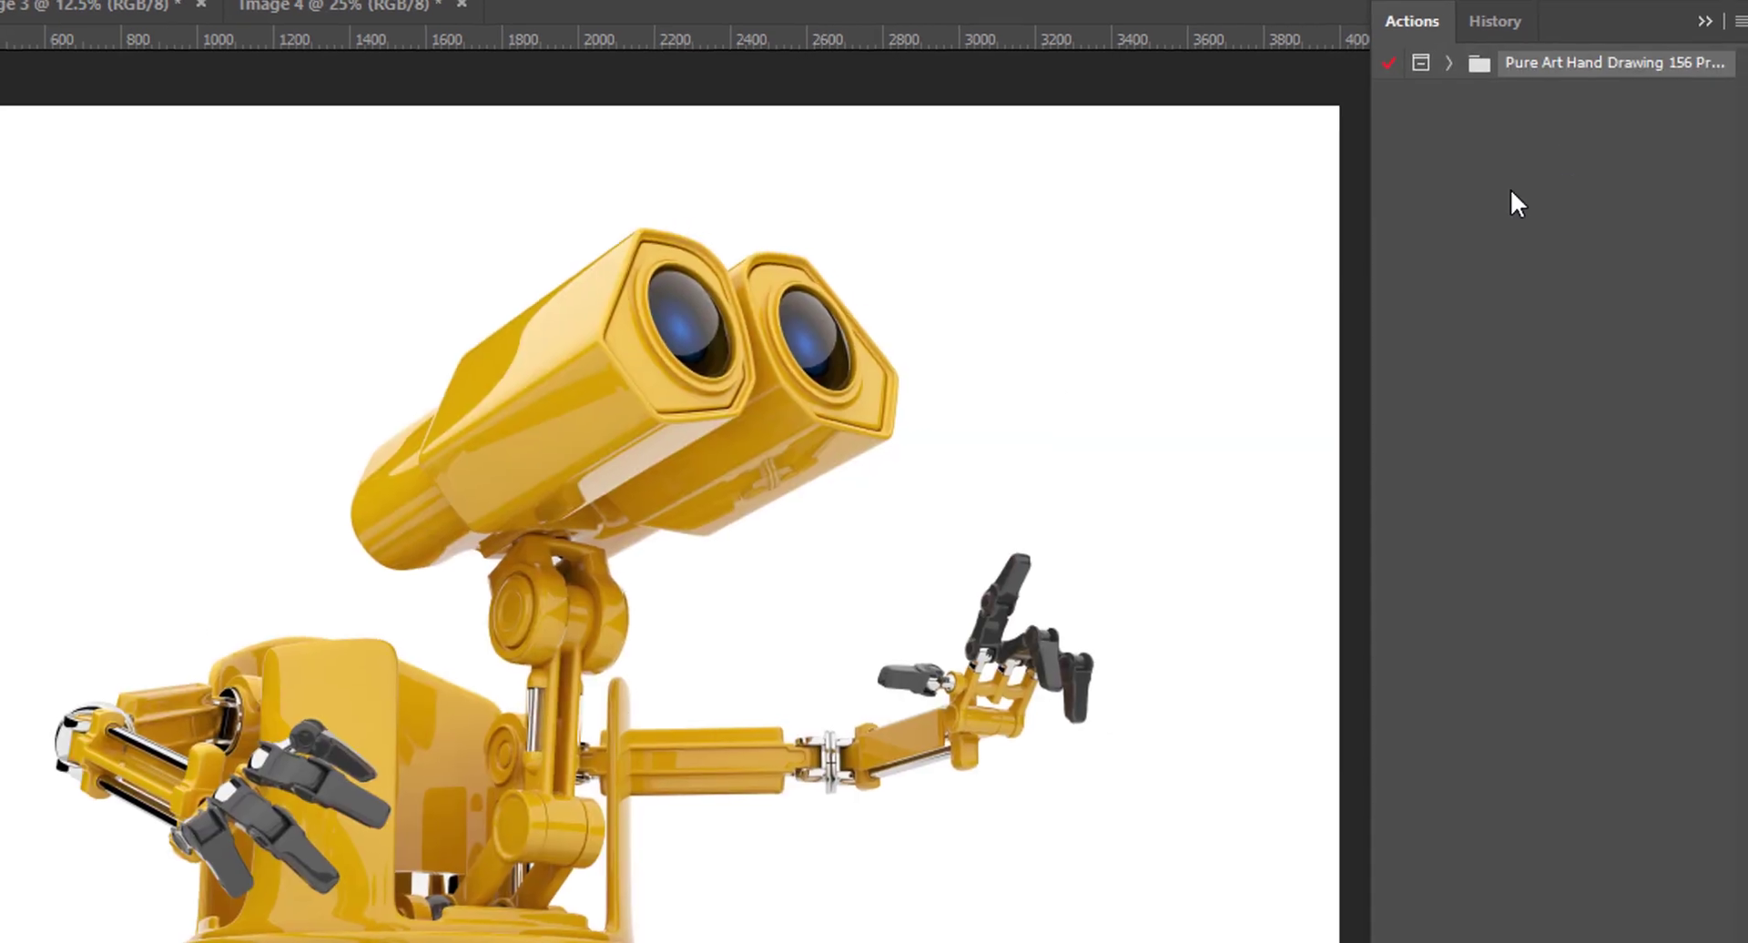
left_click_drag(1319, 123, 1262, 134)
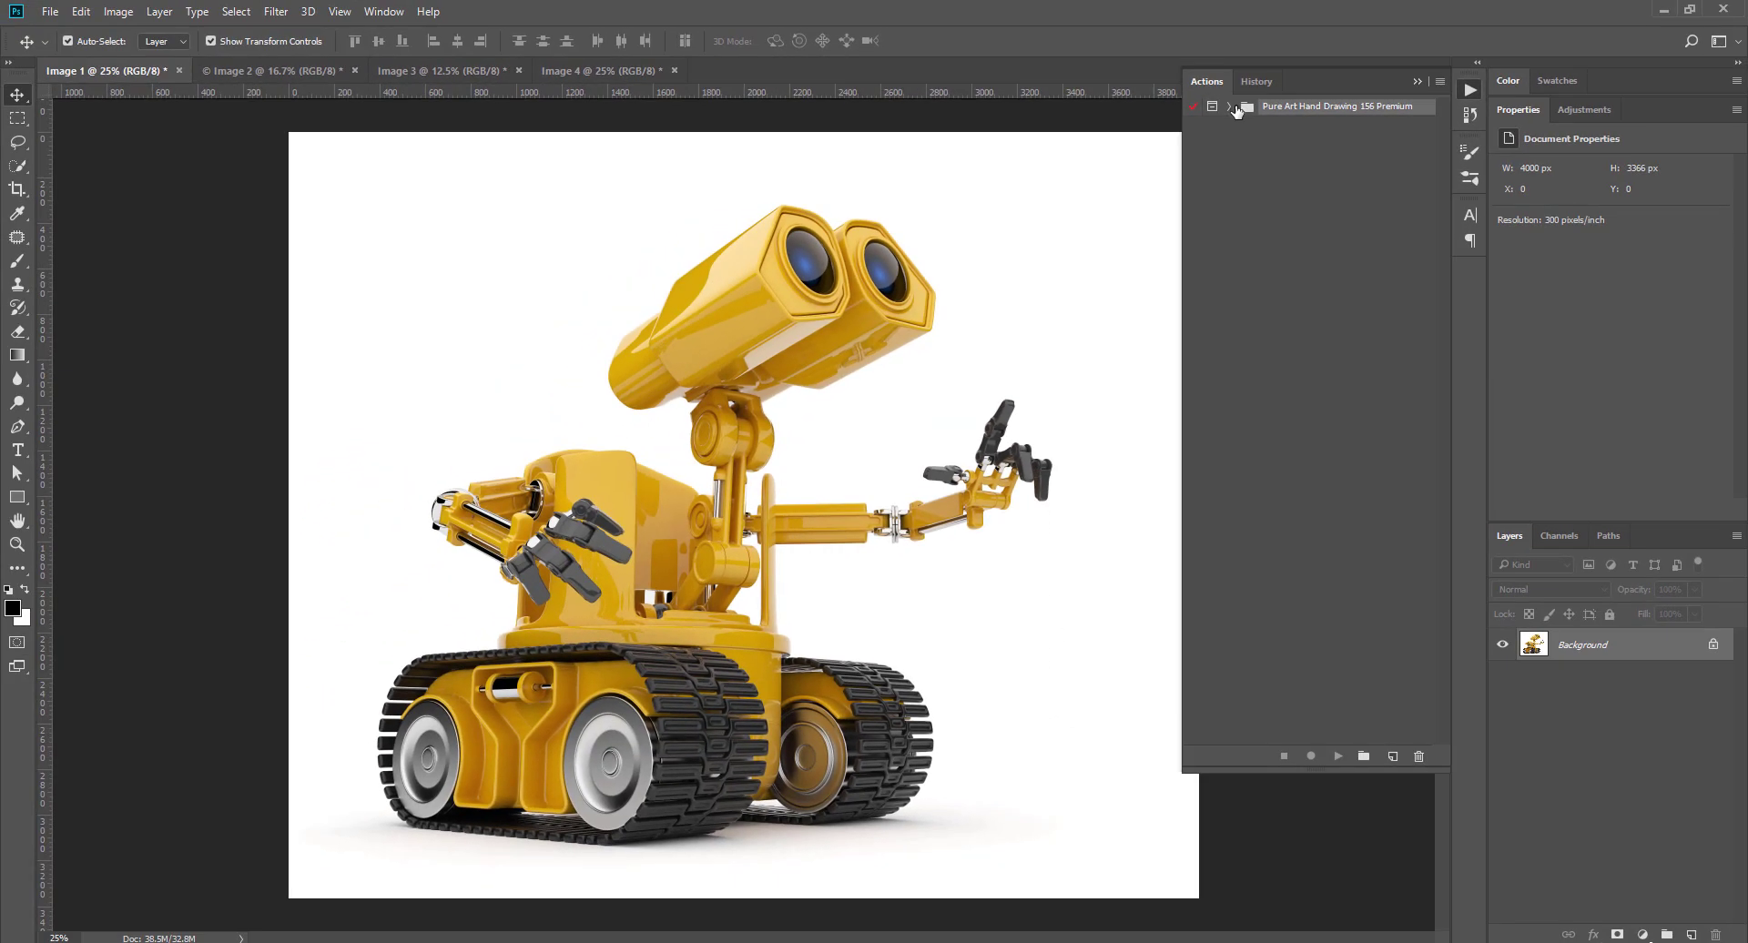
left_click(1322, 127)
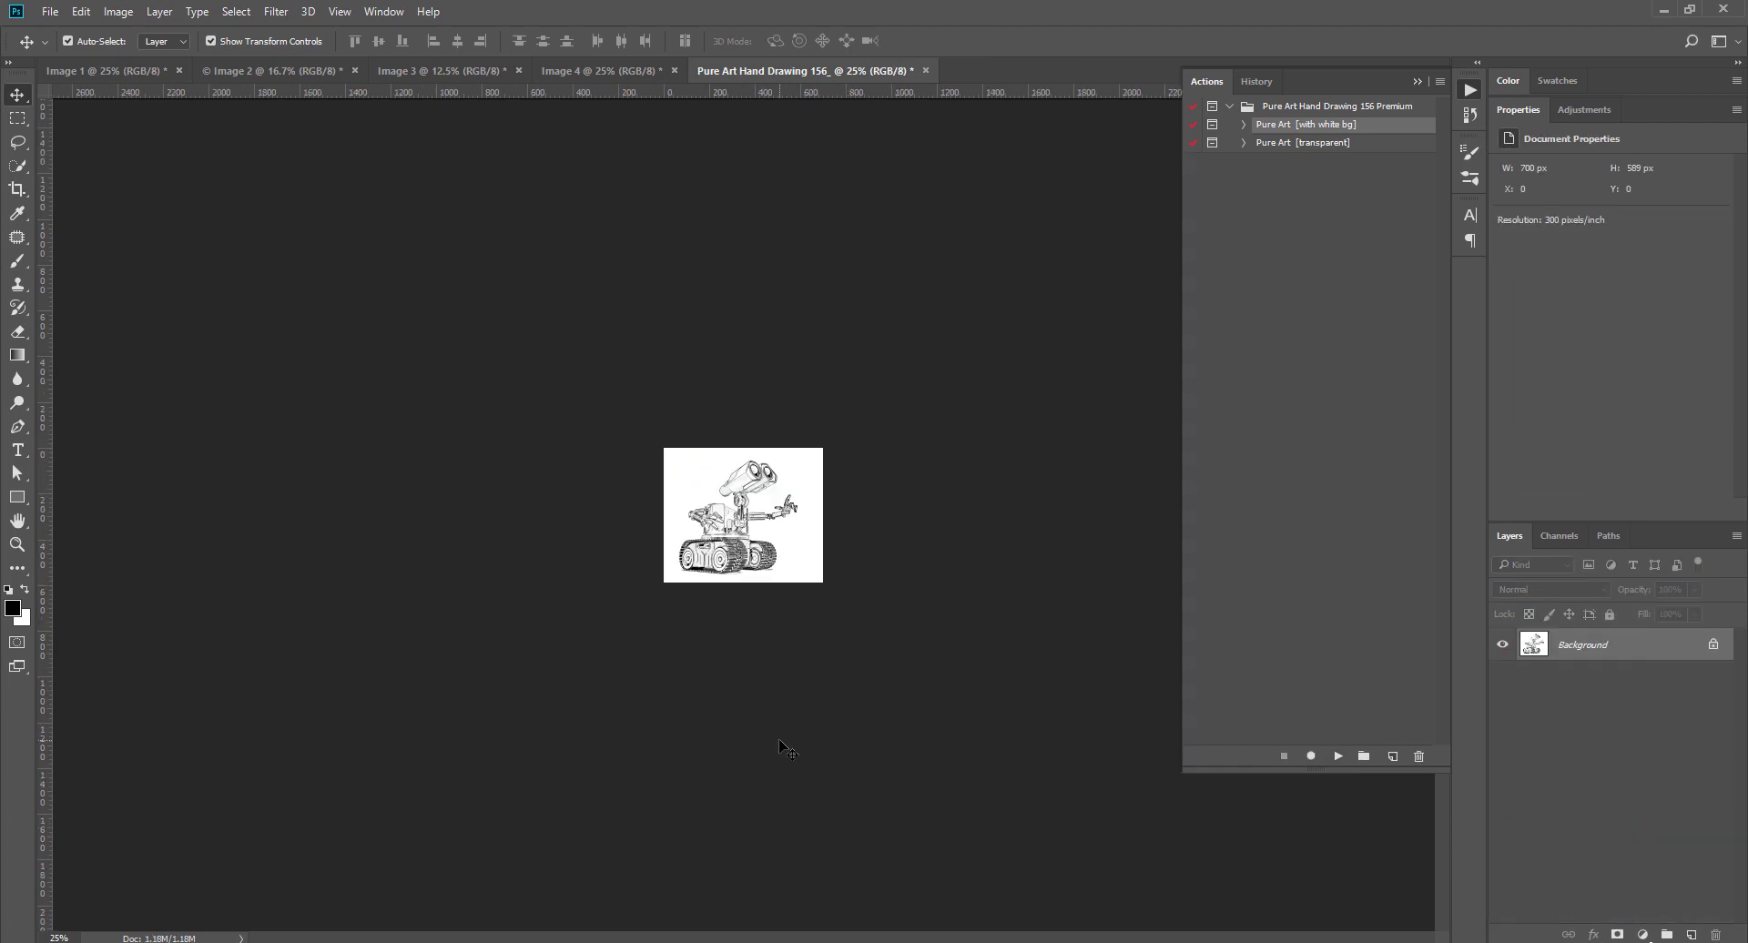
key("ctrl+1")
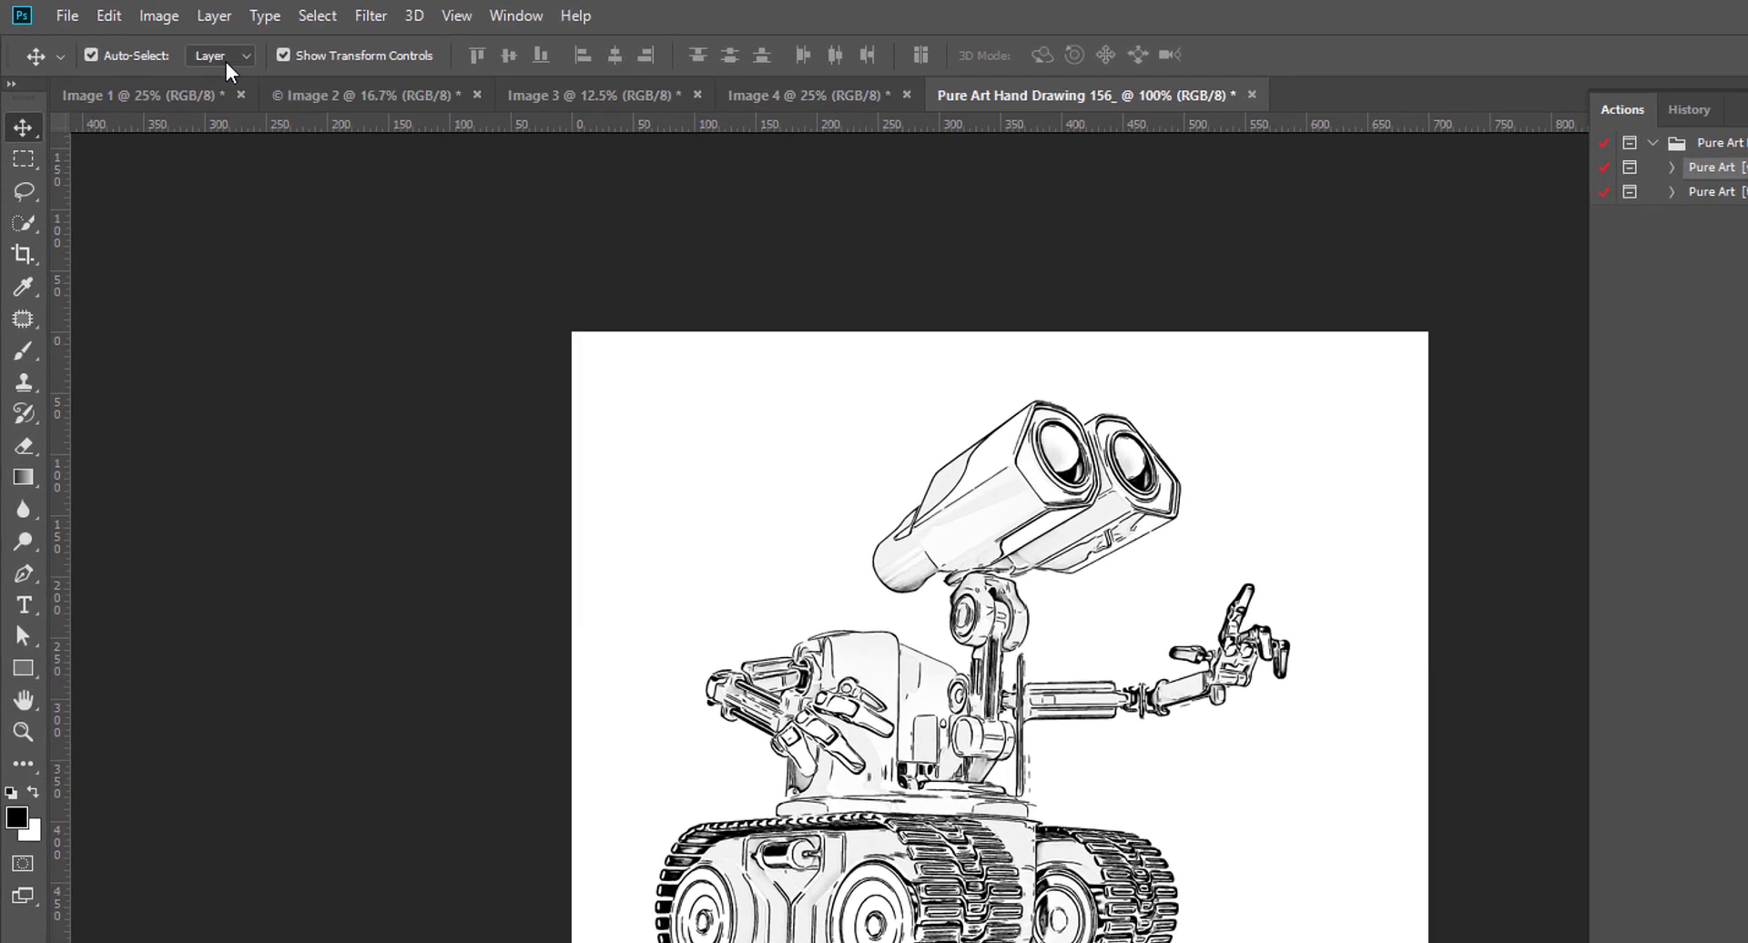
left_click(127, 12)
left_click(213, 203)
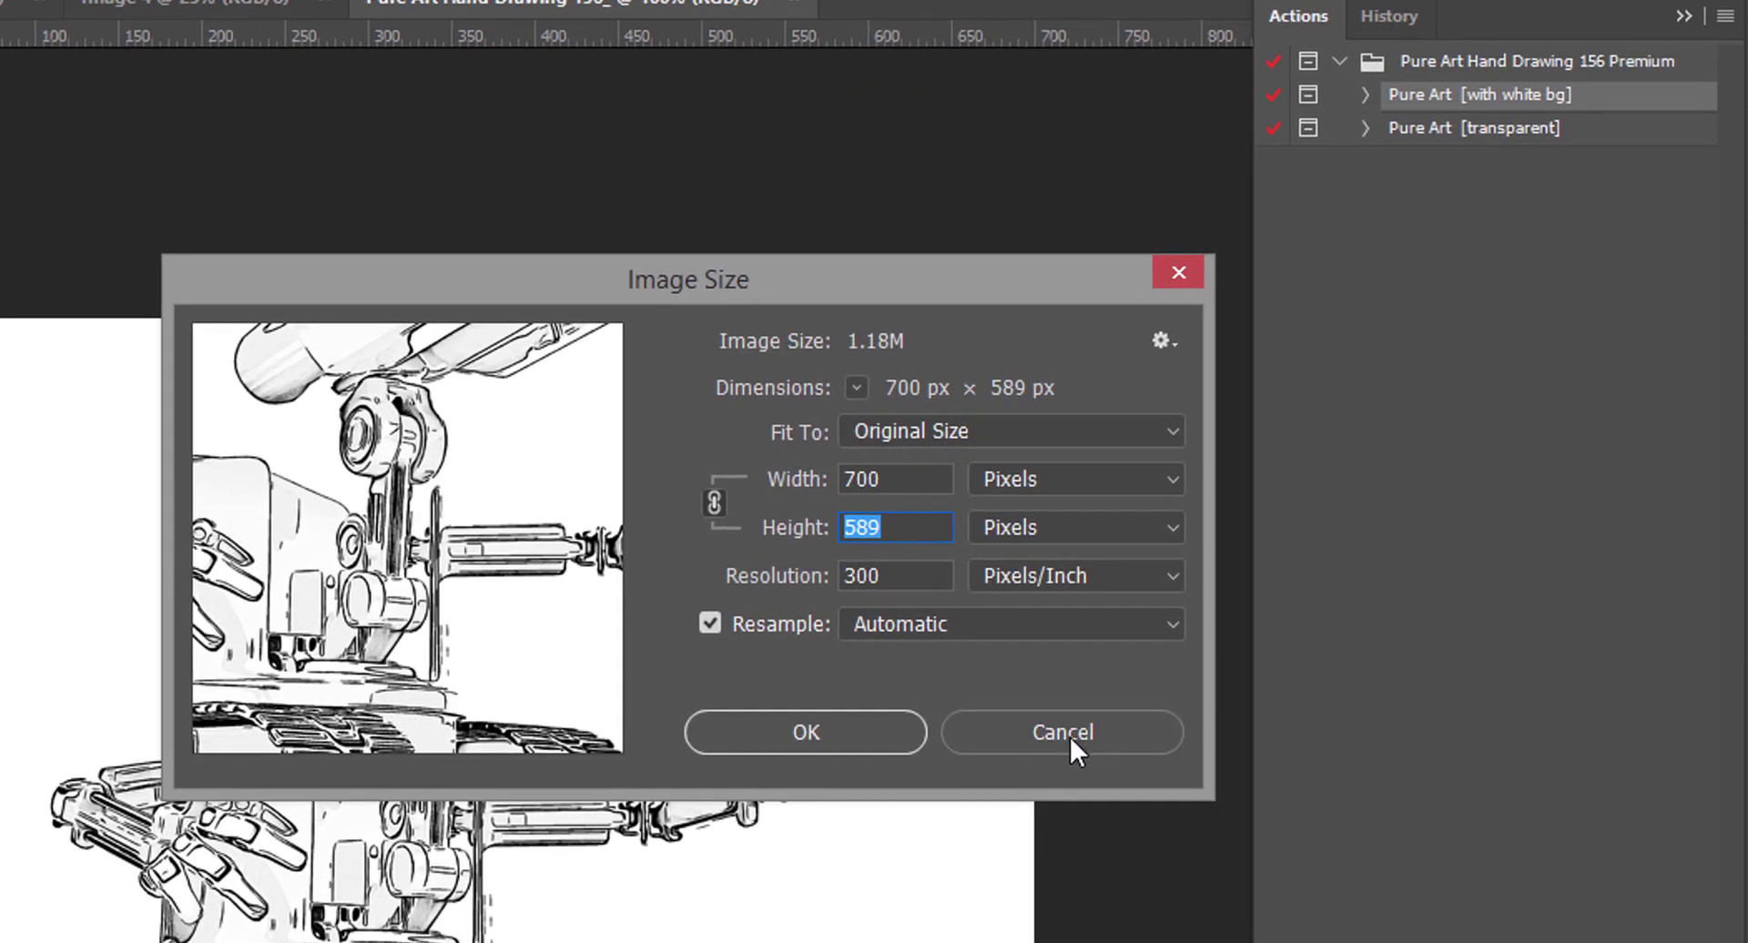
left_click(1526, 674)
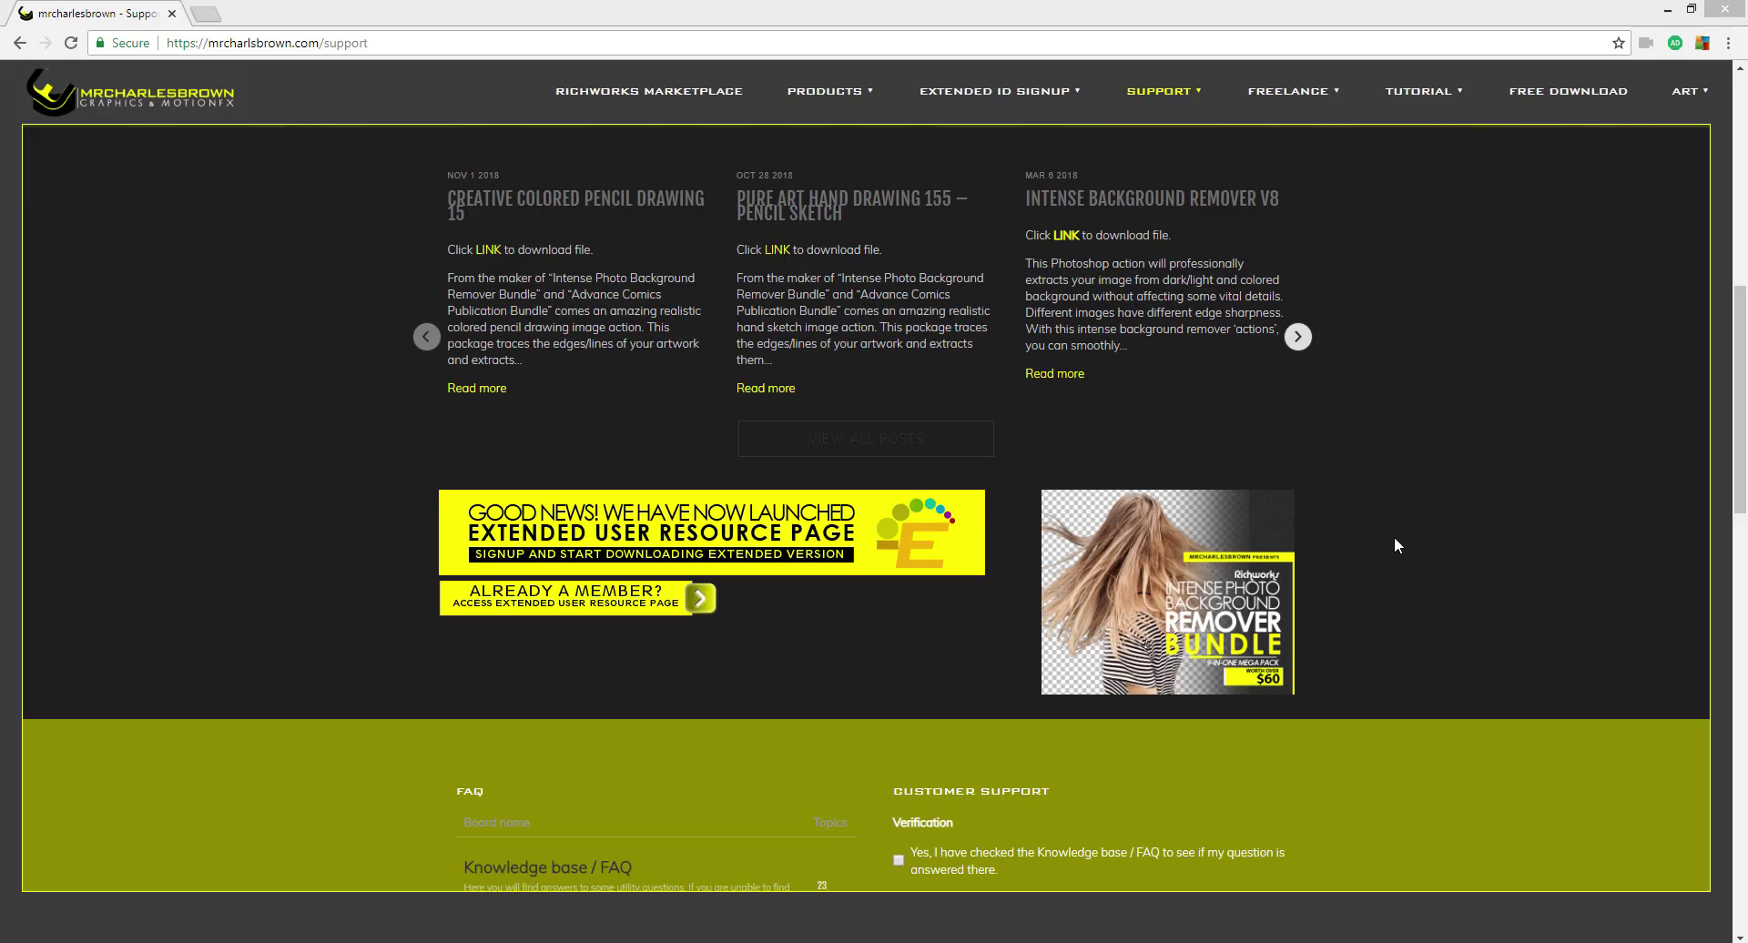
Go to the Extended ID Signup page and log in as an existing member.
left_click(995, 91)
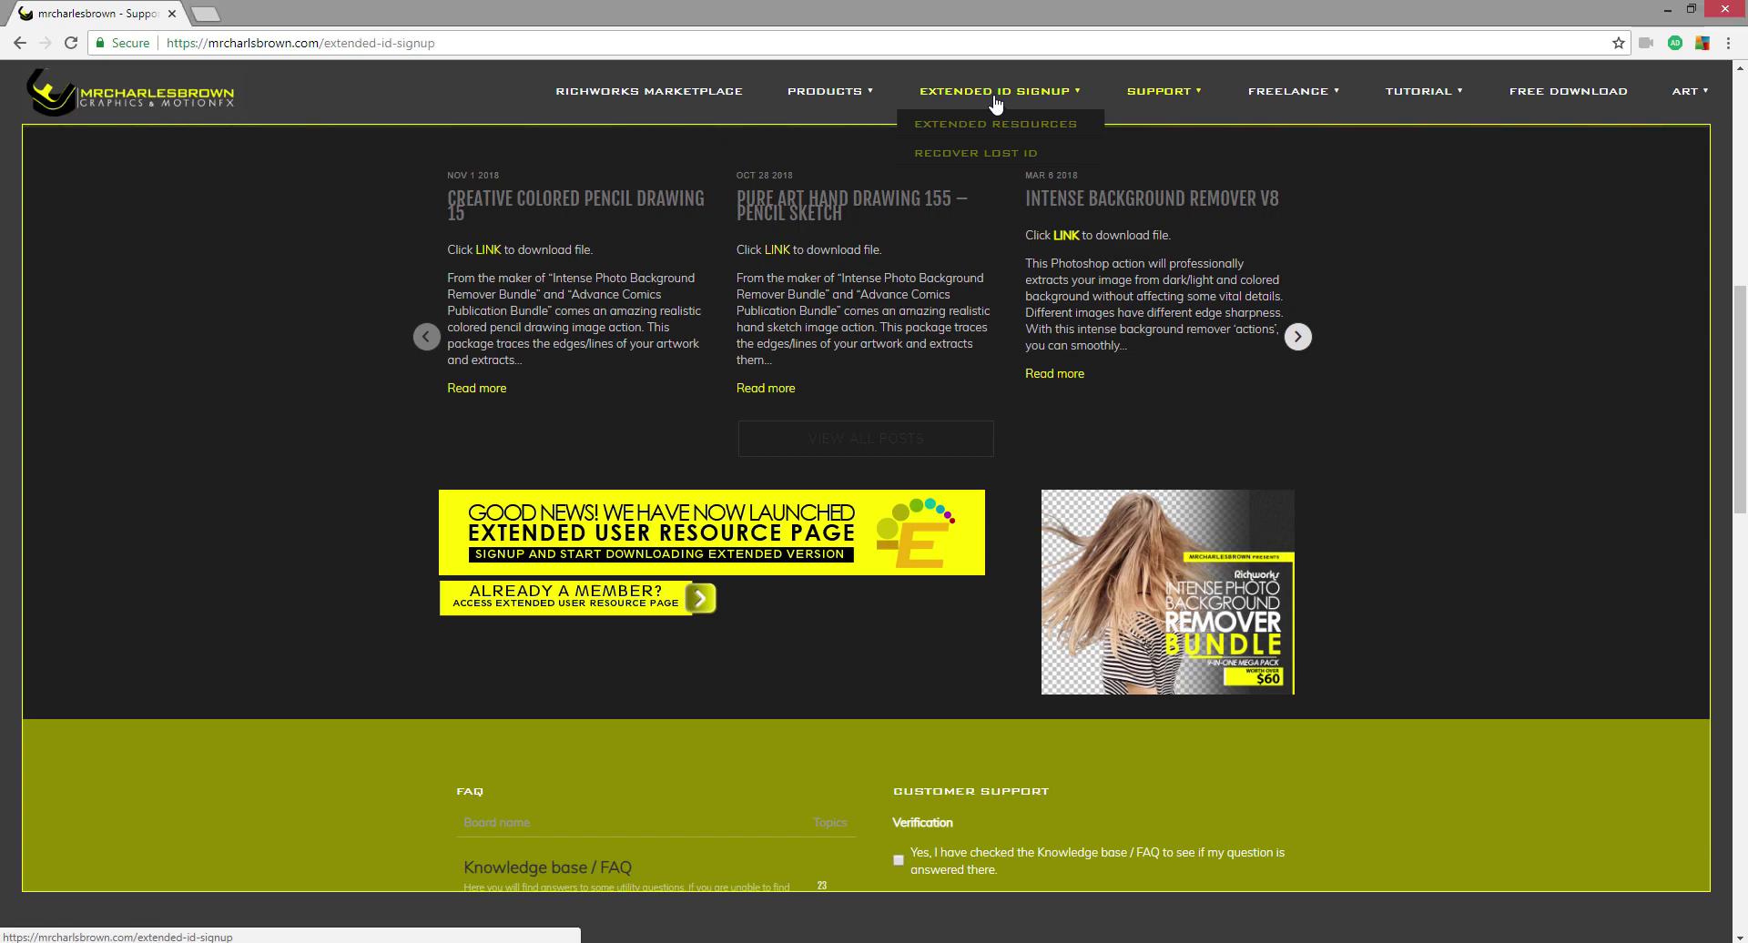
scroll(1258, 422, "down", 5)
scroll(1258, 424, "down", 2)
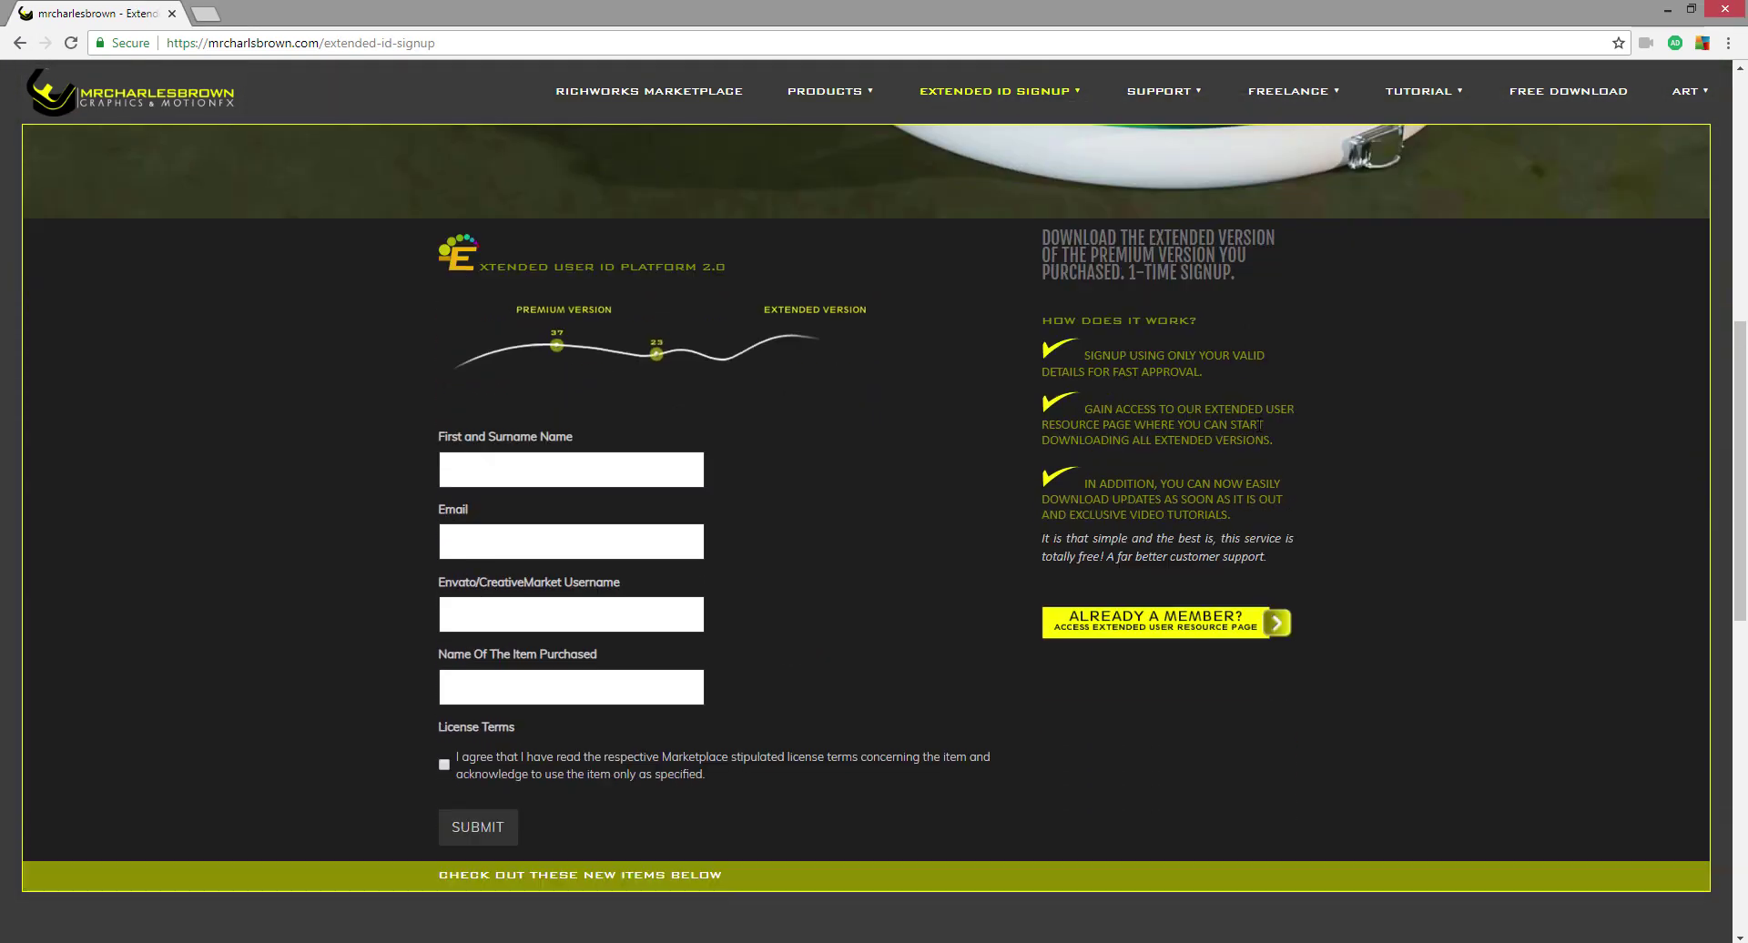
left_click(1144, 635)
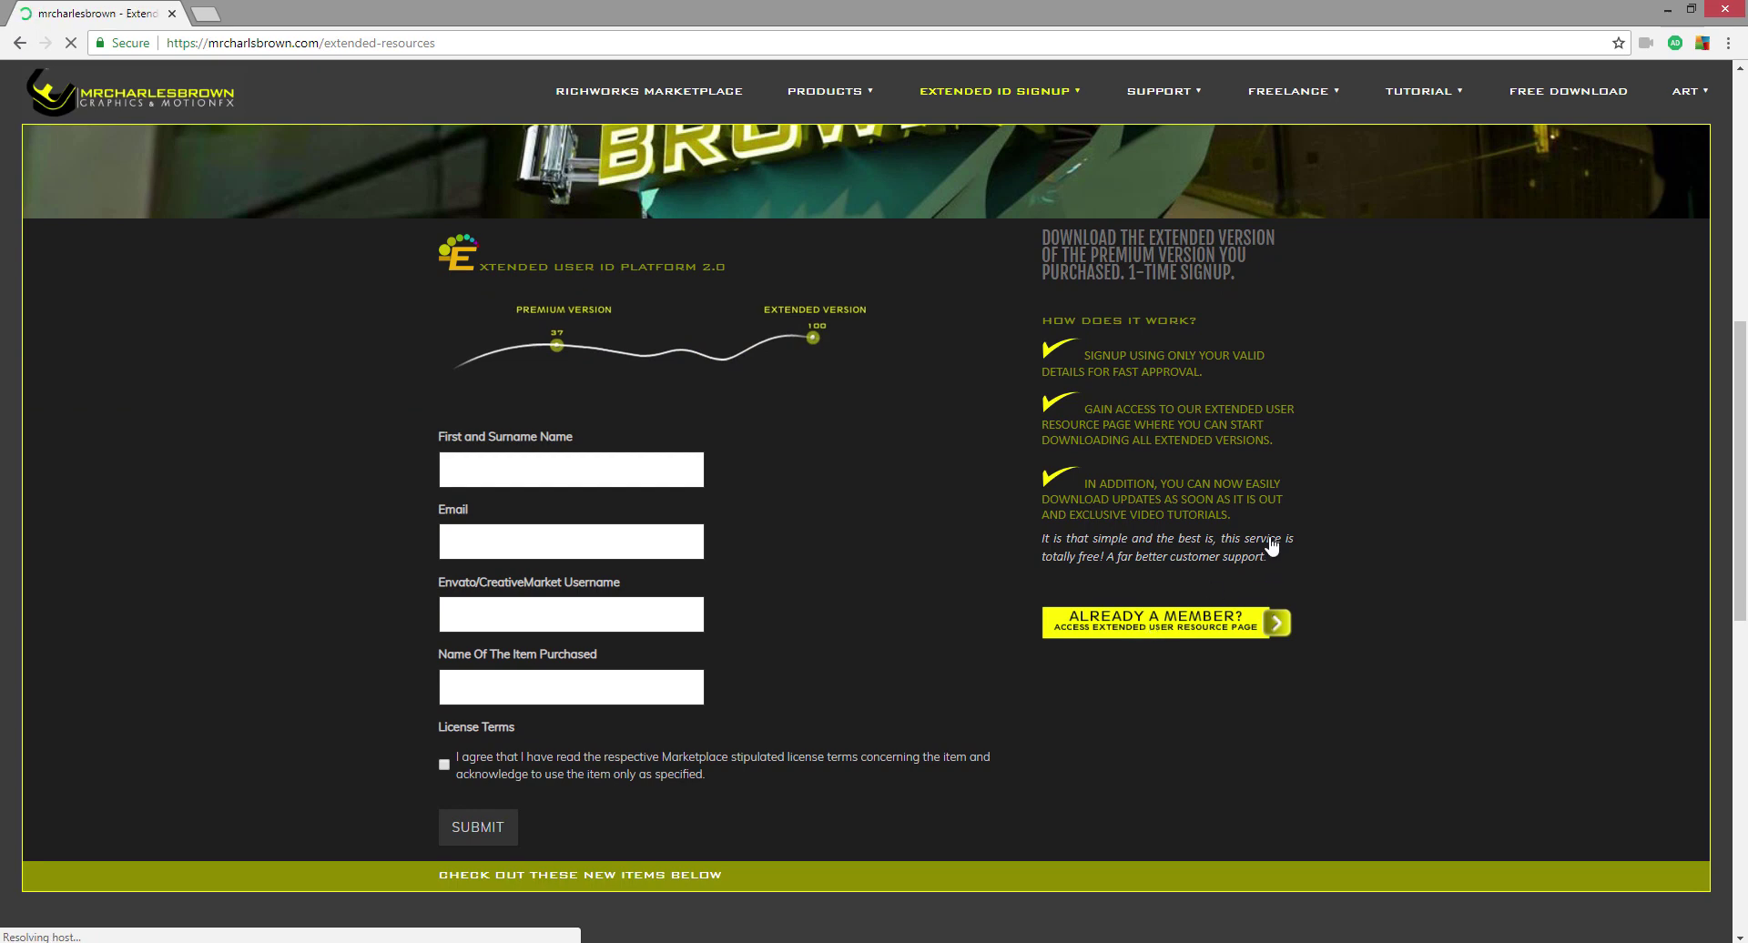
scroll(974, 579, "down", 5)
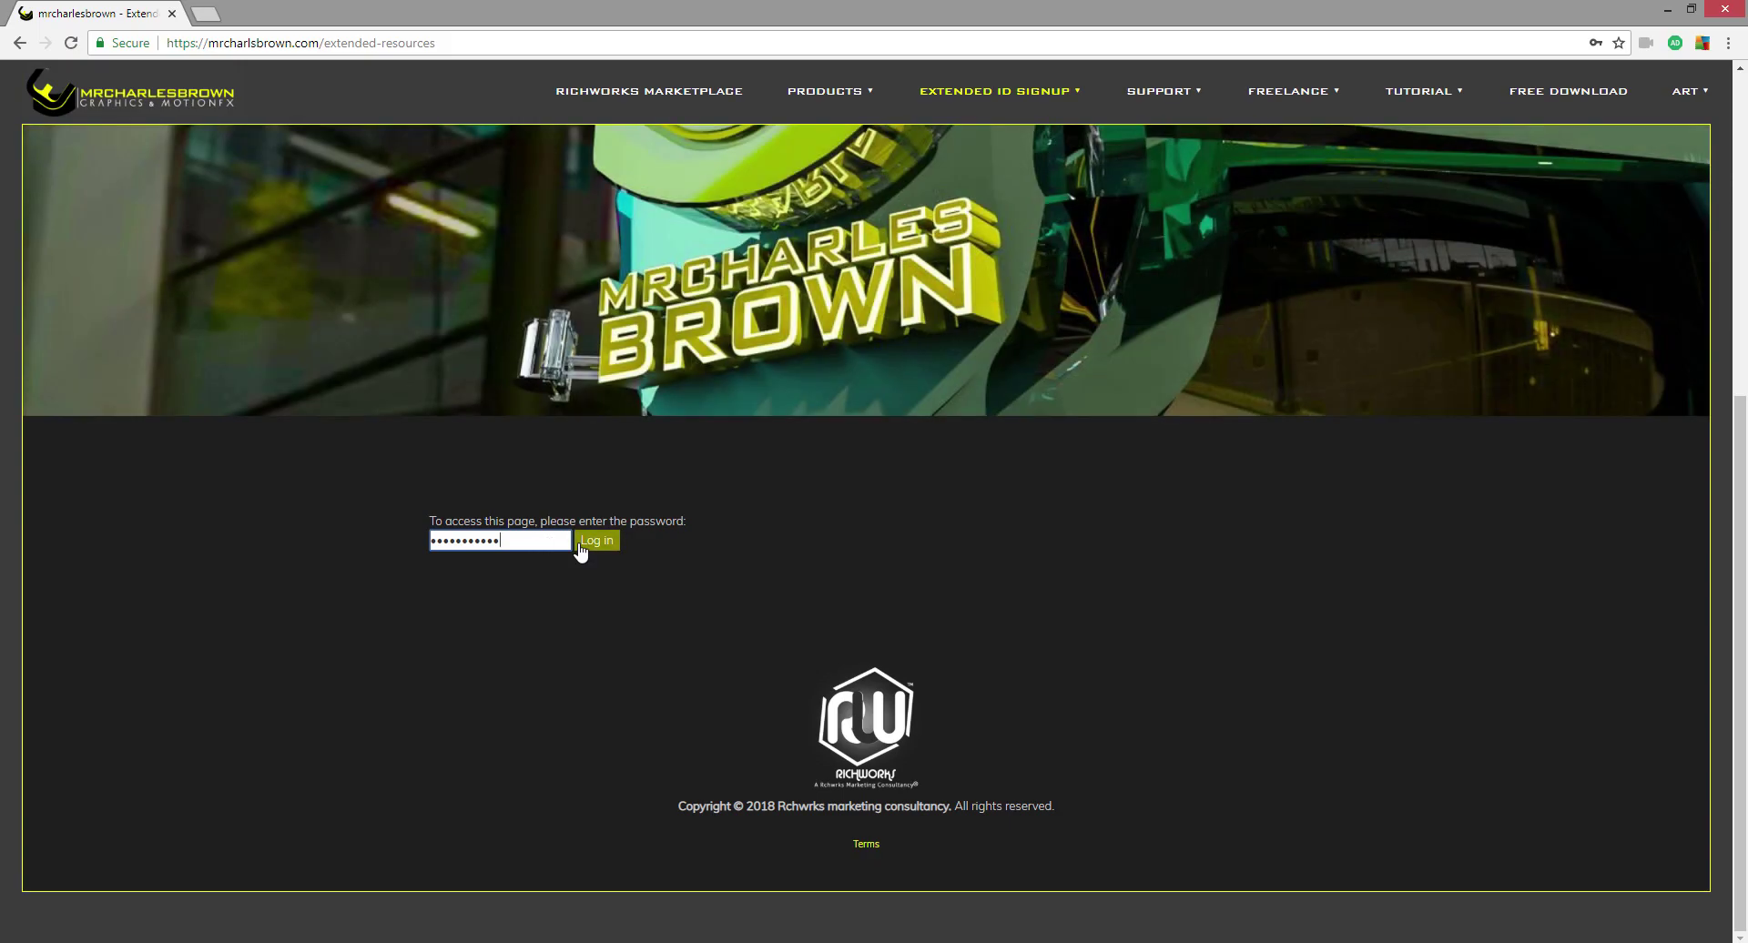
left_click(616, 548)
Add the free Pure Art Hand Drawing 156 – Illustrator Vector item to the cart, then minimize the browser.
scroll(1003, 545, "down", 4)
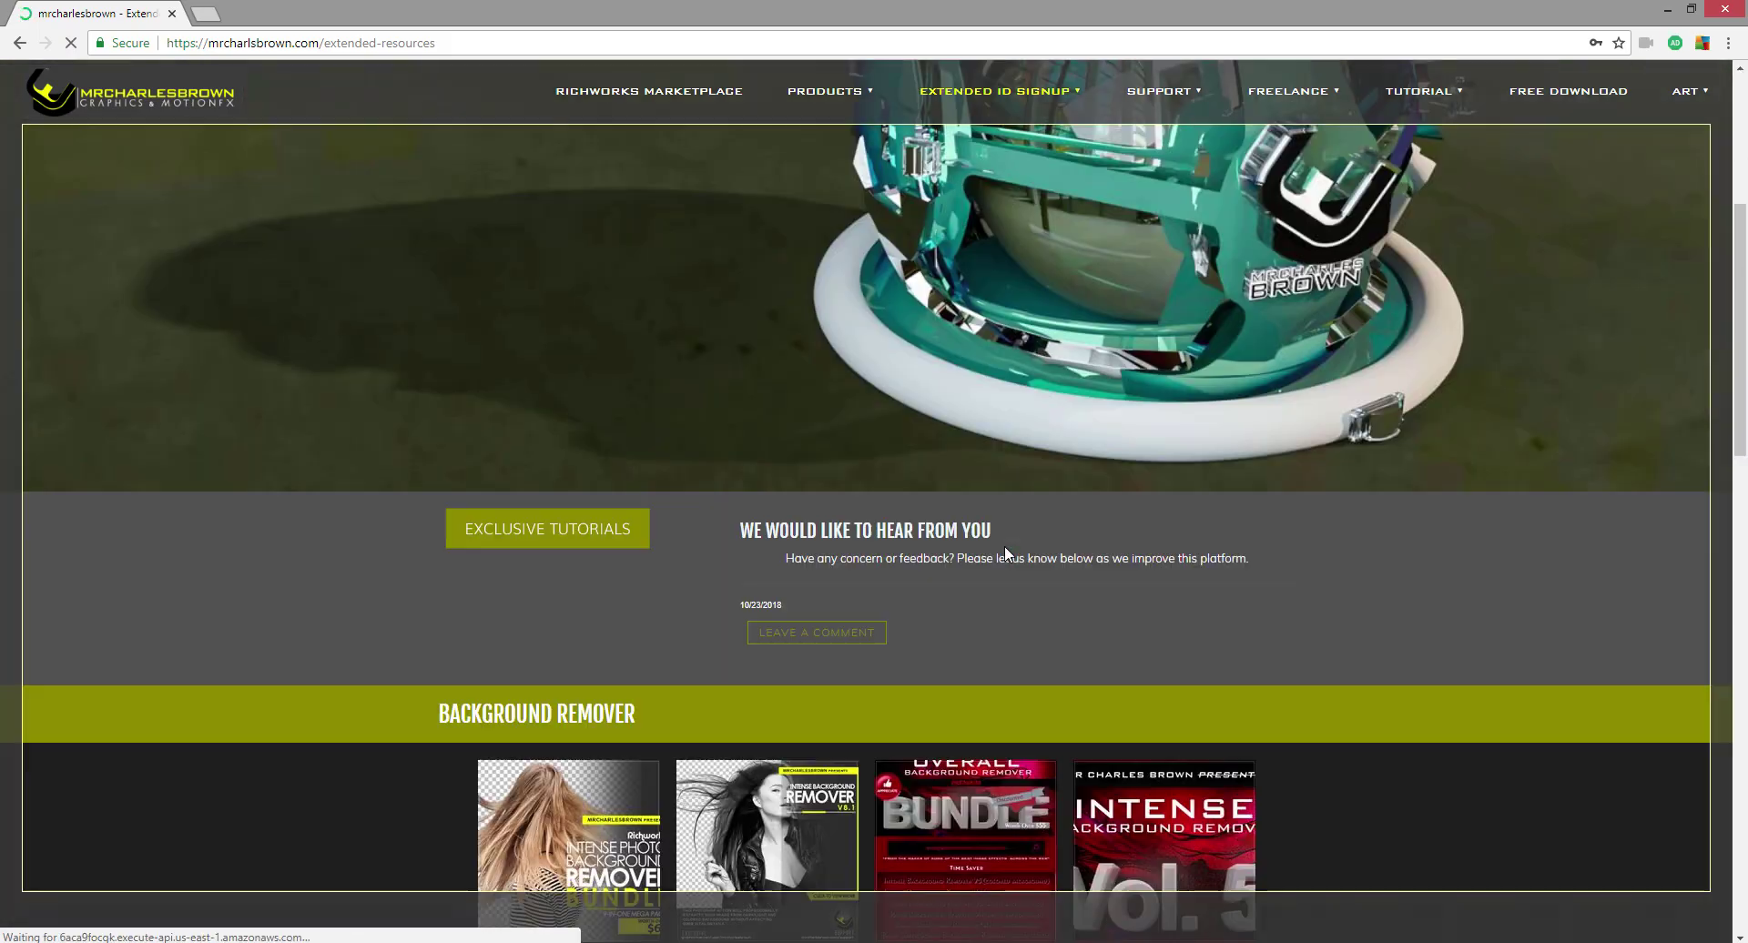
scroll(1003, 544, "down", 2)
scroll(1003, 545, "down", 5)
scroll(1003, 547, "down", 3)
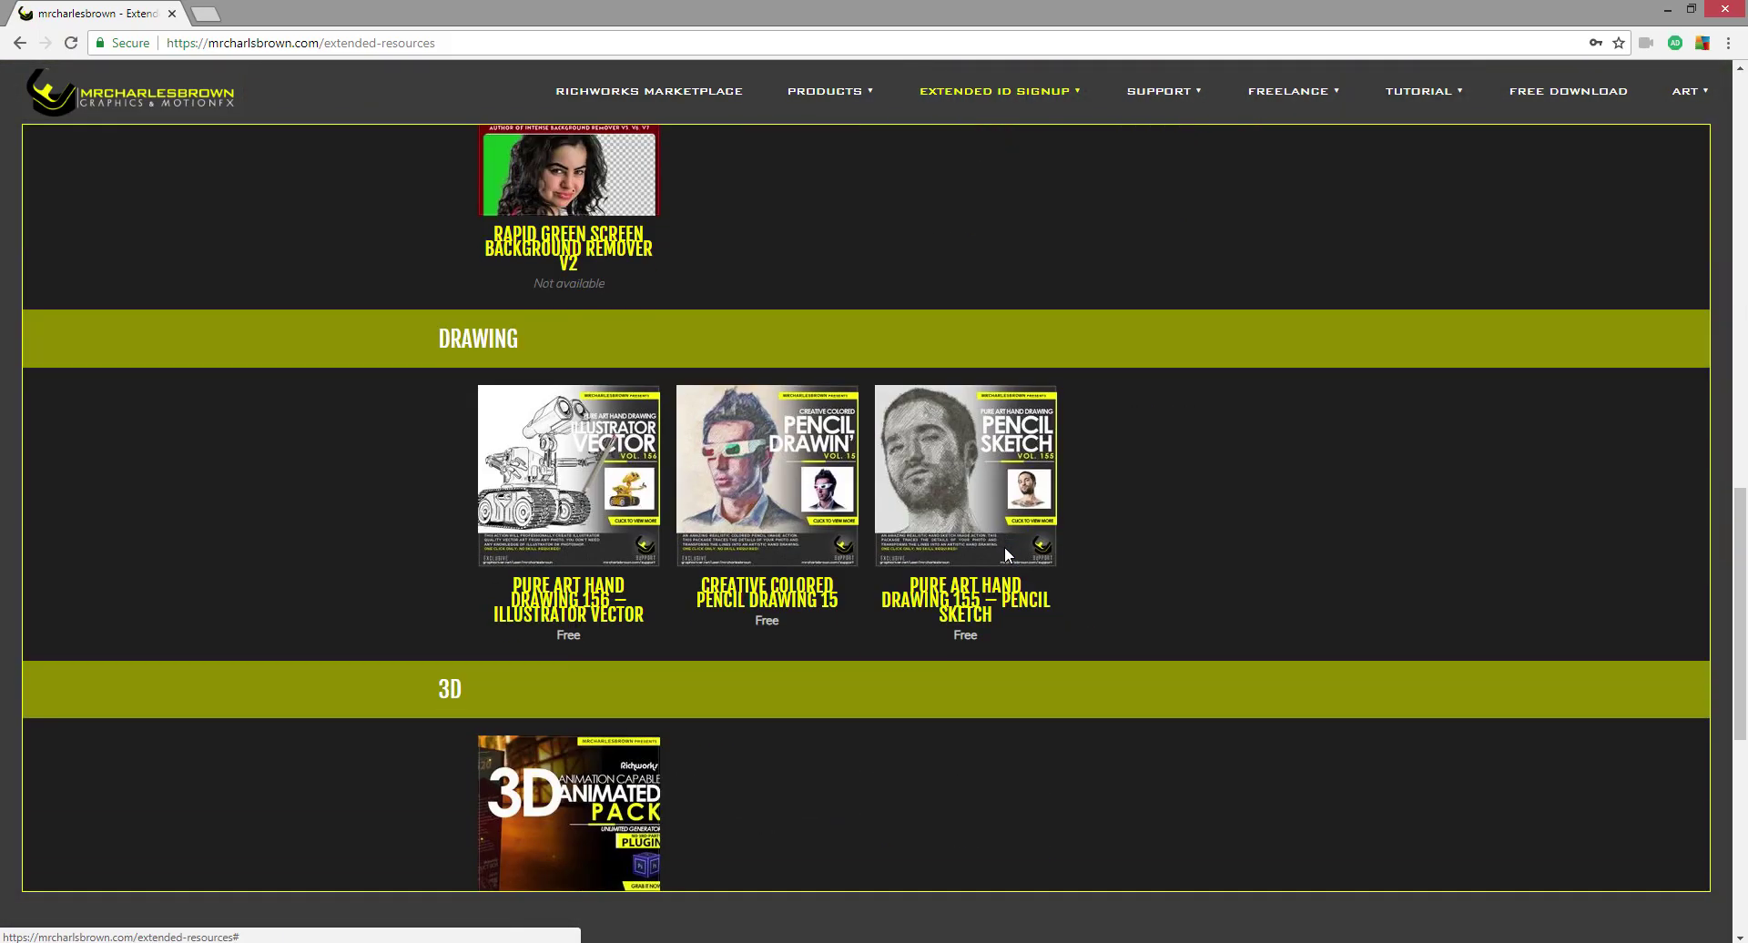
left_click(589, 511)
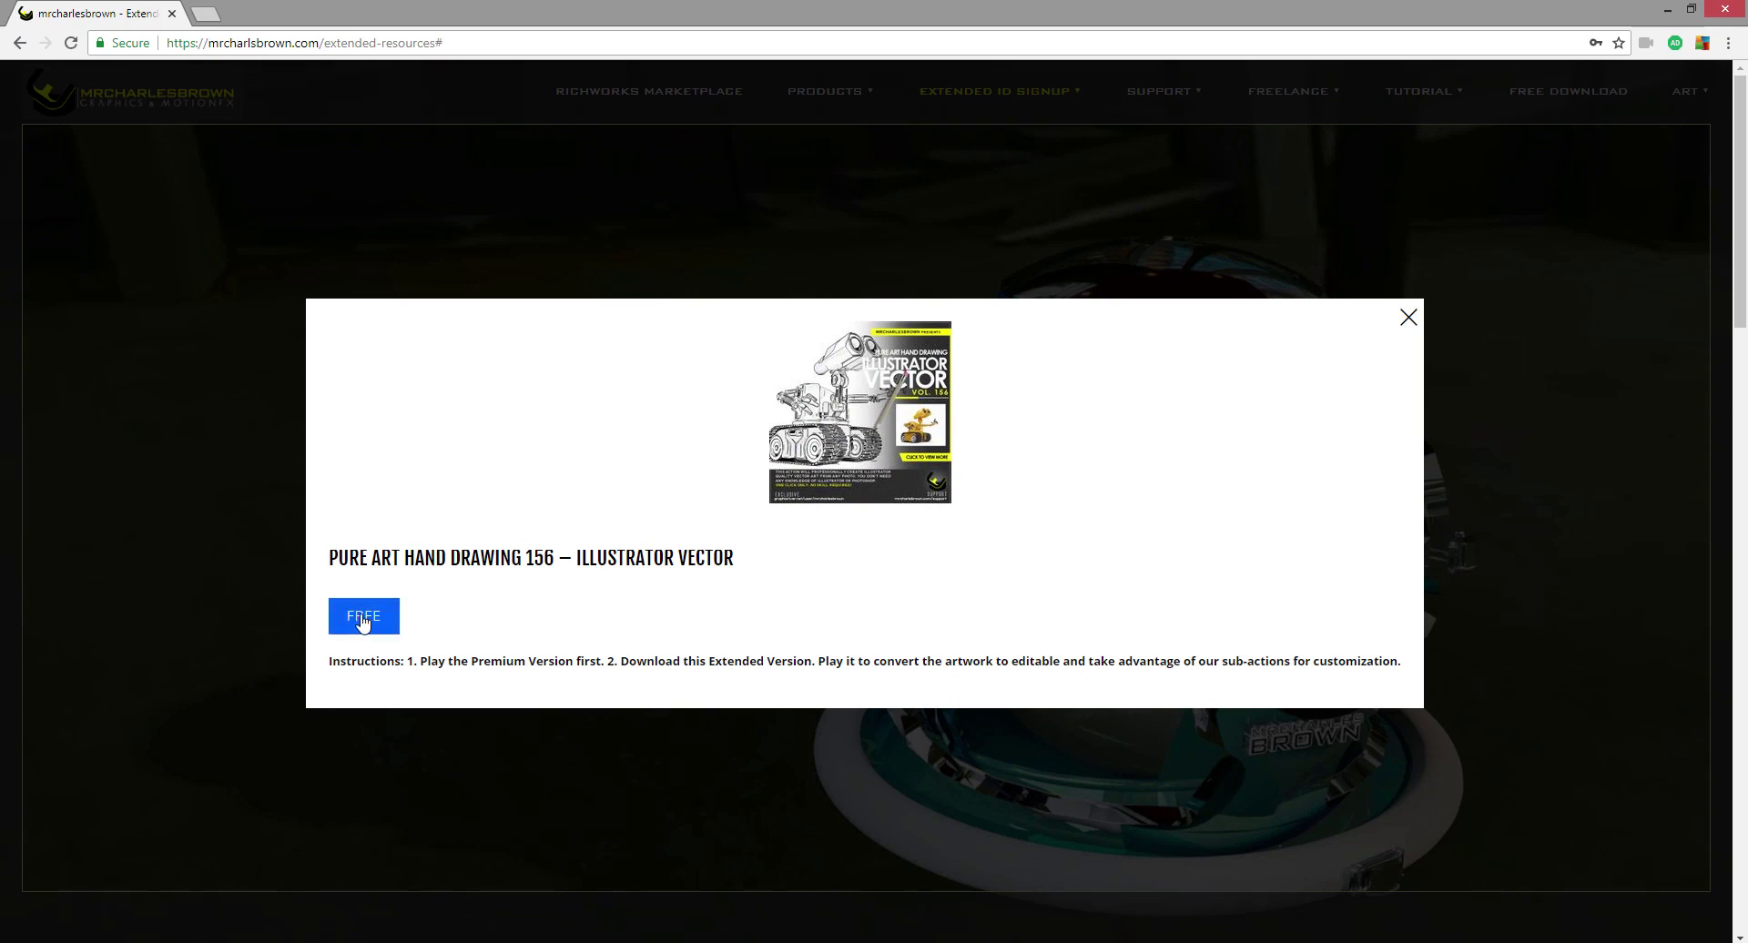
left_click(362, 616)
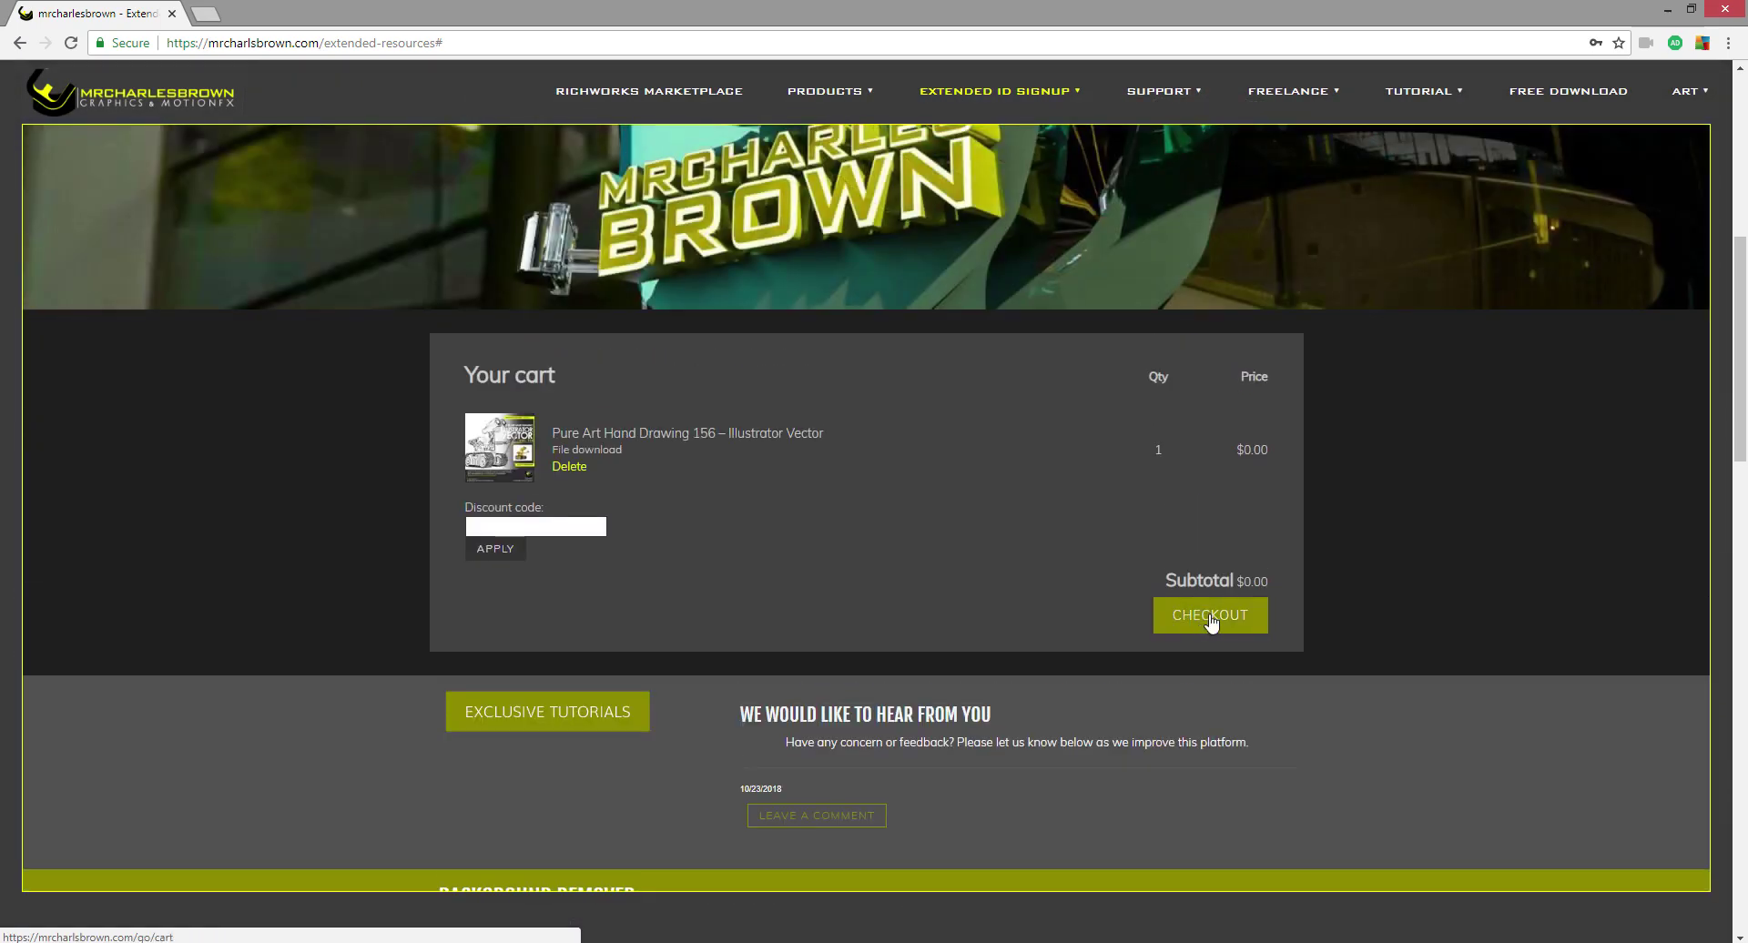
left_click(1660, 7)
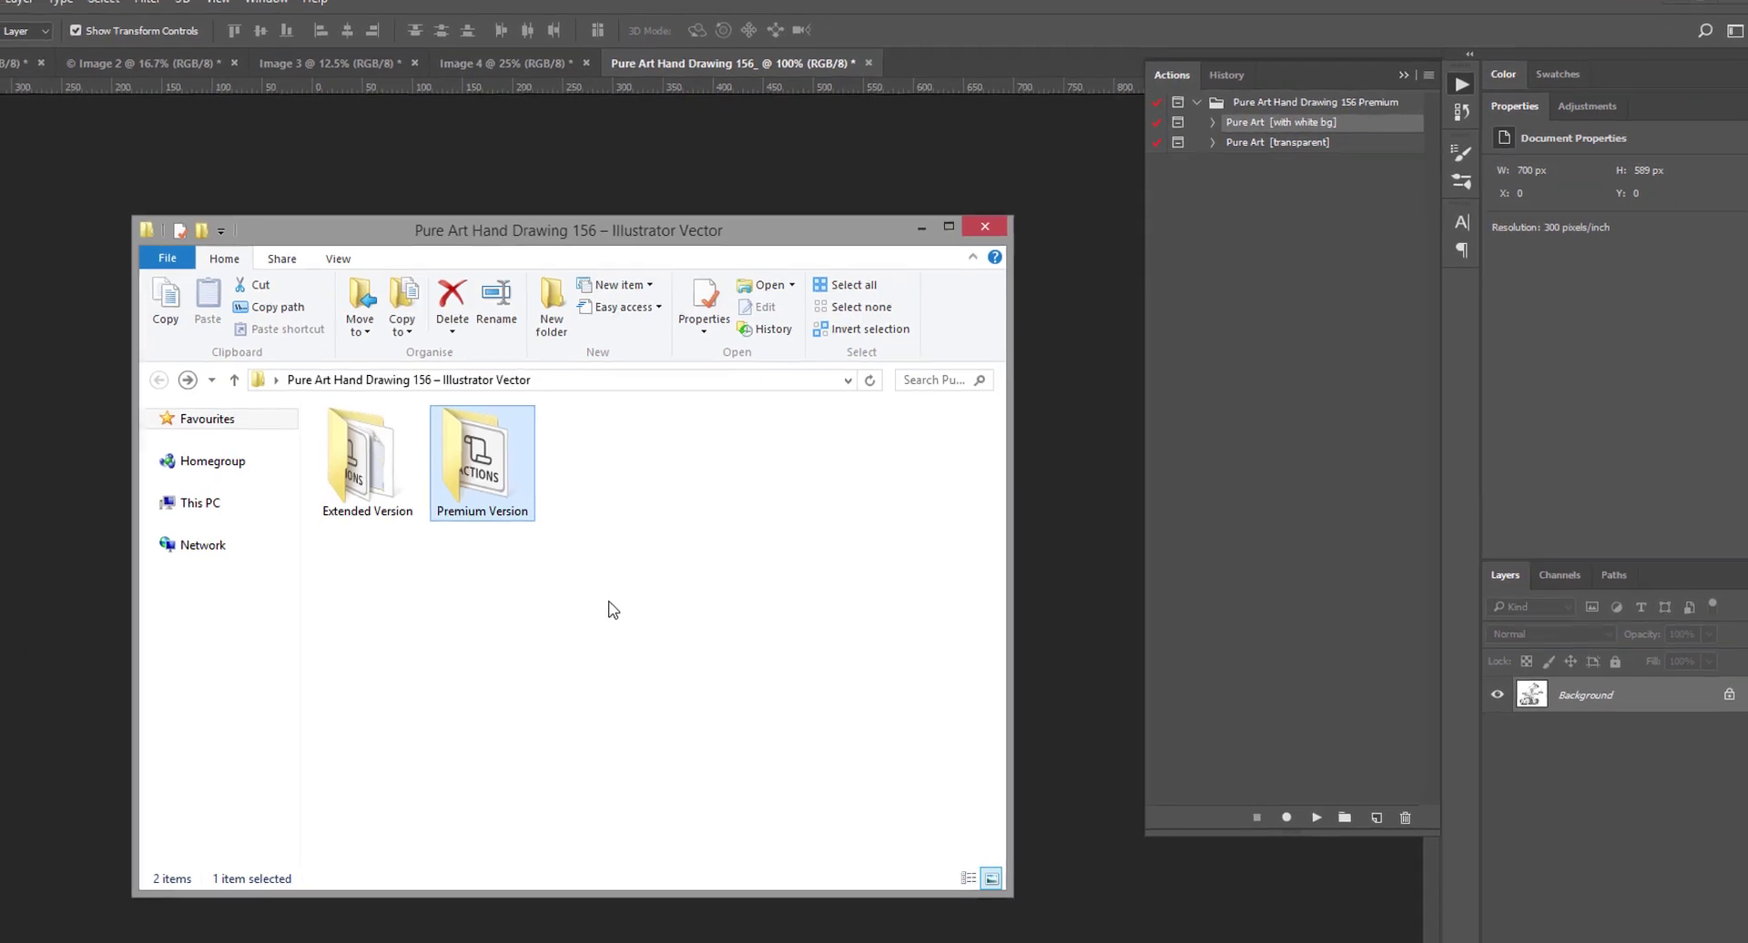
Load the Extended Version actions file into the Actions panel.
double_click(367, 459)
double_click(481, 469)
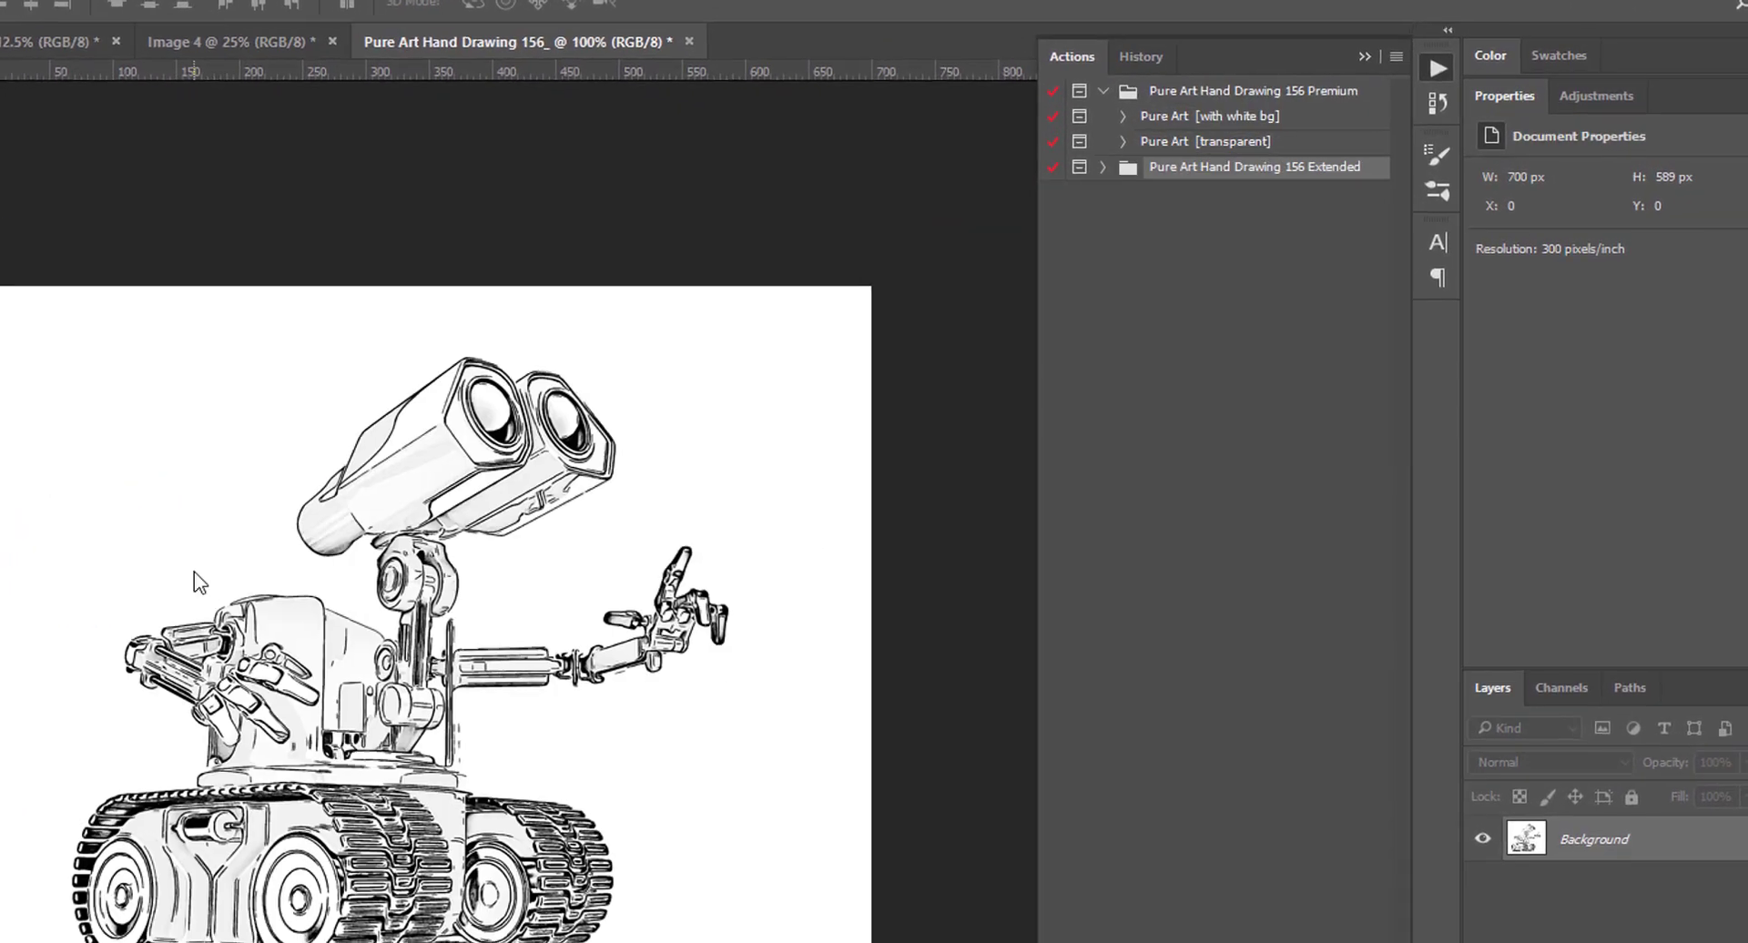
left_click(1102, 167)
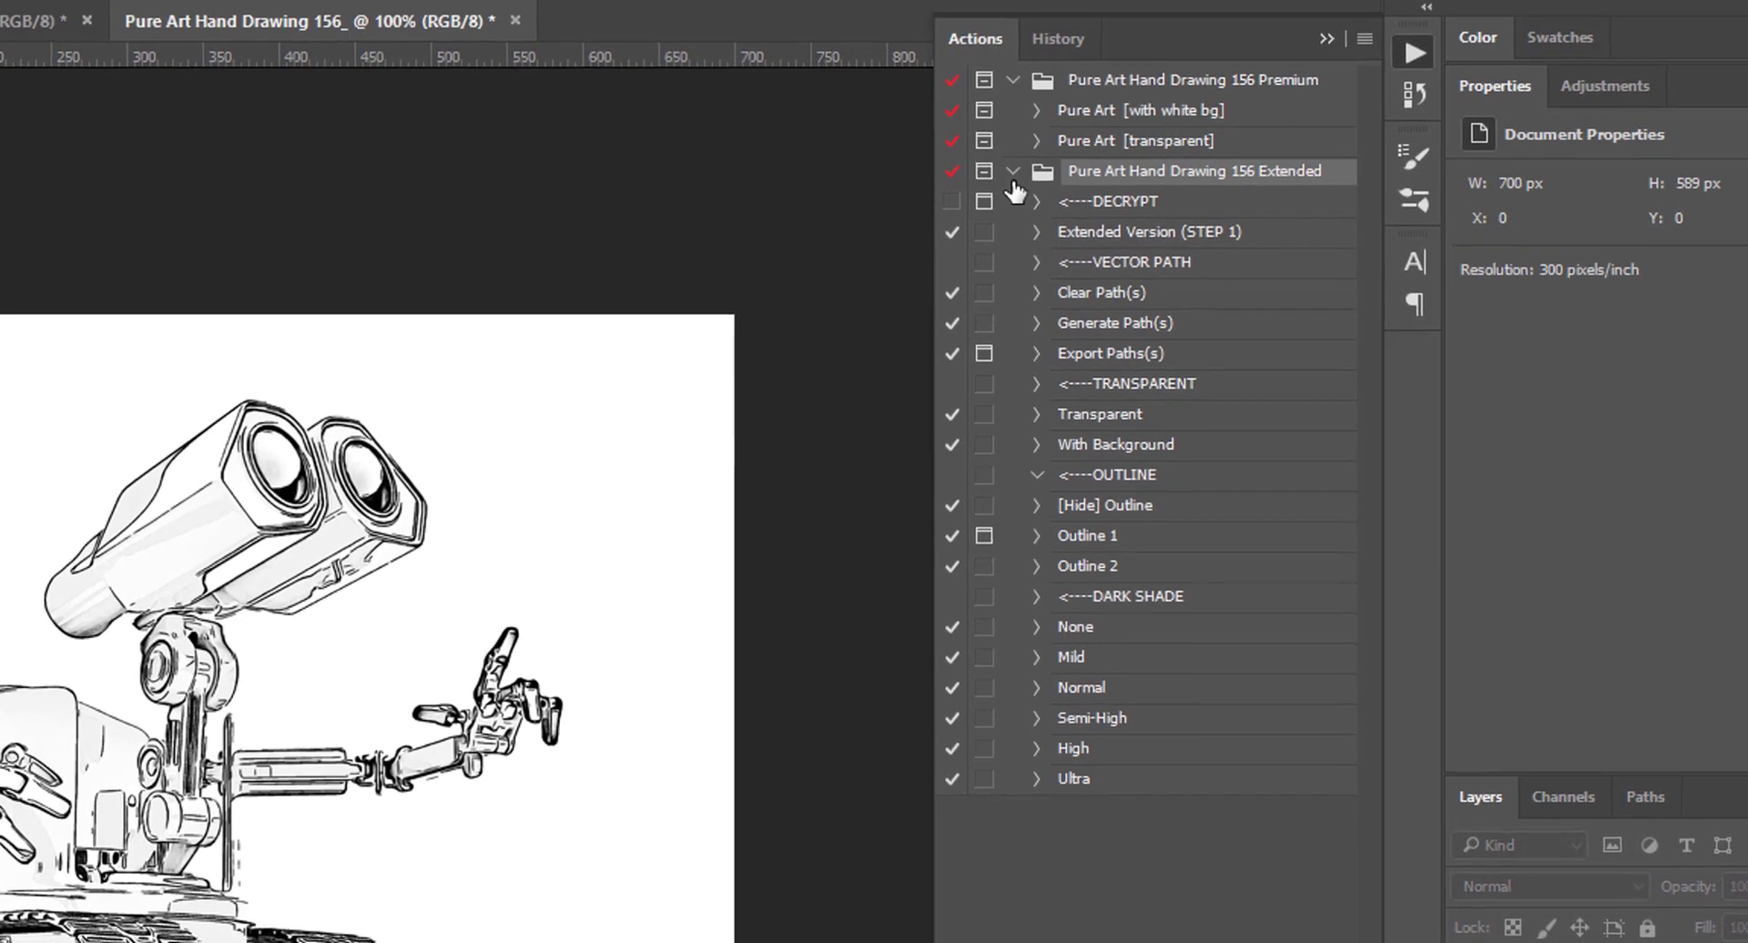
left_click(1012, 171)
Show the actions in Button Mode, narrow the panel, and run Extended Version (STEP 1).
left_click(1365, 38)
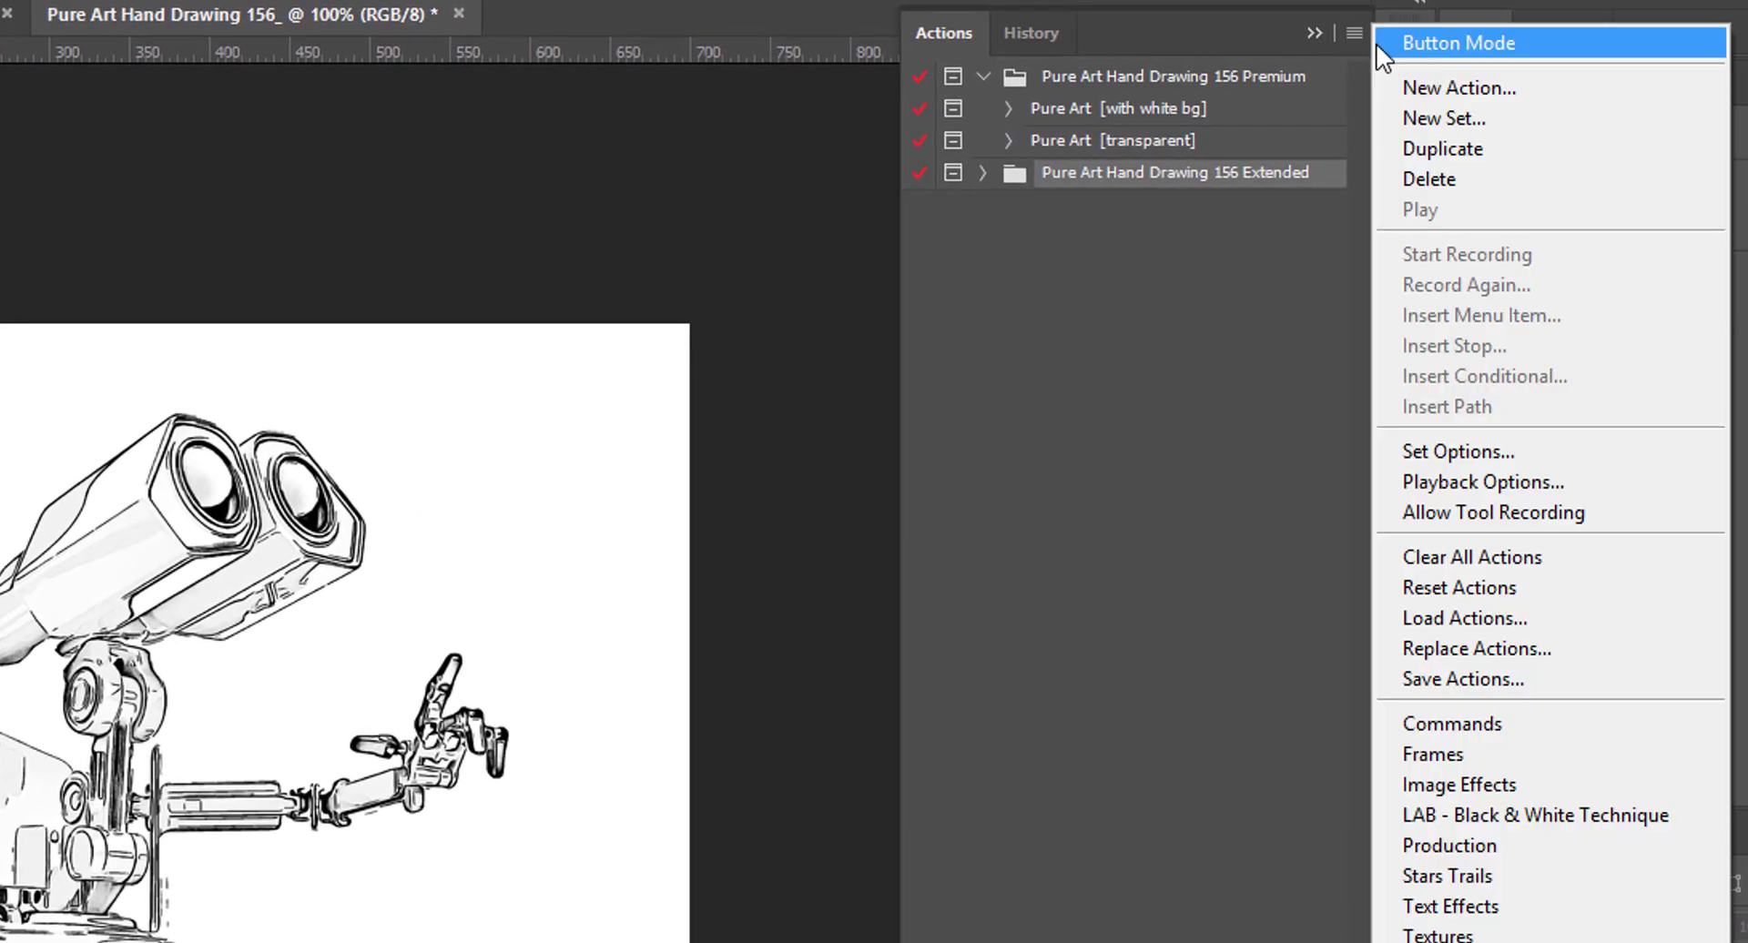
left_click(1377, 45)
left_click_drag(906, 921, 1169, 899)
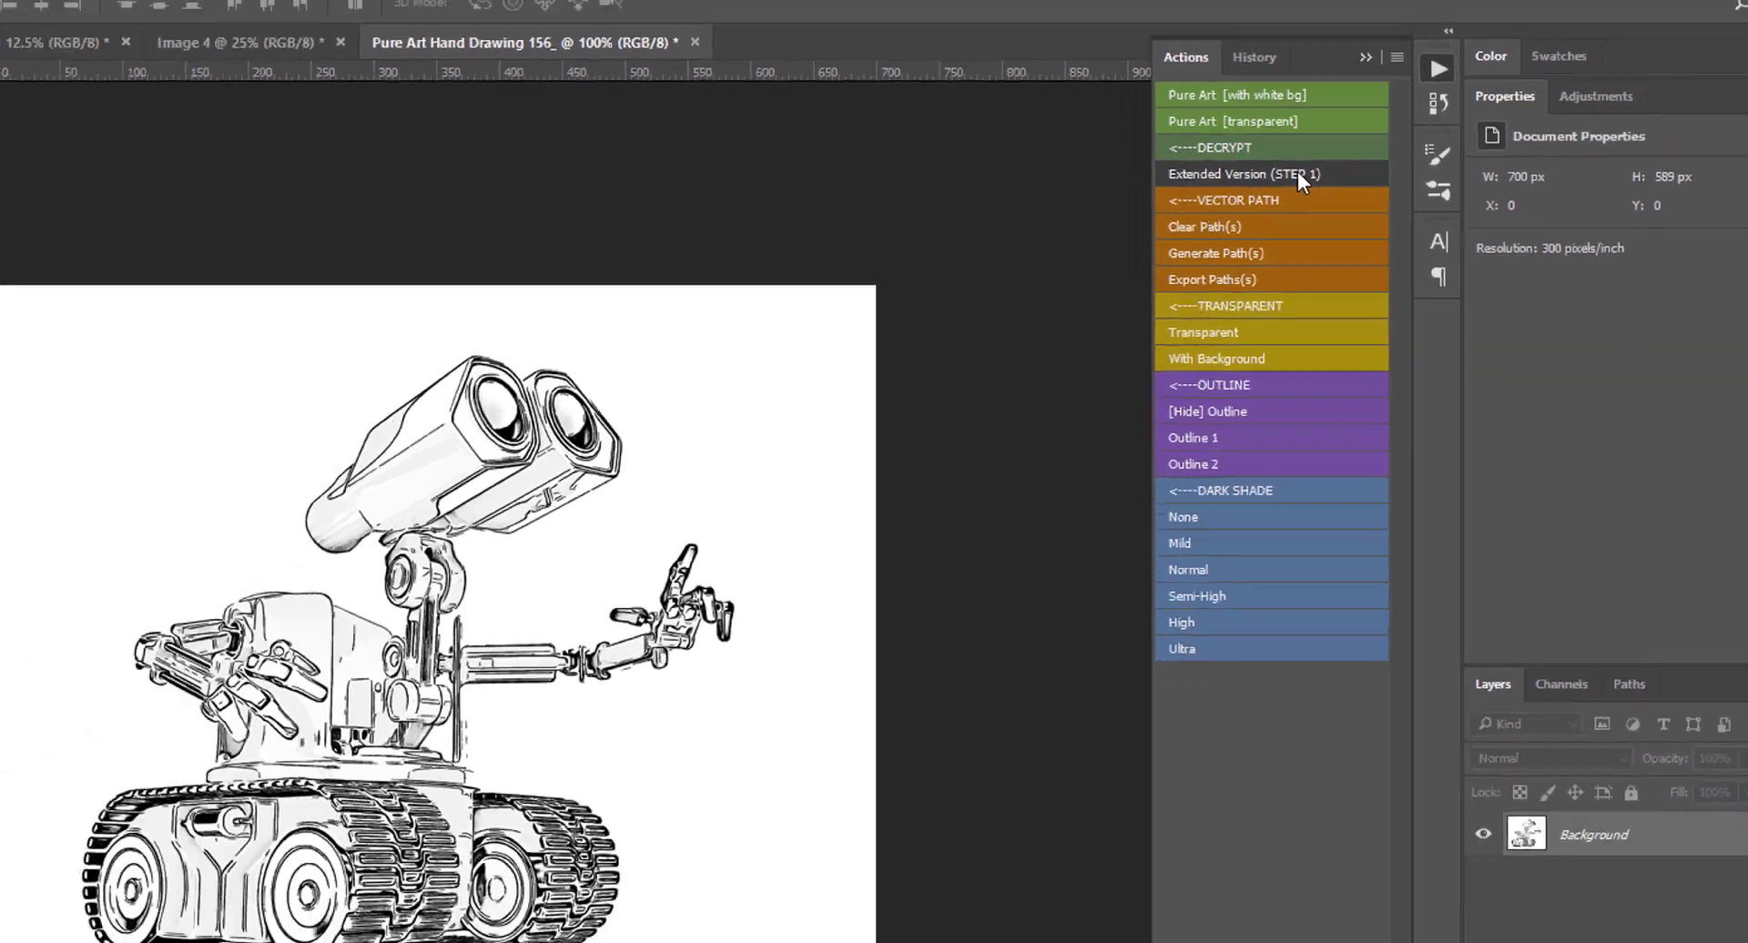
left_click(1211, 181)
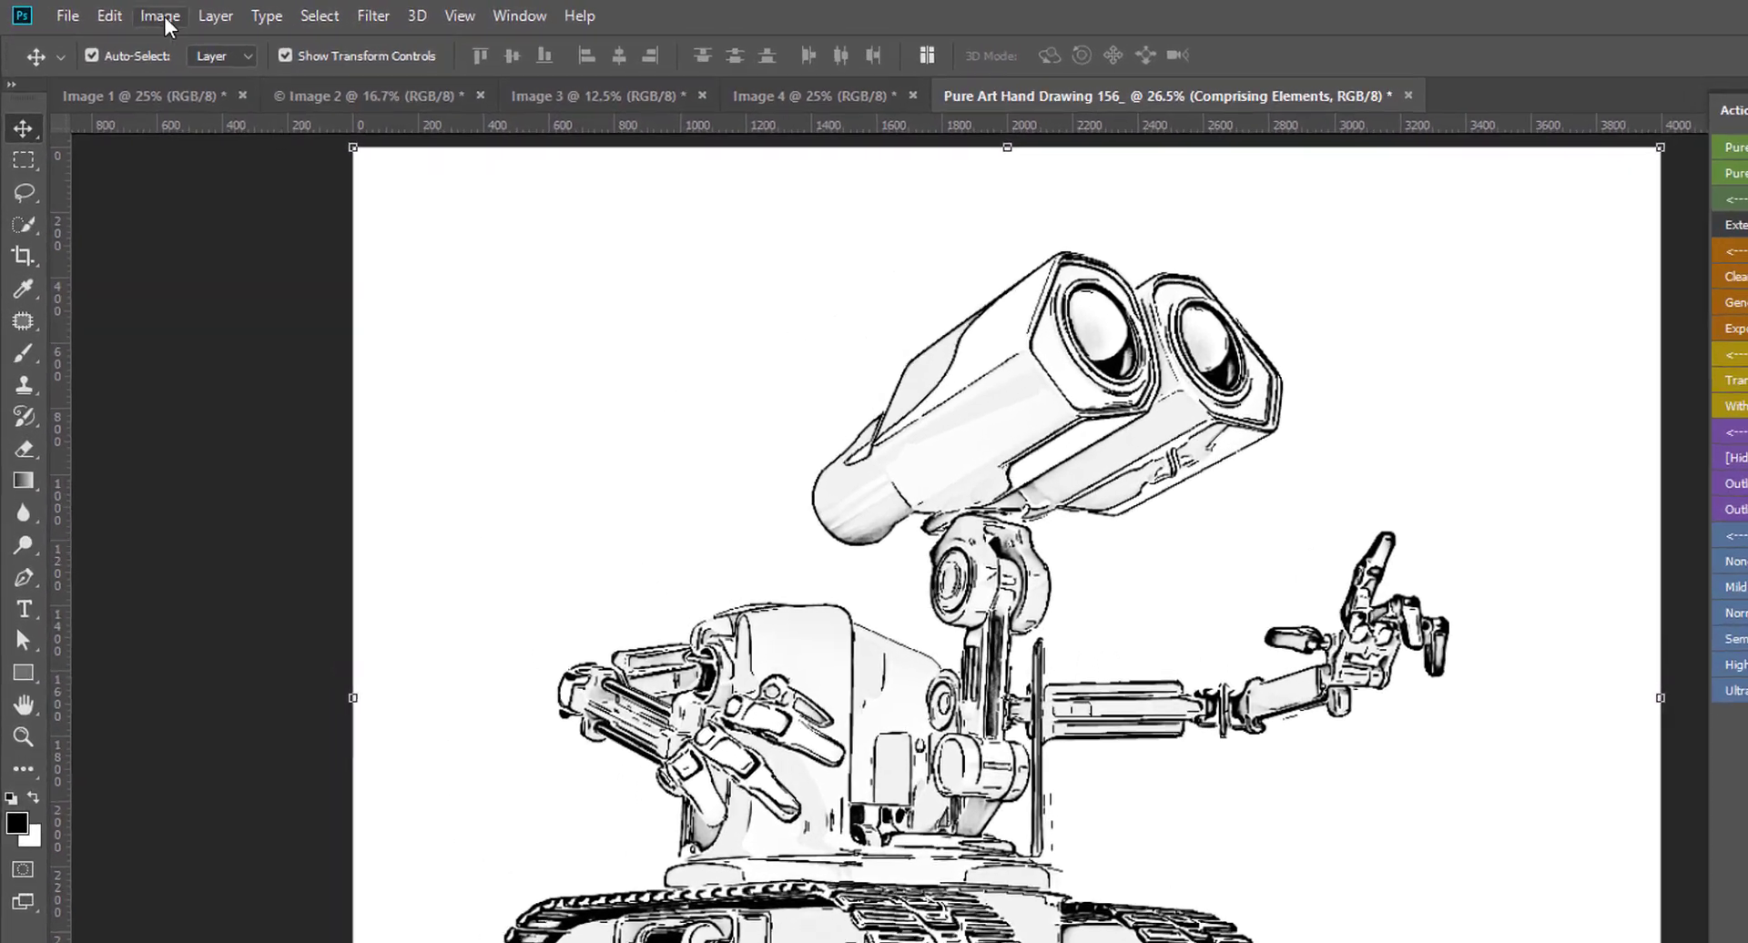
Check the new document's image size without changing it.
left_click(160, 15)
left_click(200, 218)
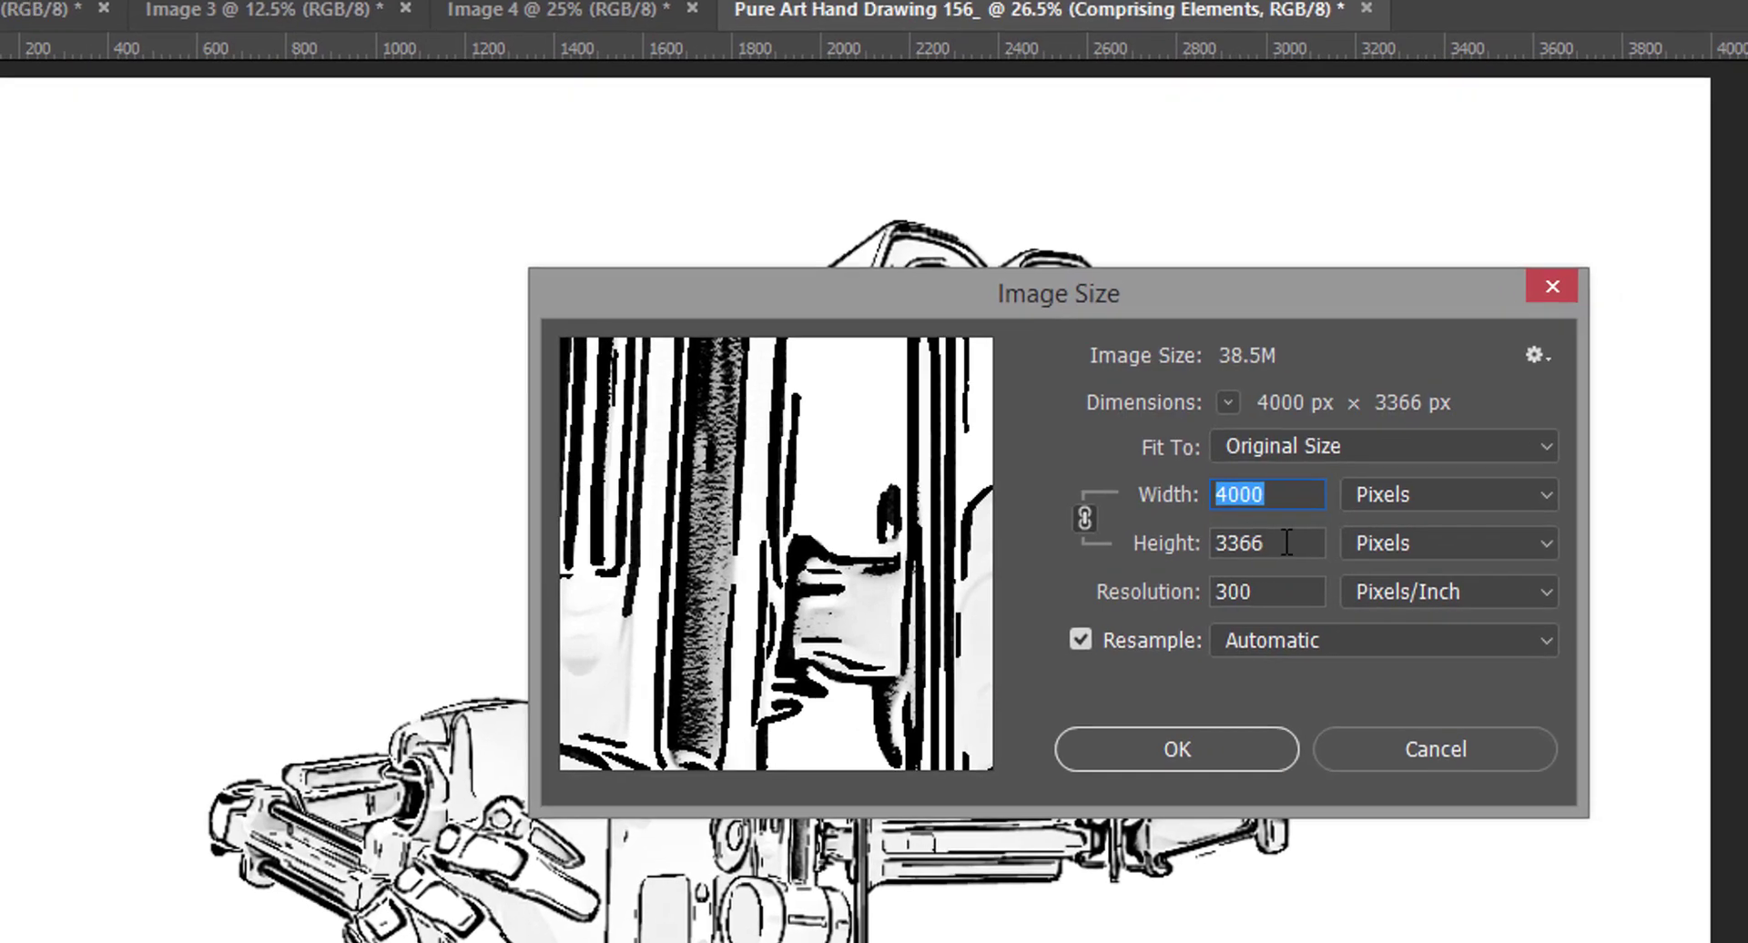
key("Tab")
left_click(1566, 725)
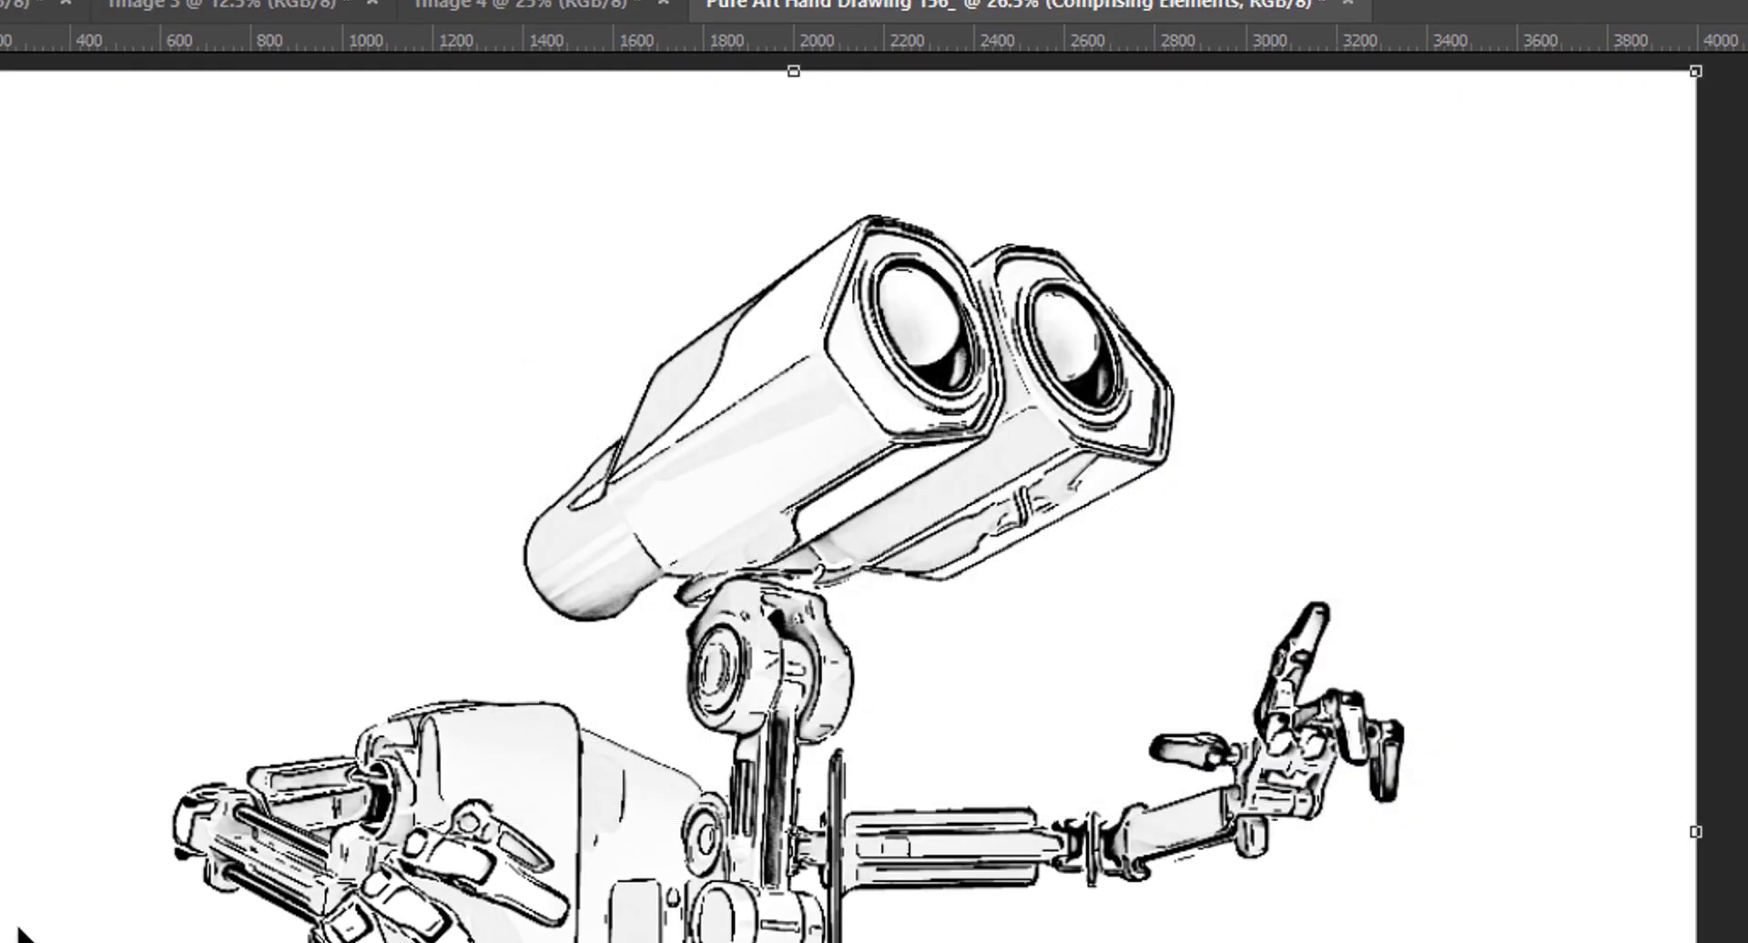
Expand the Comprising Elements group in the Layers panel to view its folded subgroups.
scroll(587, 696, "up", 5)
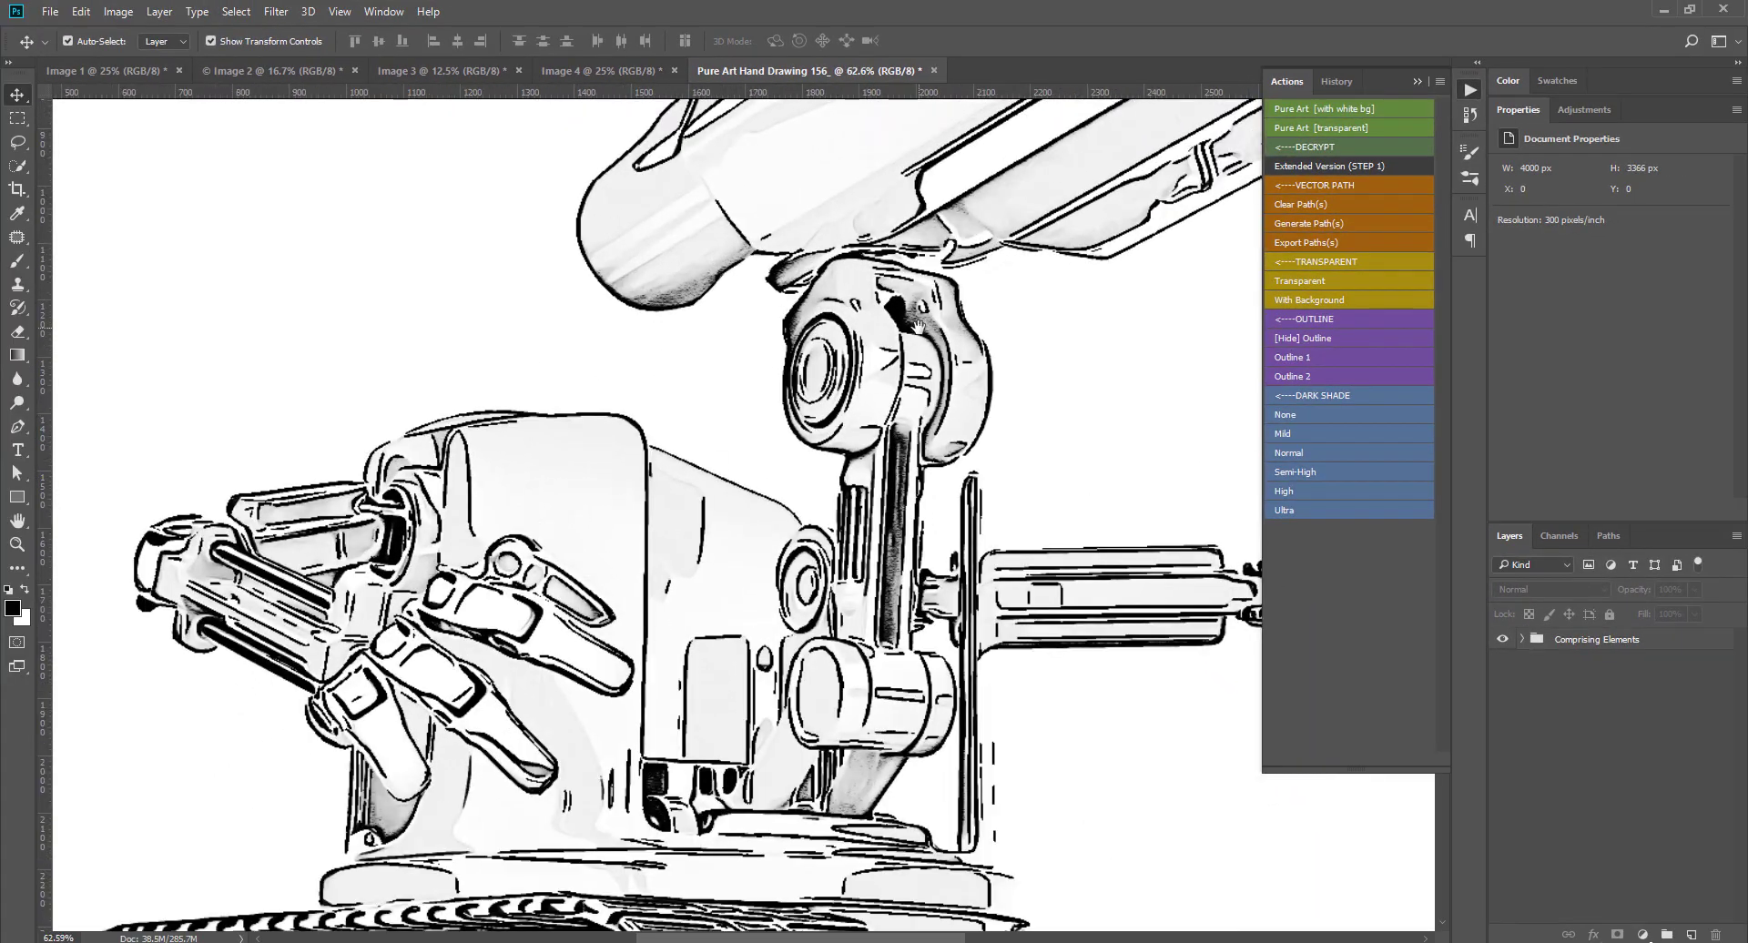
left_click_drag(917, 325, 601, 547)
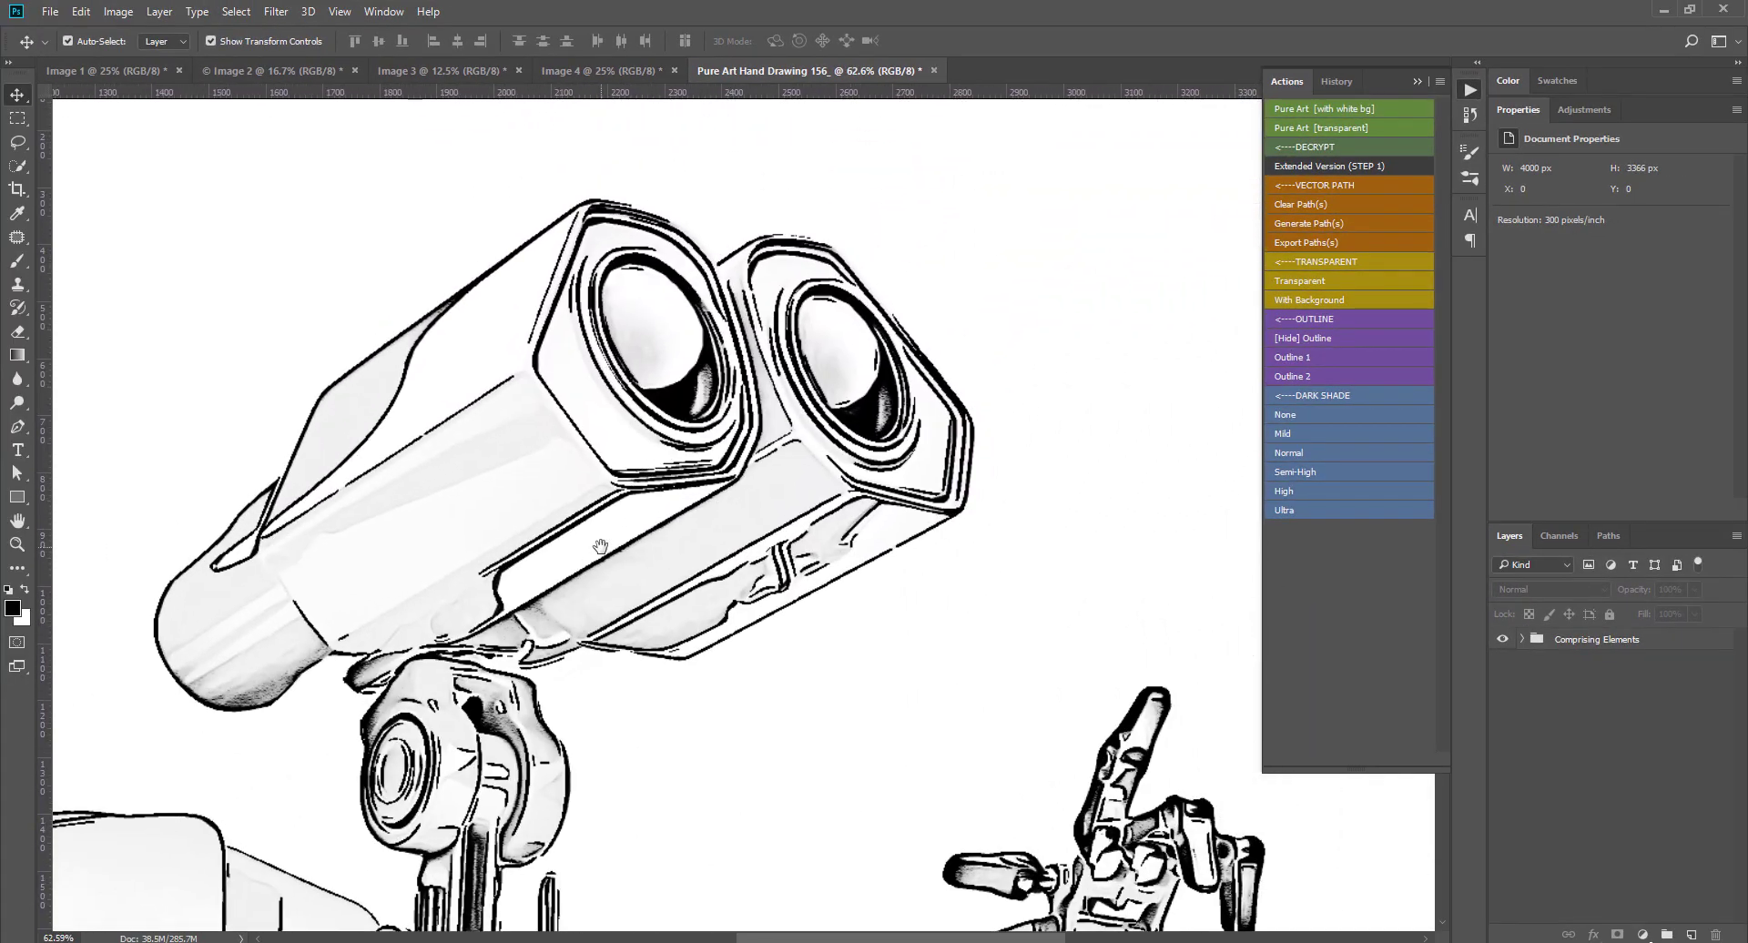
left_click(1521, 640)
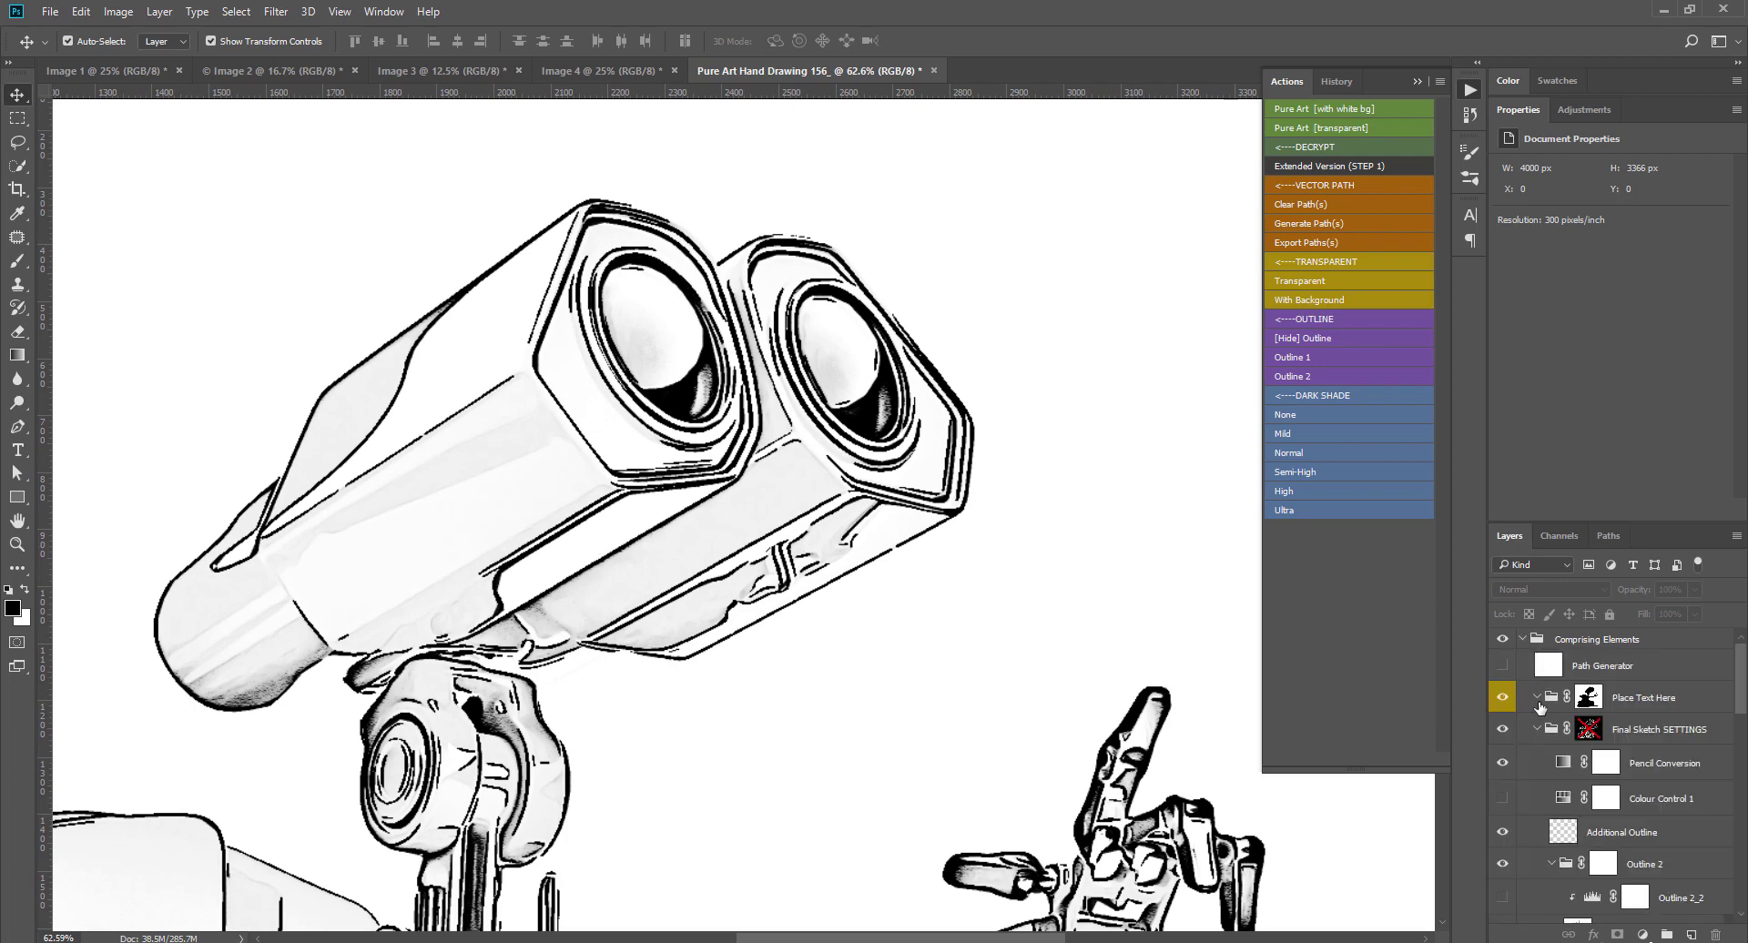
double_click(1520, 107)
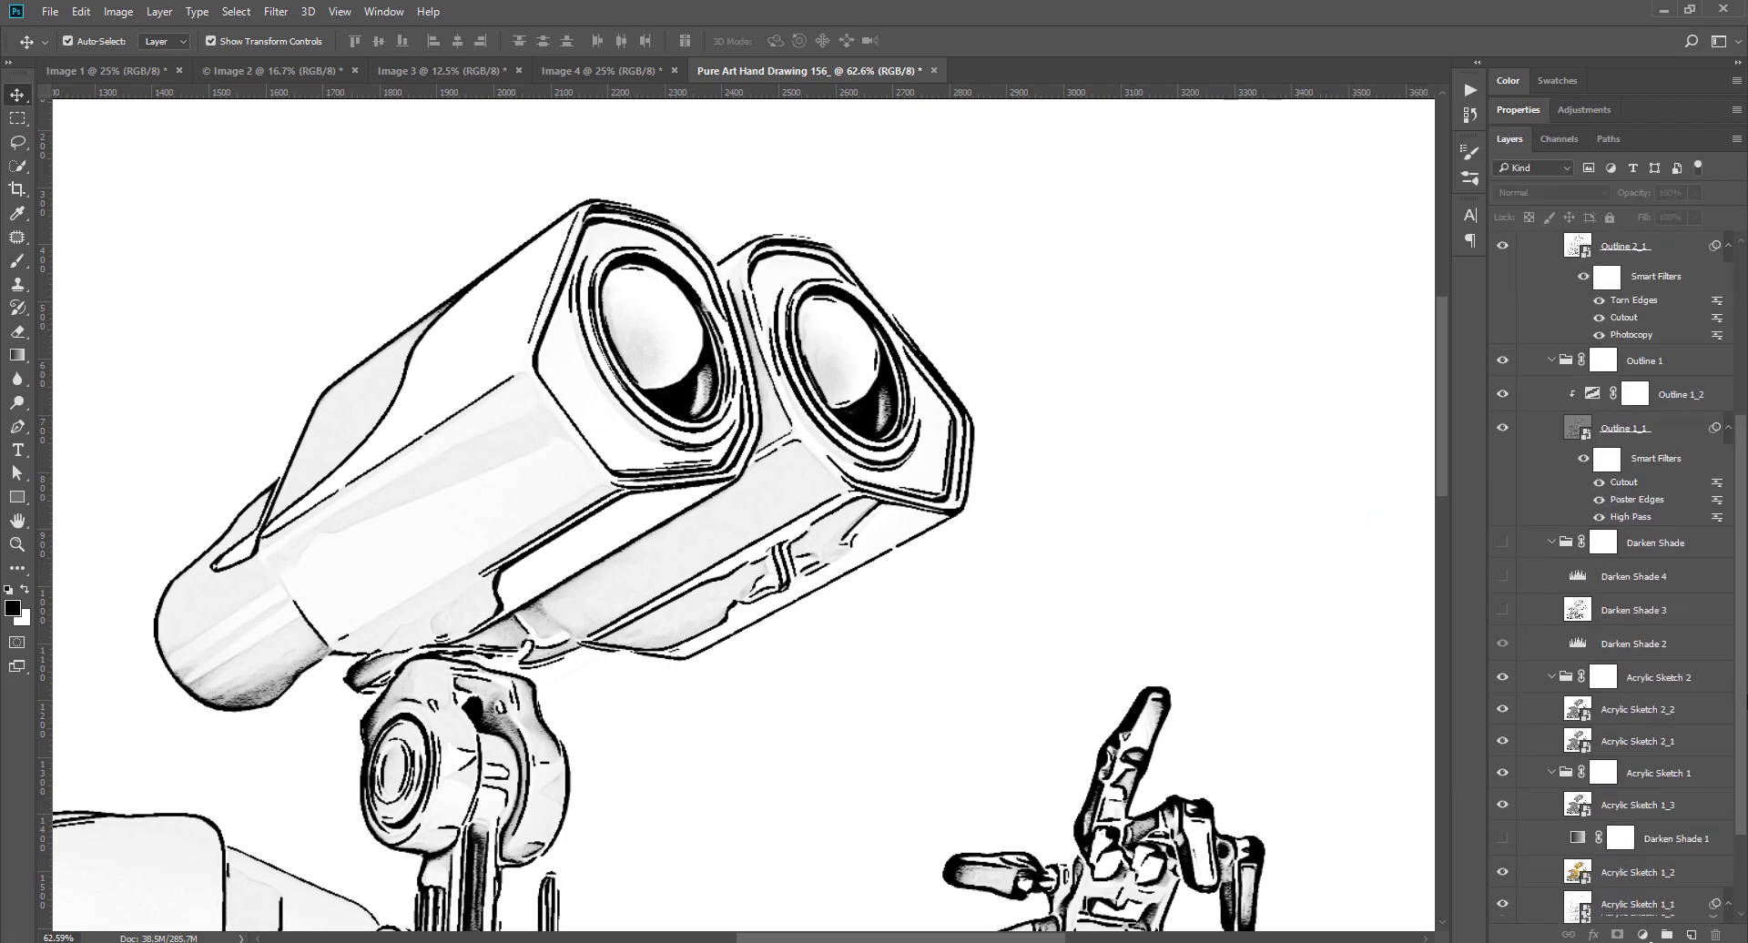
scroll(1738, 523, "down", 5)
scroll(1739, 523, "up", 2)
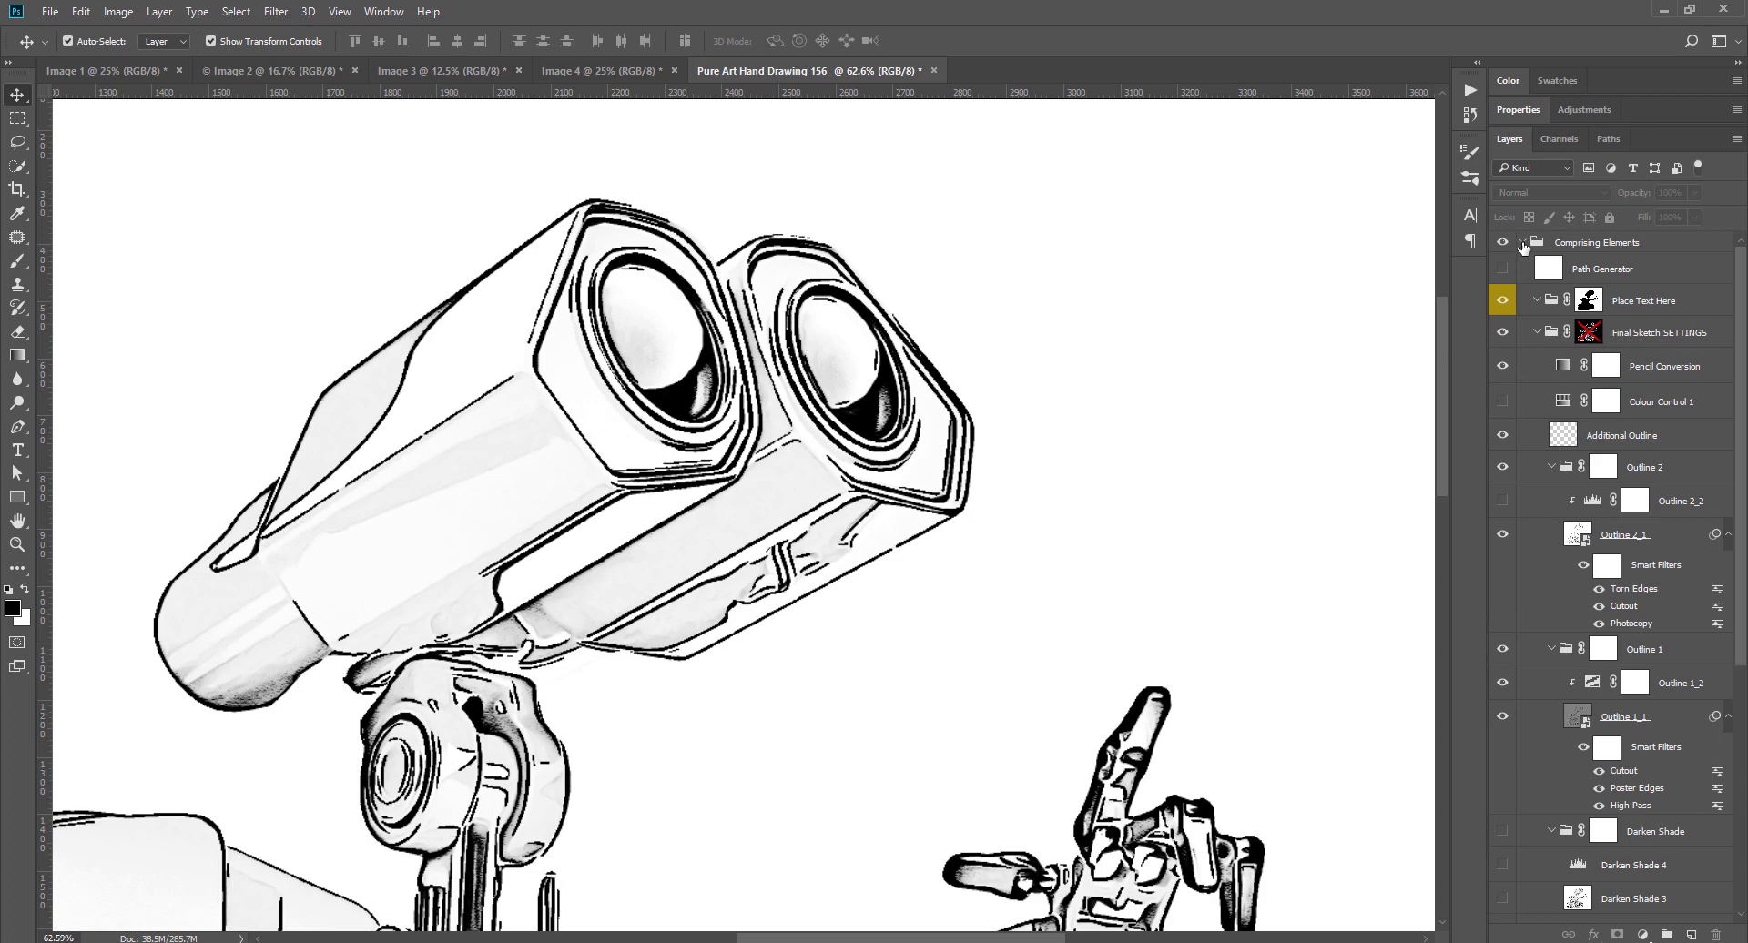
left_click(1522, 242, "ctrl")
left_click(1522, 242)
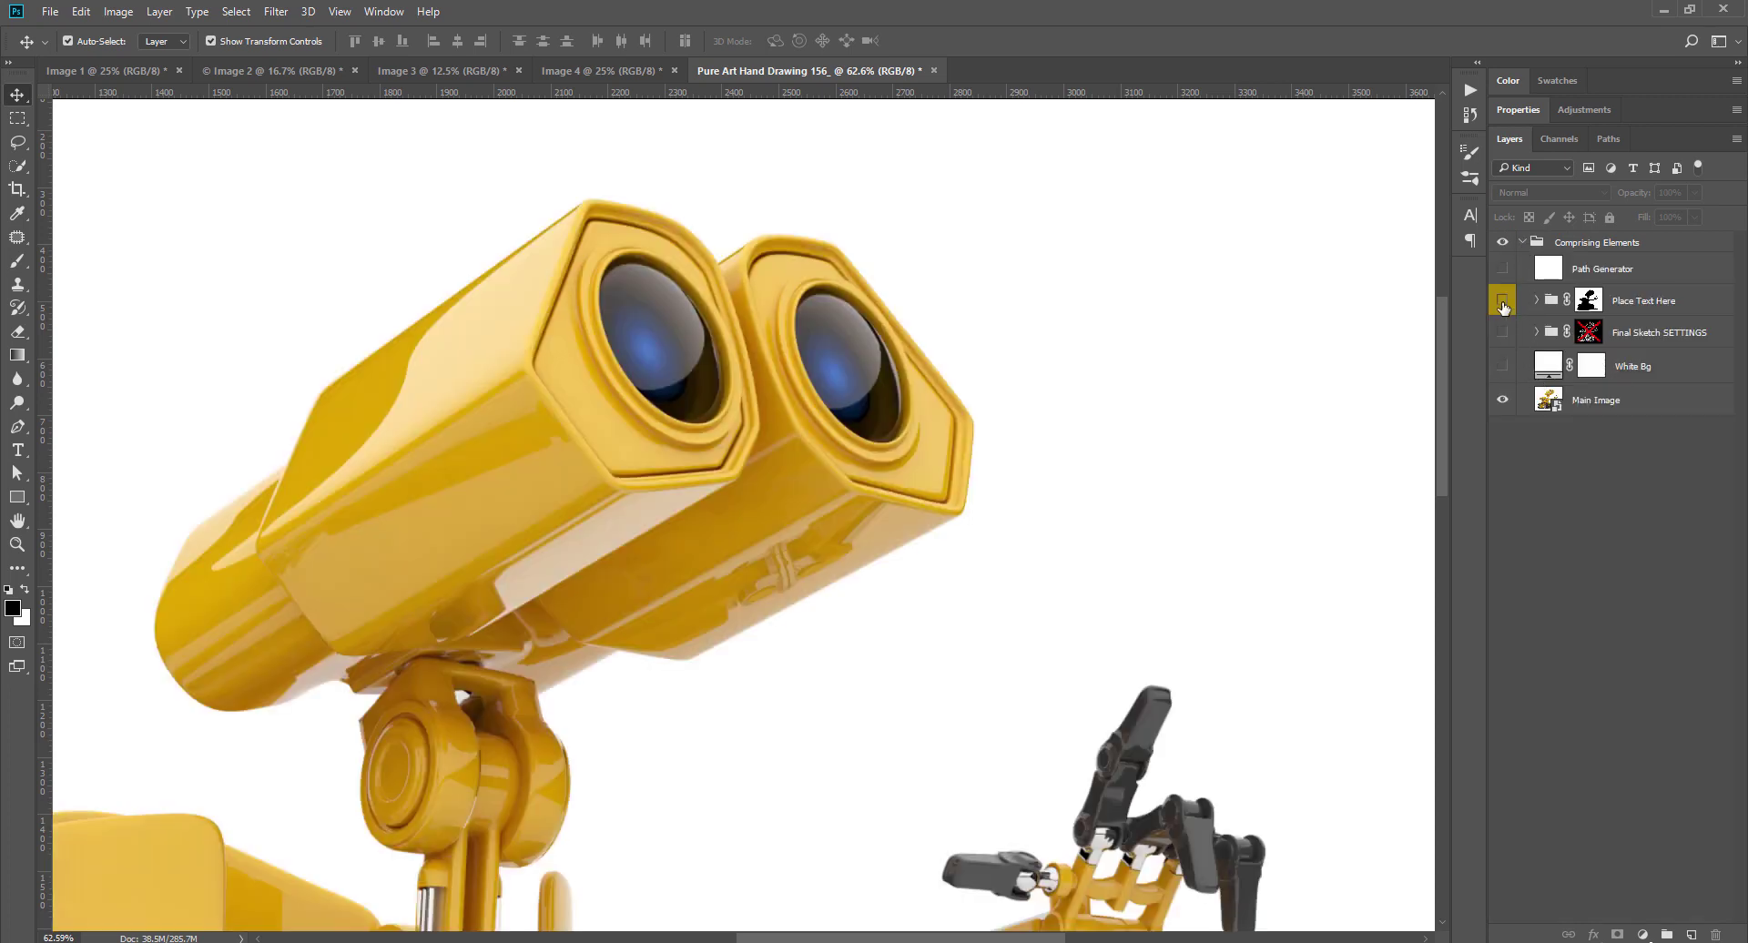
Make the Final Sketch SETTINGS layer visible and collapse the Comprising Elements group.
scroll(971, 568, "down", 2)
scroll(971, 568, "down", 2)
scroll(971, 568, "down", 1)
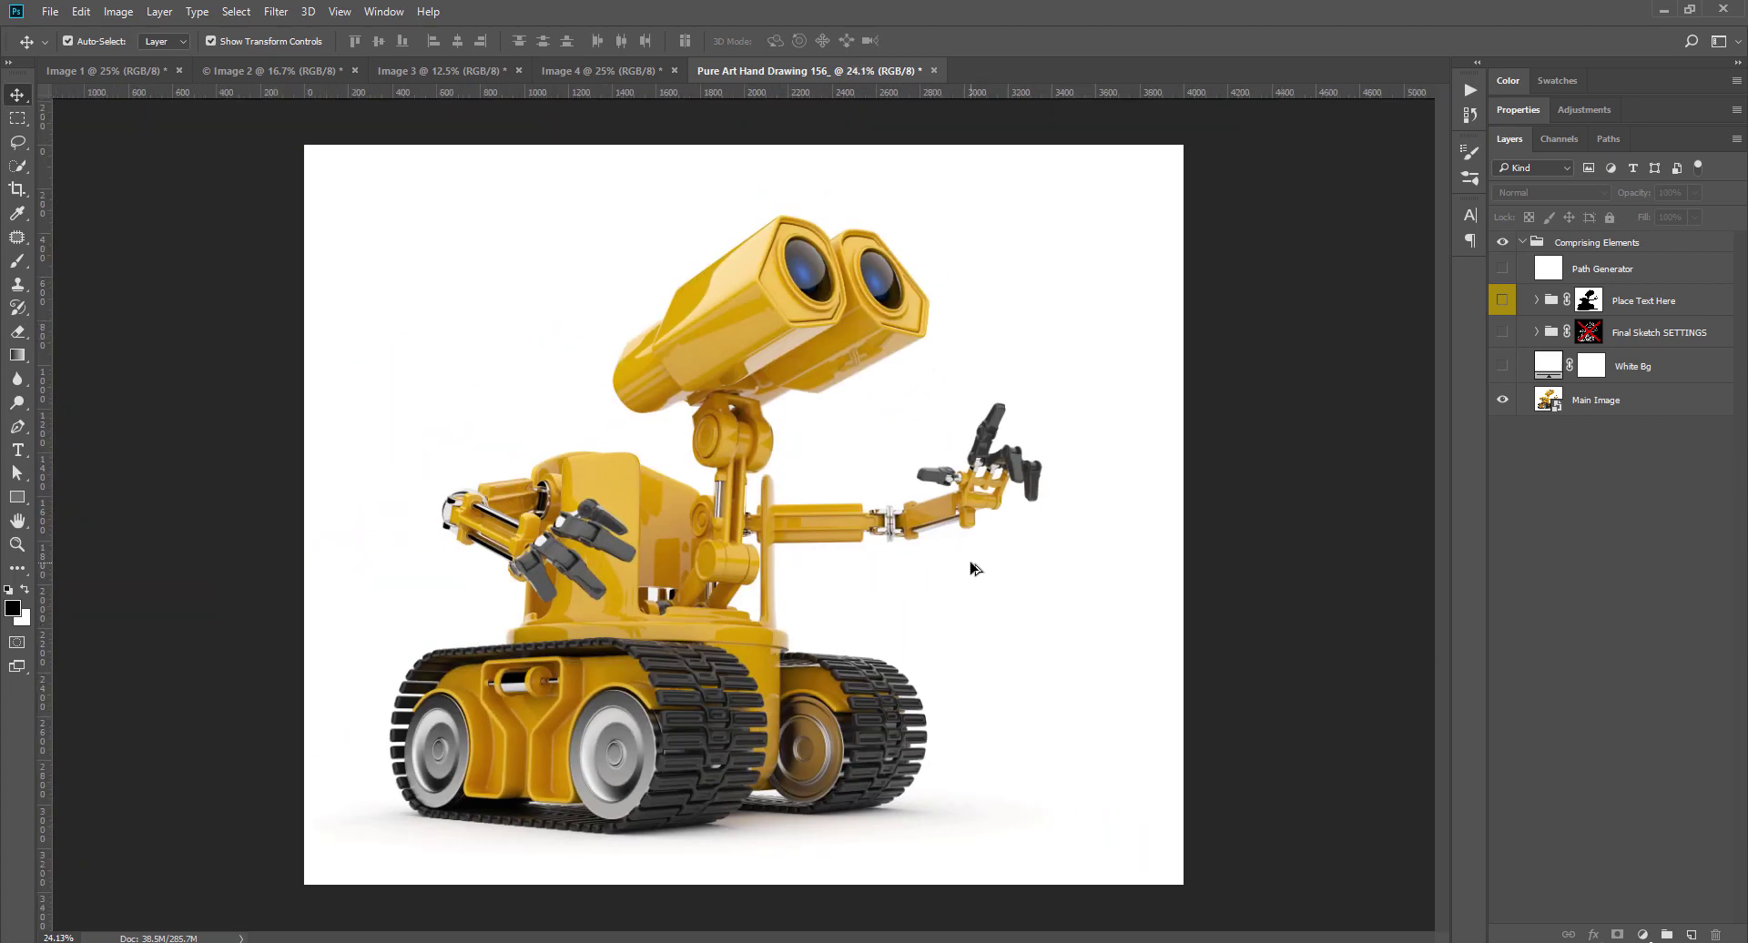
left_click(1502, 333)
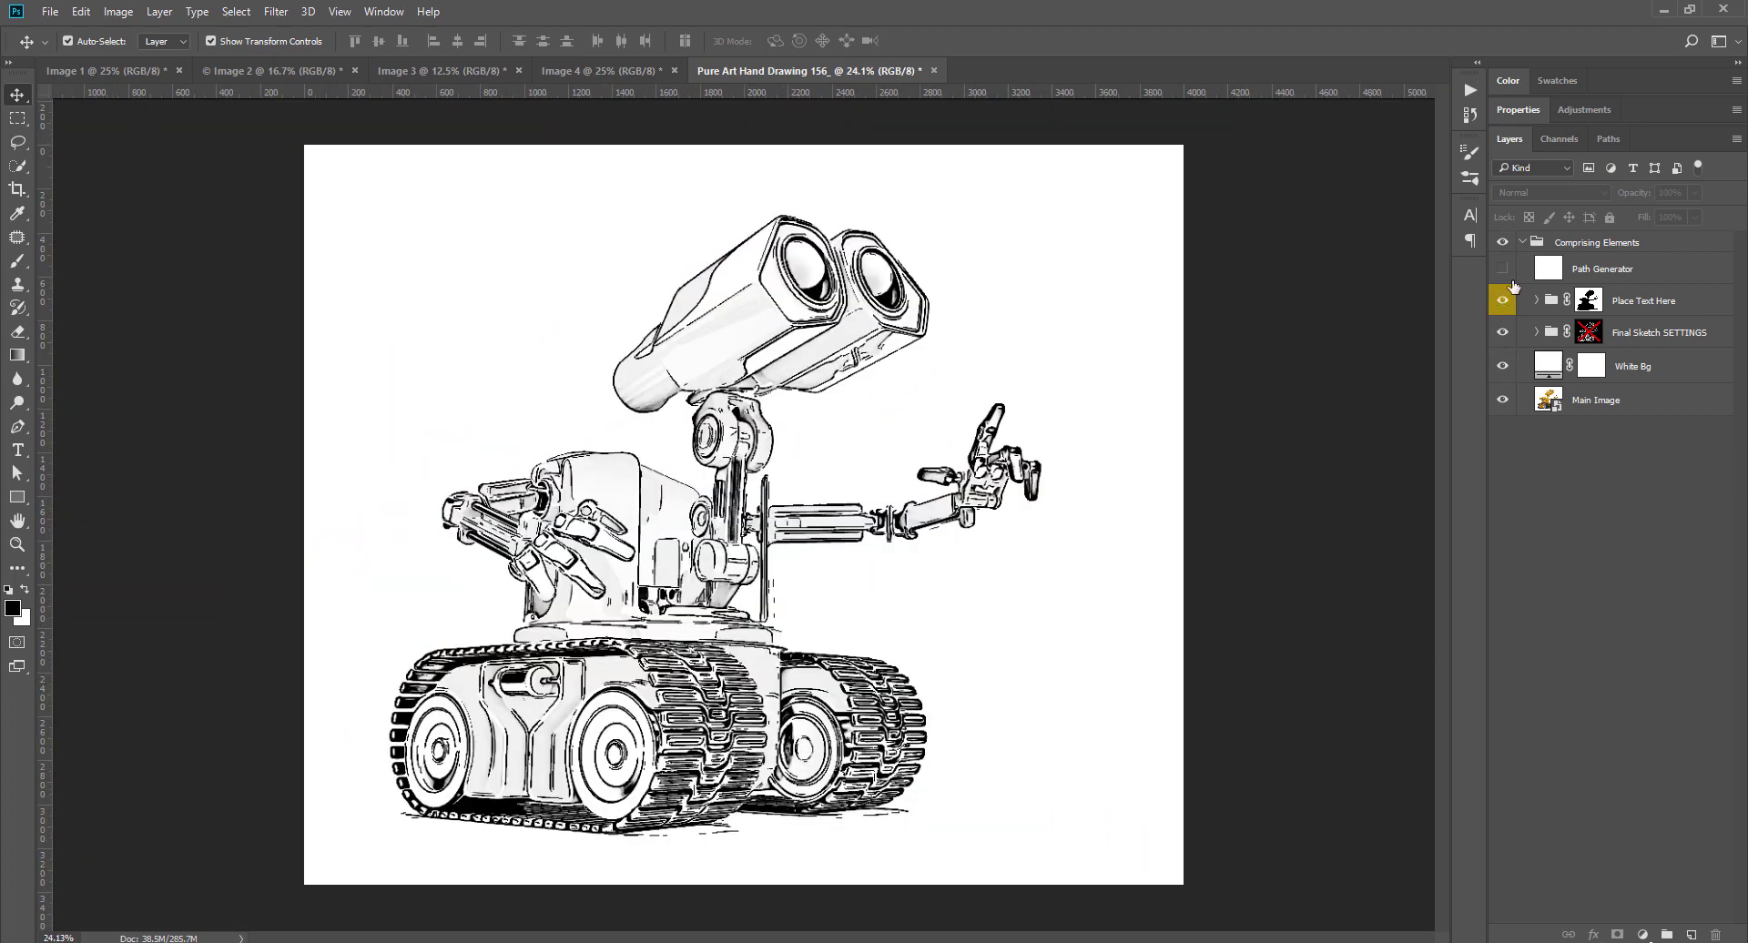
left_click(1522, 242)
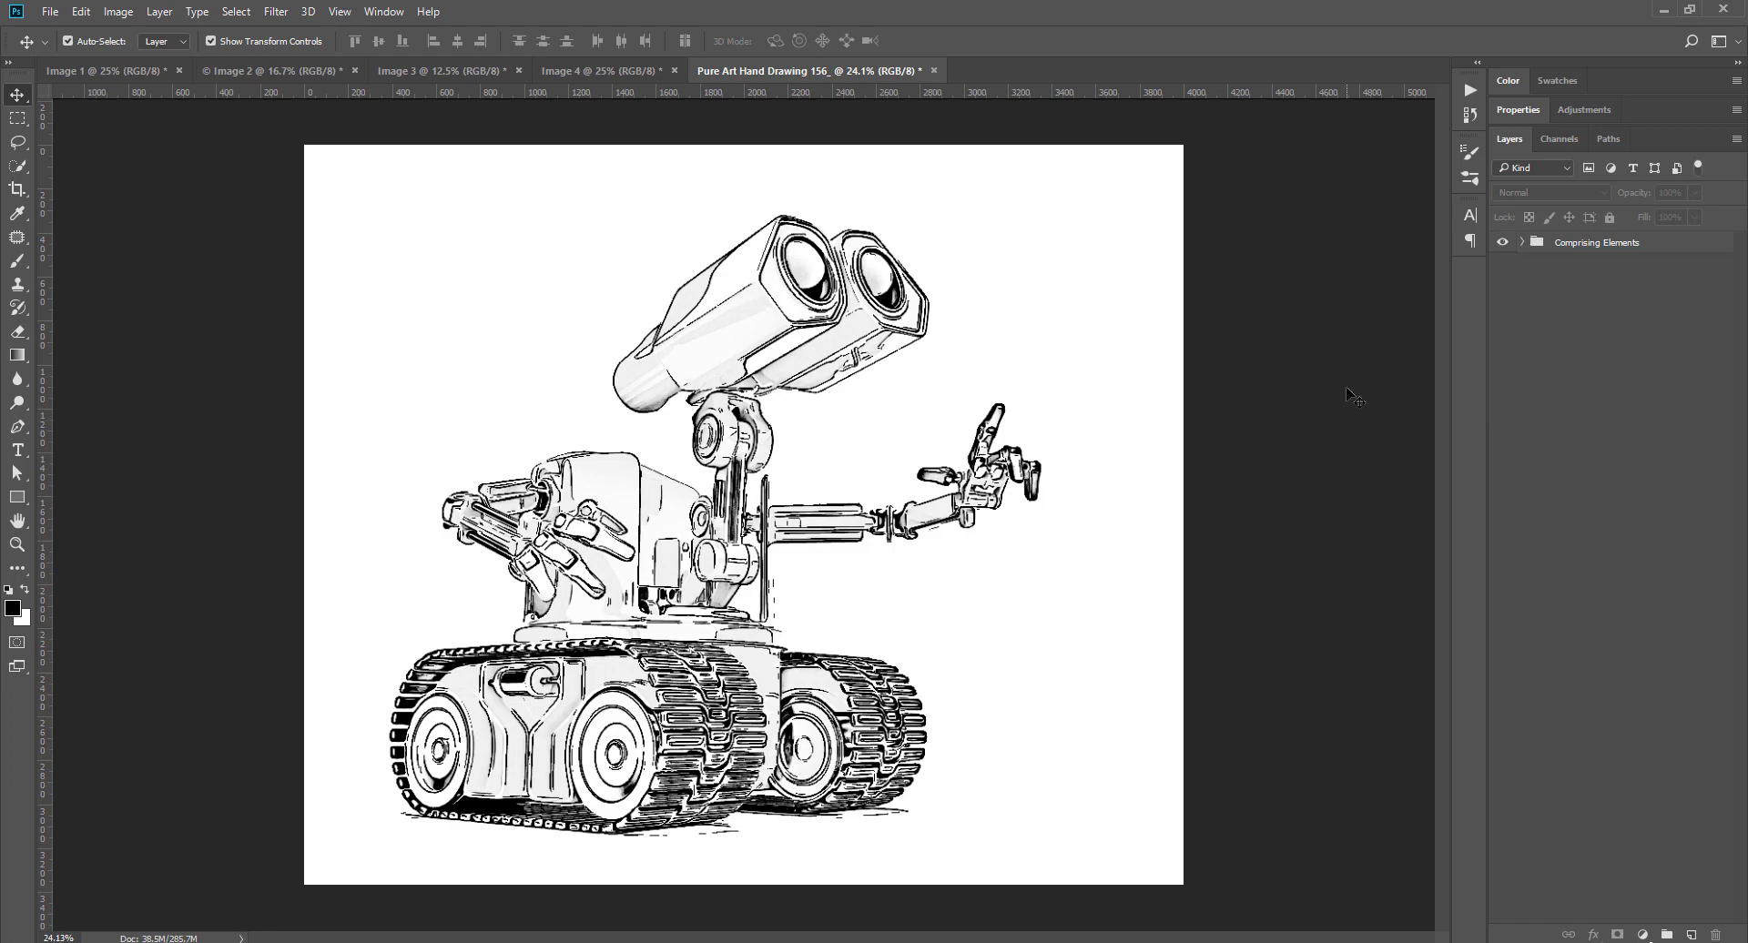
scroll(791, 537, "up", 2)
scroll(791, 537, "up", 1)
scroll(782, 528, "up", 1)
scroll(756, 505, "down", 2)
scroll(744, 492, "down", 2)
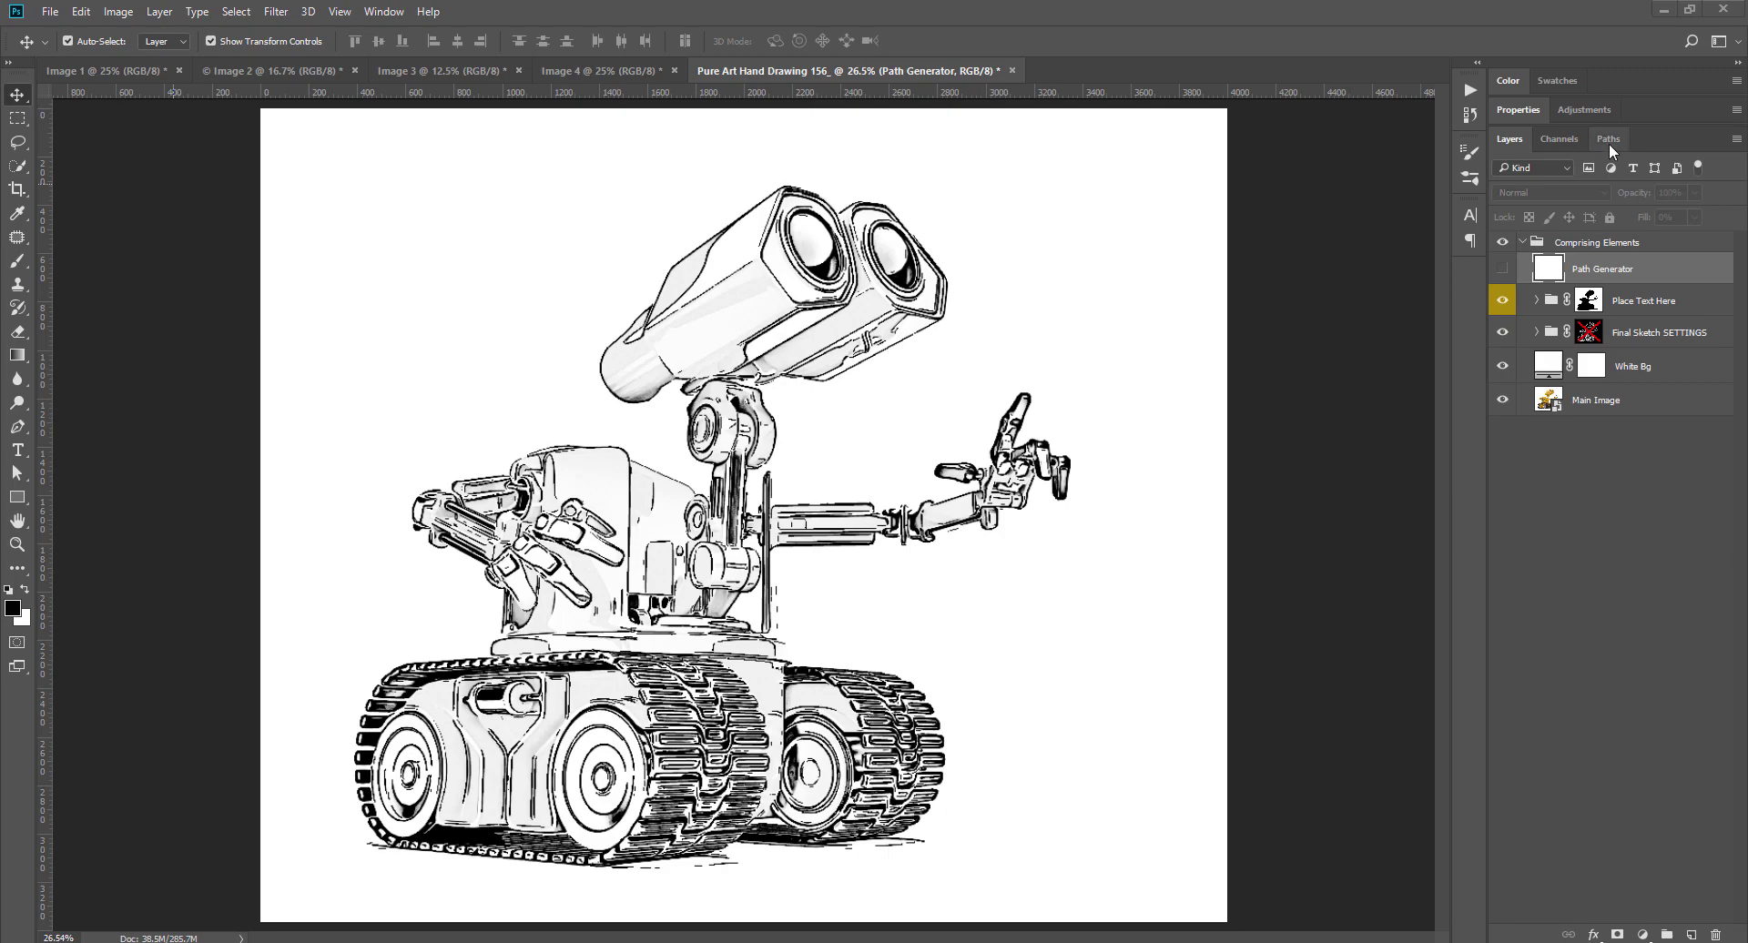
Play the Generate Path(s) action to create Overall, Shadow, Midtones and Outline paths.
left_click(1608, 138)
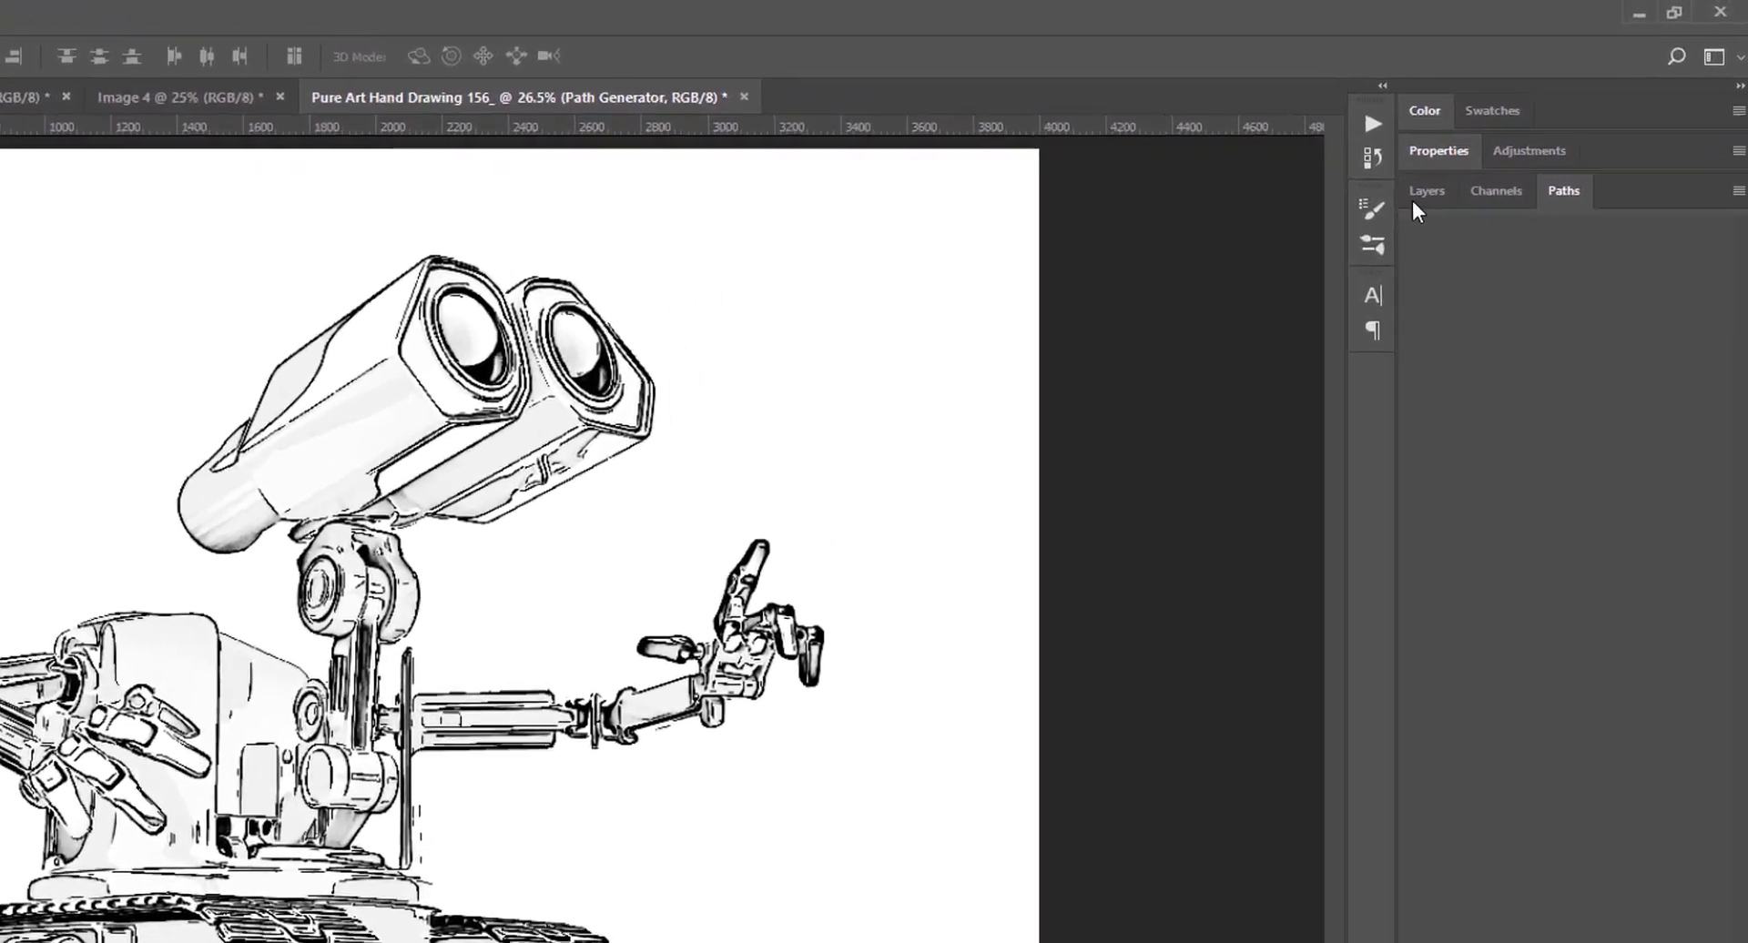
left_click(1470, 89)
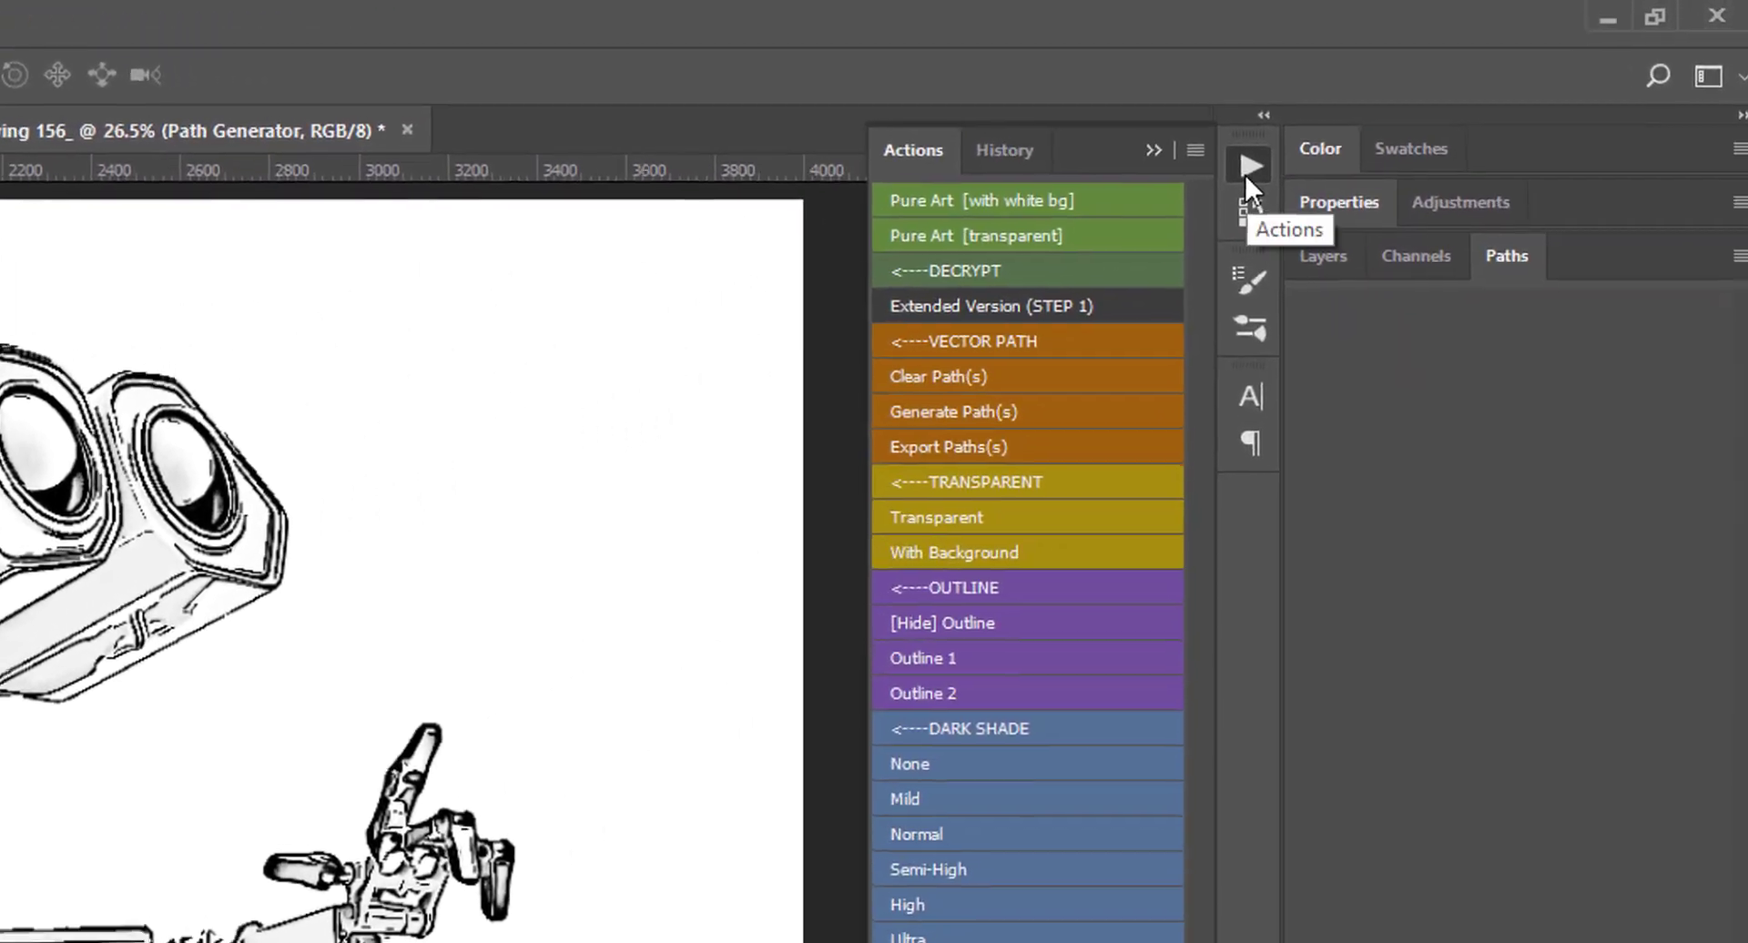
left_click(957, 431)
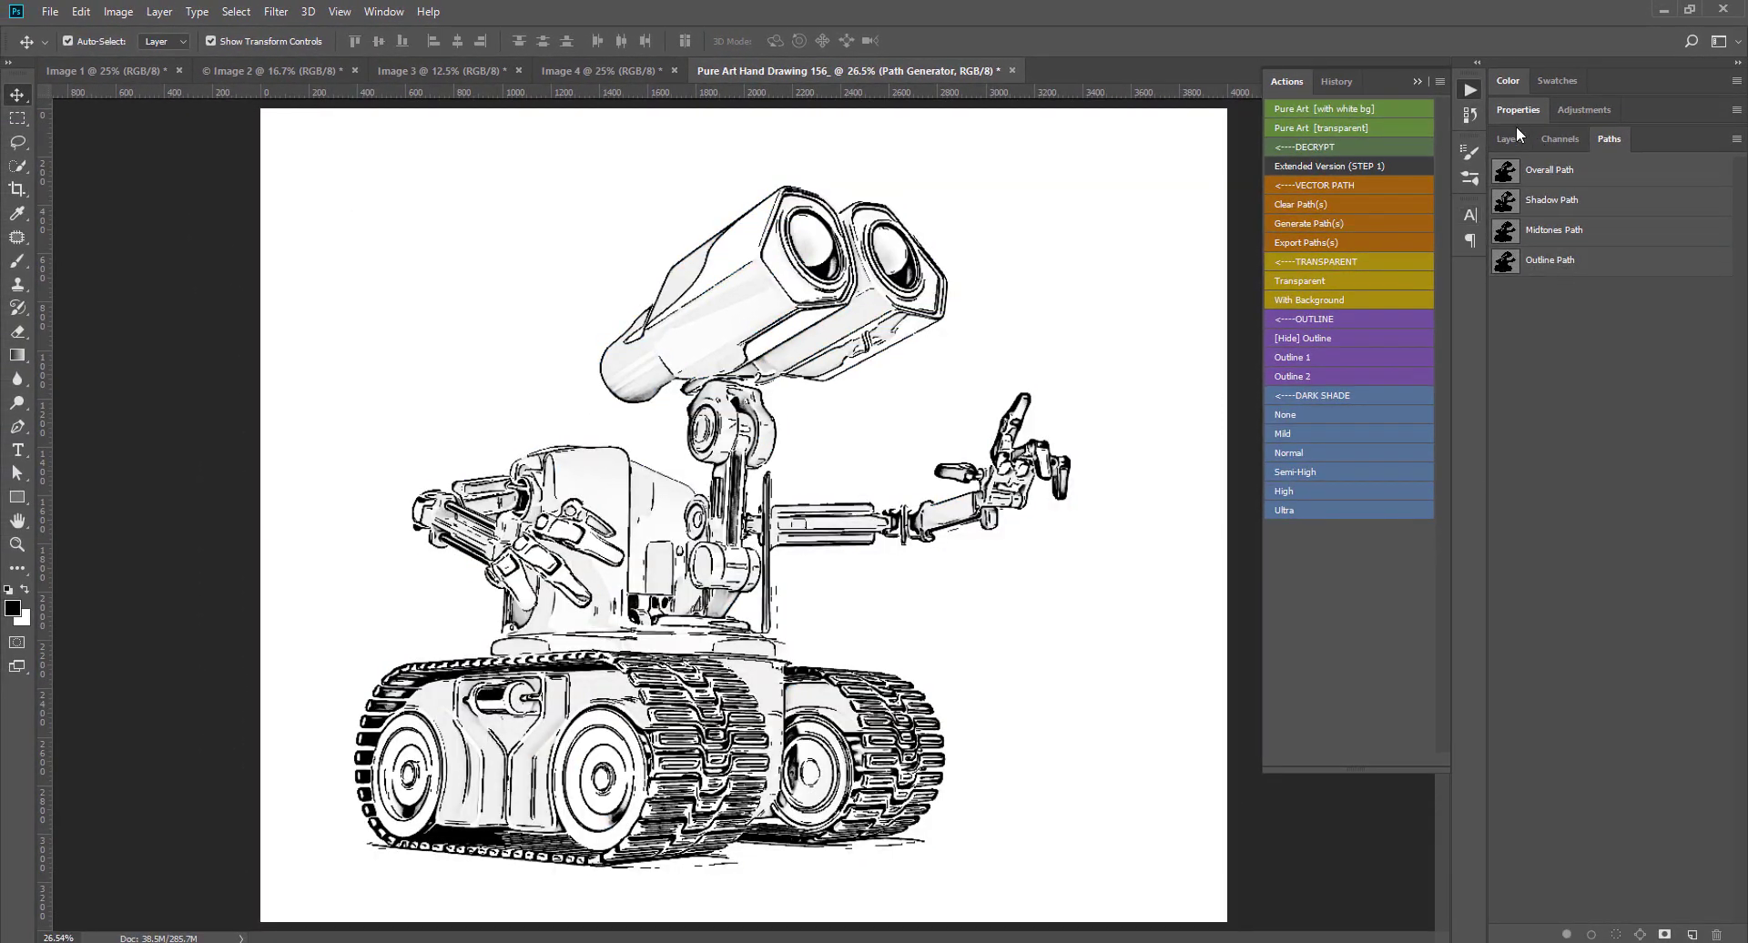
left_click(1509, 137)
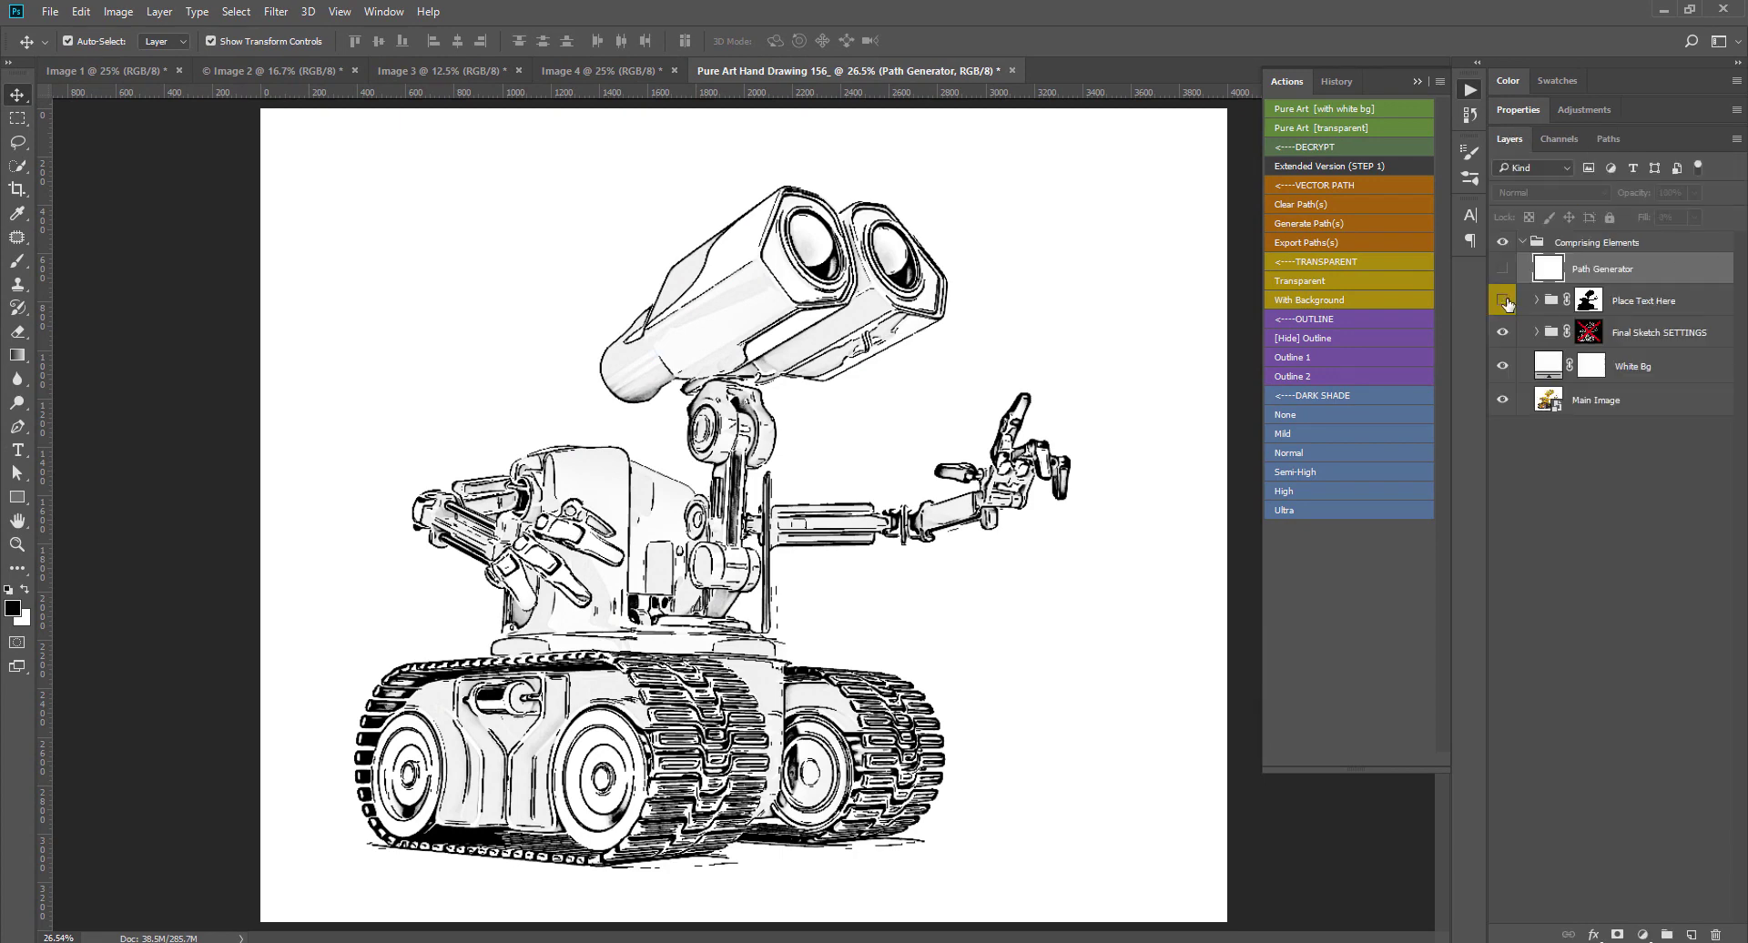
Hide the Final Sketch SETTINGS layer and display the Overall Path on the canvas.
left_click(1501, 334)
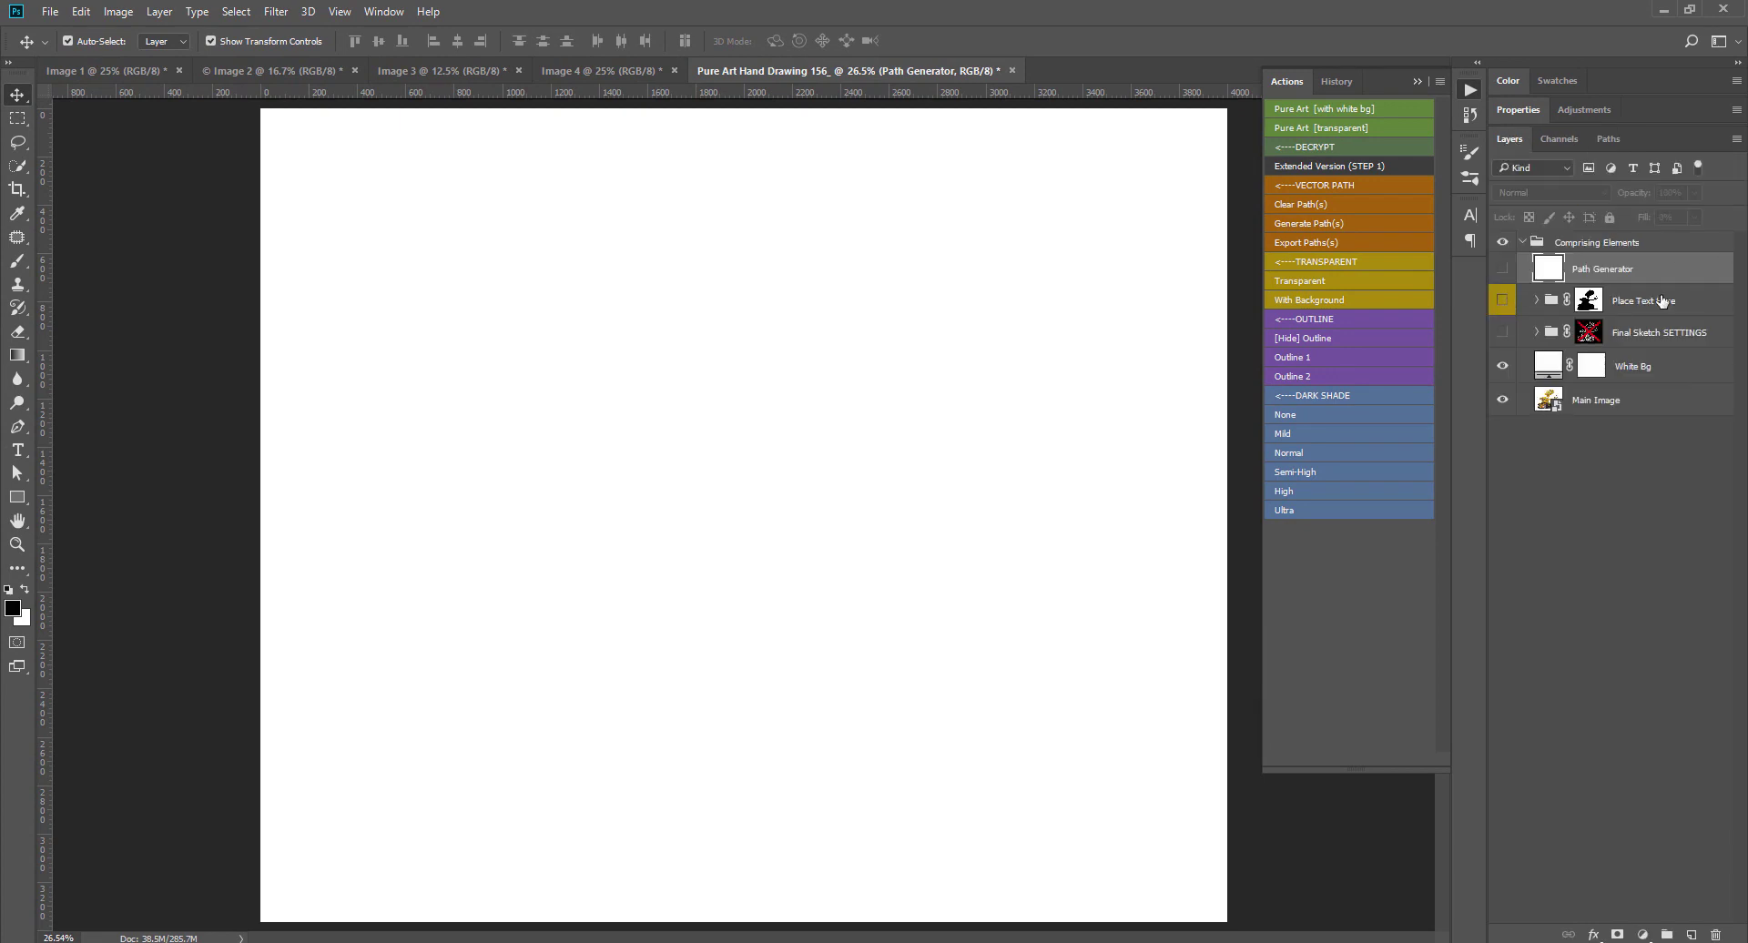
left_click(1608, 139)
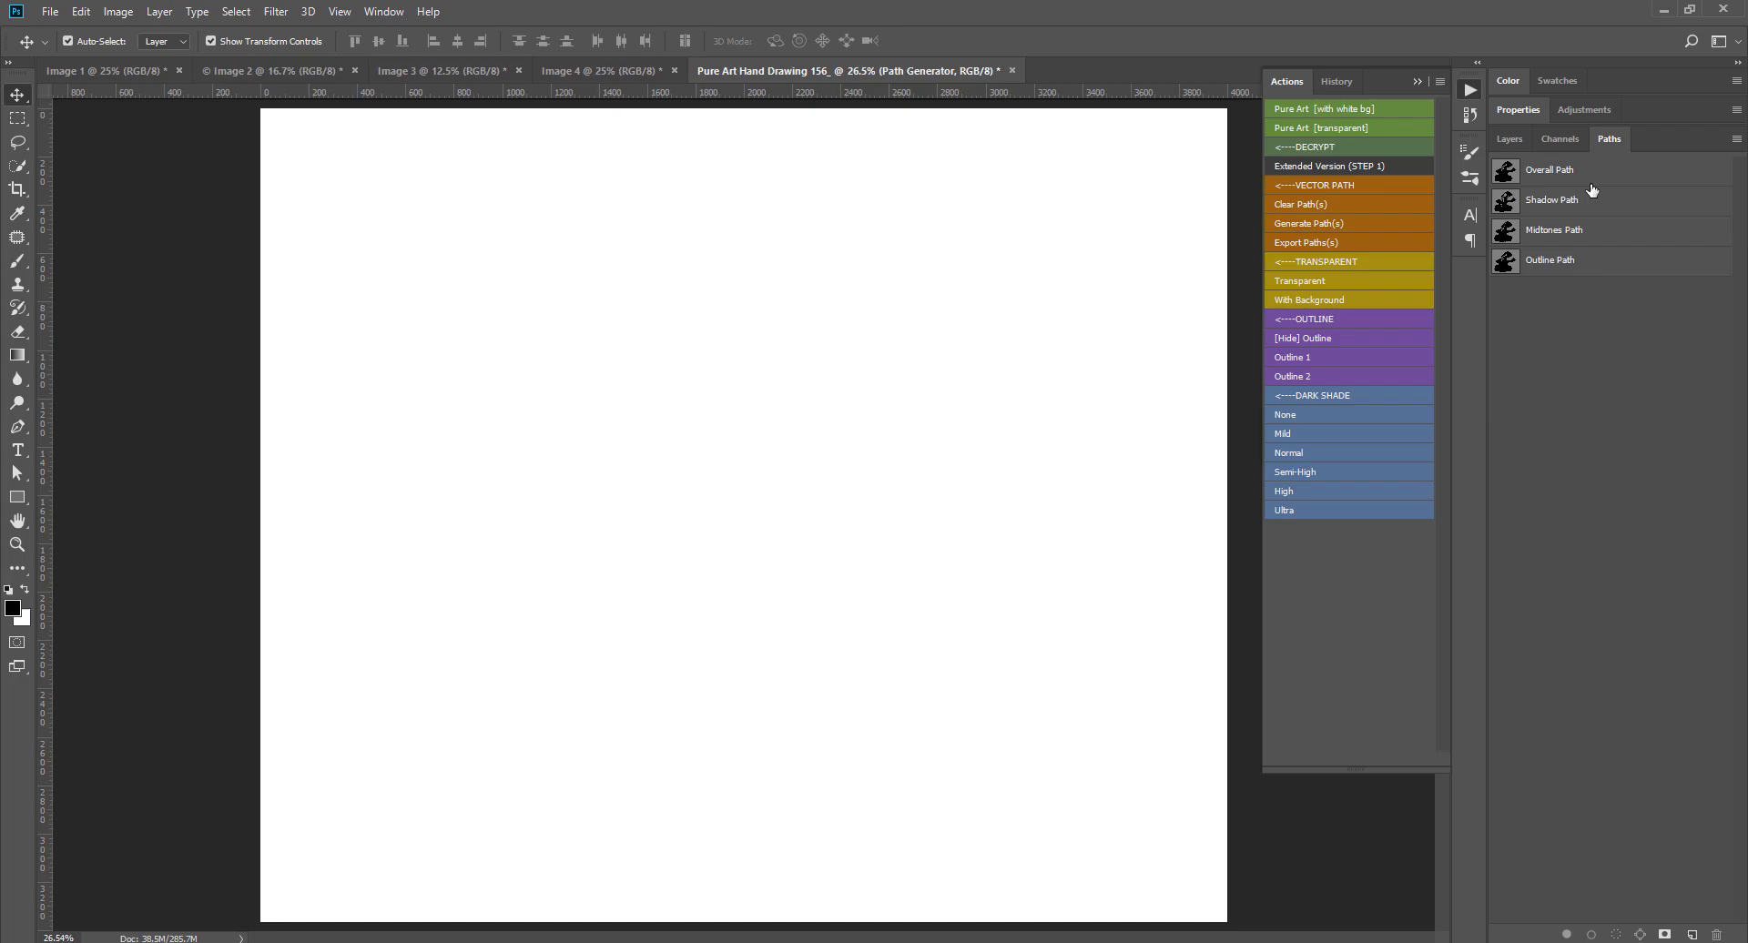
left_click(1540, 173)
scroll(778, 289, "up", 2)
scroll(779, 290, "up", 2)
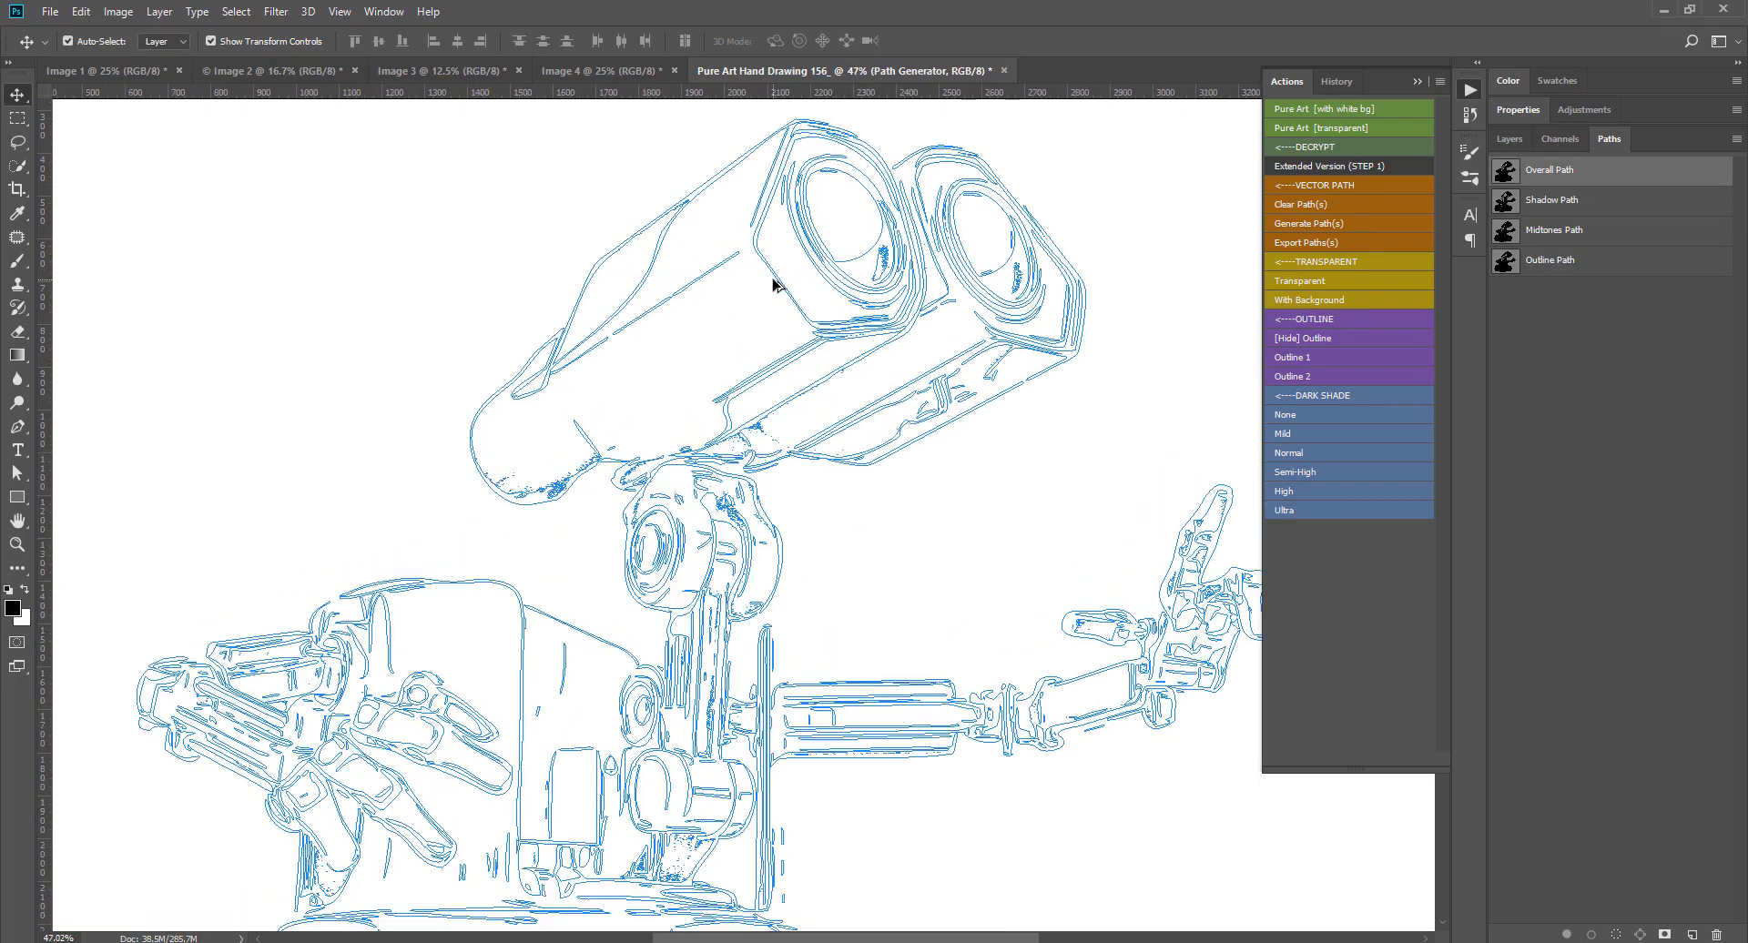
scroll(779, 289, "up", 2)
scroll(778, 289, "up", 3)
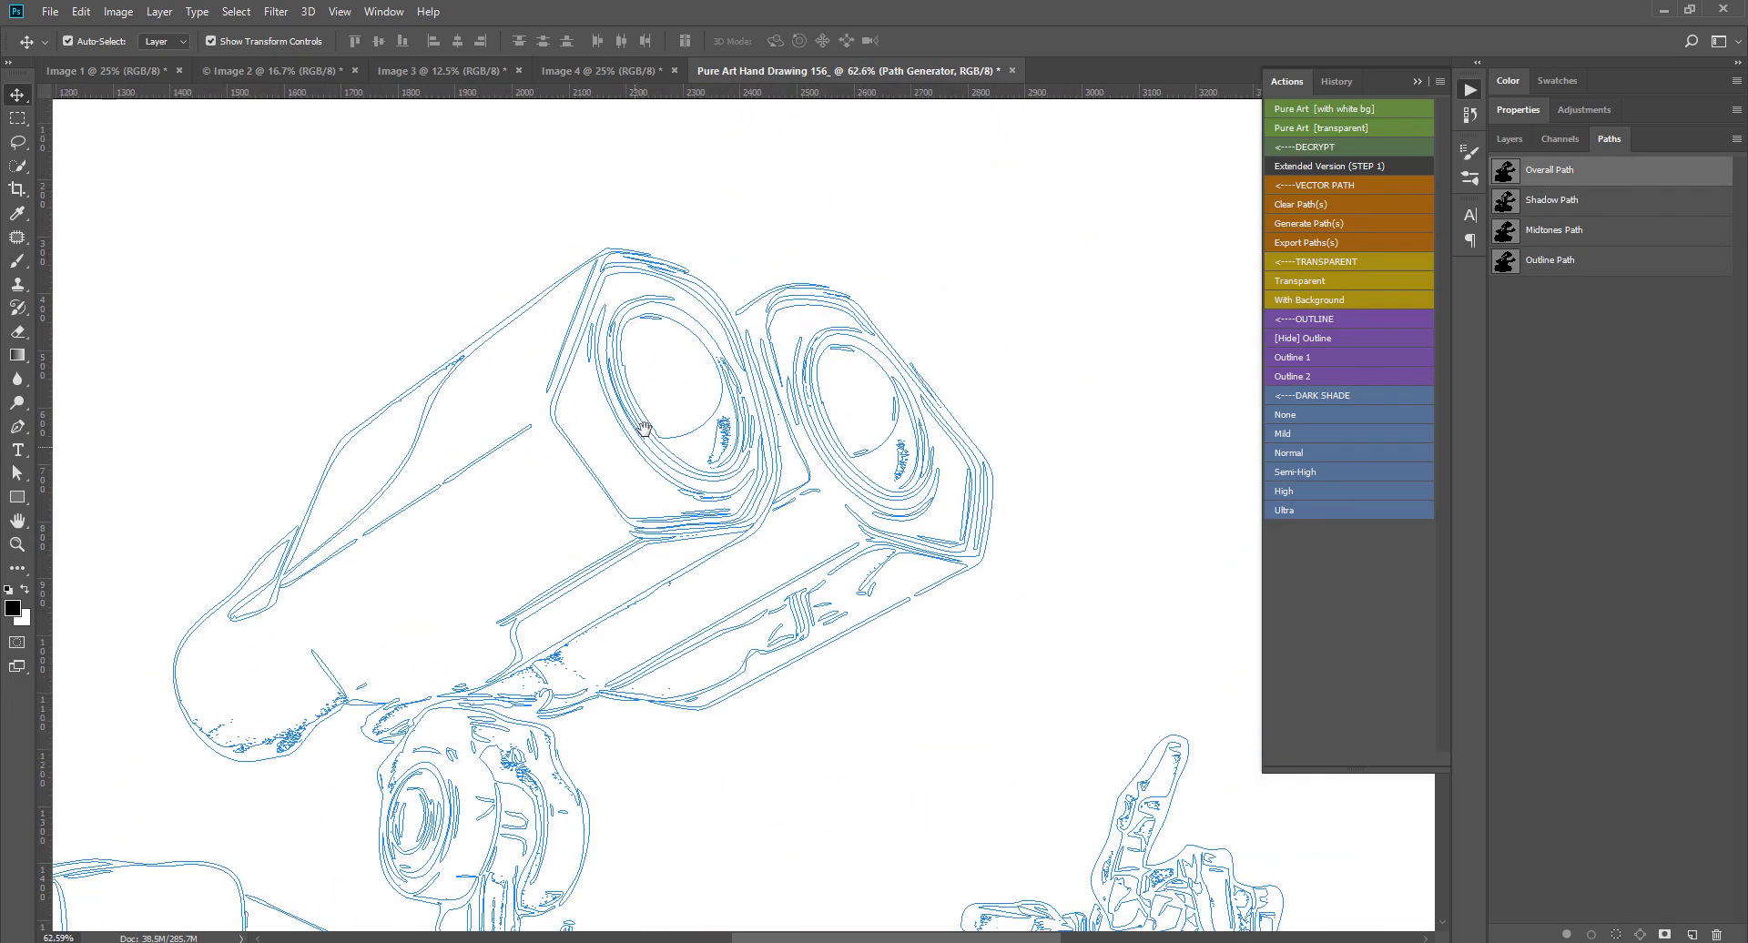
left_click_drag(330, 357, 279, 398)
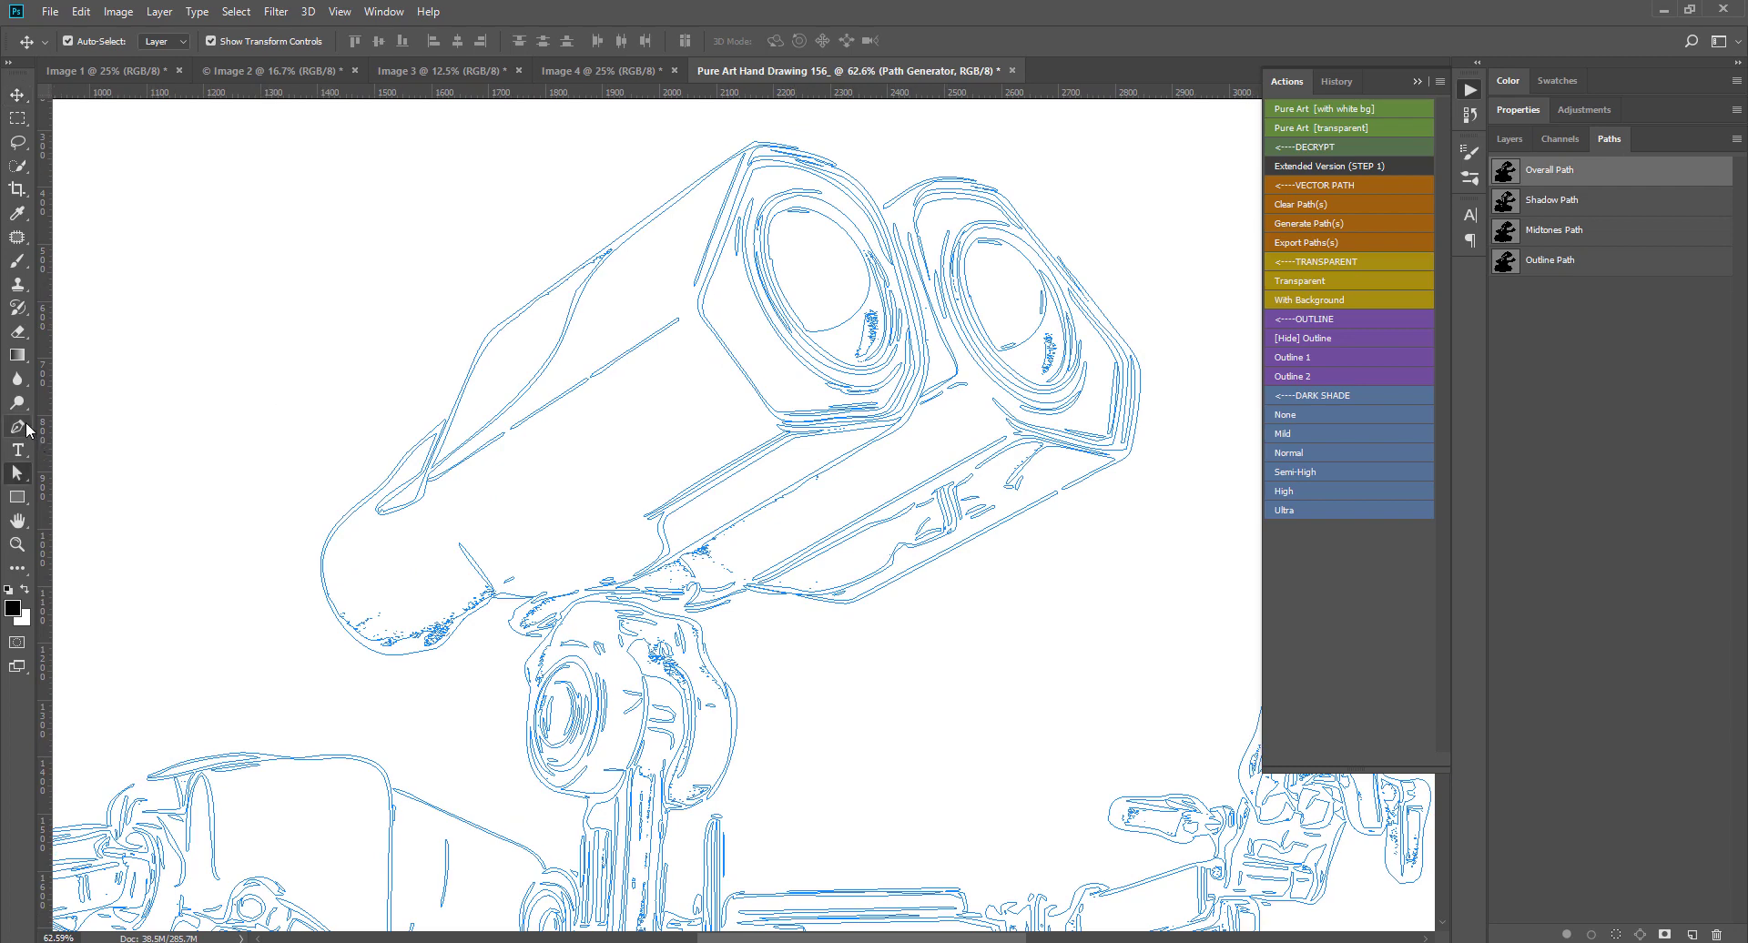
With the Direct Selection tool, select the head anchors and pull one down to reshape the left eye.
right_click(18, 472)
left_click(54, 469)
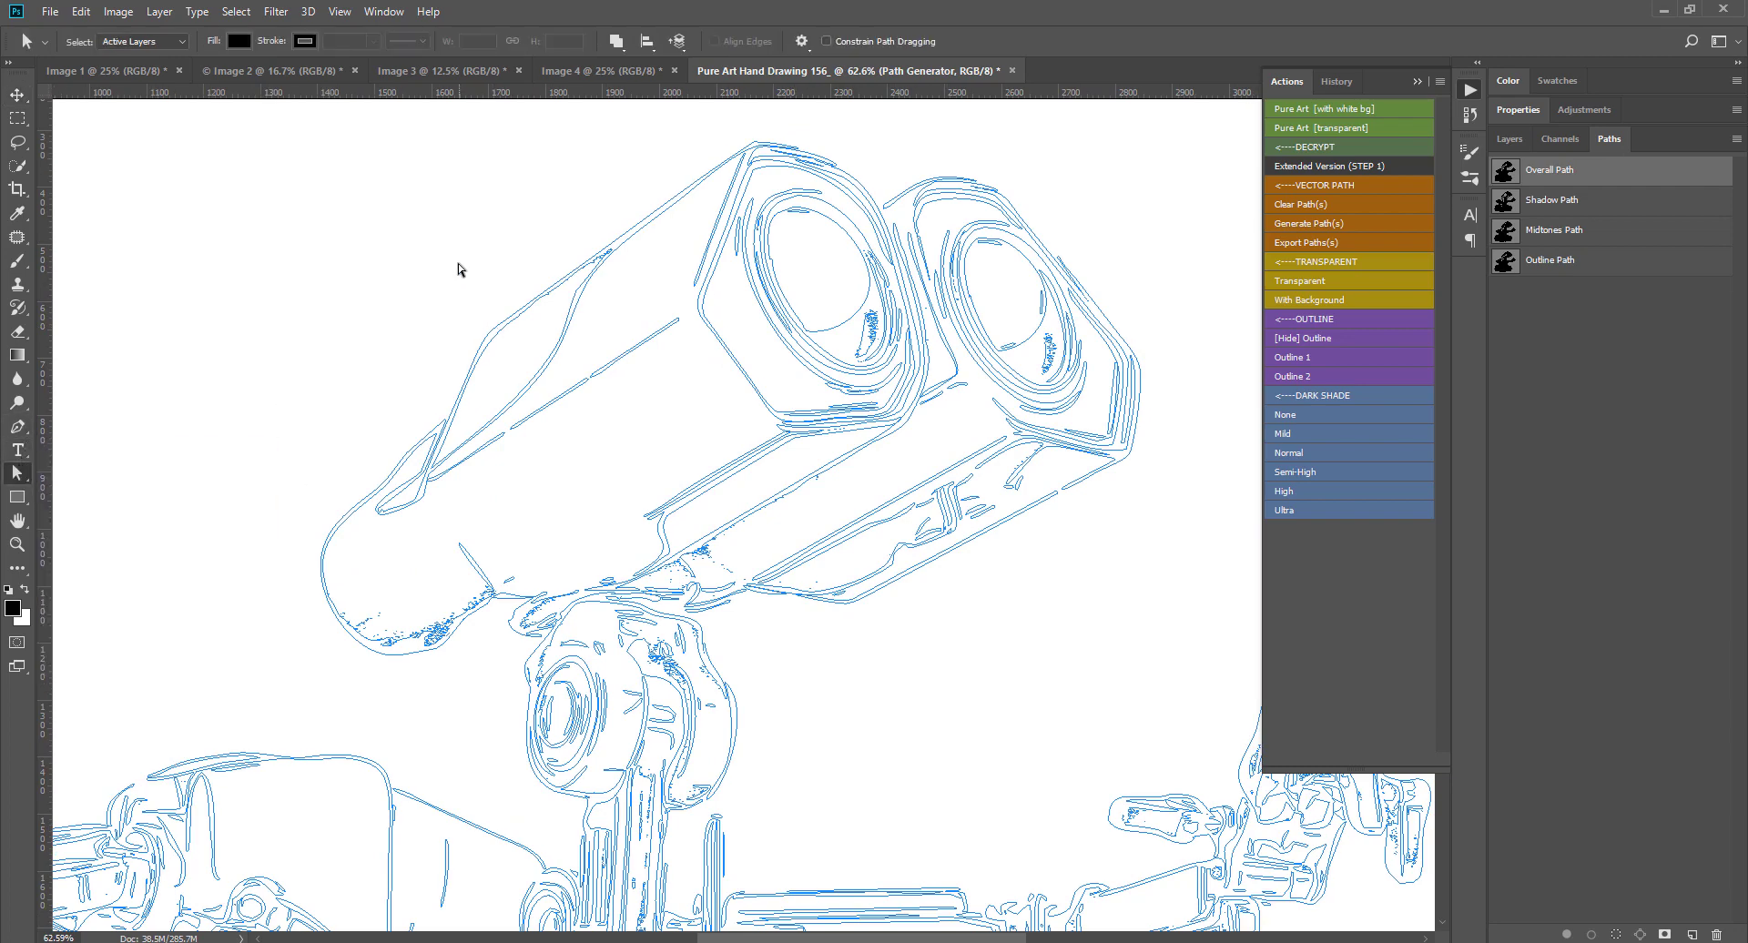
left_click_drag(457, 267, 1001, 451)
scroll(808, 316, "up", 4)
scroll(808, 316, "up", 4)
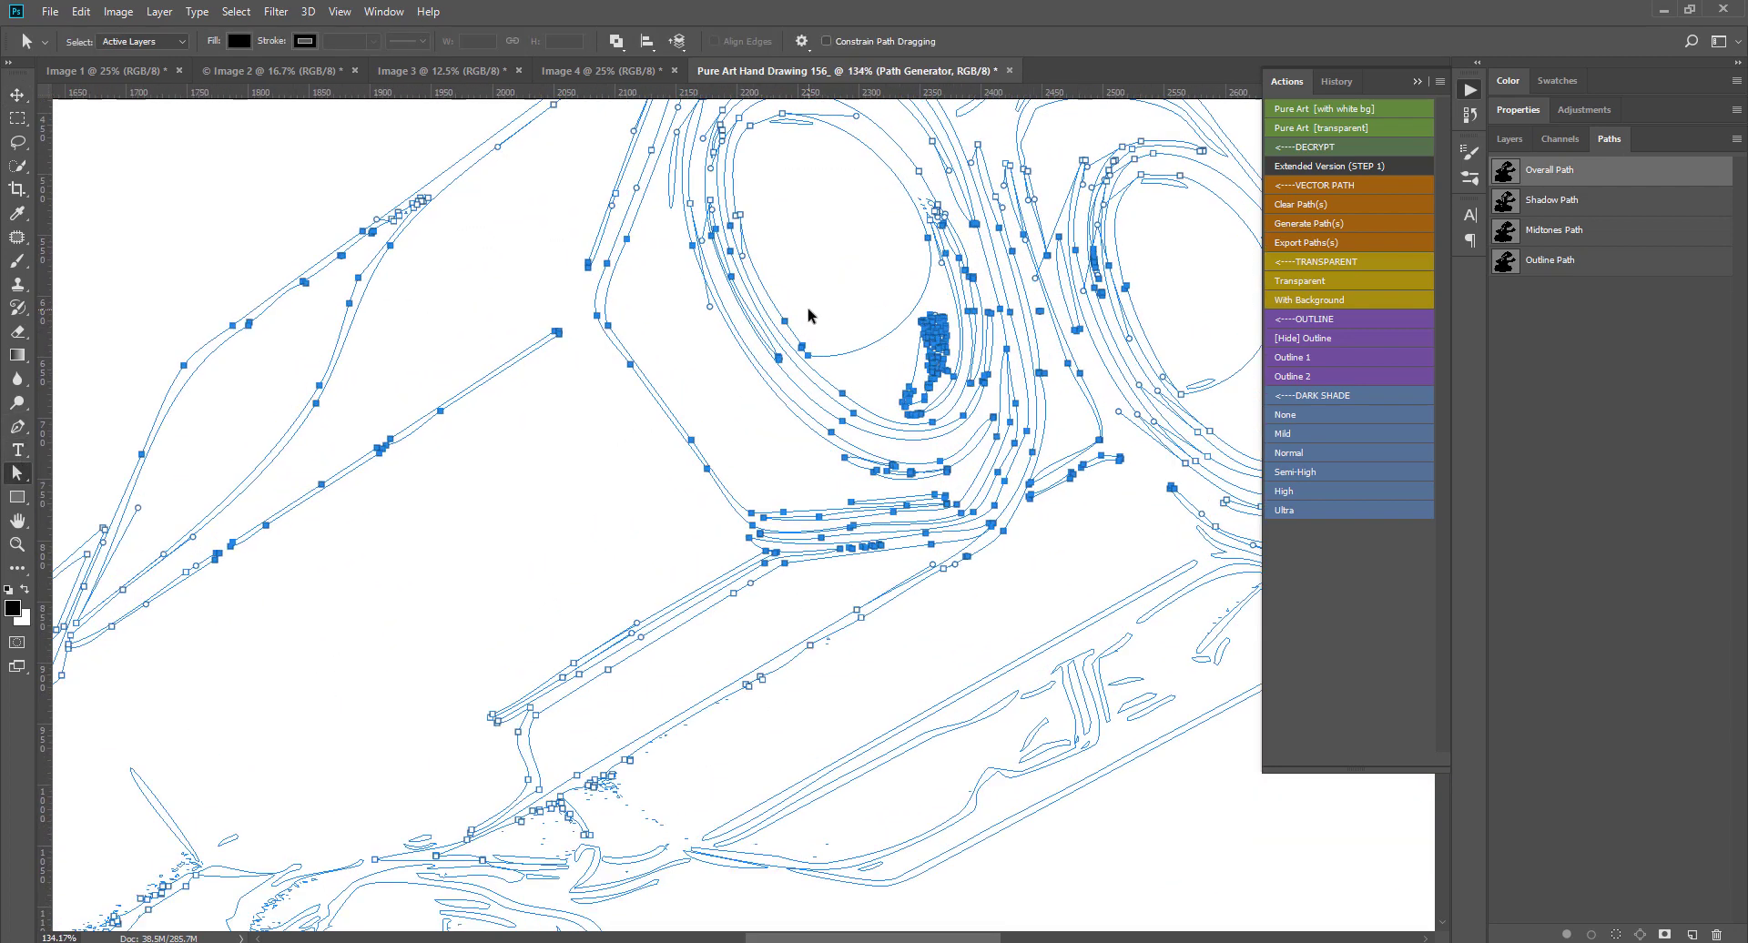
mouse_move(808, 315)
left_mouse_down()
mouse_move(875, 427)
mouse_move(682, 428)
left_mouse_up()
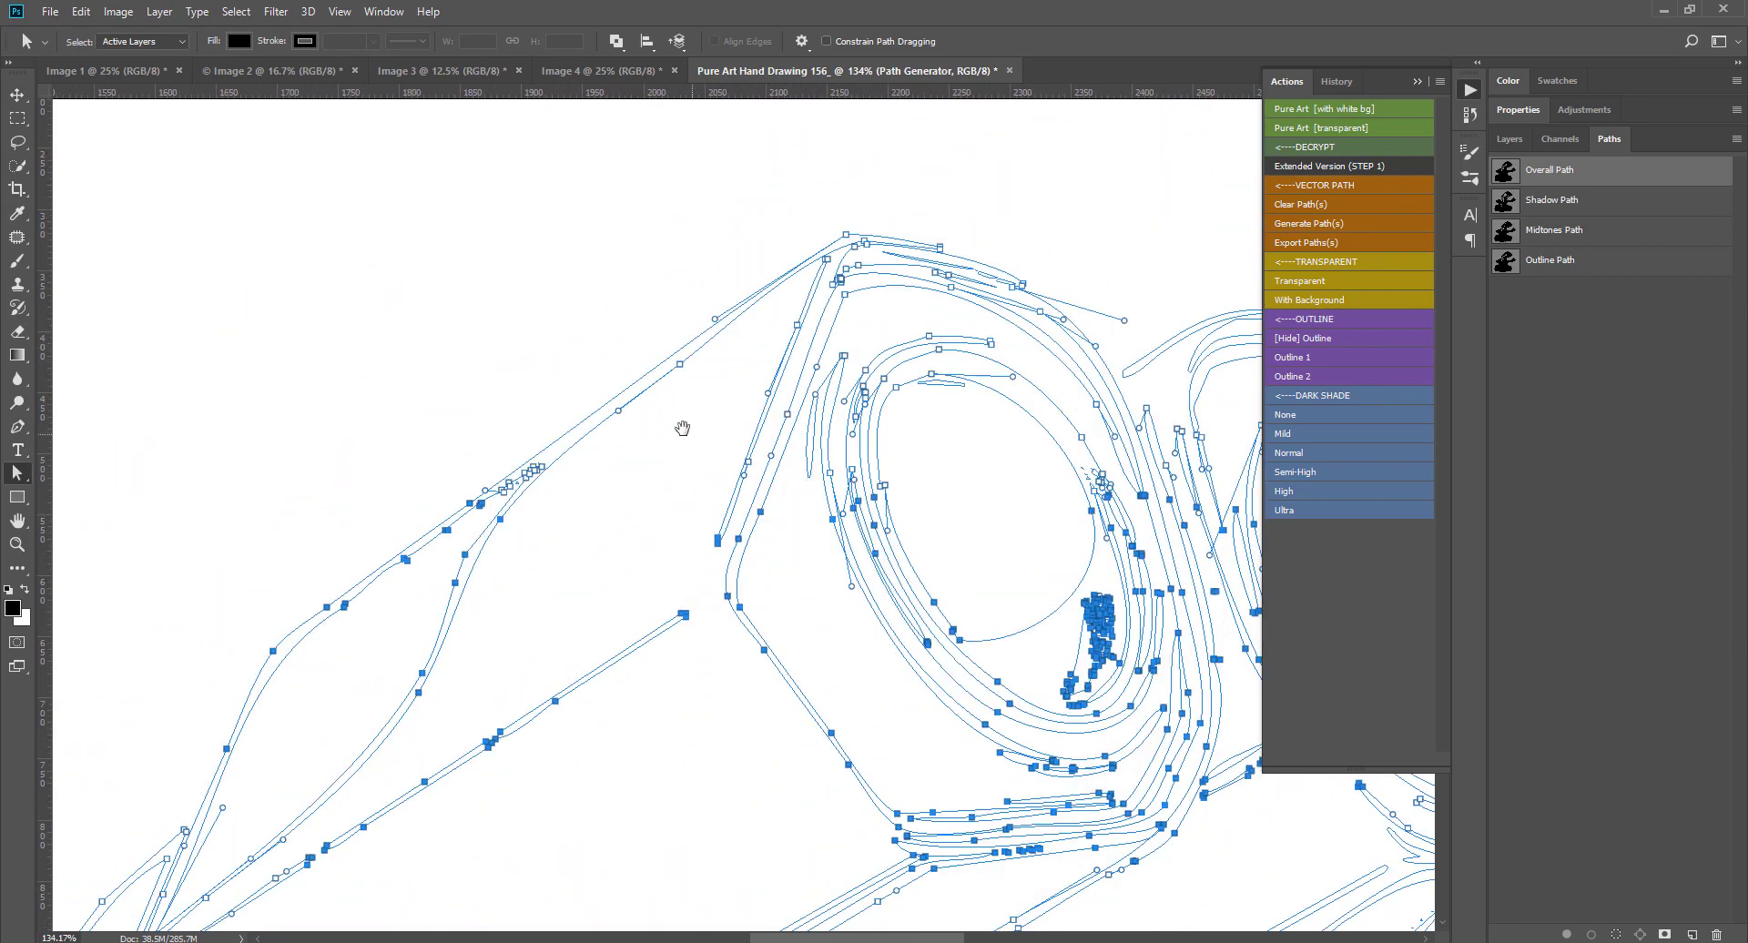
left_click_drag(682, 369, 683, 419)
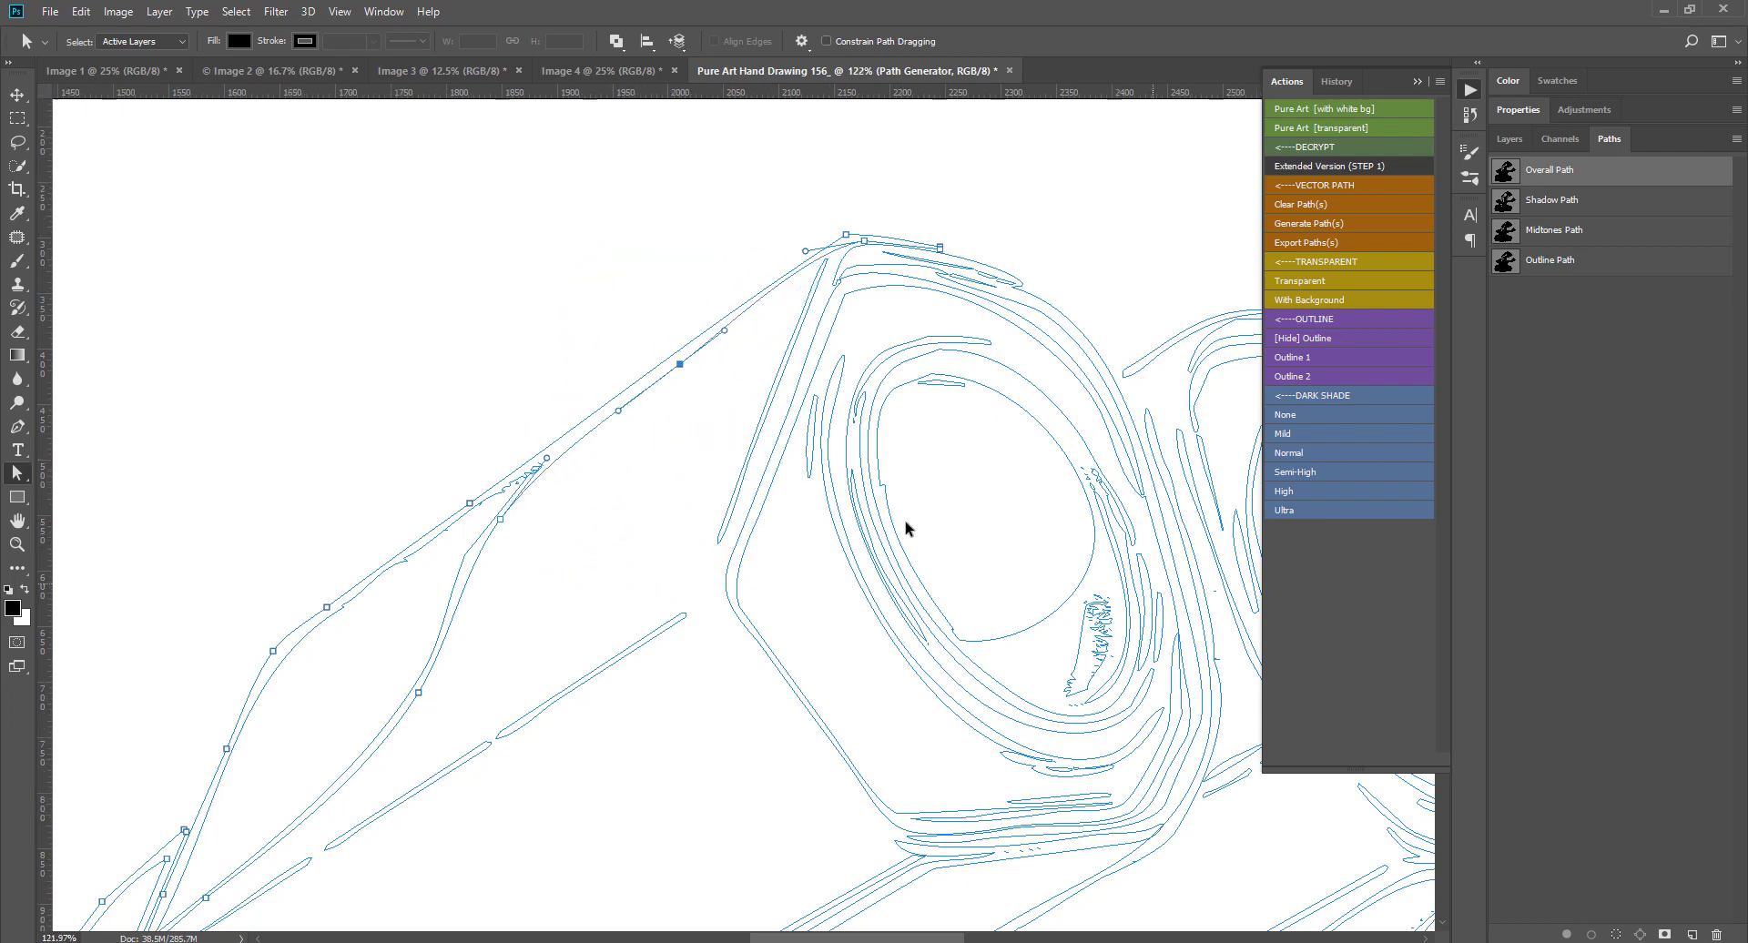
Move an anchor point on the robot's body outline to a new position.
scroll(915, 529, "down", 2)
scroll(880, 506, "down", 2)
scroll(815, 453, "down", 2)
scroll(815, 453, "down", 2)
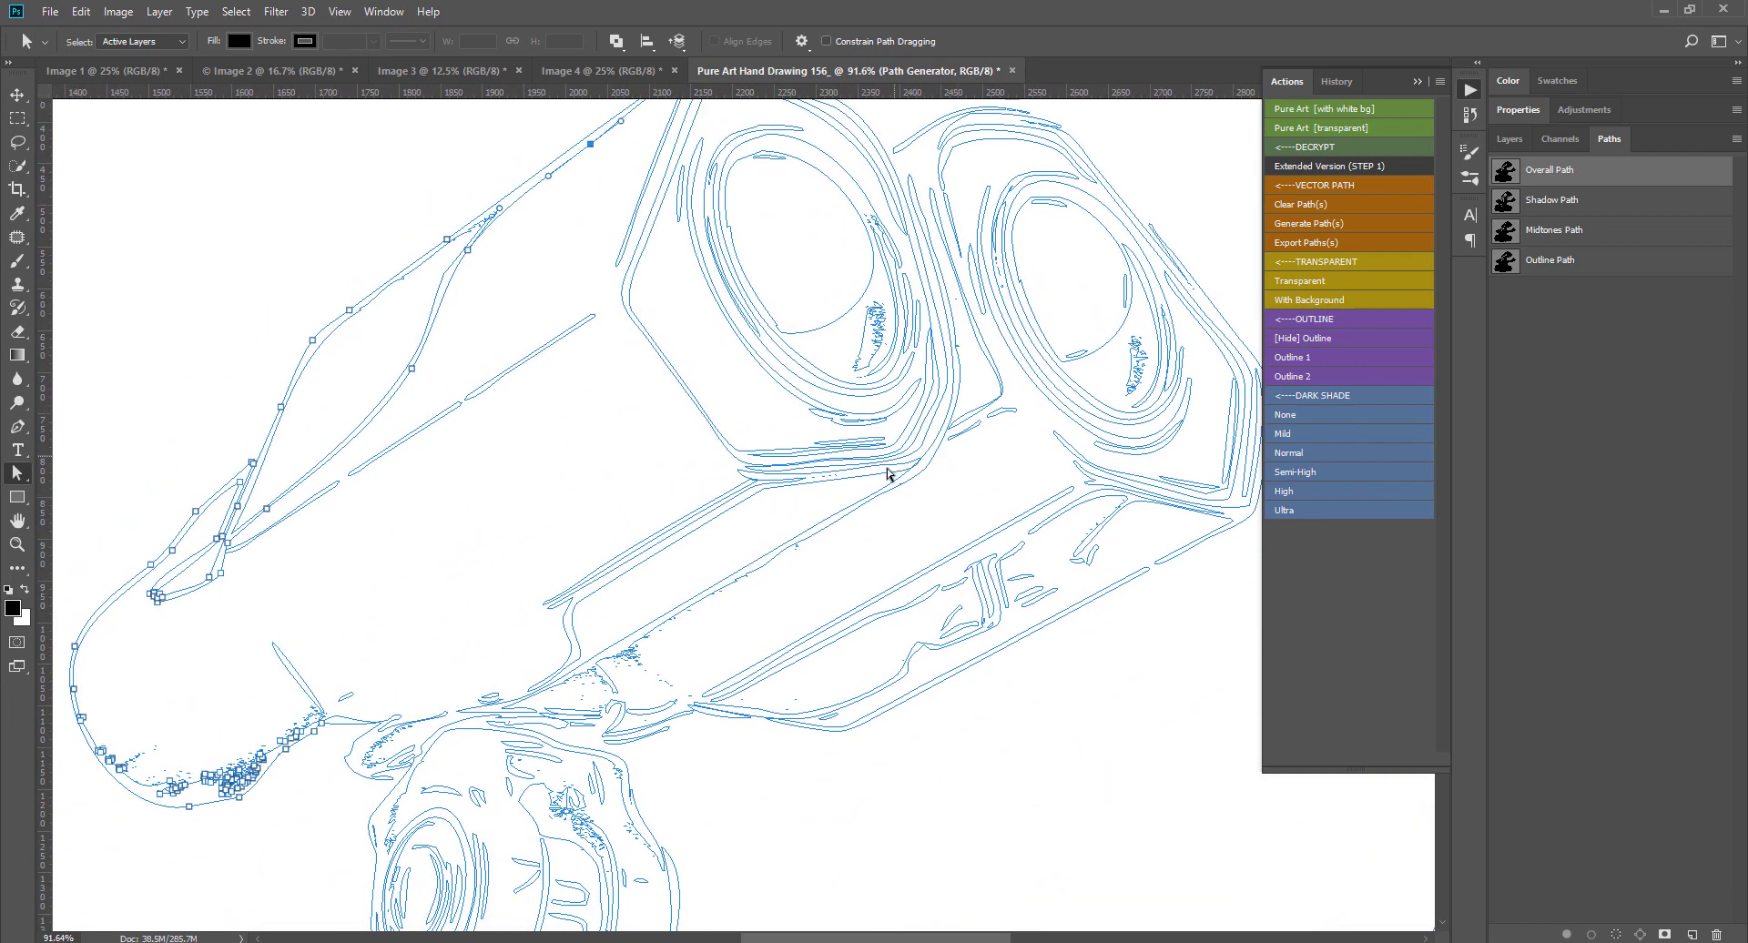
scroll(890, 469, "down", 2)
scroll(890, 482, "down", 2)
scroll(853, 371, "down", 3)
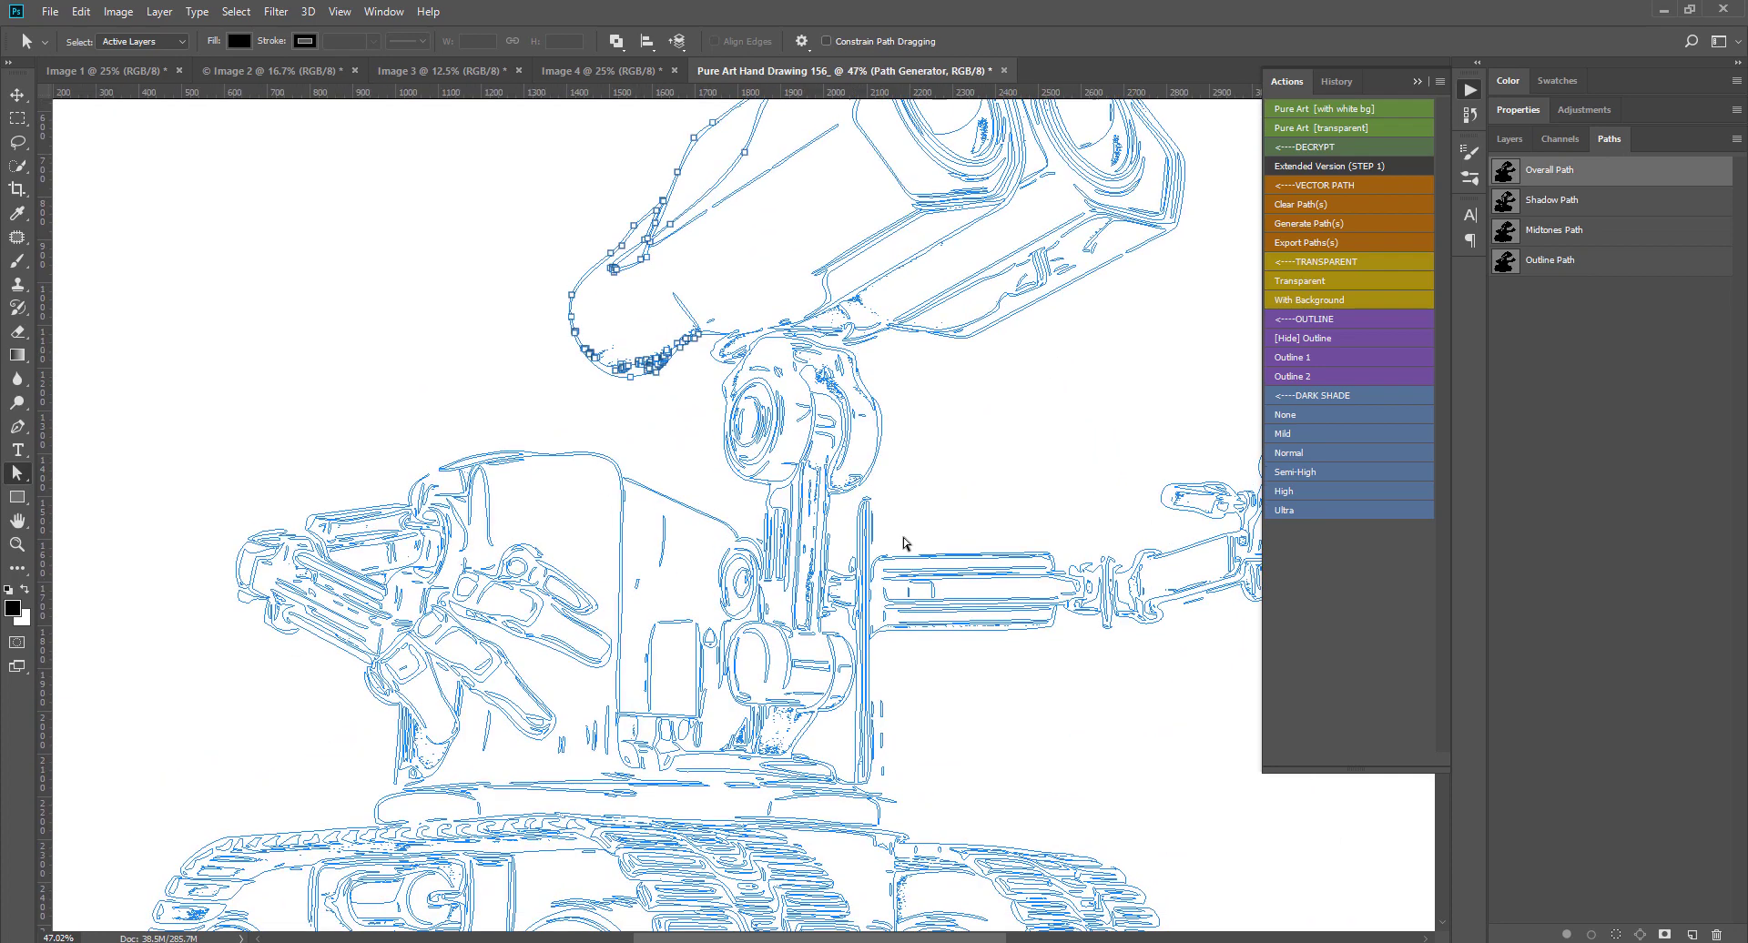
scroll(905, 546, "up", 2)
scroll(663, 487, "up", 1)
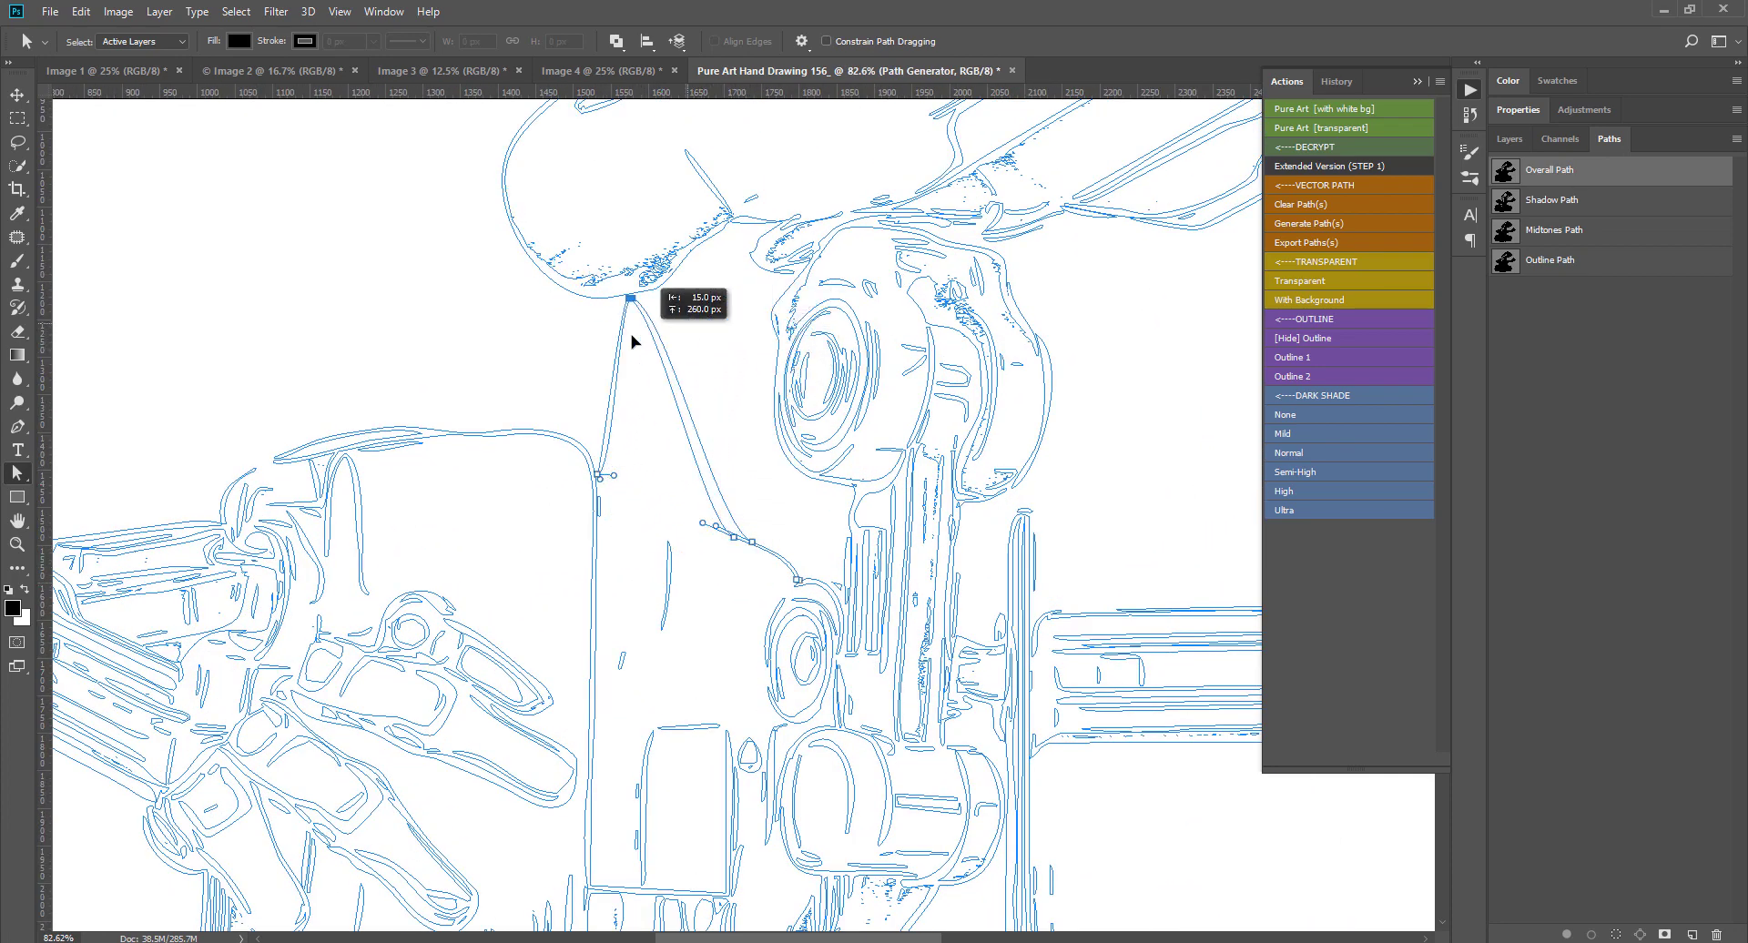
left_click_drag(745, 387, 700, 505)
scroll(932, 508, "down", 2)
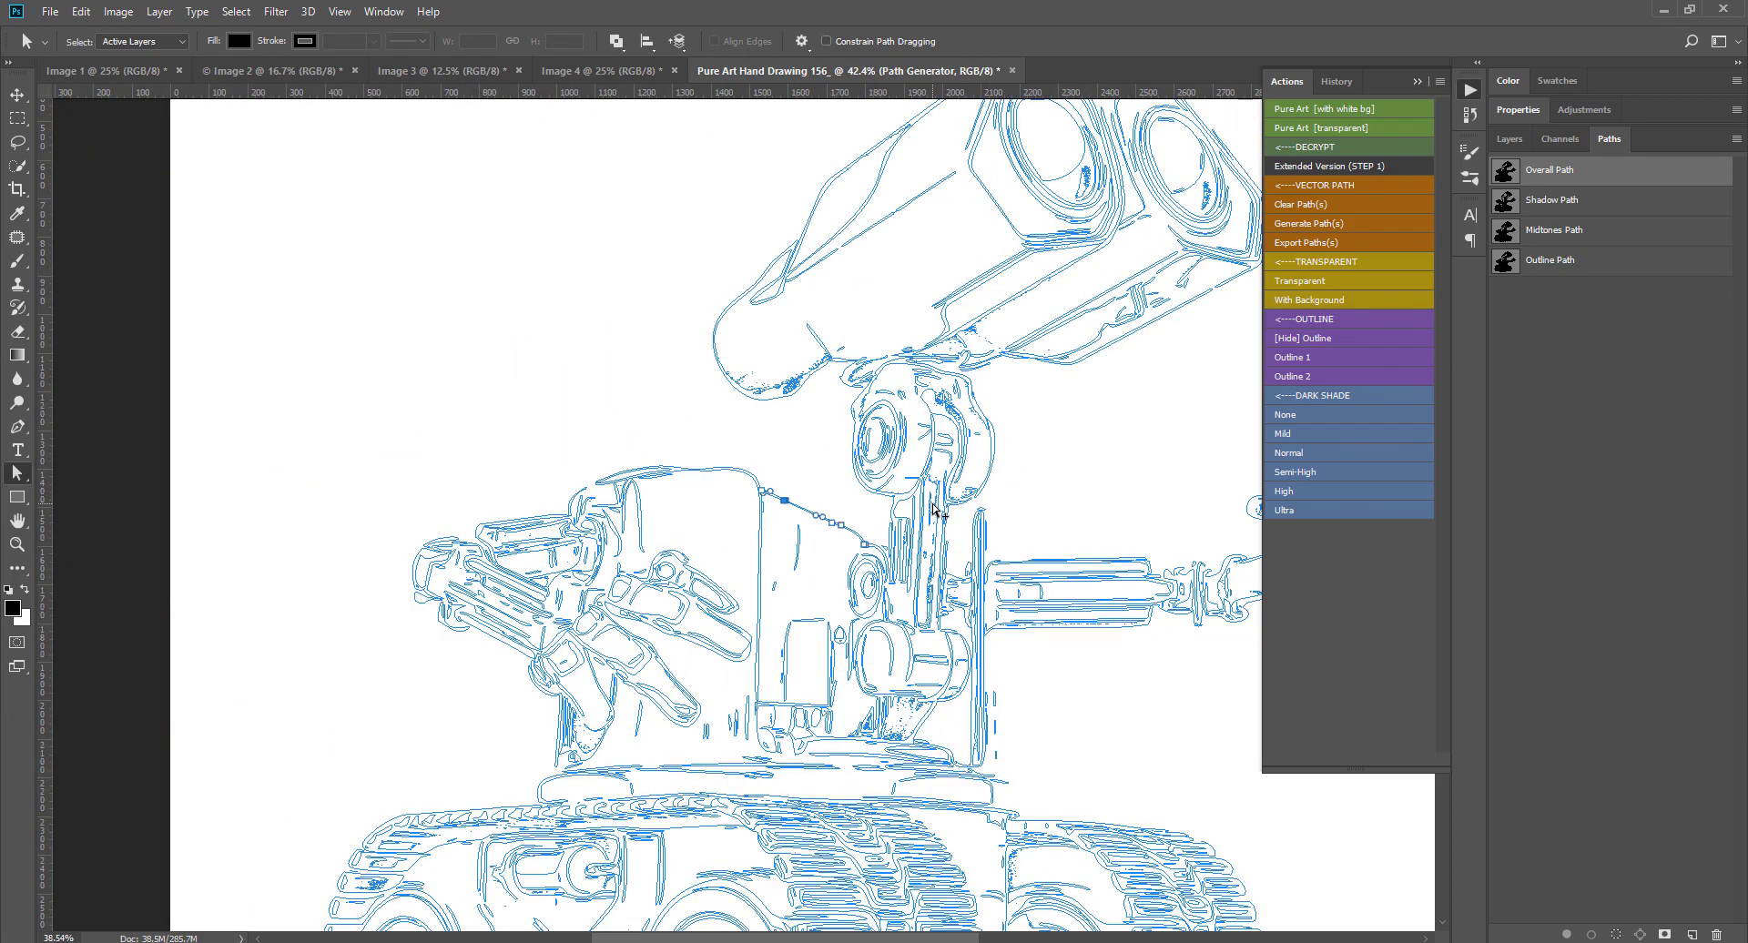
scroll(1002, 496, "down", 2)
scroll(1056, 487, "down", 1)
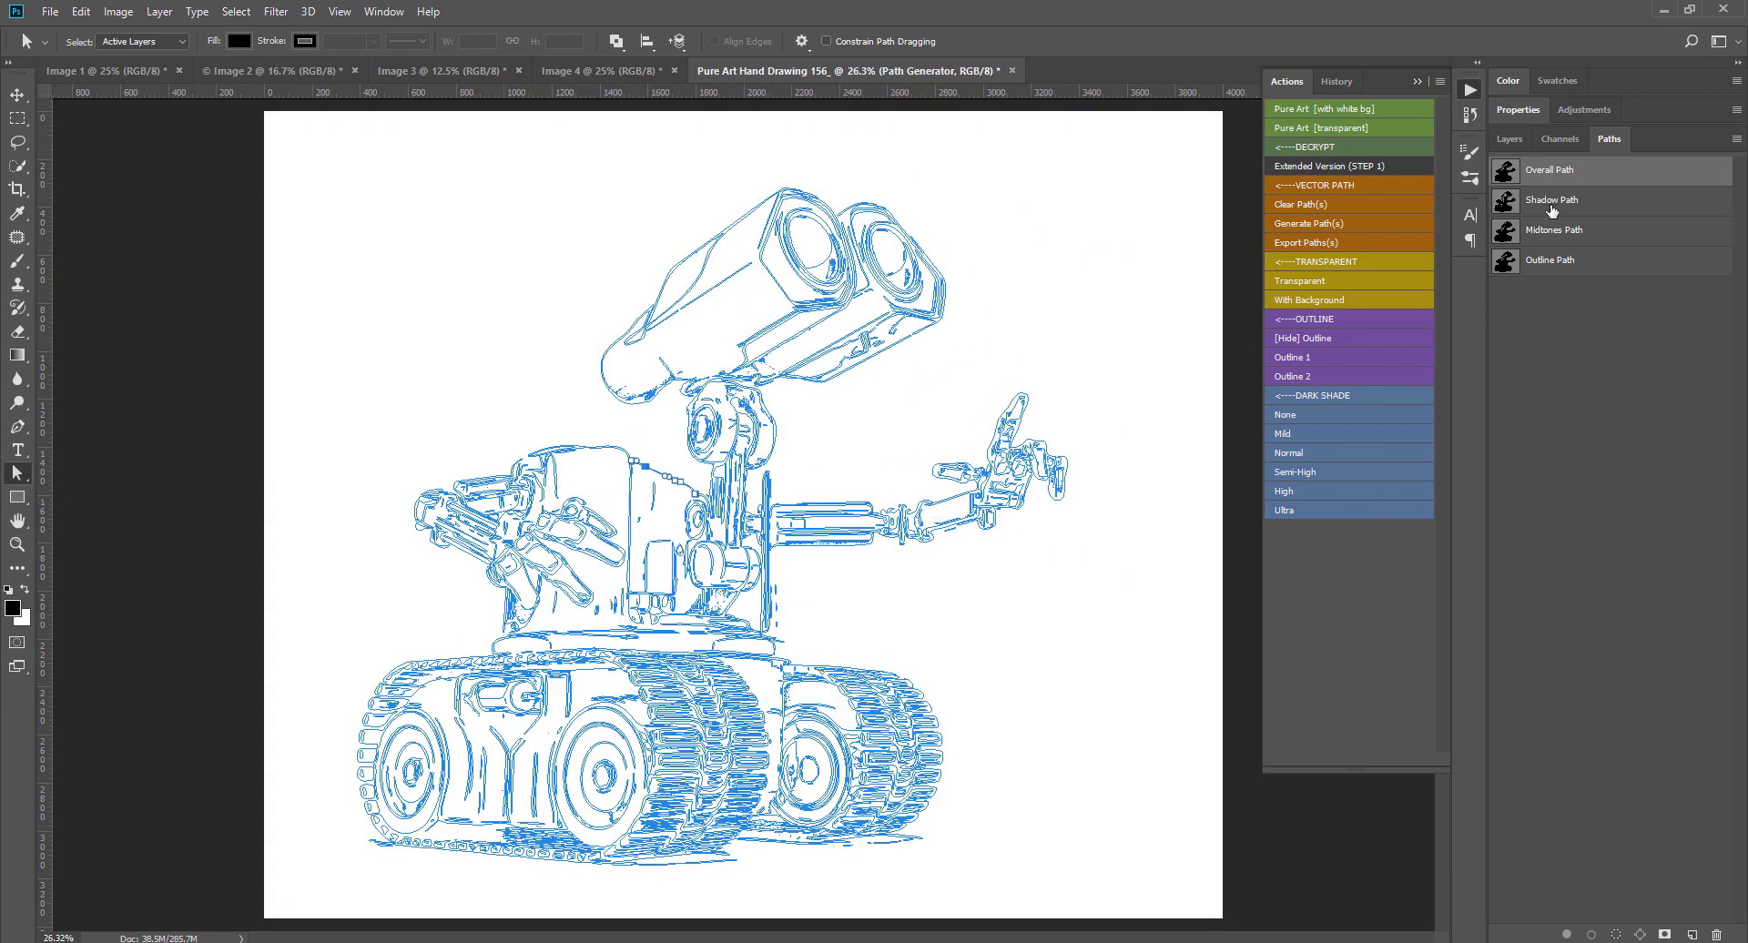
Inspect the Shadow, Midtones and Outline paths on the canvas in turn.
left_click(1552, 200)
scroll(904, 579, "up", 1)
scroll(904, 581, "up", 1)
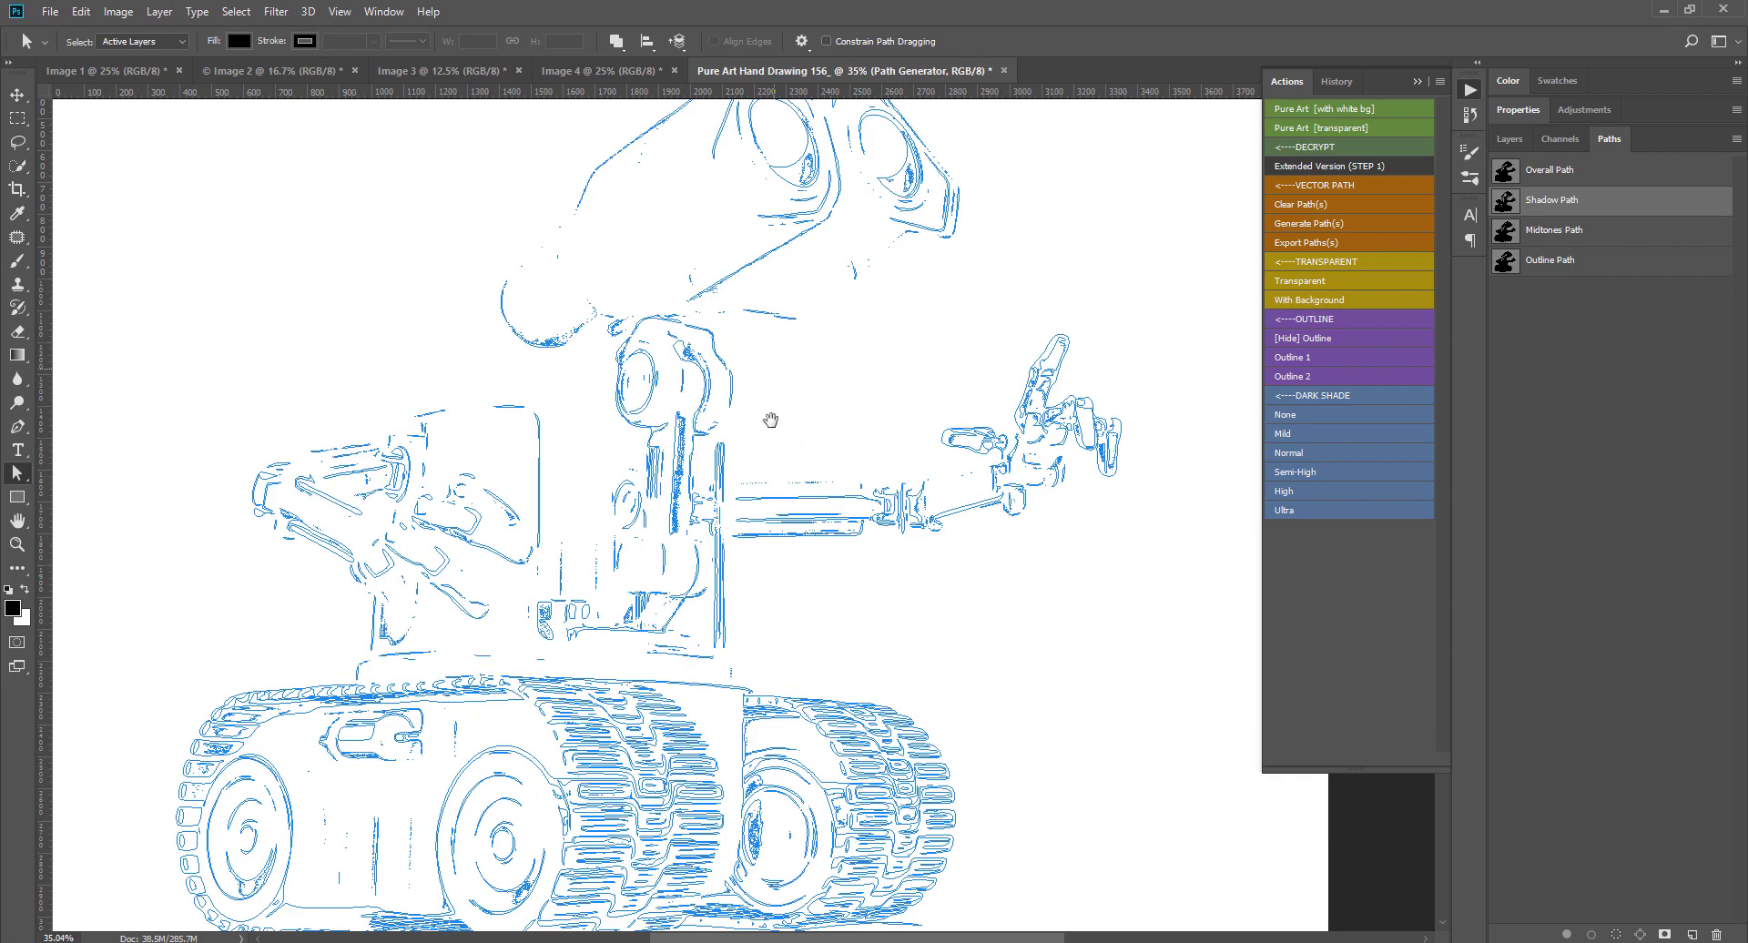
left_click_drag(770, 419, 762, 497)
left_click(1541, 236)
mouse_move(752, 833)
left_mouse_down()
mouse_move(742, 671)
mouse_move(728, 686)
left_mouse_up()
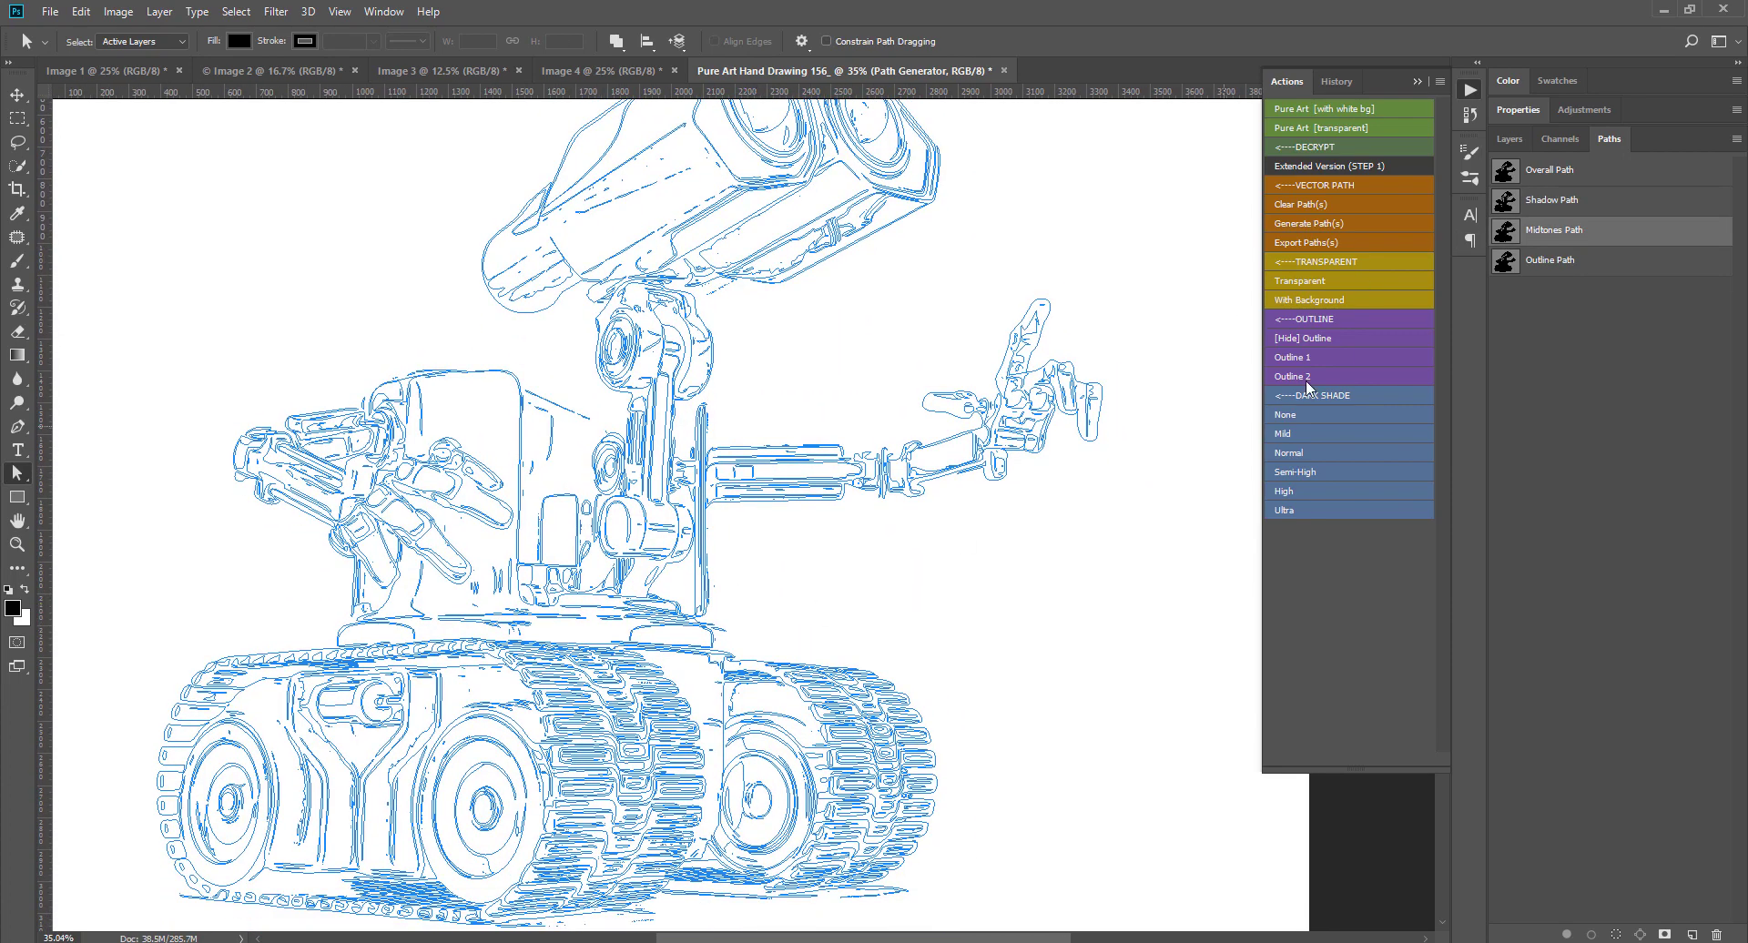
left_click(1539, 262)
Compare the Midtones and Shadow paths again, then redisplay the Overall Path.
scroll(683, 590, "up", 5)
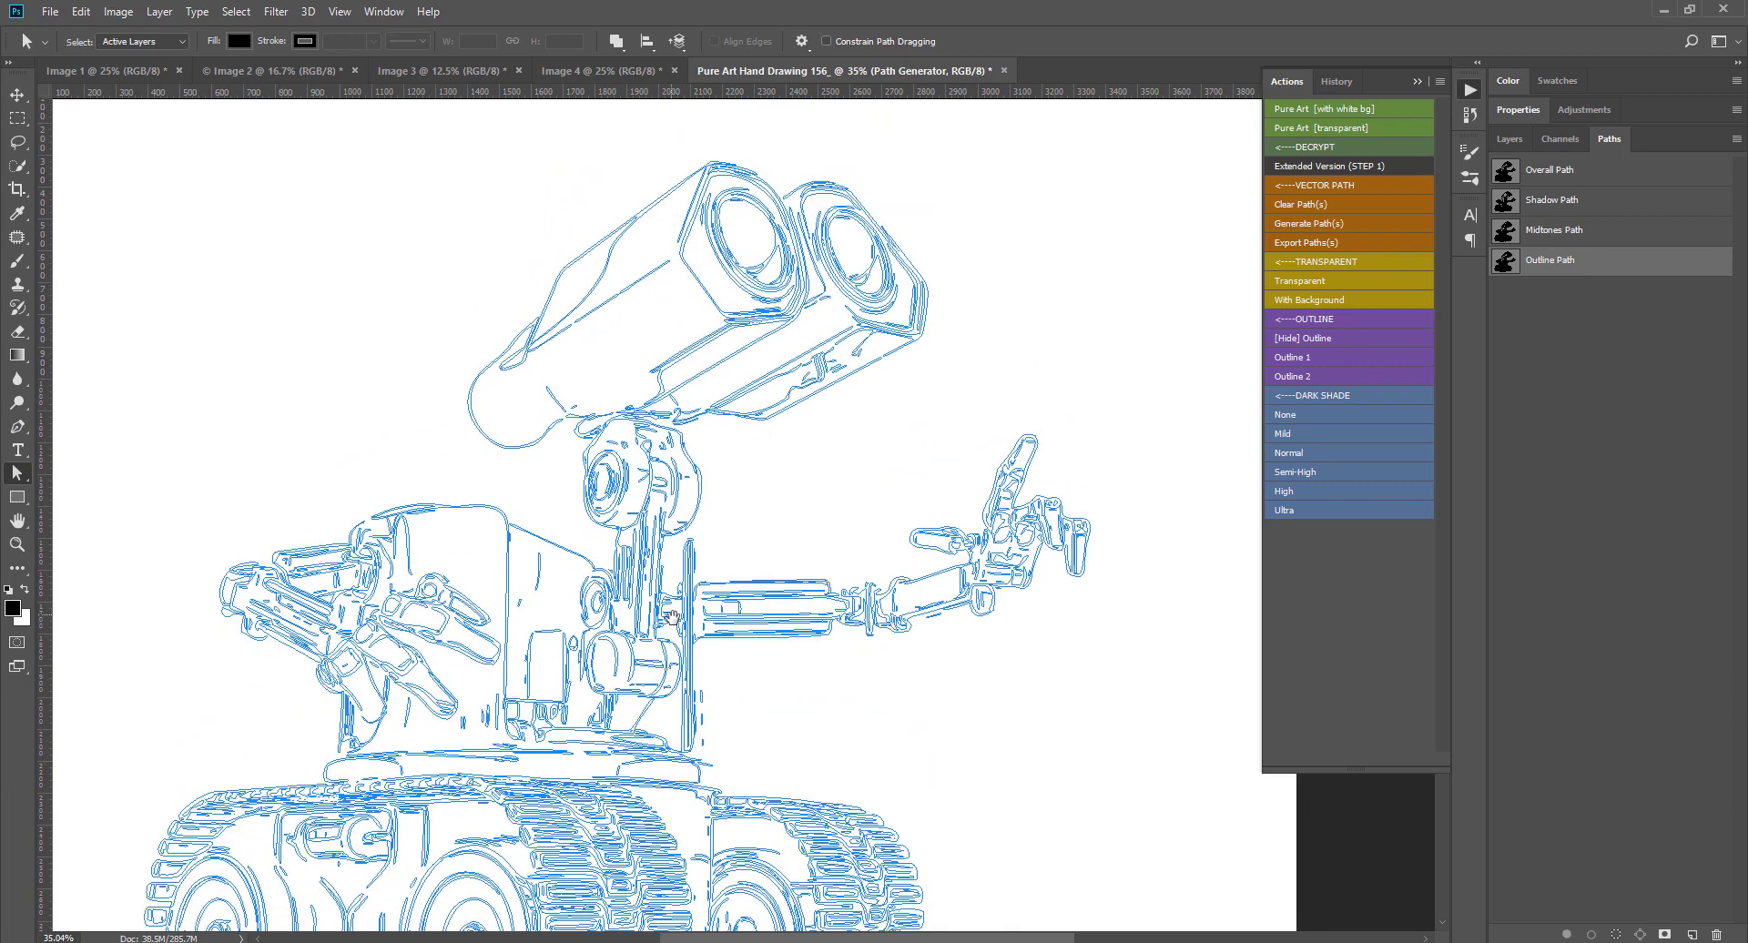
scroll(676, 475, "up", 6)
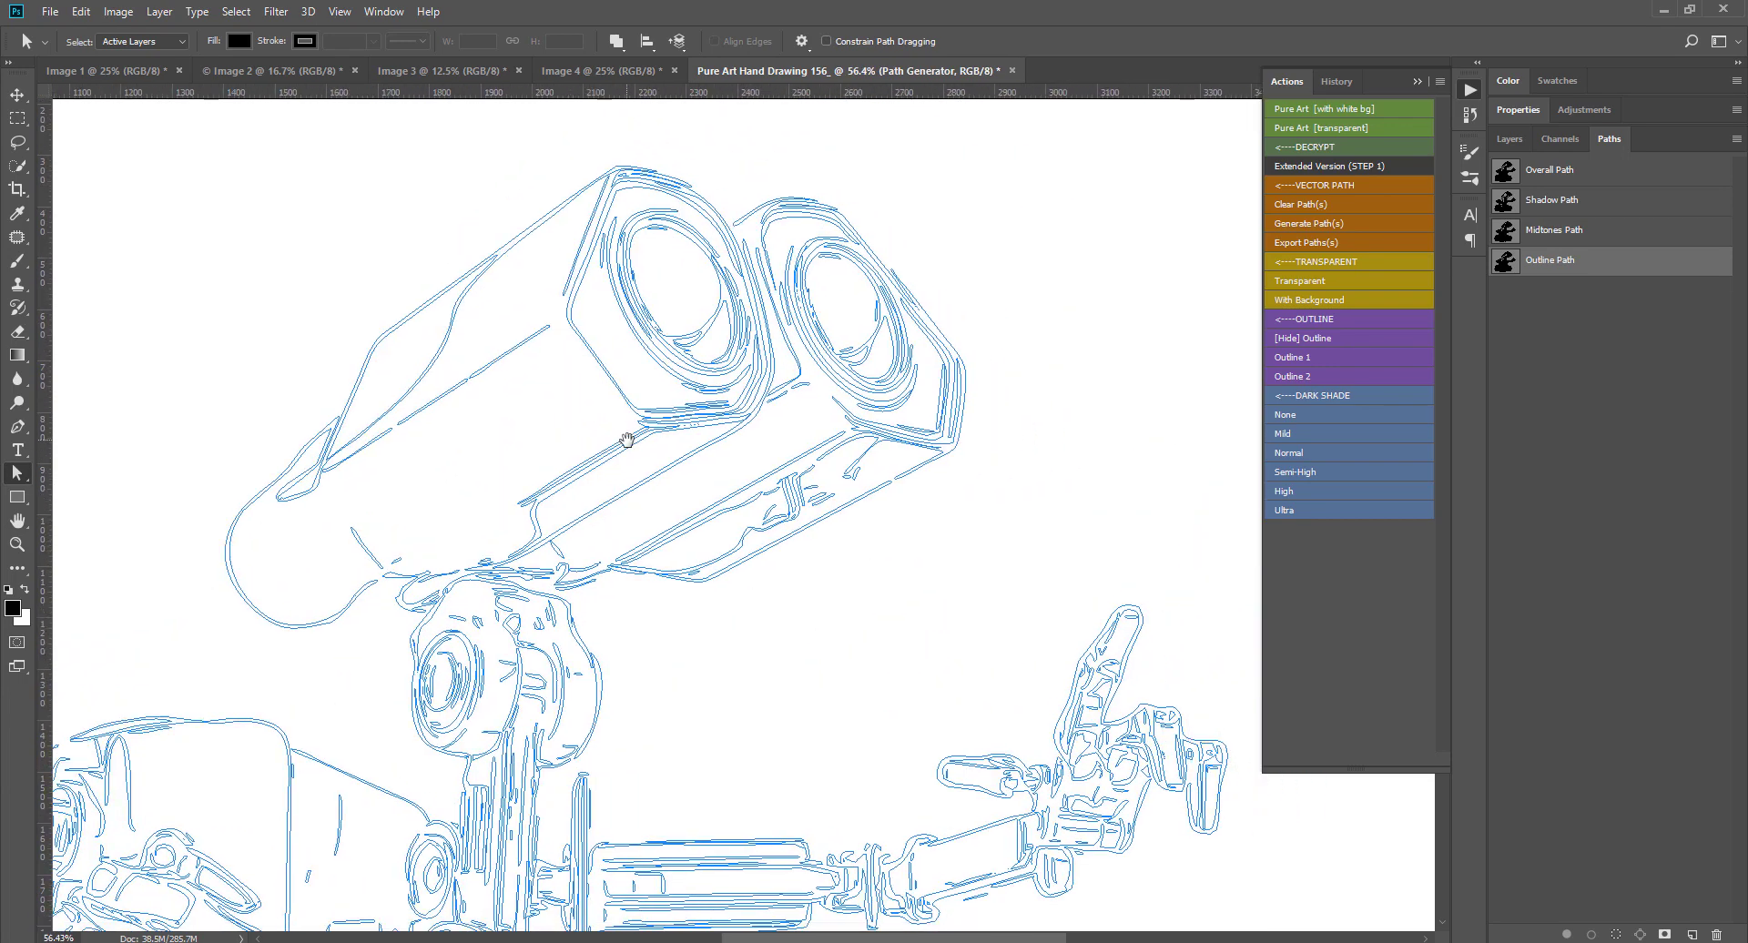
left_click(1538, 239)
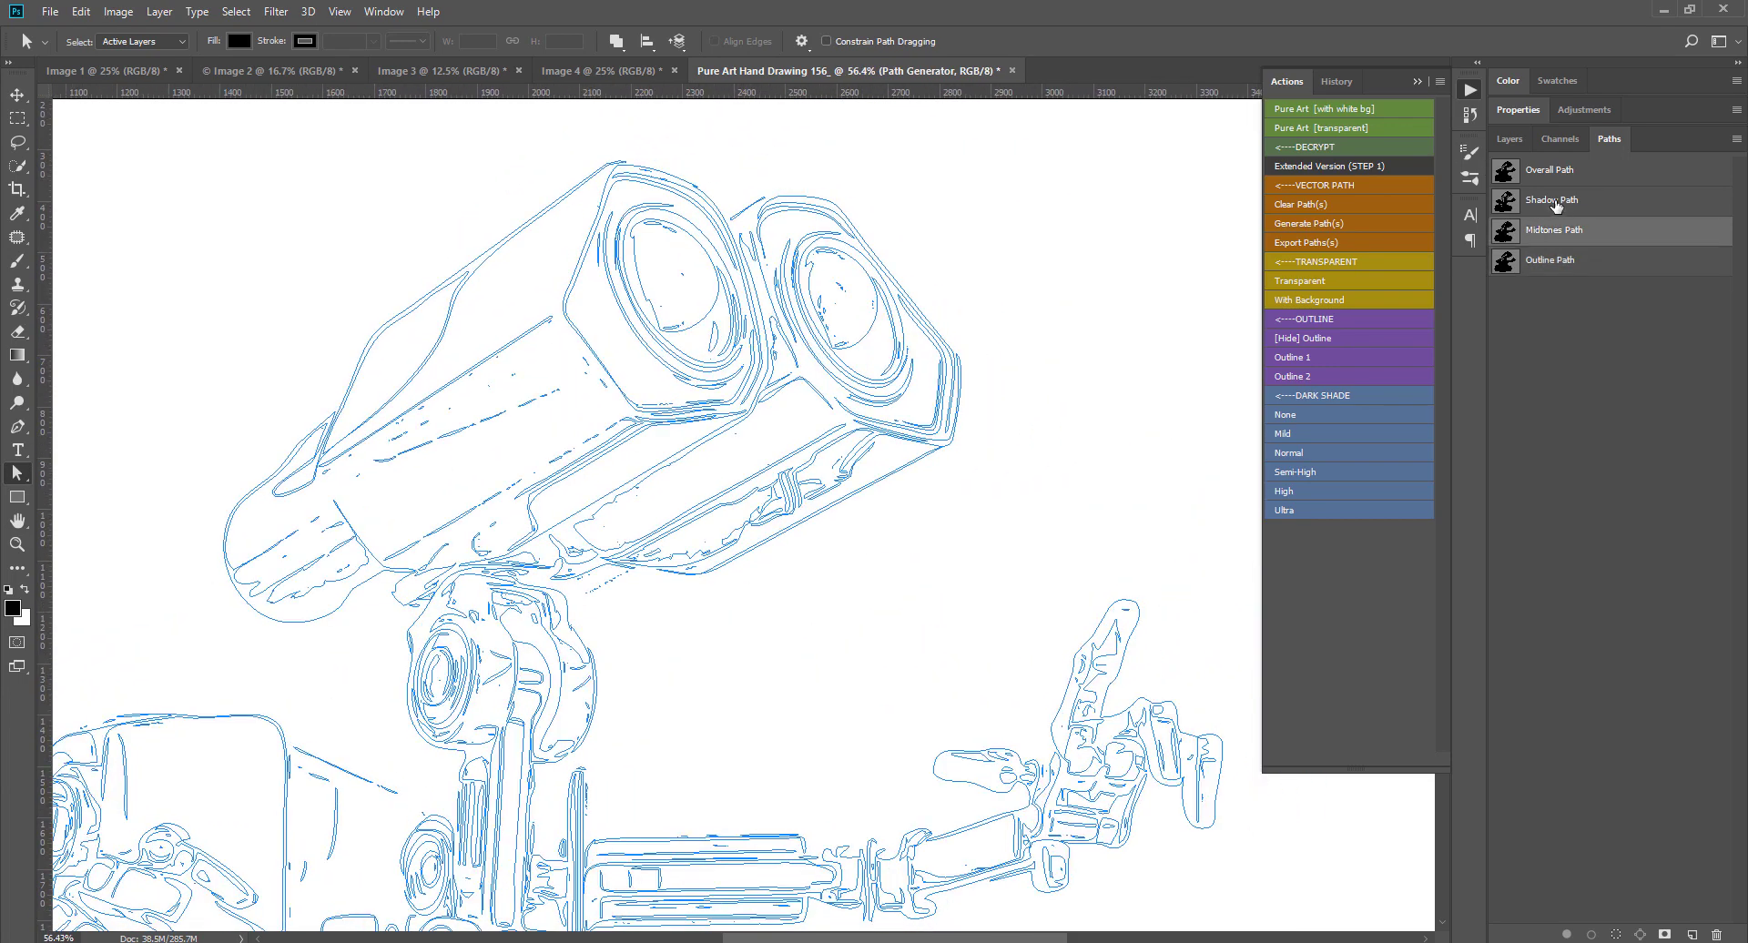
left_click(1555, 202)
left_click(1562, 177)
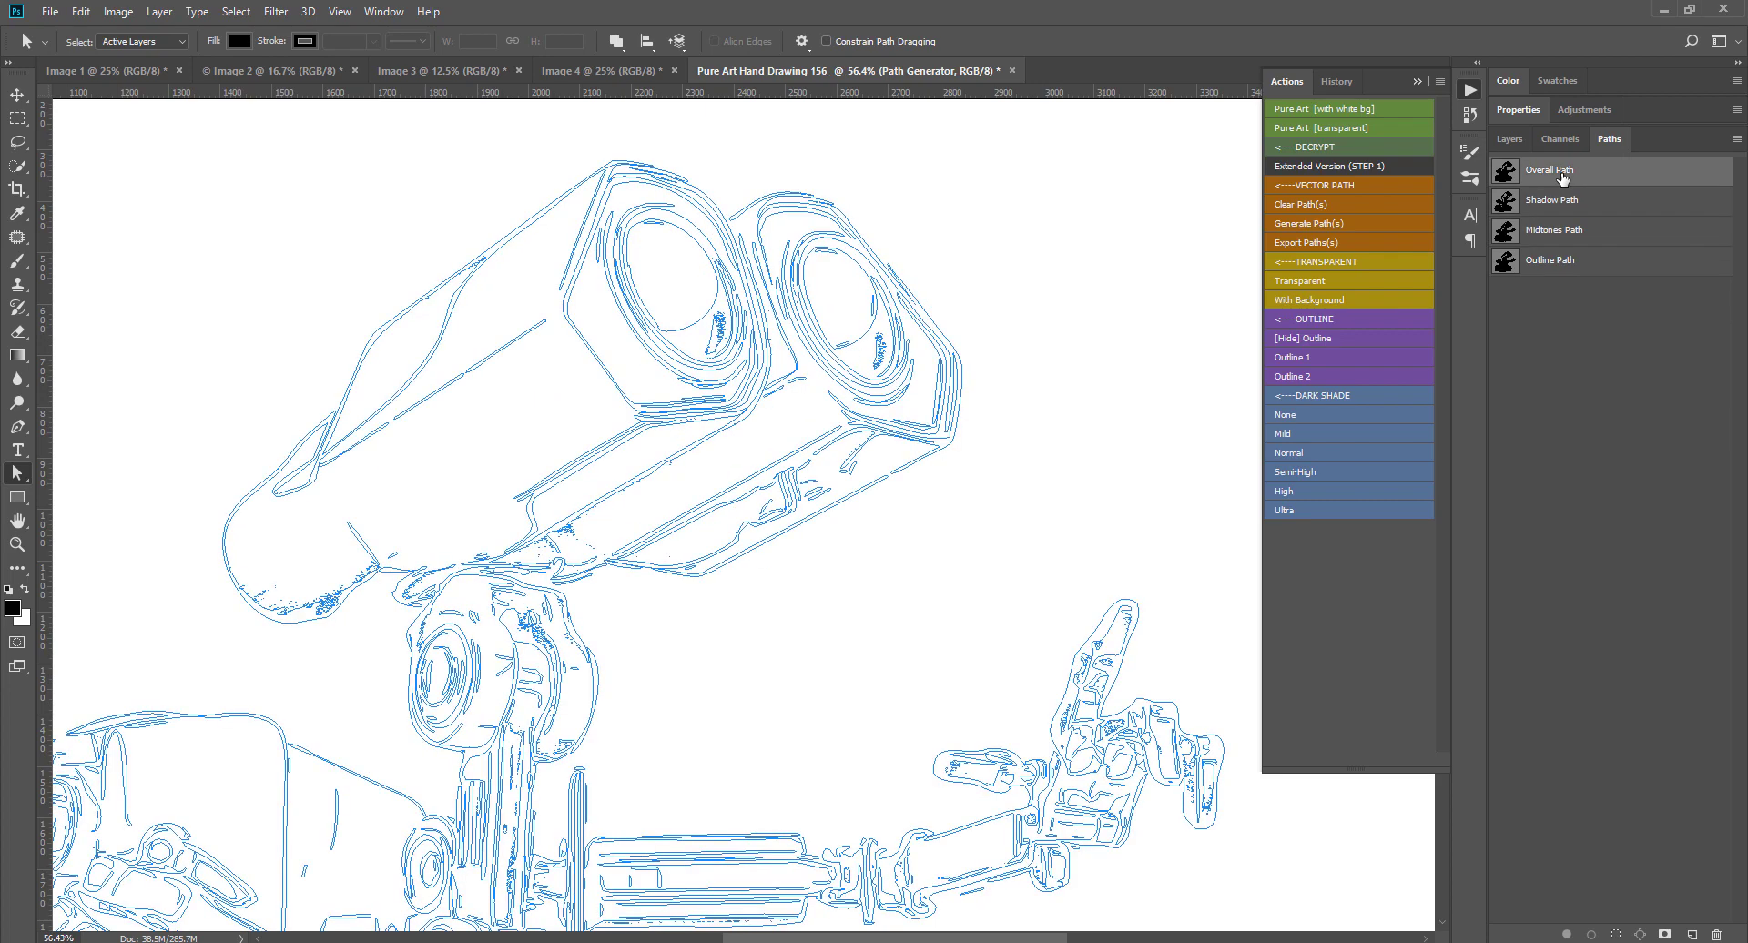
scroll(974, 657, "down", 5)
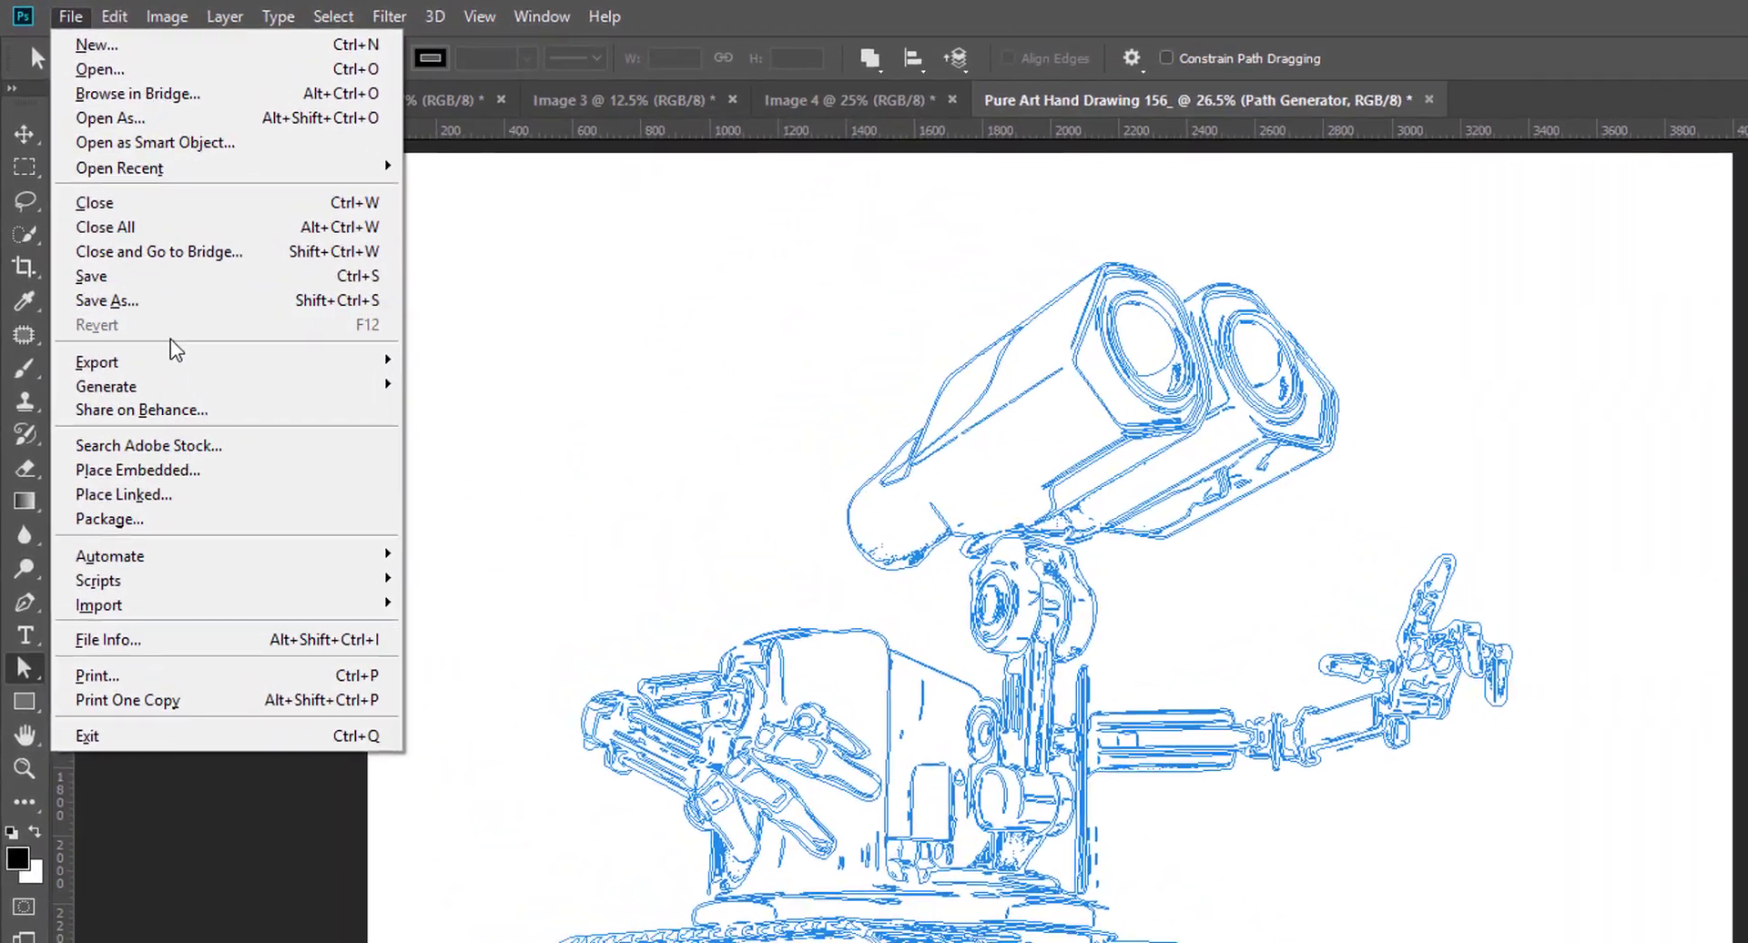
mouse_move(102, 380)
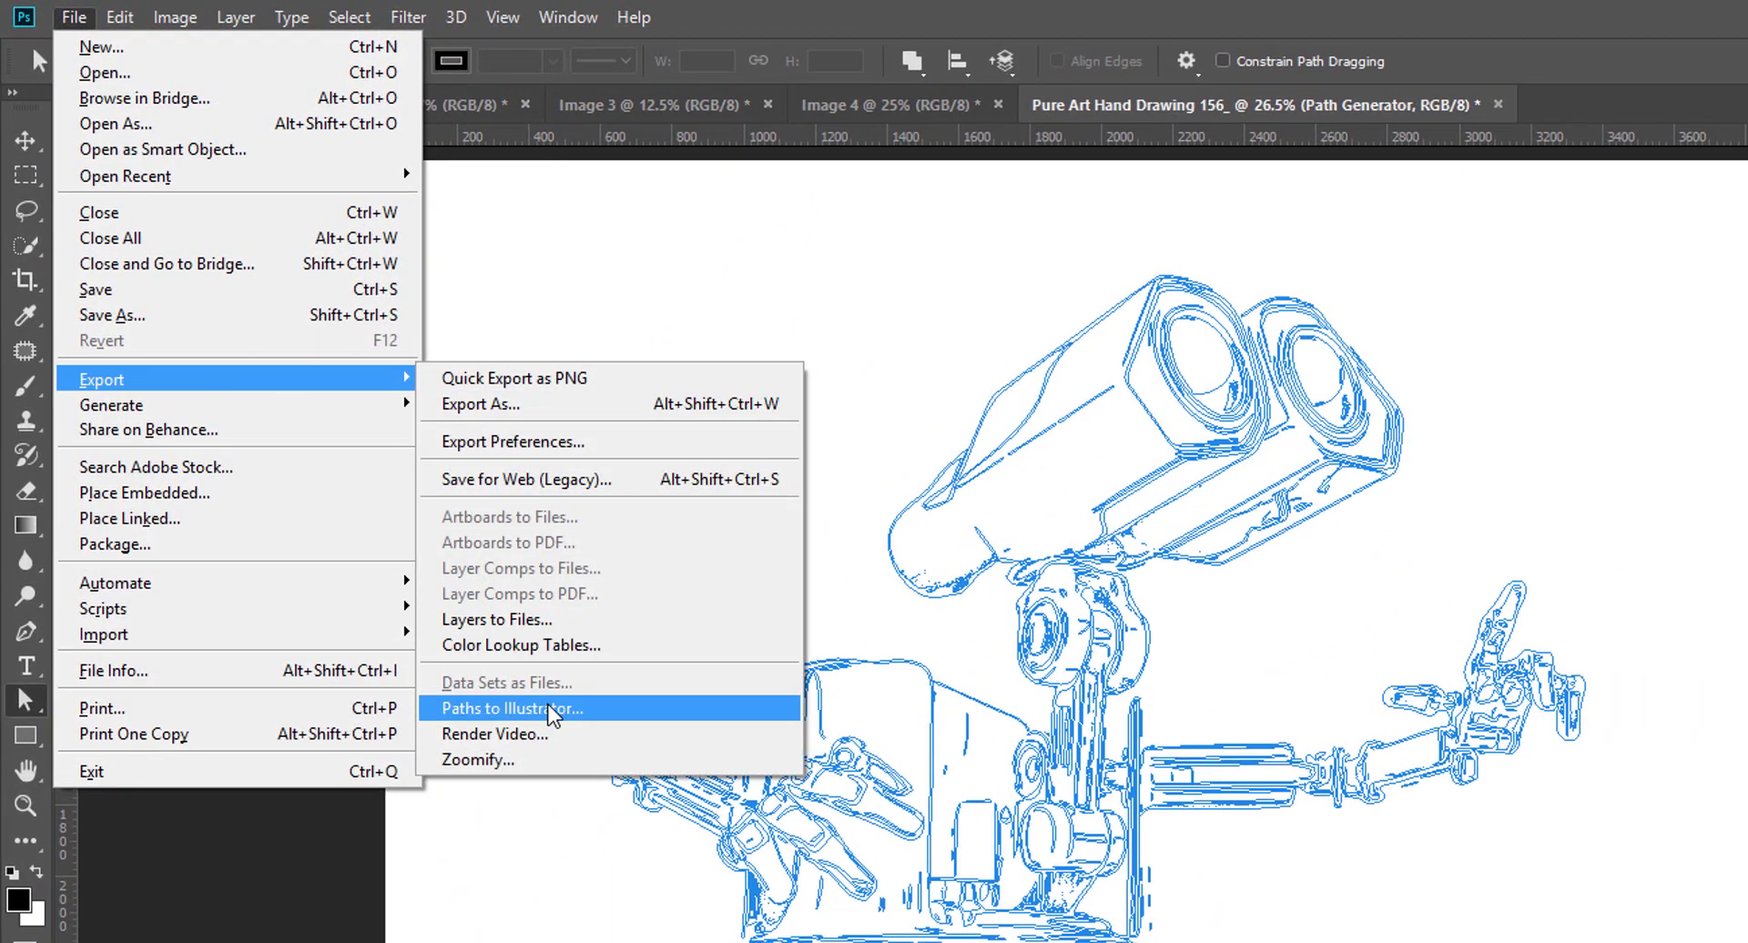
Export only the Overall Path to the Illustrator Vector folder as Pure Art Hand Drawing 156_.ai, overwriting the old copy.
left_click(533, 712)
left_click(305, 508)
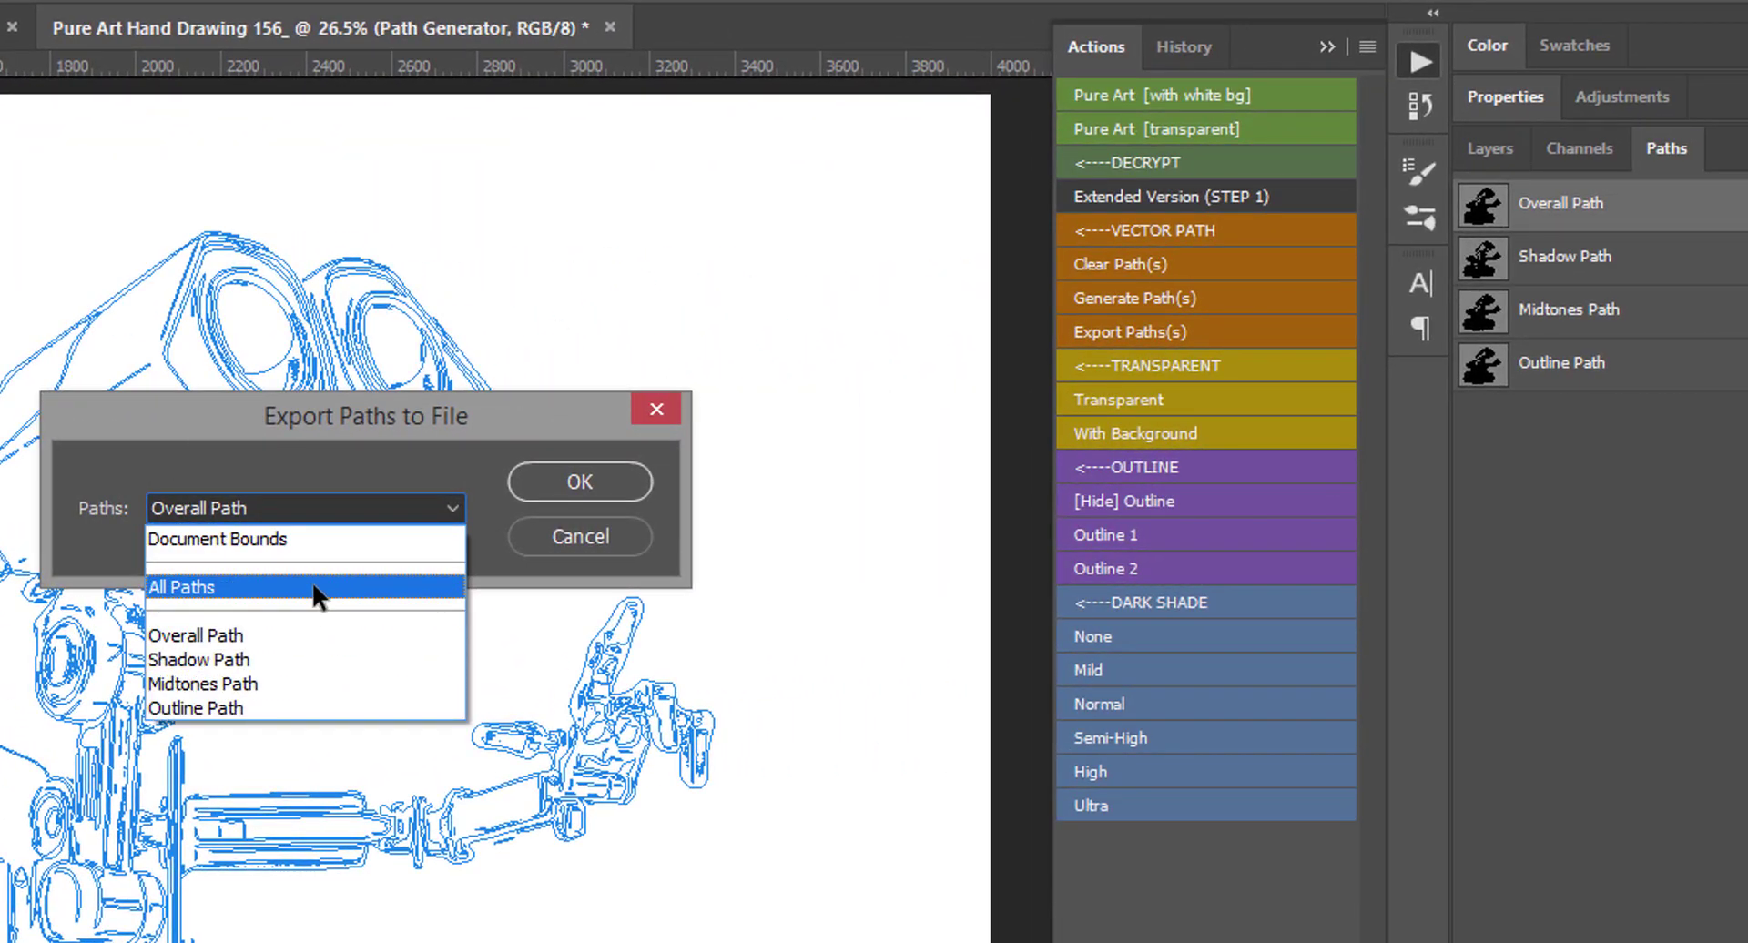
left_click(310, 634)
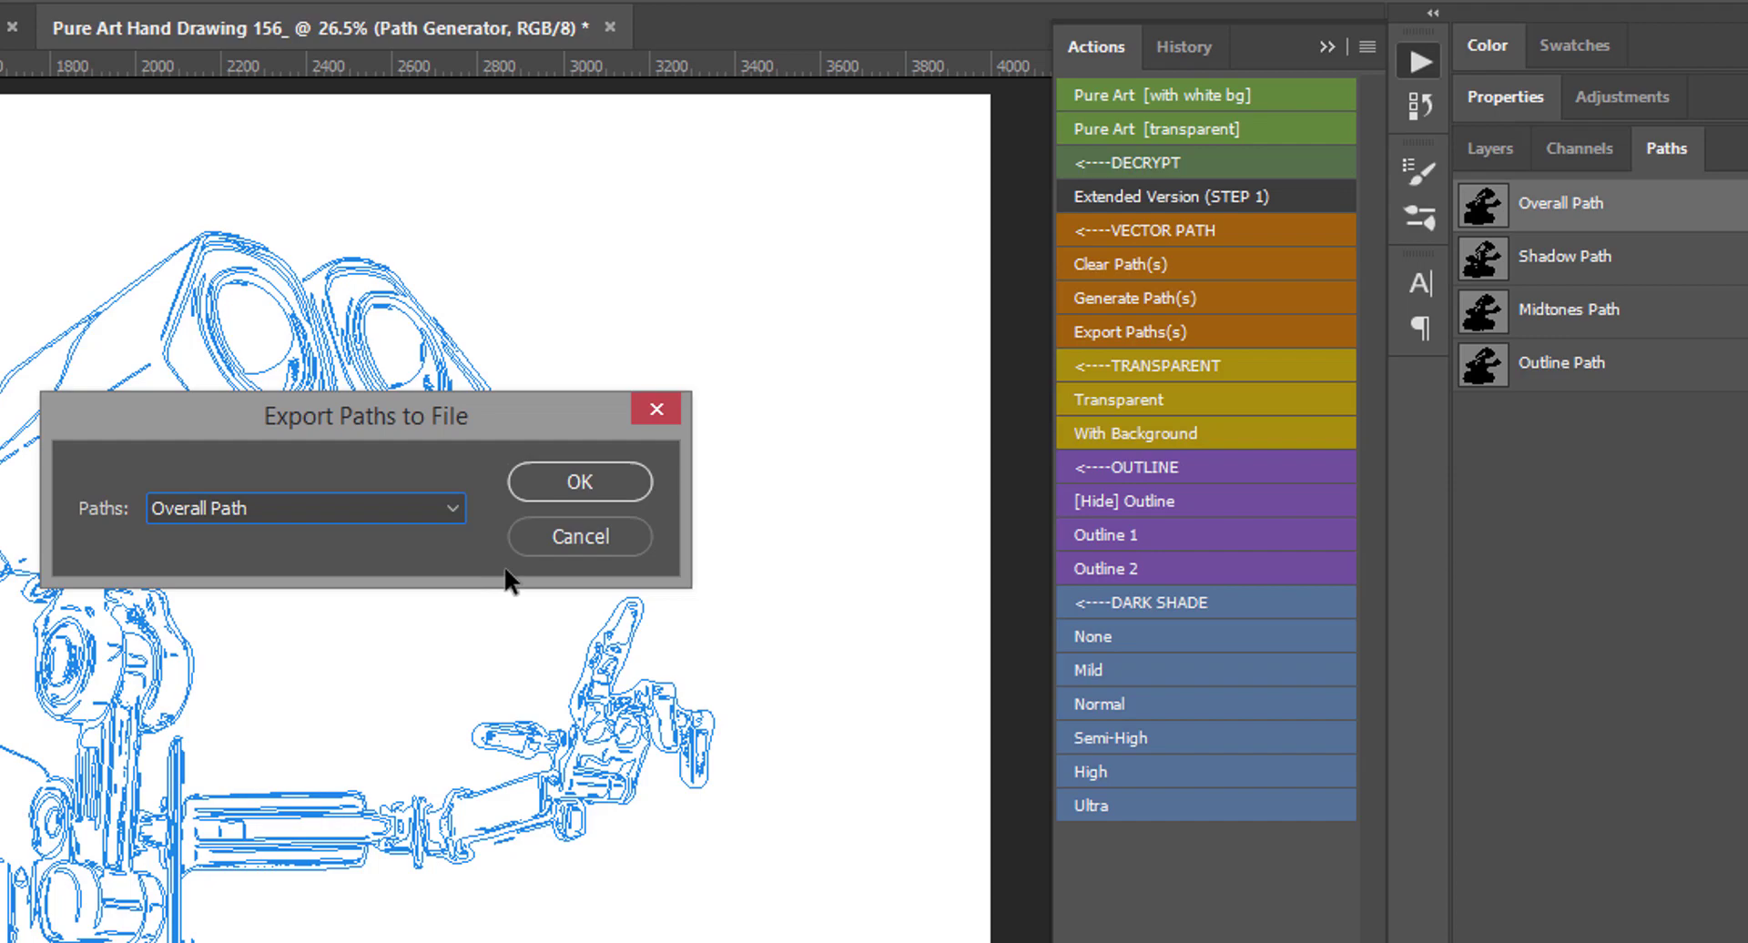
left_click(582, 483)
left_click(1591, 920)
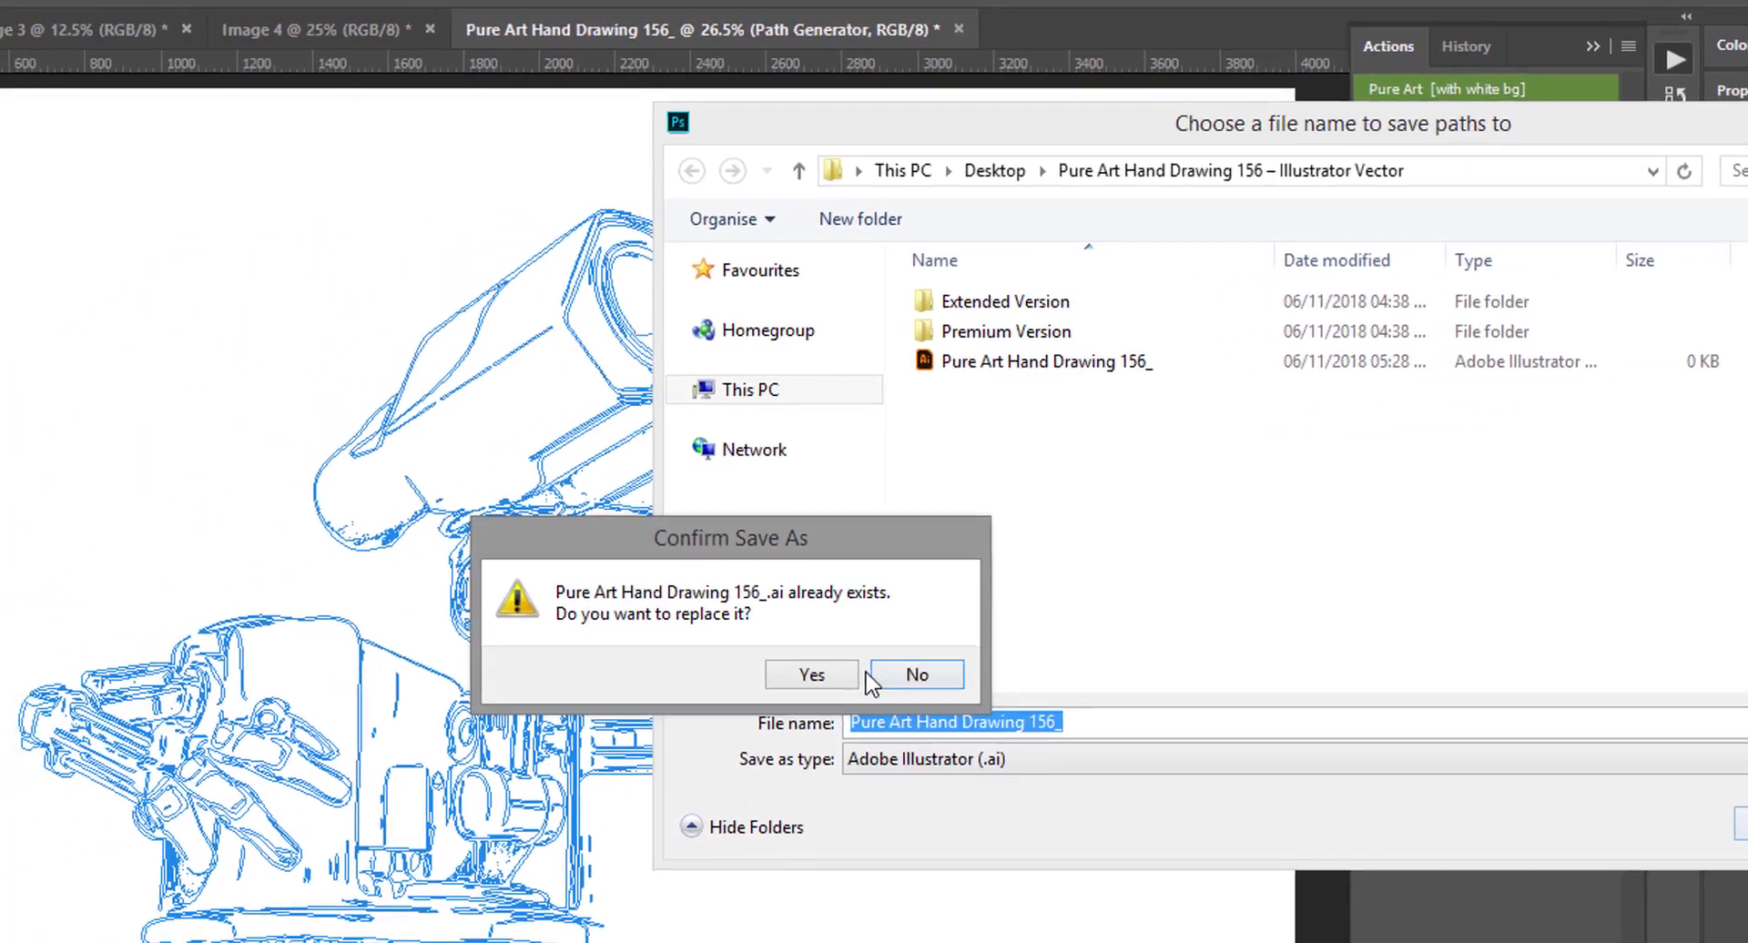
left_click(854, 674)
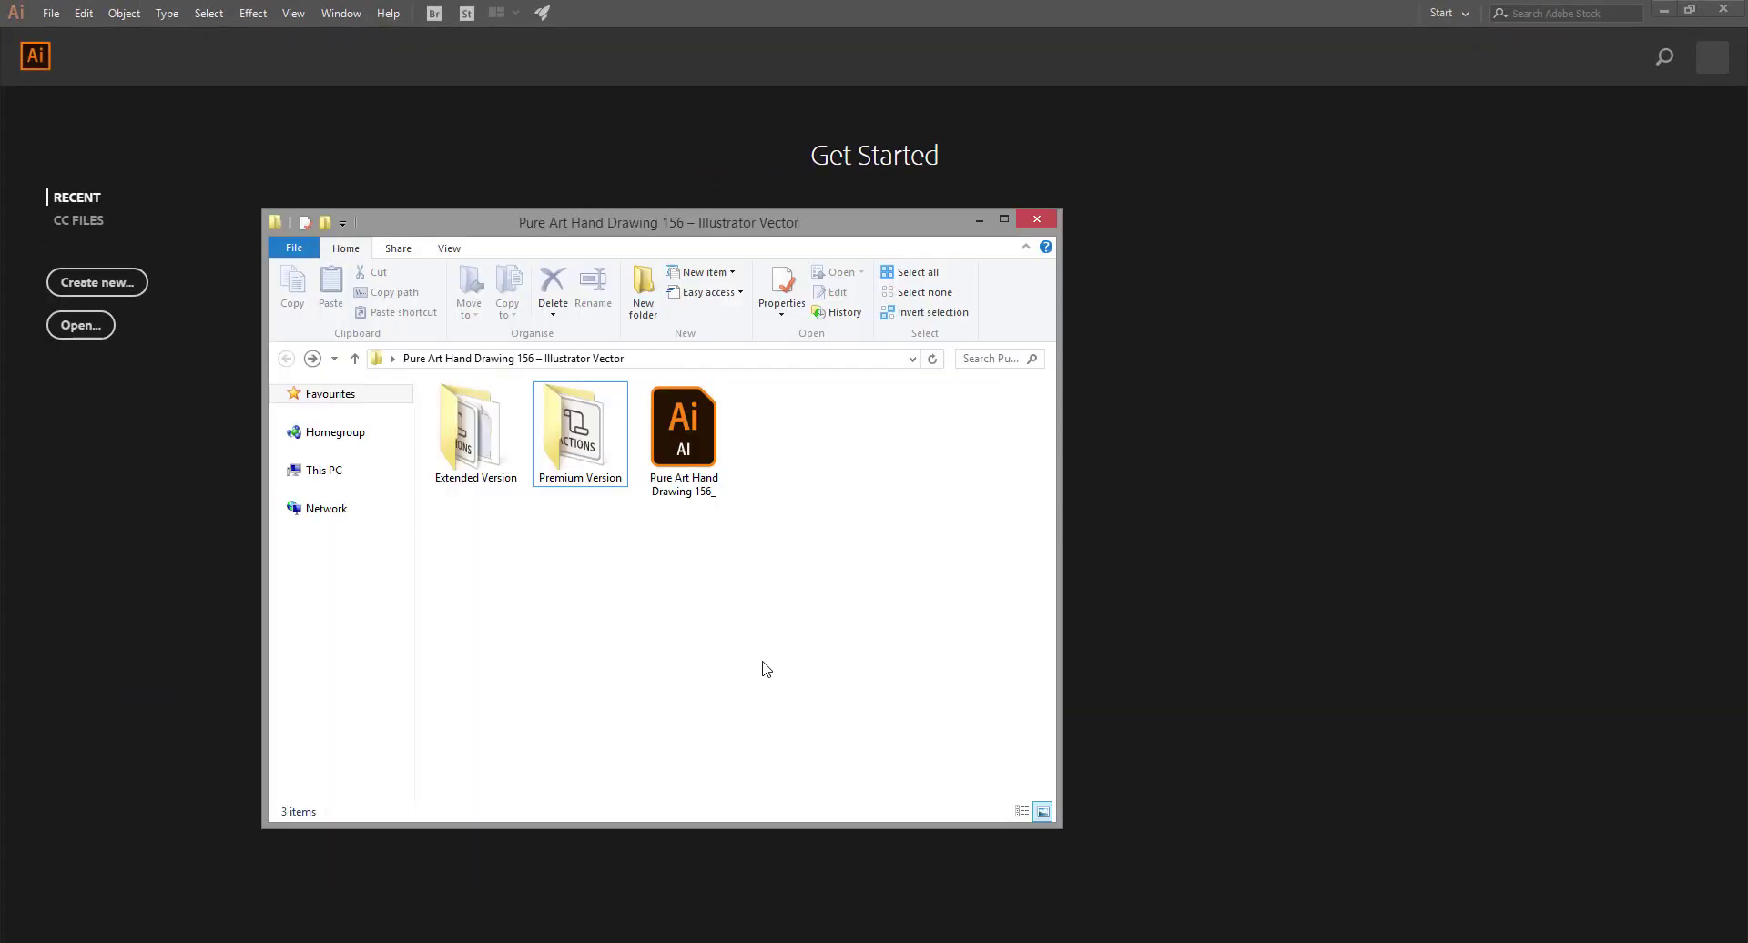
Open Pure Art Hand Drawing 156_.ai in Illustrator, accept artboard conversion, select all and zoom in.
double_click(570, 437)
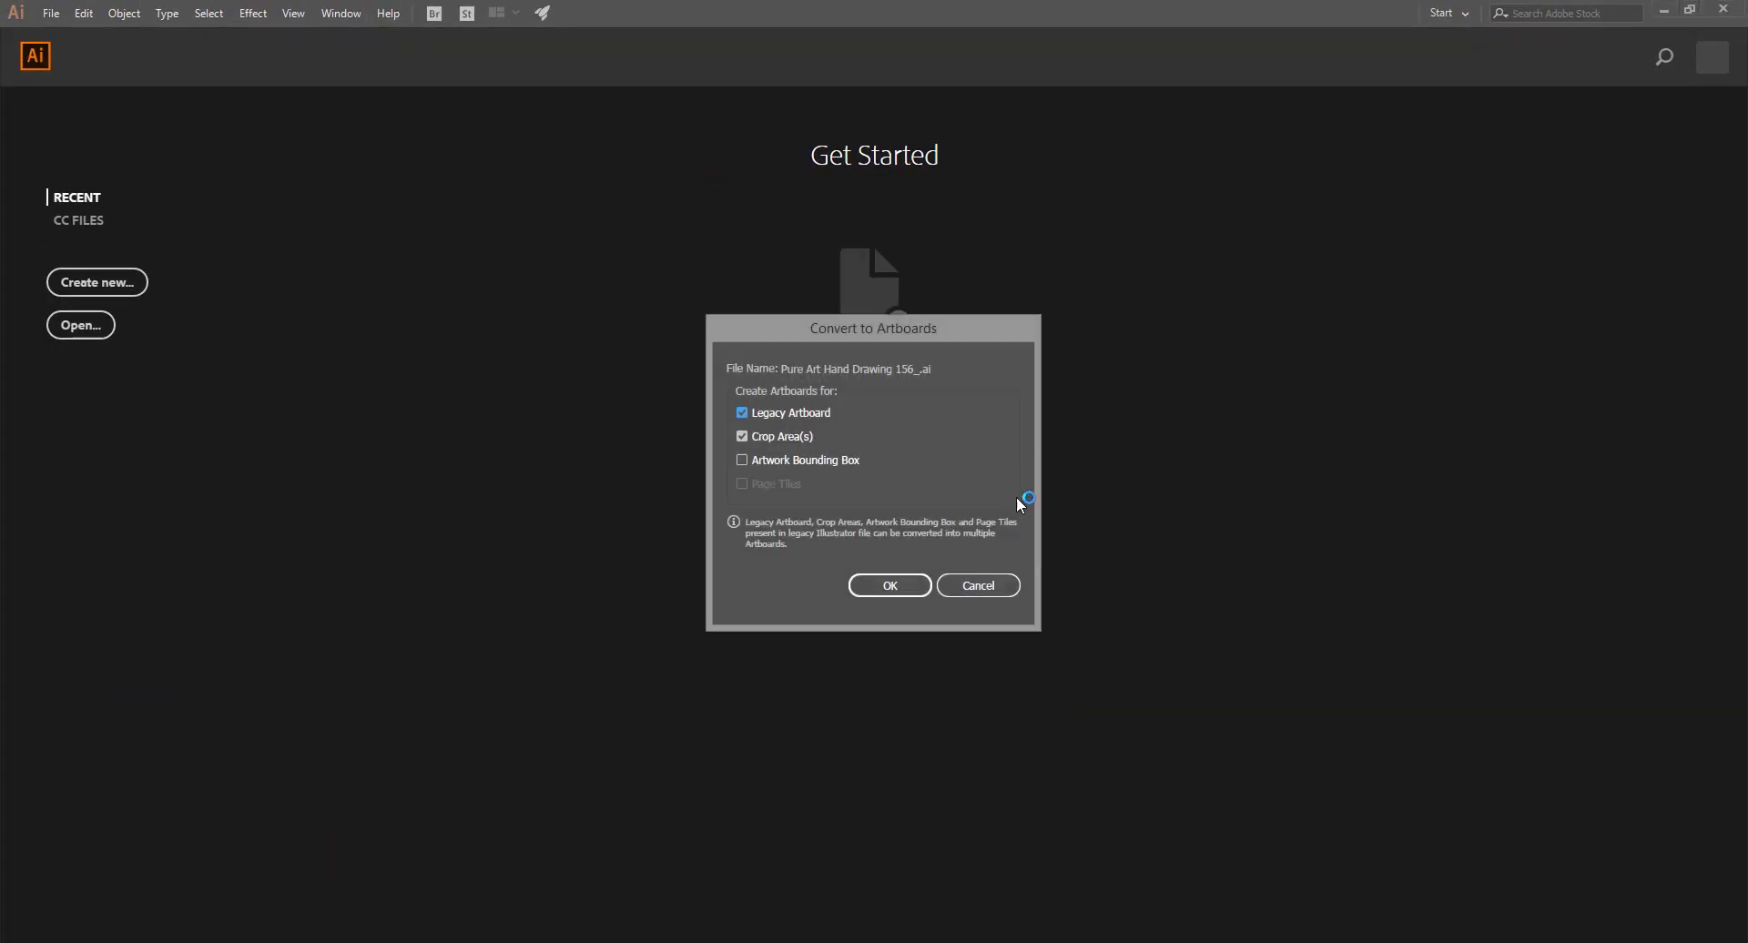
left_click(893, 586)
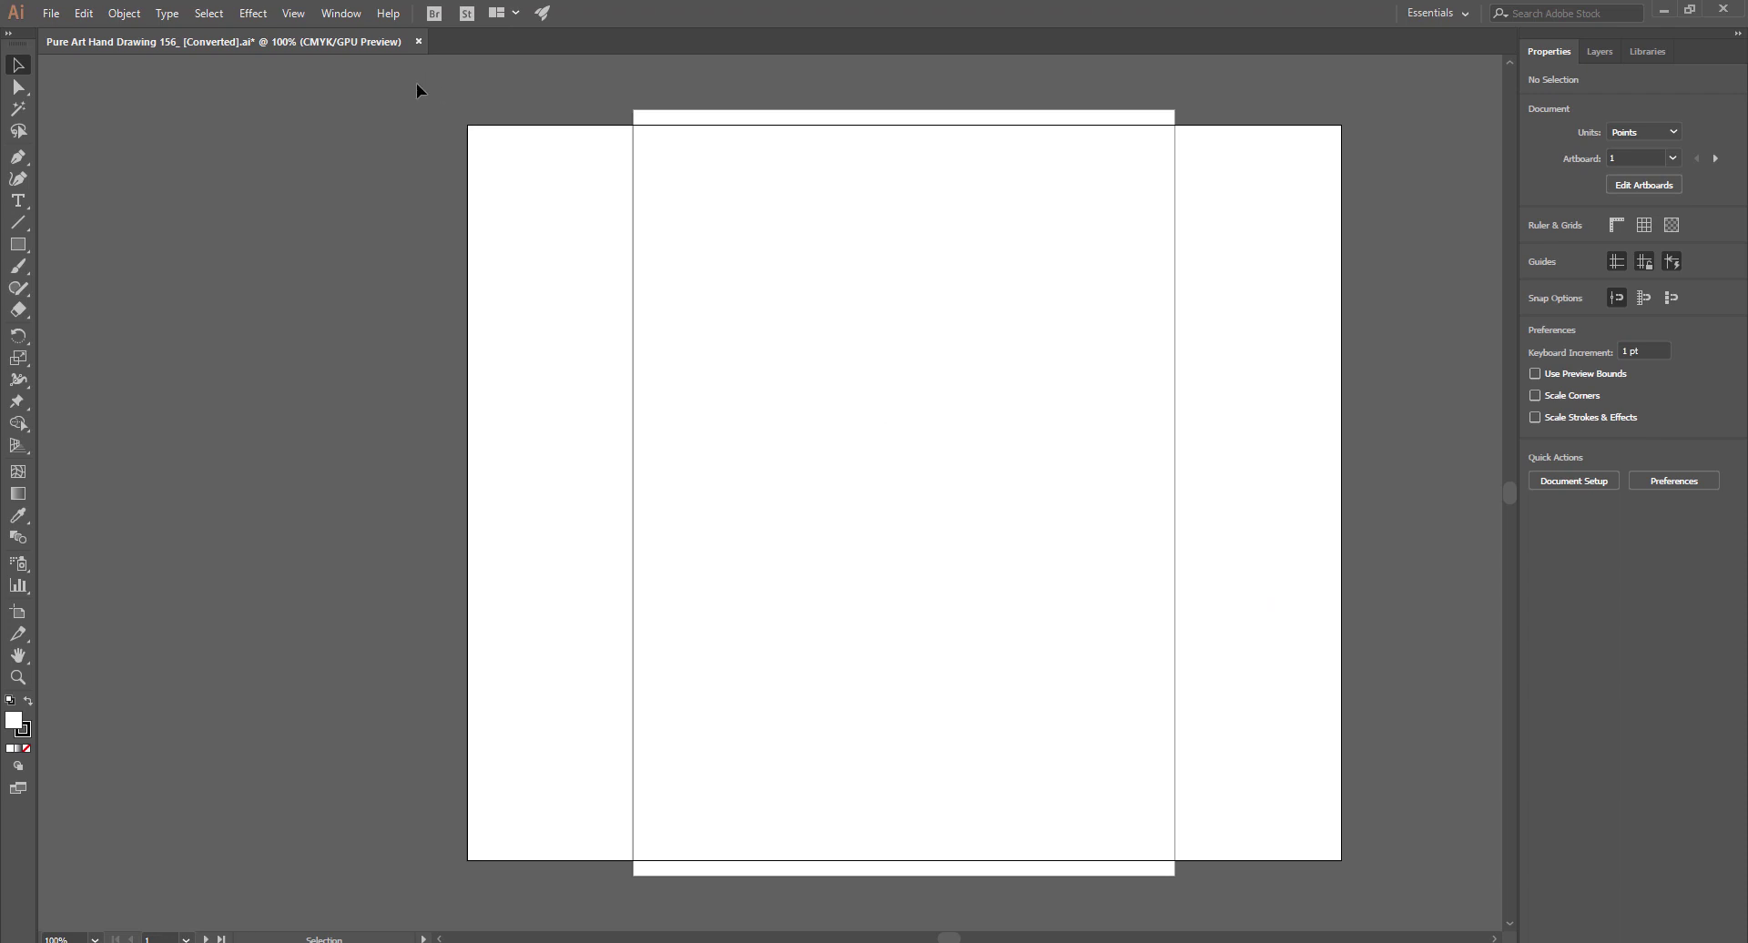
key("ctrl+v")
key("ctrl+plus")
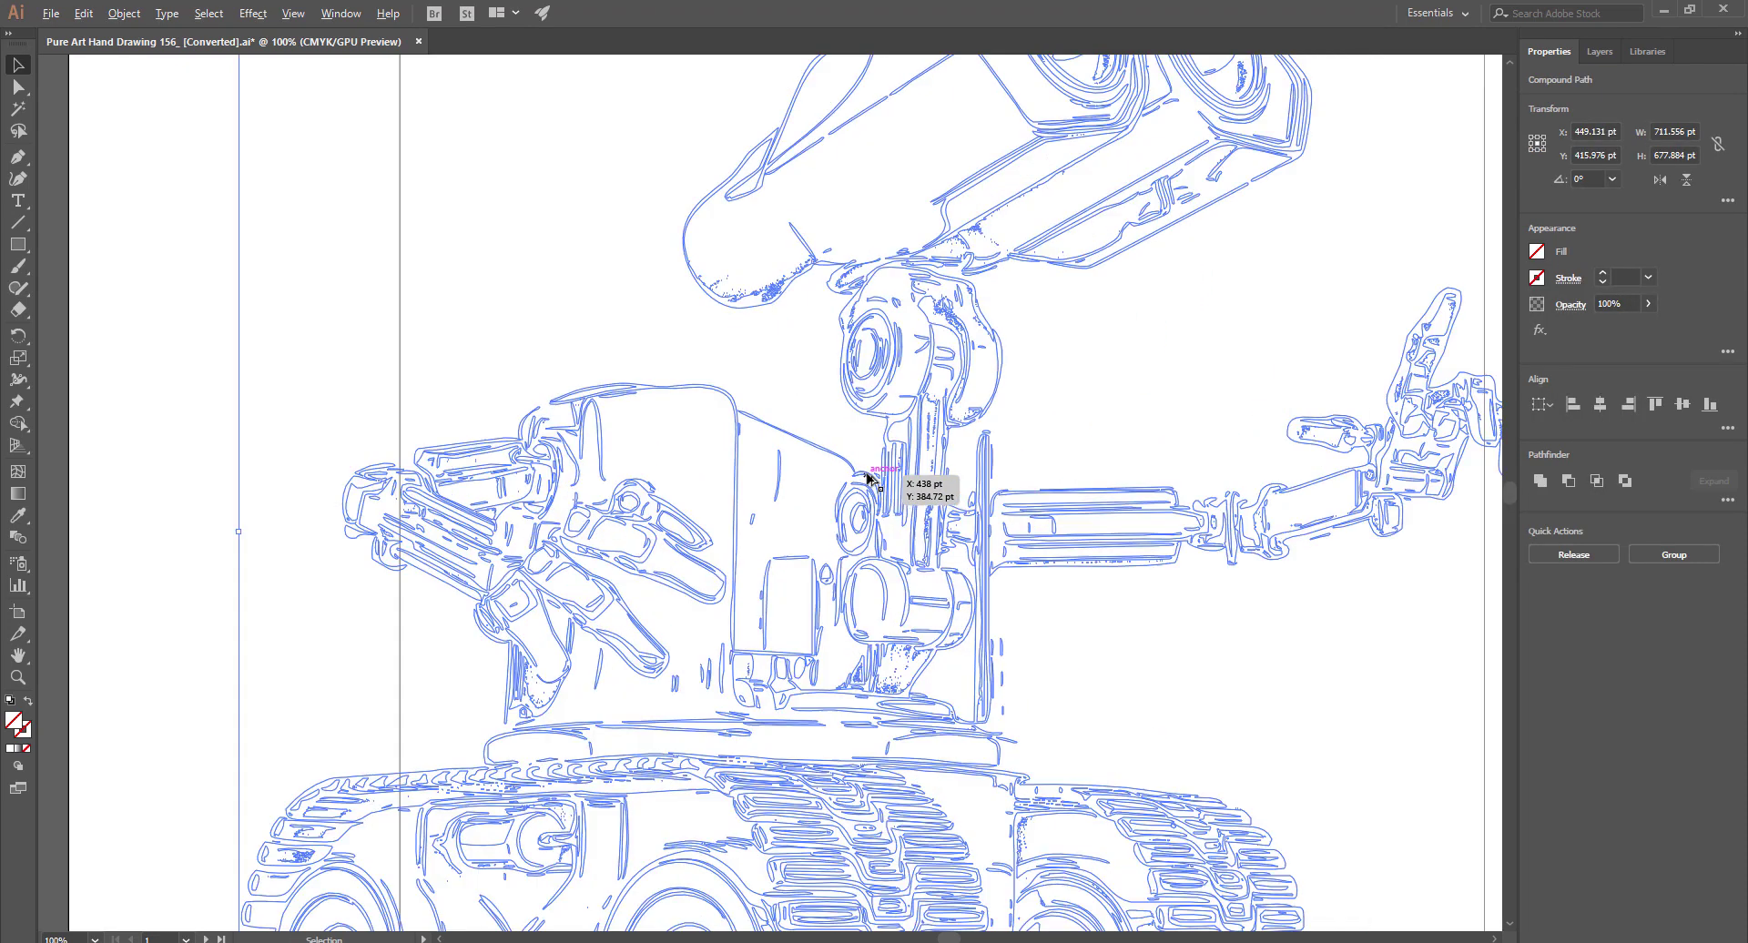
key("ctrl+plus")
Pan across the robot's head and body to inspect the vector outlines.
left_click_drag(908, 313, 799, 544)
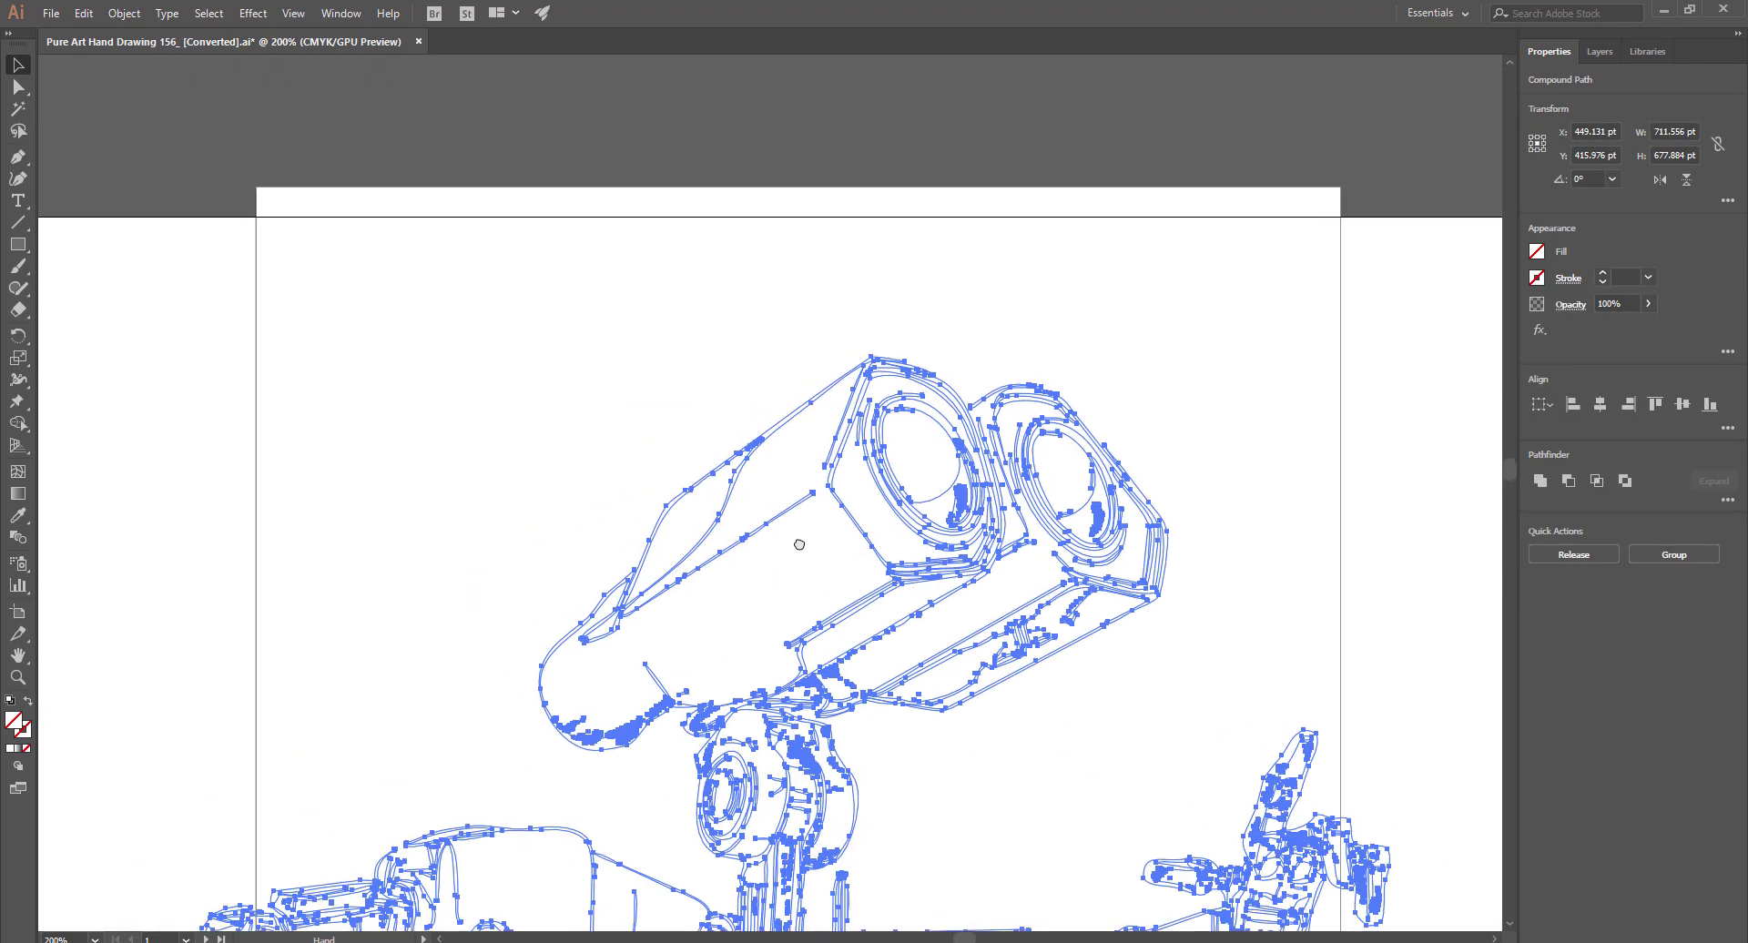
scroll(792, 537, "down", 3)
scroll(728, 523, "down", 5)
scroll(655, 510, "down", 5)
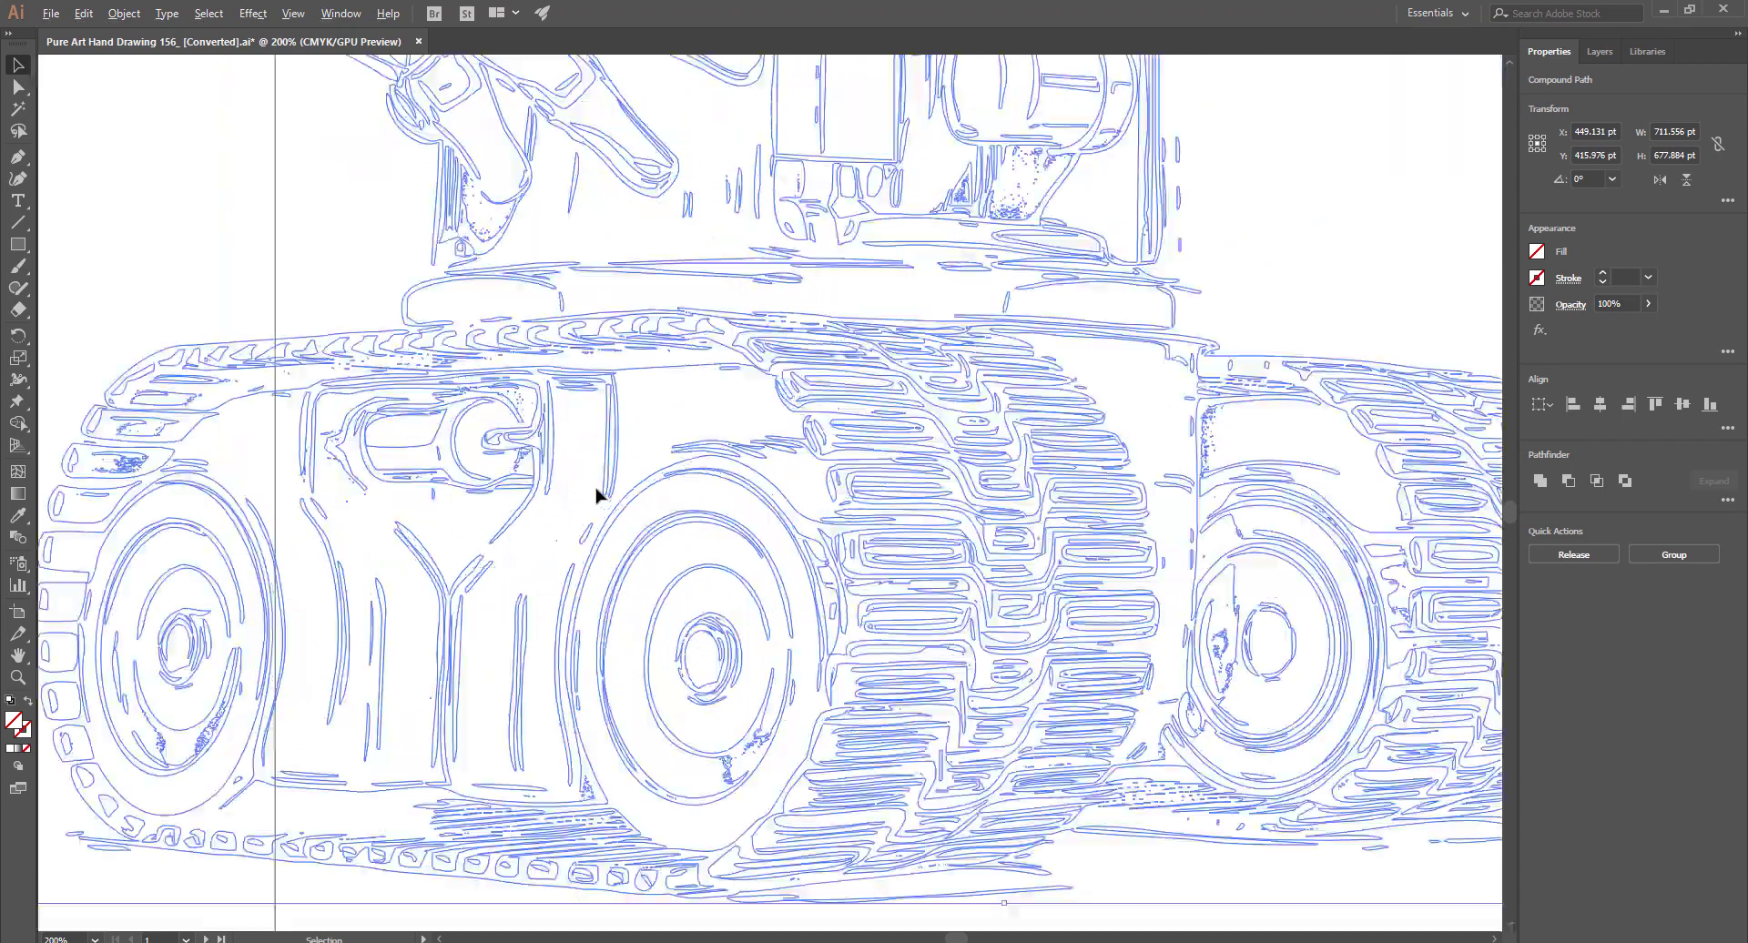
scroll(596, 494, "up", 2, "alt")
scroll(596, 494, "down", 3, "alt")
scroll(604, 486, "down", 2, "alt")
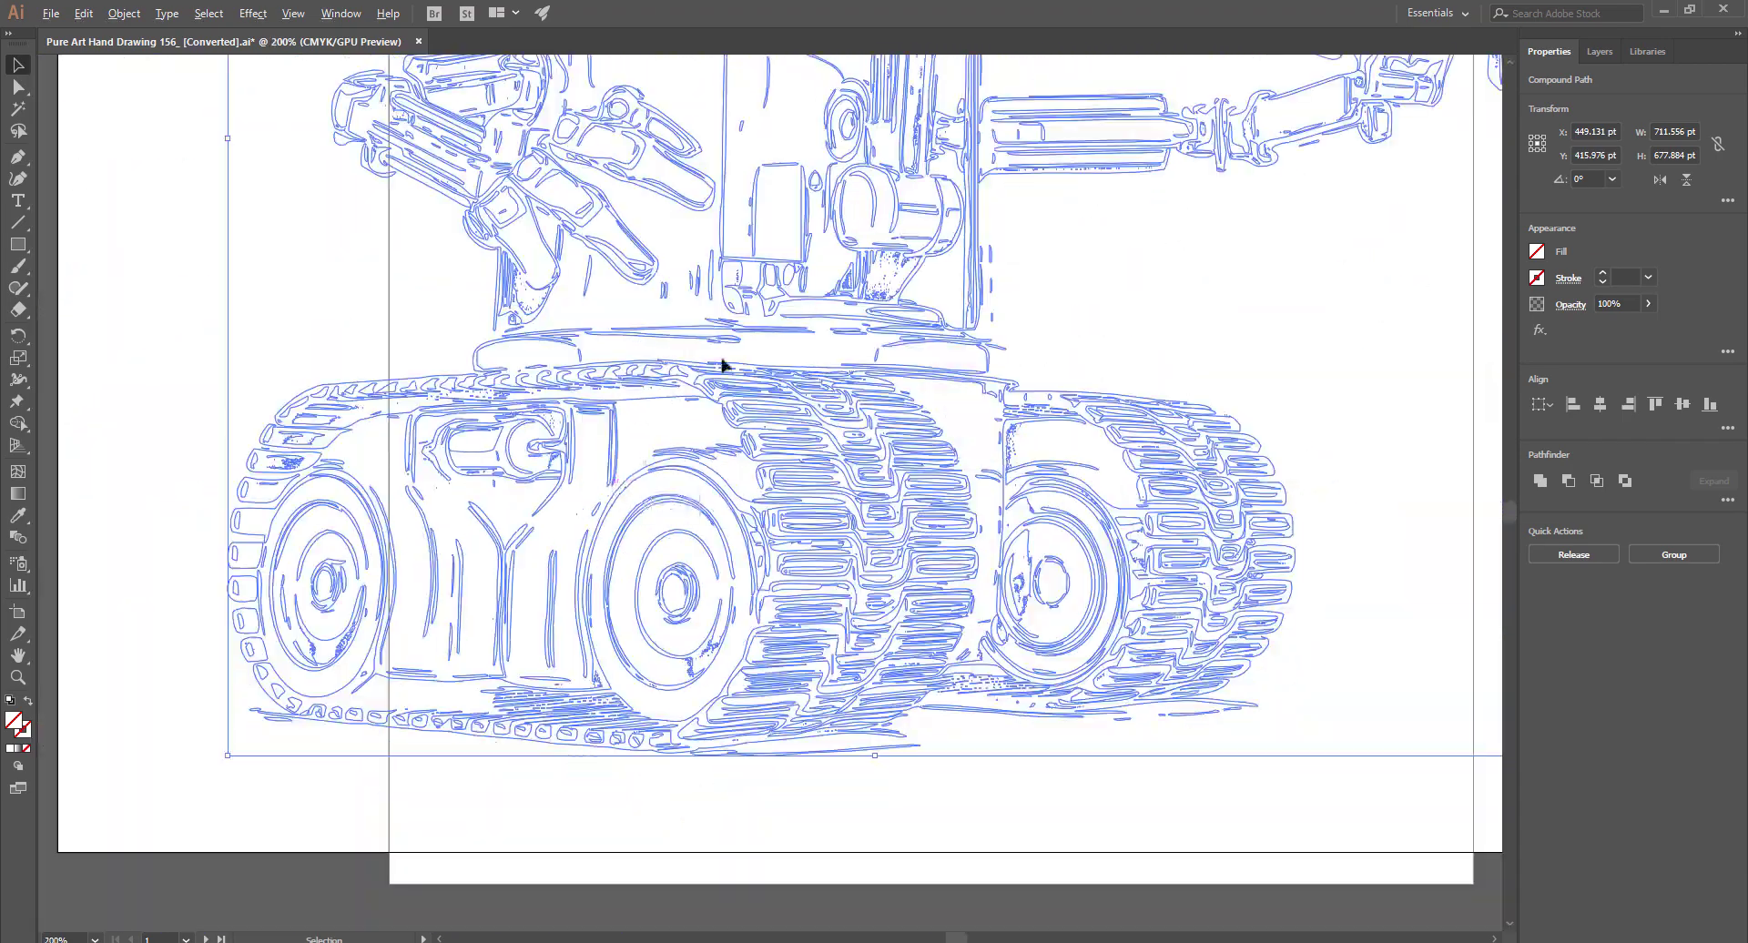
left_click_drag(726, 362, 754, 667)
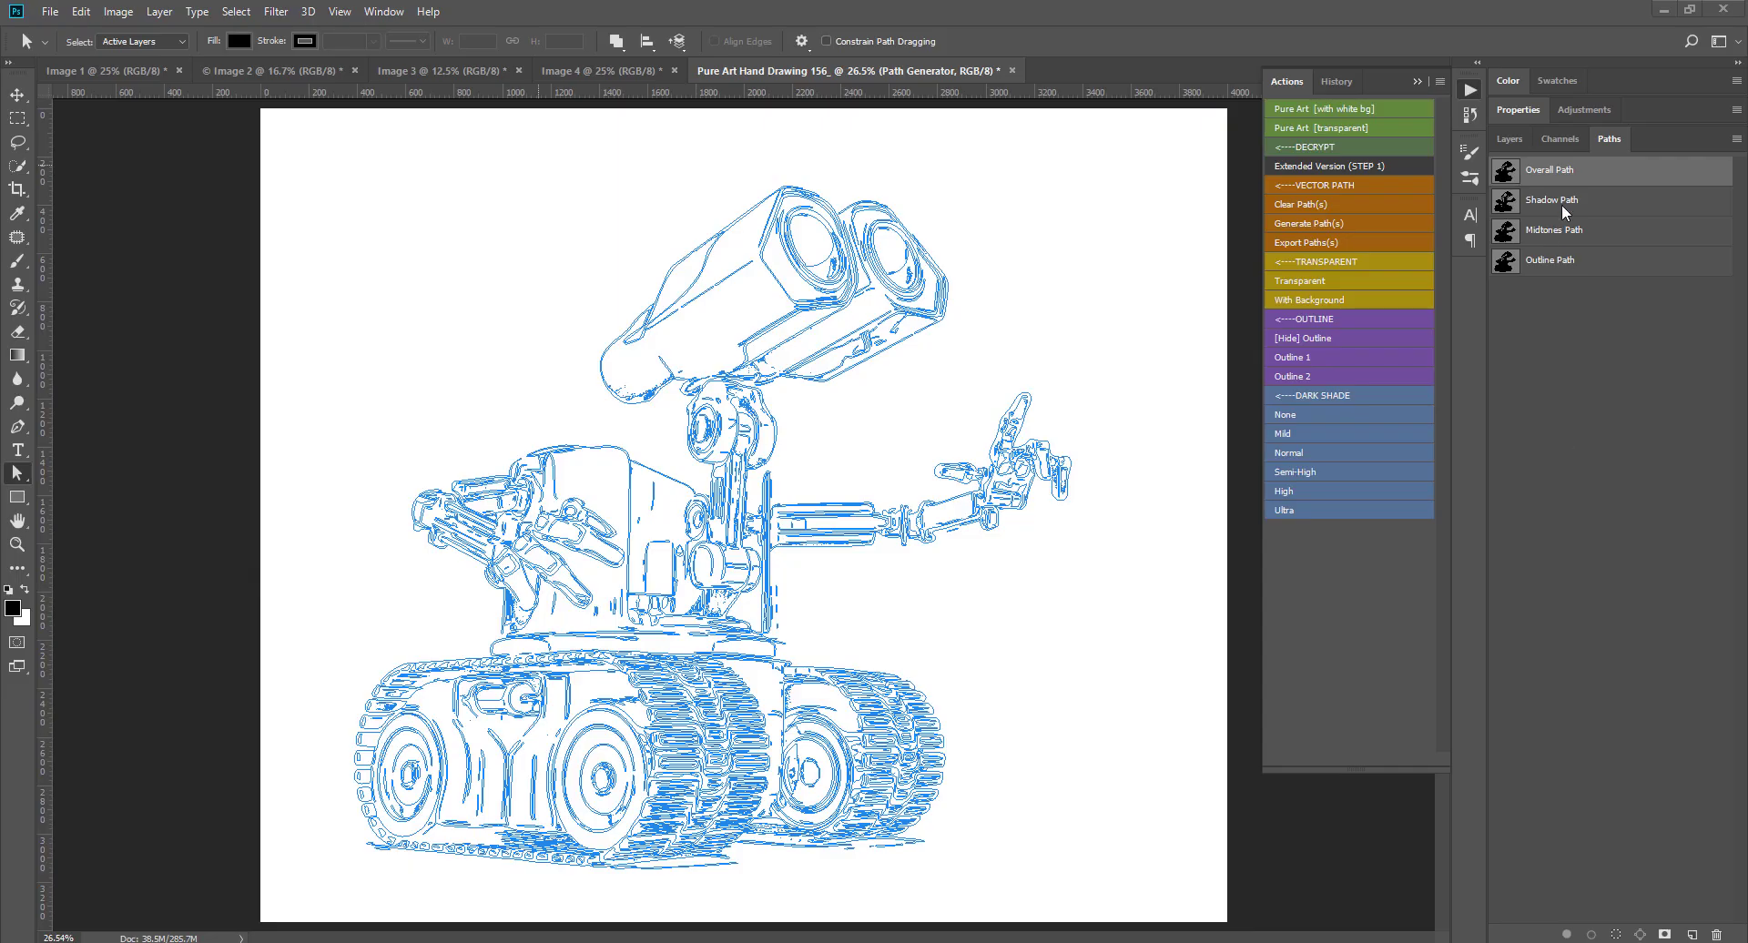
Add a Solid Color fill layer in violet #3403eb to tint the robot drawing.
left_click(1510, 138)
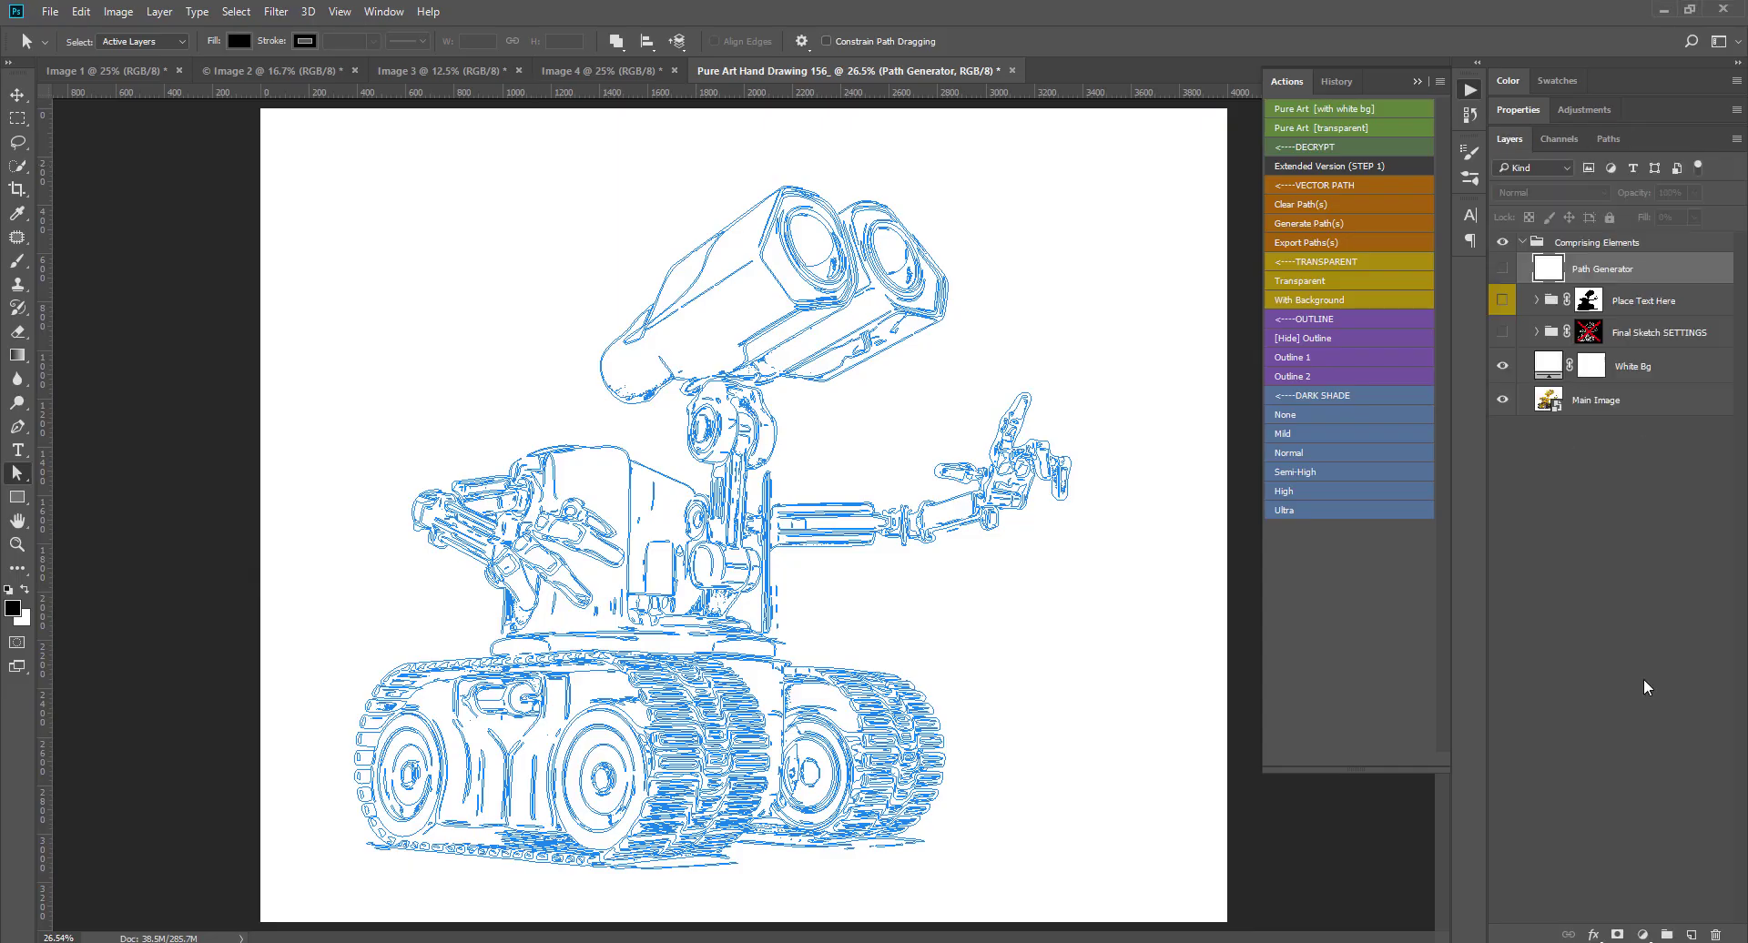
left_click(1641, 934)
left_click(1591, 542)
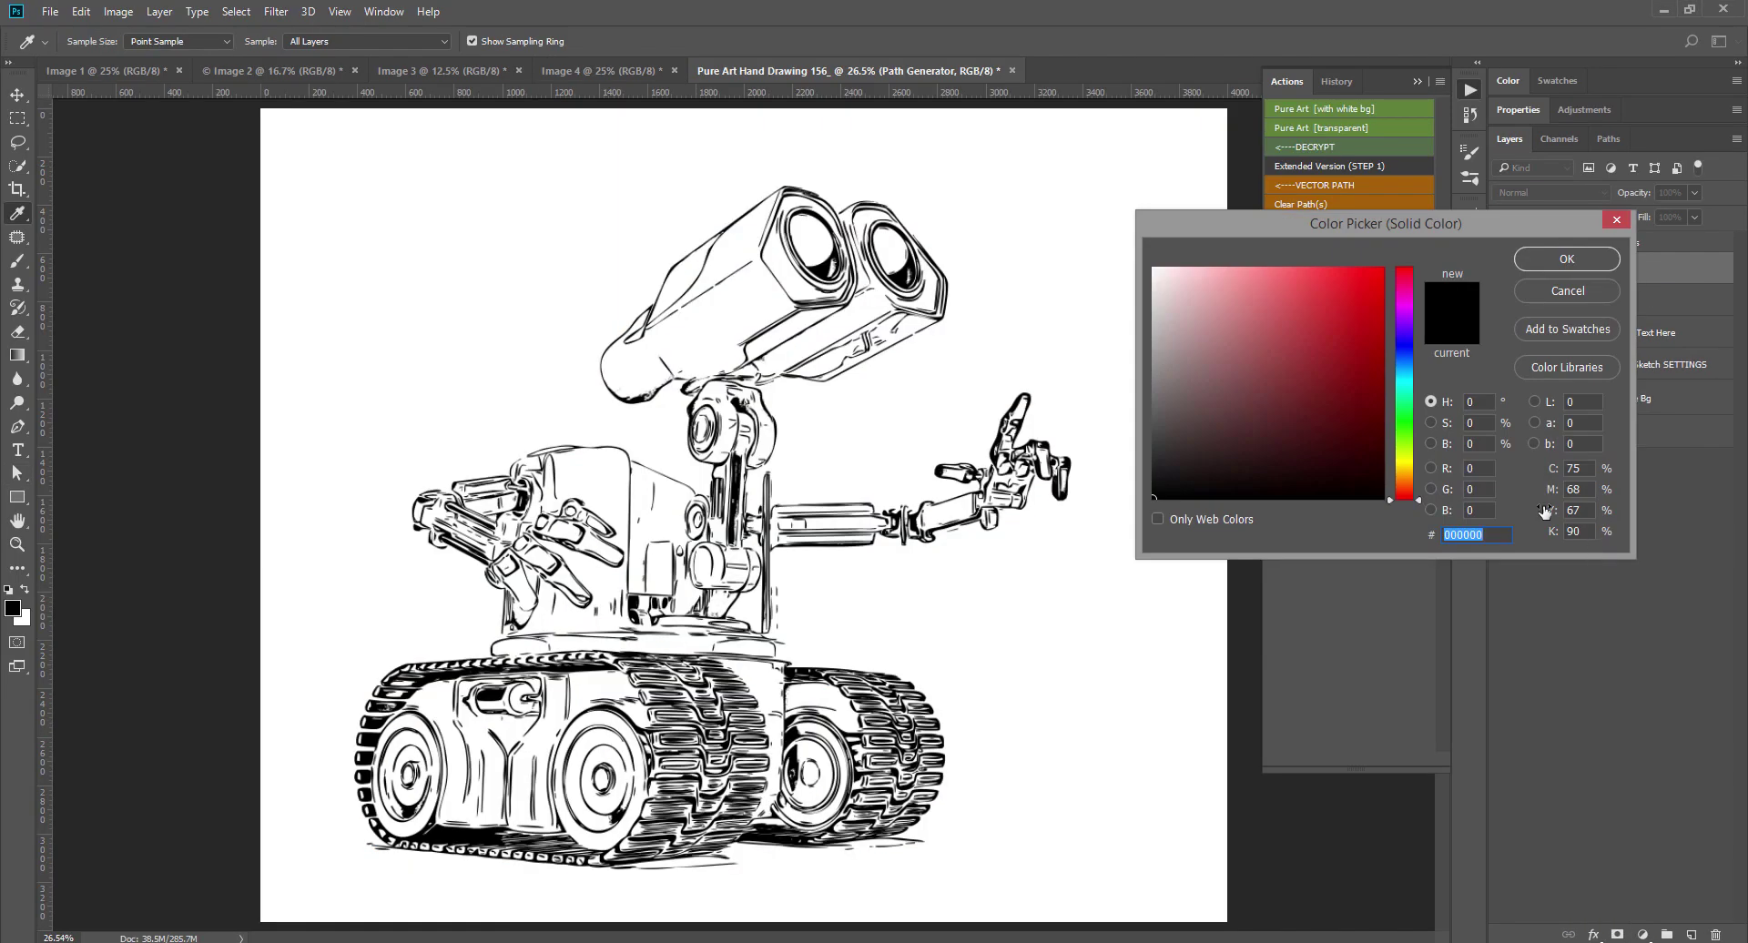
left_click(1383, 264)
left_click(1381, 286)
left_click_drag(1405, 346, 1405, 335)
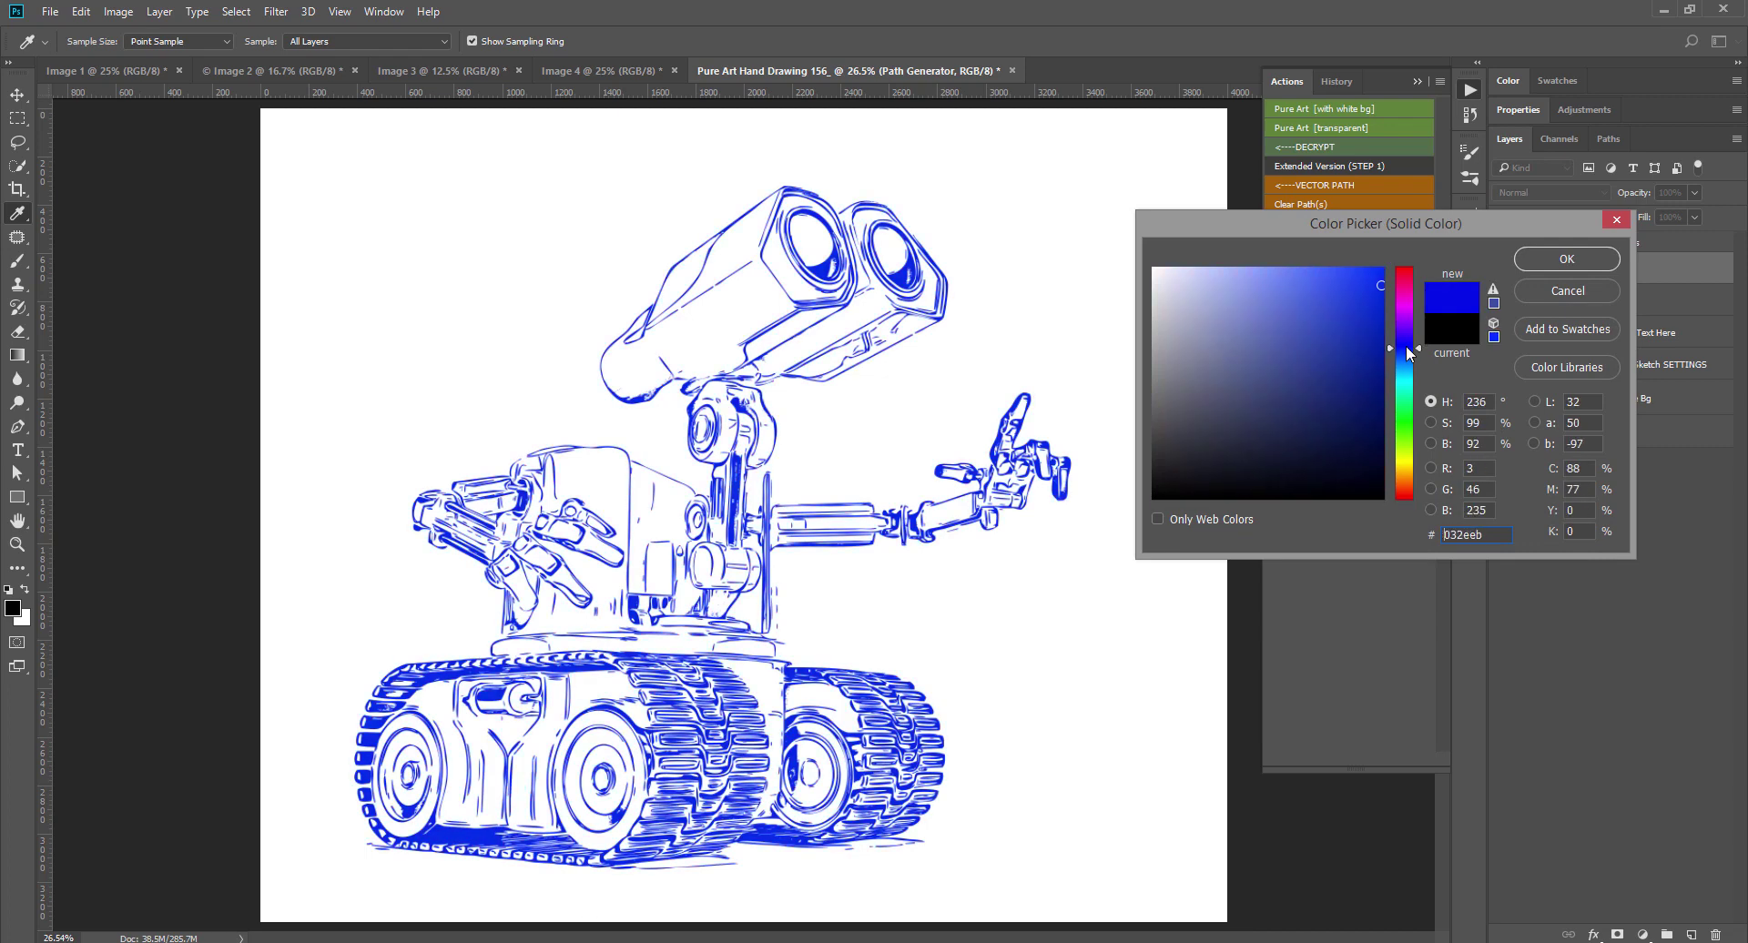
left_click(1527, 265)
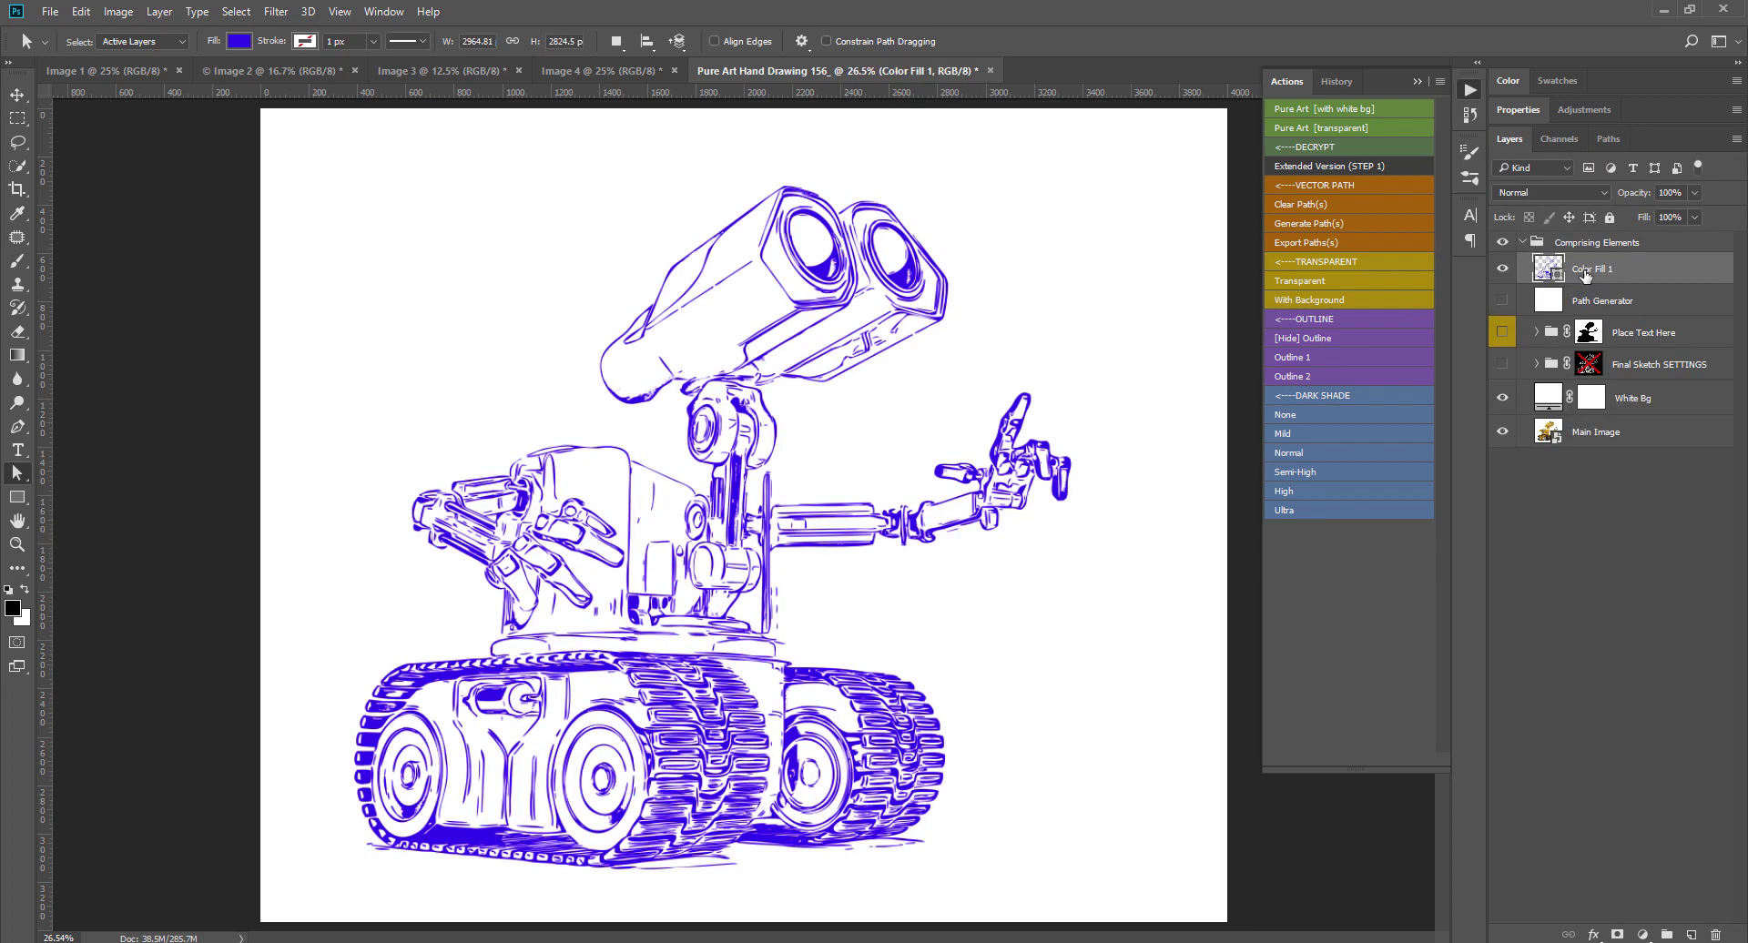
Marquee-select the anchors around the binoculars and shift them to the right.
left_click_drag(839, 728, 837, 716)
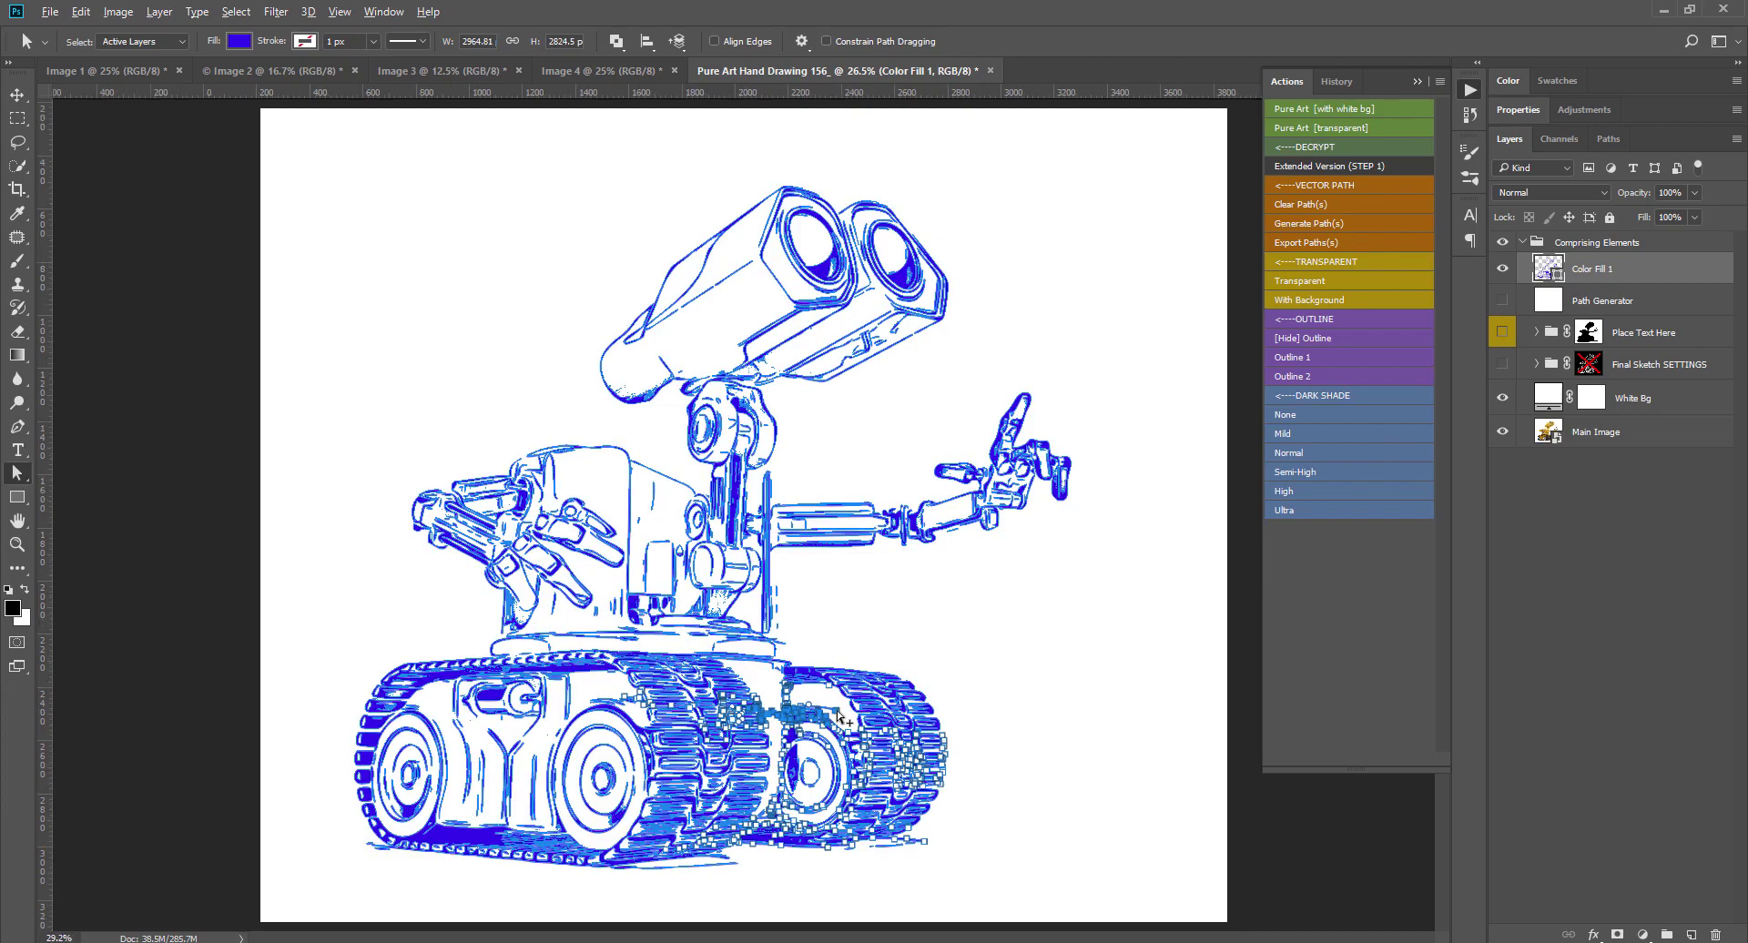
scroll(837, 716, "up", 5)
scroll(769, 570, "up", 5)
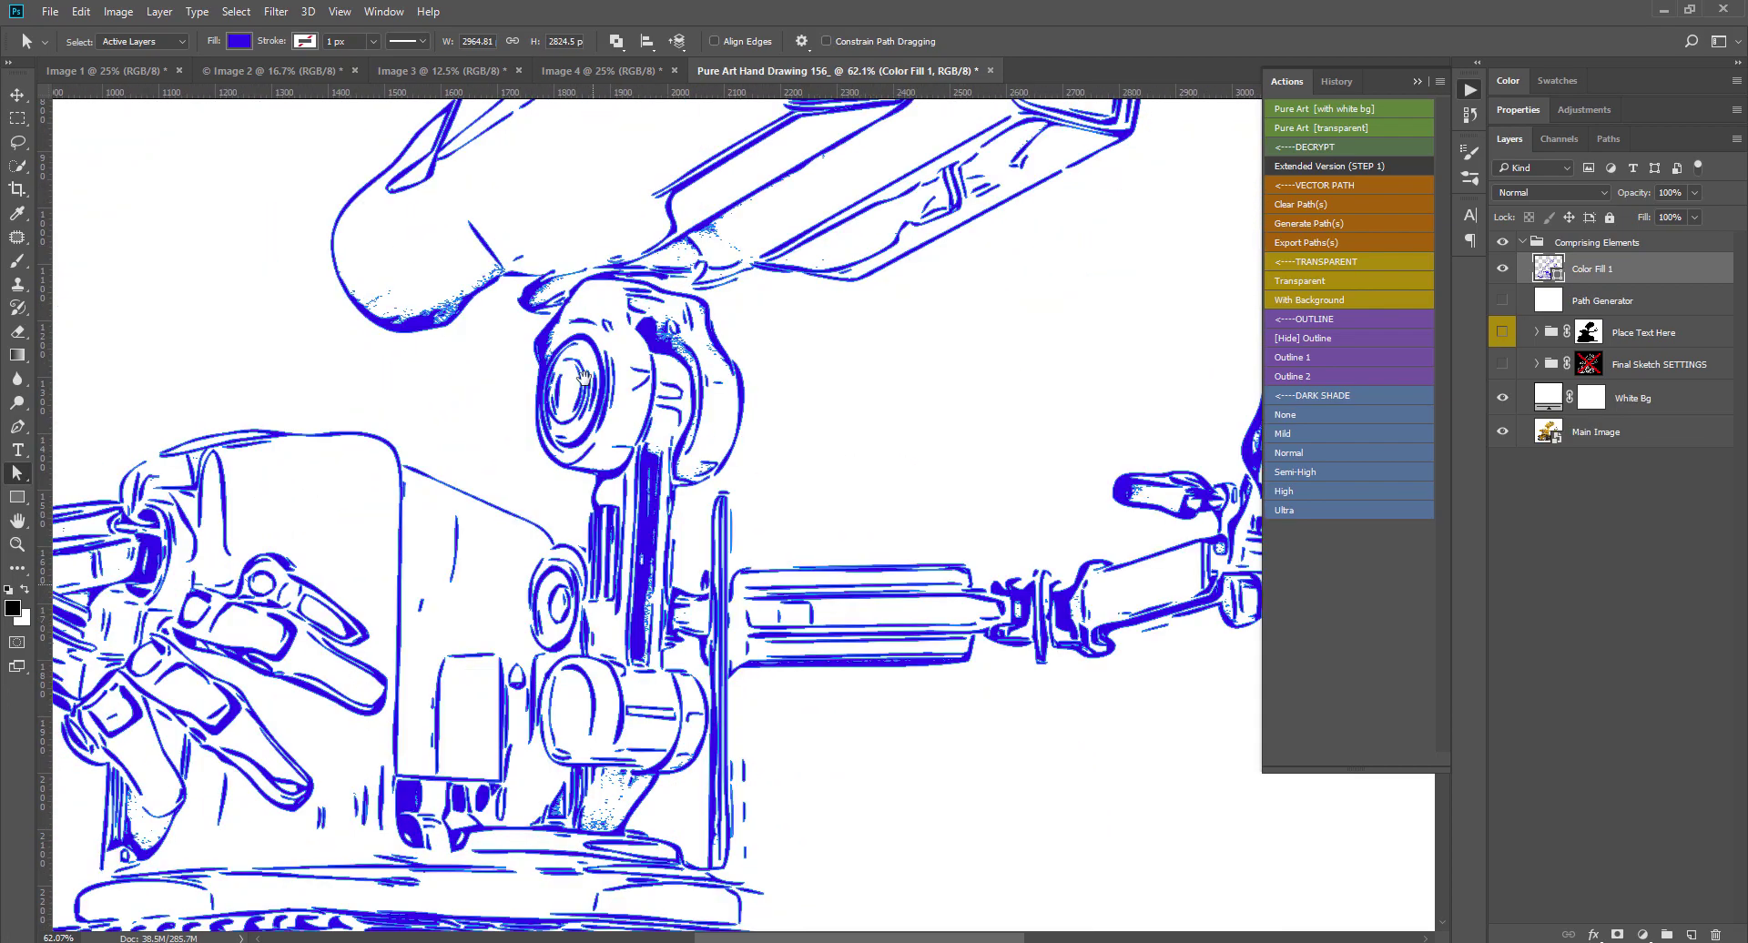
scroll(692, 510, "up", 4)
scroll(613, 453, "up", 3)
left_click_drag(602, 446, 942, 650)
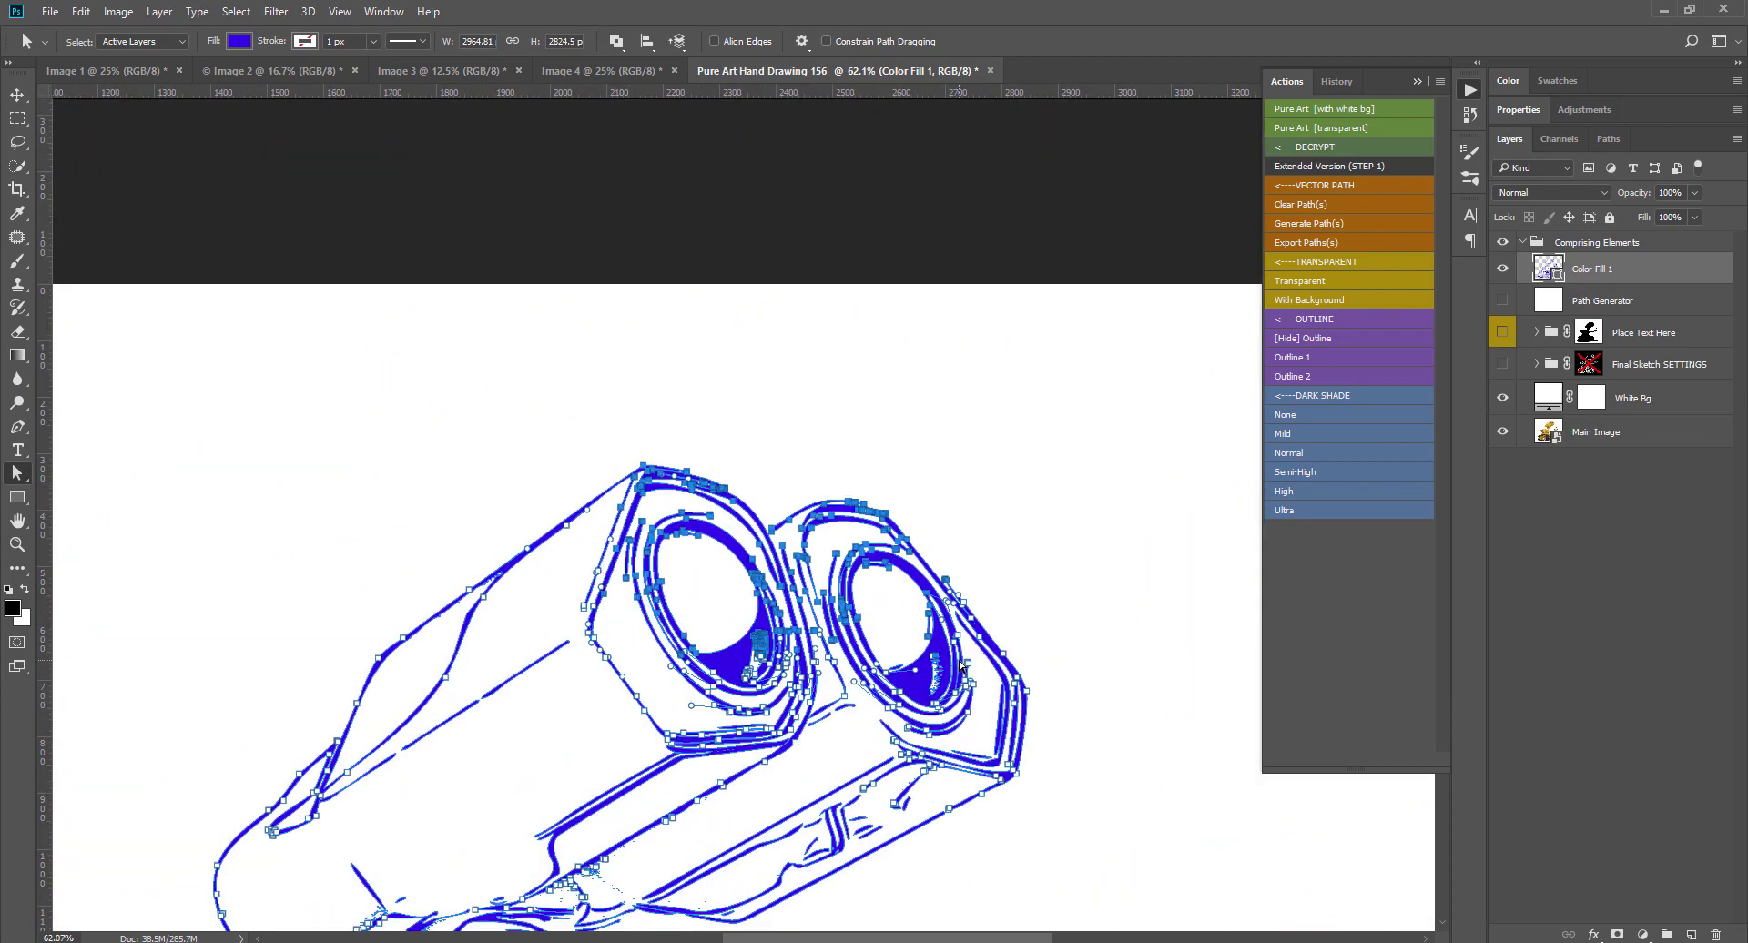
scroll(628, 628, "up", 3)
scroll(637, 639, "up", 2)
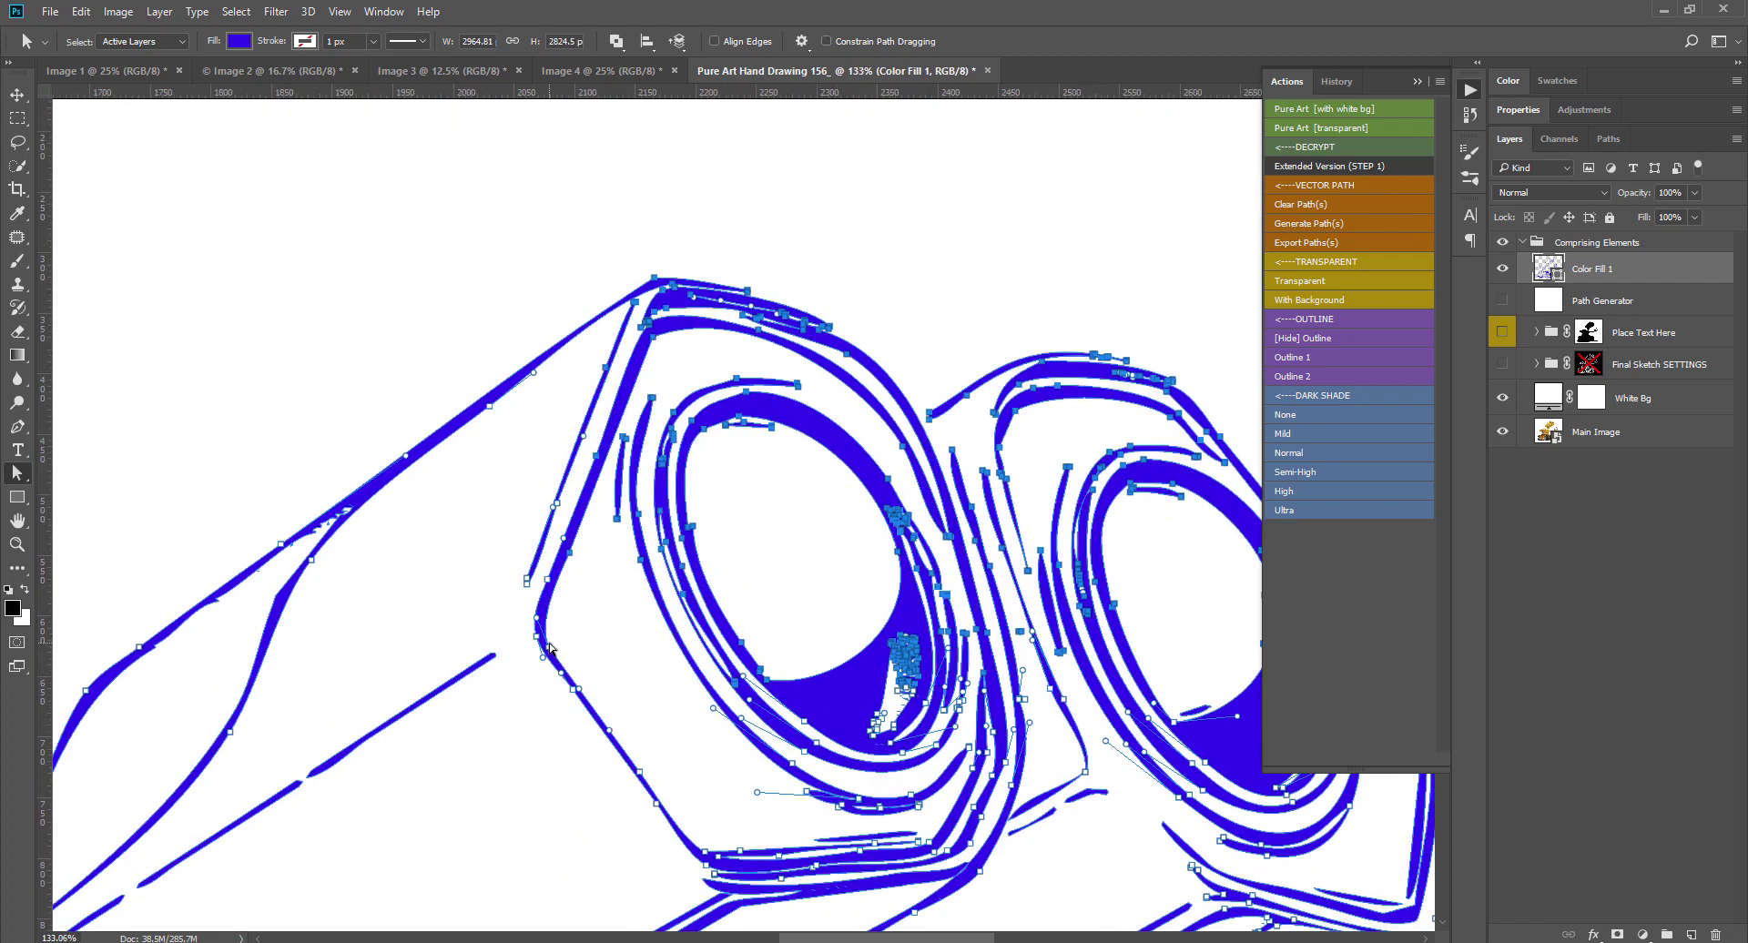
left_click_drag(485, 643, 550, 646)
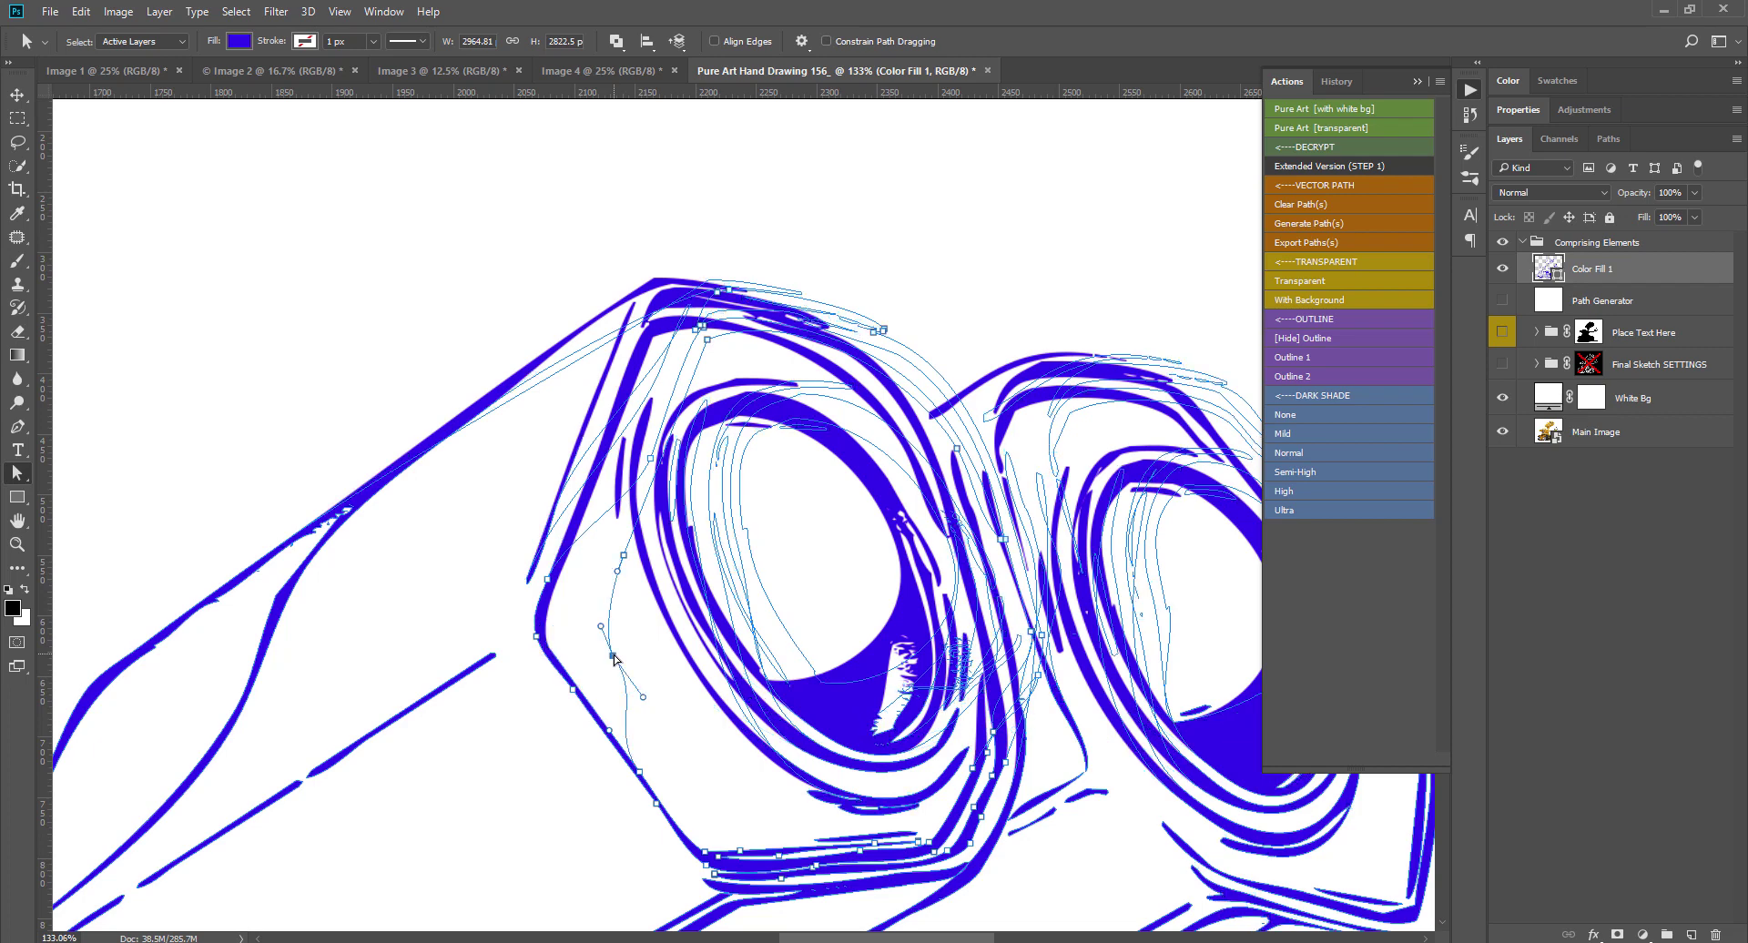
Move a left-lens anchor upward and bend the lower diagonal line into a curve.
left_click(557, 680)
mouse_move(557, 682)
left_mouse_down()
mouse_move(548, 649)
mouse_move(651, 660)
left_mouse_up()
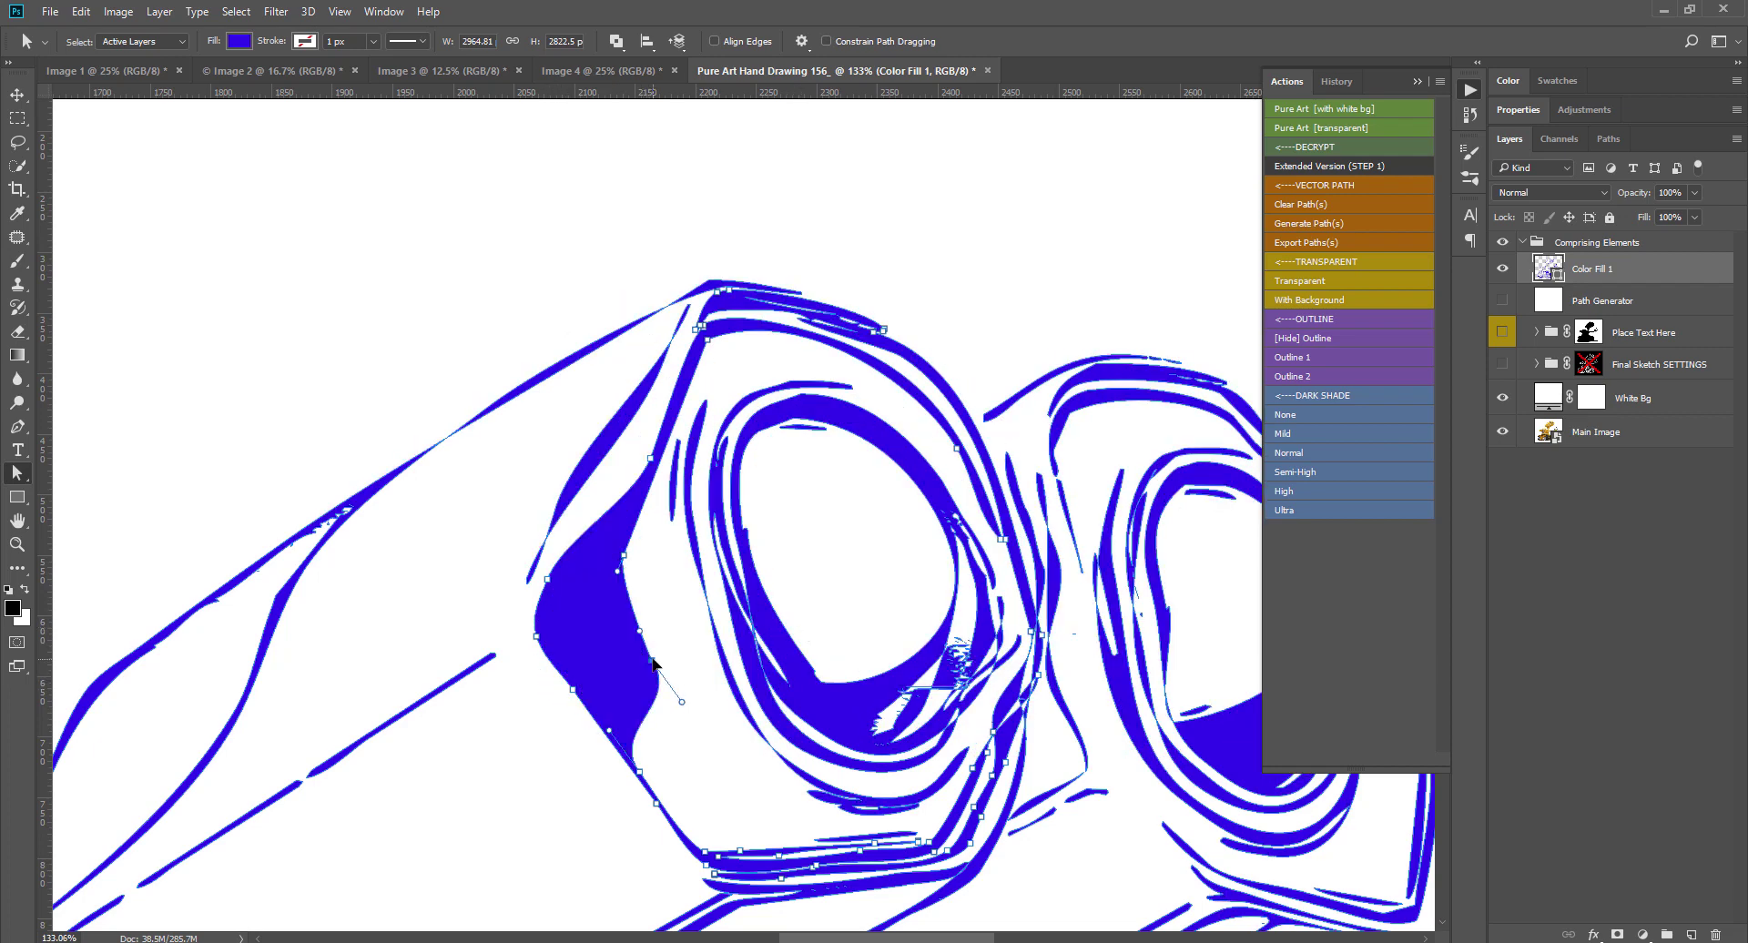
scroll(772, 615, "down", 3)
scroll(928, 579, "up", 2)
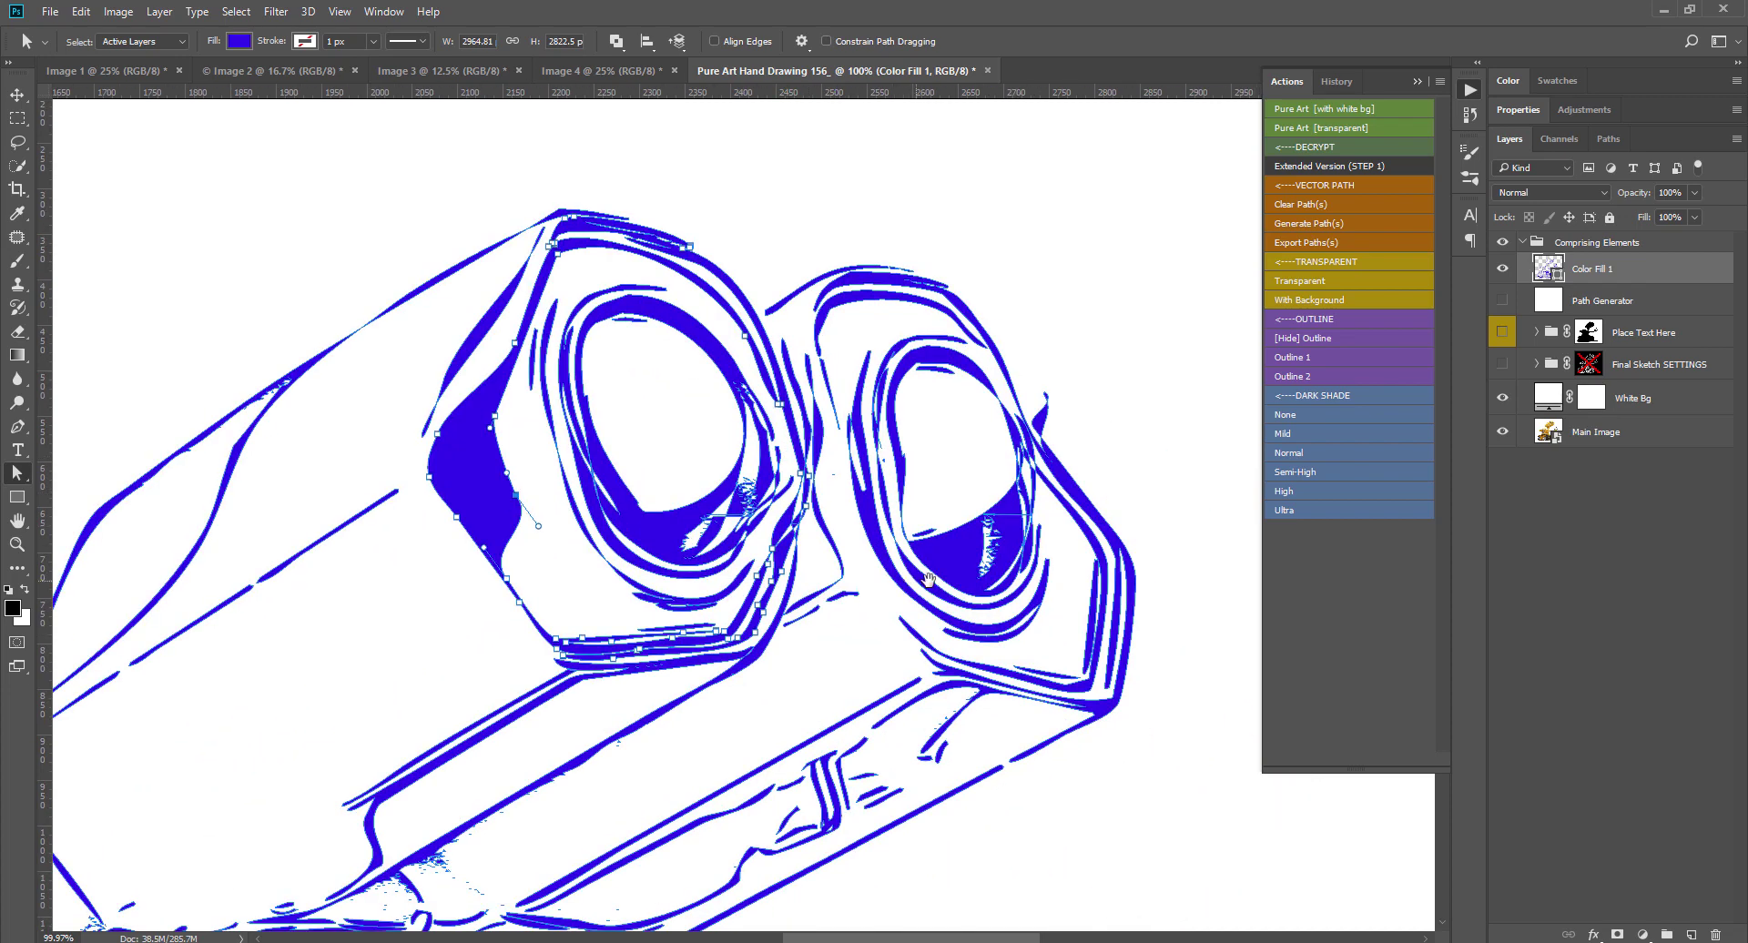
scroll(546, 692, "up", 1)
left_click(574, 697)
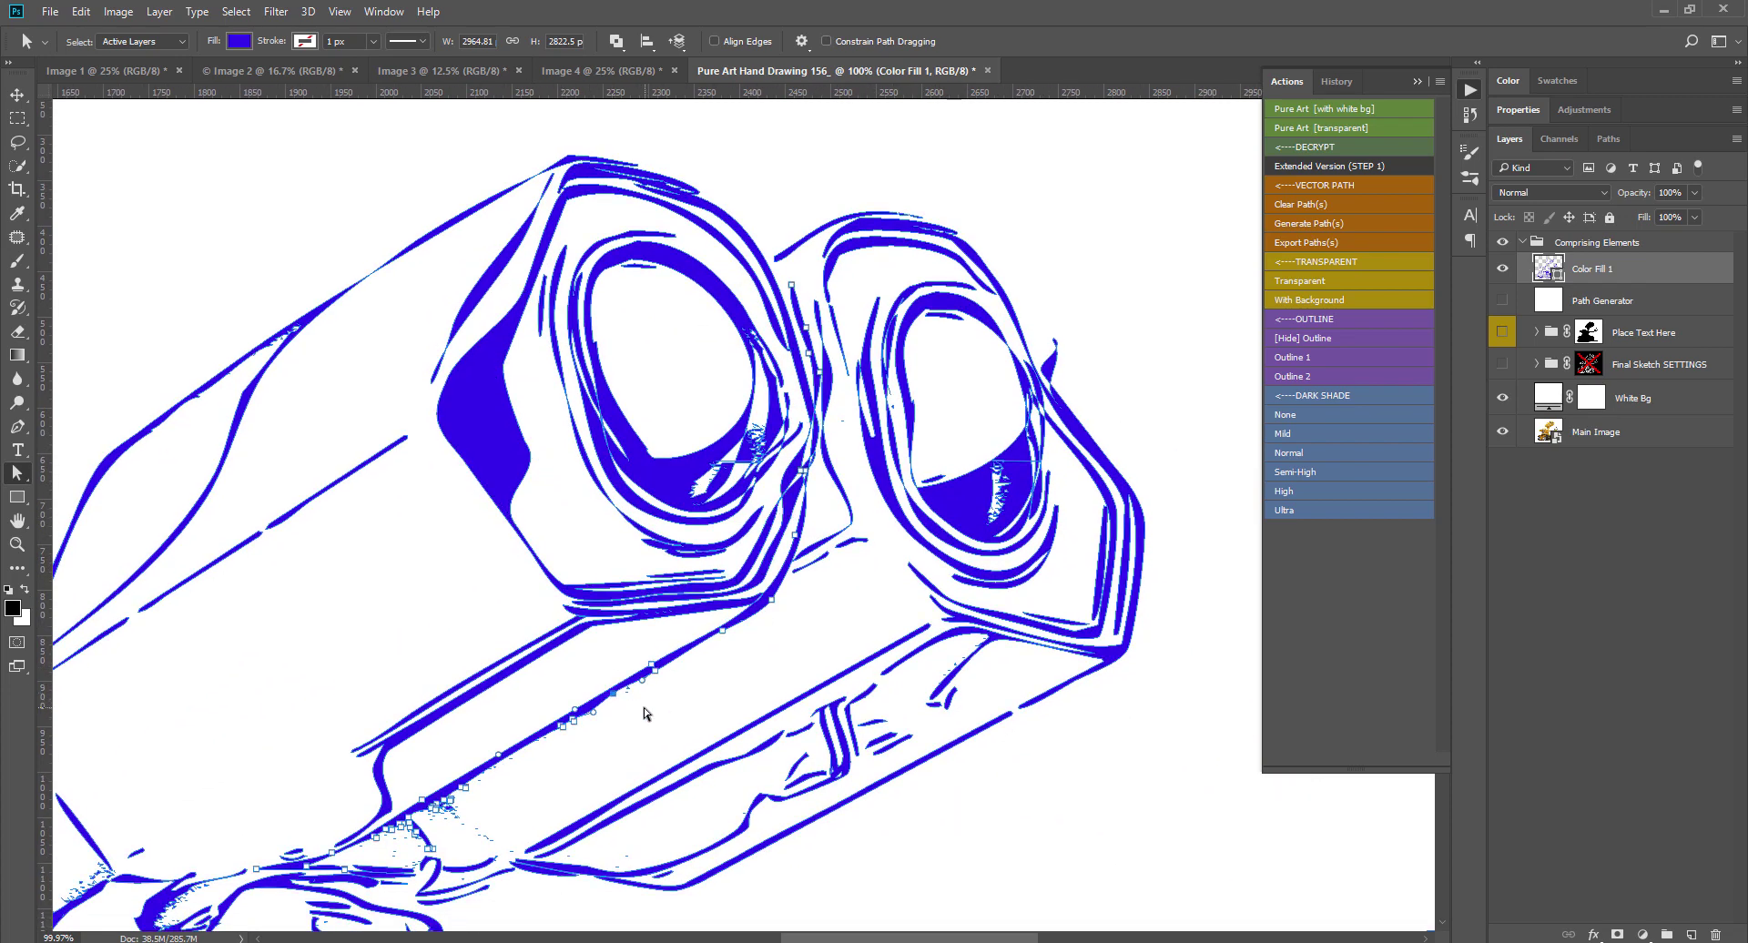
scroll(596, 708, "up", 1)
left_click_drag(612, 692, 643, 744)
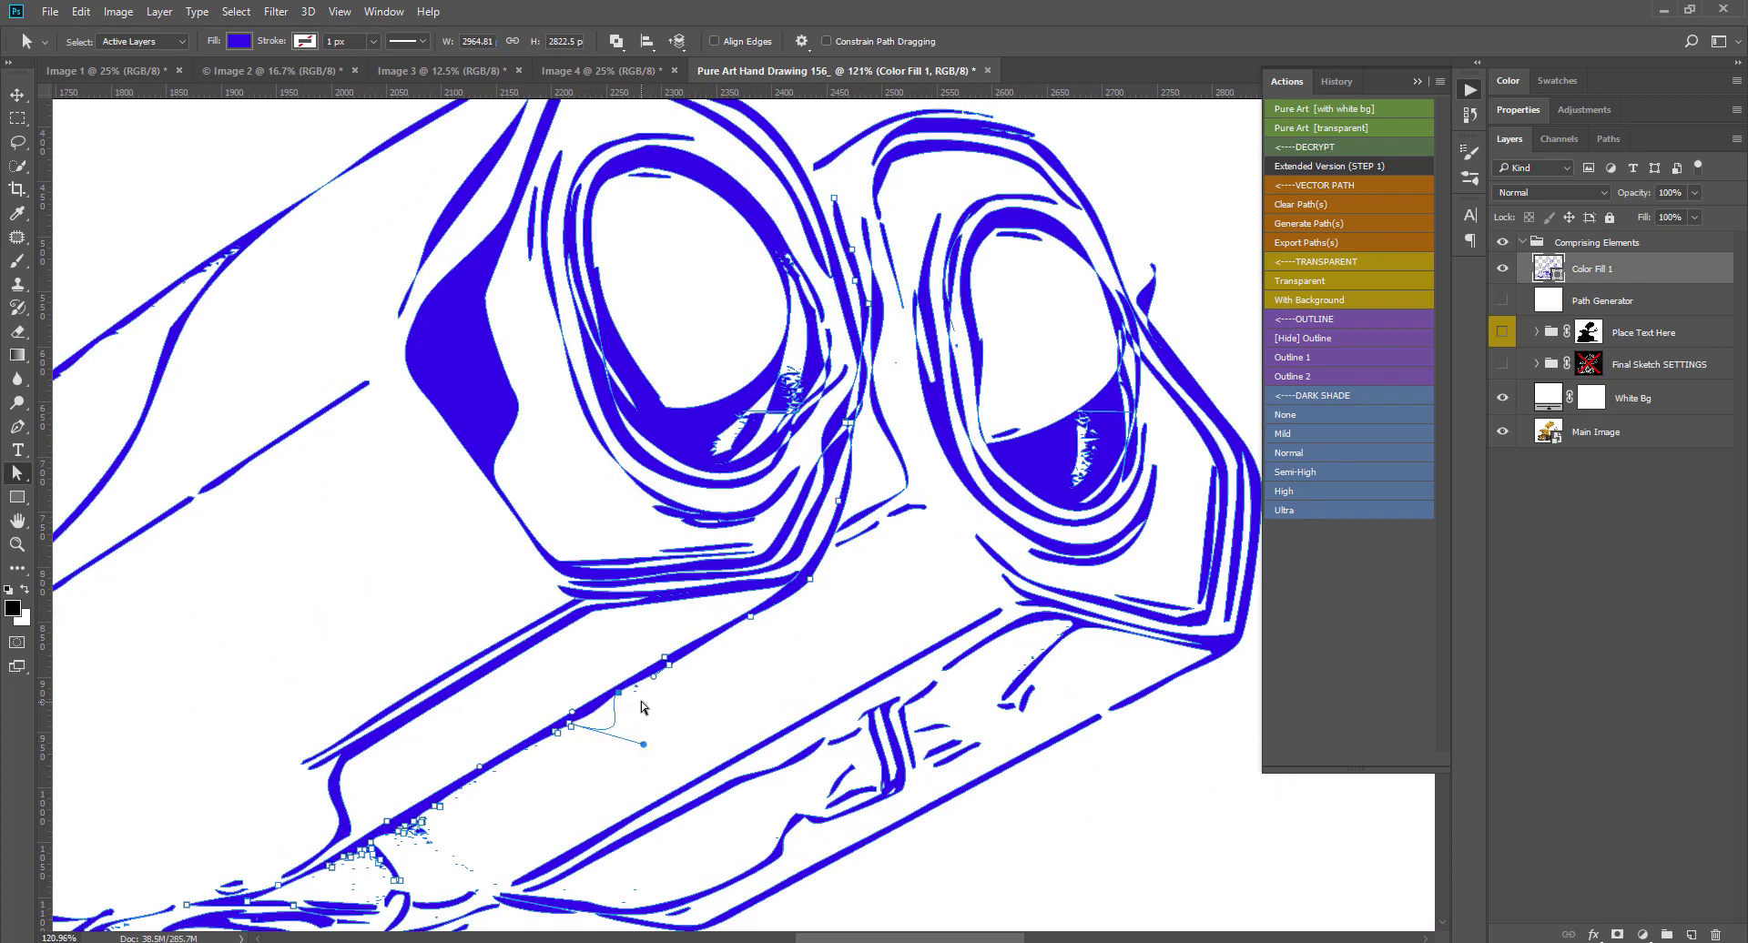
scroll(790, 675, "down", 5)
Reselect the Color Fill 1 layer, hide the path anchors and switch to the Move tool.
left_click(1511, 638)
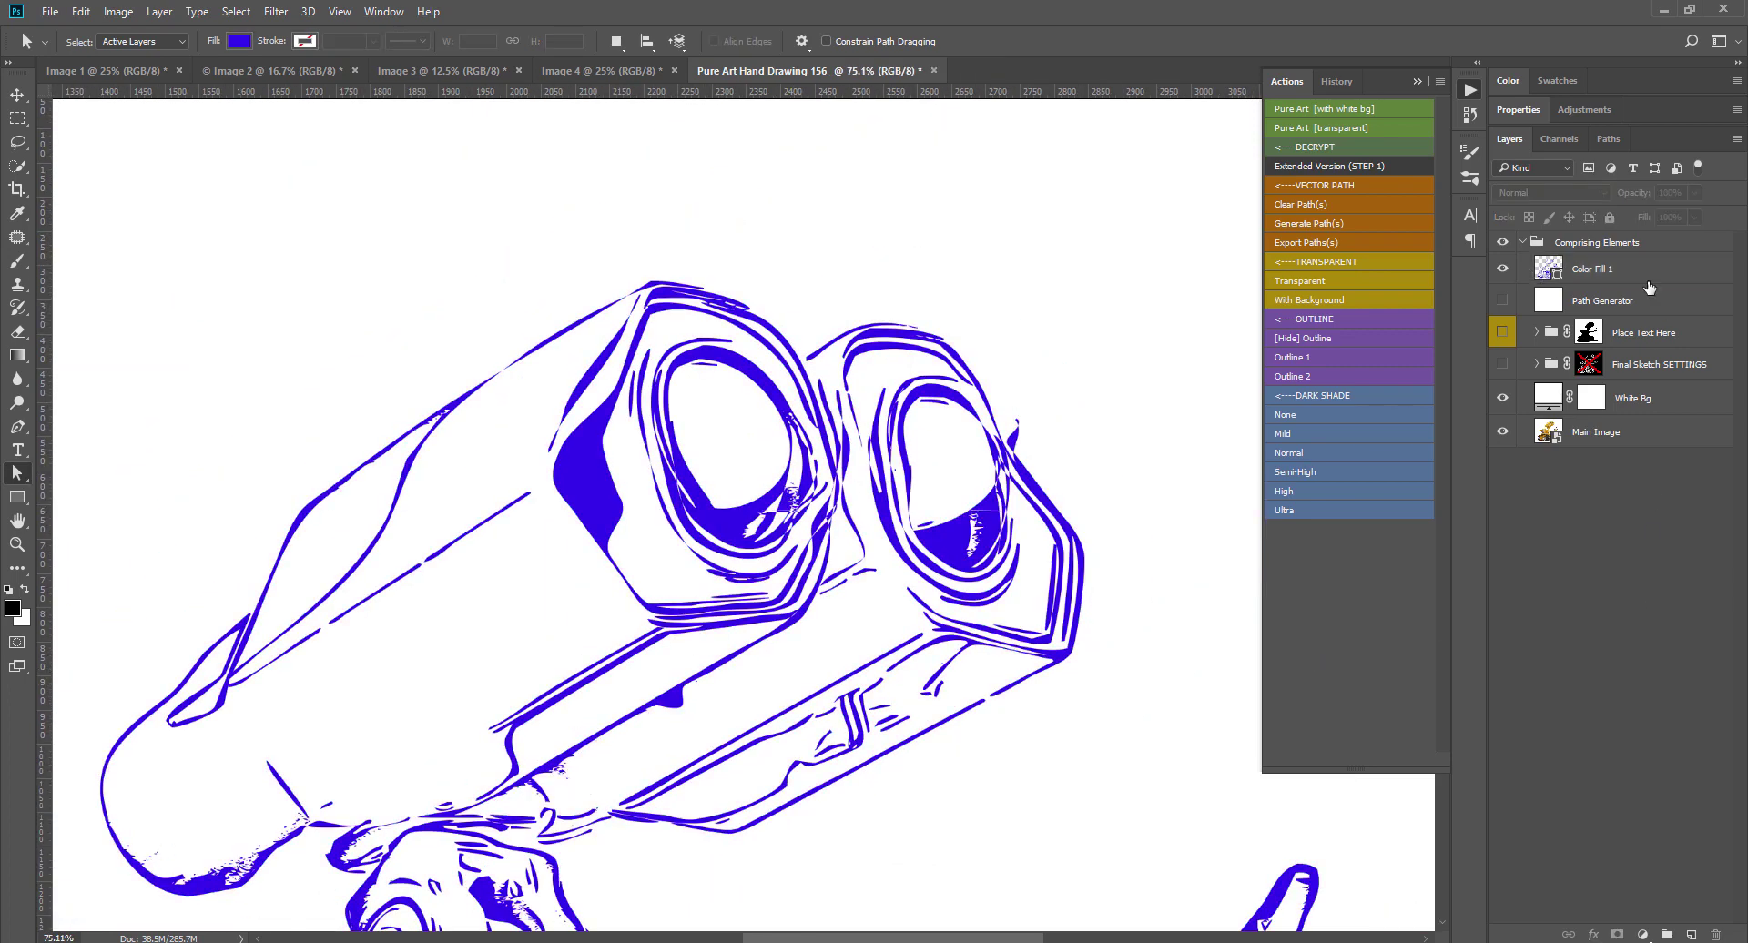
left_click(1611, 273)
scroll(956, 591, "down", 2)
left_click(18, 97)
left_click(18, 95)
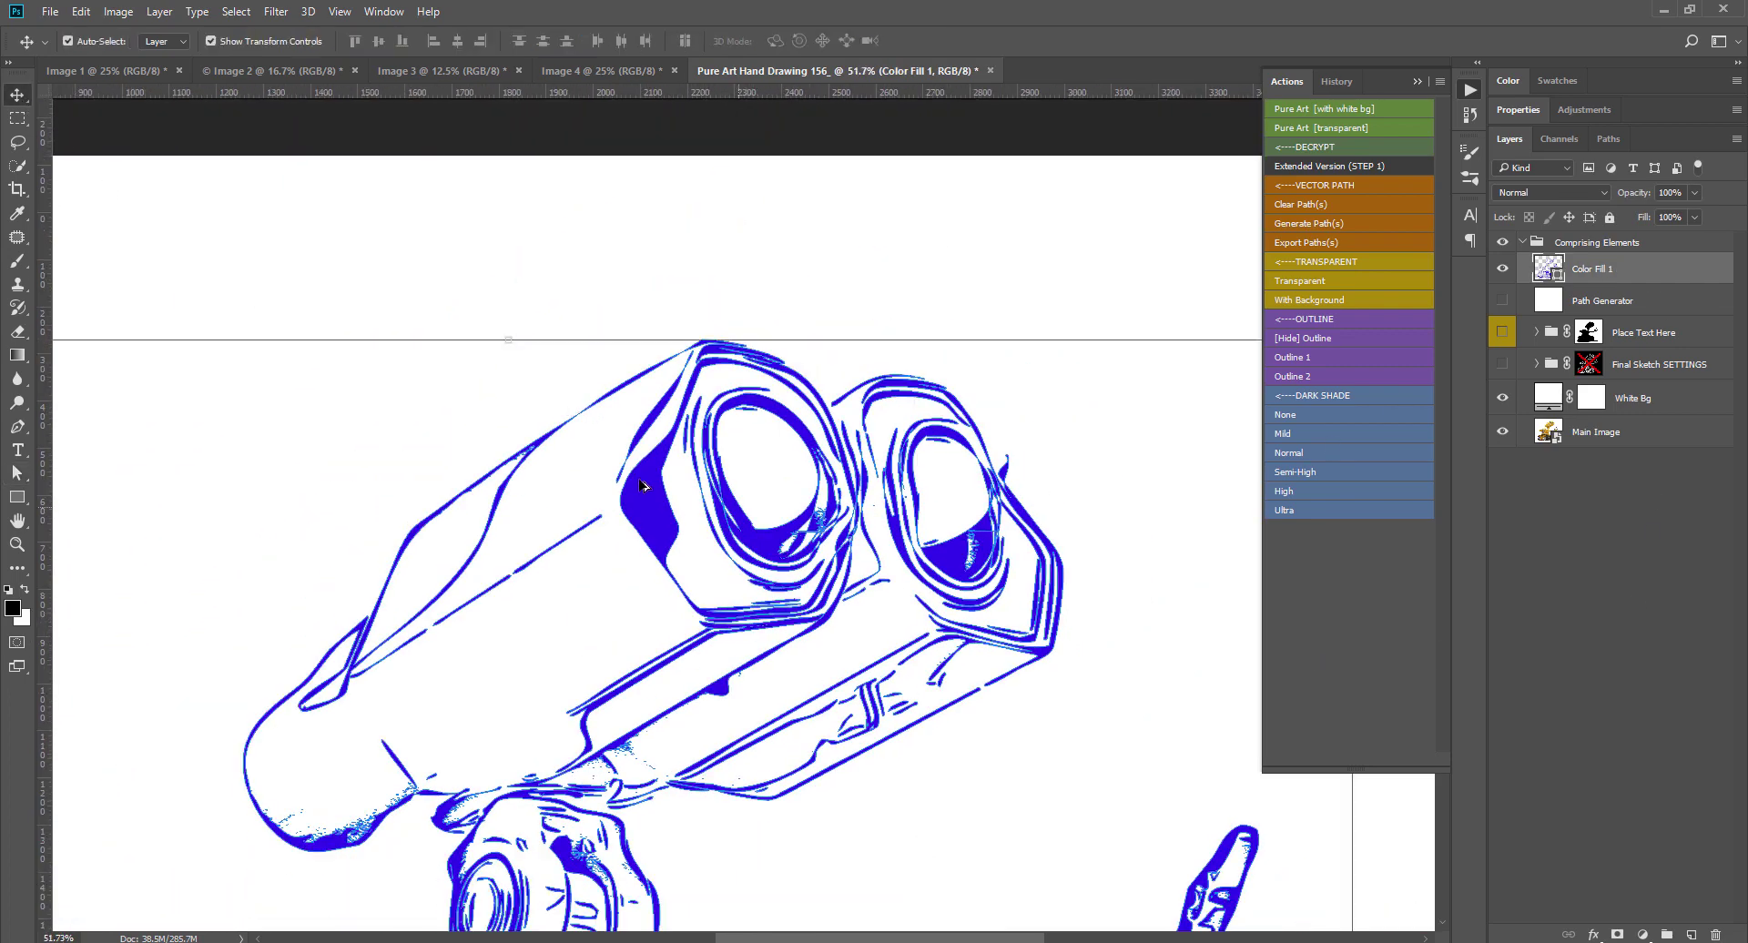
scroll(653, 526, "down", 3)
scroll(653, 526, "down", 3)
scroll(654, 526, "down", 3)
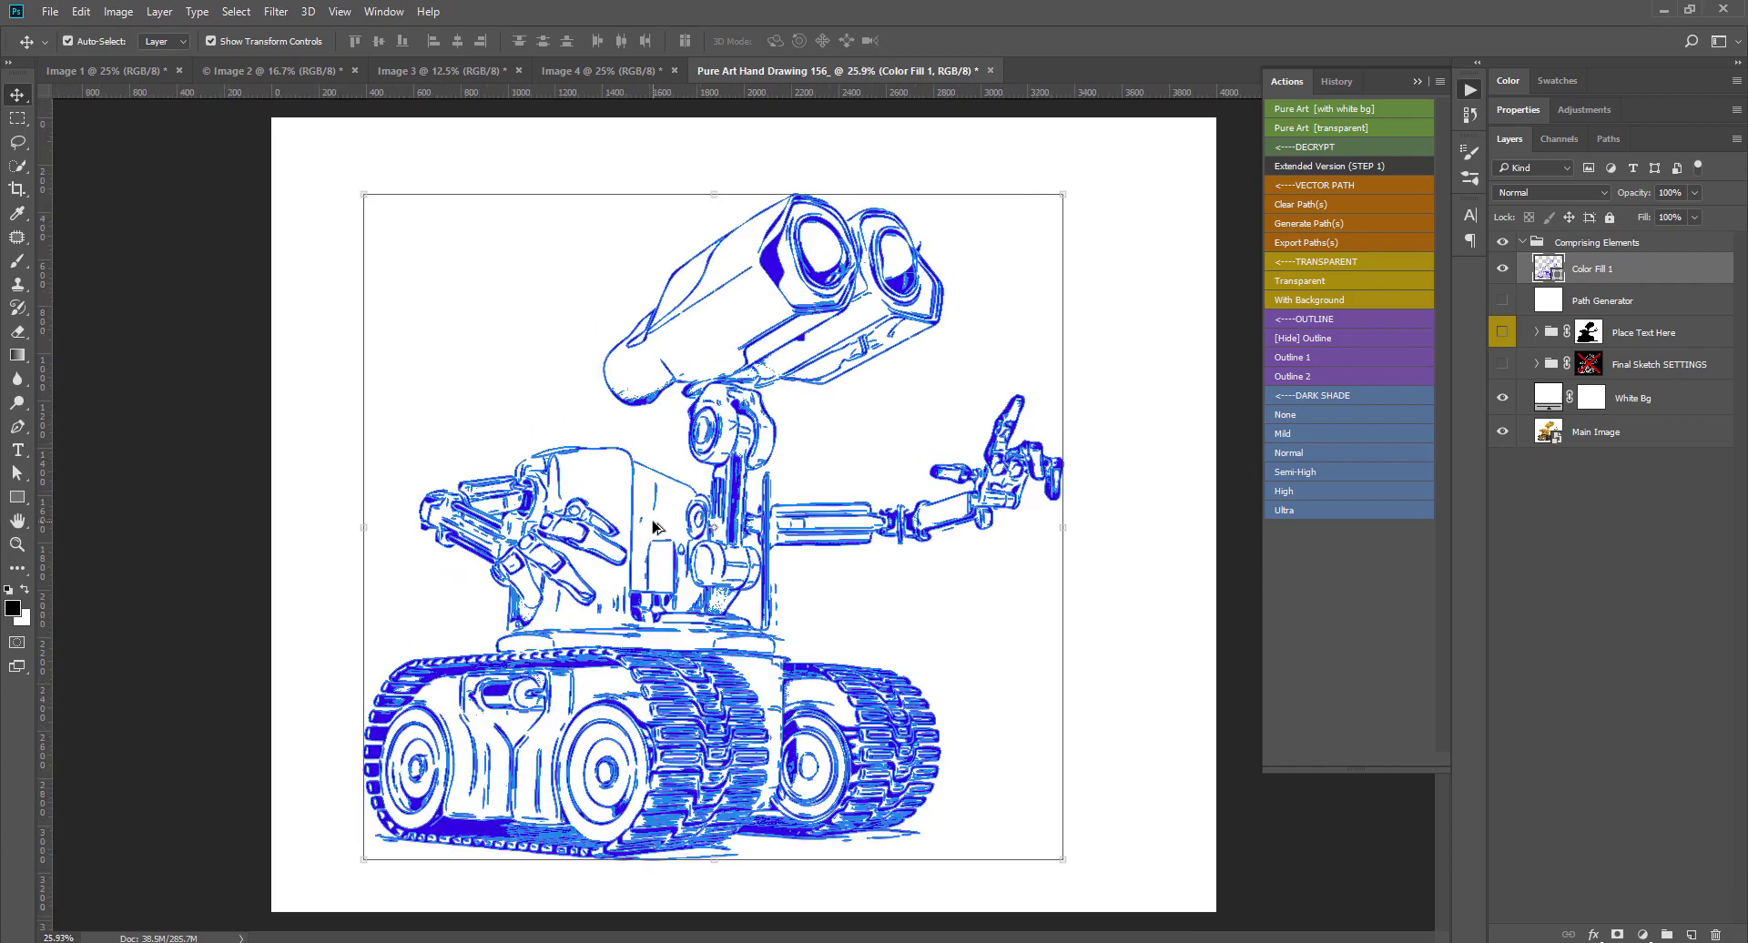
Scale the violet drawing to 300% with linked width and height, then drag the arms into view.
mouse_move(1063, 863)
left_mouse_down()
mouse_move(1671, 919)
mouse_move(1060, 701)
left_mouse_up()
scroll(927, 654, "down", 1)
scroll(923, 654, "down", 2)
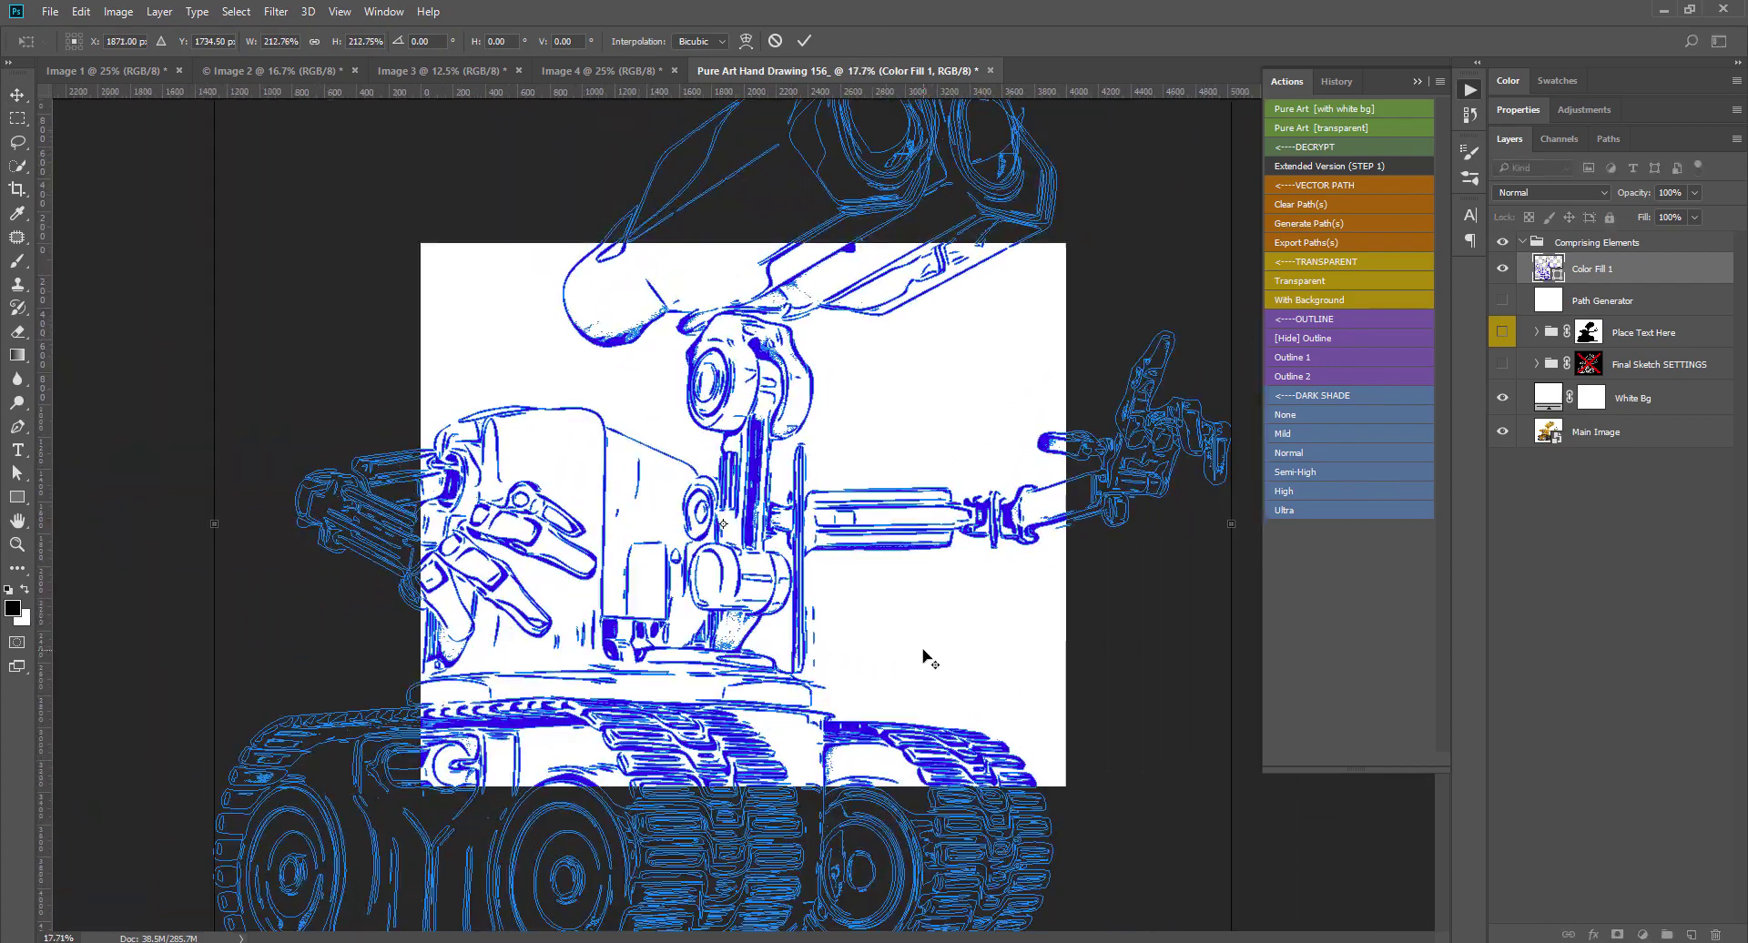
scroll(923, 654, "up", 2)
left_click(311, 41)
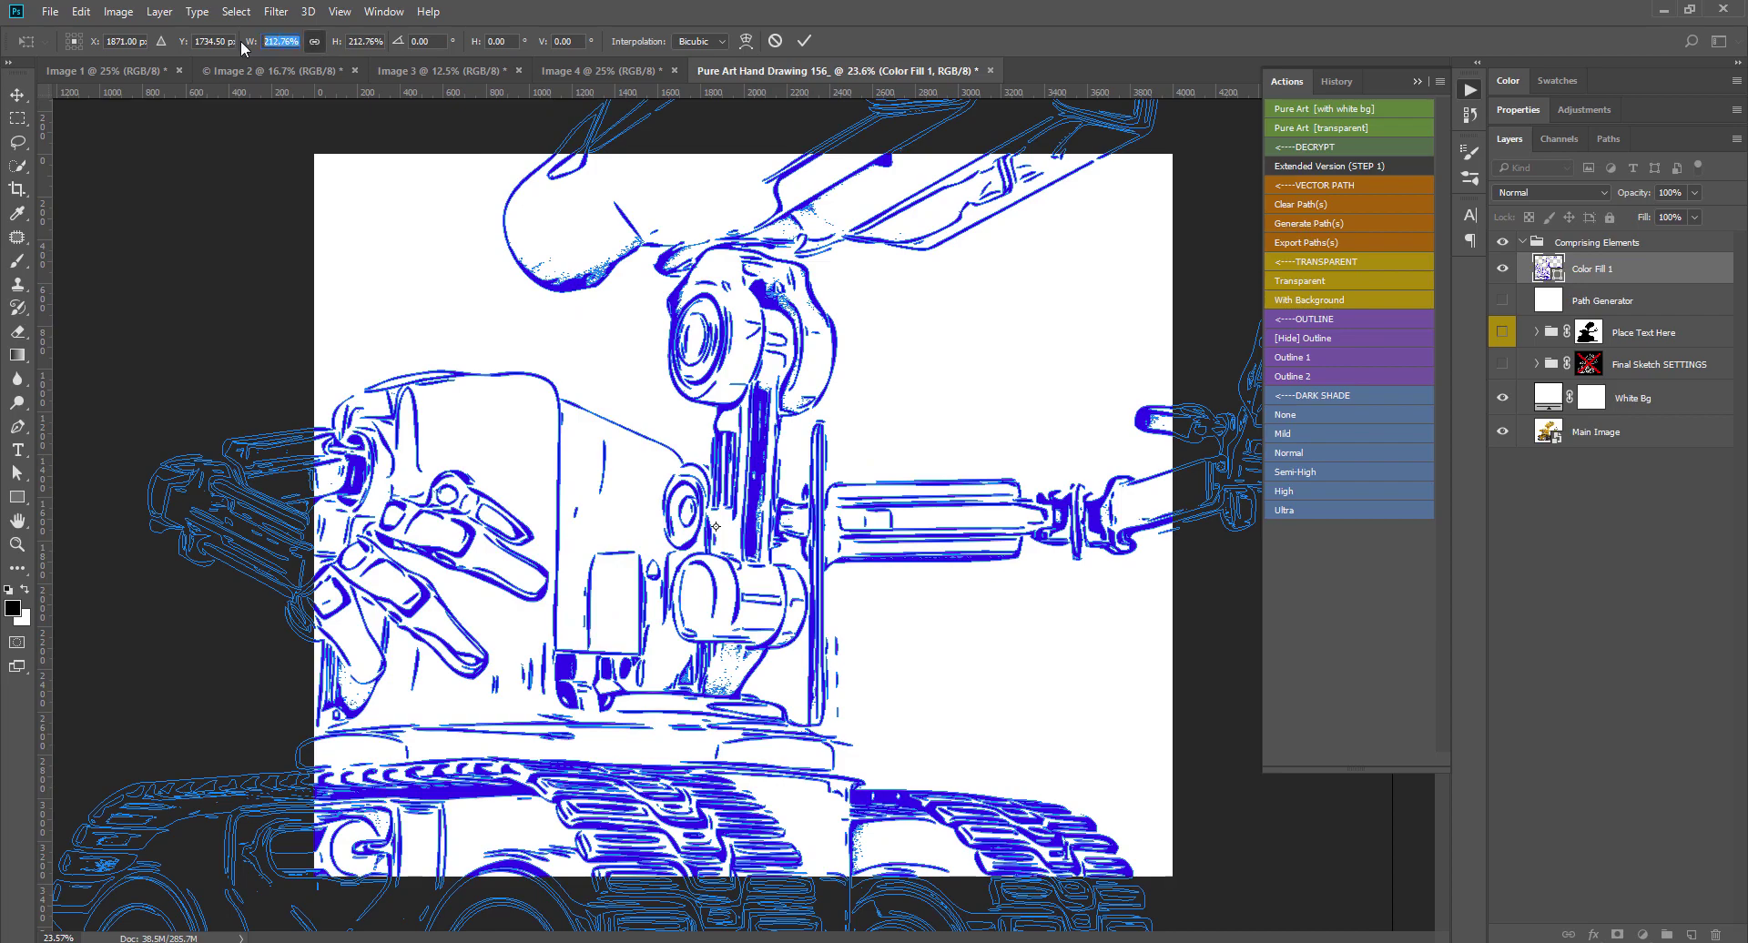
type("300")
key("Return")
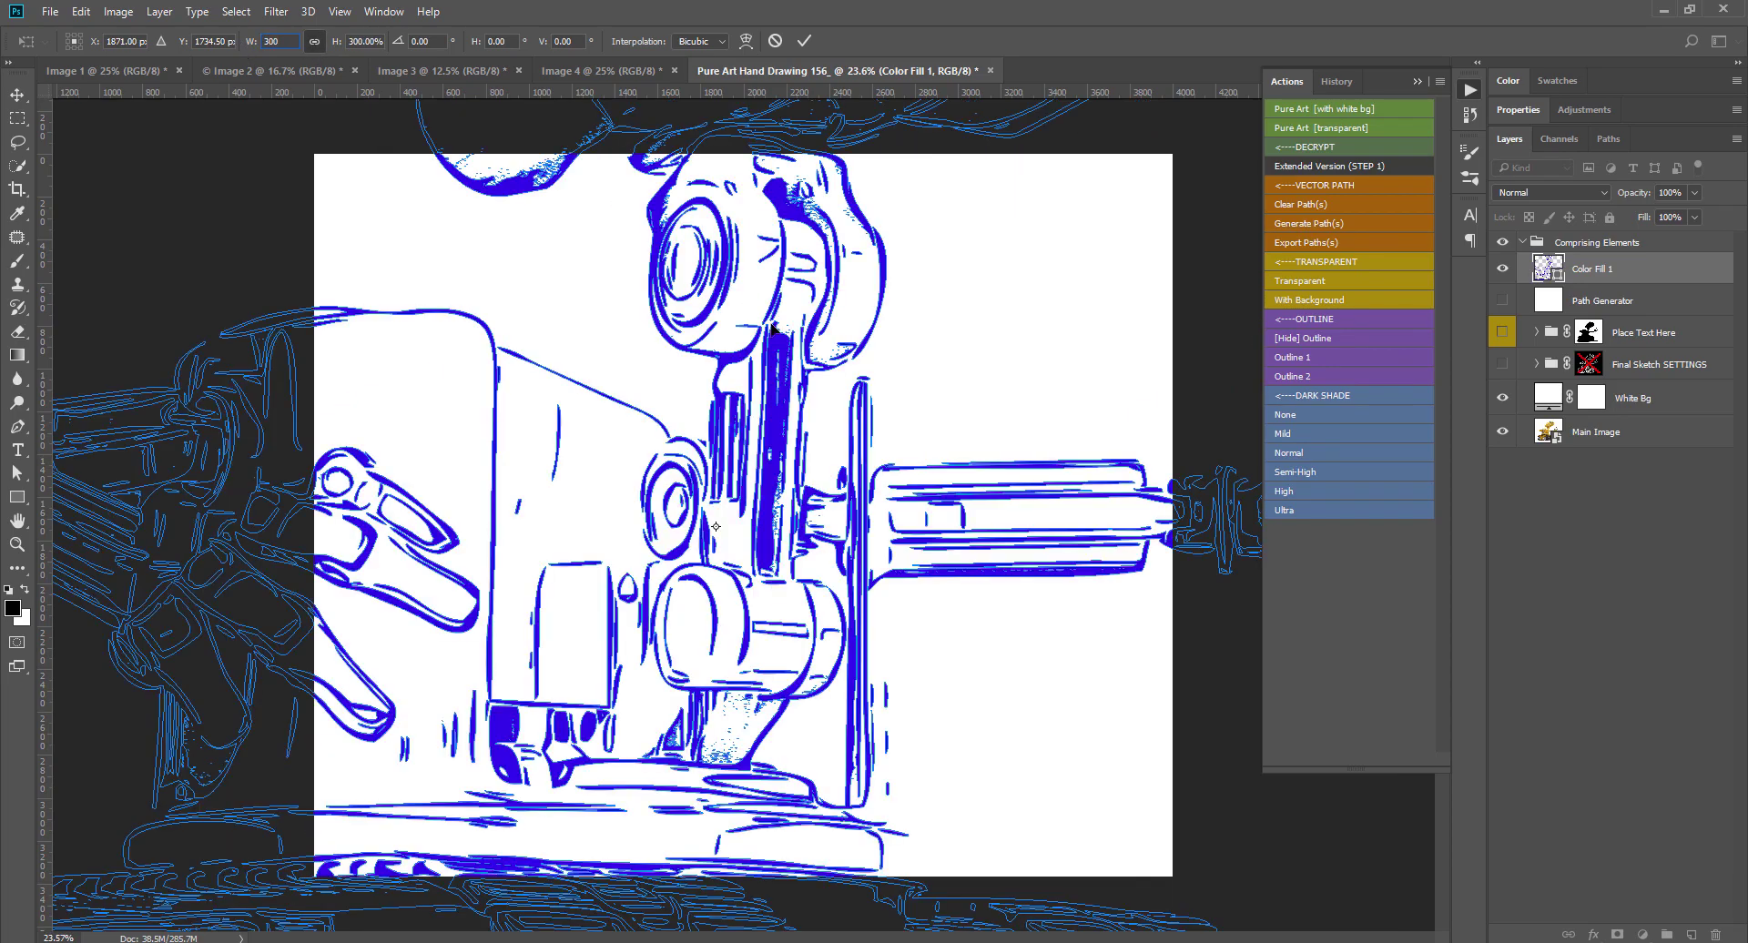
mouse_move(773, 425)
left_mouse_down()
mouse_move(781, 678)
mouse_move(799, 636)
mouse_move(938, 517)
mouse_move(1233, 475)
mouse_move(644, 546)
mouse_move(694, 579)
mouse_move(701, 856)
left_mouse_up()
left_click_drag(510, 537, 694, 557)
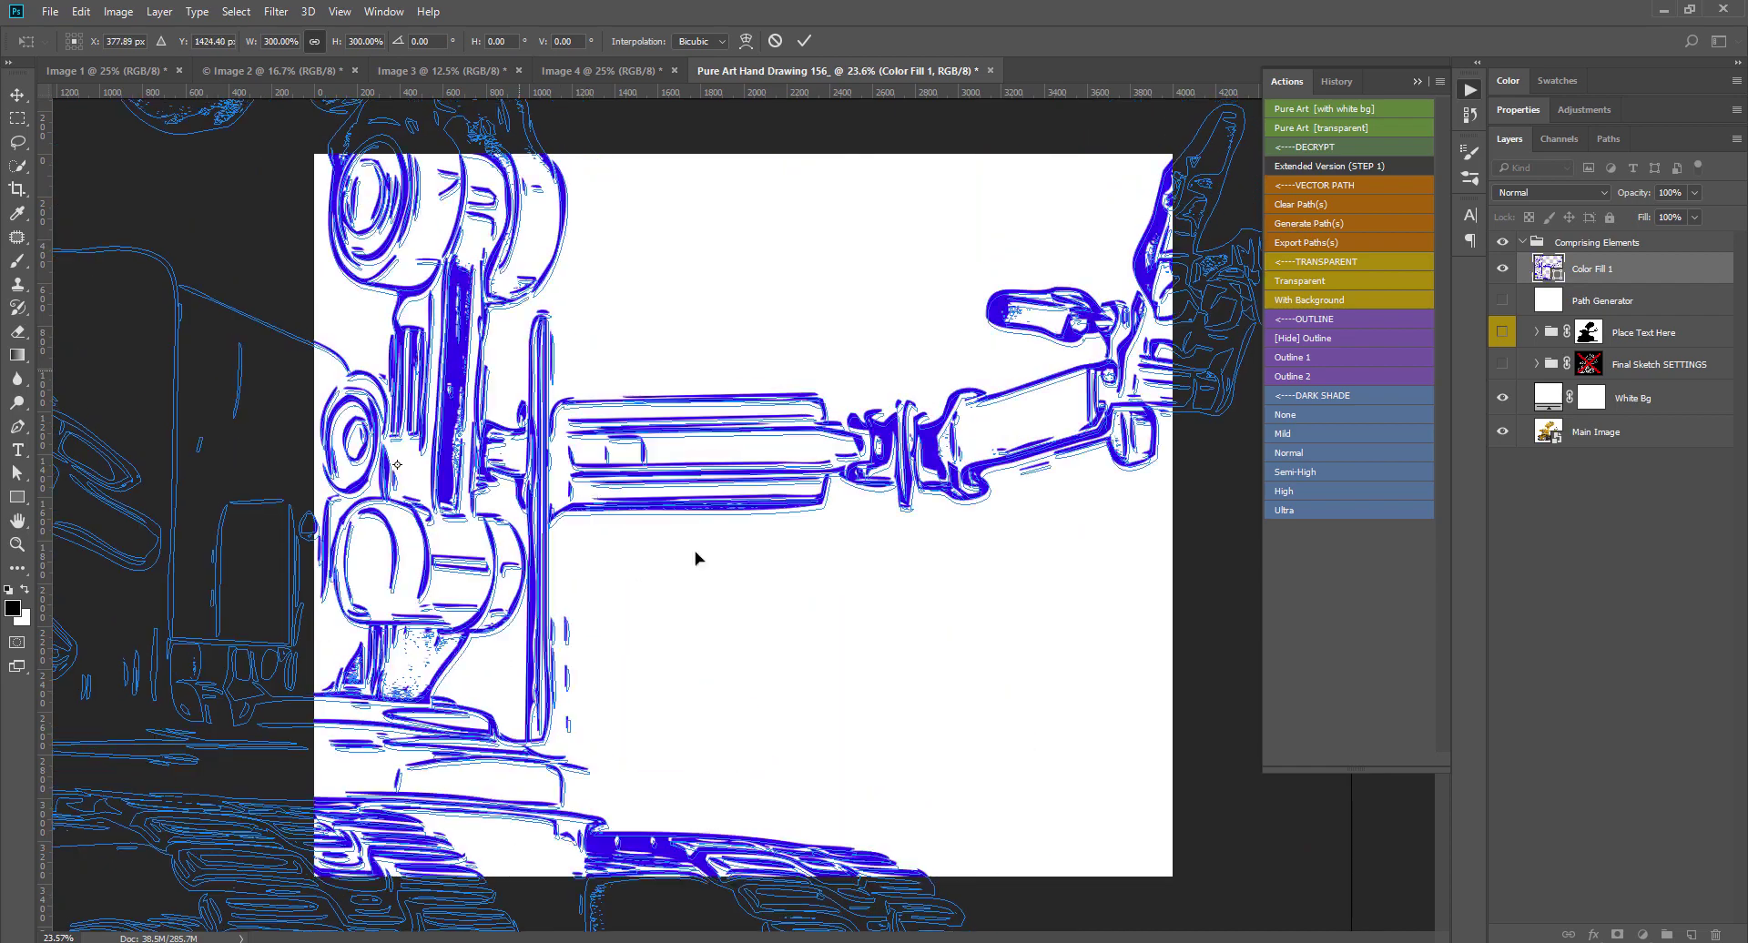
Cancel the transform, remove Color Fill 1 via its action, and inspect the generated paths.
left_click(774, 40)
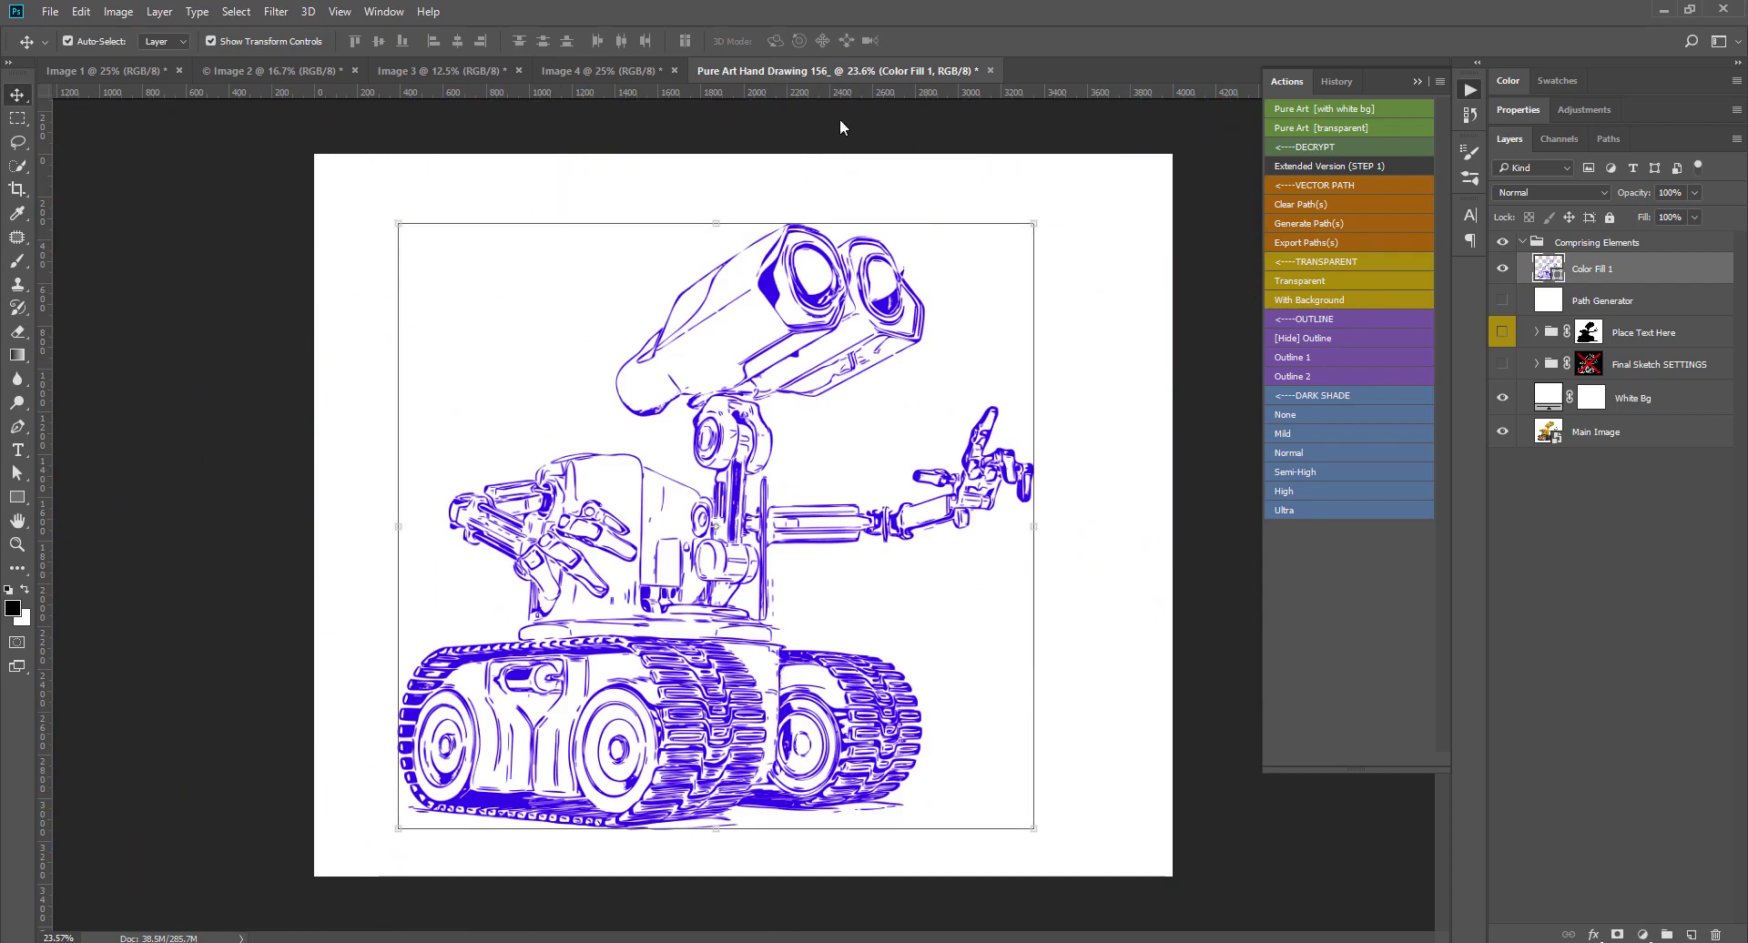
left_click(1283, 414)
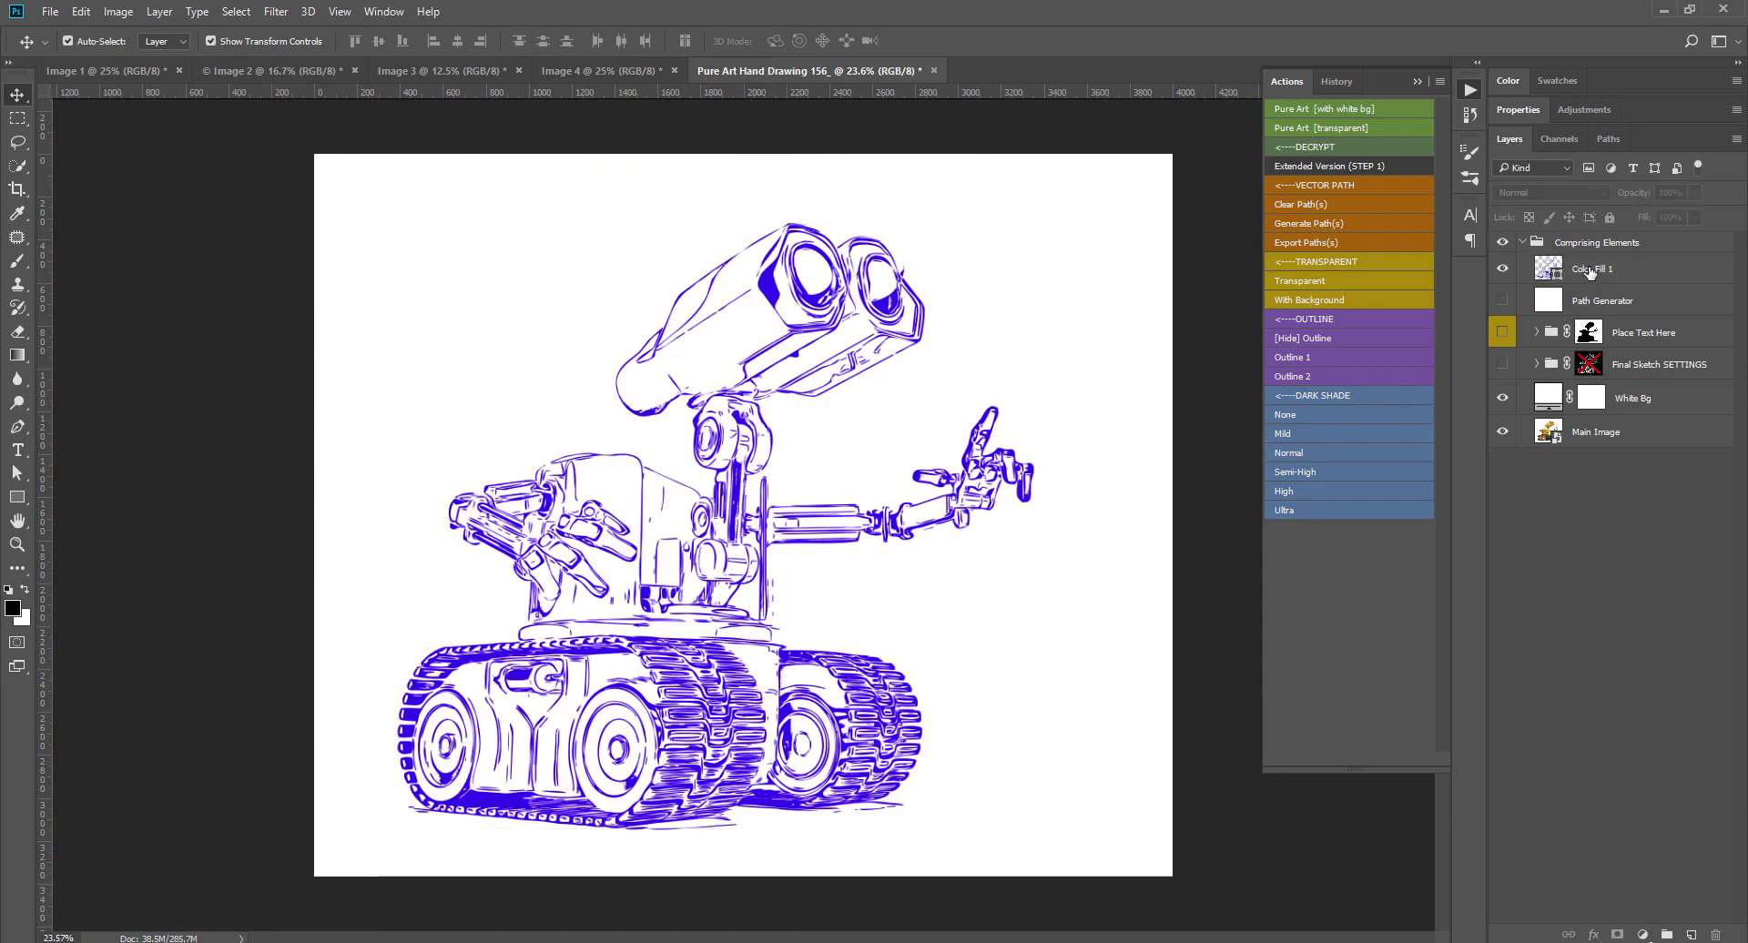
left_click(1597, 135)
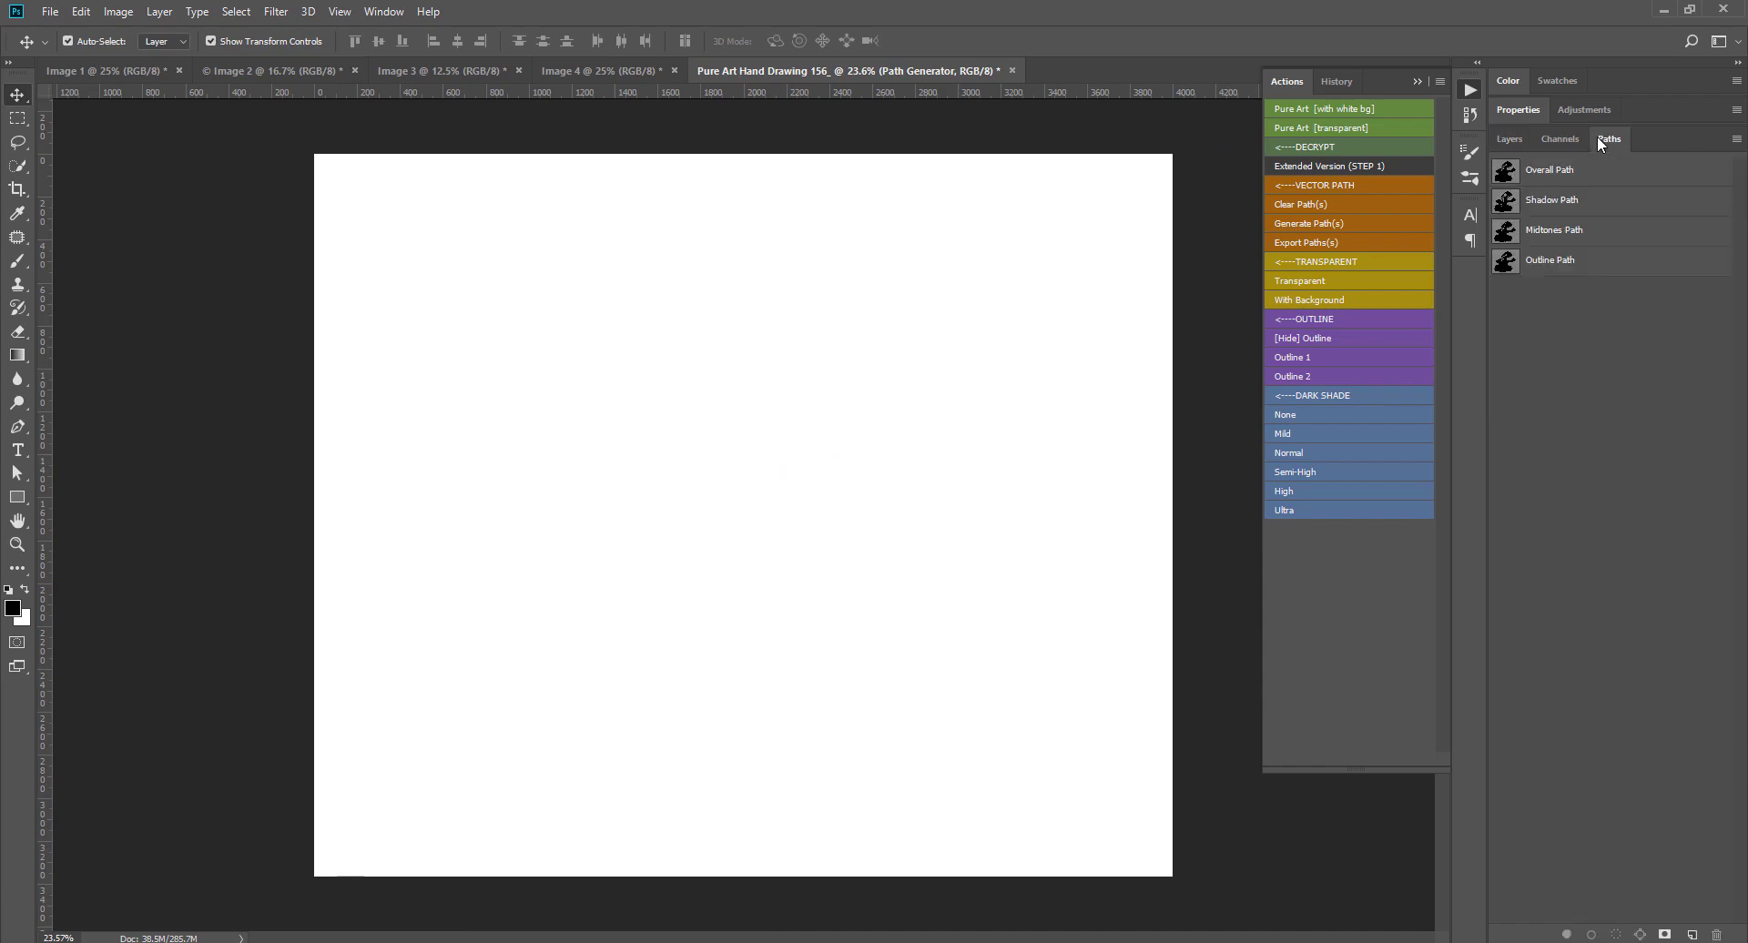
left_click(1567, 171)
left_click(1560, 230)
left_click(1562, 264)
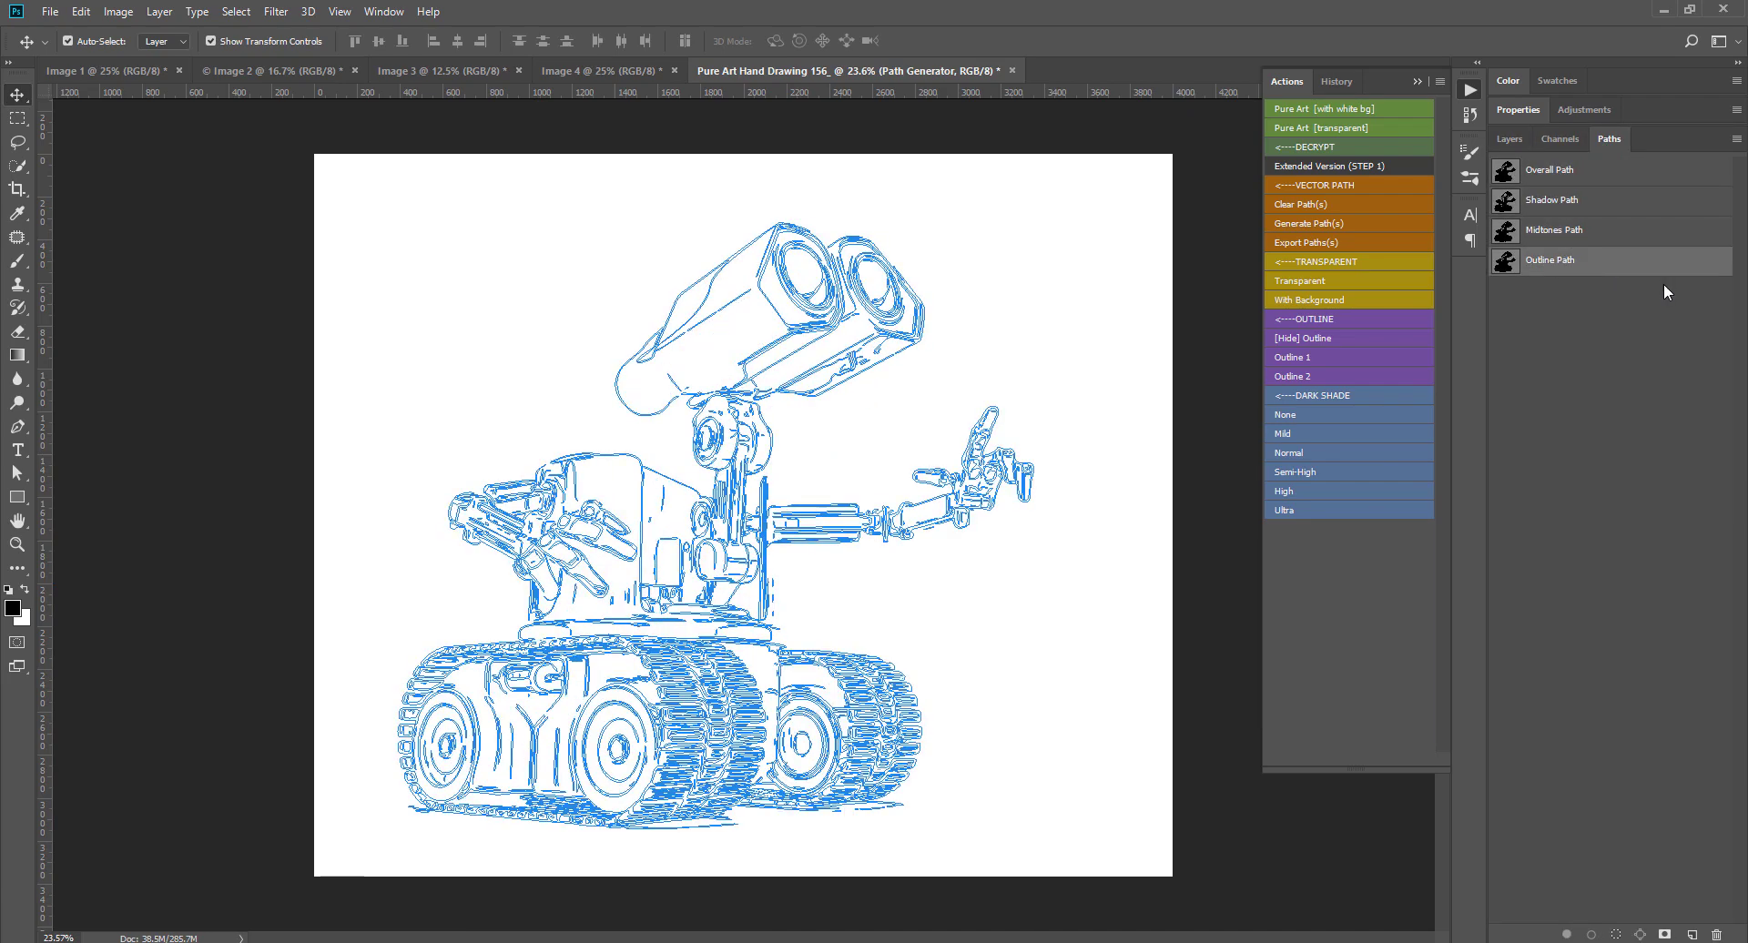
Clear the generated paths and make Final Sketch visible again.
left_click(1300, 206)
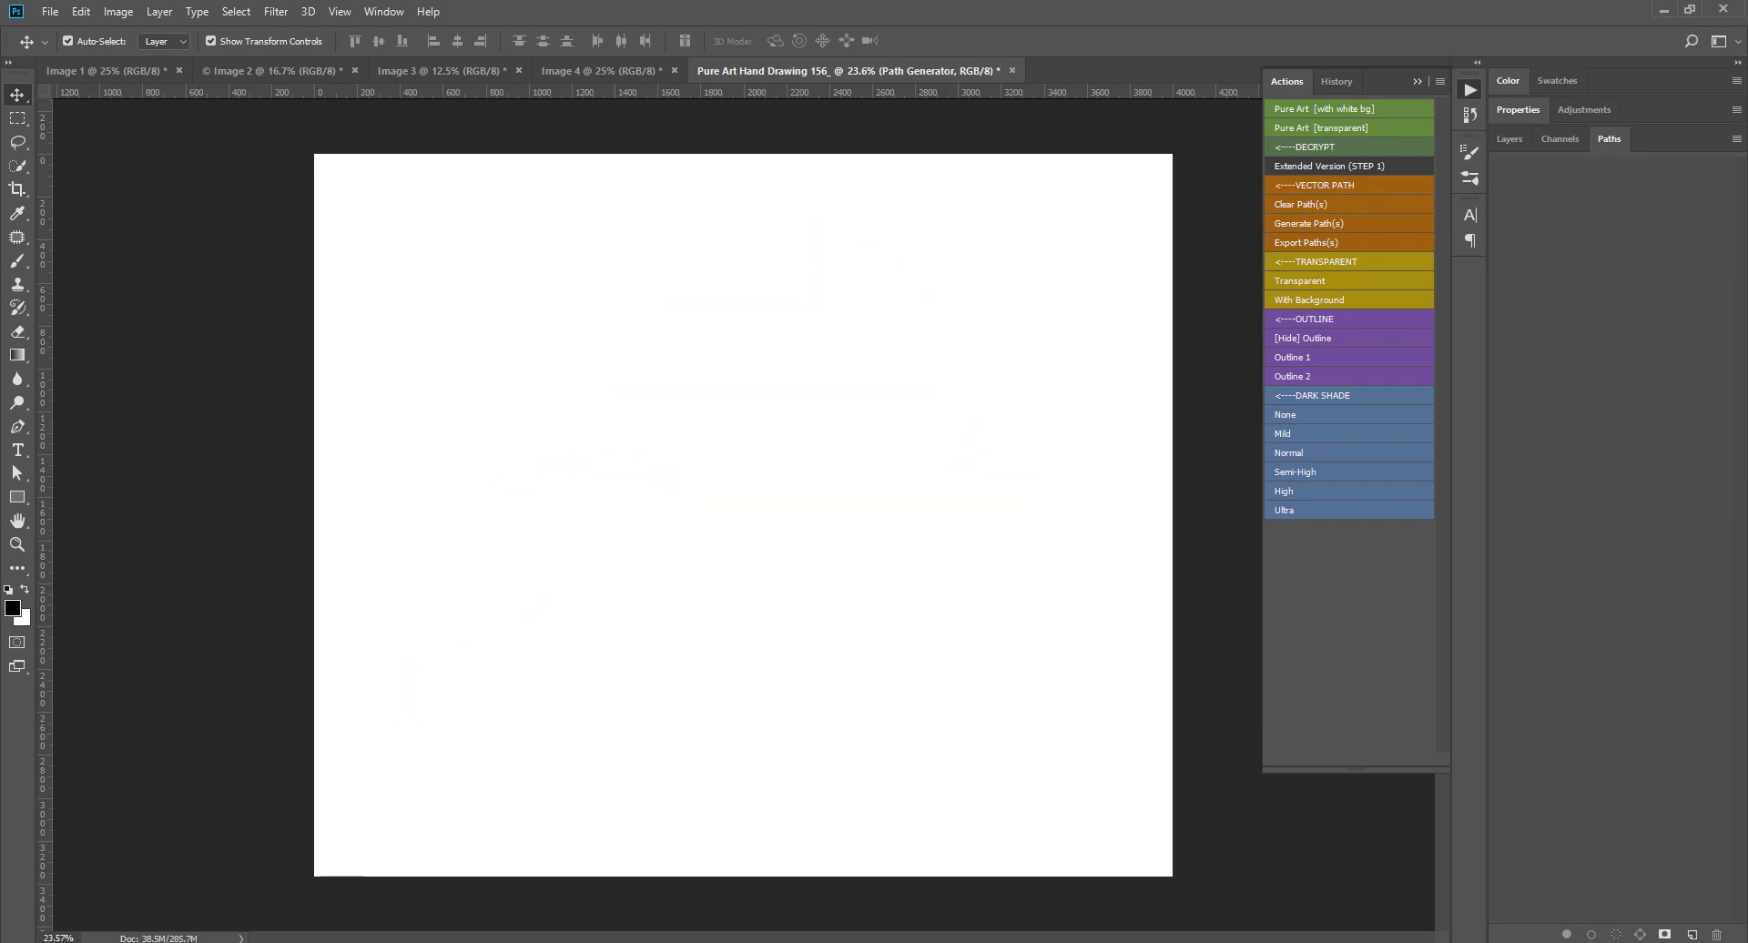
left_click(1501, 321)
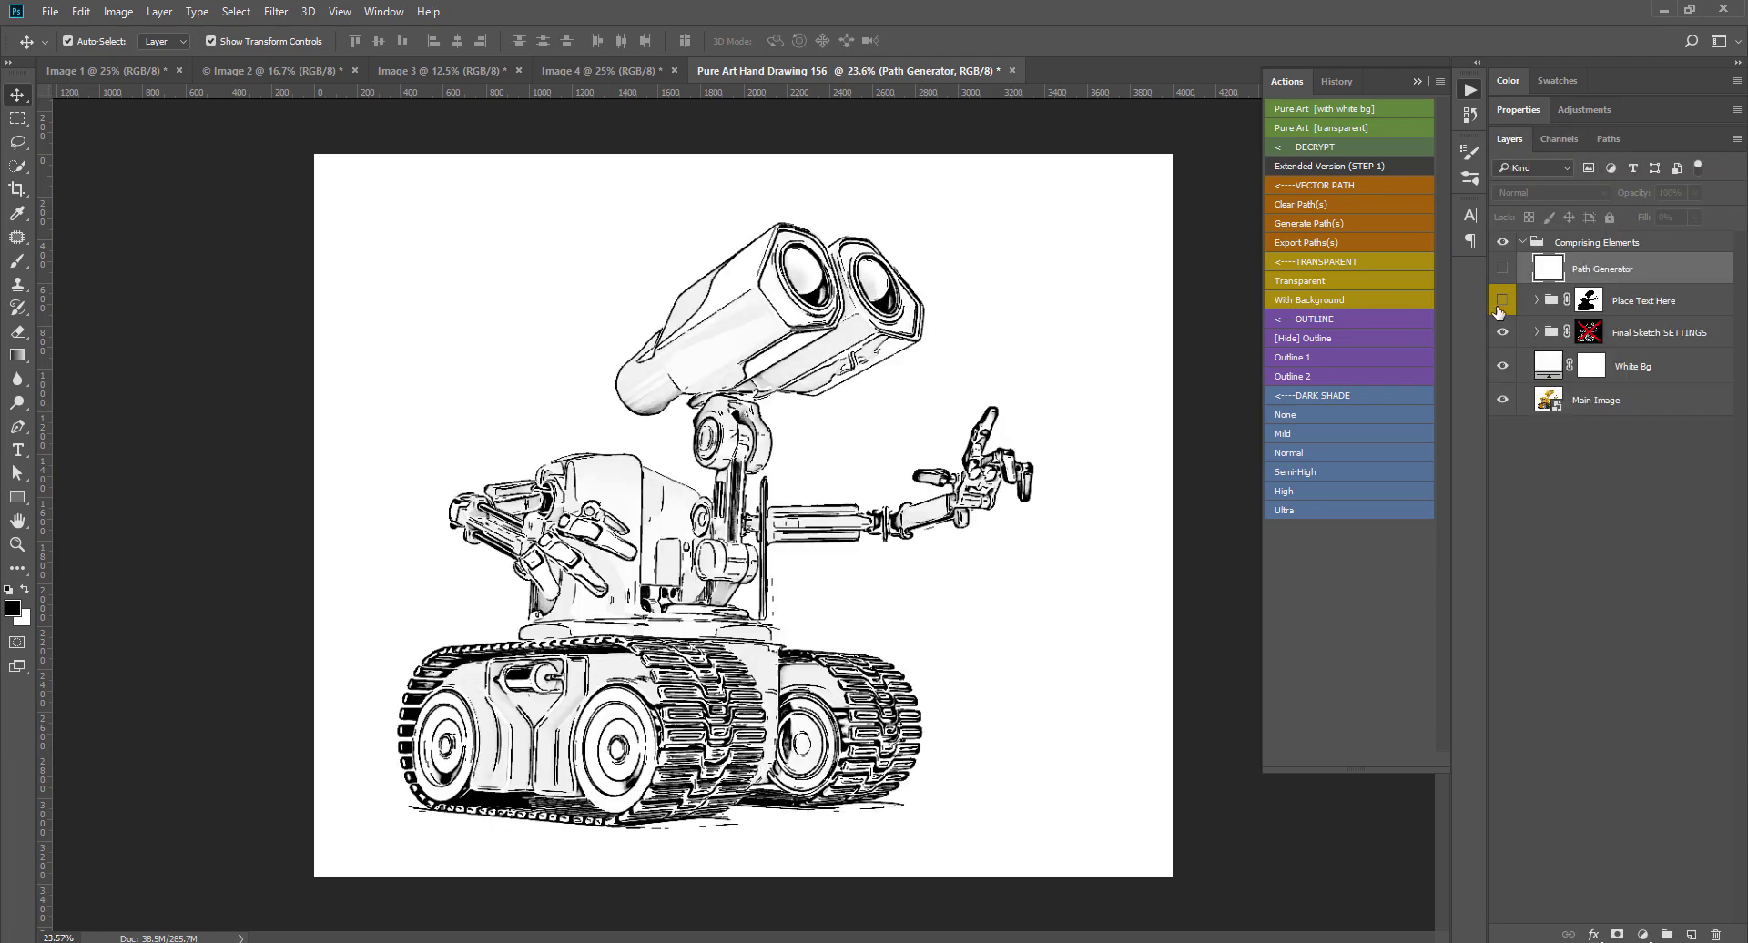
scroll(746, 539, "up", 1)
scroll(743, 538, "up", 1)
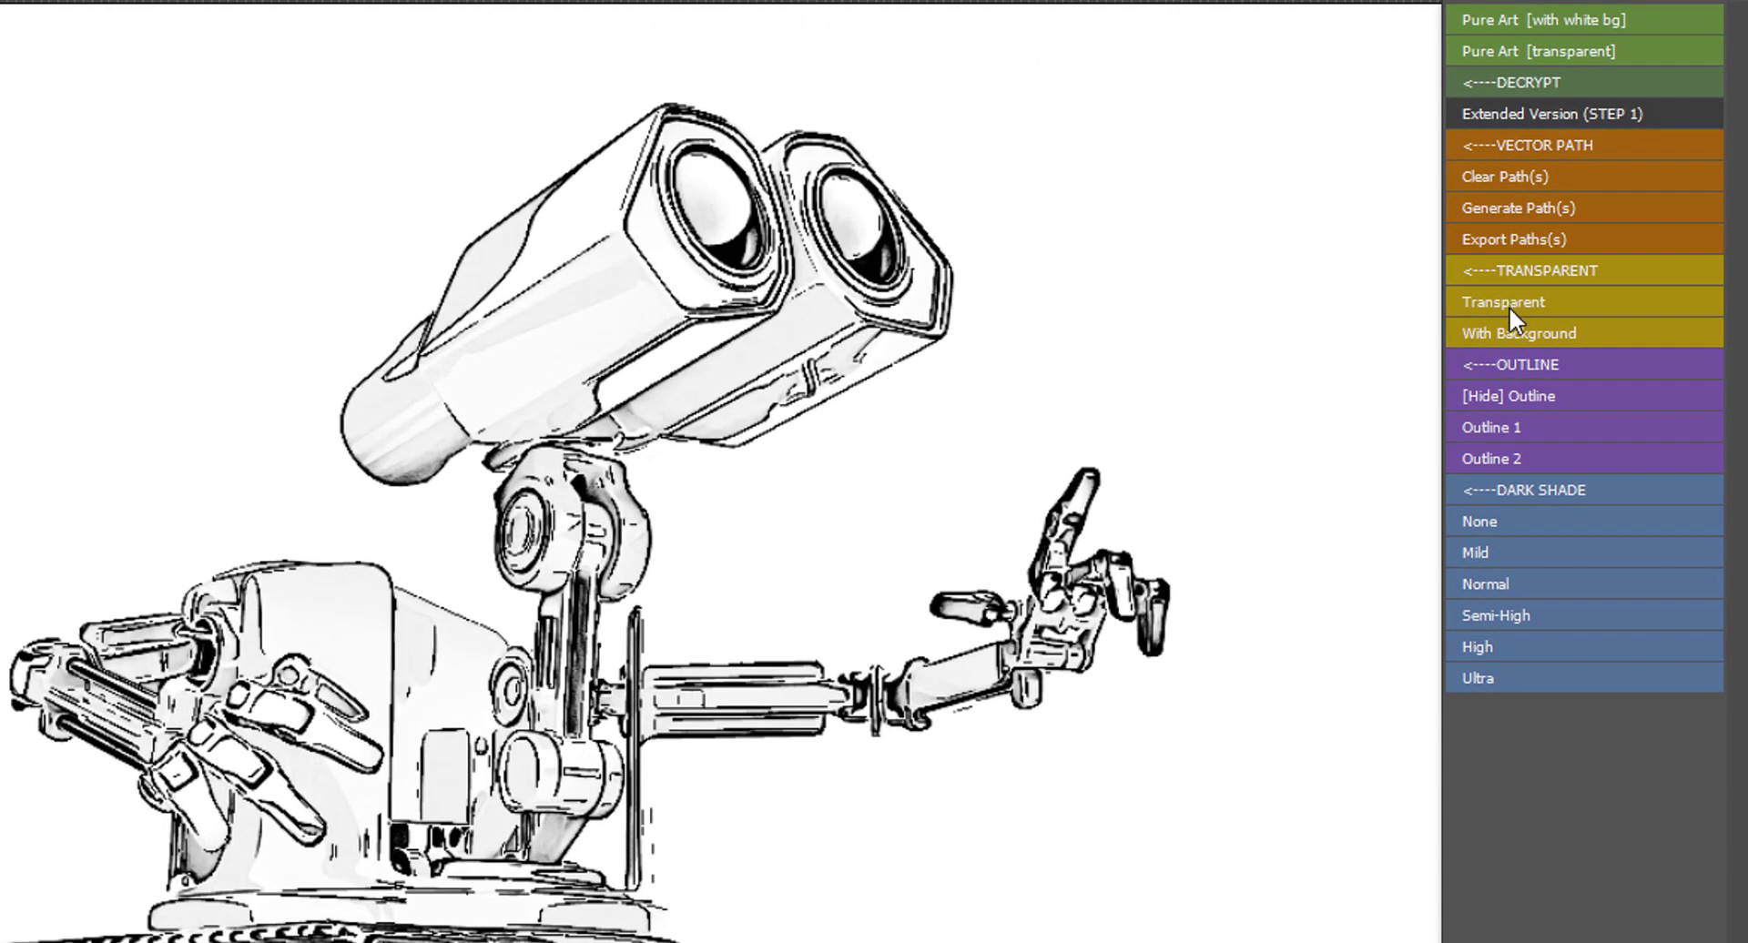
Run the Transparent action to hide the white background.
left_click(1509, 306)
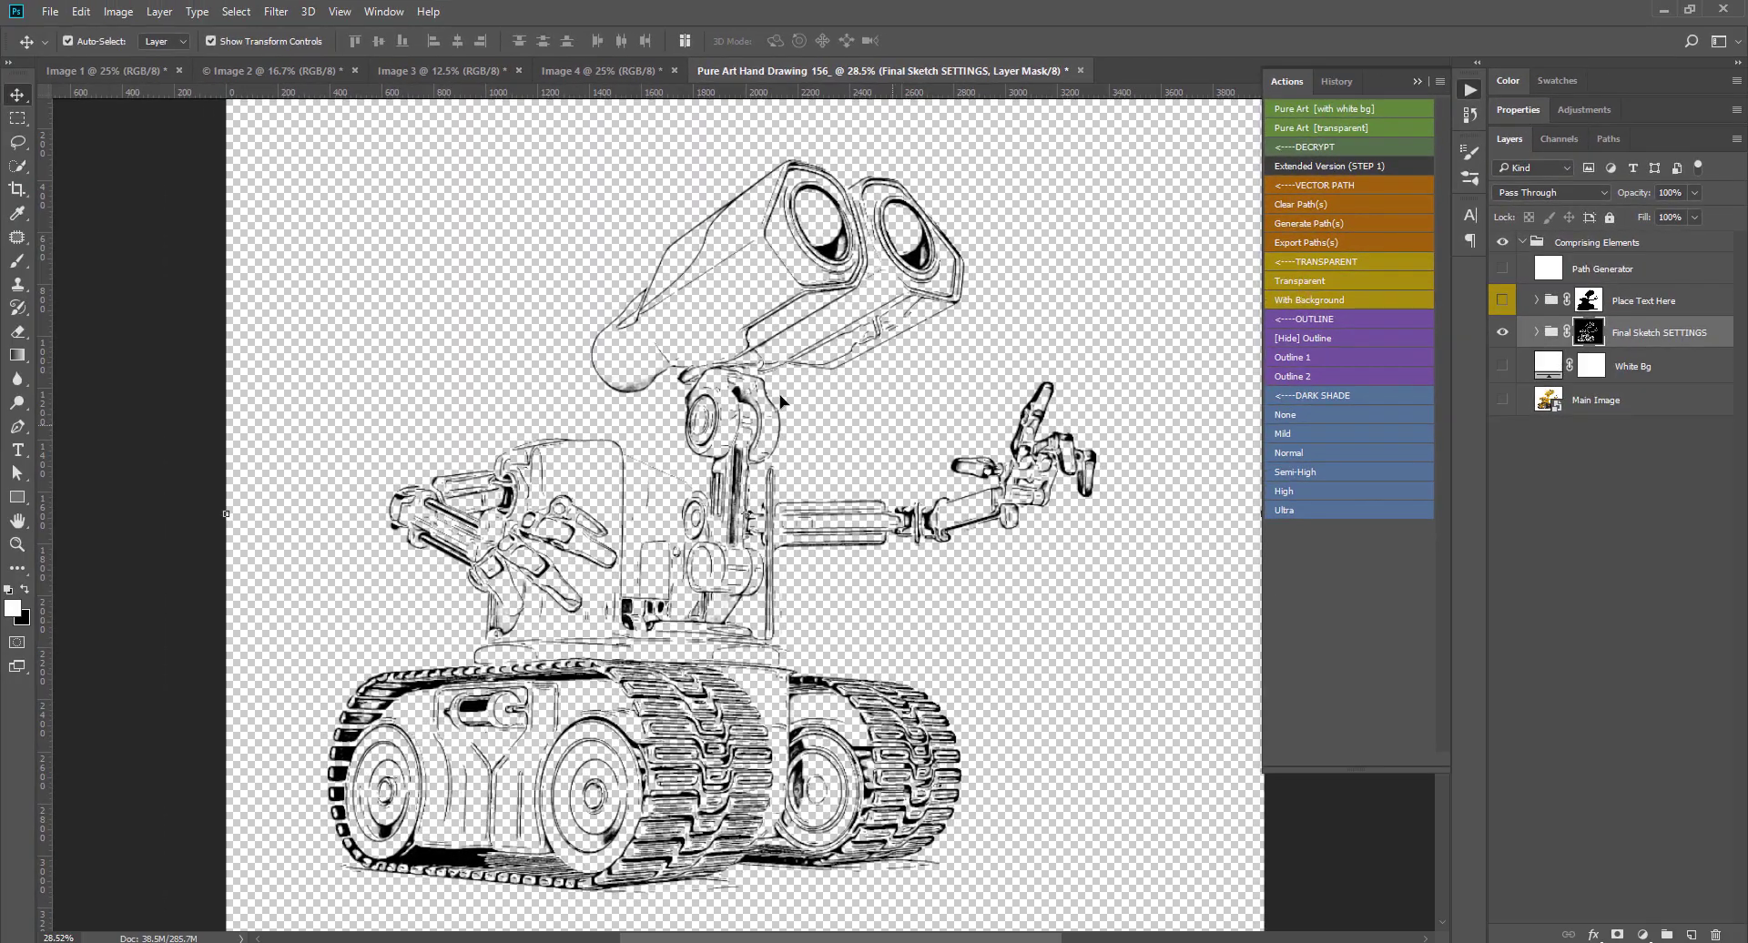
scroll(745, 362, "up", 2)
scroll(728, 419, "up", 2)
scroll(710, 482, "up", 2)
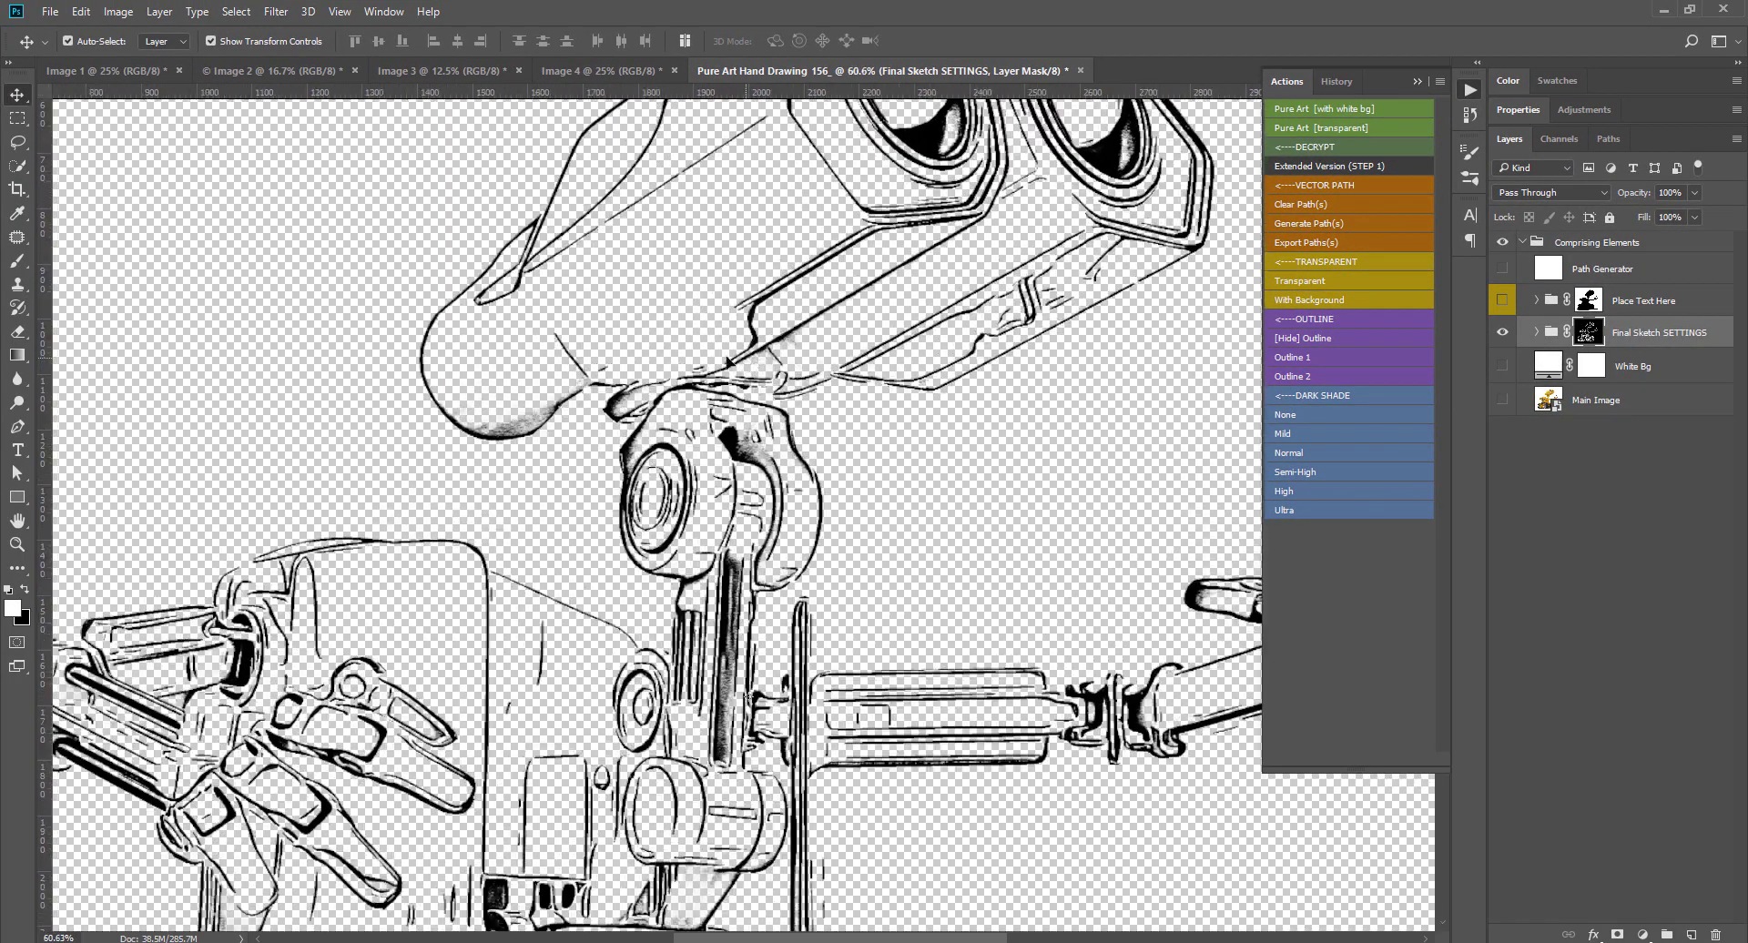
scroll(692, 546, "up", 1)
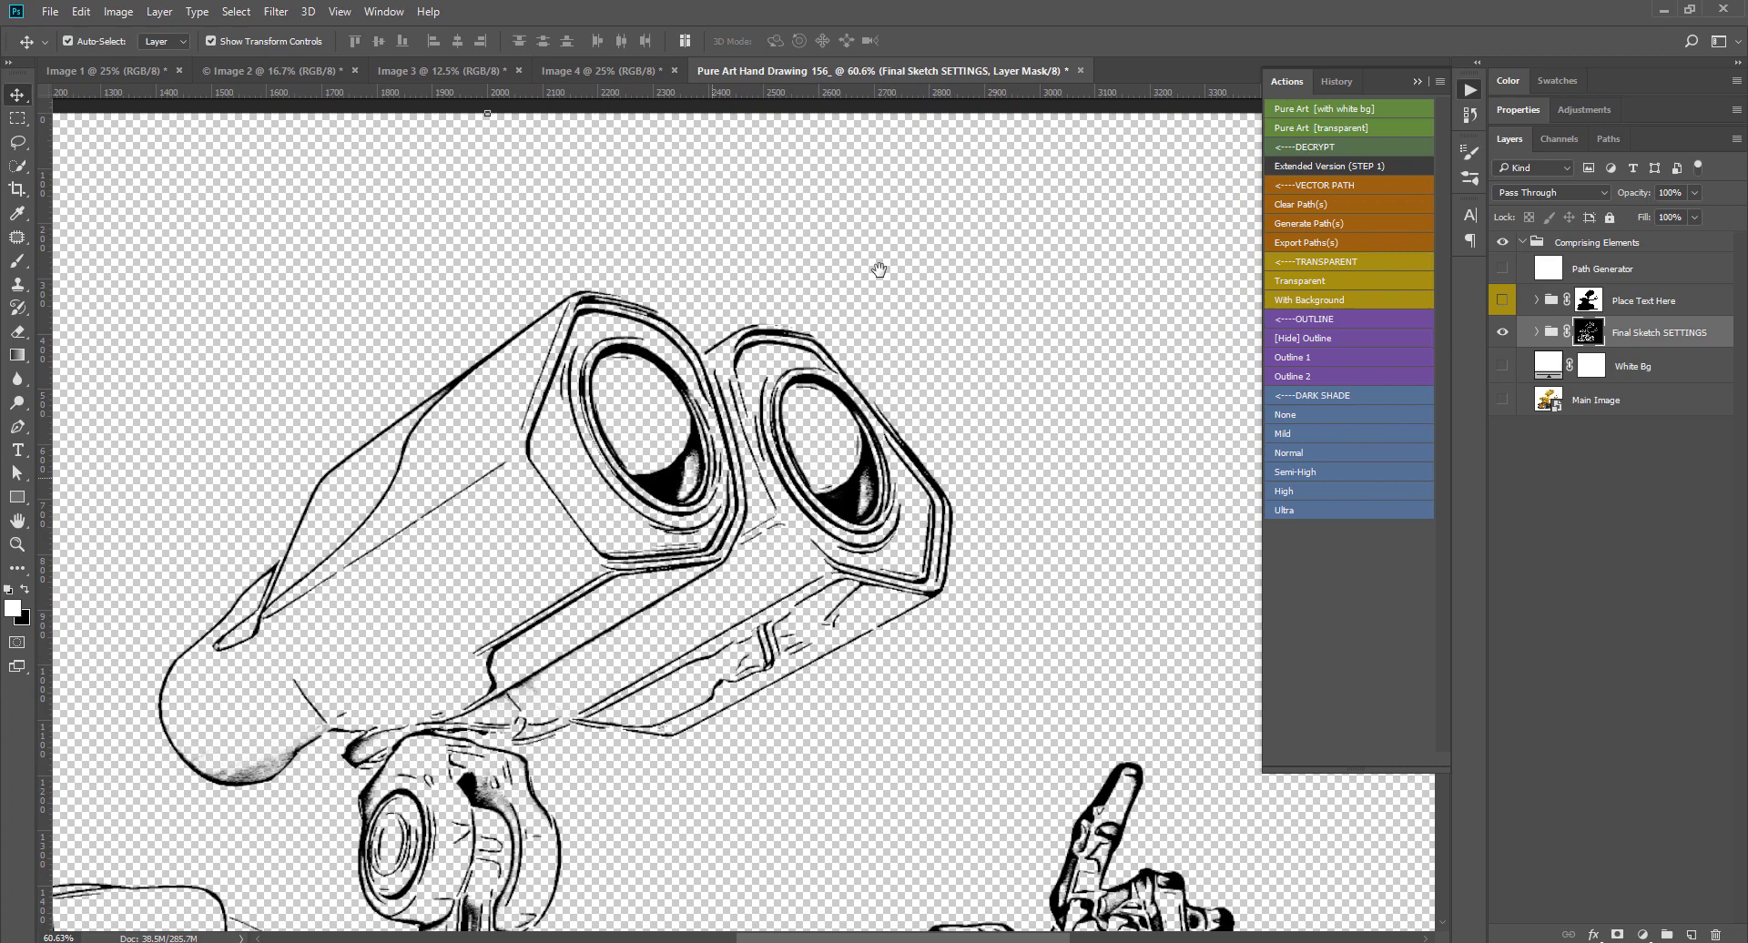
Zoom and pan over the neck, arm, body, wheels and lenses to inspect the line work.
mouse_move(677, 599)
left_mouse_down()
mouse_move(796, 550)
mouse_move(739, 483)
left_mouse_up()
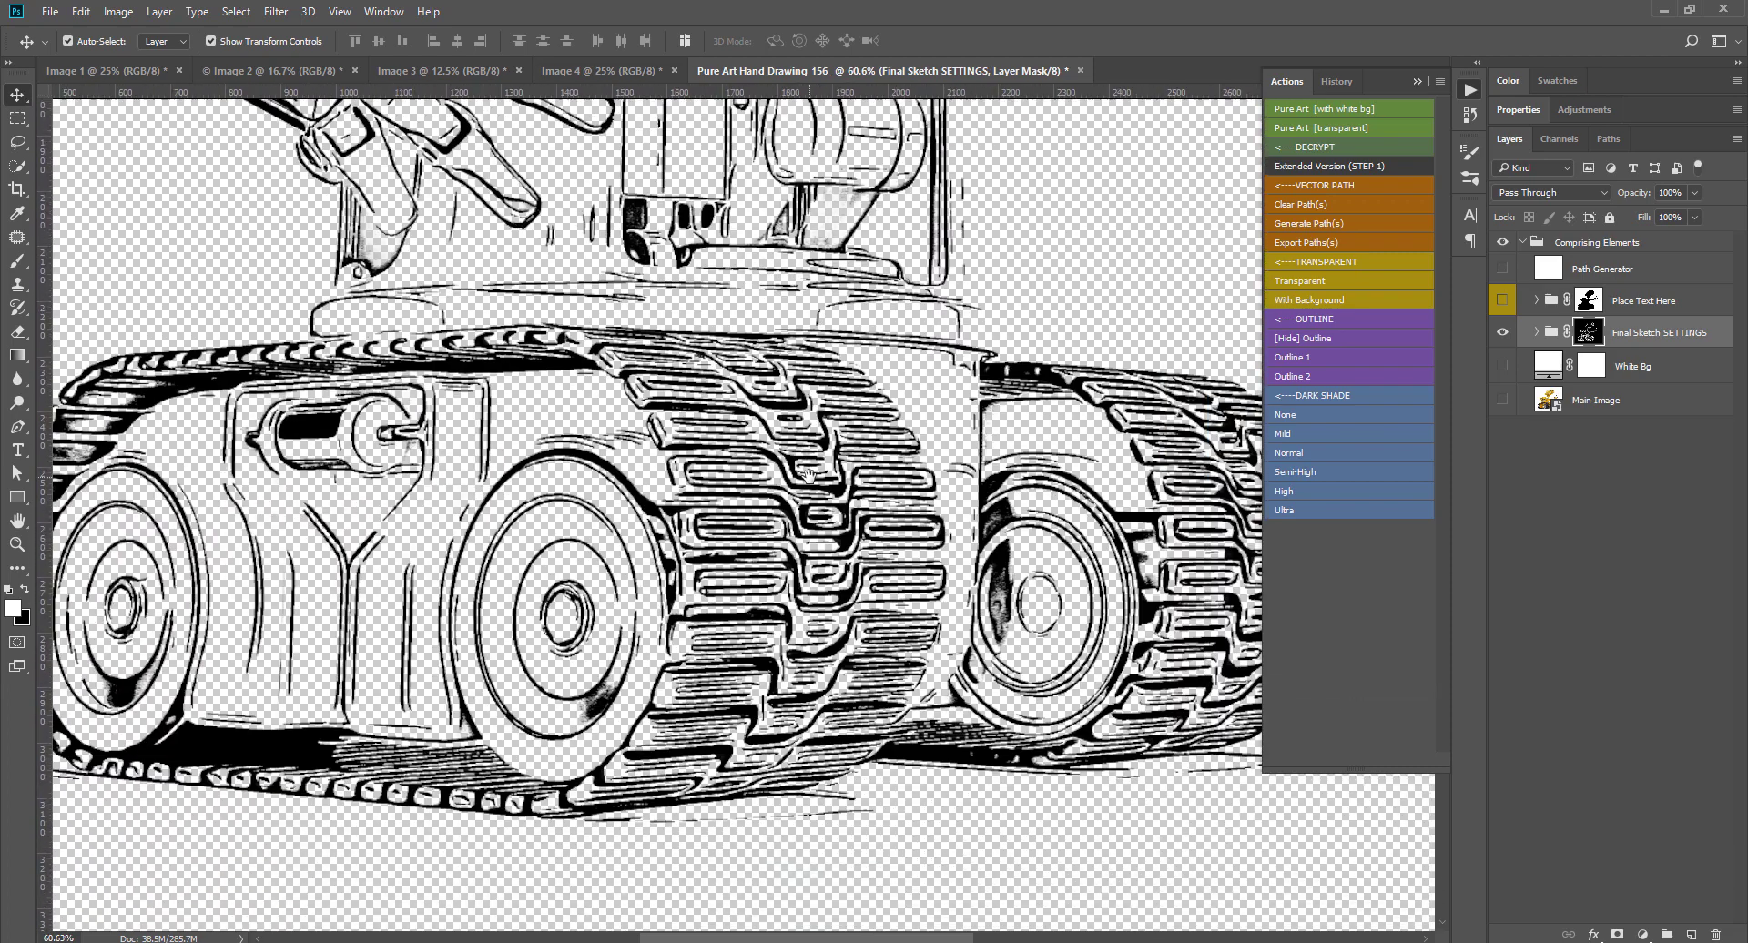
scroll(865, 483, "up", 2)
scroll(938, 481, "up", 2)
scroll(962, 480, "up", 1)
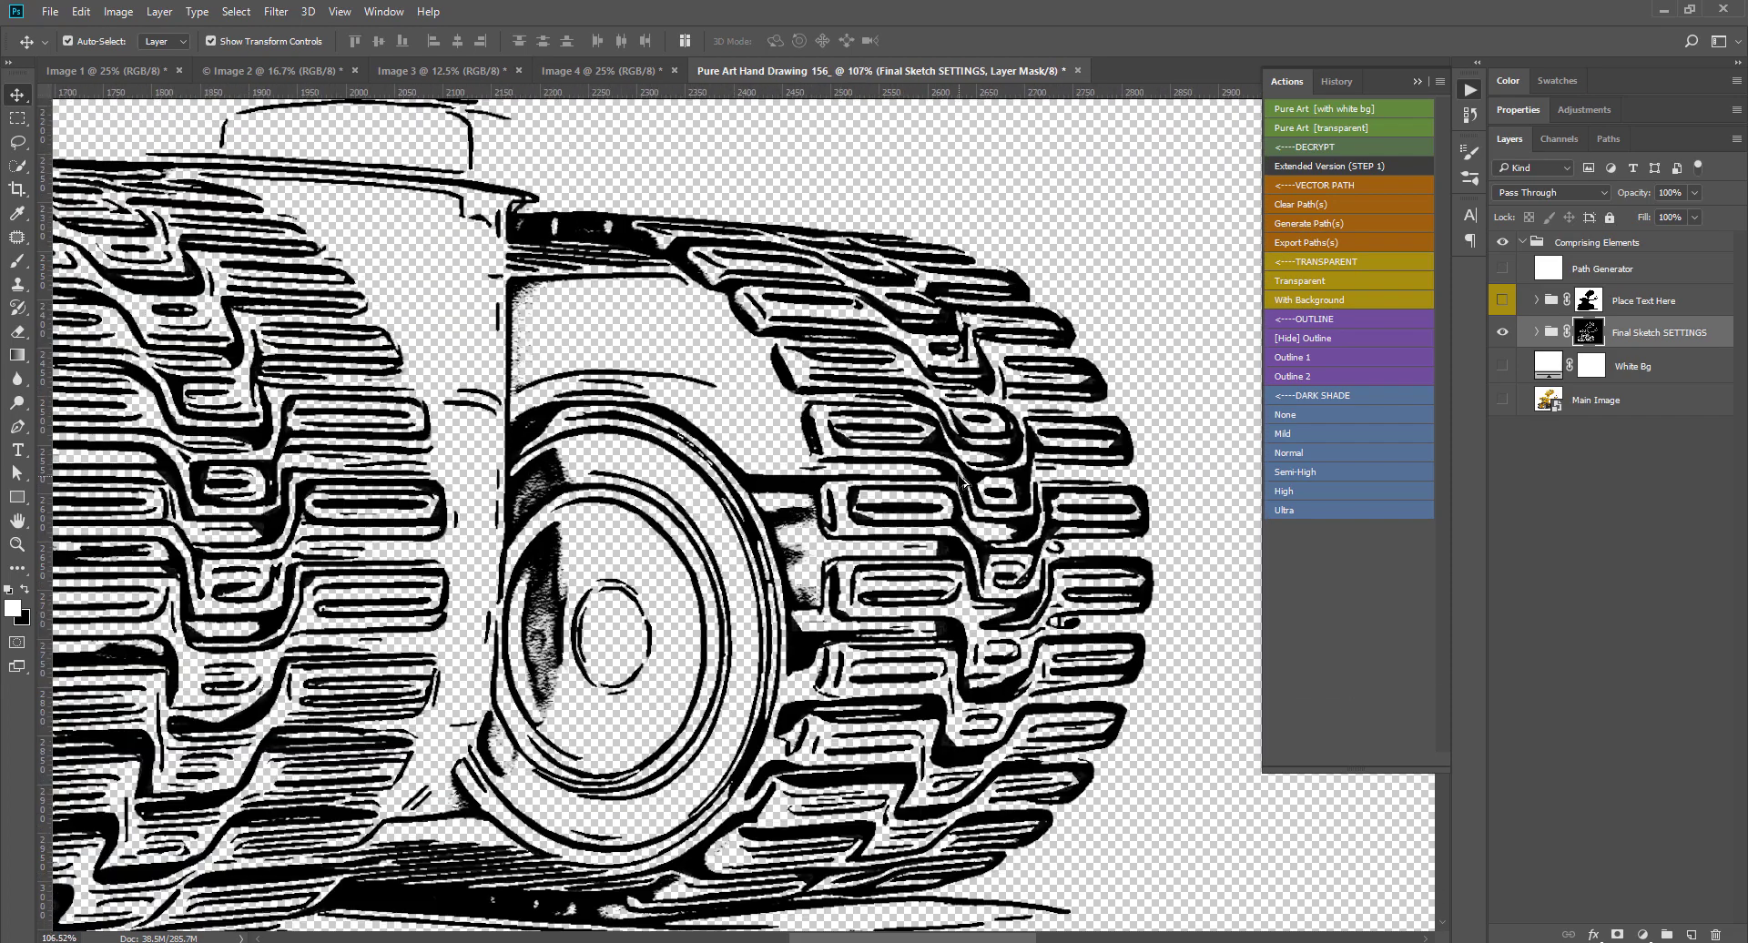
mouse_move(550, 382)
left_mouse_down()
mouse_move(823, 500)
mouse_move(440, 319)
mouse_move(826, 467)
mouse_move(739, 664)
mouse_move(780, 507)
mouse_move(768, 560)
mouse_move(702, 425)
mouse_move(811, 495)
mouse_move(893, 429)
mouse_move(628, 503)
mouse_move(639, 476)
left_mouse_up()
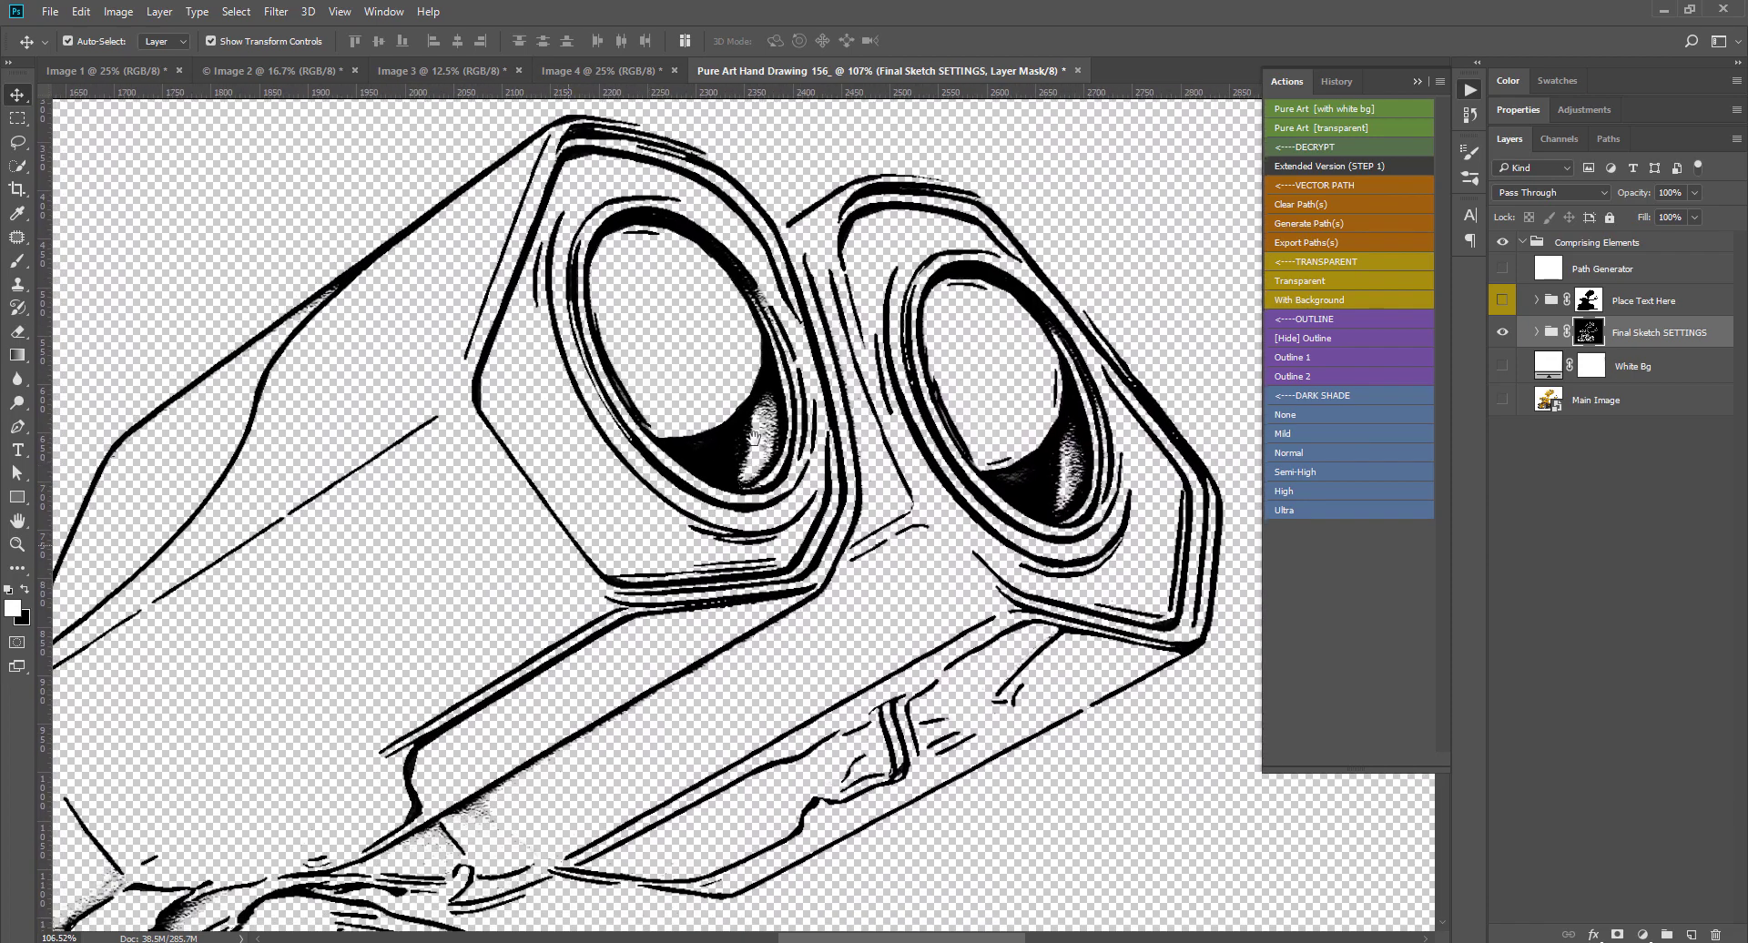
mouse_move(754, 437)
left_mouse_down()
mouse_move(999, 237)
mouse_move(846, 455)
left_mouse_up()
scroll(731, 538, "down", 1)
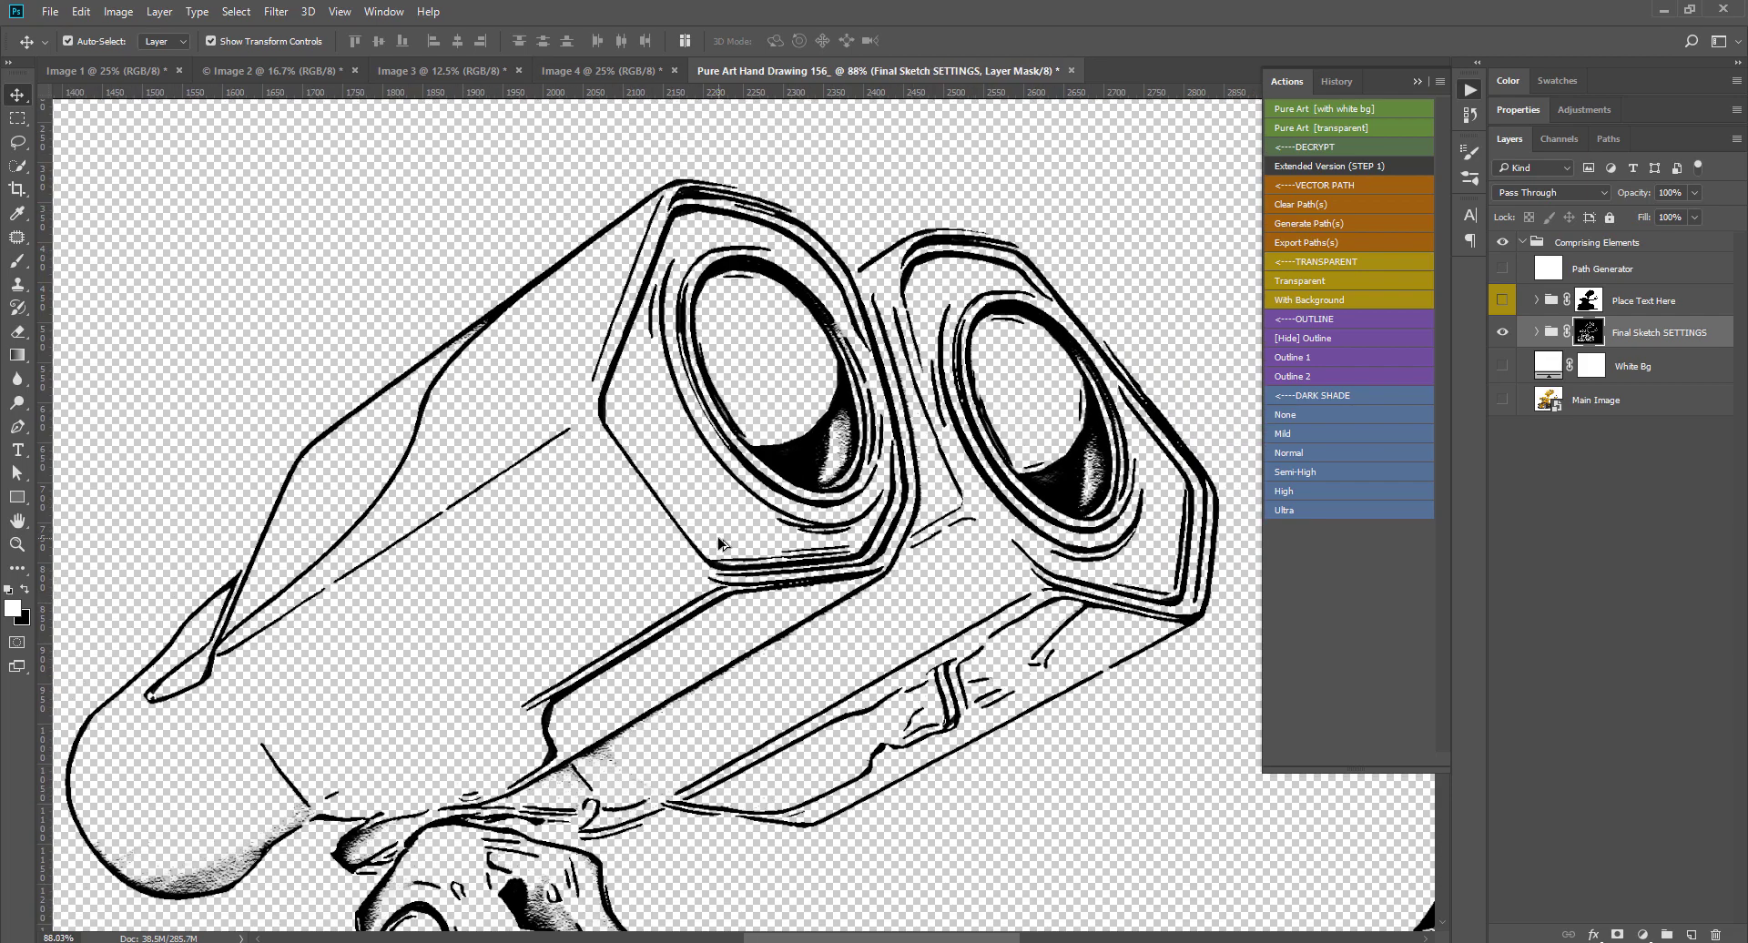
scroll(731, 538, "down", 2)
scroll(733, 535, "down", 2)
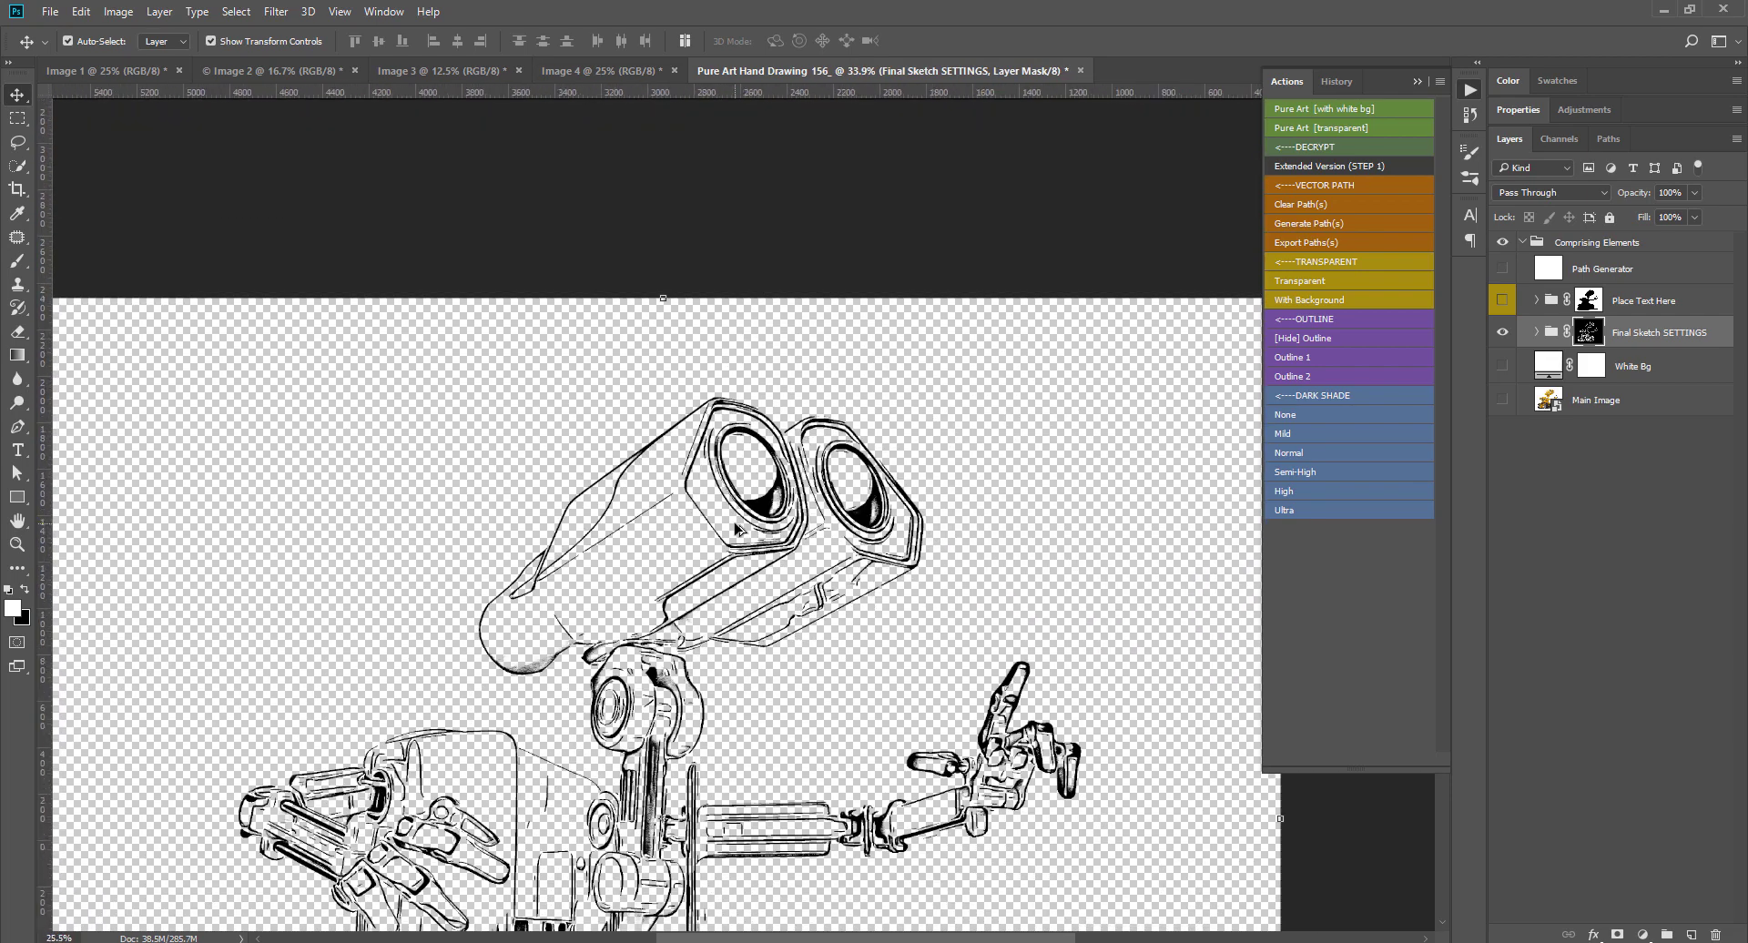
scroll(738, 529, "down", 1)
scroll(740, 528, "up", 1)
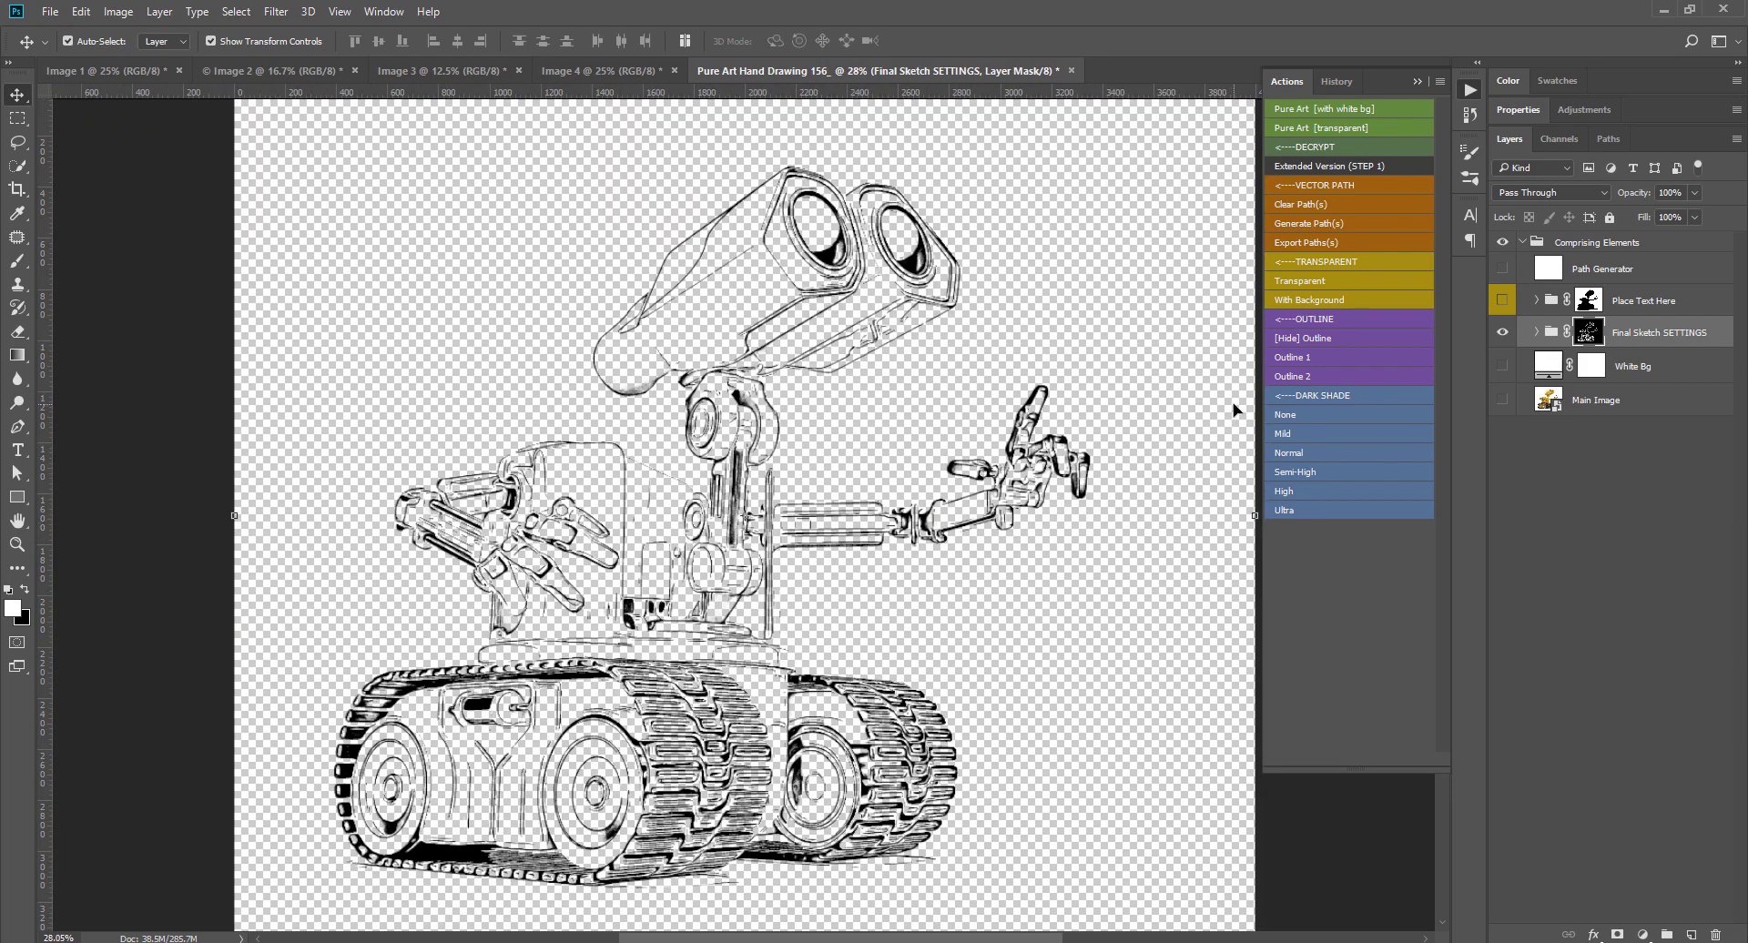
Run With Background and show the Place Text Here group.
left_click(1329, 299)
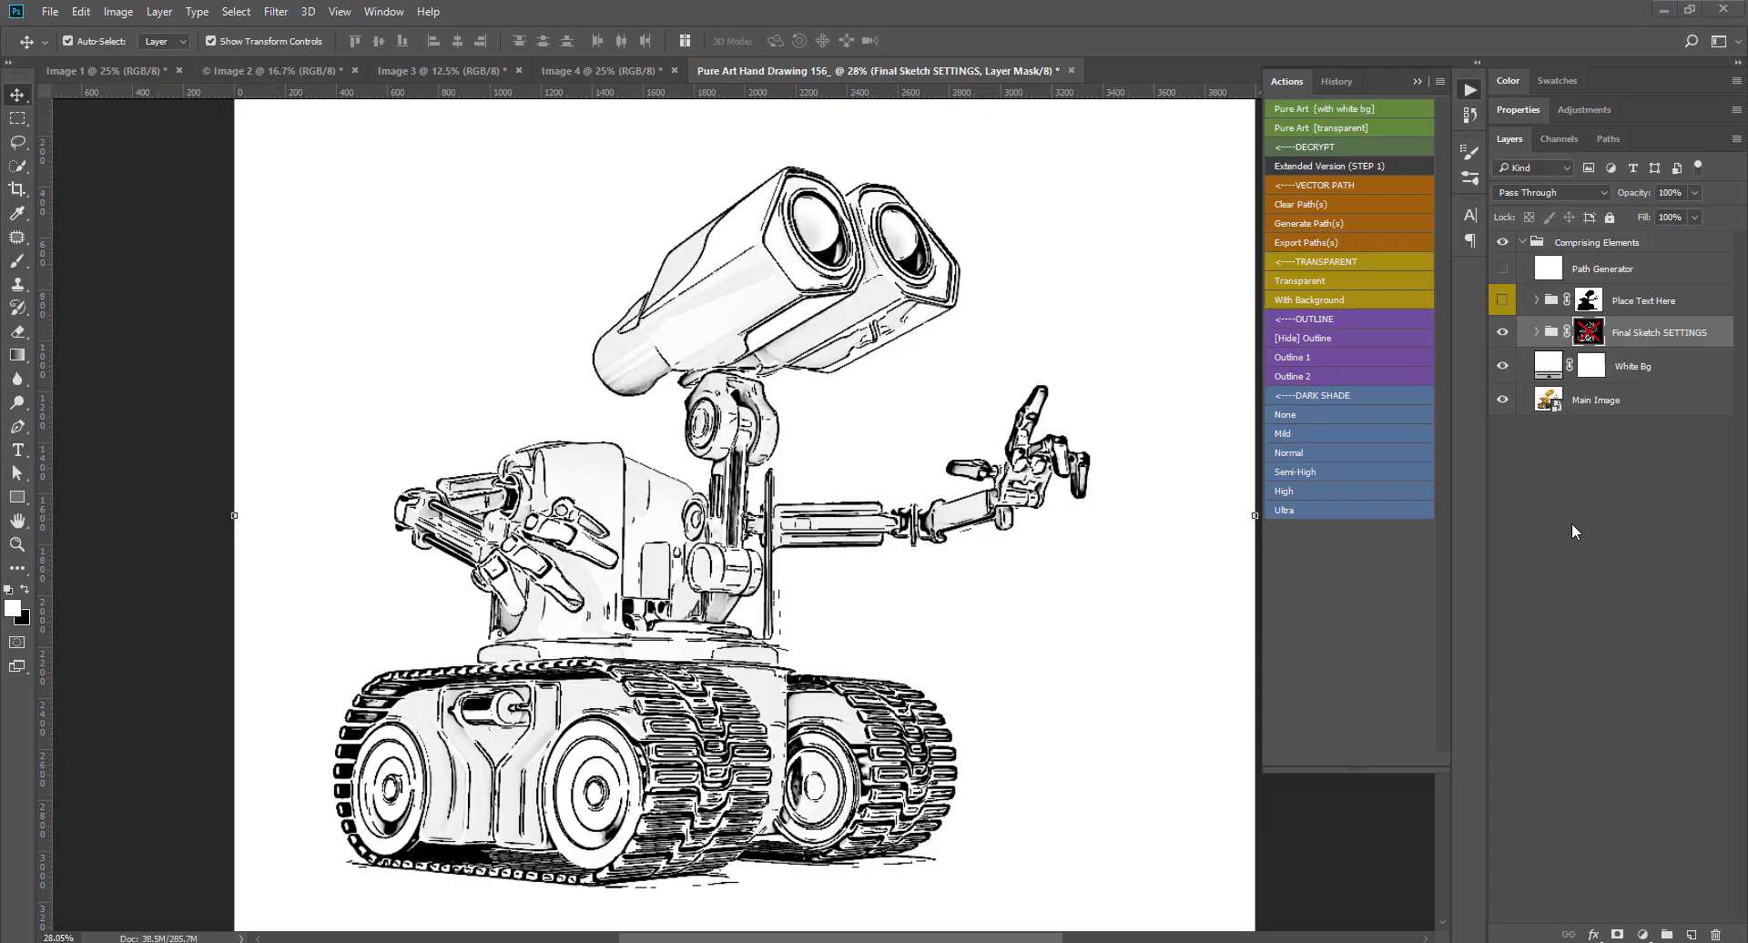
left_click(1628, 301)
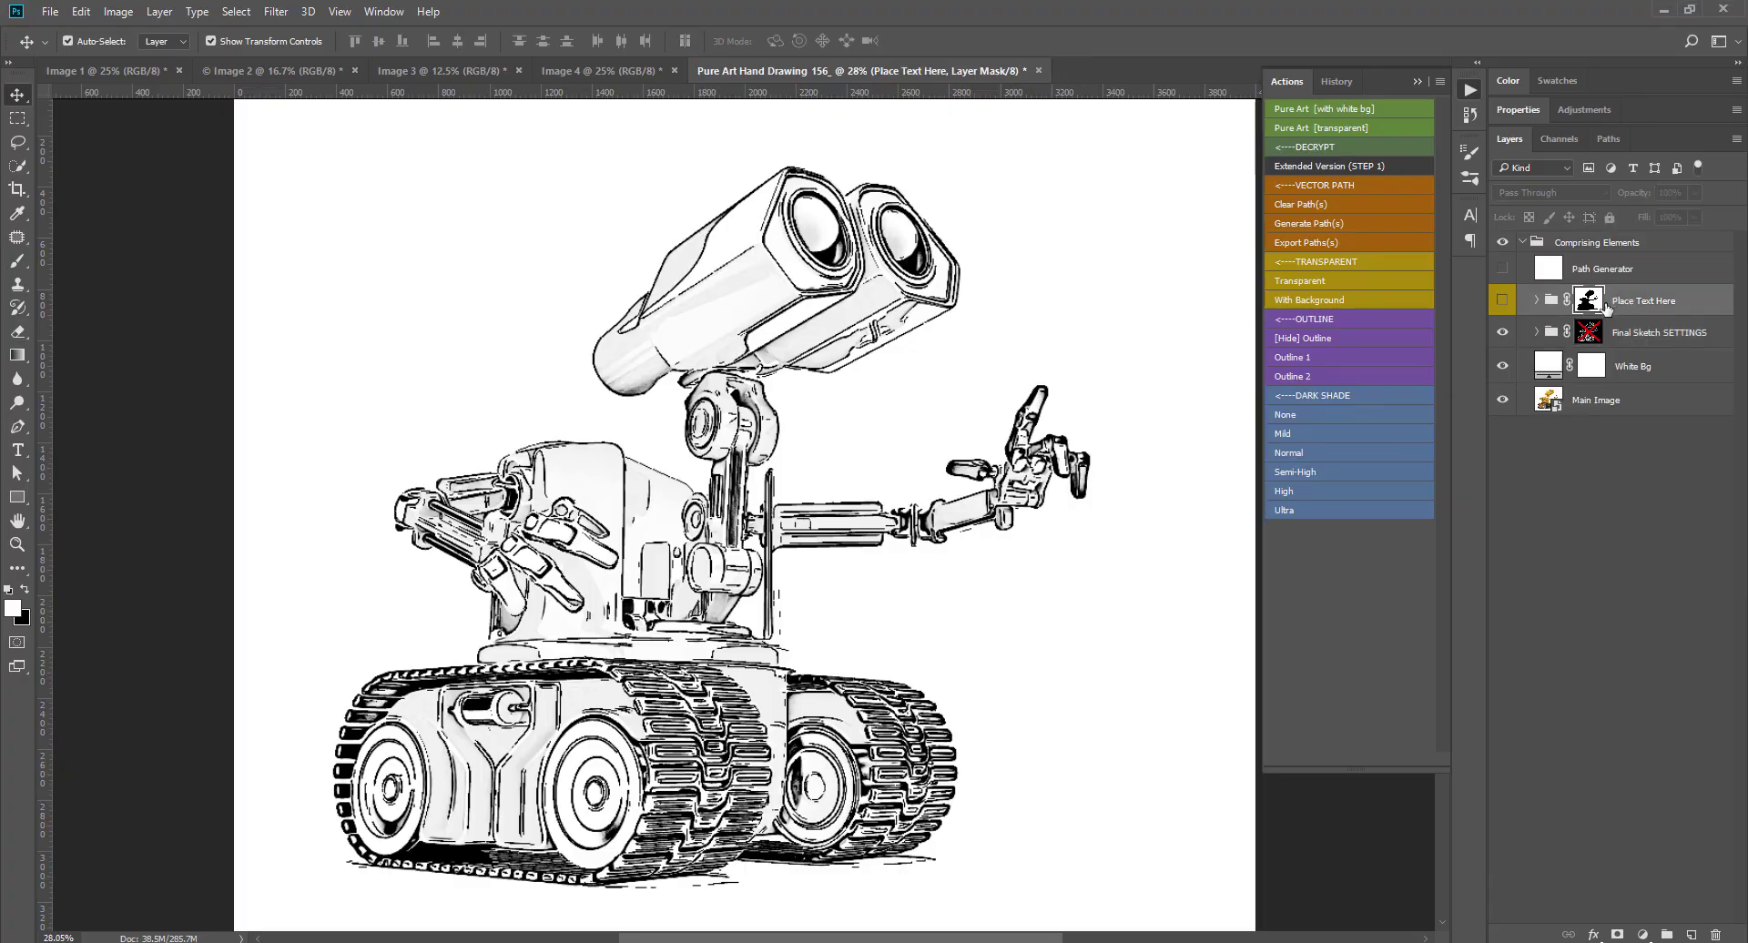
left_click(1502, 300)
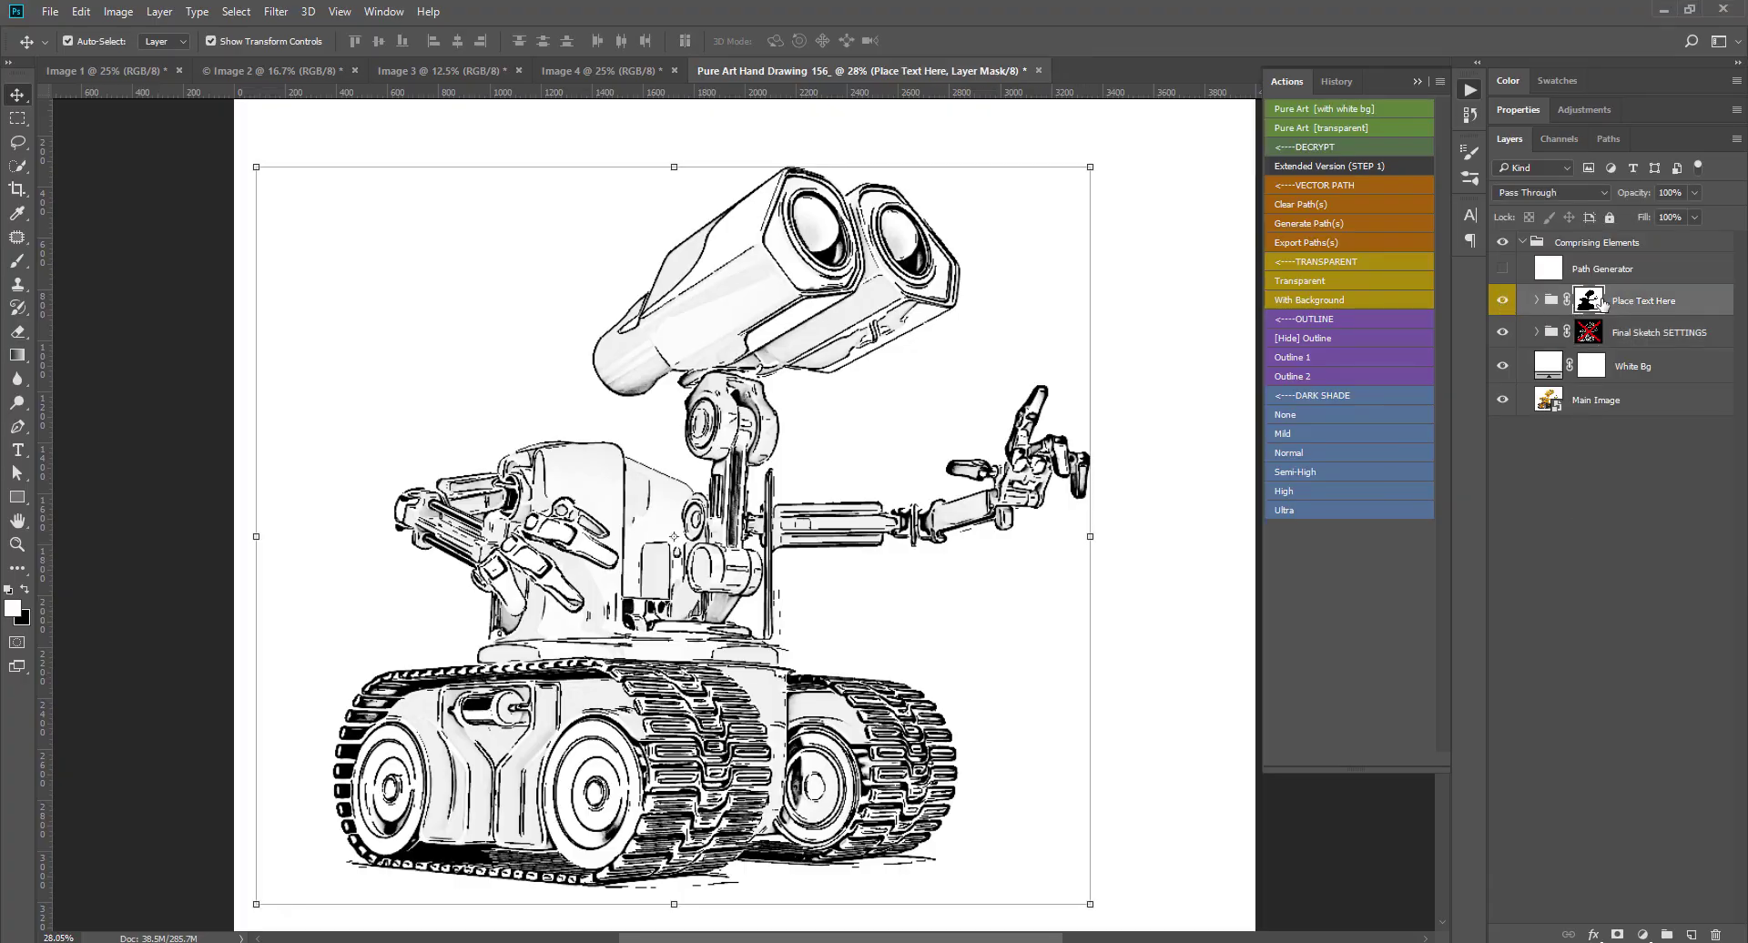
Add black text 'ROBOTICS' above the robot's body and commit it.
key("t")
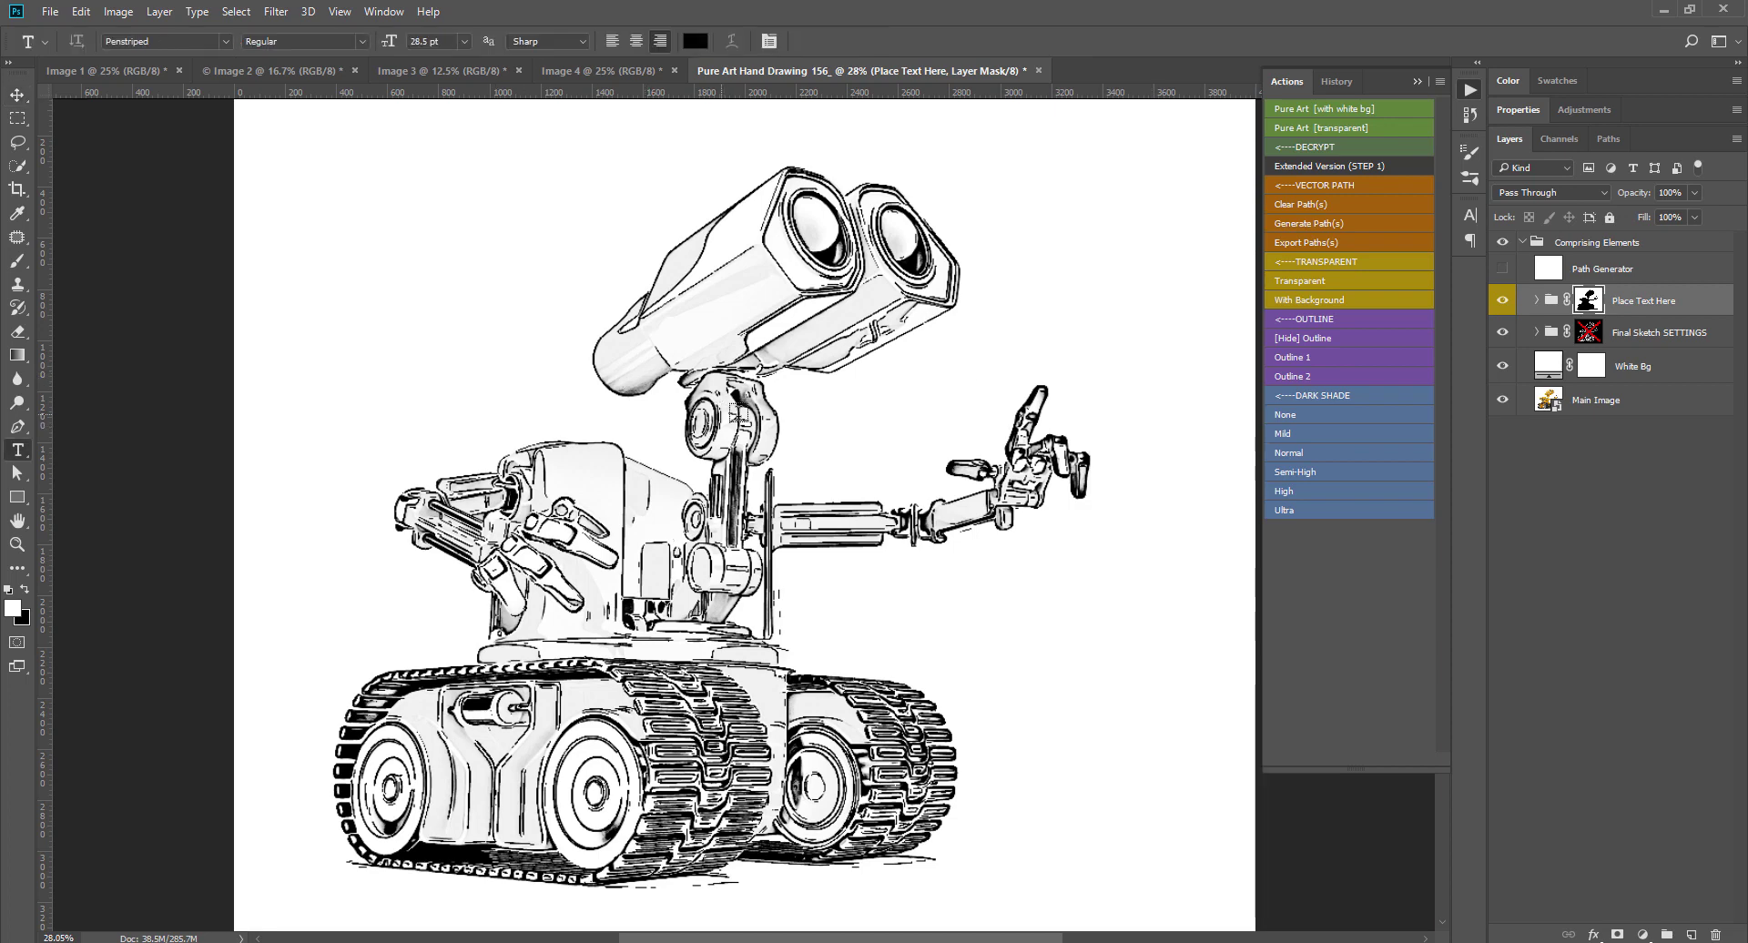
left_click(25, 592)
left_click(808, 431)
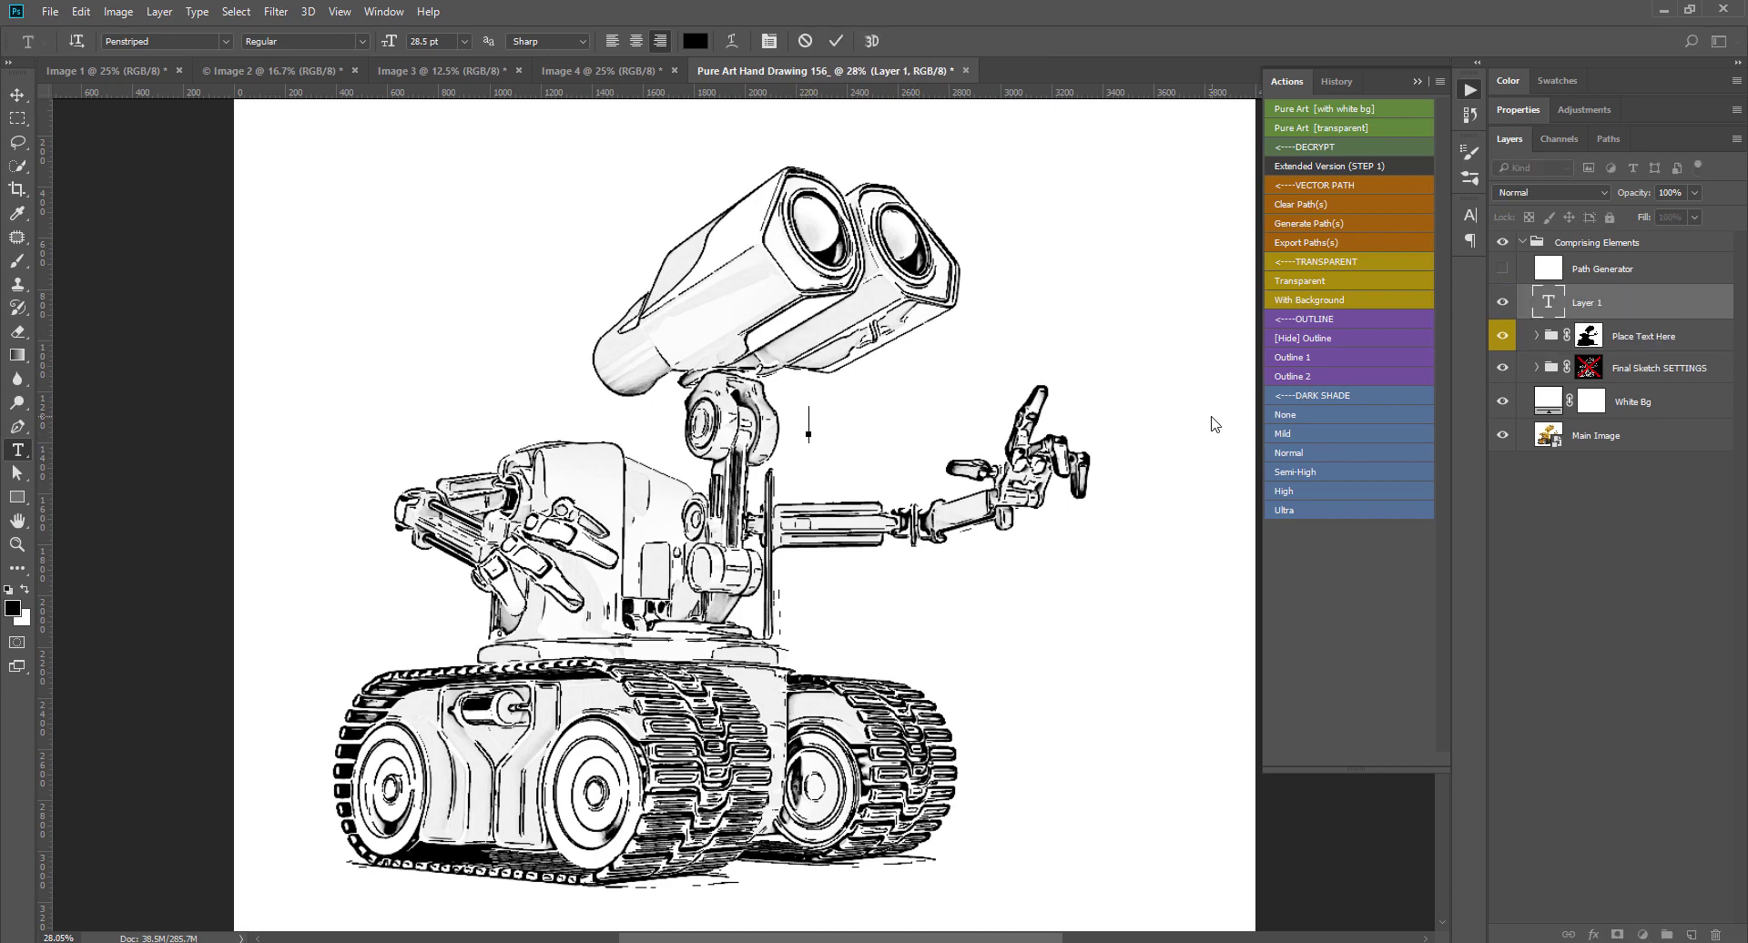
type("ROBOT")
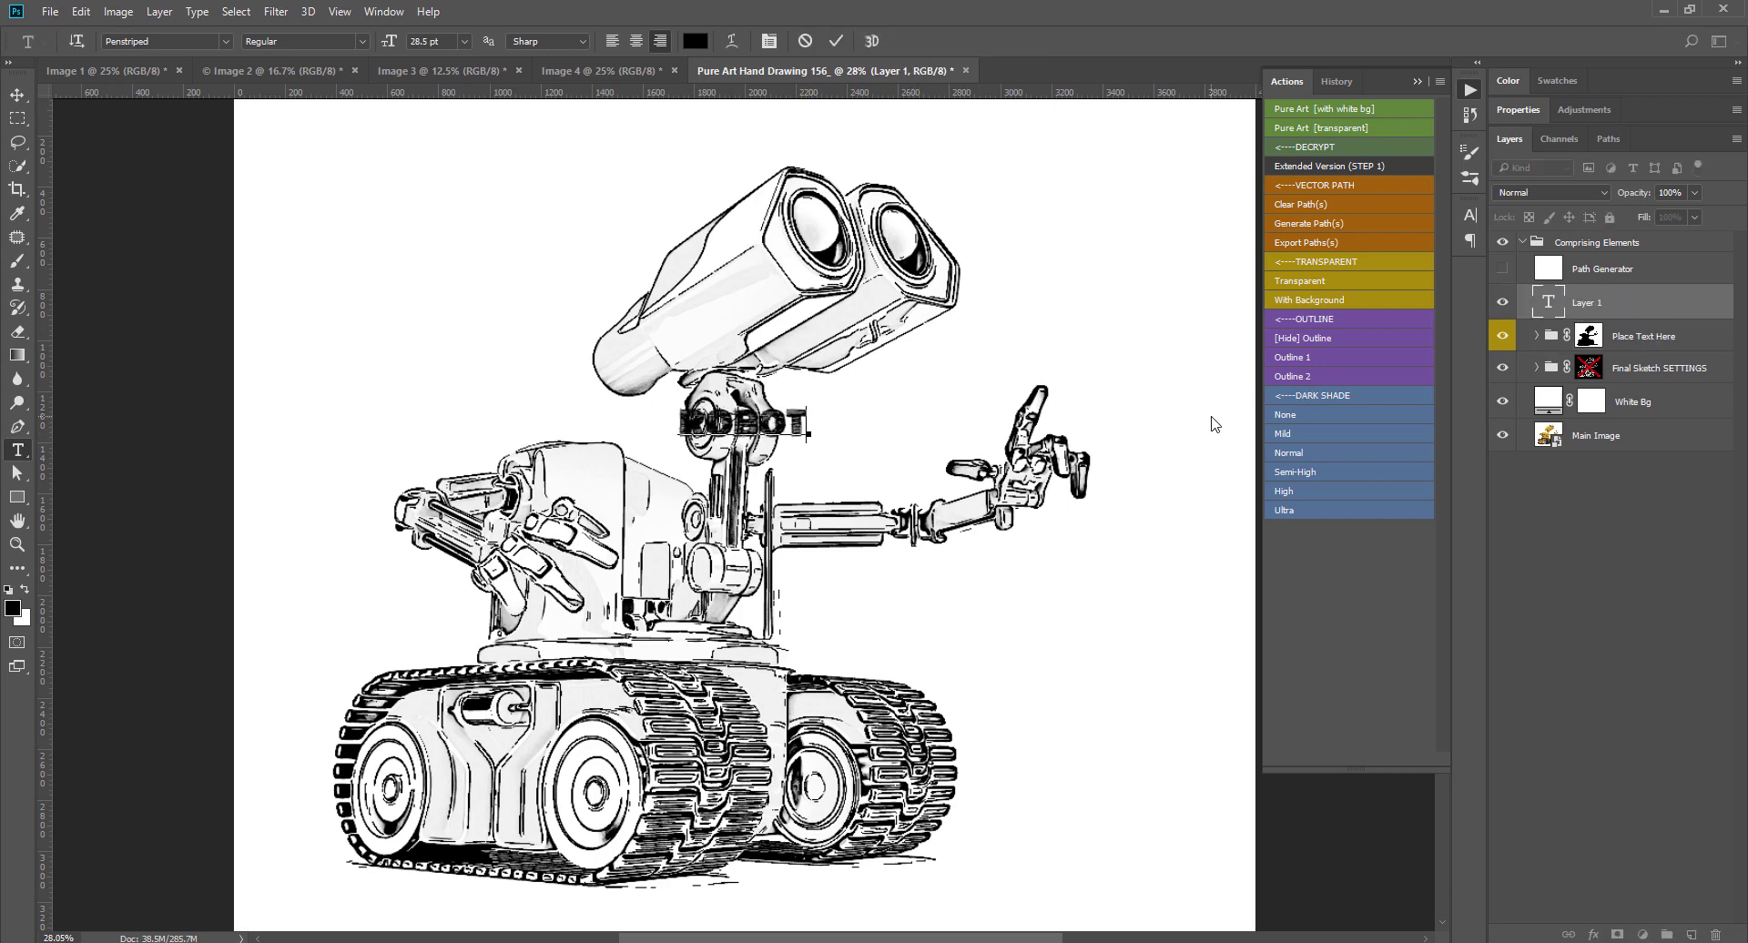
type("ICES")
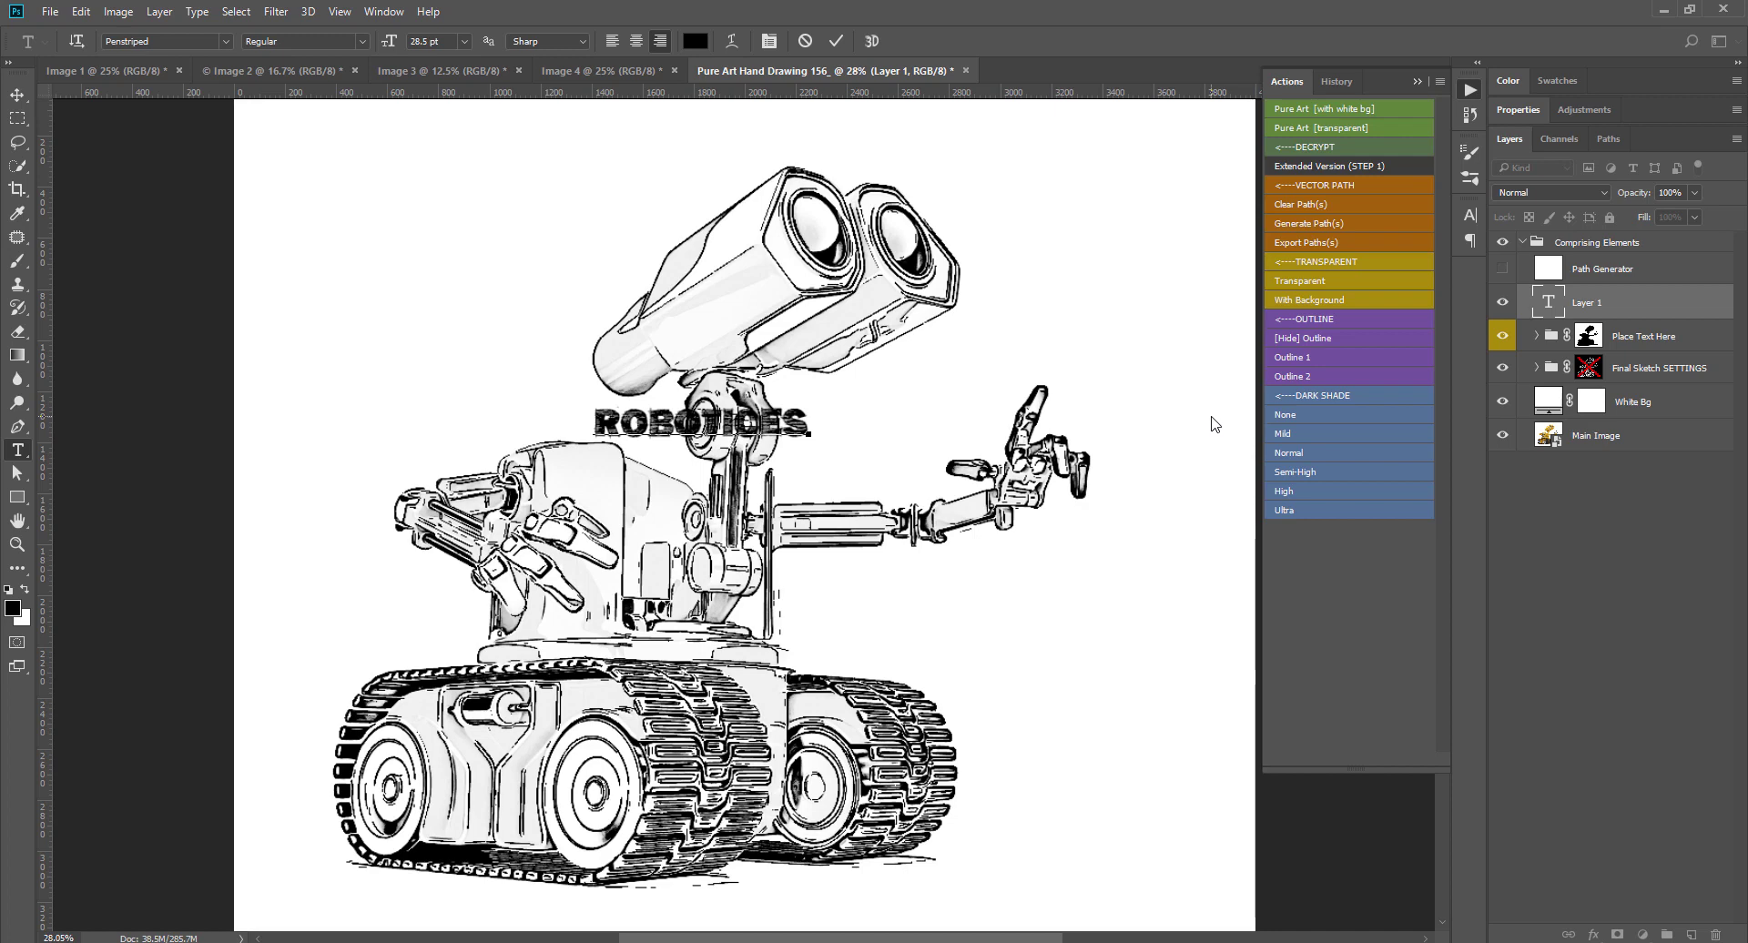
key("BackSpace")
key("BackSpace")
type("S")
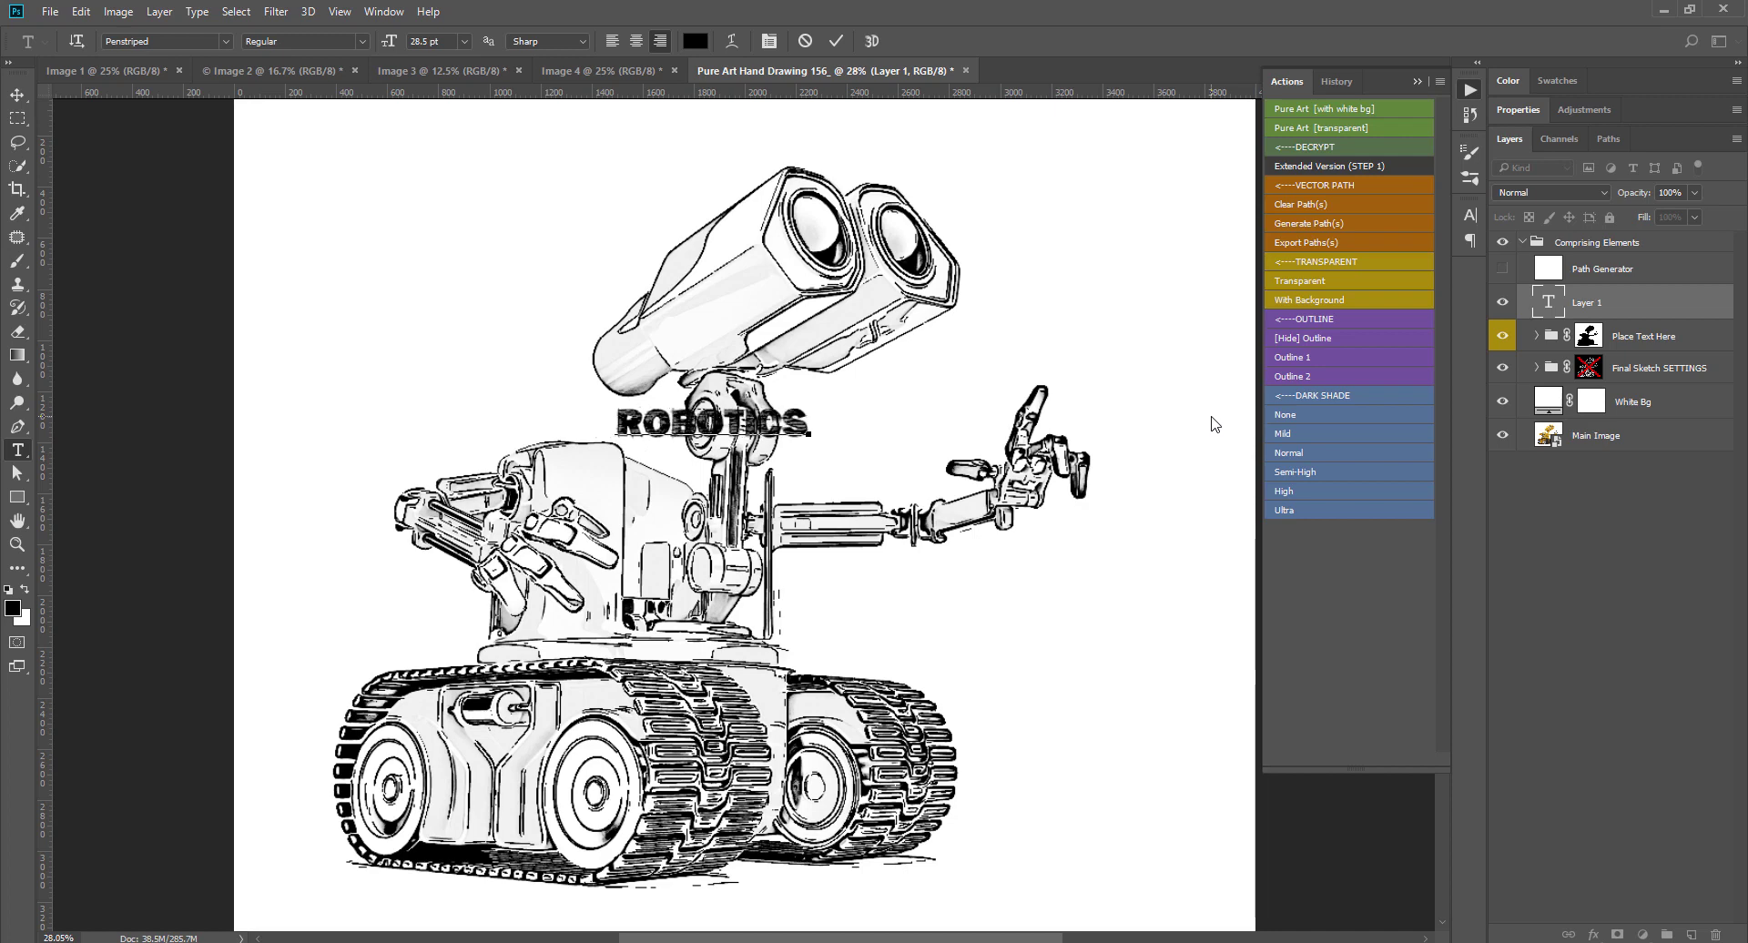
left_click(838, 44)
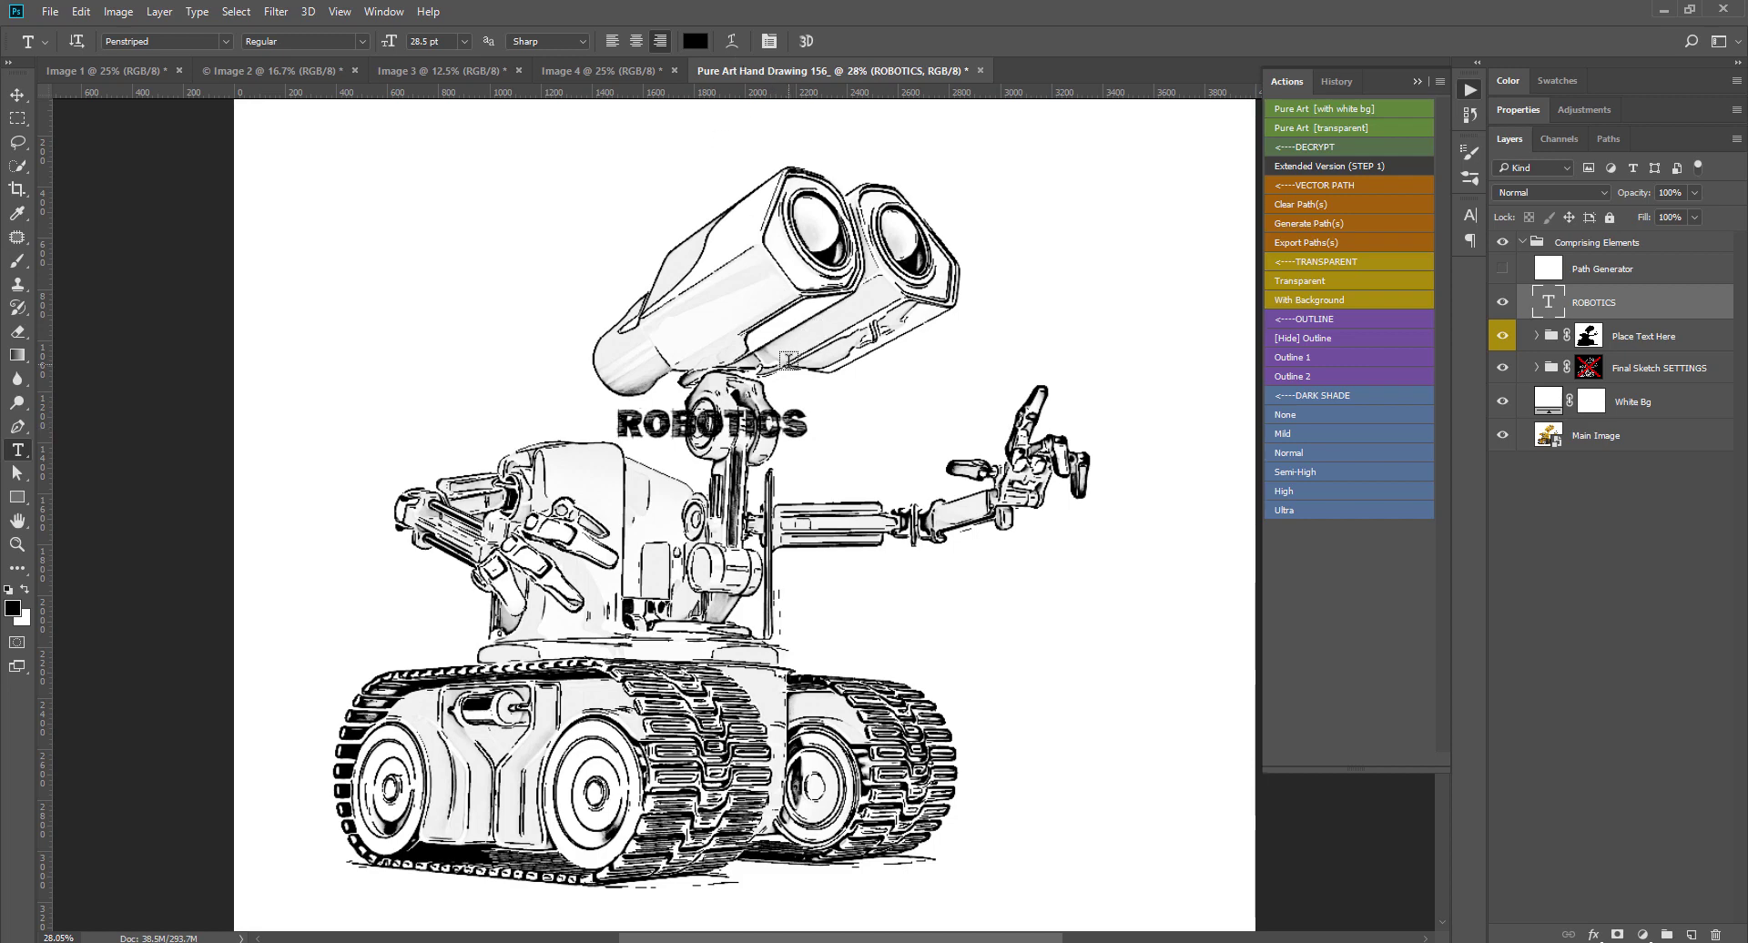
Move the enlarged ROBOTICS text into the Place Text Here group, beside the robot's head.
key("v")
mouse_move(798, 426)
left_mouse_down()
mouse_move(960, 437)
mouse_move(981, 597)
mouse_move(1183, 668)
left_mouse_up()
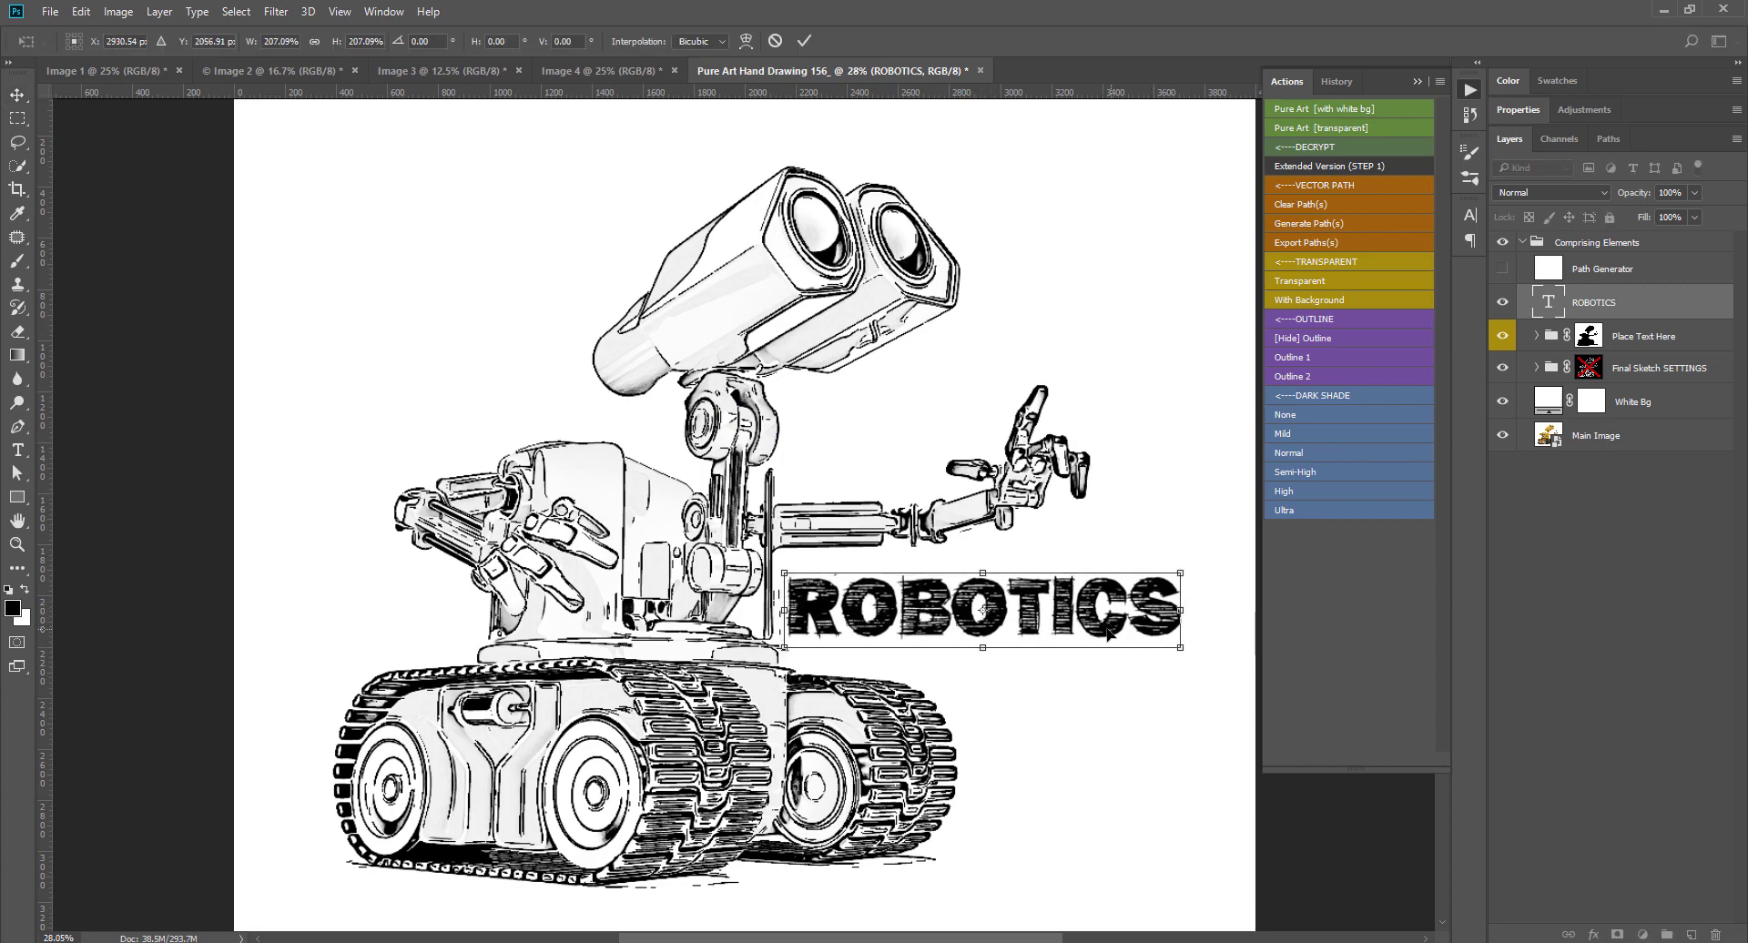
left_click_drag(1109, 634, 1102, 612)
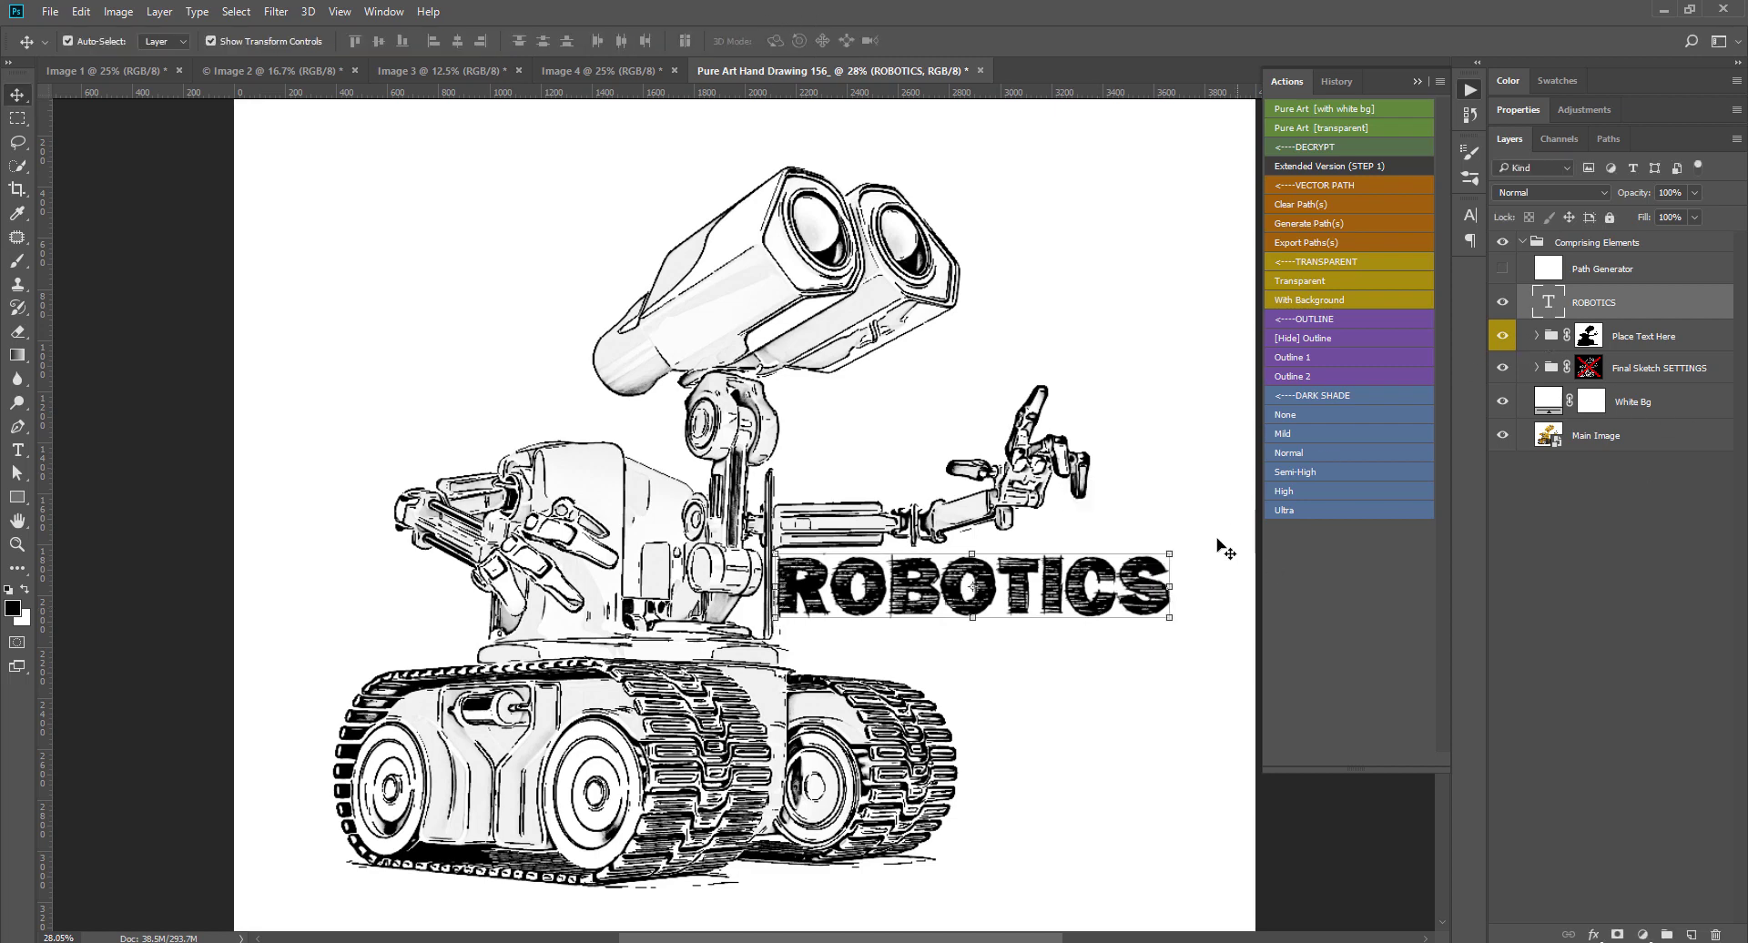
left_click_drag(1100, 602, 1056, 590)
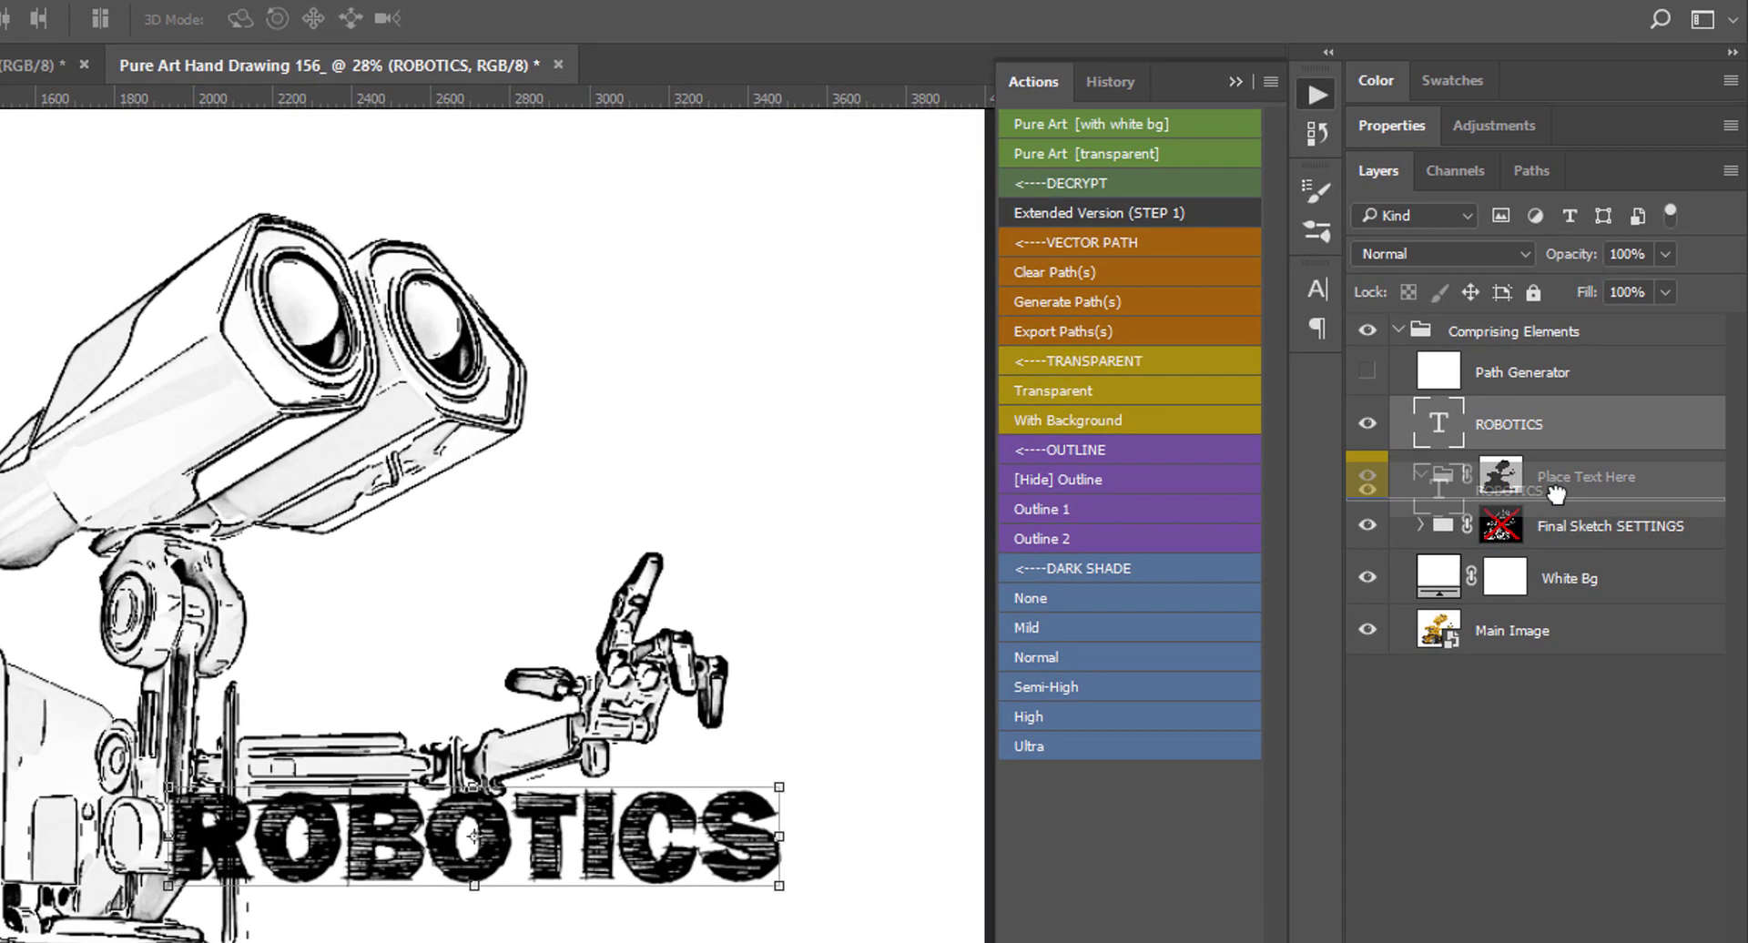
left_click_drag(1550, 337, 1650, 356)
mouse_move(635, 846)
left_mouse_down()
mouse_move(1046, 414)
mouse_move(579, 429)
mouse_move(601, 273)
mouse_move(586, 266)
mouse_move(784, 178)
mouse_move(1115, 362)
mouse_move(1037, 405)
left_mouse_up()
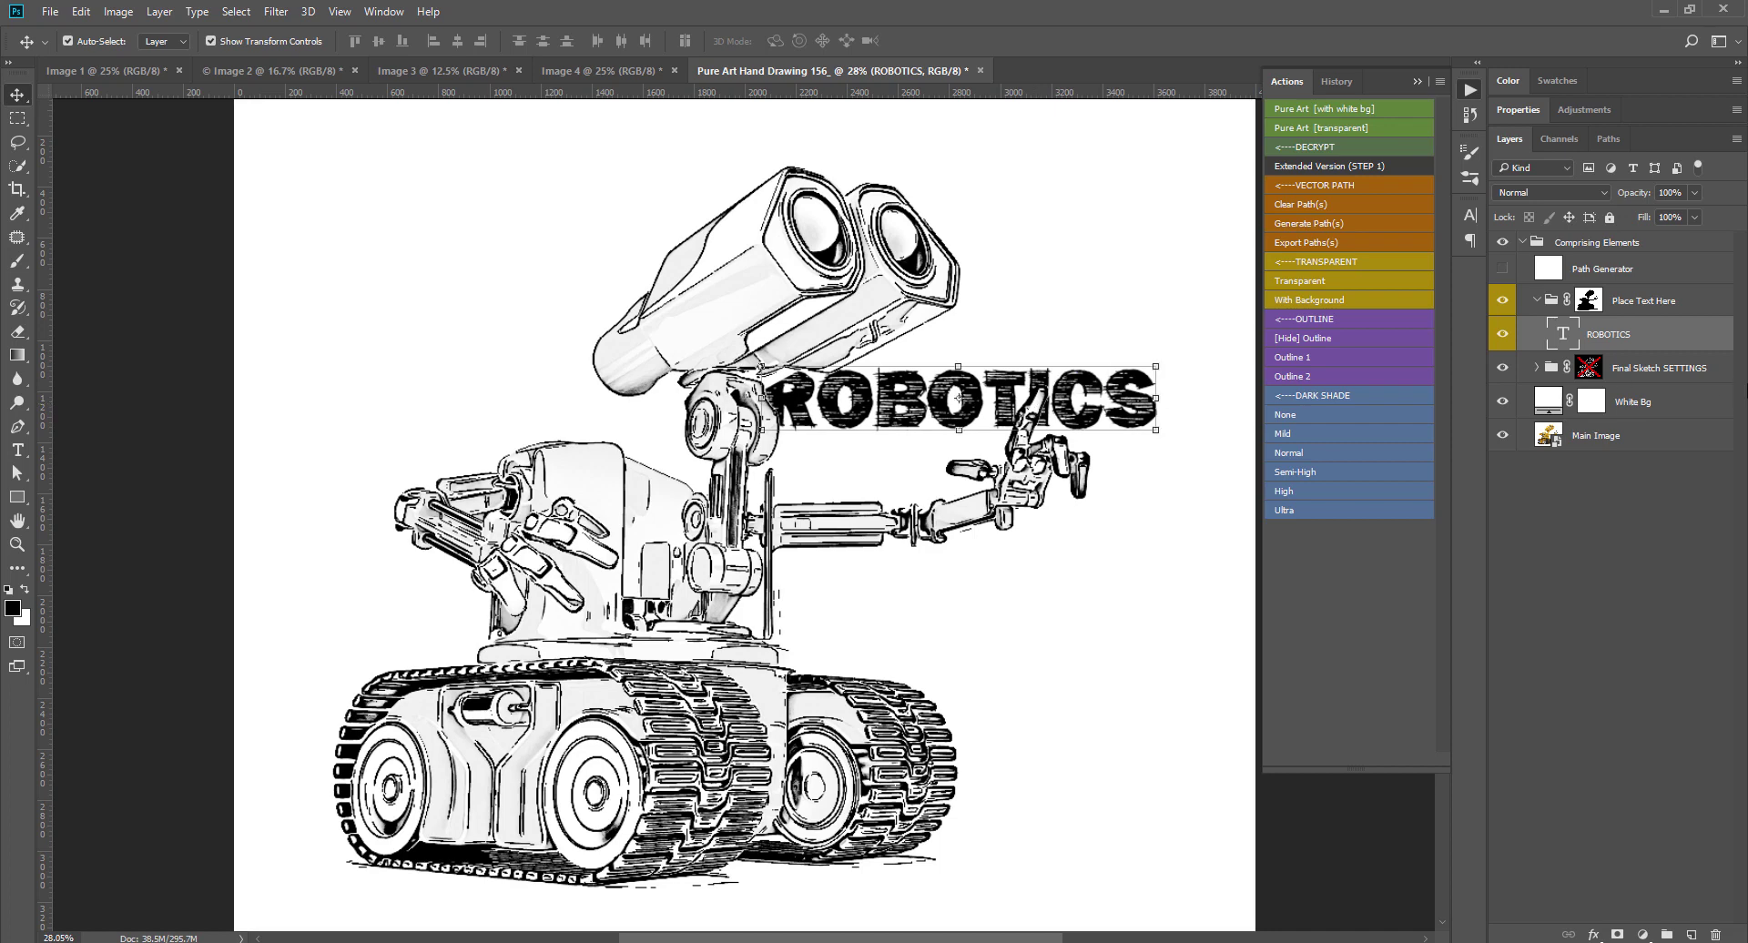
Change the ROBOTICS font to Heavy Bevel BRK and nudge the title slightly left.
left_click(1474, 215)
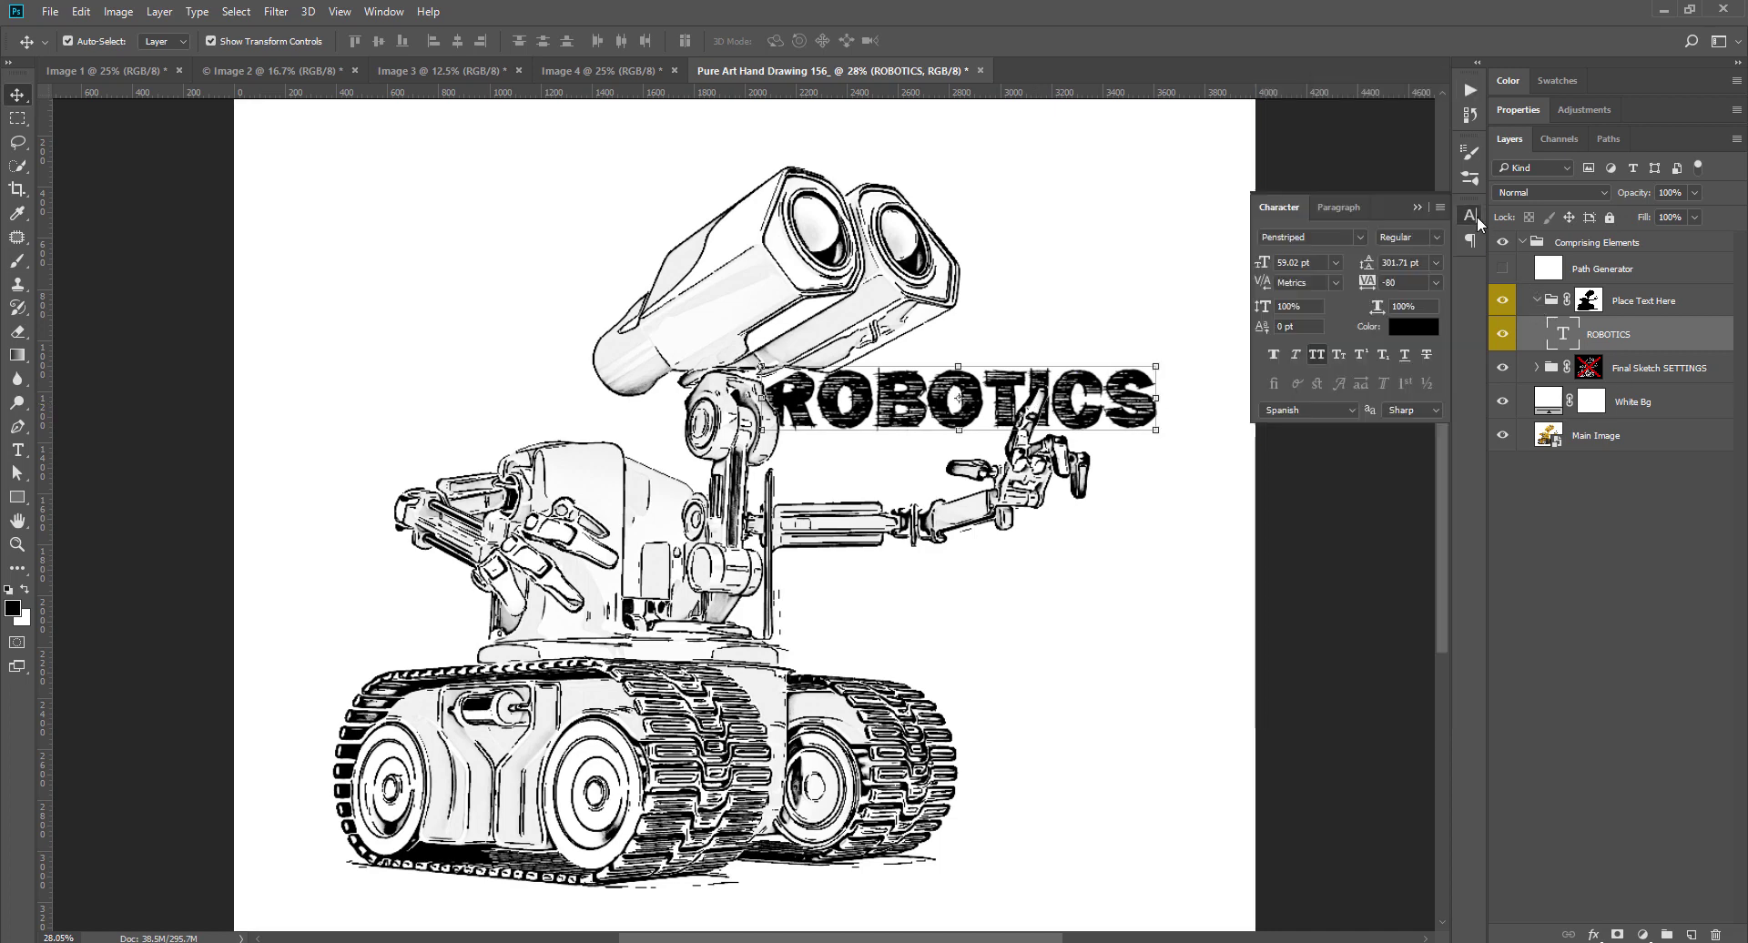
left_click(1312, 235)
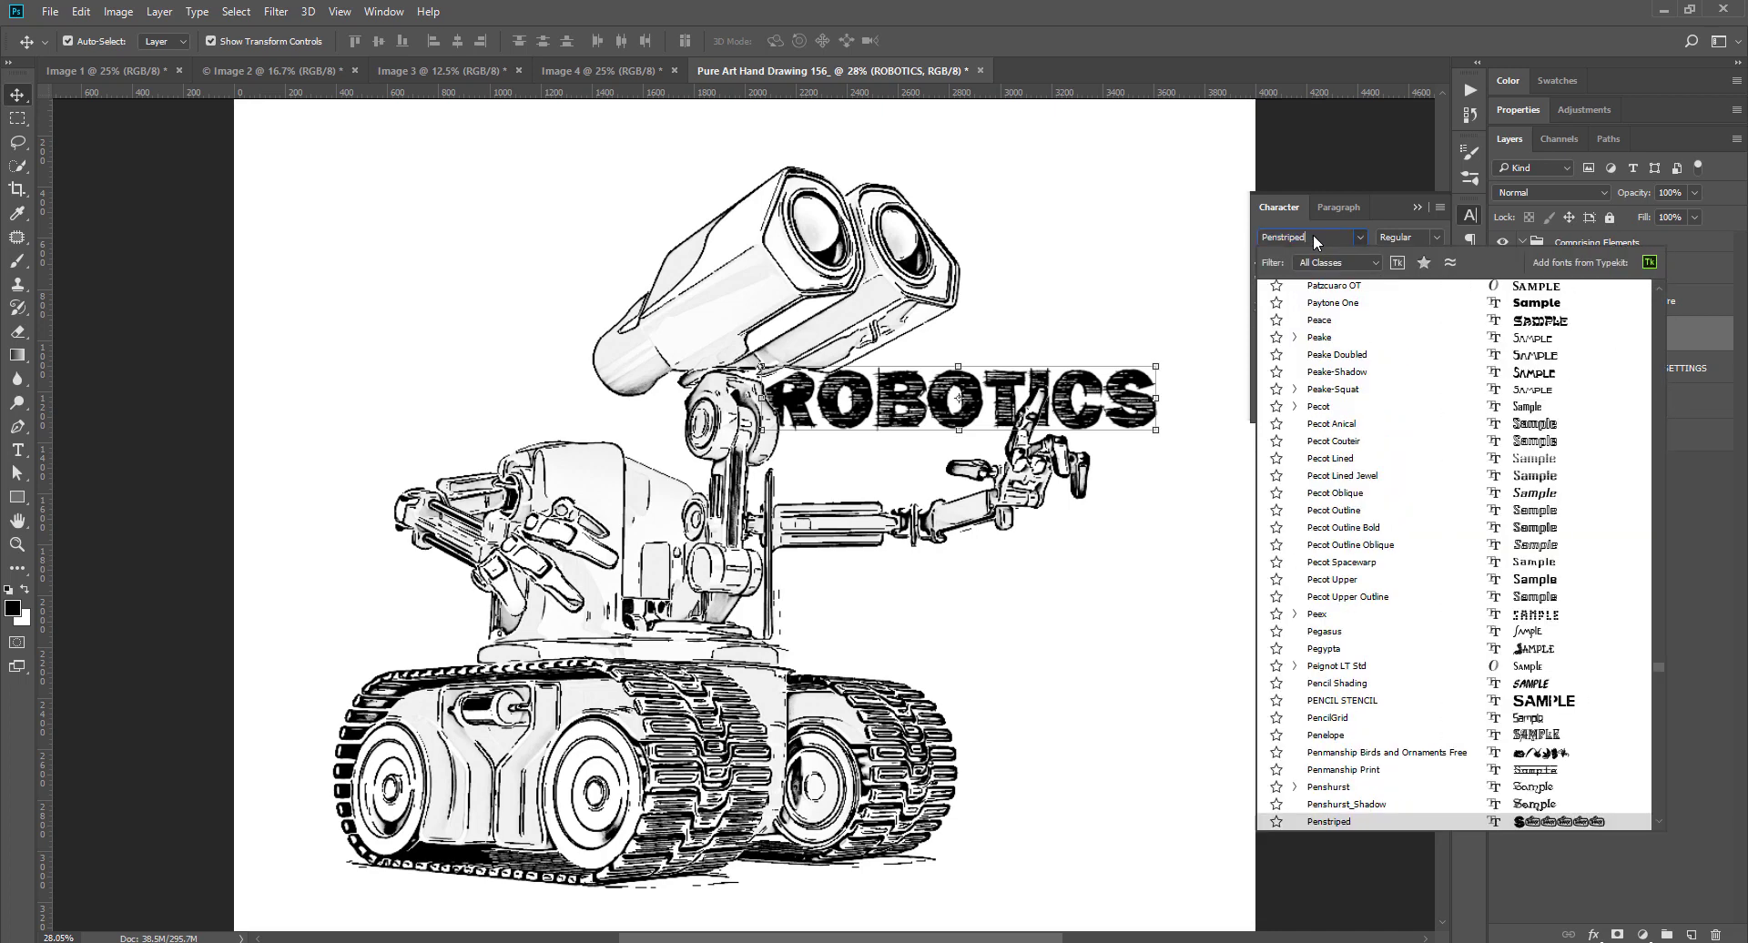
type("Heavy Bevel BRK")
key("ctrl")
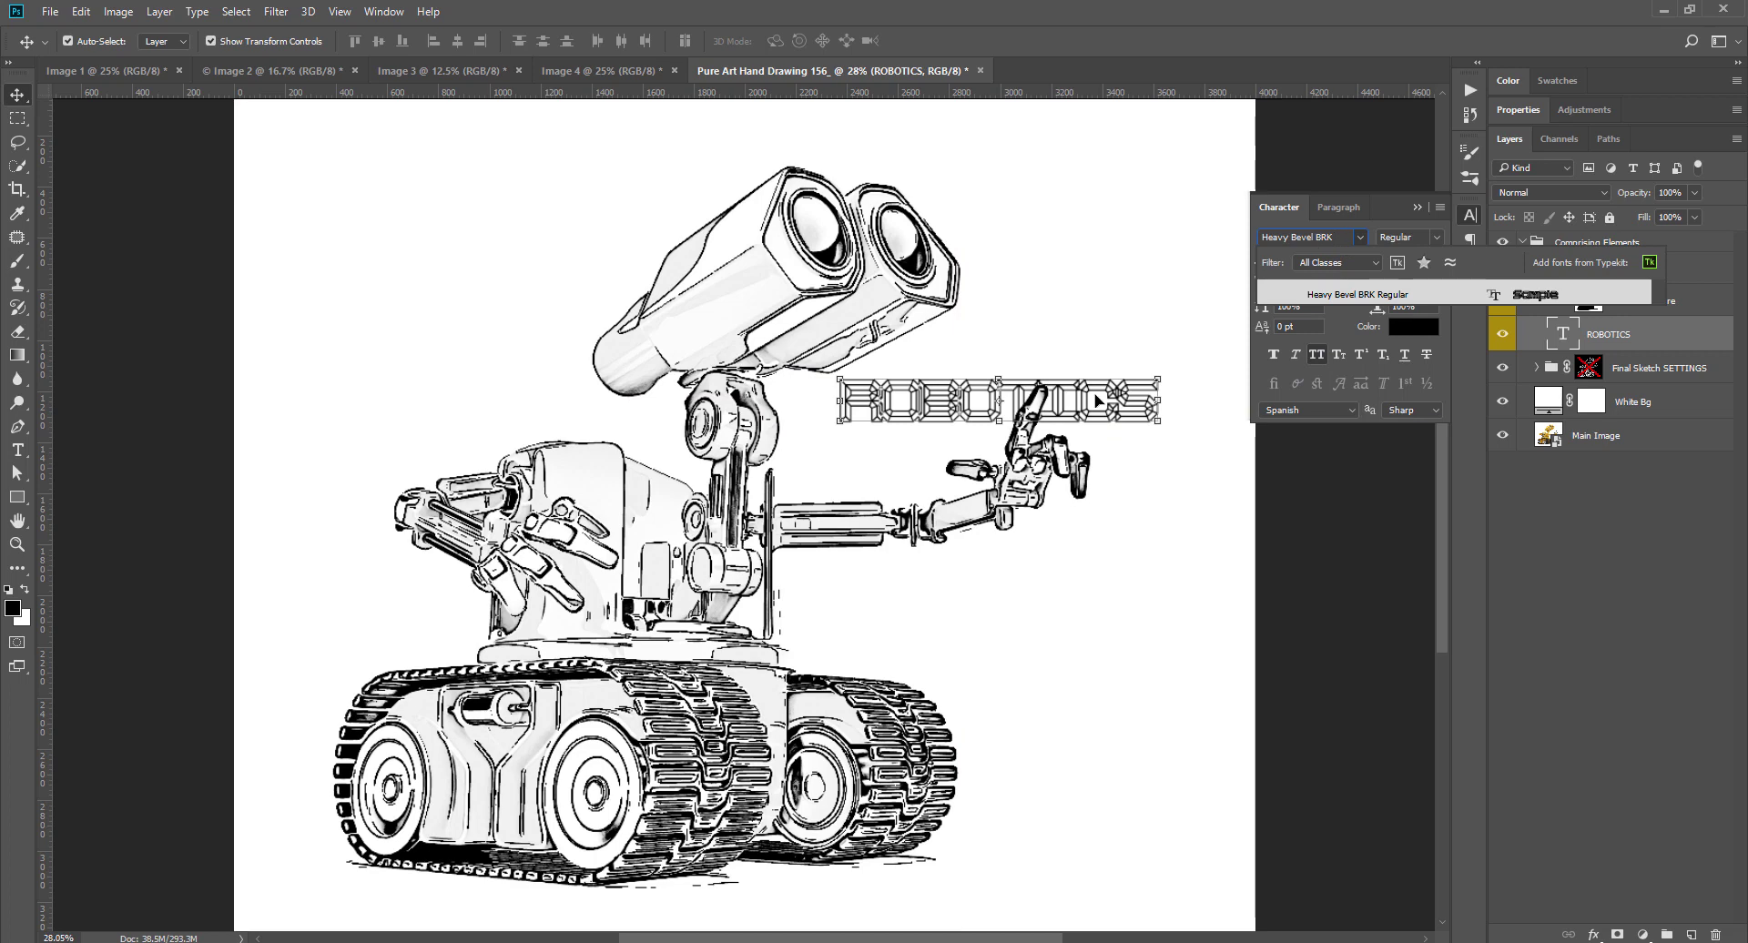
key("Escape")
left_click_drag(1104, 416, 1051, 426)
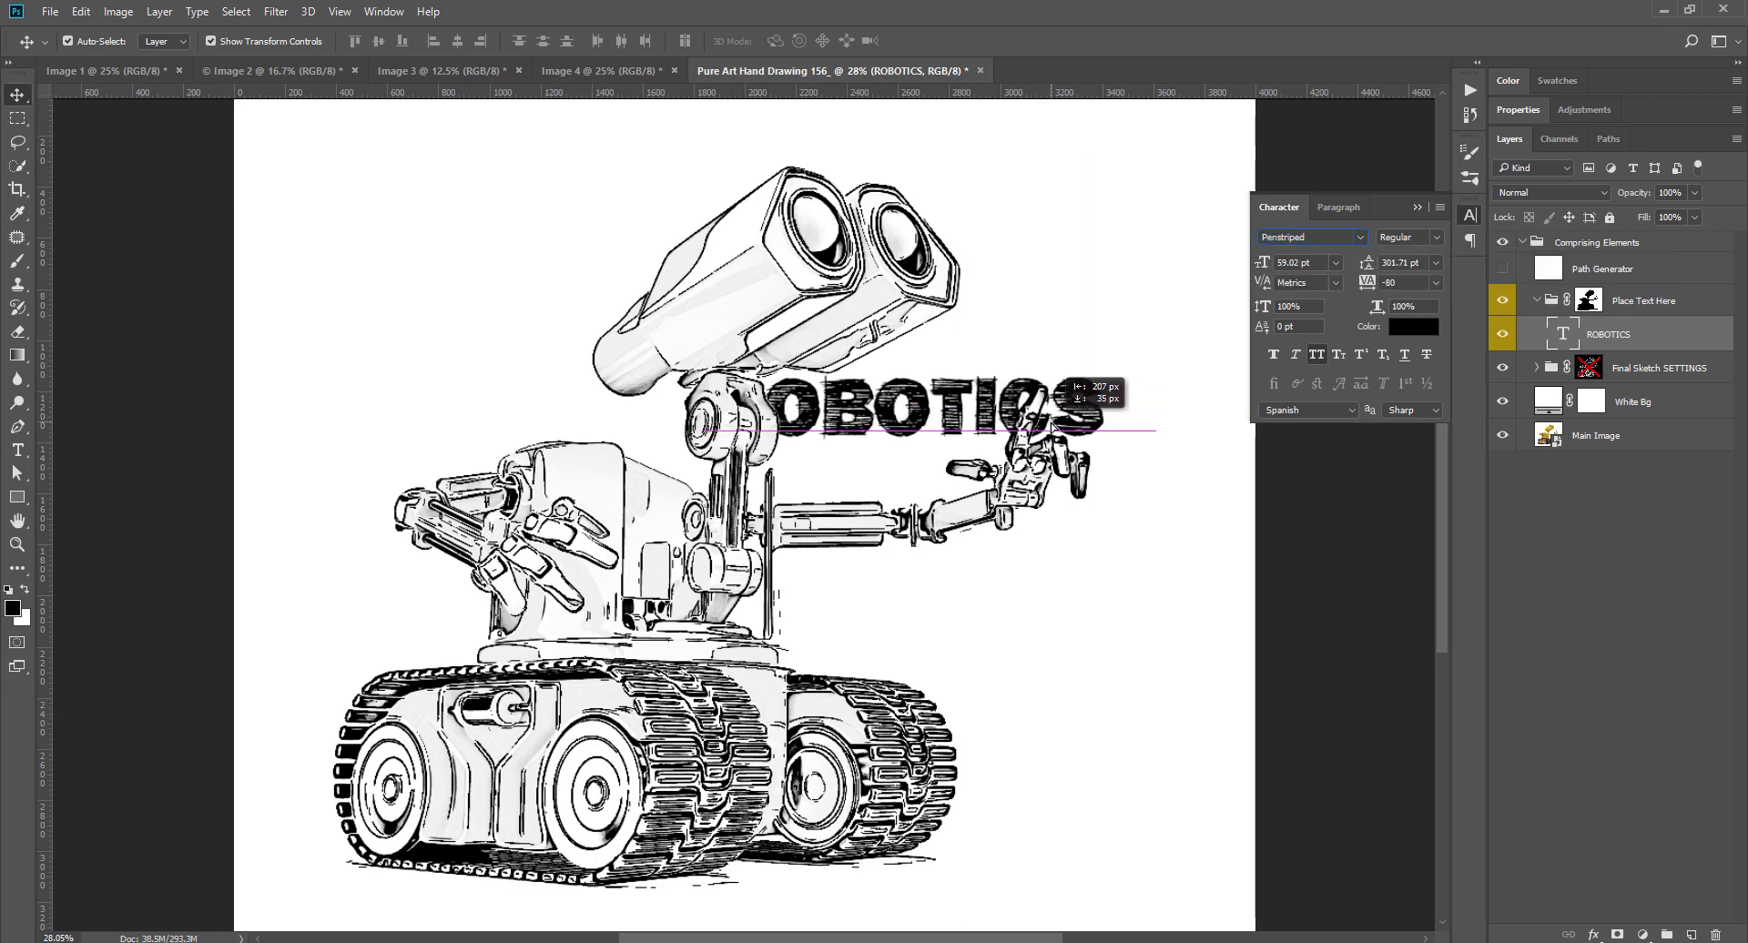
left_click(1359, 237)
key("Escape")
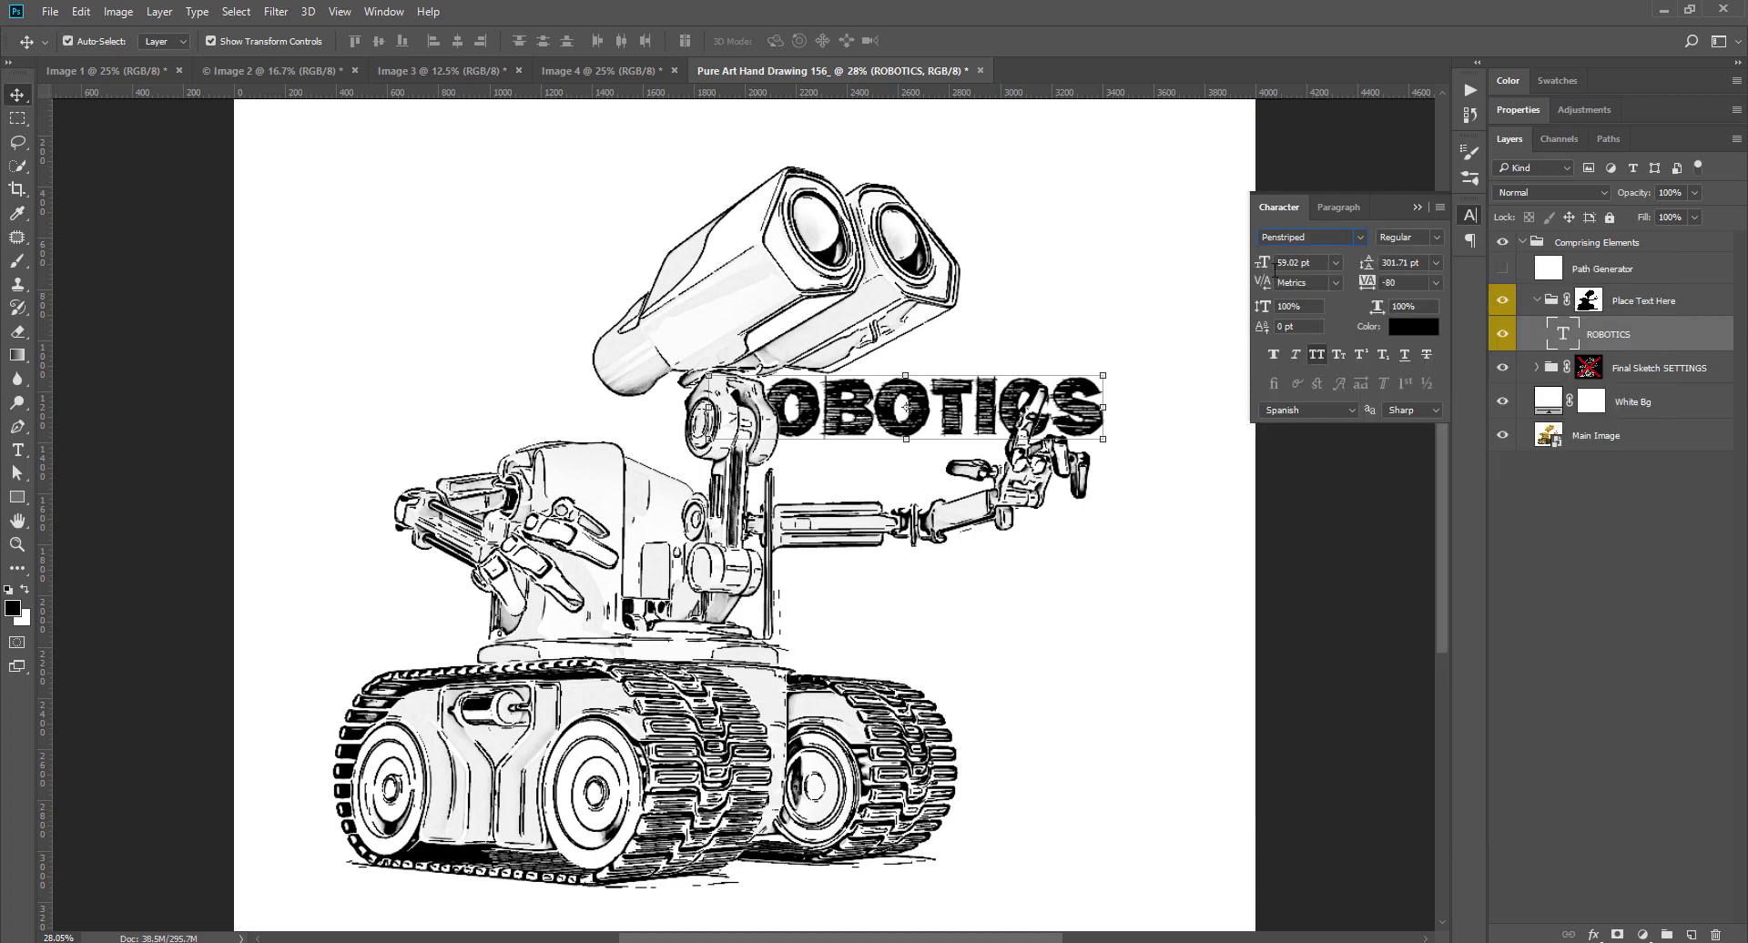
left_click_drag(993, 424, 978, 413)
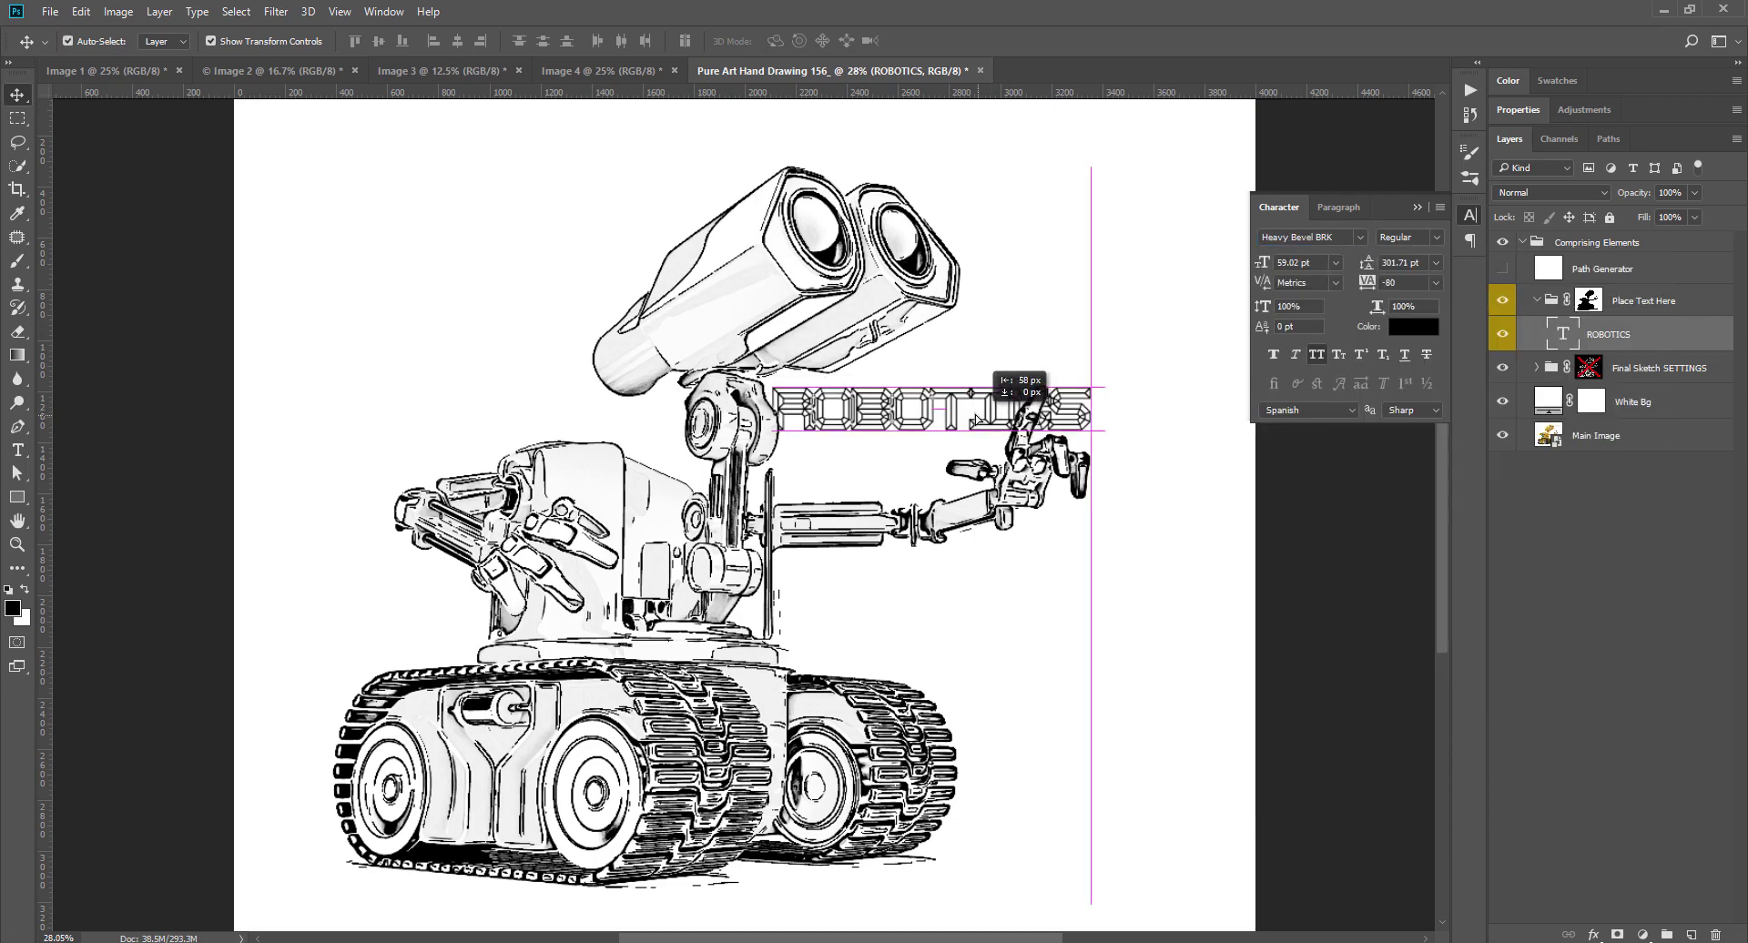
Scale ROBOTICS to about 132% and move it down below the robot's arm.
key("ctrl+t")
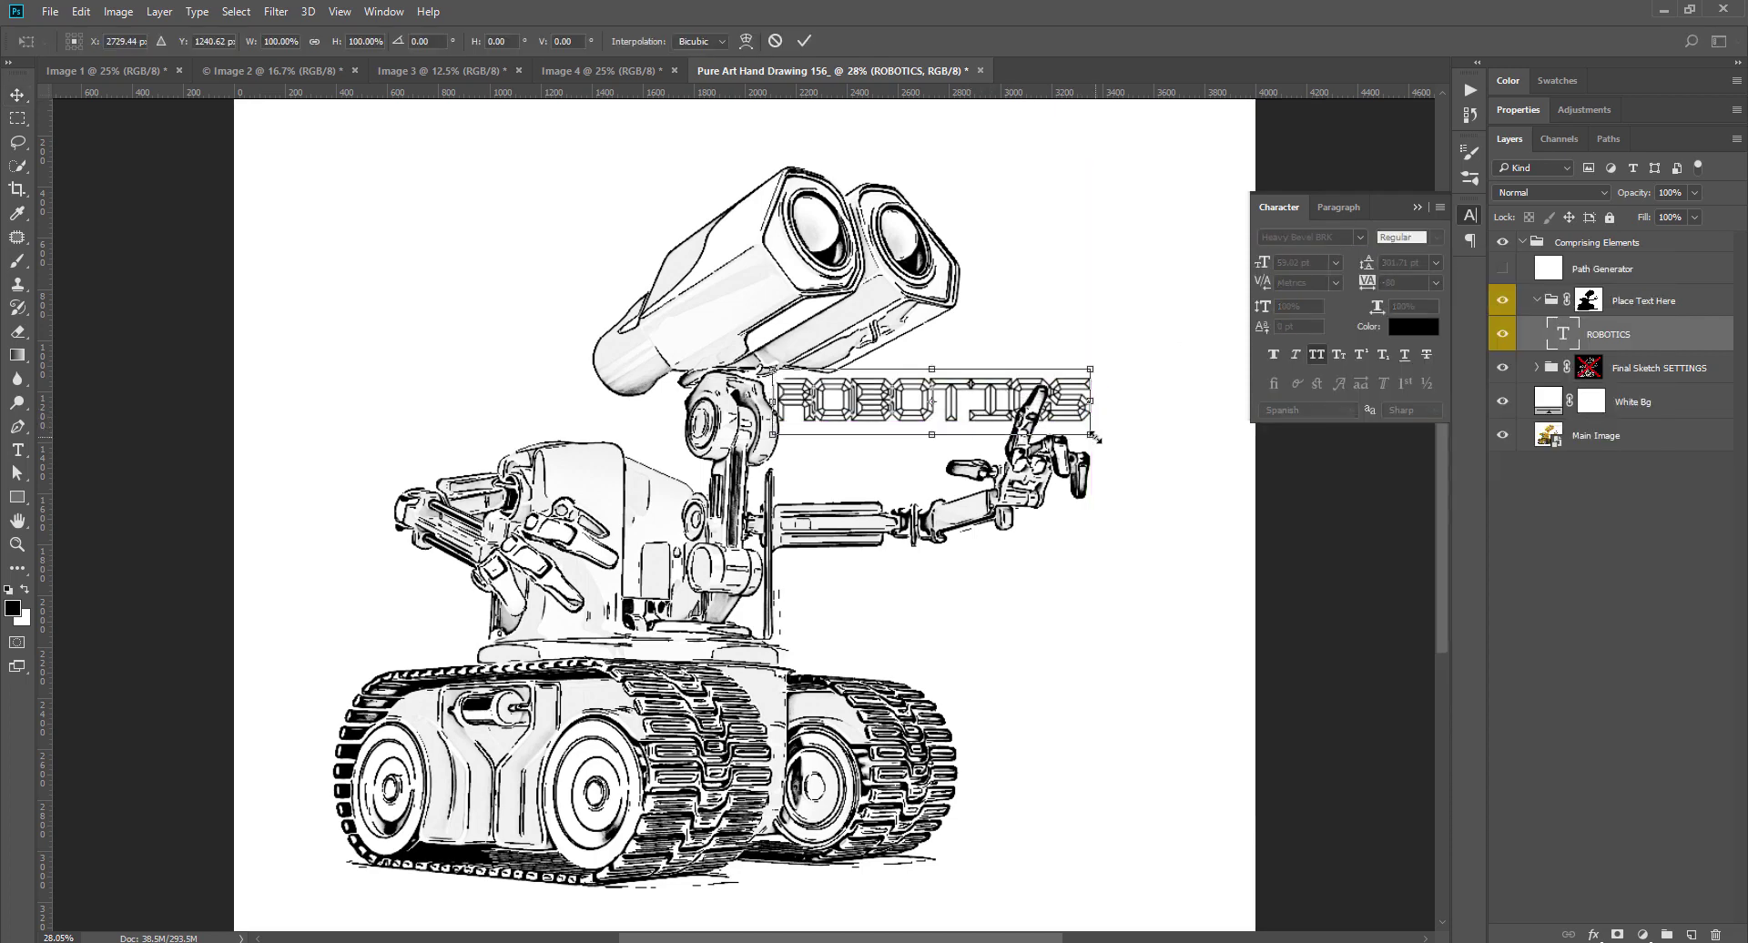
left_click_drag(1094, 439, 1195, 472)
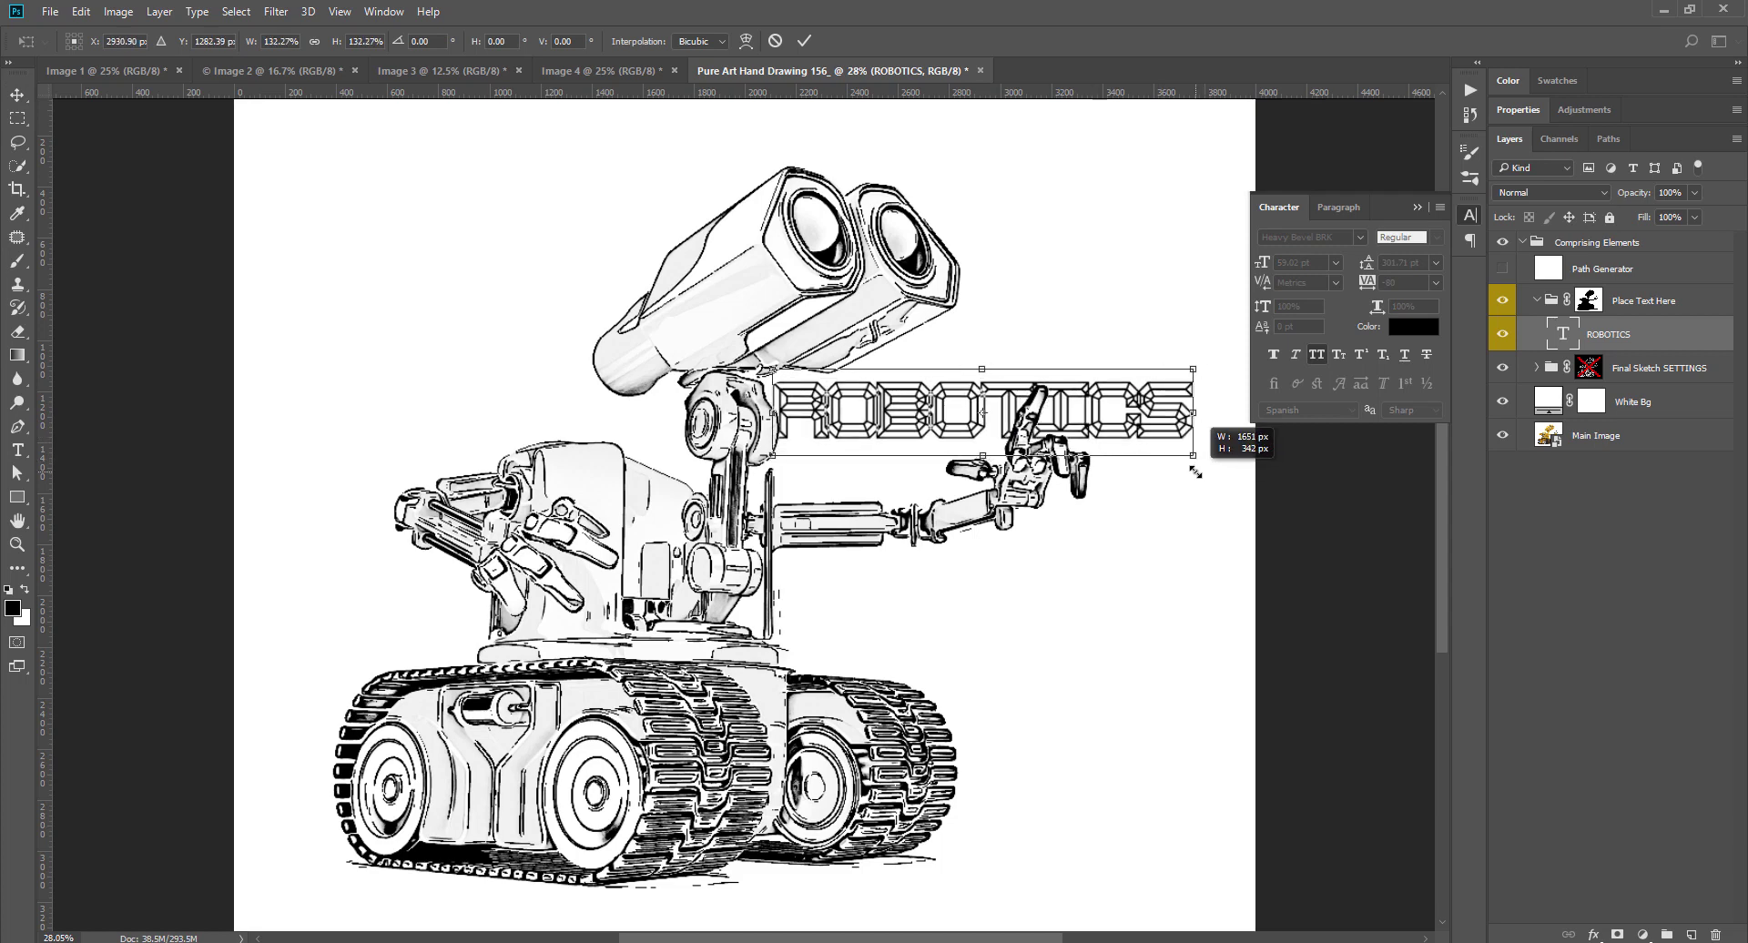
left_click_drag(1097, 428, 1097, 597)
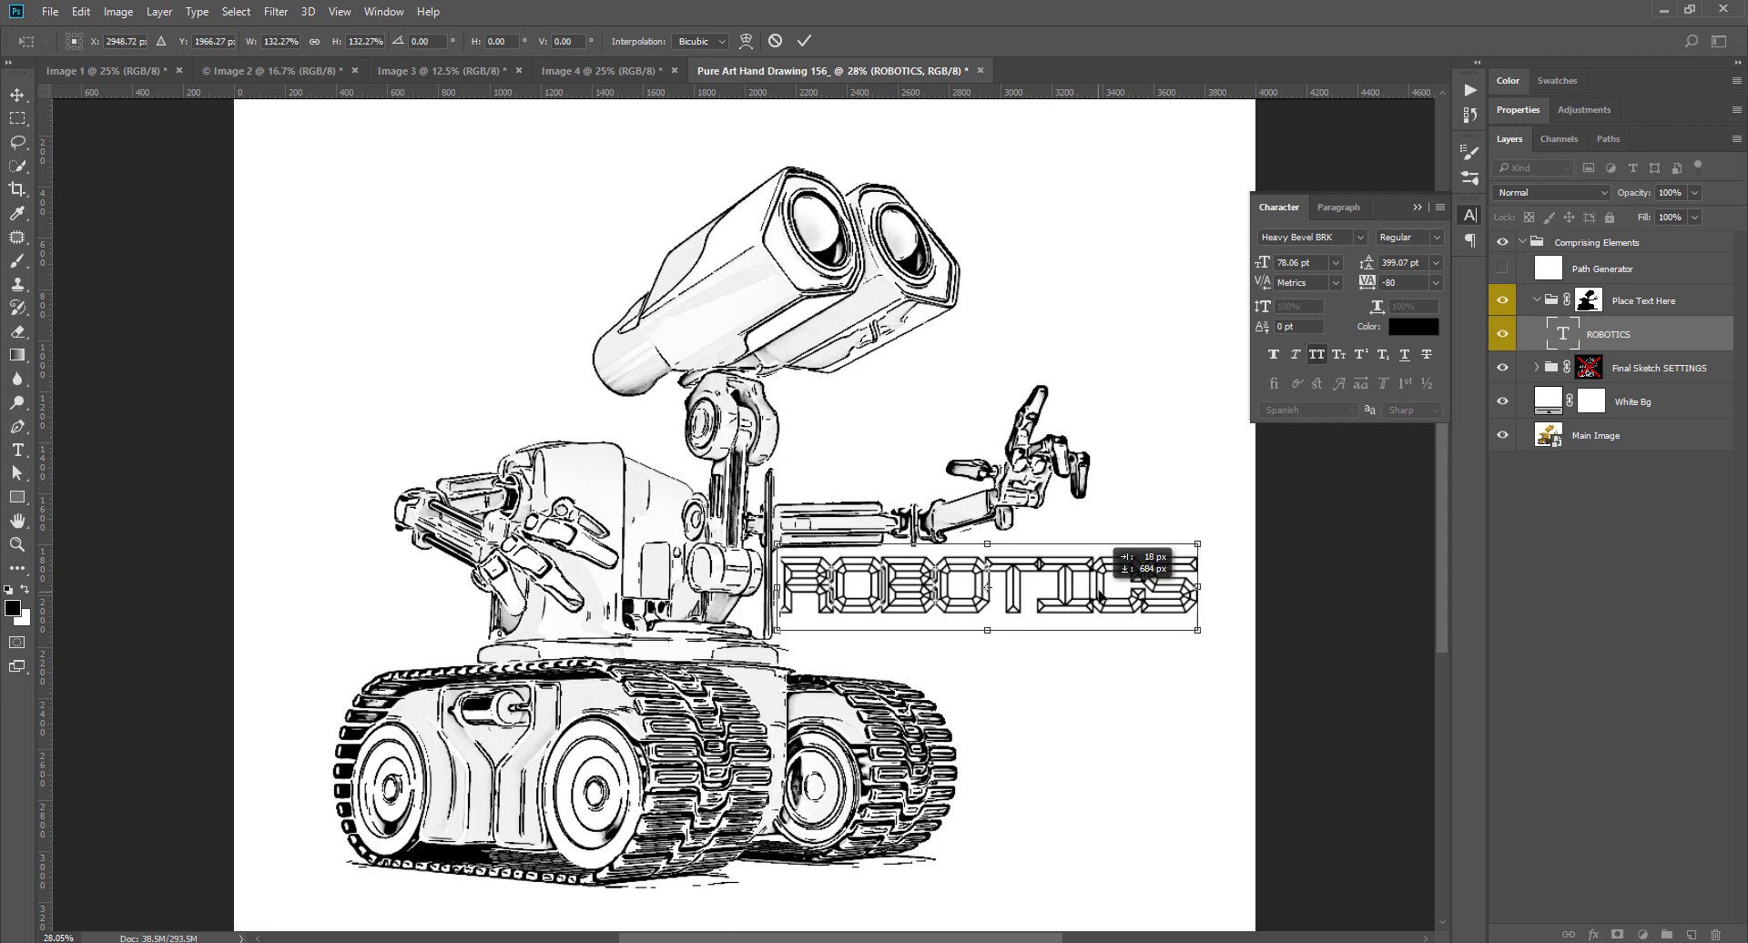
left_click_drag(1097, 597, 1061, 599)
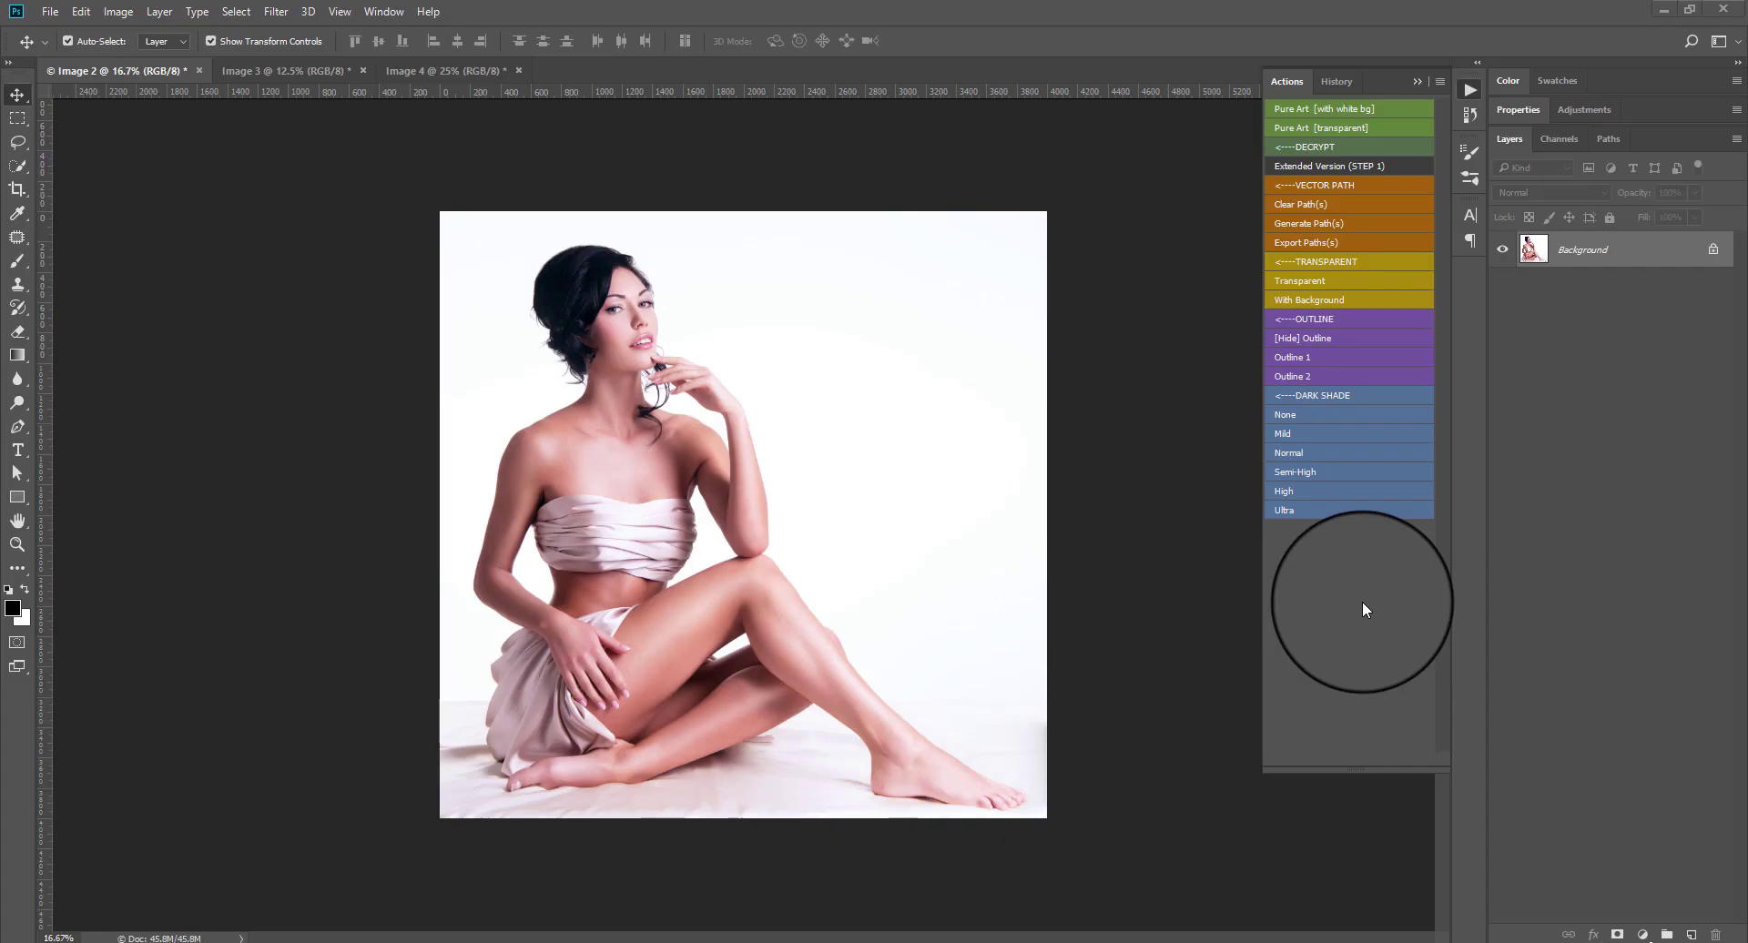
Run Pure Art [with white bg] on Image 2, check Image Size, then run Extended Version (STEP 1).
left_click(1368, 109)
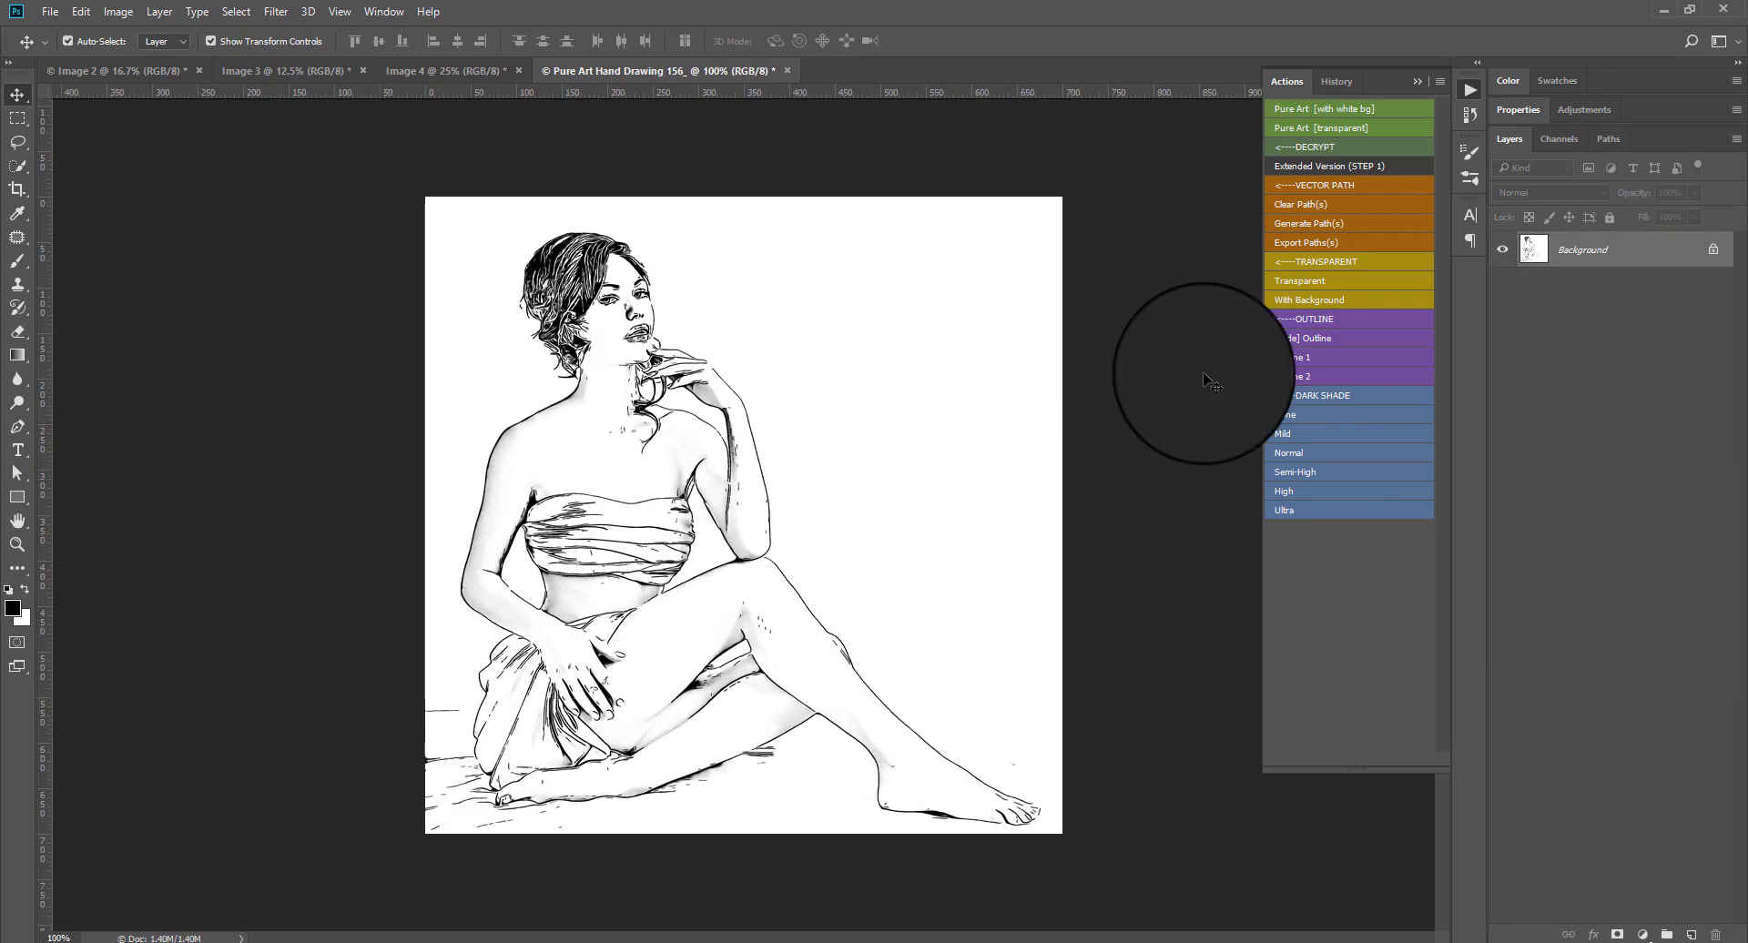
left_click(118, 11)
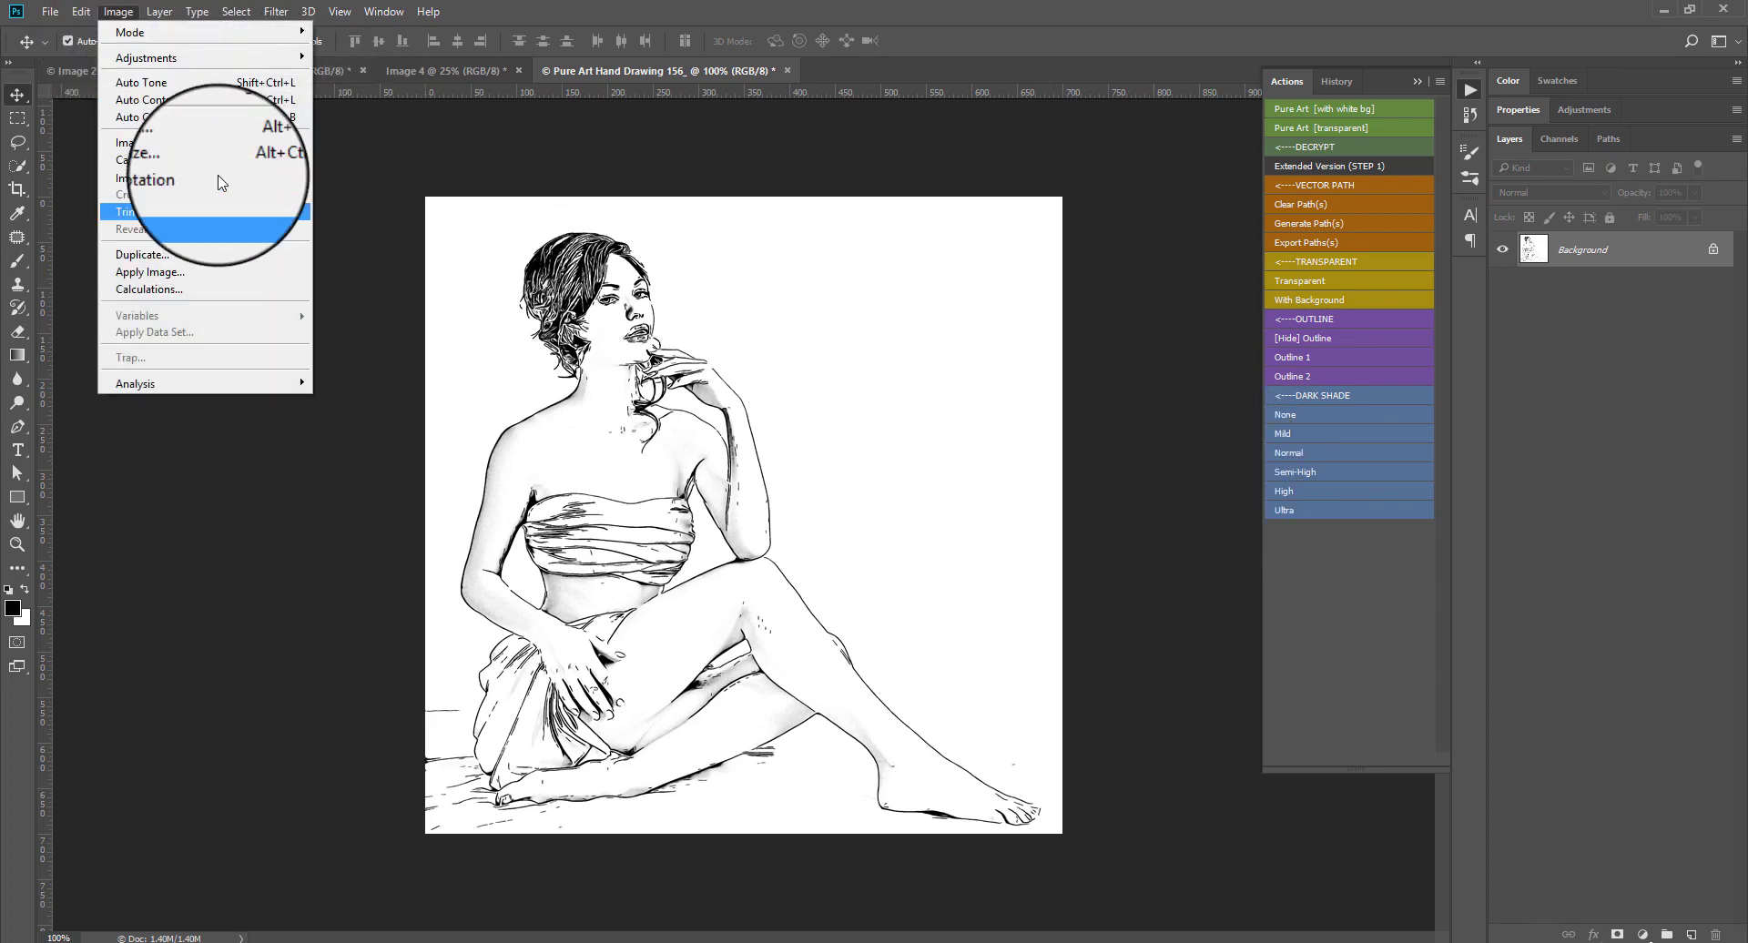
left_click(150, 142)
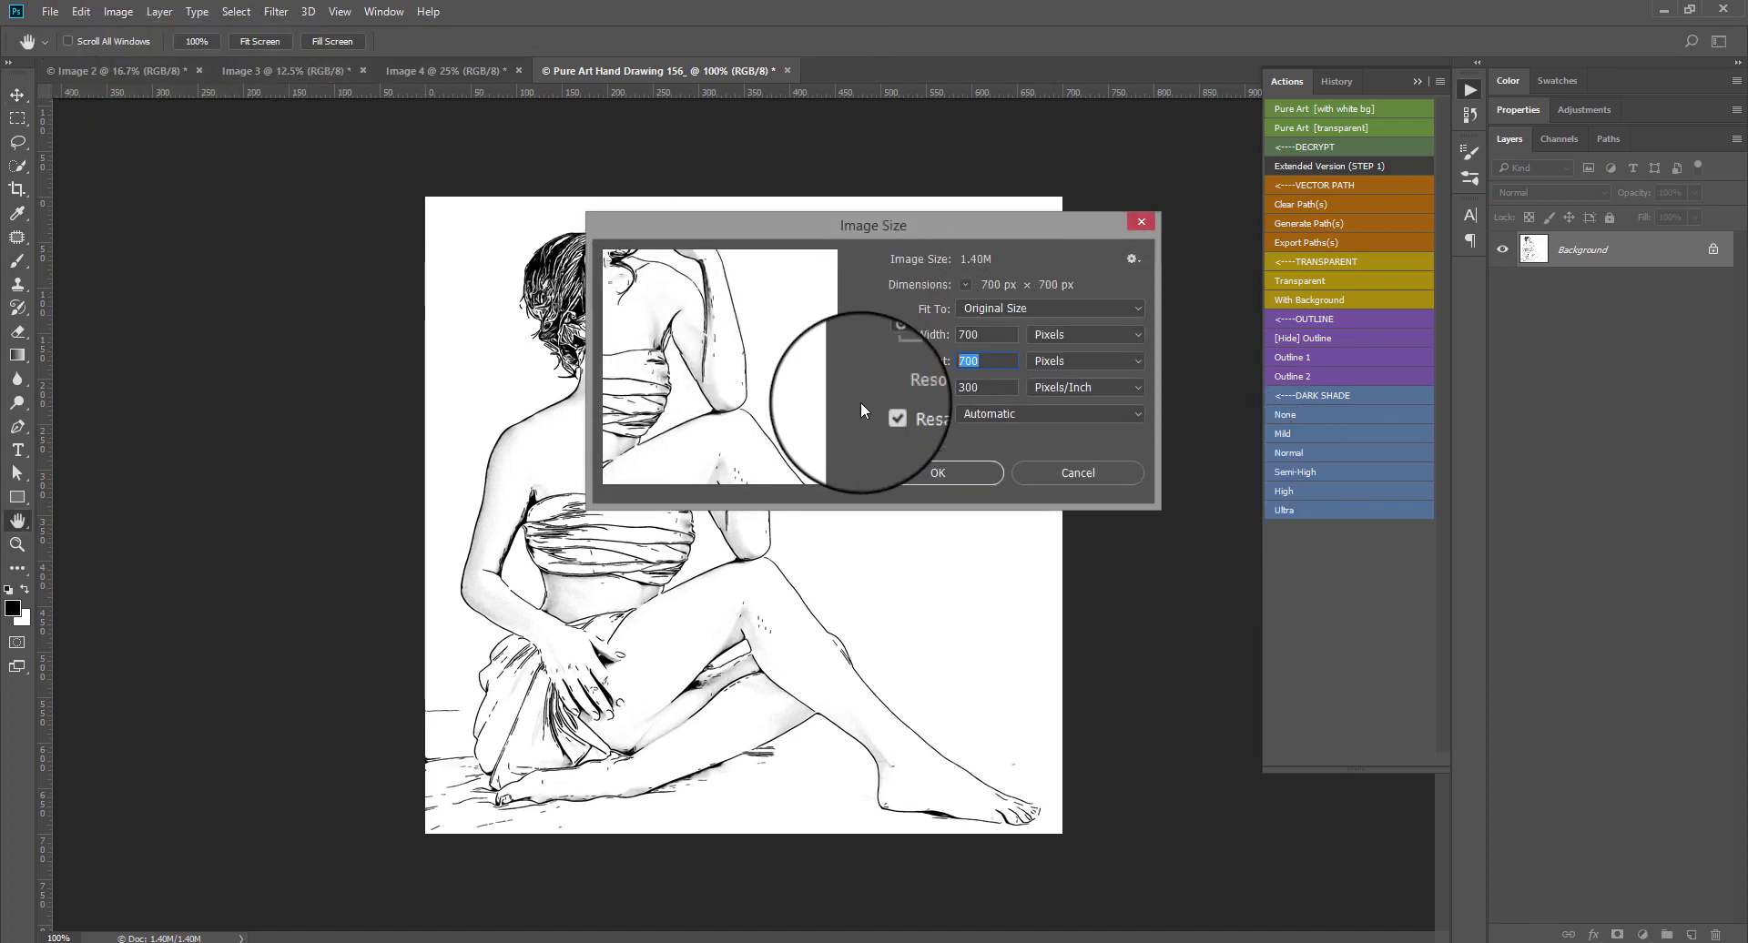
left_click(1078, 473)
left_click(1340, 166)
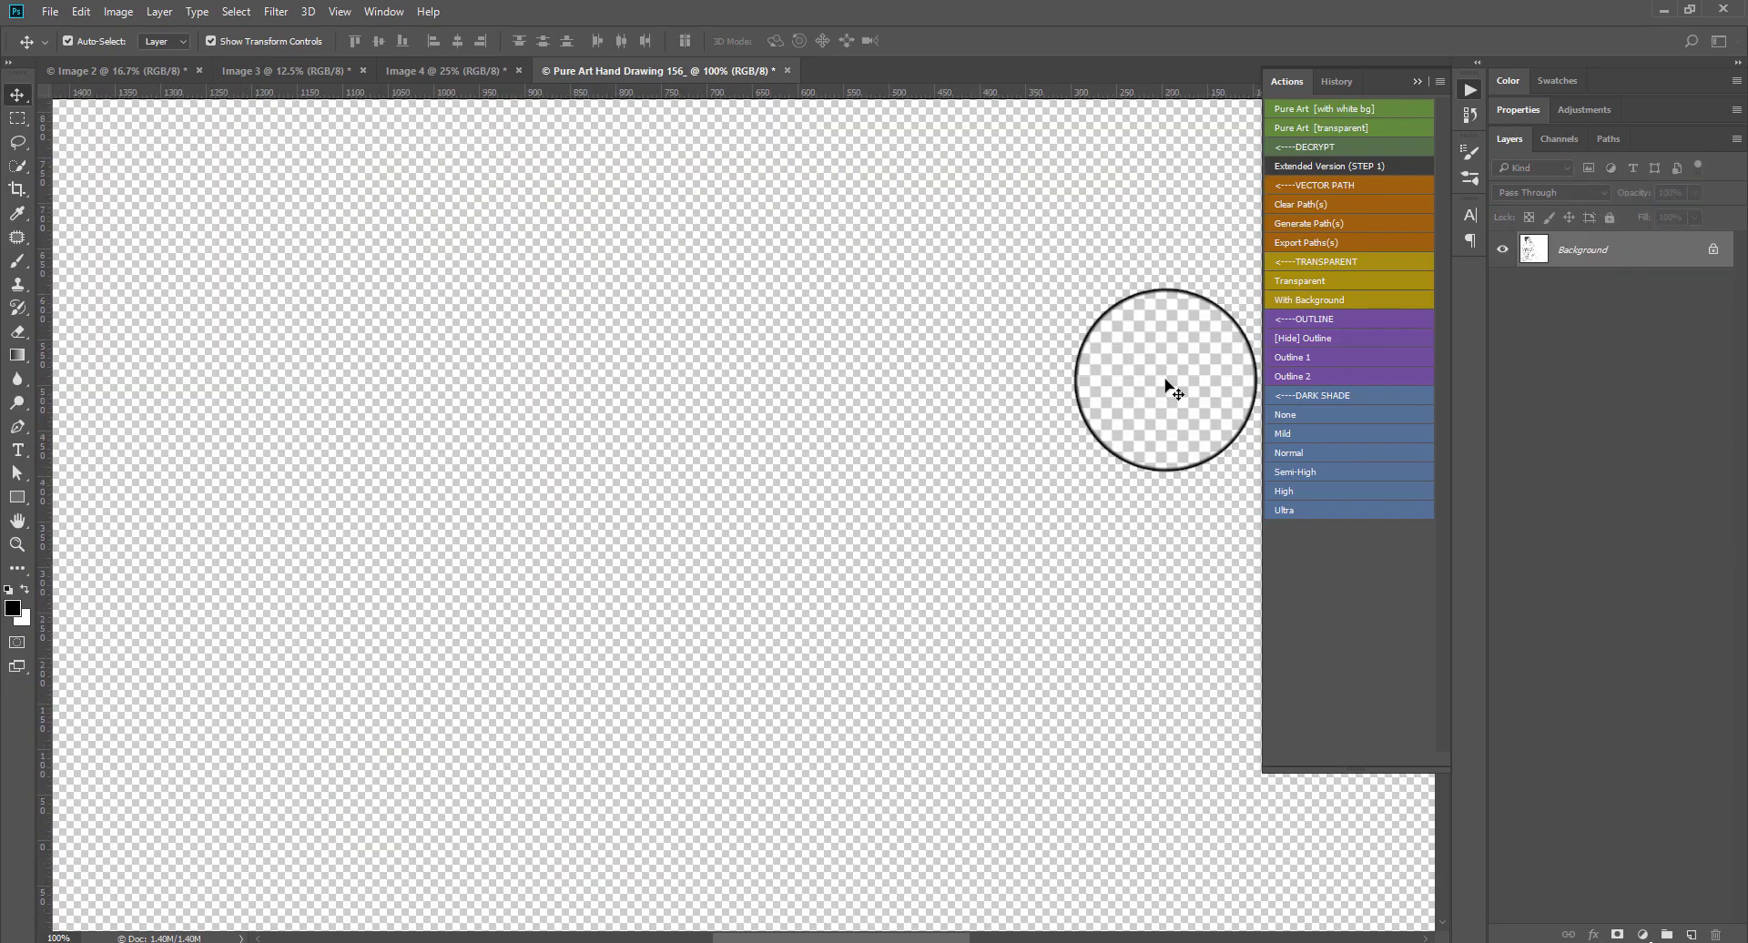
Check the enlarged sketch's width and height in Image Size without changes.
scroll(546, 428, "down", 3)
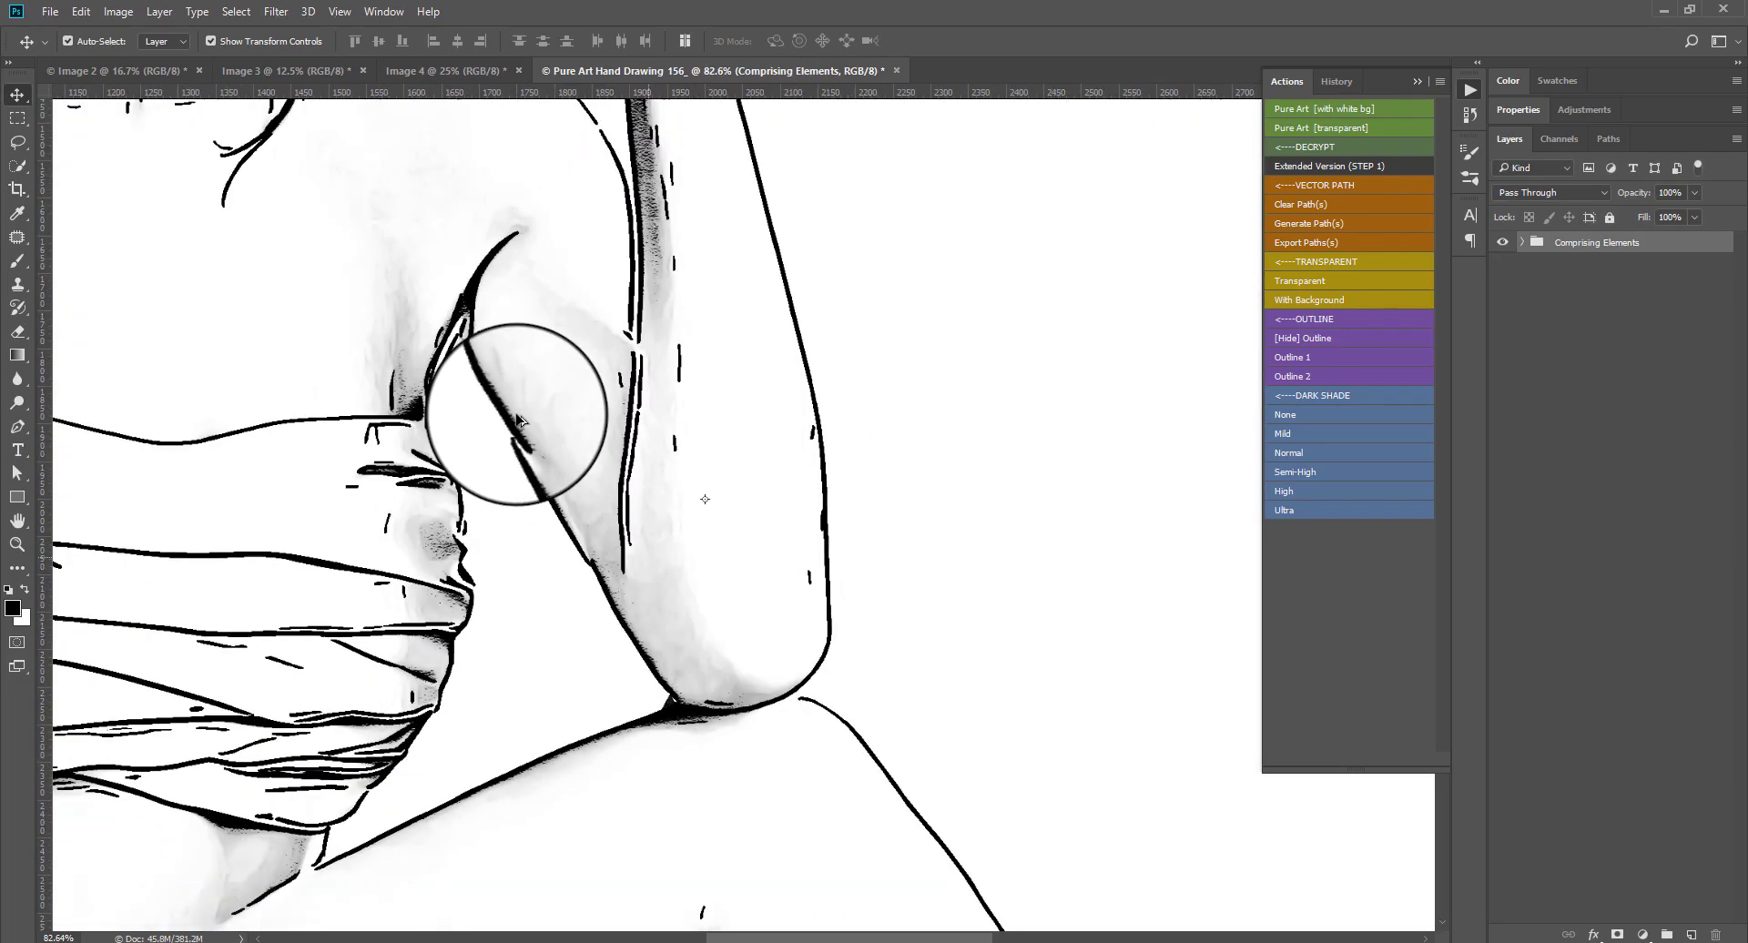
scroll(546, 410, "down", 3)
scroll(503, 415, "down", 3)
scroll(503, 415, "up", 2)
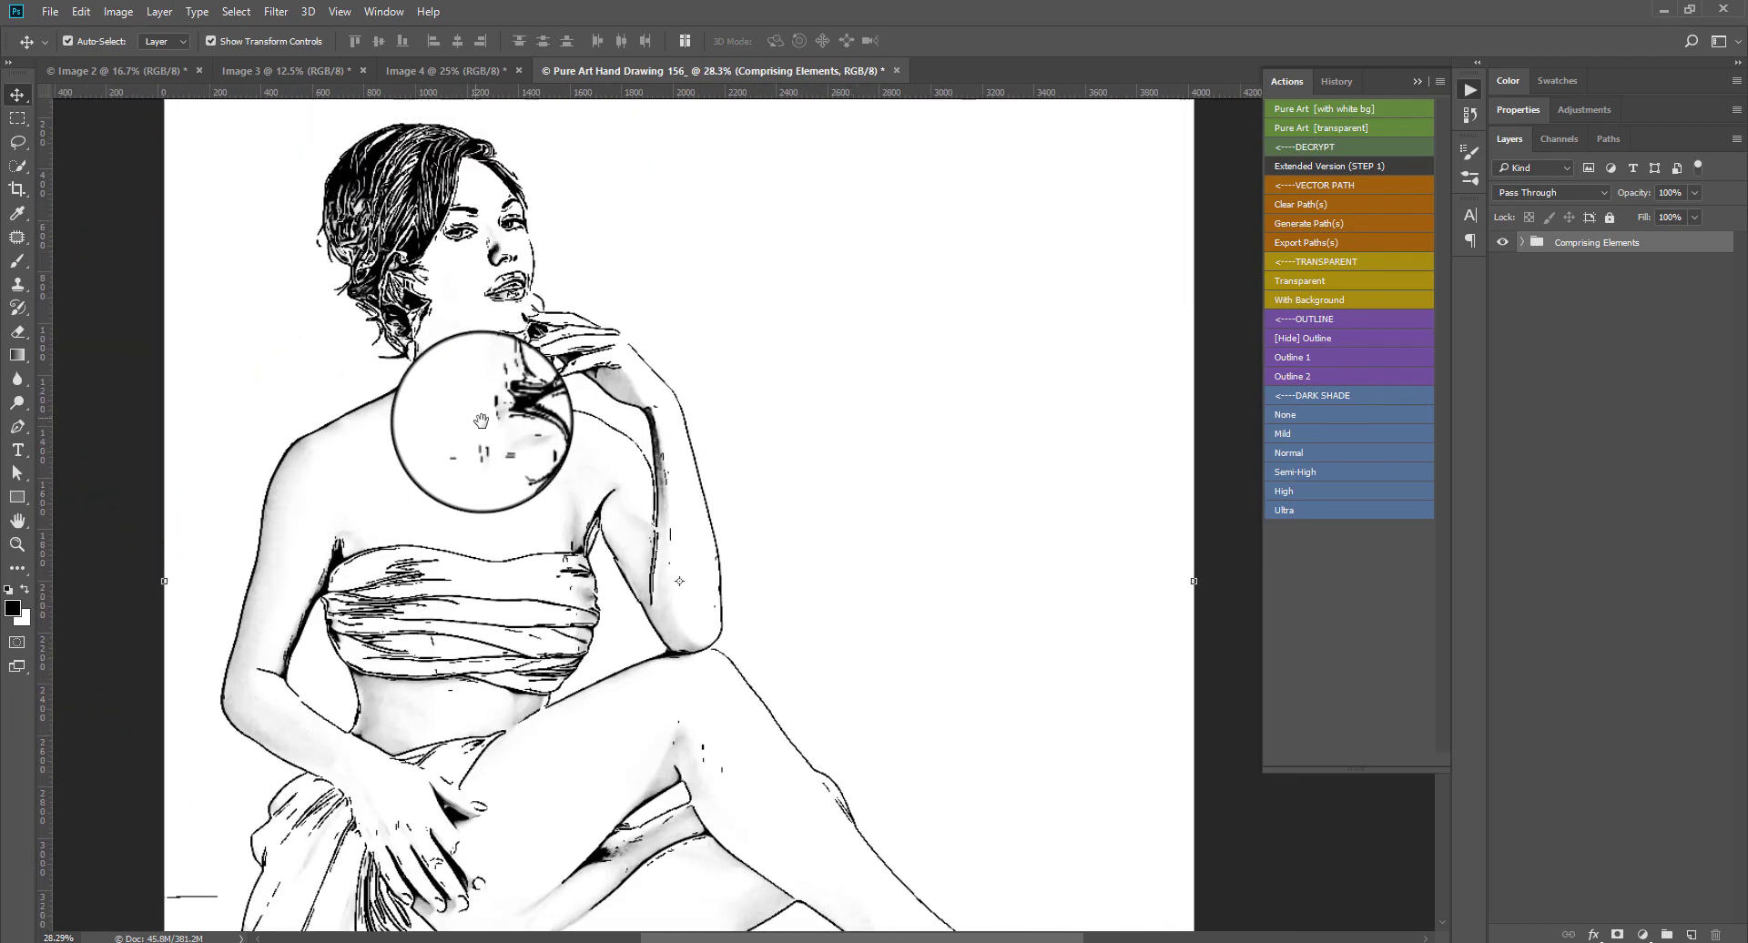
scroll(583, 364, "up", 2)
left_click_drag(573, 264, 575, 323)
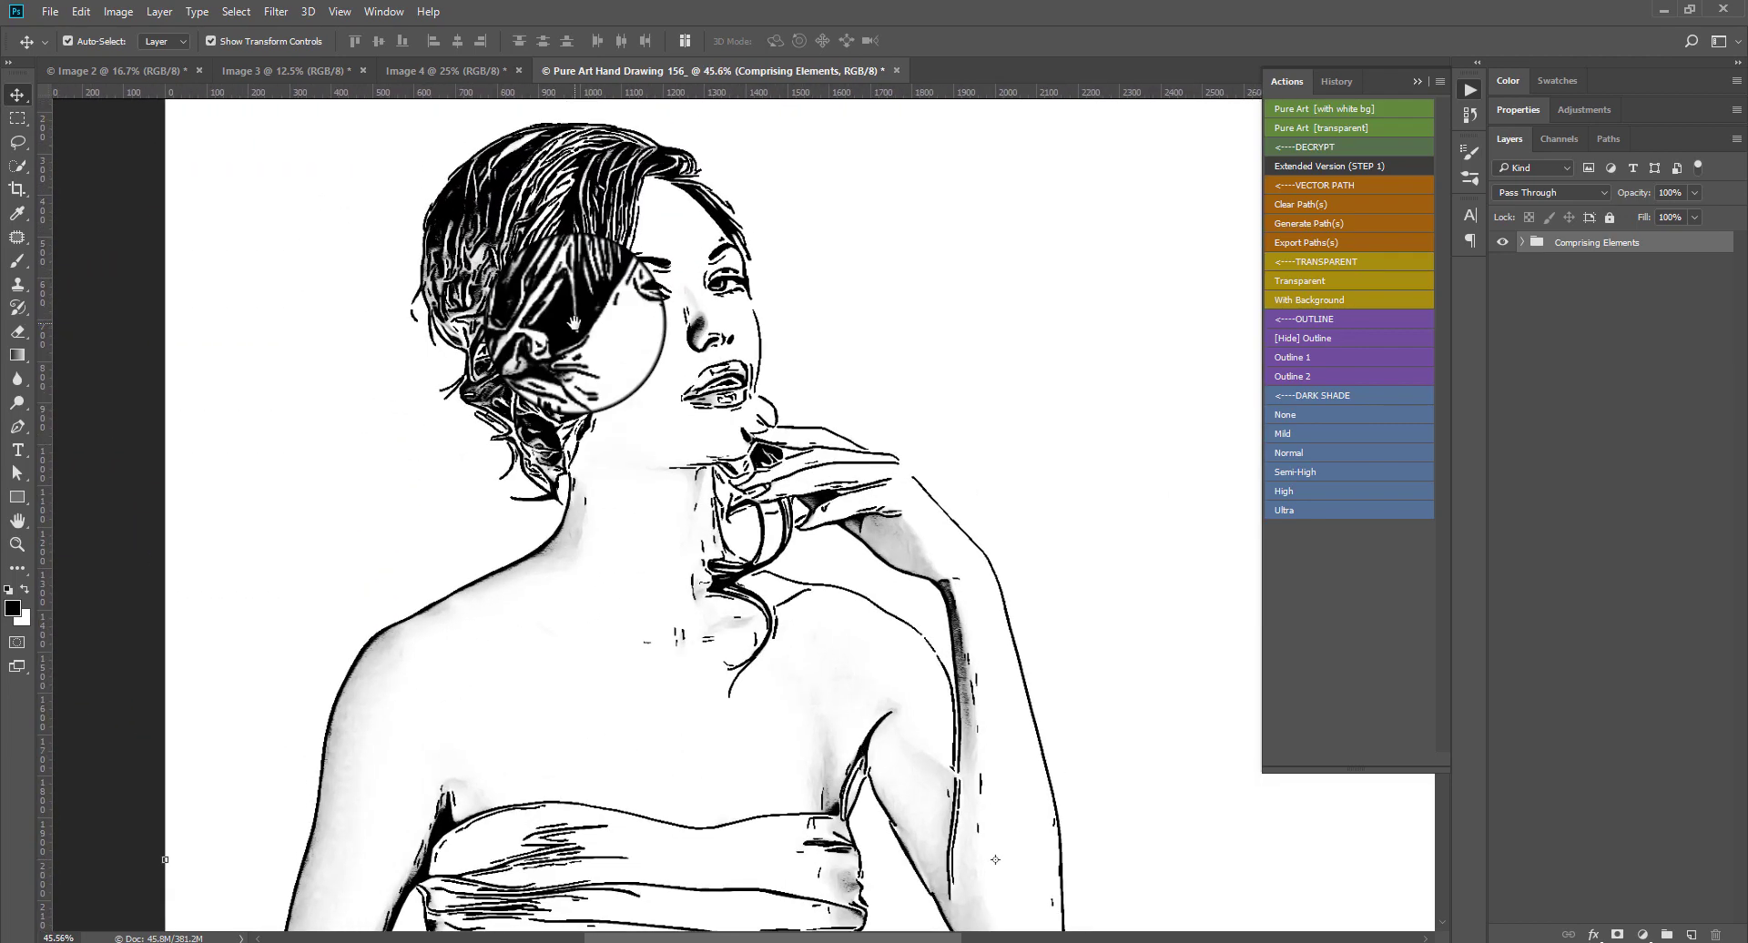
key("ctrl+alt+i")
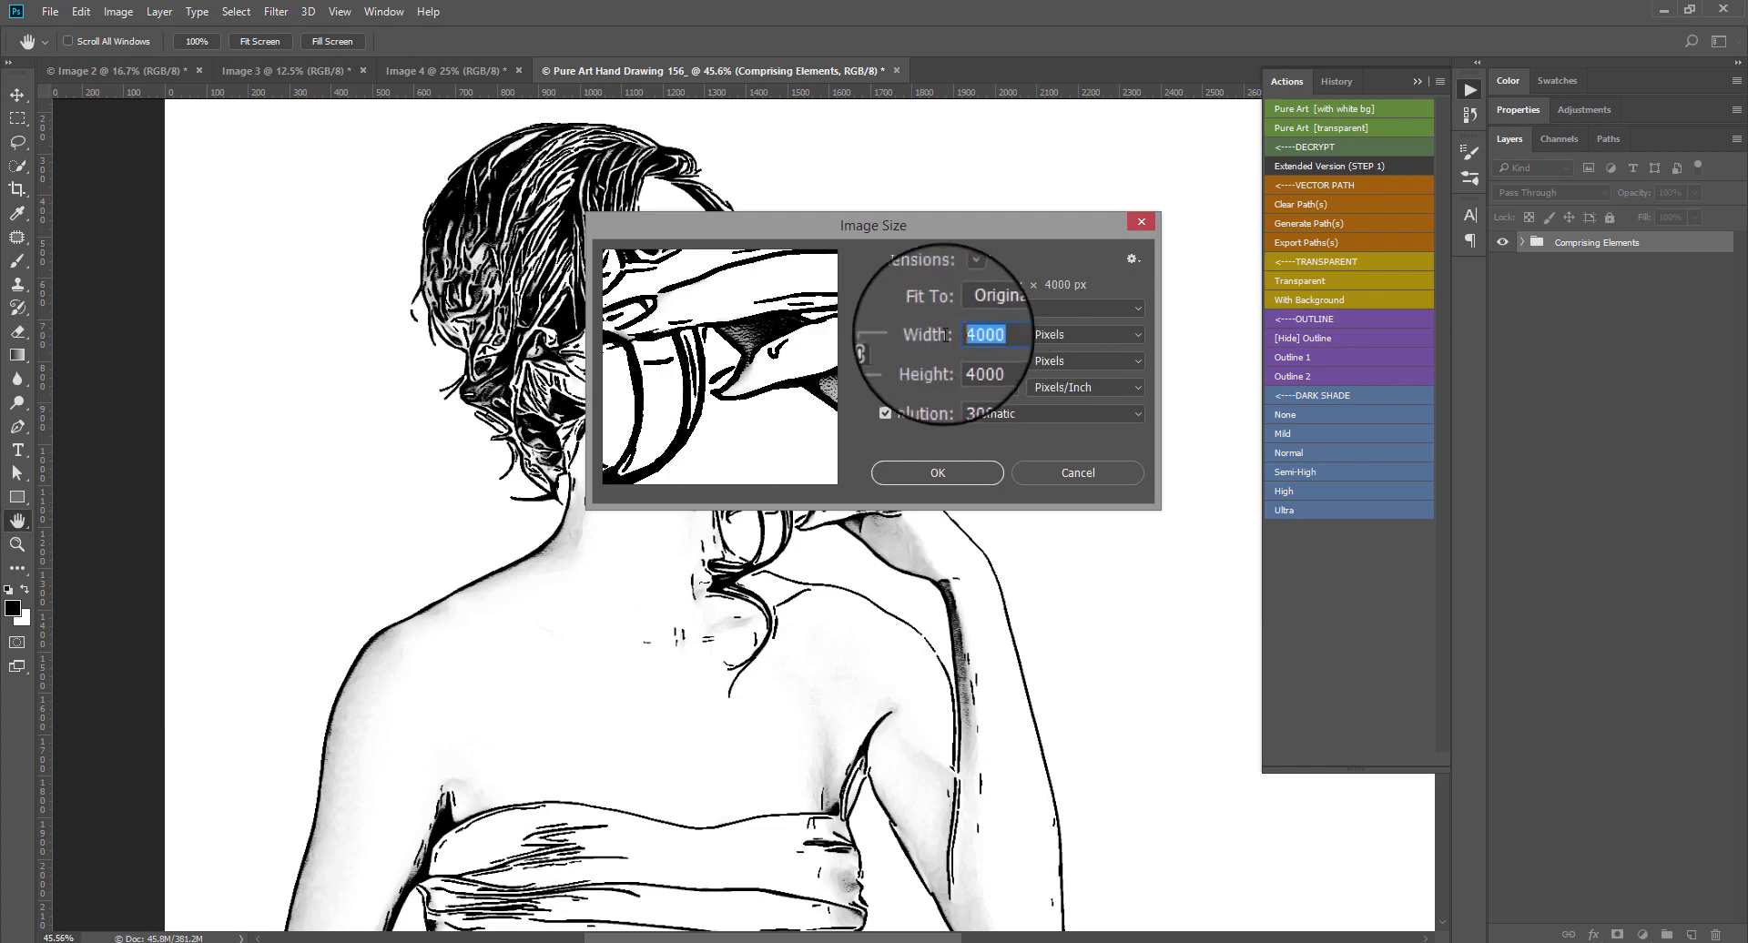
left_click(972, 361)
left_click(1061, 474)
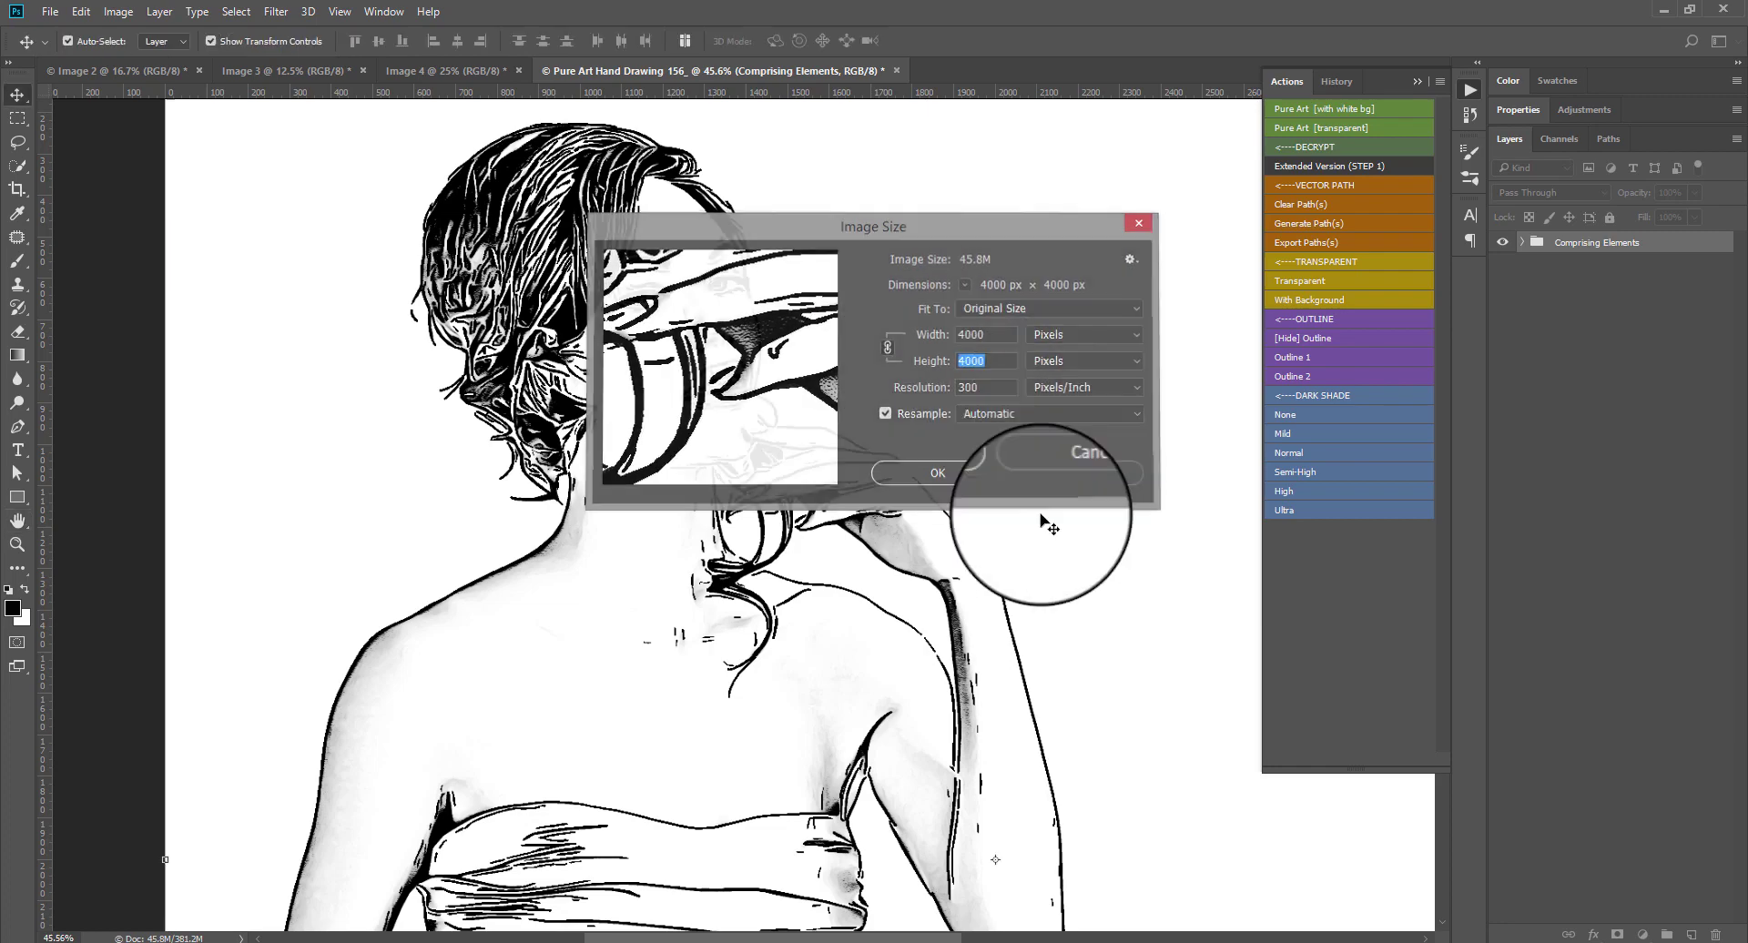
Compare Dark Shade levels Mild through Ultra, then settle on Normal shading.
scroll(901, 594, "down", 2)
scroll(624, 350, "up", 3)
scroll(585, 546, "up", 1)
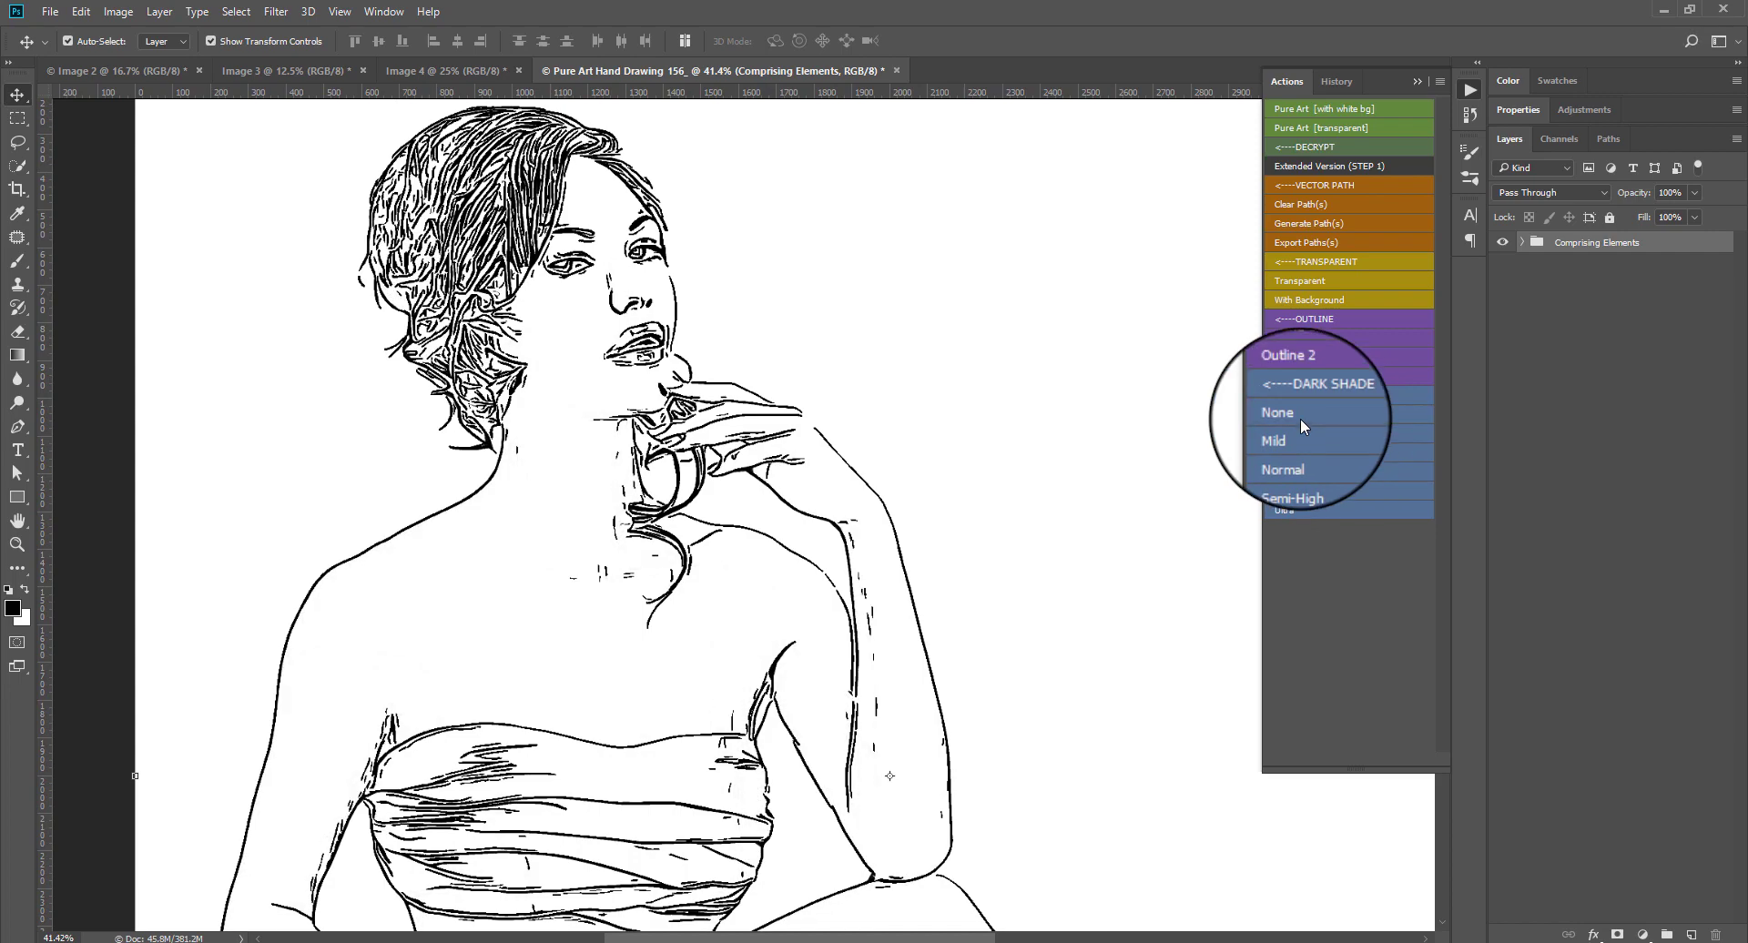
scroll(624, 389, "up", 1)
scroll(557, 375, "up", 1)
scroll(557, 375, "down", 1)
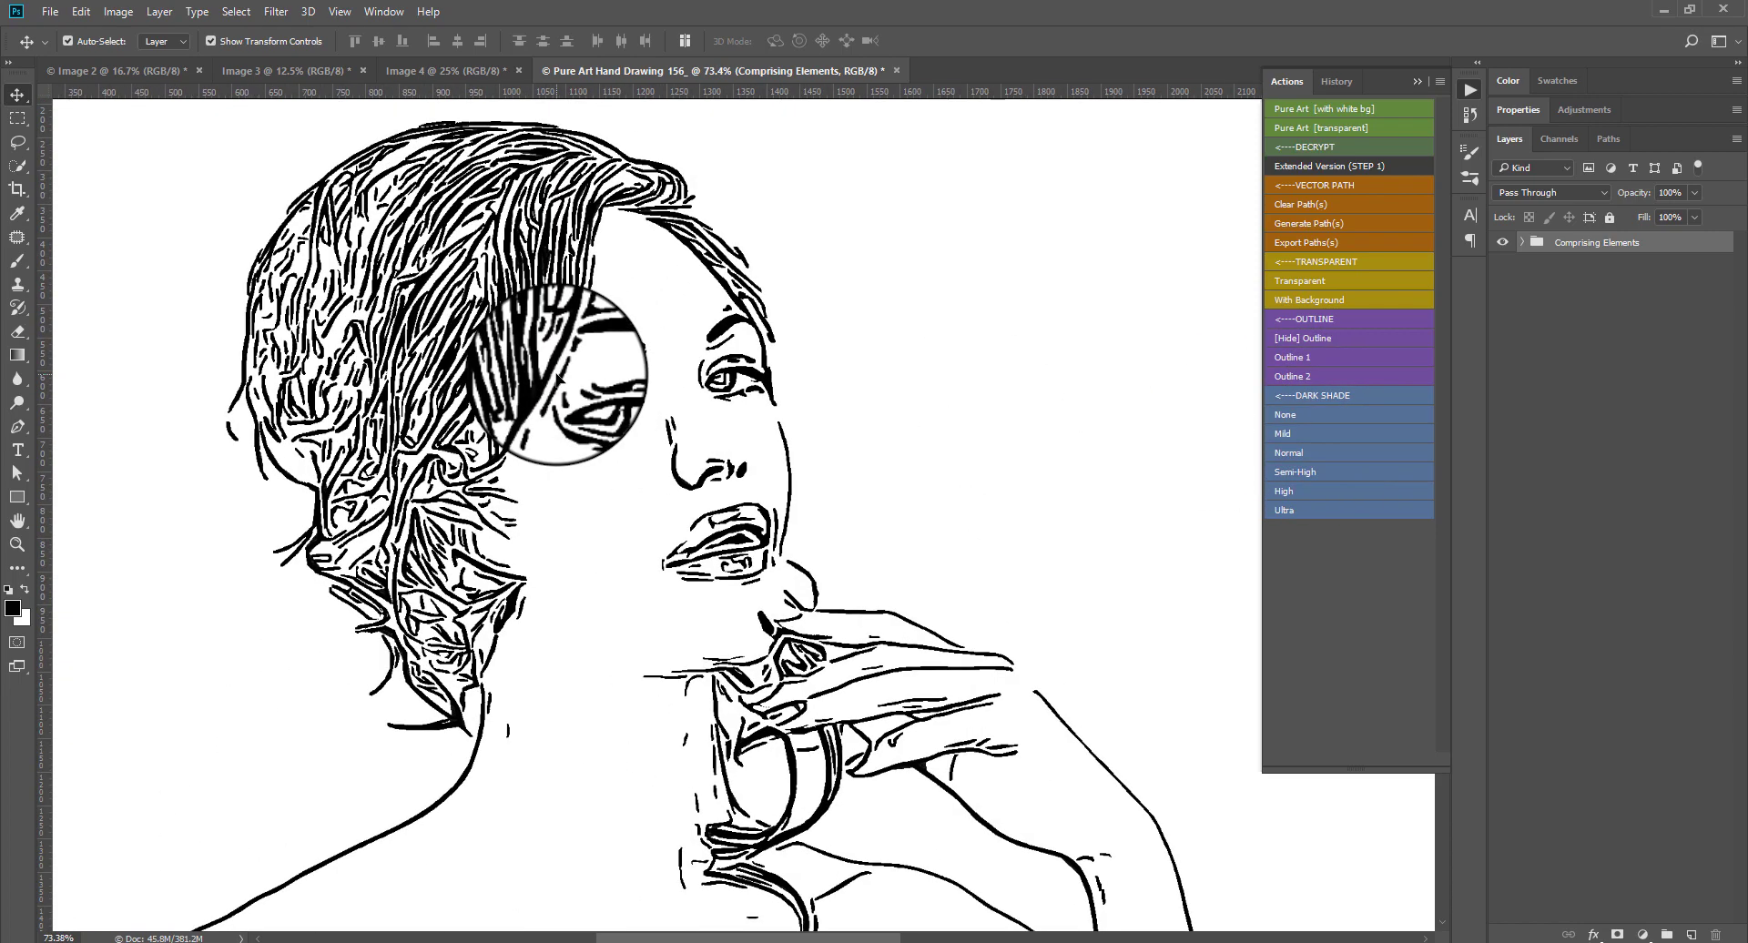
scroll(582, 387, "down", 1)
scroll(601, 400, "down", 1)
scroll(609, 423, "down", 1)
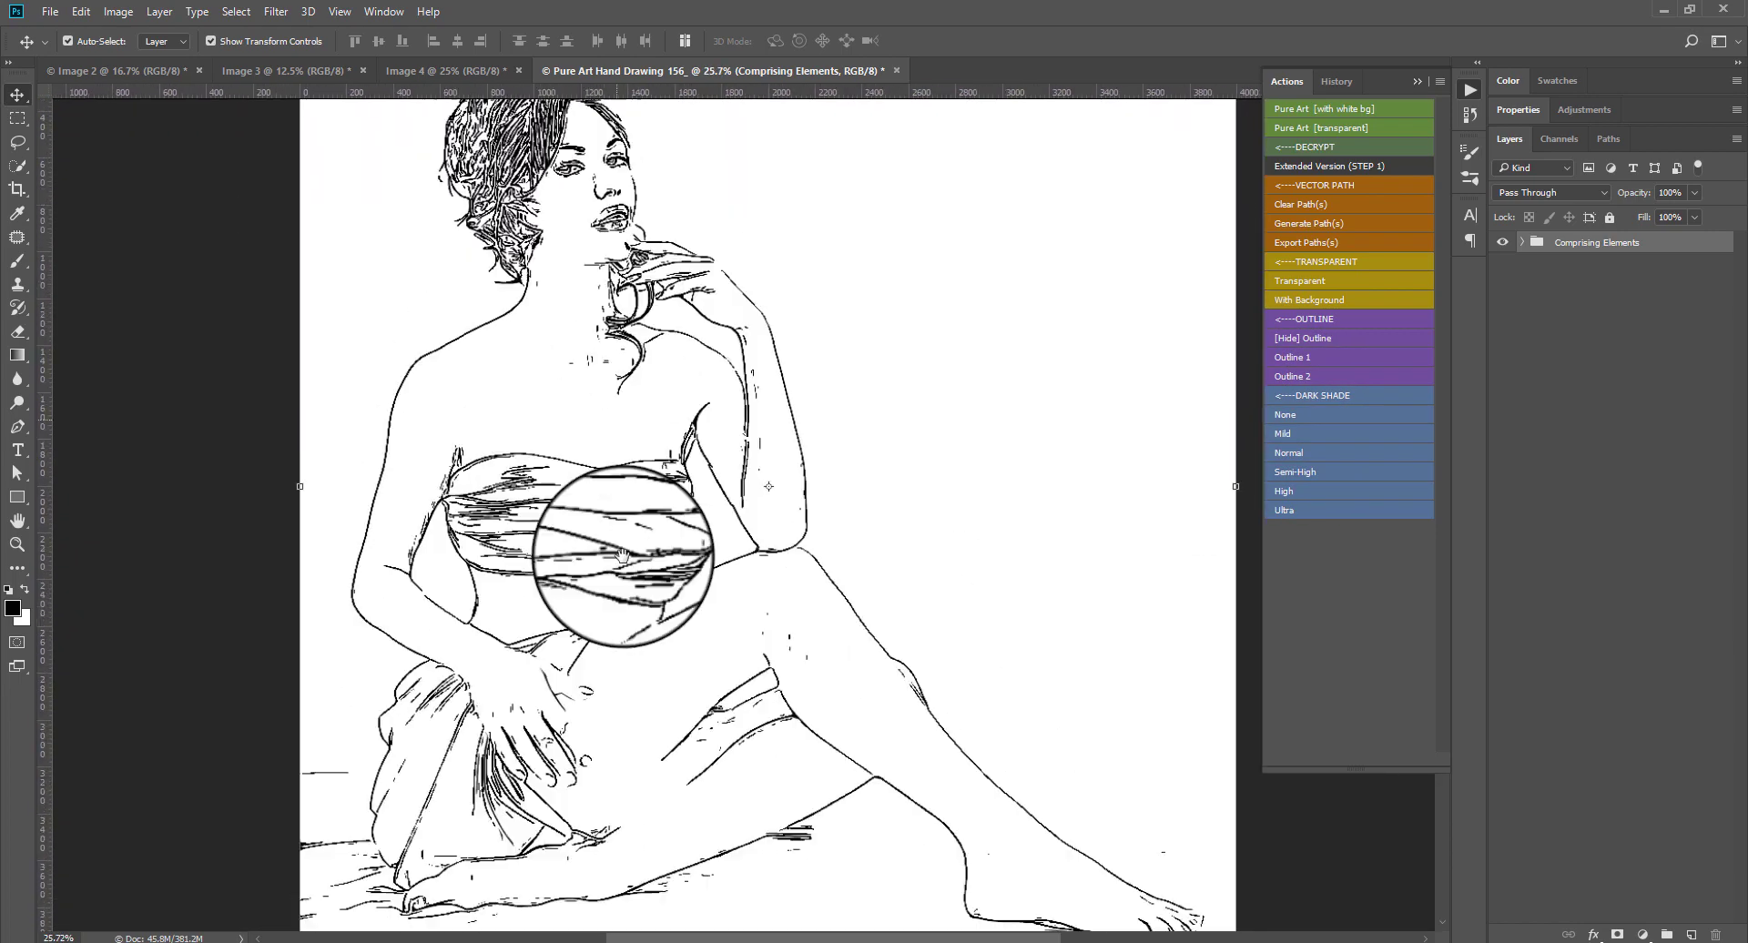
scroll(614, 637, "up", 1)
scroll(628, 583, "up", 1)
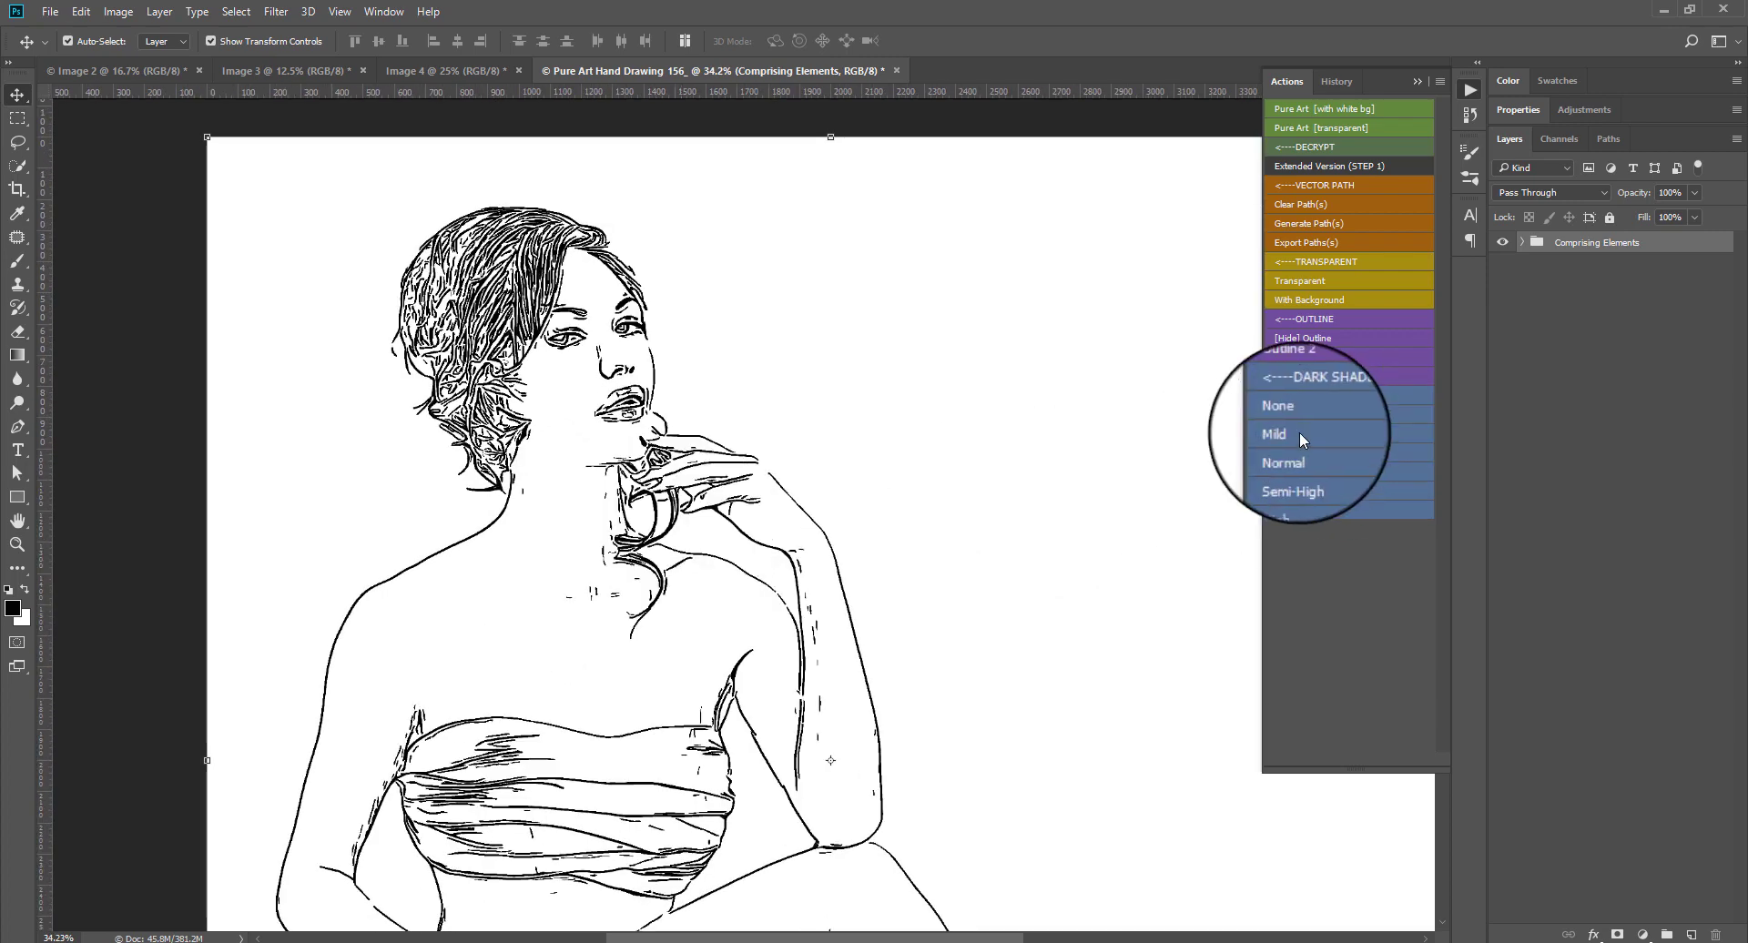
left_click(1298, 431)
left_click(1298, 450)
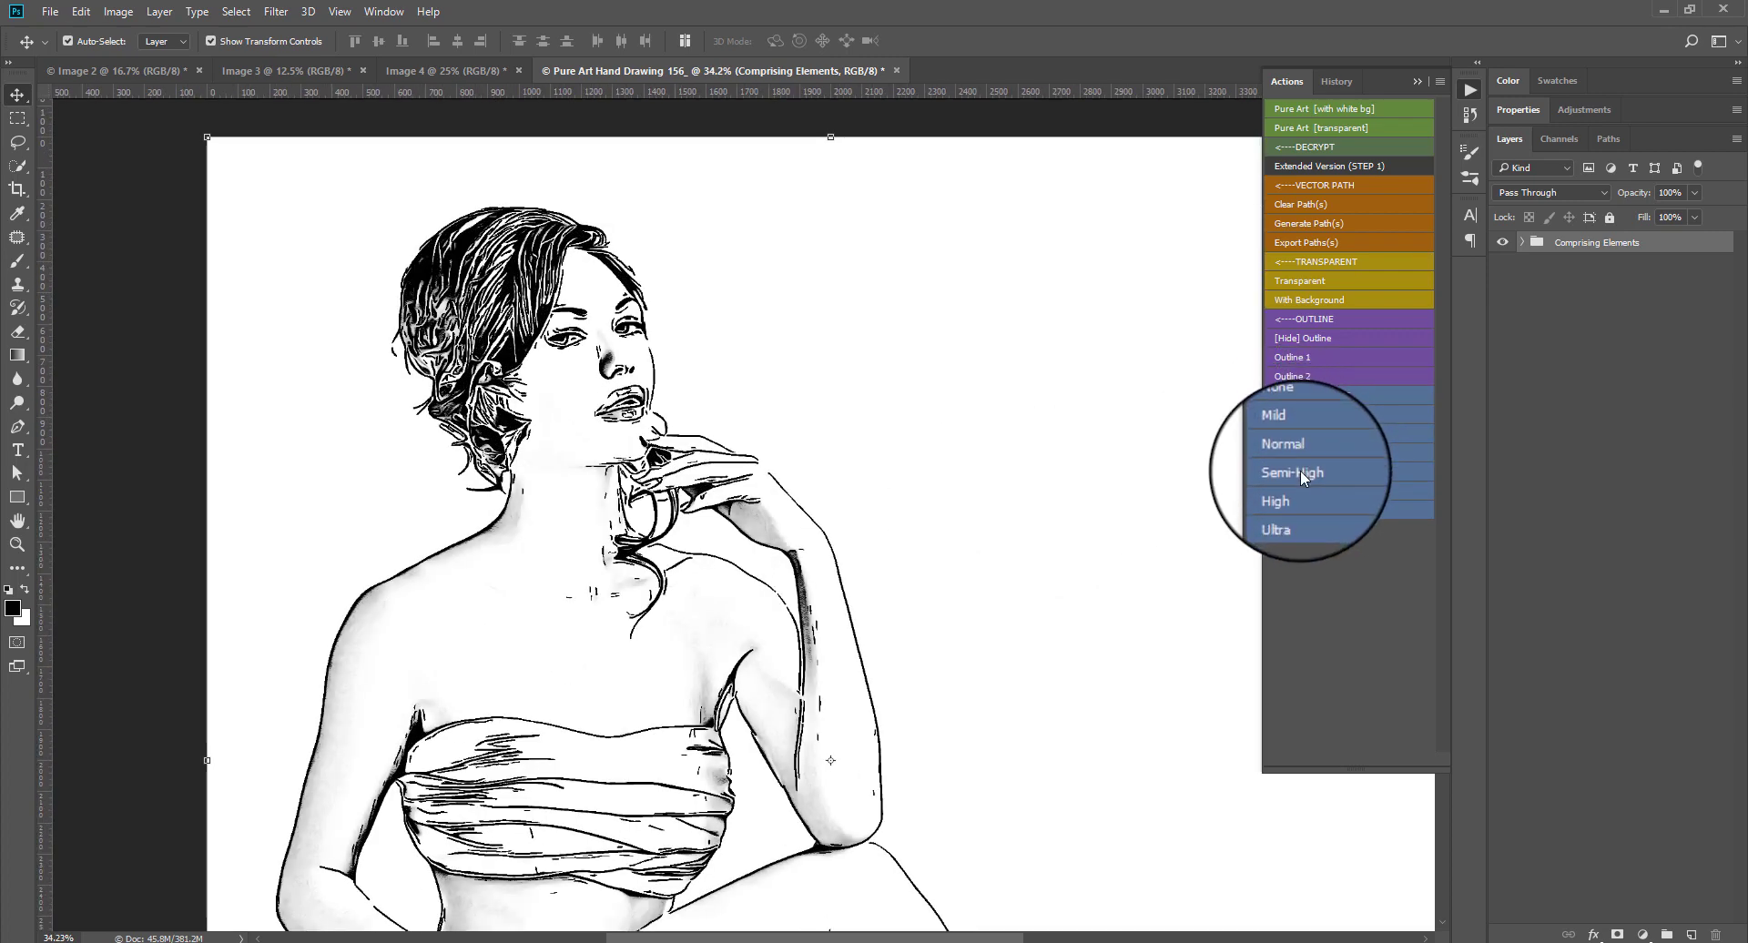
left_click(1300, 470)
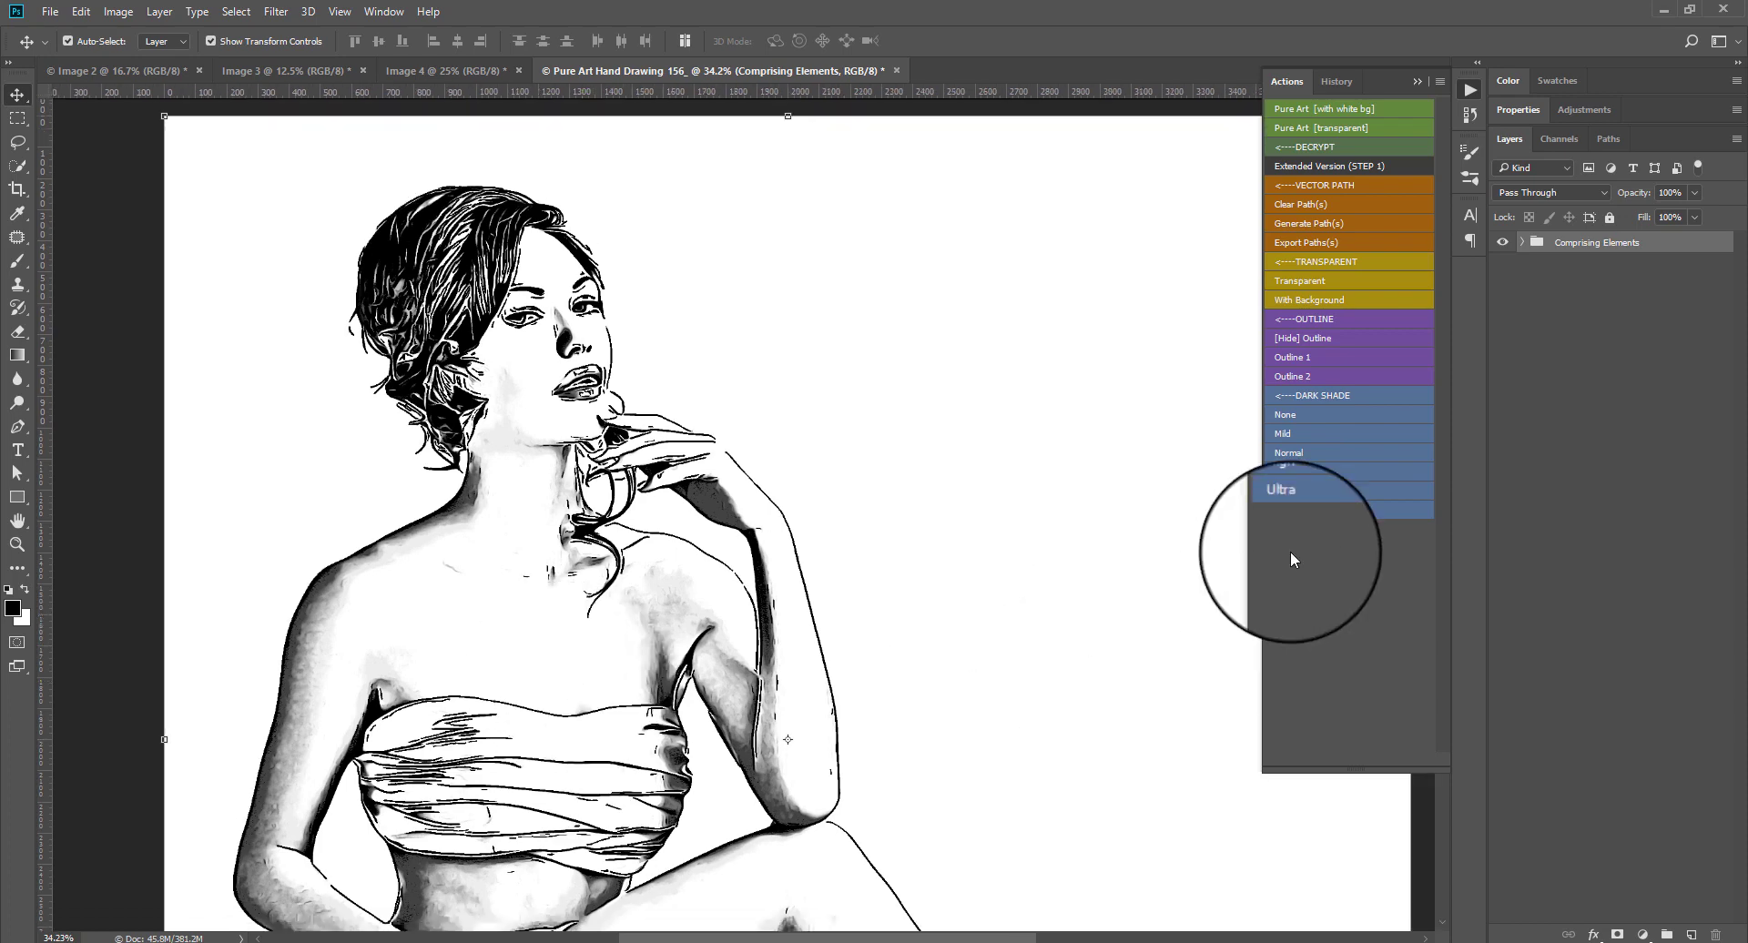
left_click(1301, 491)
scroll(910, 699, "down", 2)
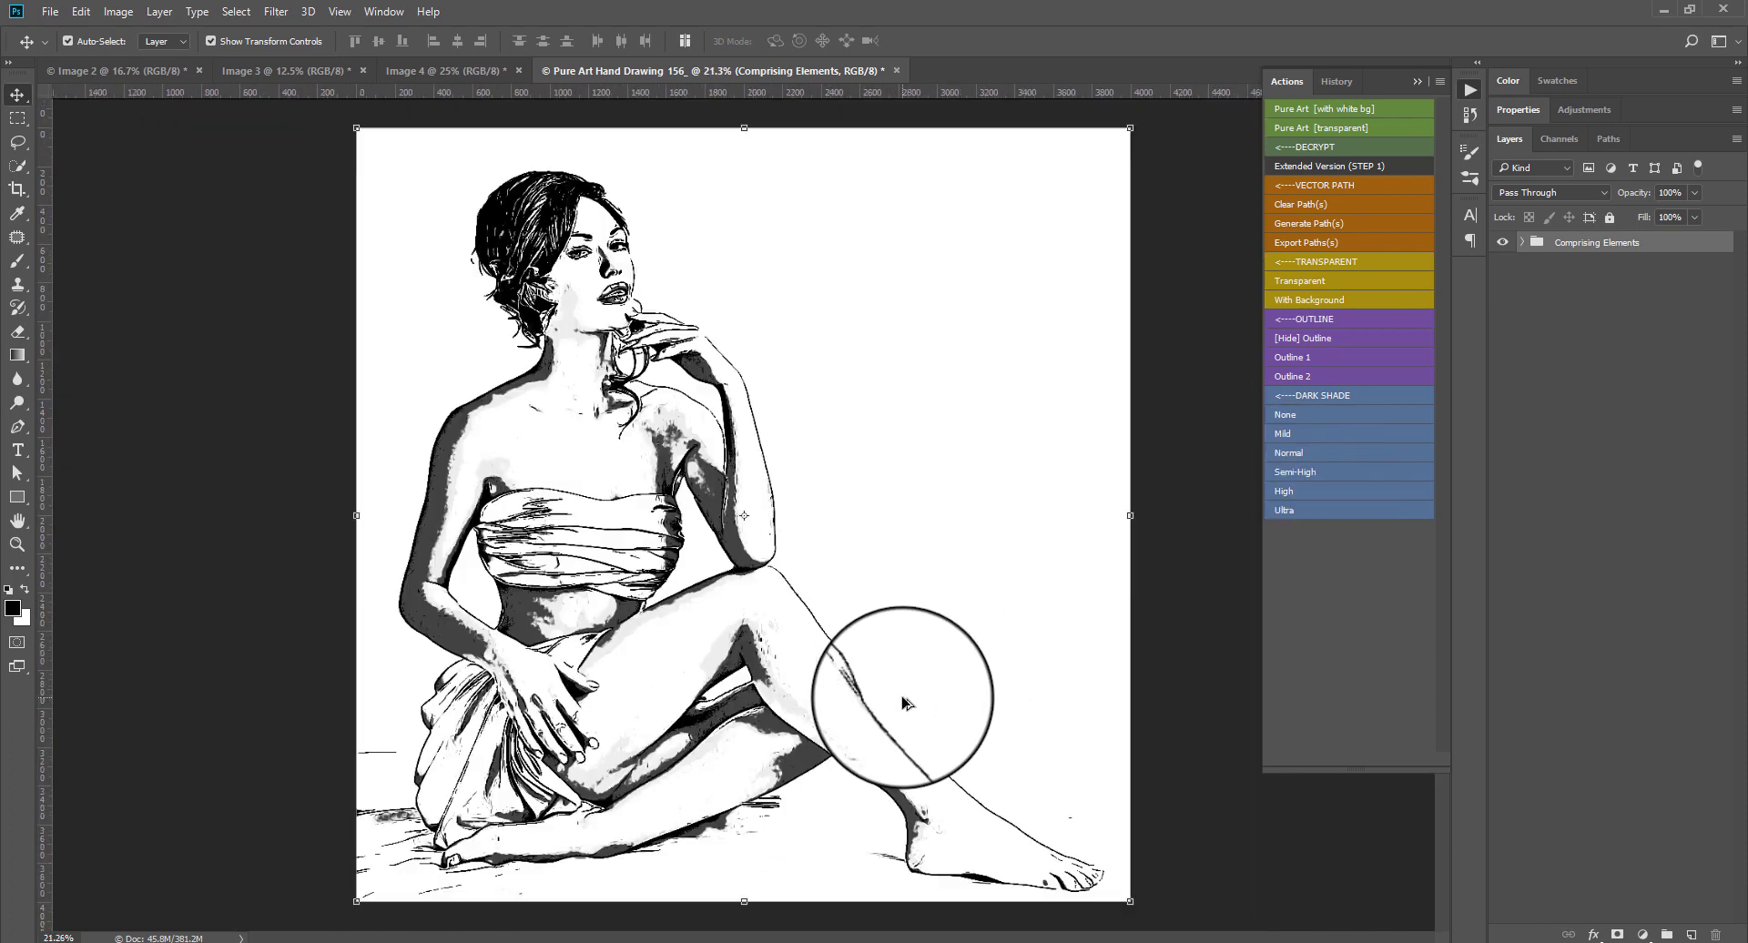
left_click(1299, 508)
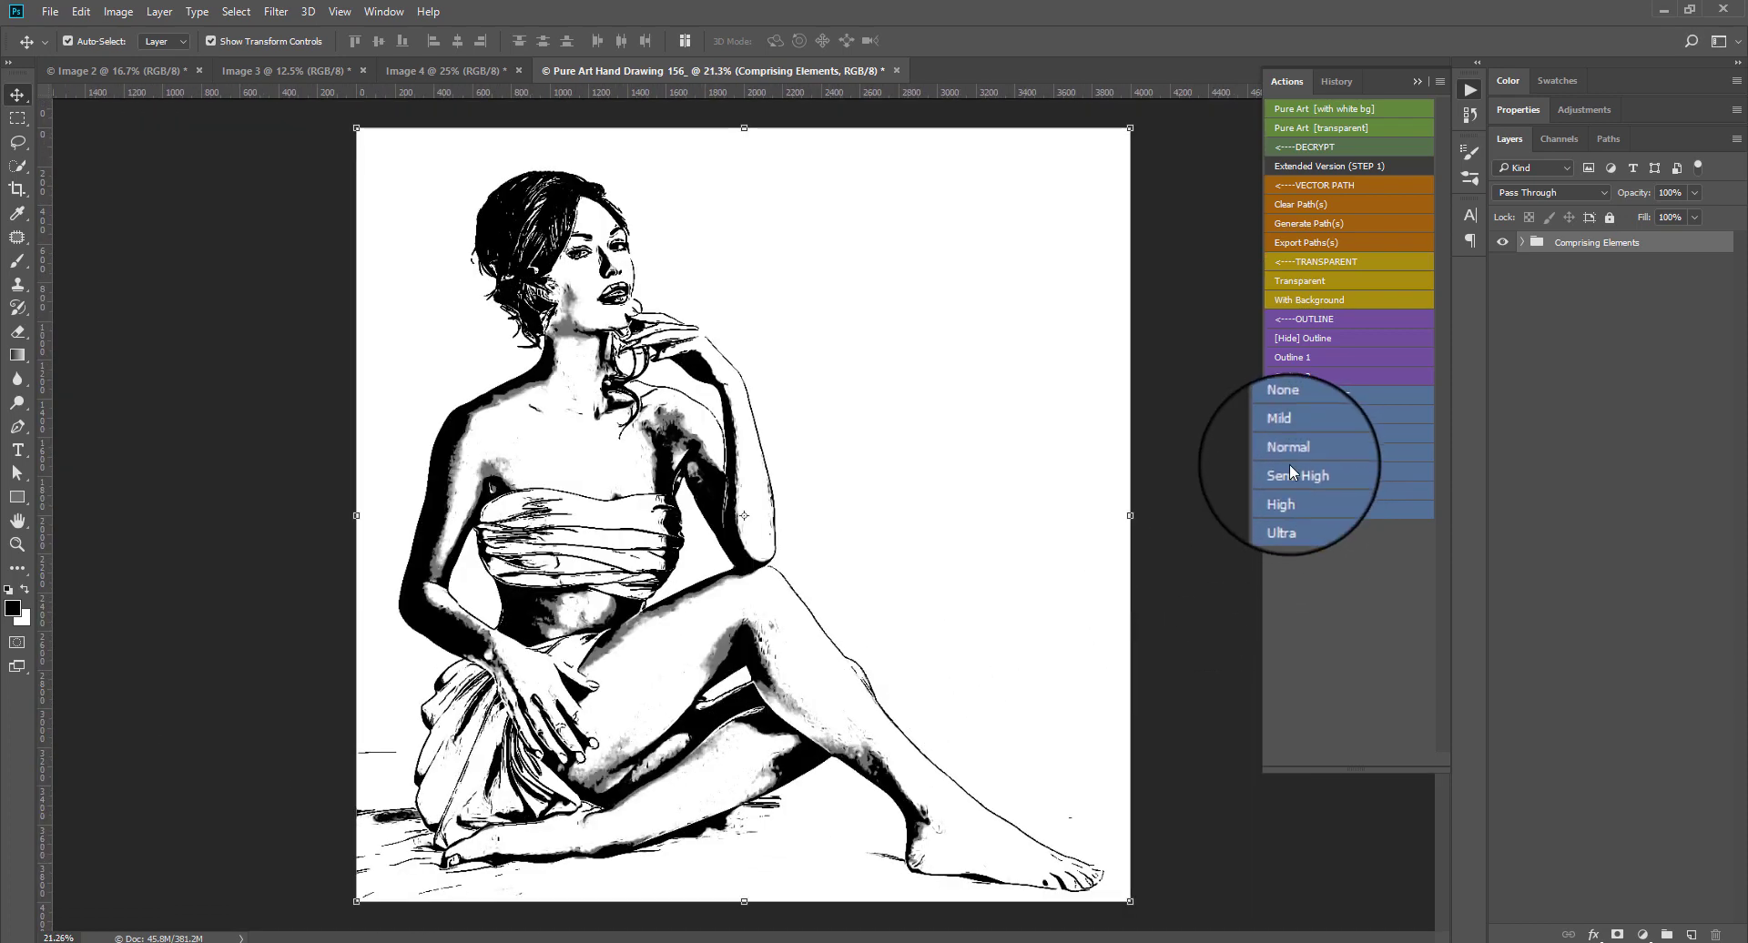
left_click(1287, 433)
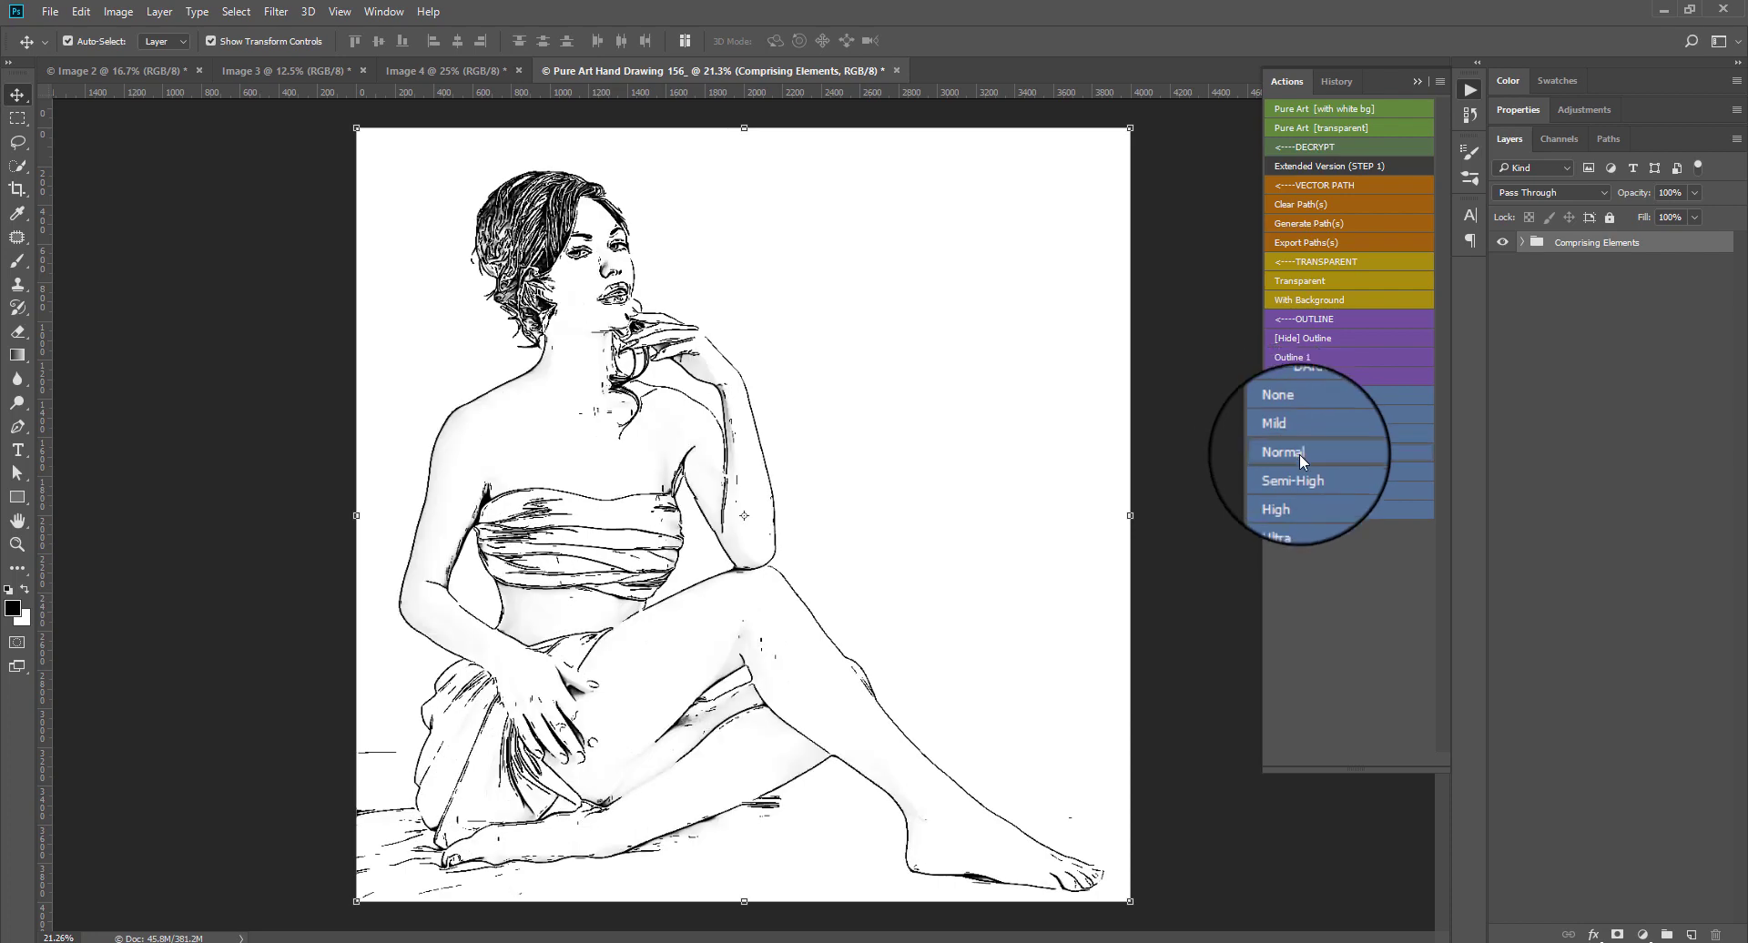
left_click(1298, 453)
Remove the white background with the Transparent action.
scroll(639, 430, "up", 2)
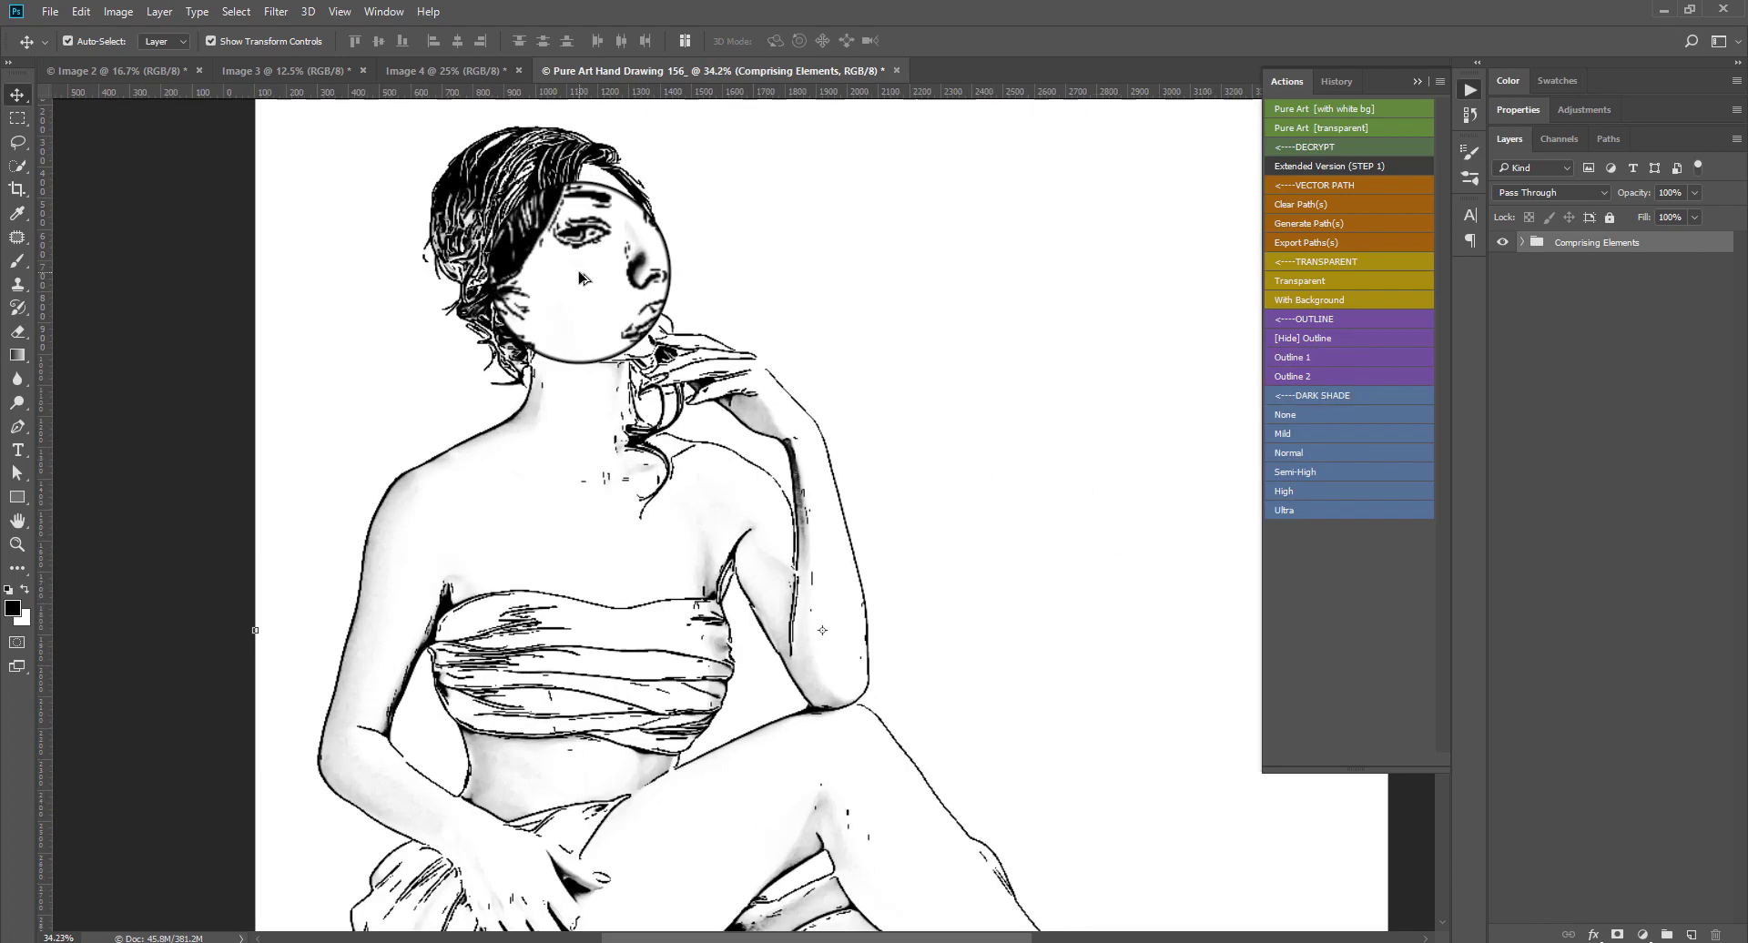
scroll(546, 382, "up", 2)
scroll(546, 409, "up", 2)
scroll(547, 422, "up", 2)
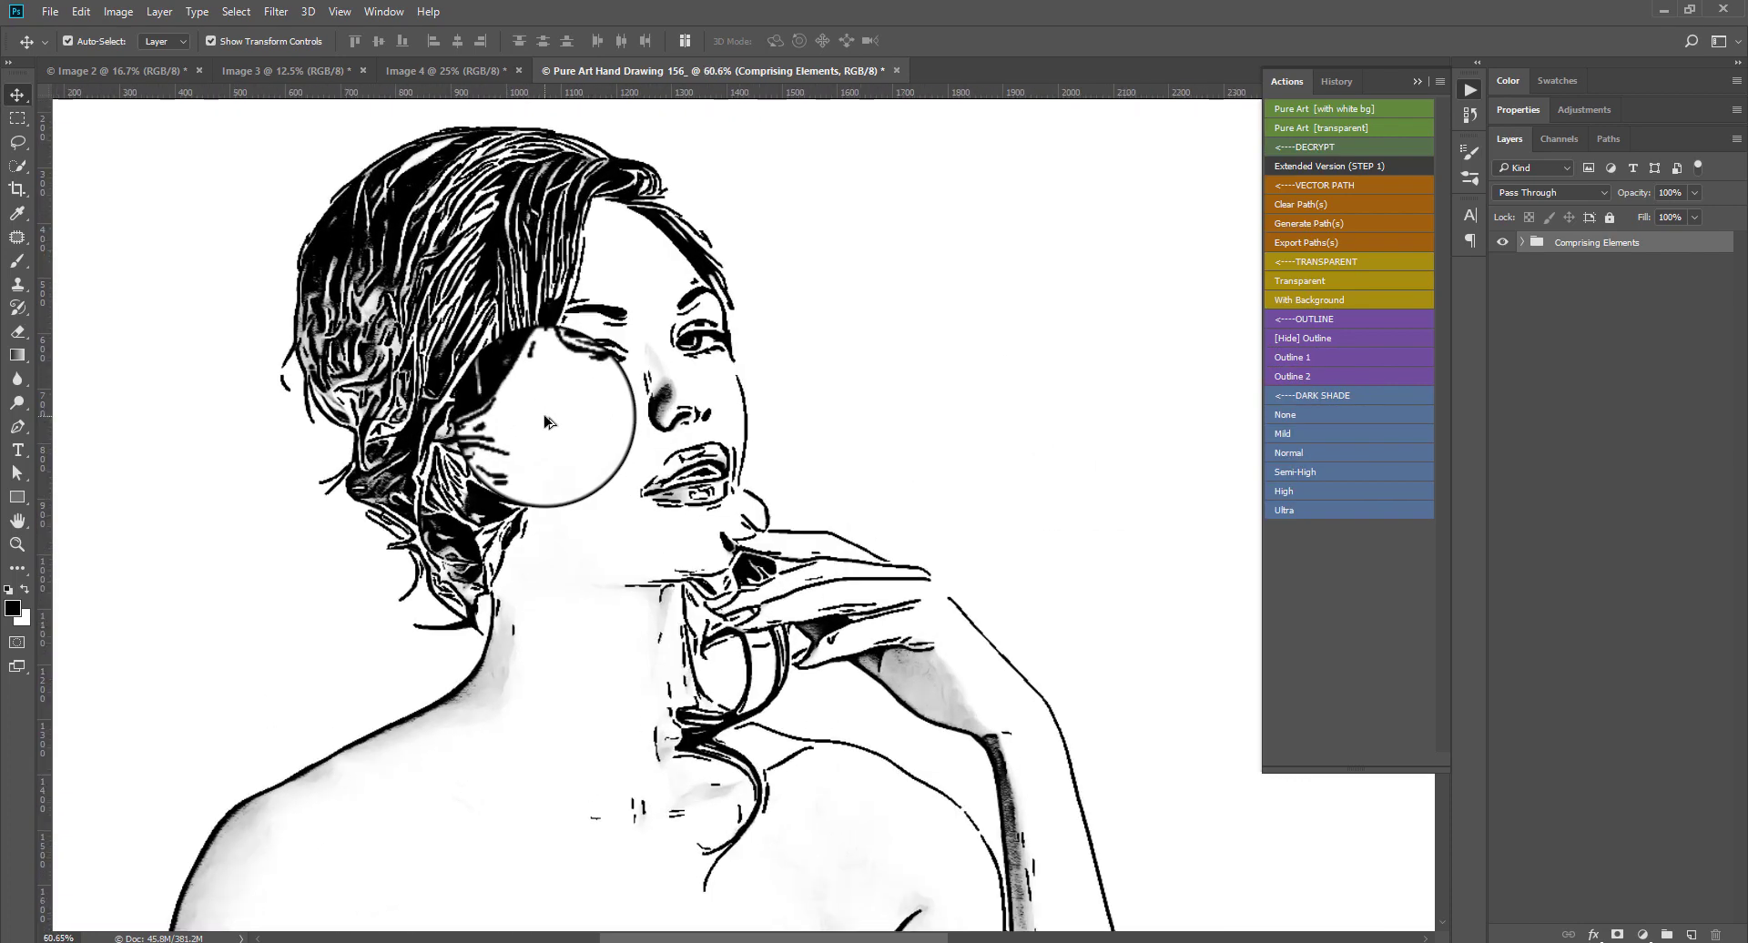
left_click(1298, 281)
scroll(951, 498, "down", 3)
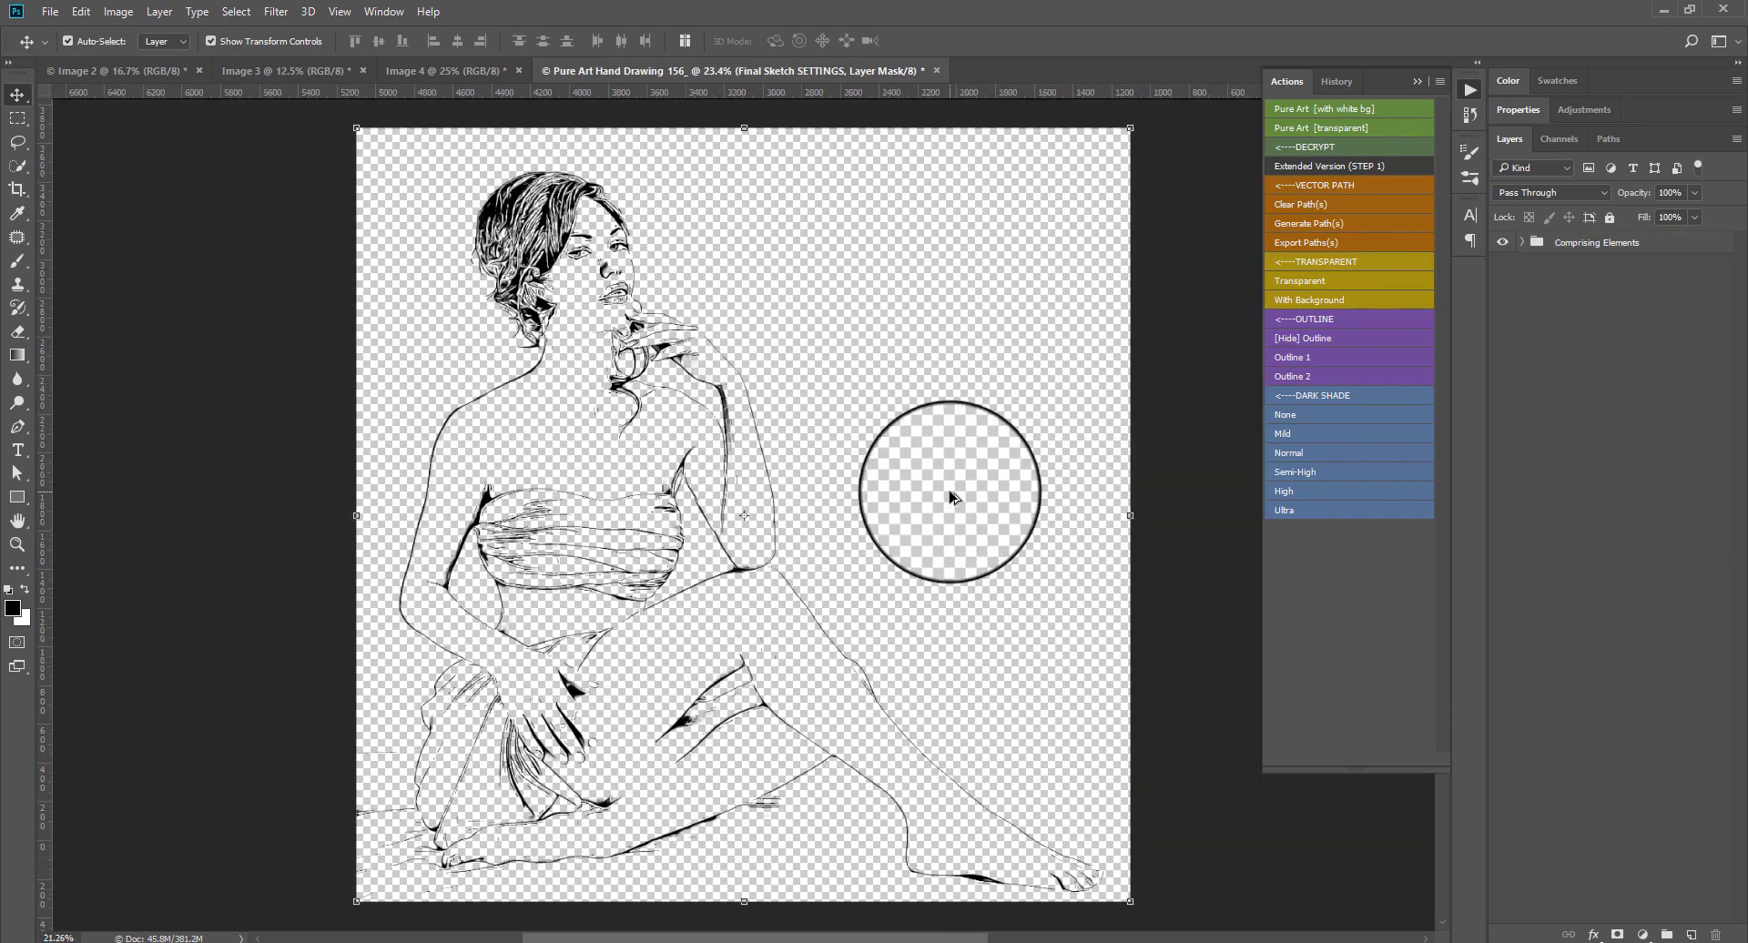
scroll(673, 402, "up", 3)
left_click_drag(679, 410, 529, 547)
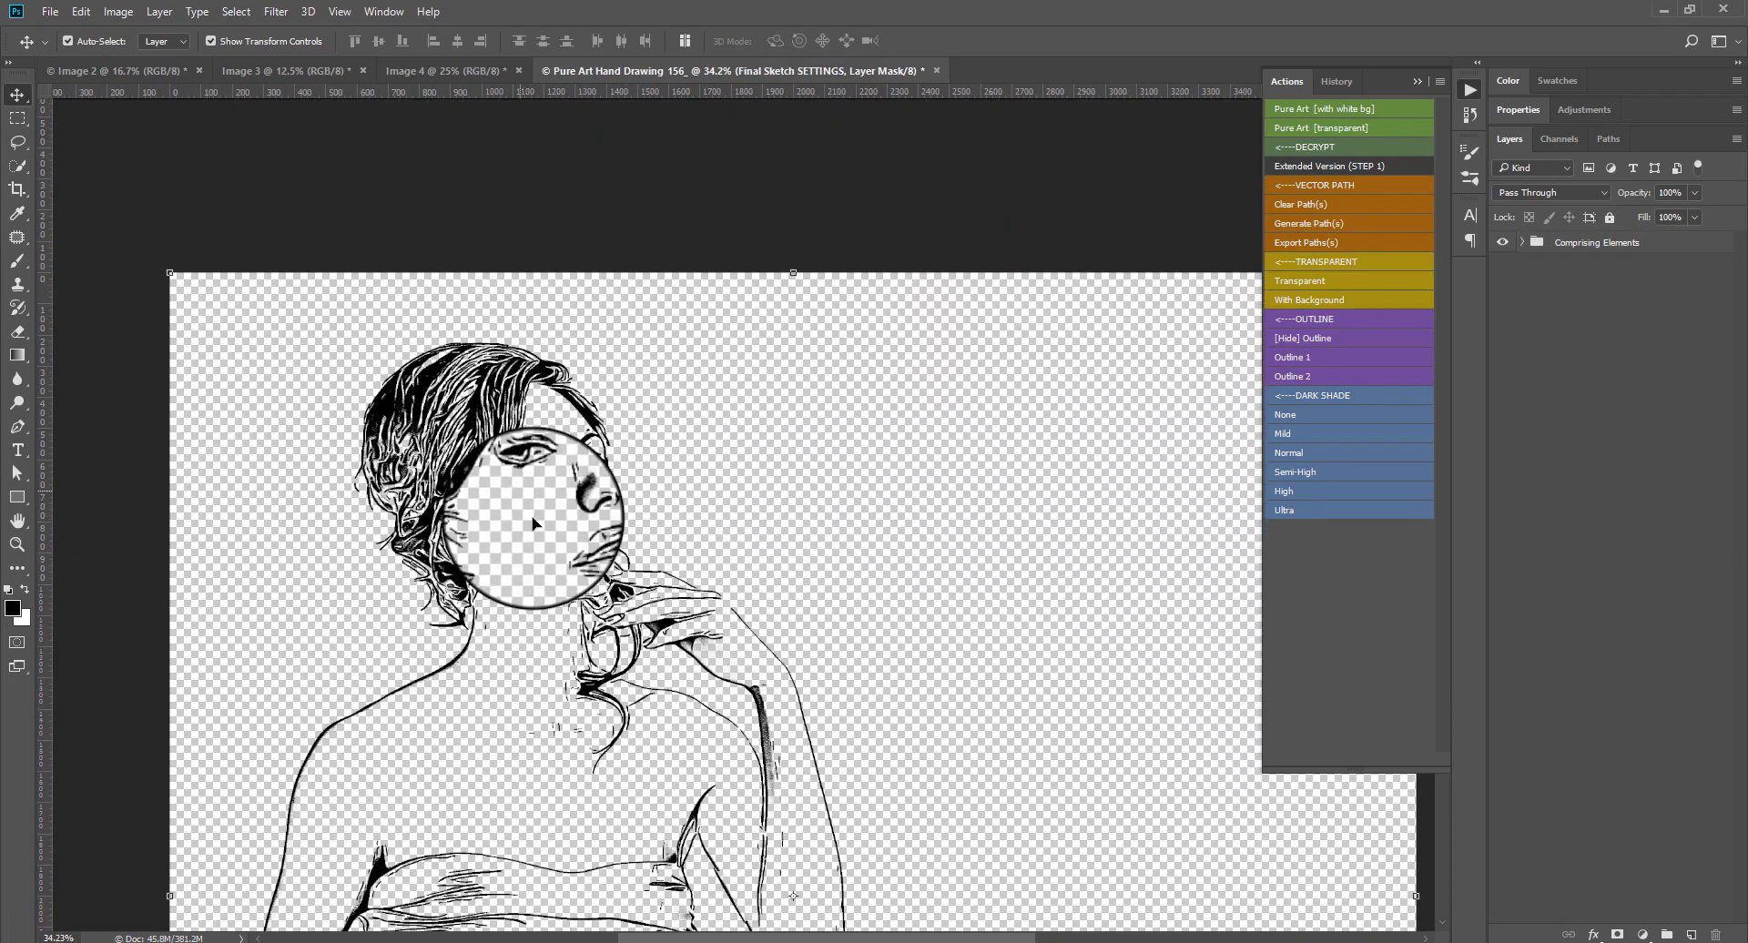
scroll(534, 545, "up", 2)
scroll(676, 571, "up", 1)
scroll(678, 571, "up", 2)
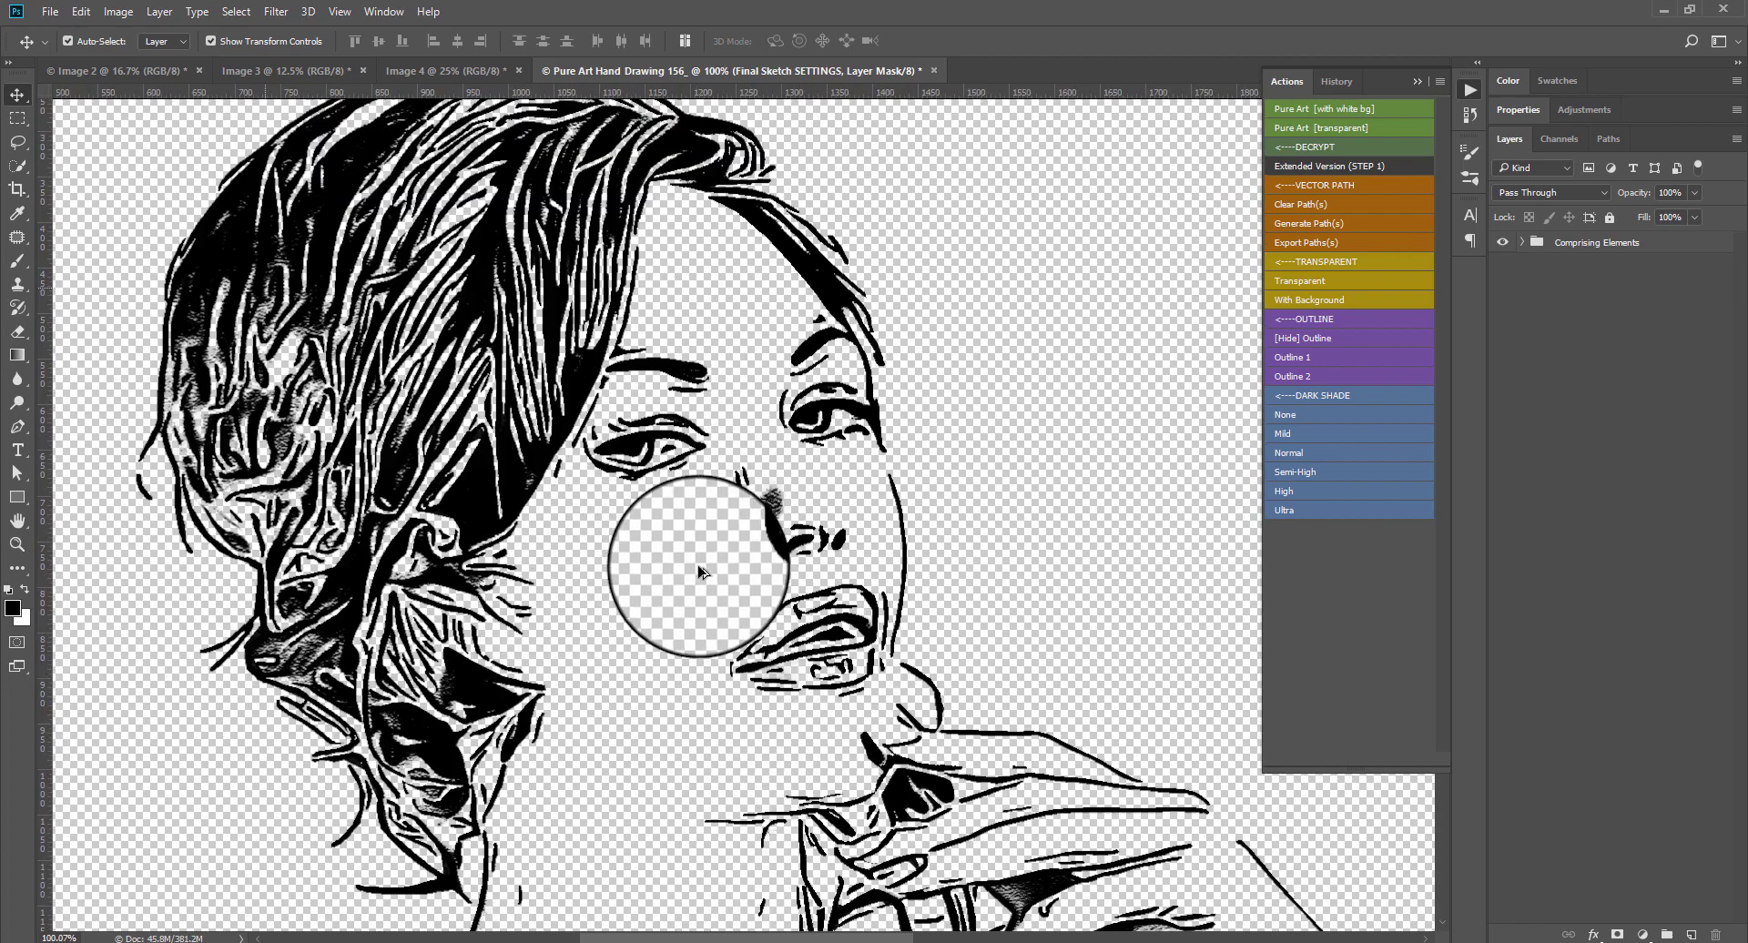
scroll(702, 571, "down", 3)
scroll(701, 571, "down", 2)
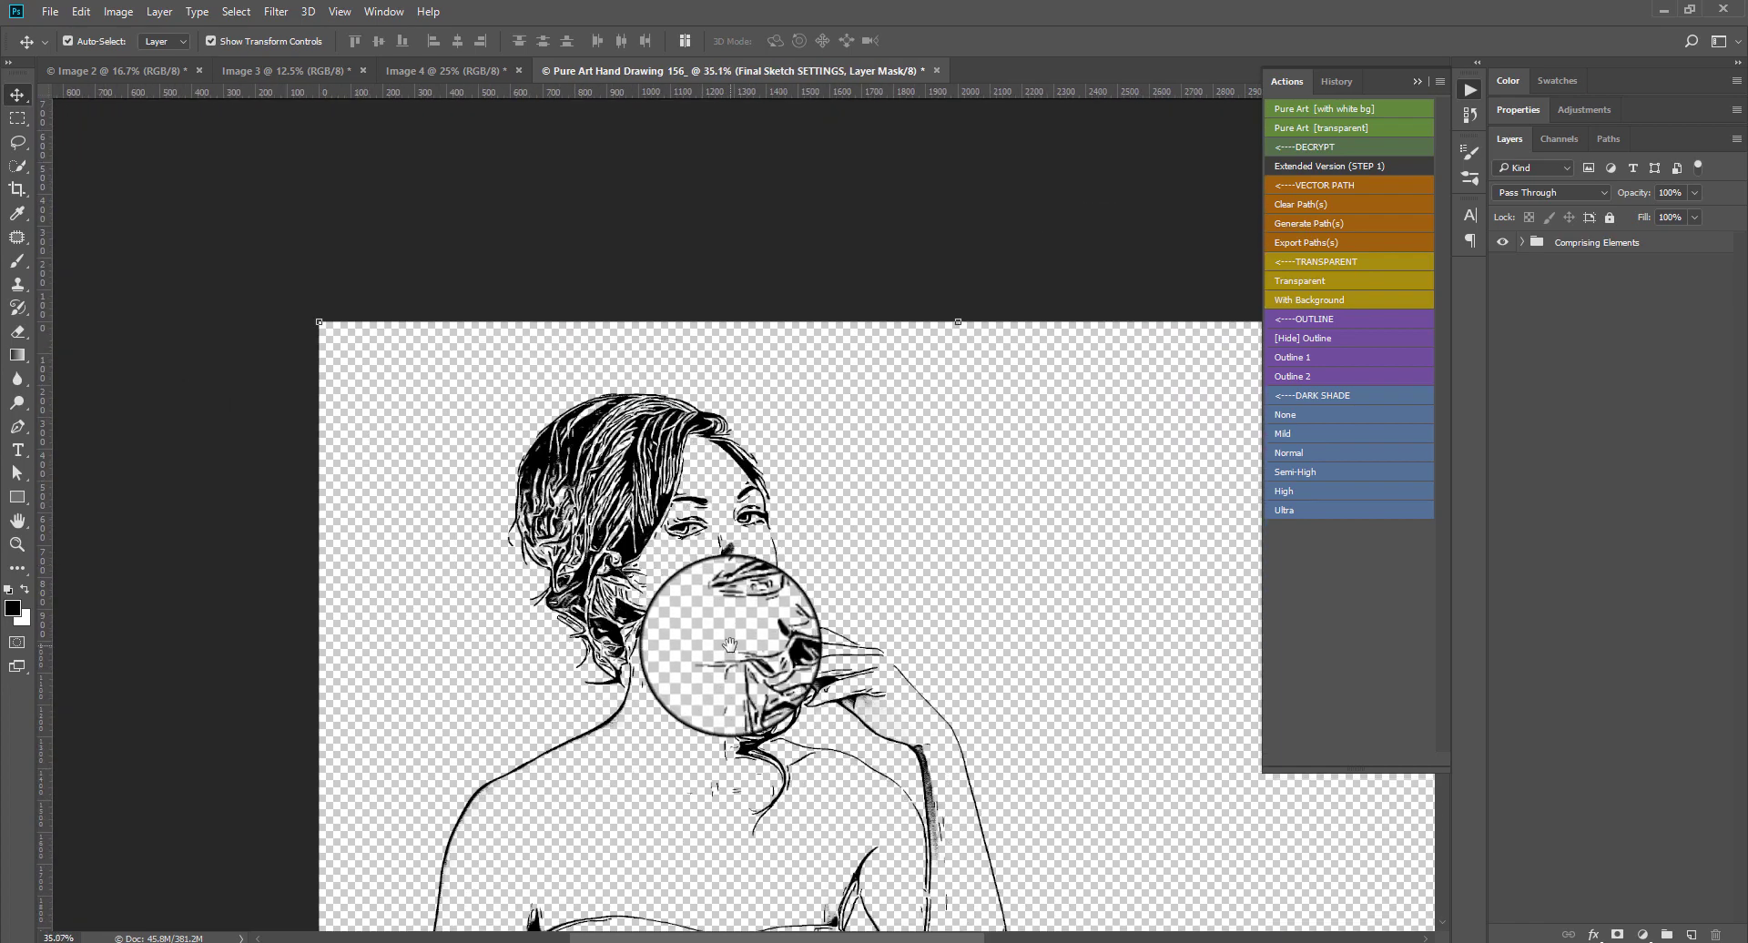
left_click_drag(671, 636, 802, 572)
scroll(820, 574, "up", 1)
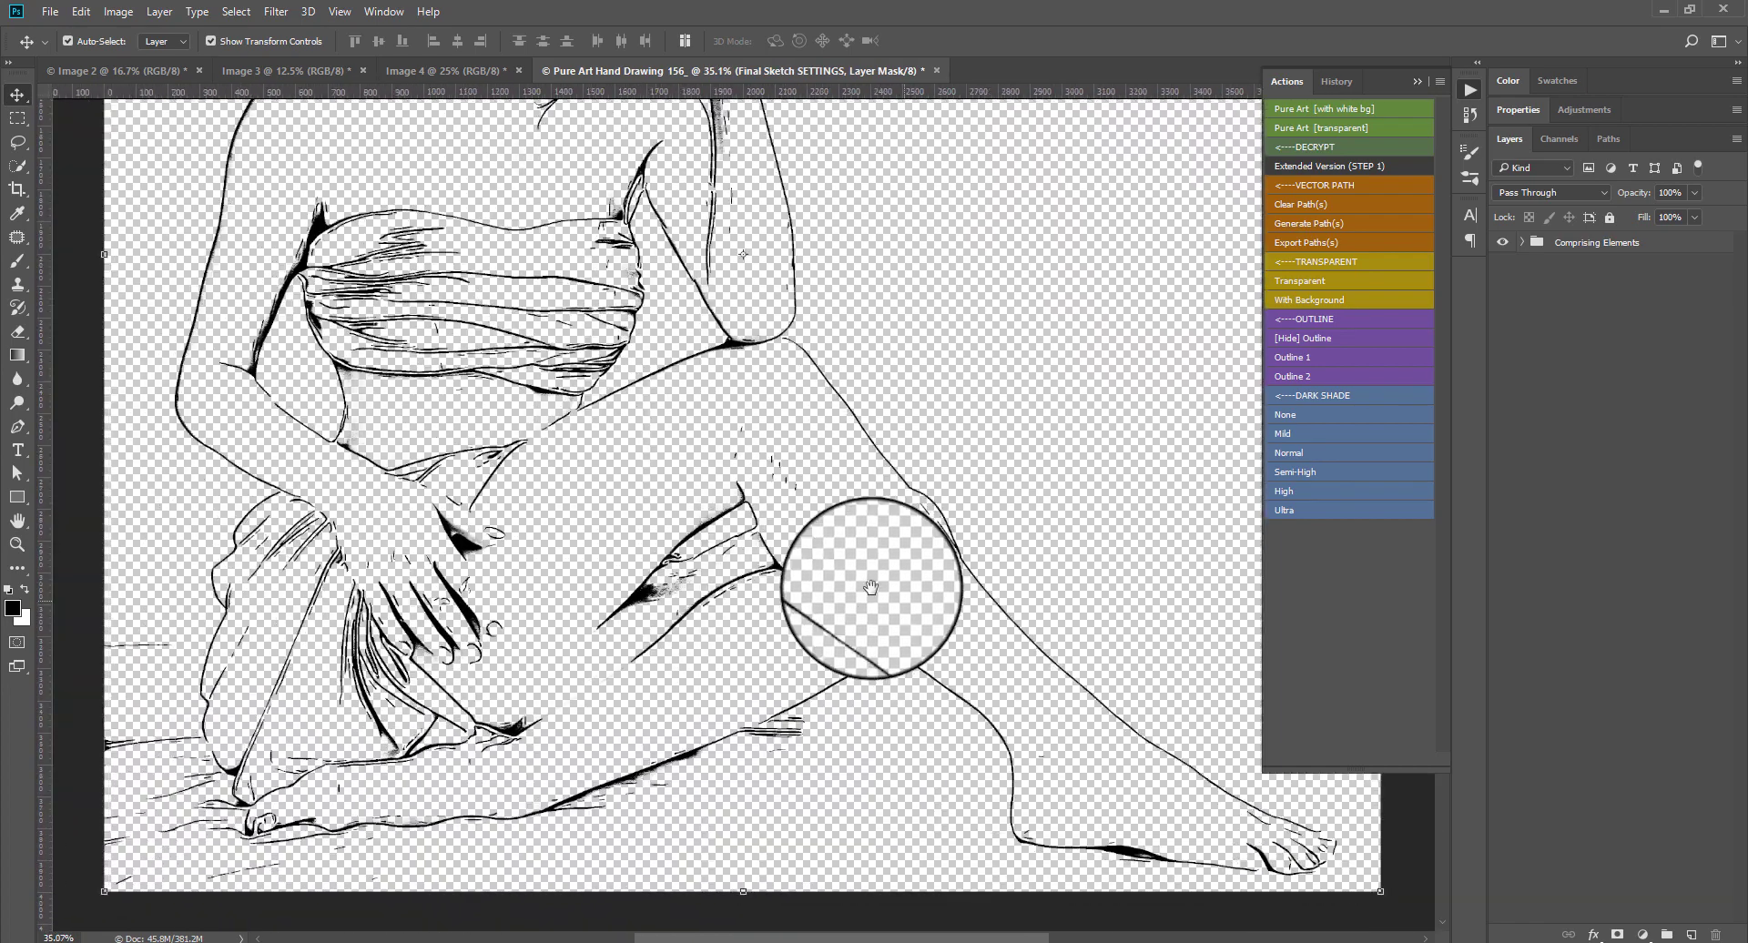
scroll(801, 419, "up", 3)
scroll(742, 546, "up", 2)
scroll(692, 475, "down", 2)
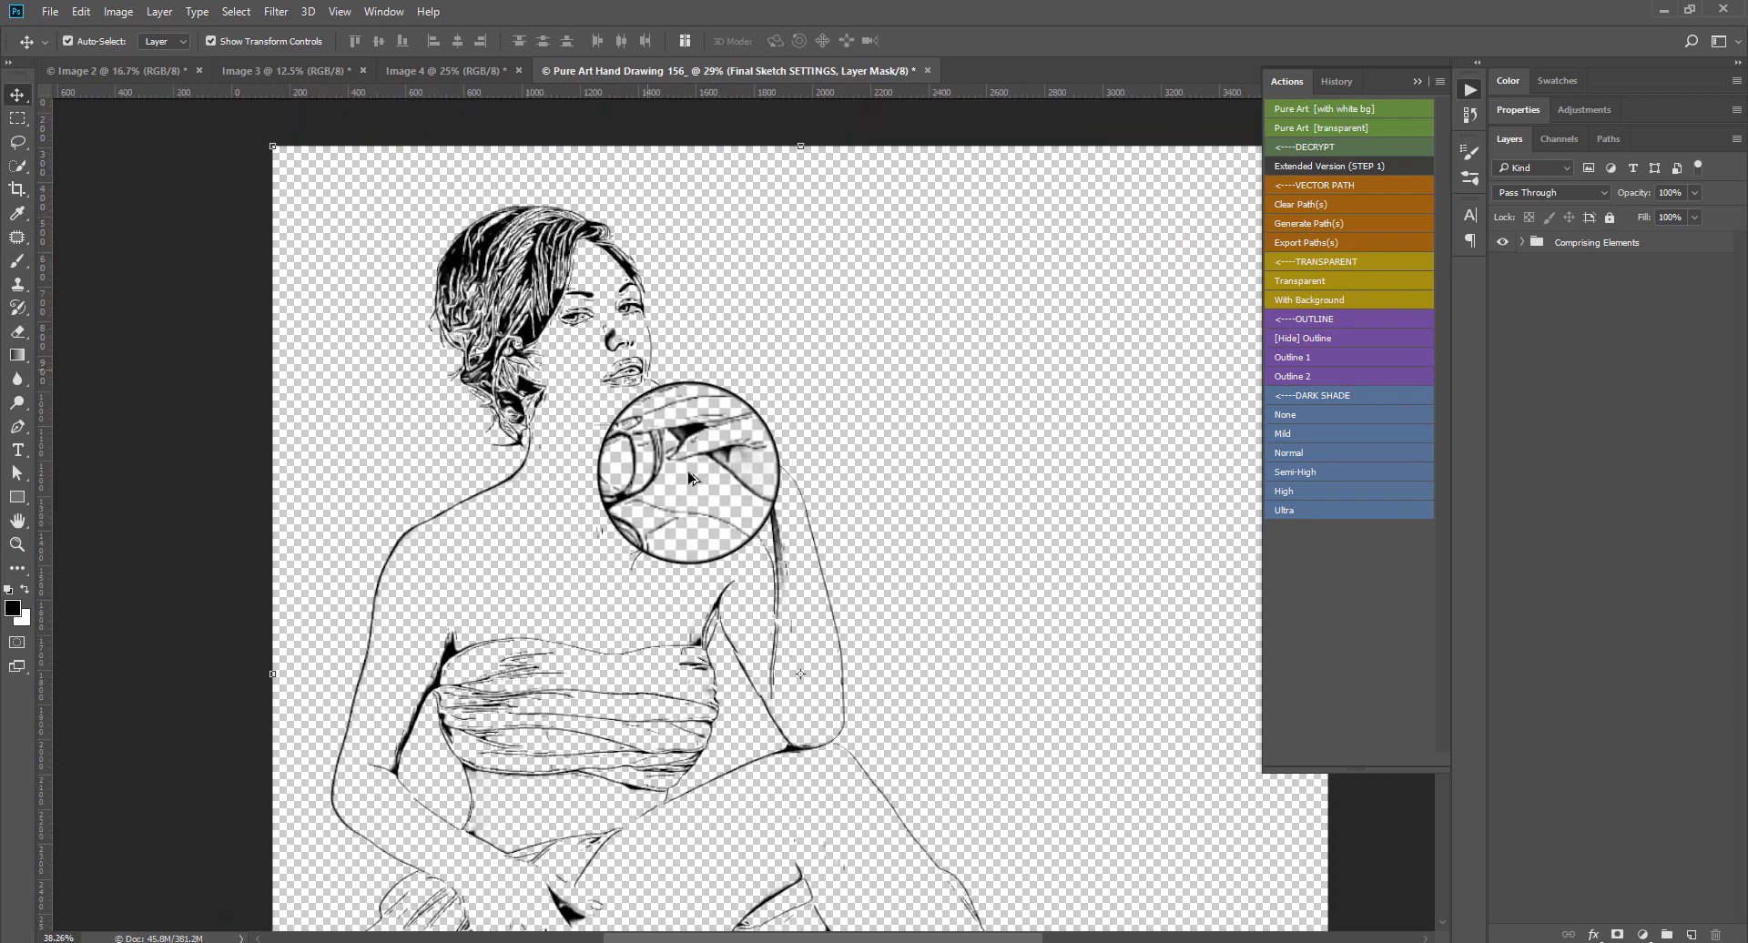
scroll(674, 428, "down", 2)
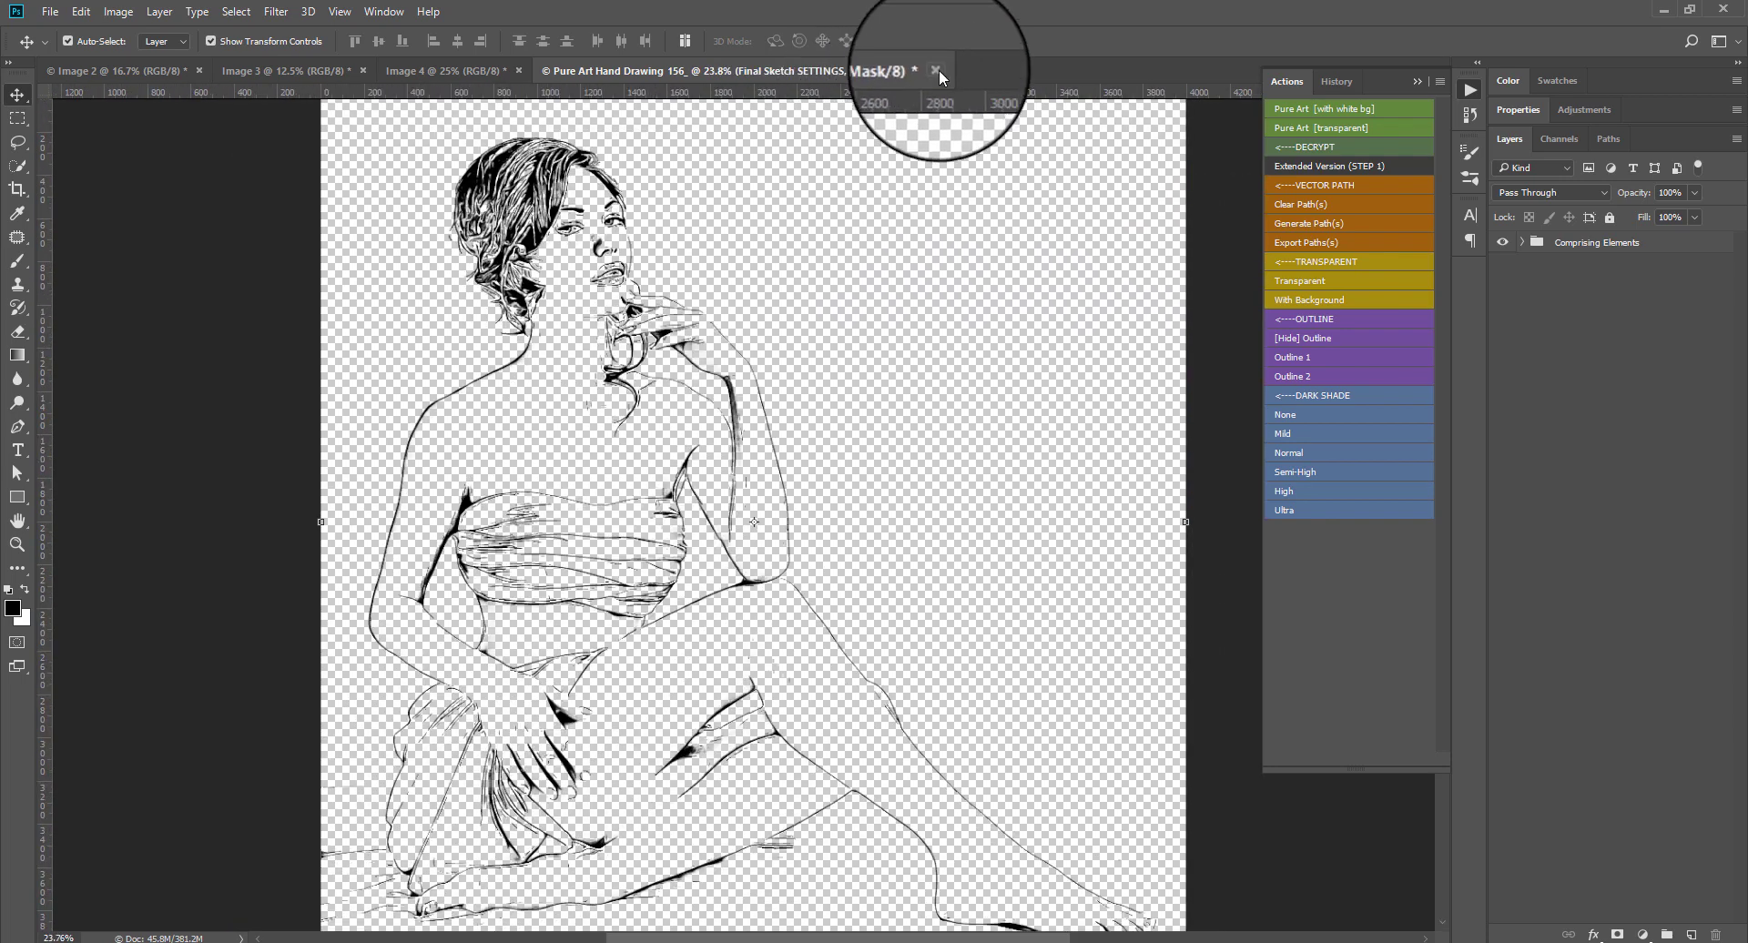
Close the Pure Art Hand Drawing and Image 2 documents without saving.
left_click(936, 70)
left_click(909, 371)
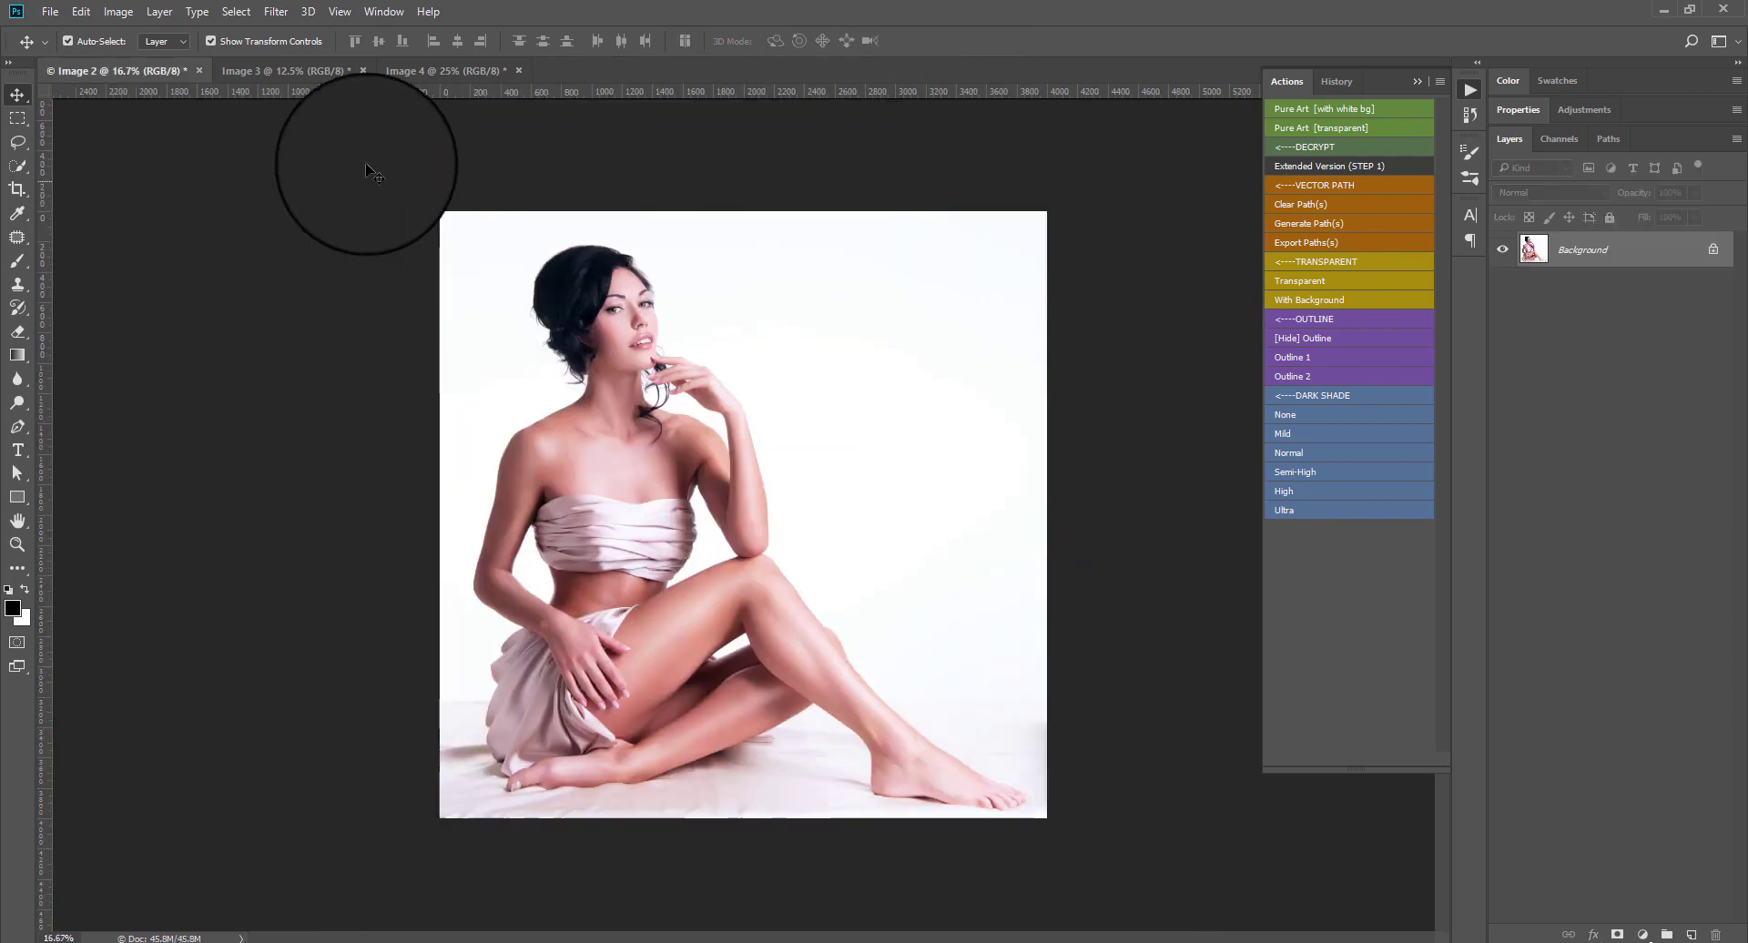
left_click(198, 70)
left_click(907, 369)
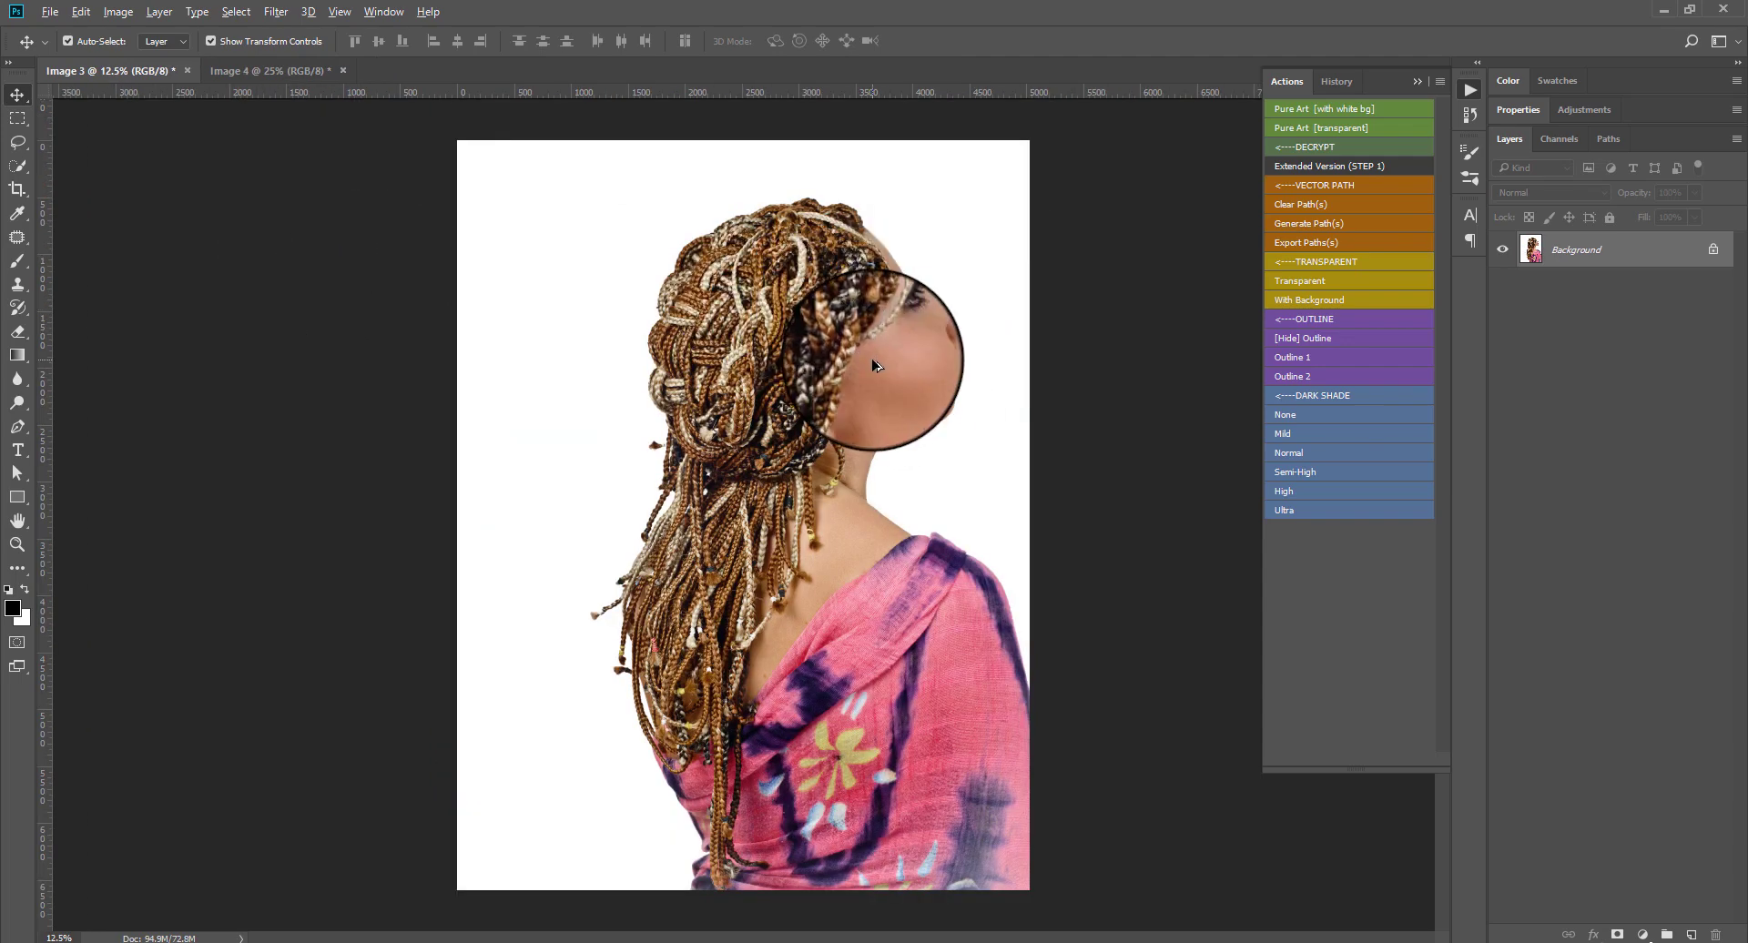
Play the Pure Art action on the braided-hair photo, Image 3.
scroll(757, 337, "up", 2)
scroll(752, 361, "up", 1)
scroll(755, 364, "up", 1)
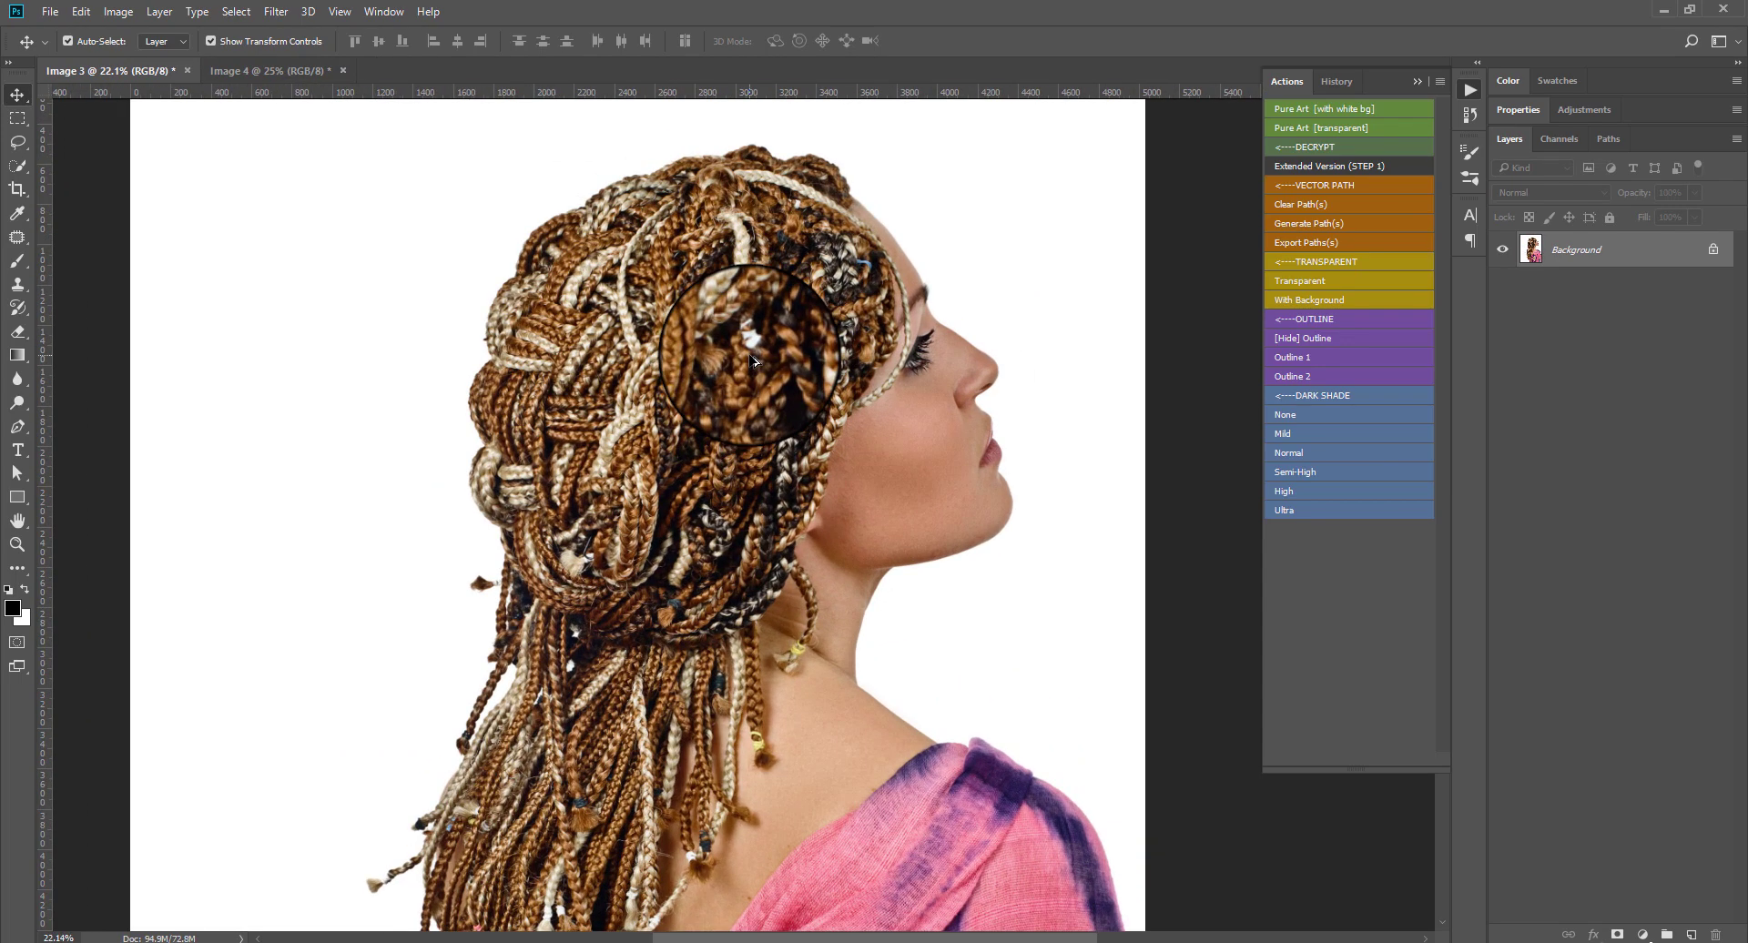
scroll(1046, 318, "down", 2)
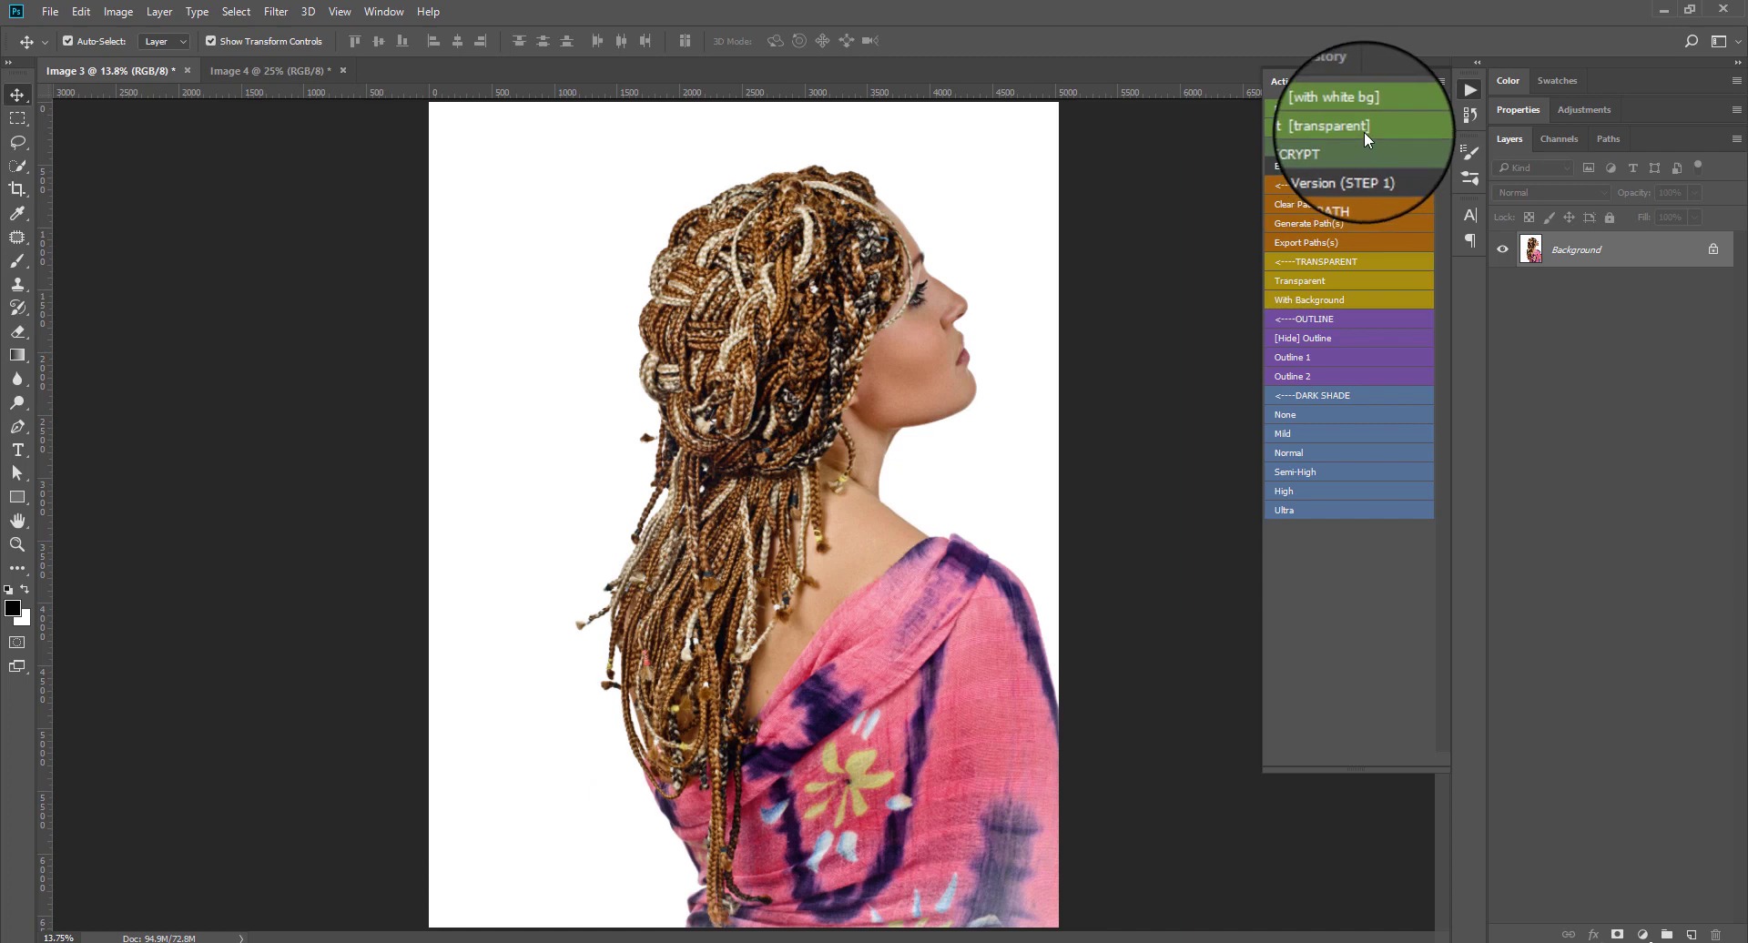
left_click(1359, 107)
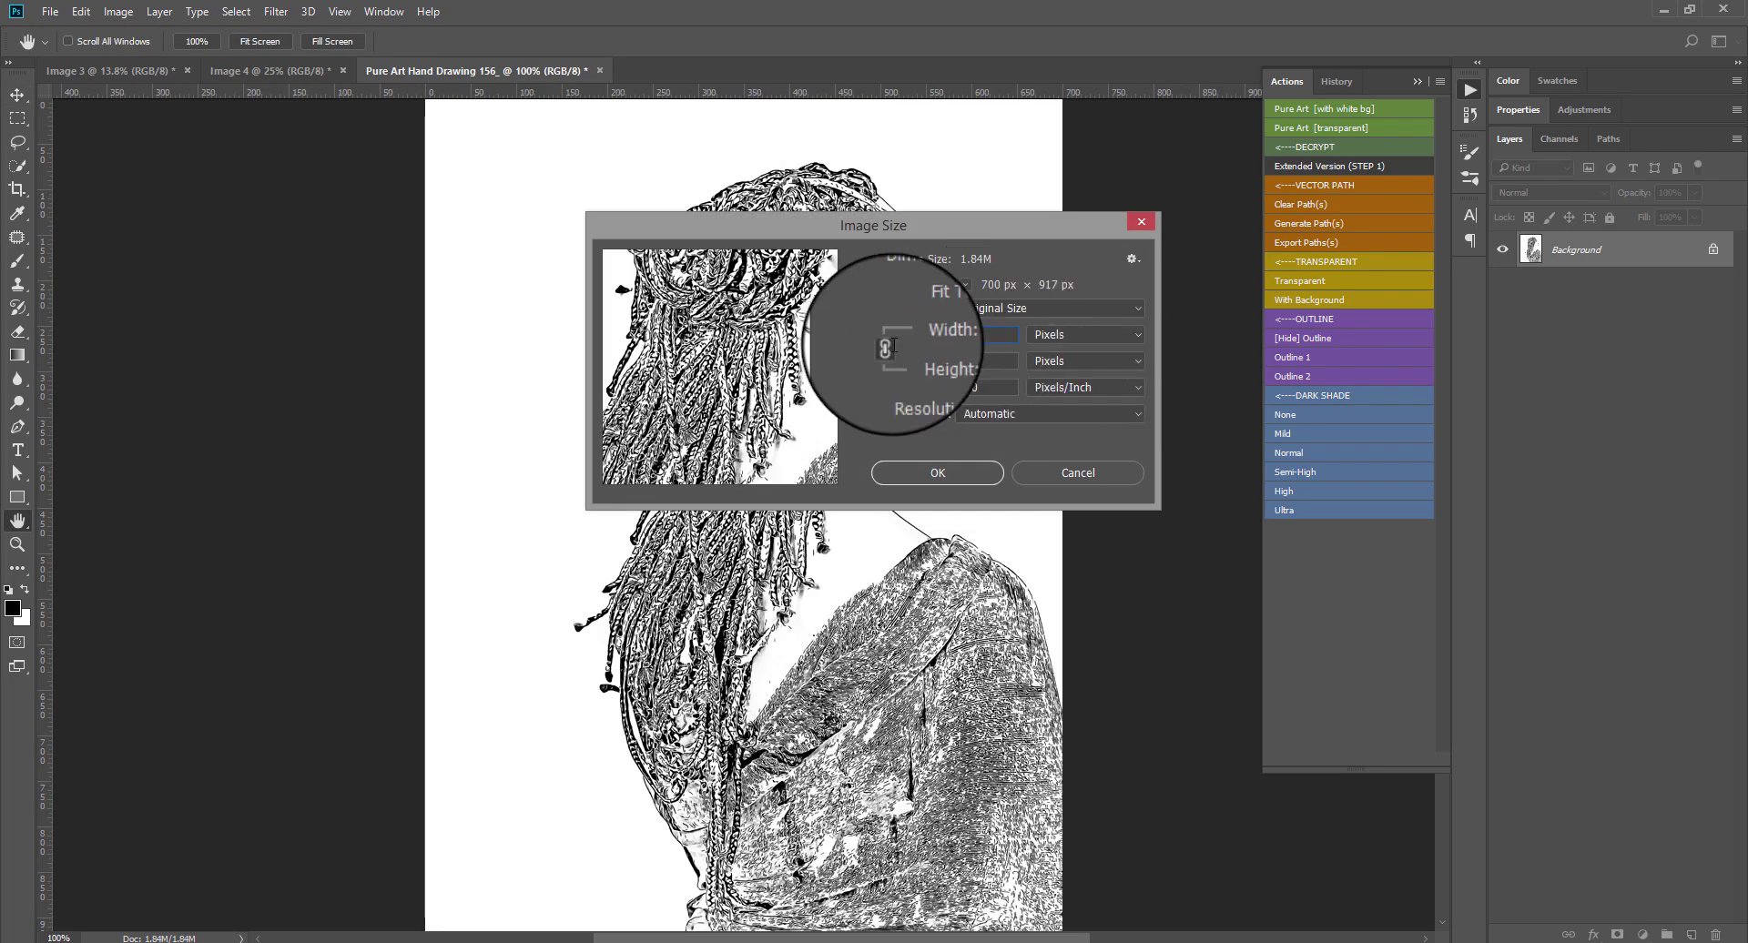
Check the Image Size height, then cancel without resizing the braided-hair sketch.
left_click(978, 361)
left_click(1084, 472)
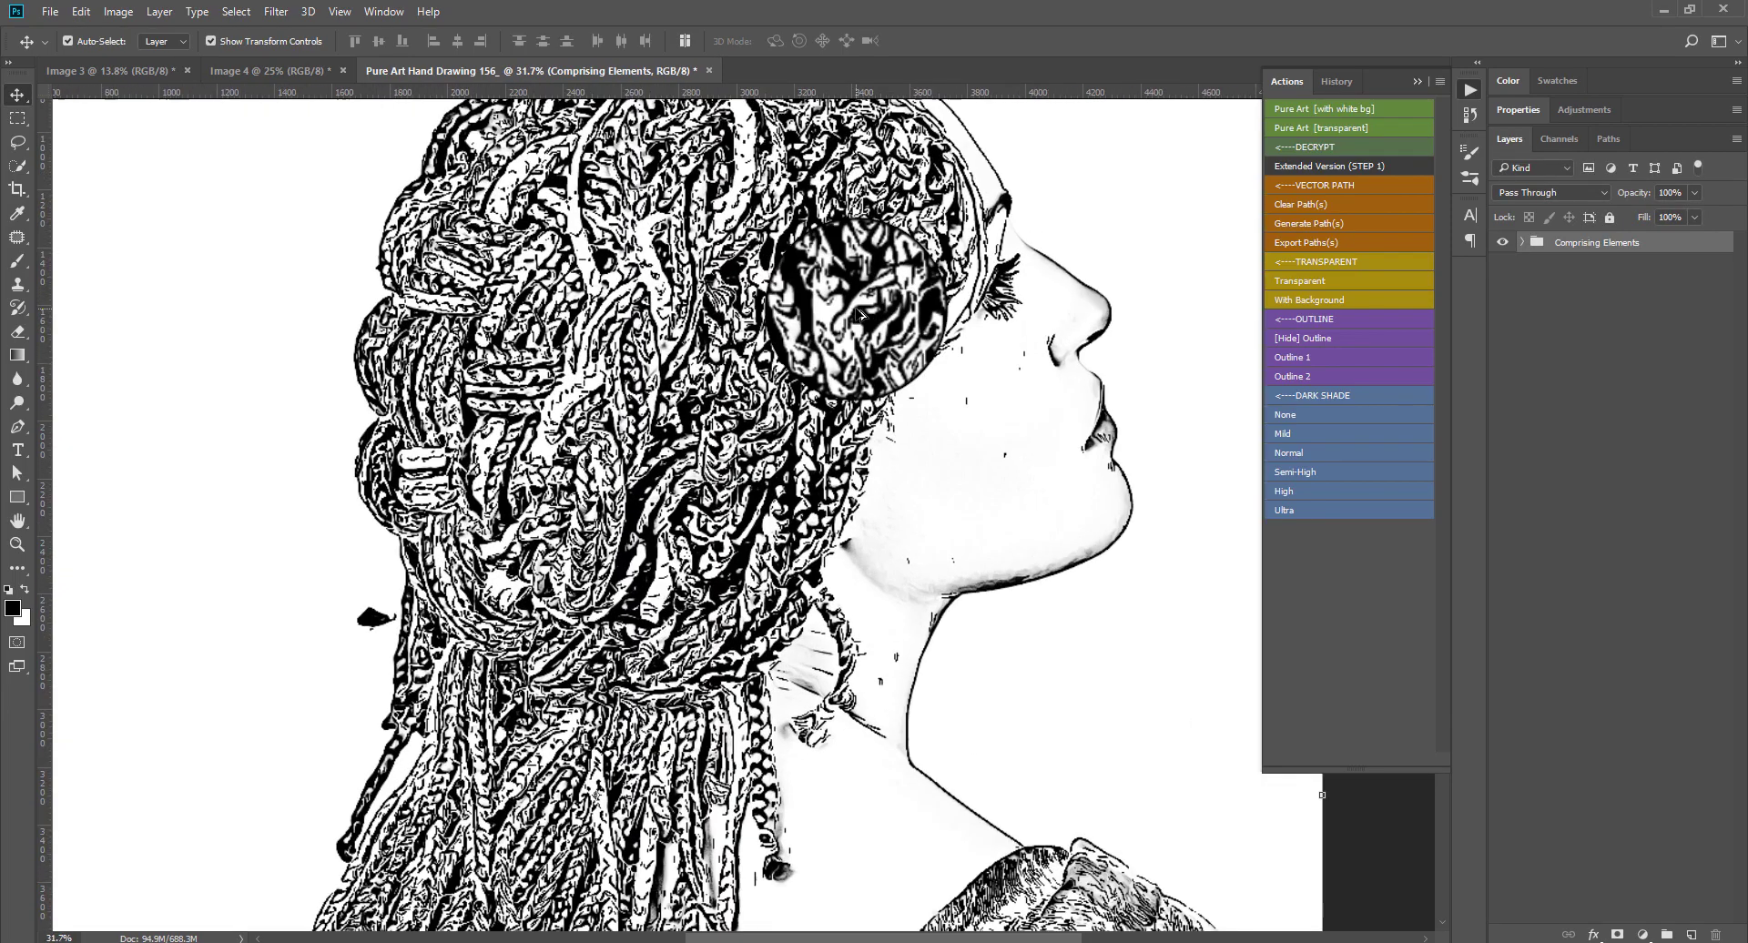
scroll(805, 437, "up", 3)
scroll(806, 437, "down", 3)
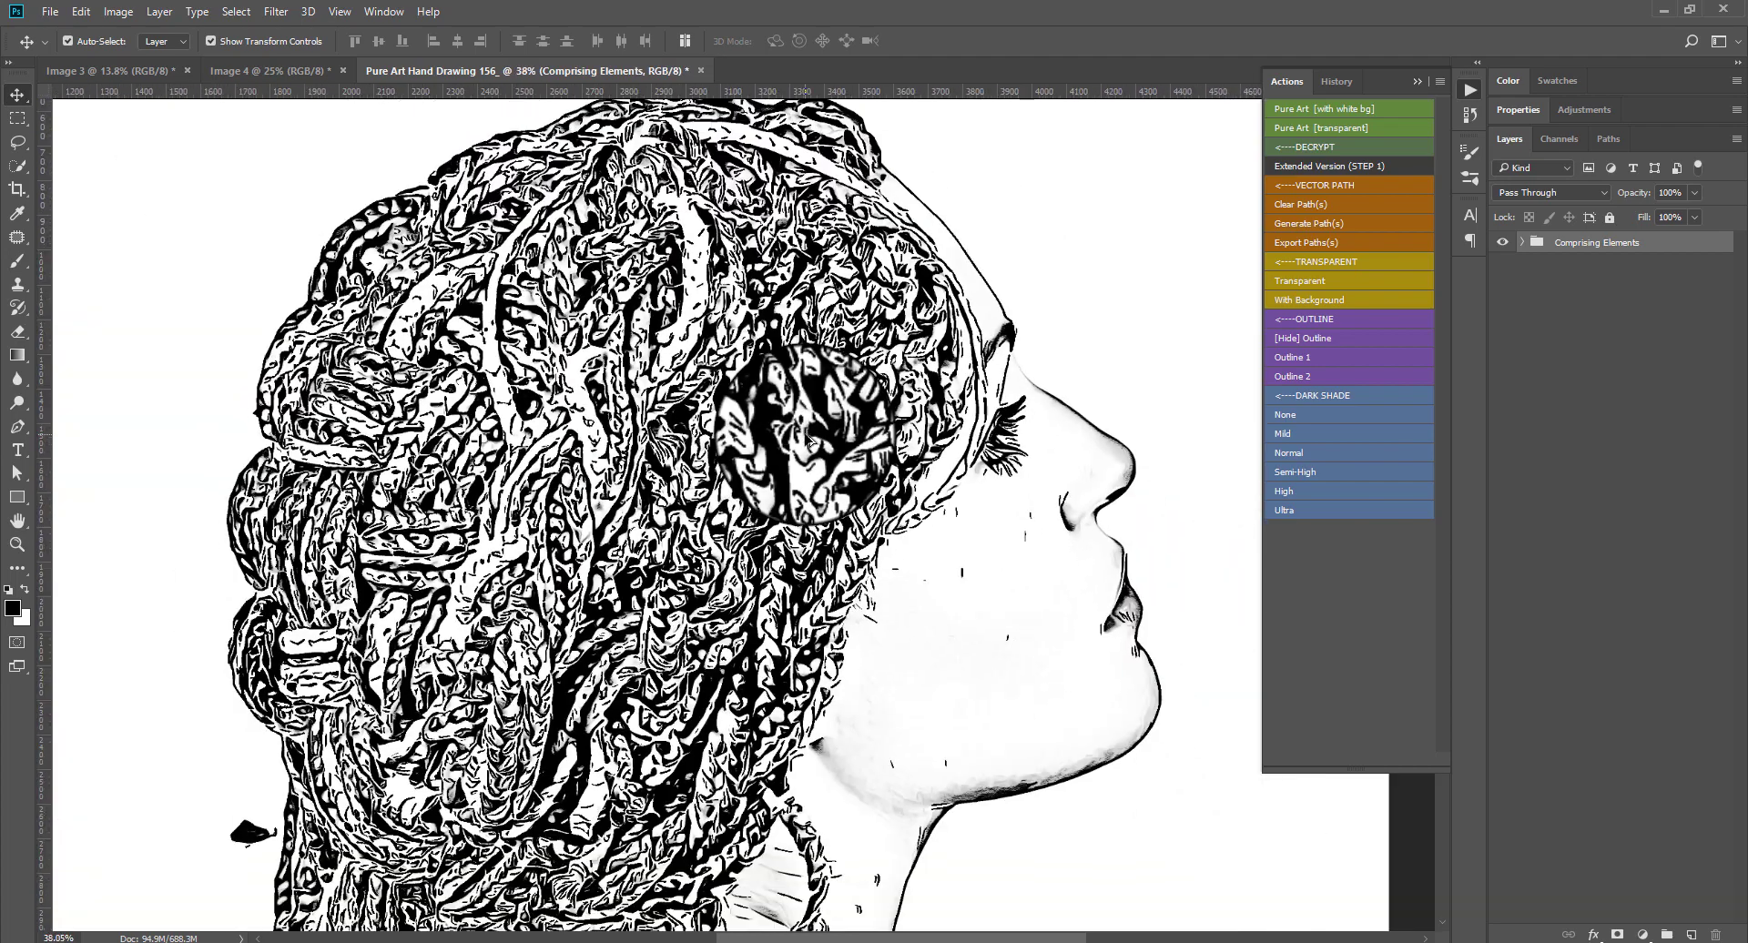
Recheck Image Size at 5032 × 6592 px, cancel, and inspect the hair and face.
key("ctrl+alt+i")
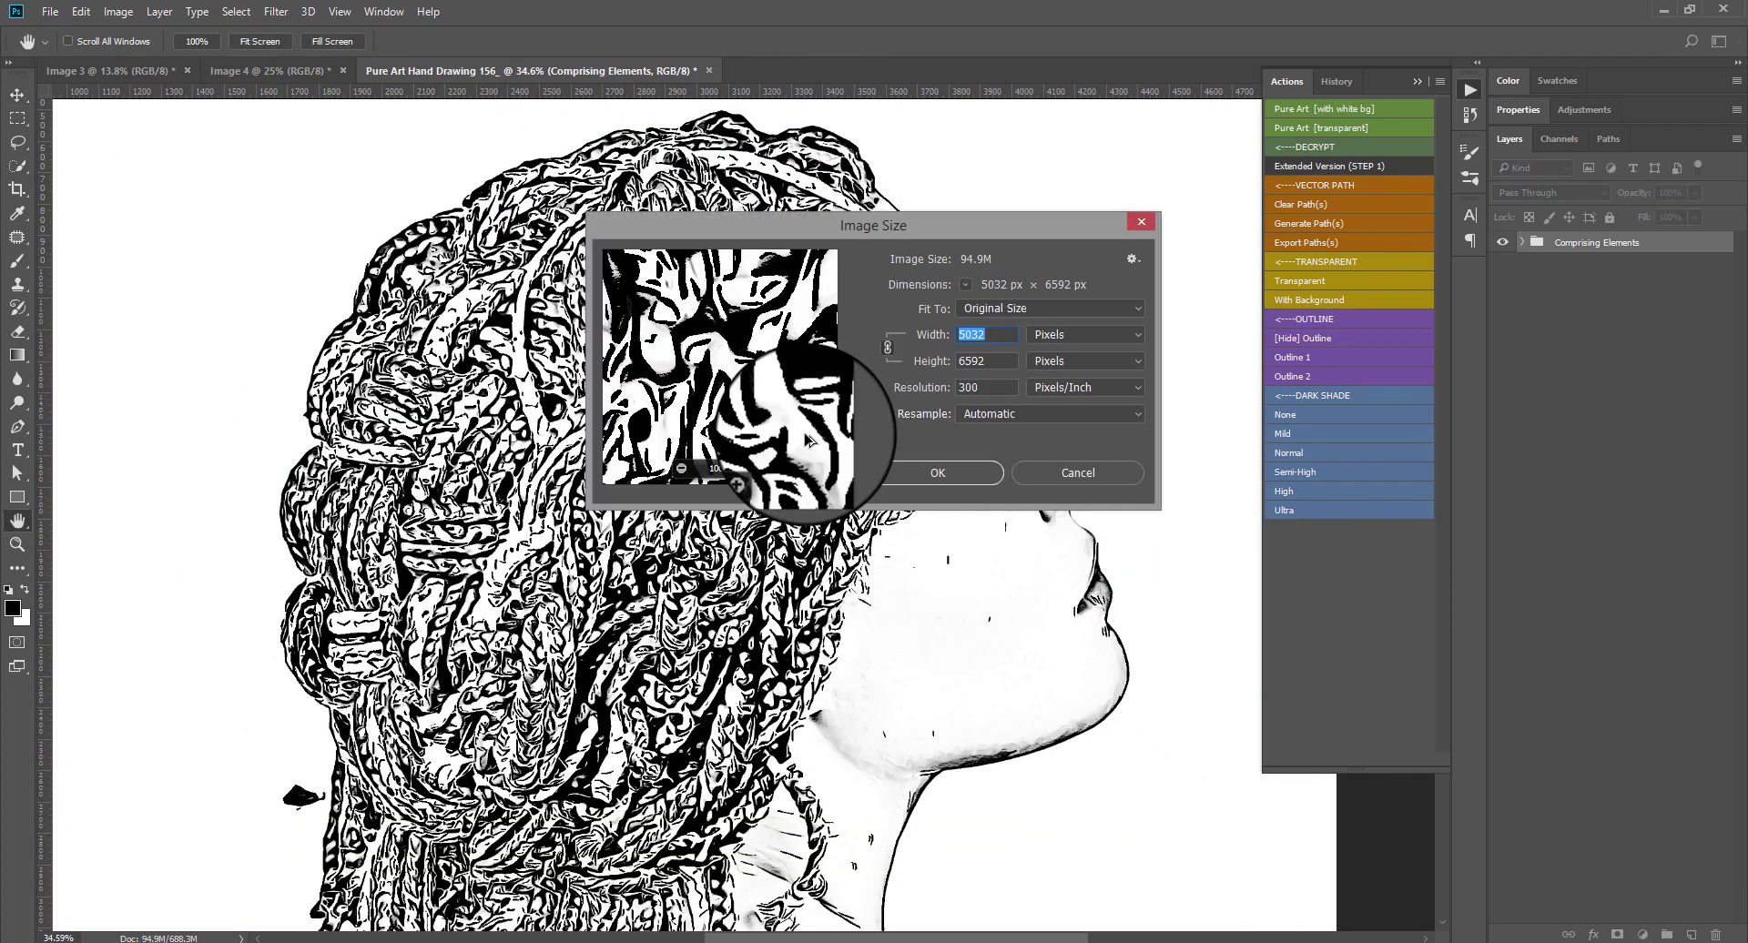
key("Tab")
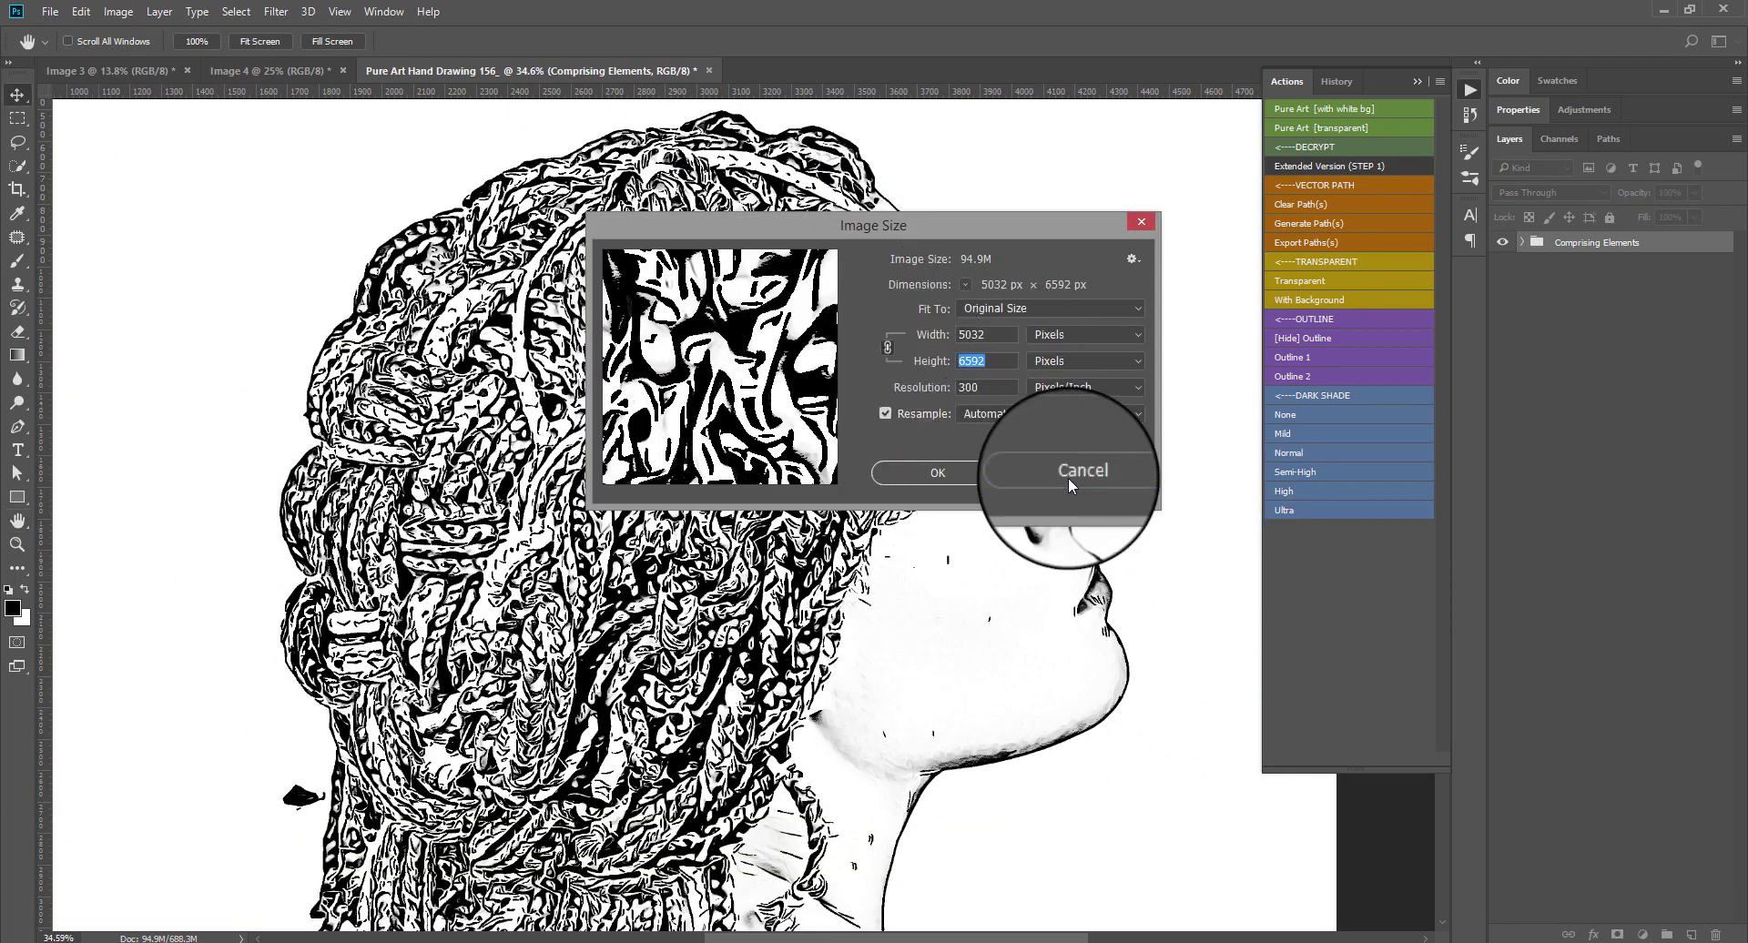
left_click(1068, 477)
scroll(897, 604, "down", 5)
mouse_move(757, 607)
left_mouse_down()
mouse_move(692, 600)
mouse_move(795, 657)
left_mouse_up()
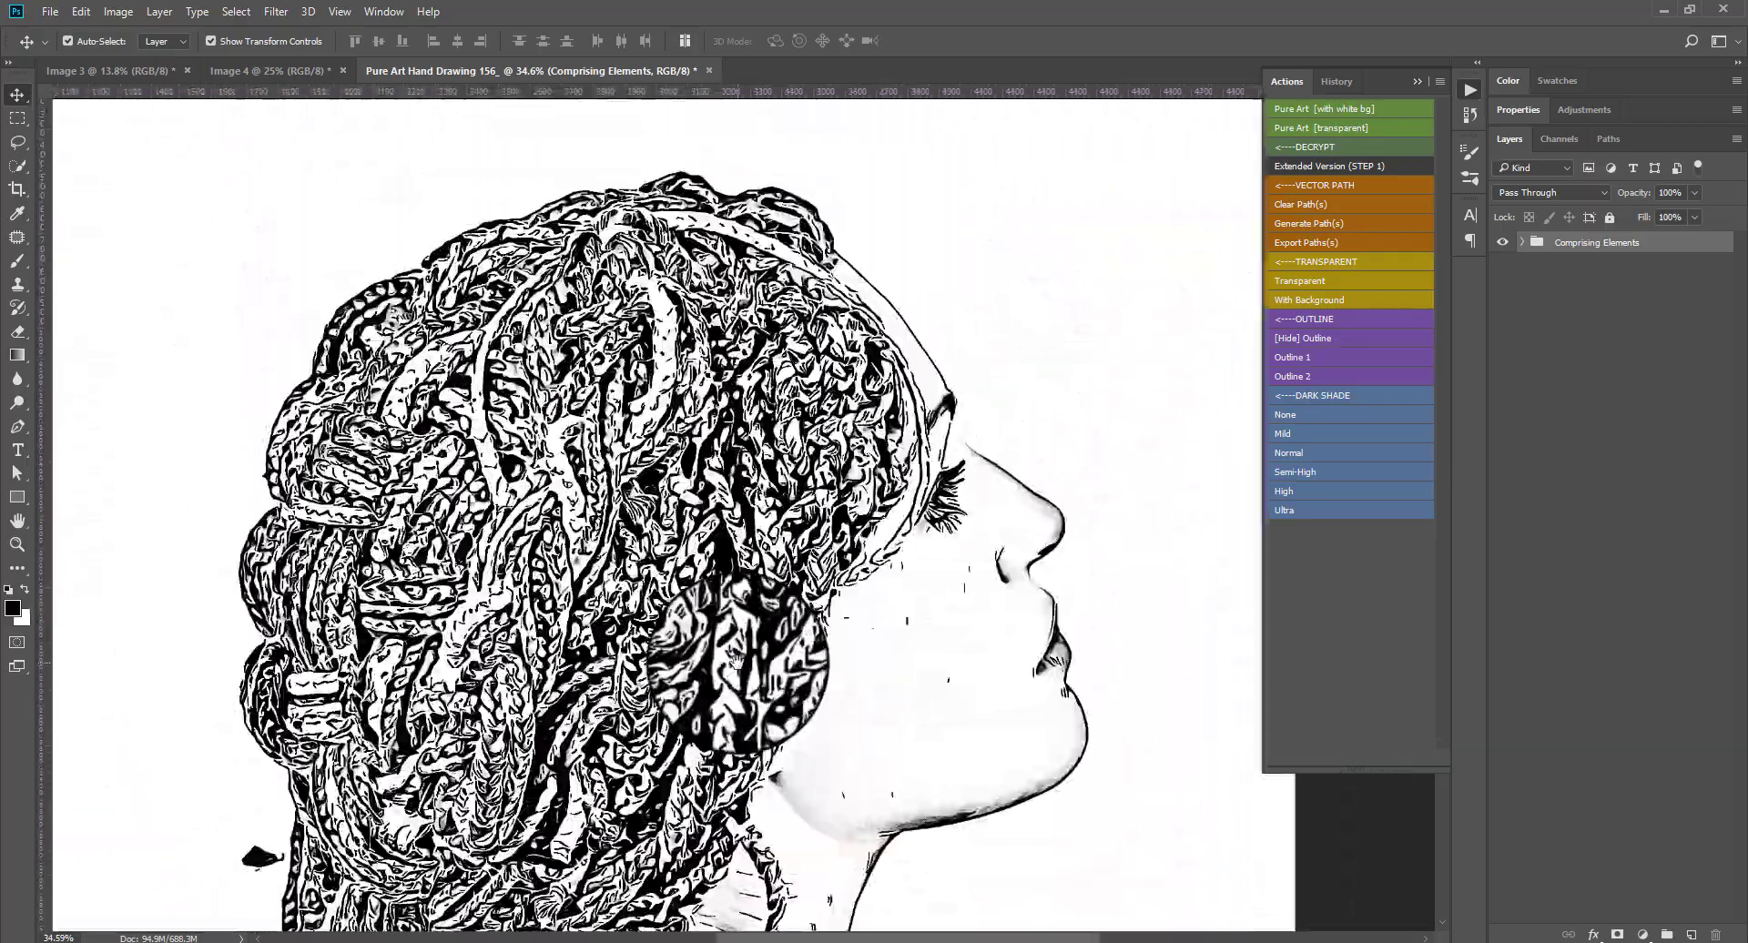
scroll(795, 657, "up", 1)
scroll(795, 657, "down", 2)
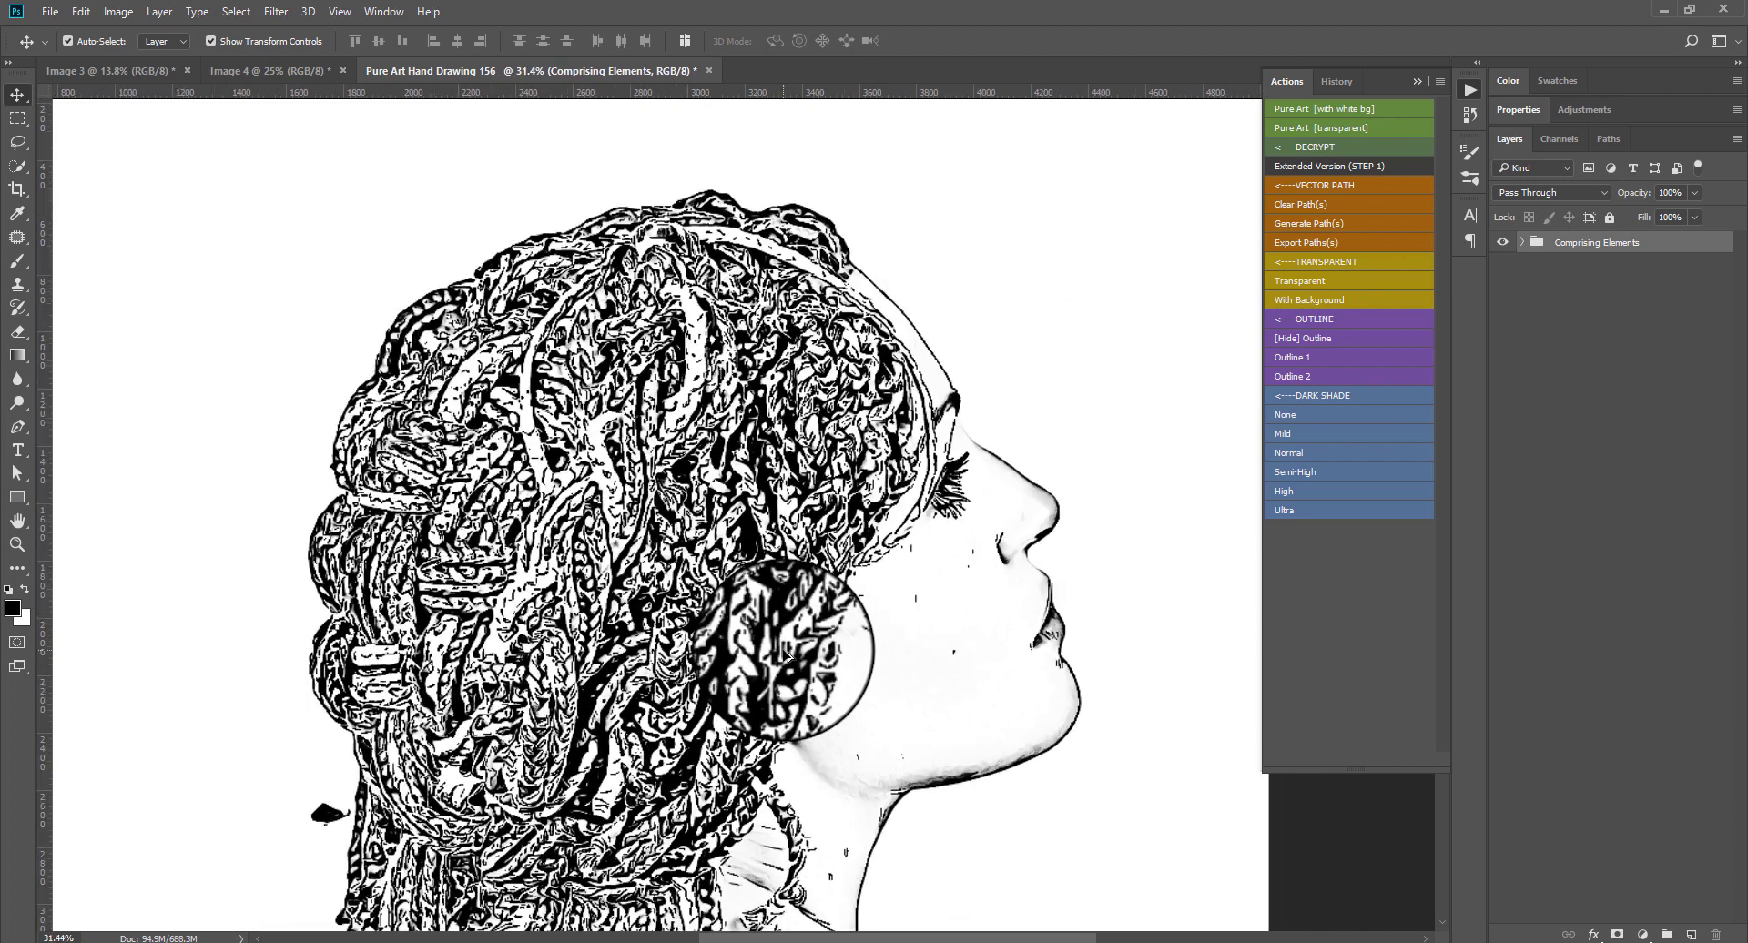
scroll(791, 655, "up", 1)
scroll(789, 654, "down", 1)
scroll(788, 654, "up", 1)
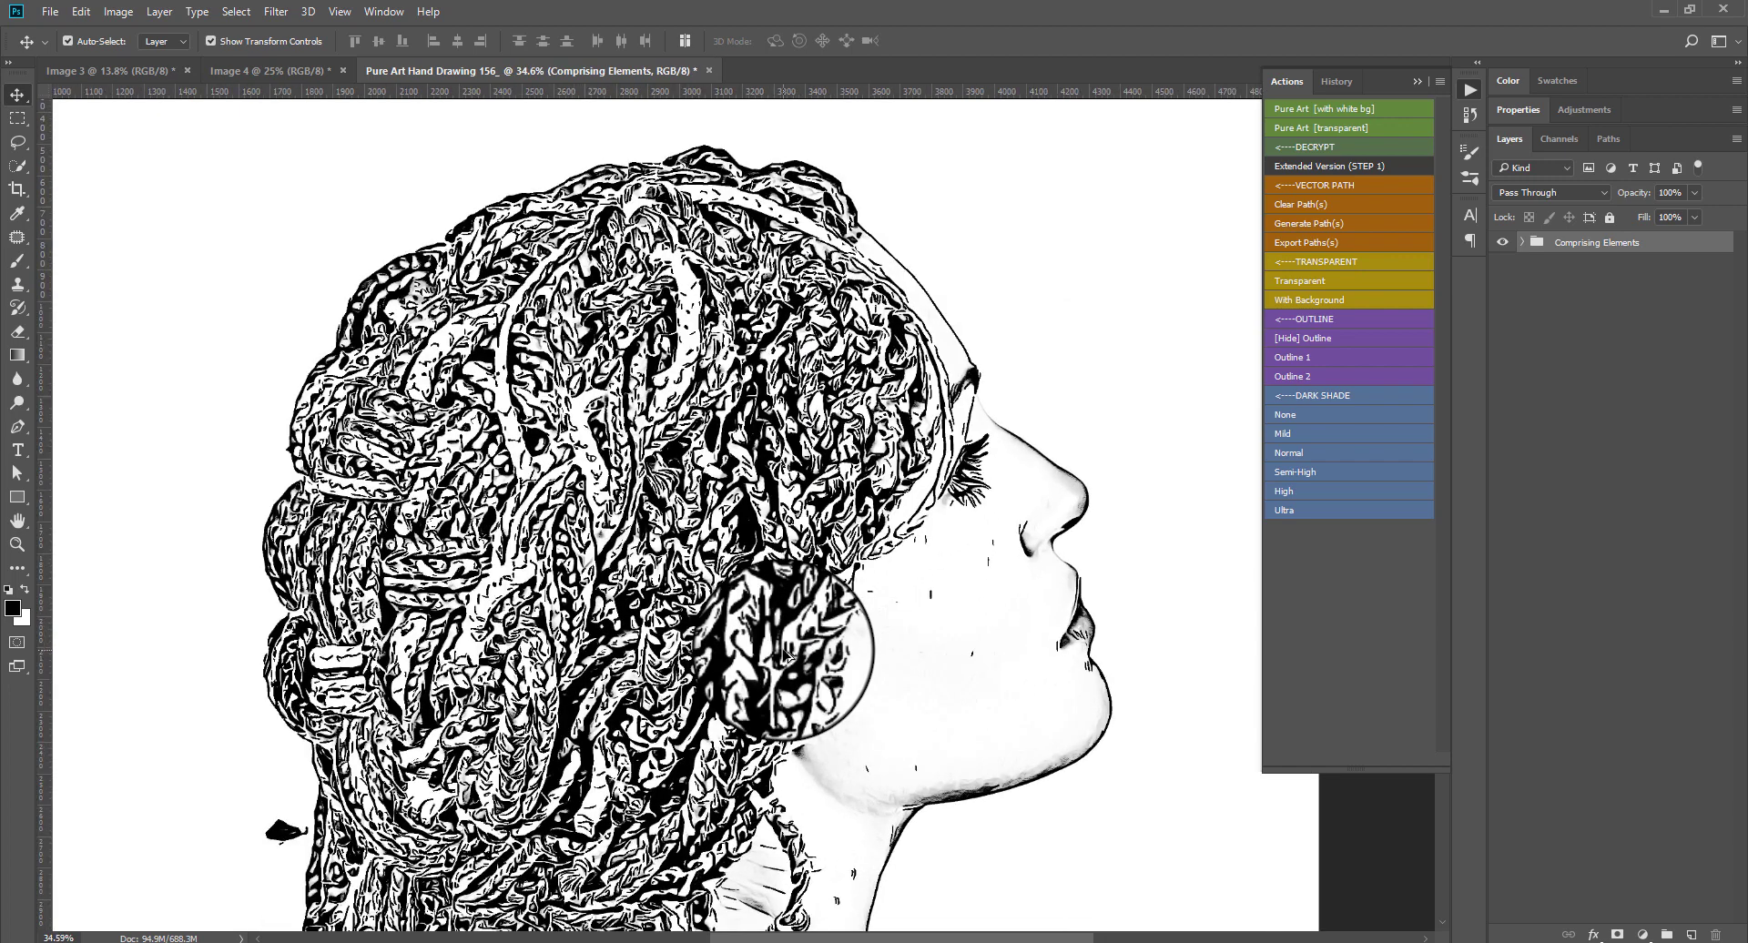
Expand the Comprising Elements group and target the Place Text Here layer mask.
left_click(1522, 243)
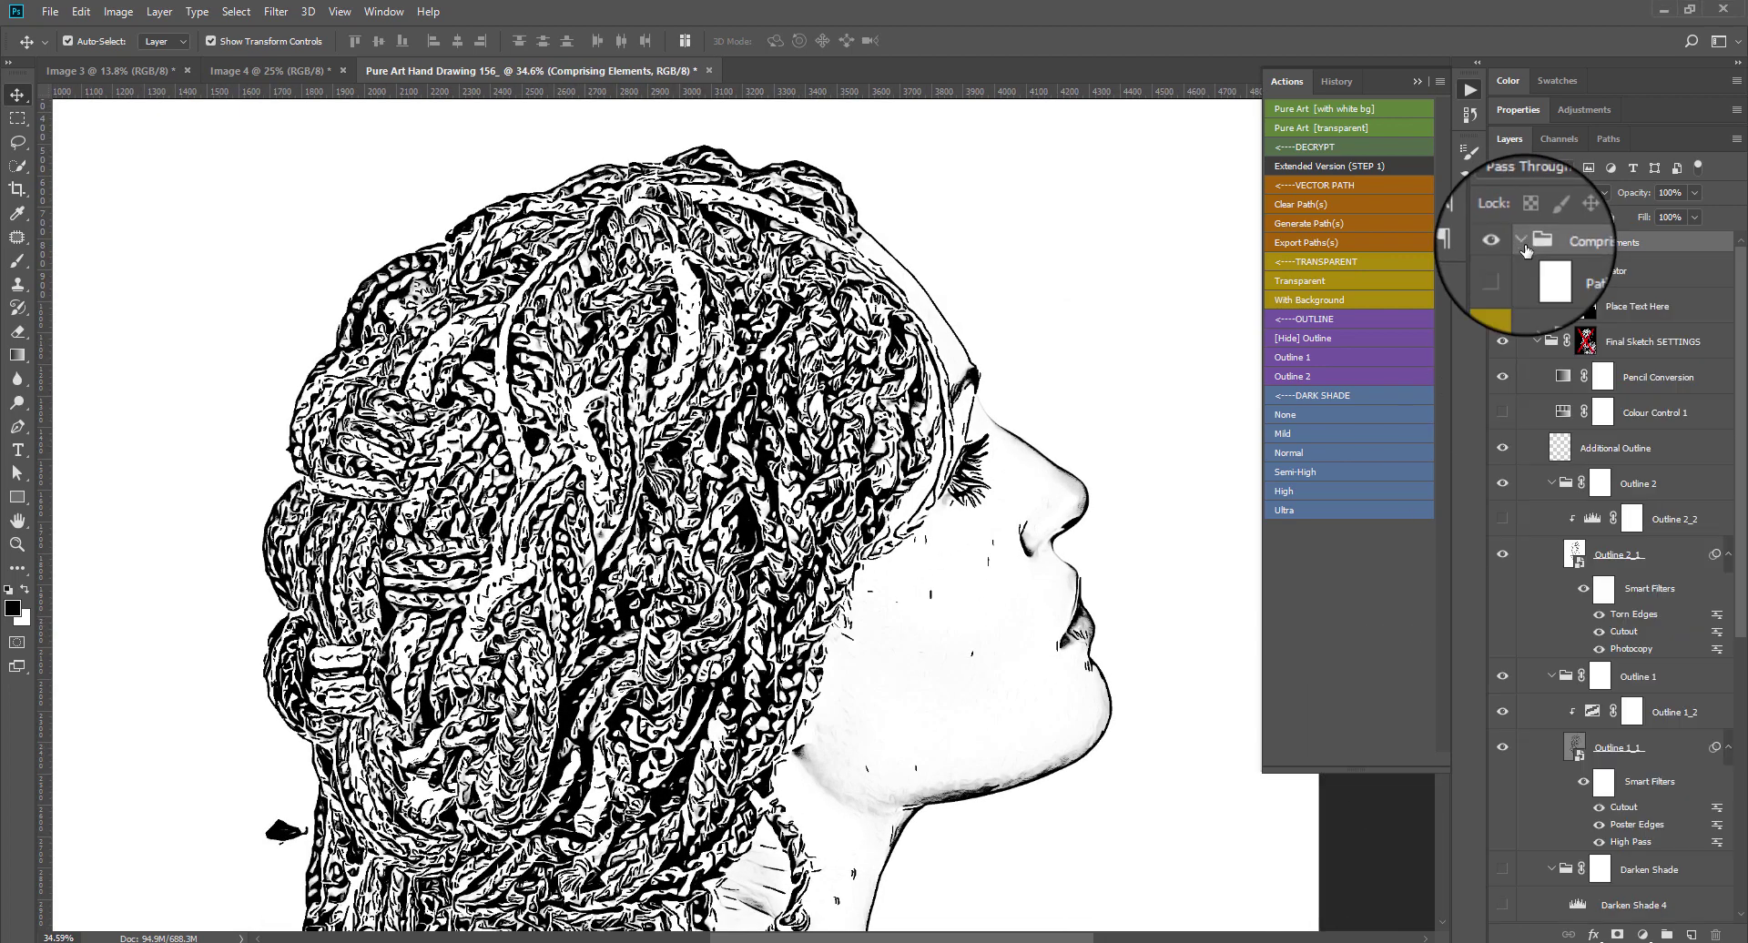
left_click(1525, 250, "alt")
left_click(1524, 244)
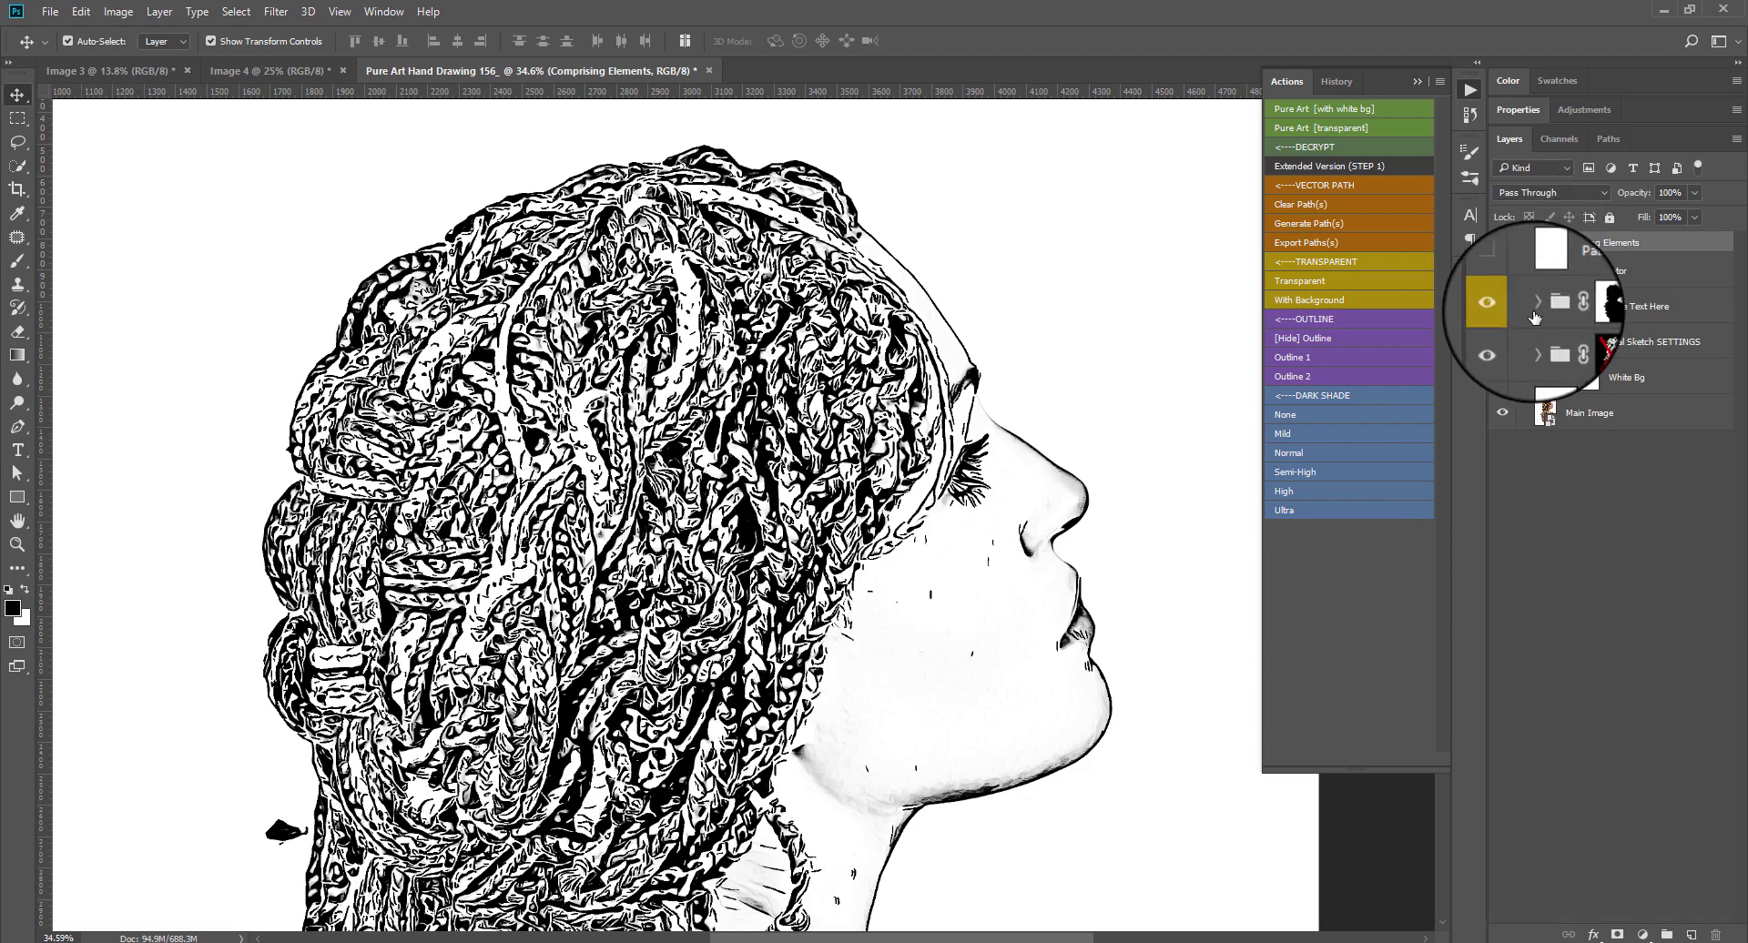
left_click(1588, 307)
scroll(862, 549, "down", 5)
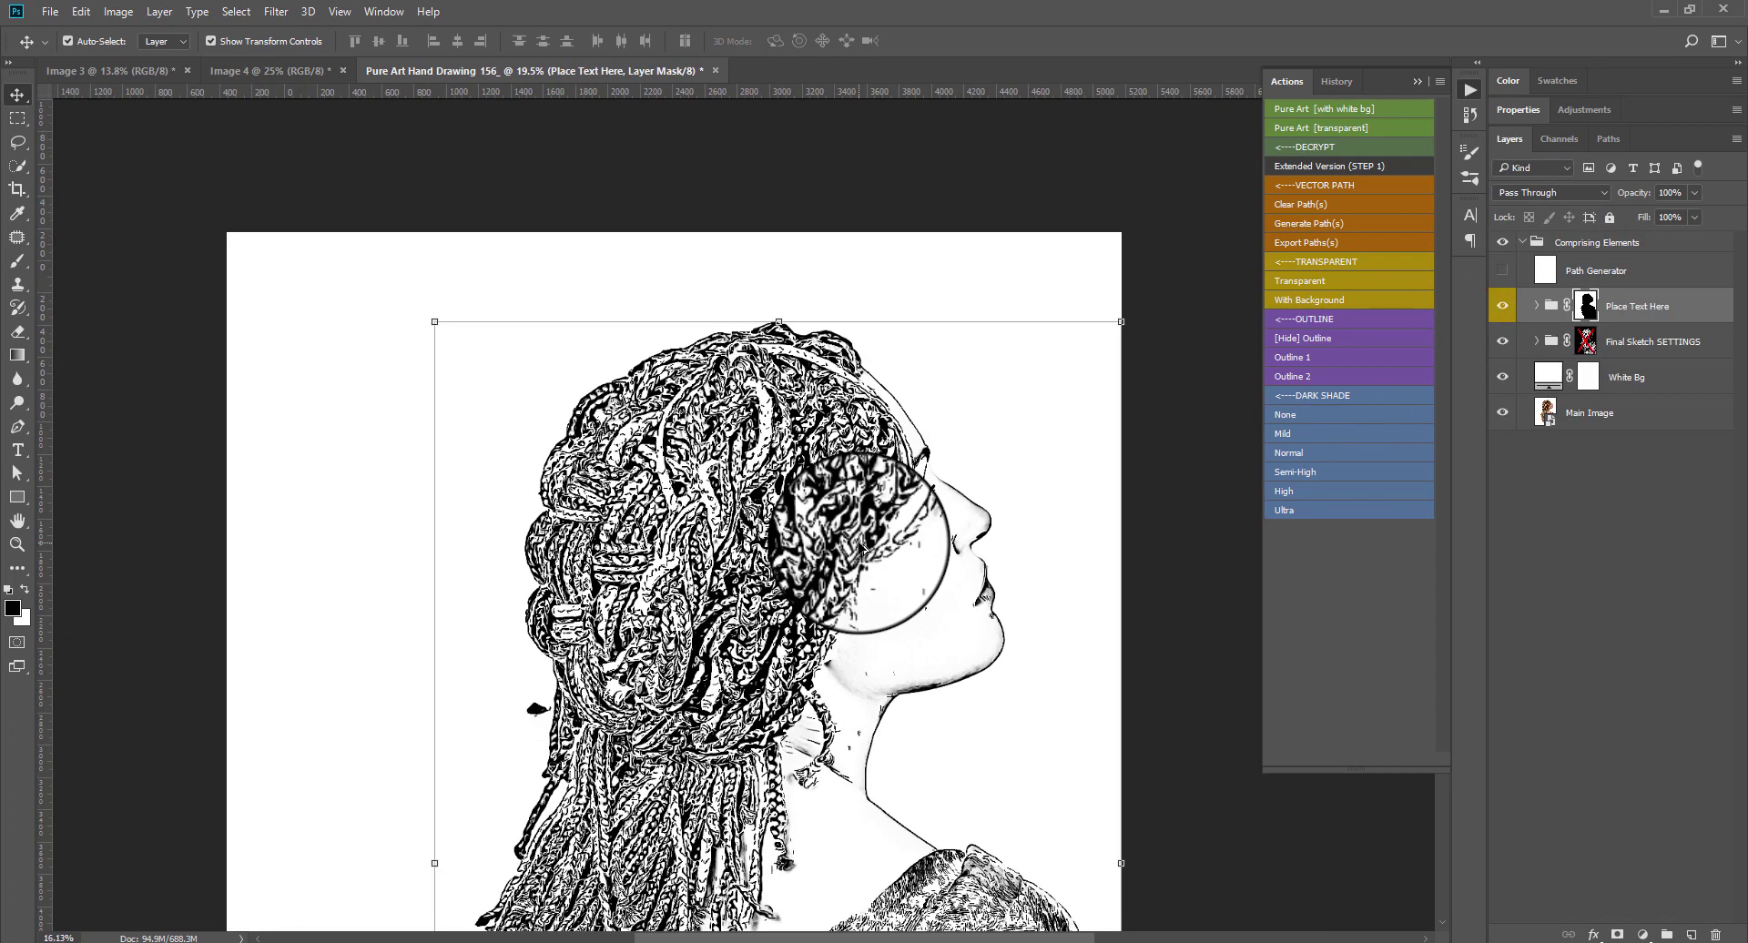
scroll(839, 488, "up", 3)
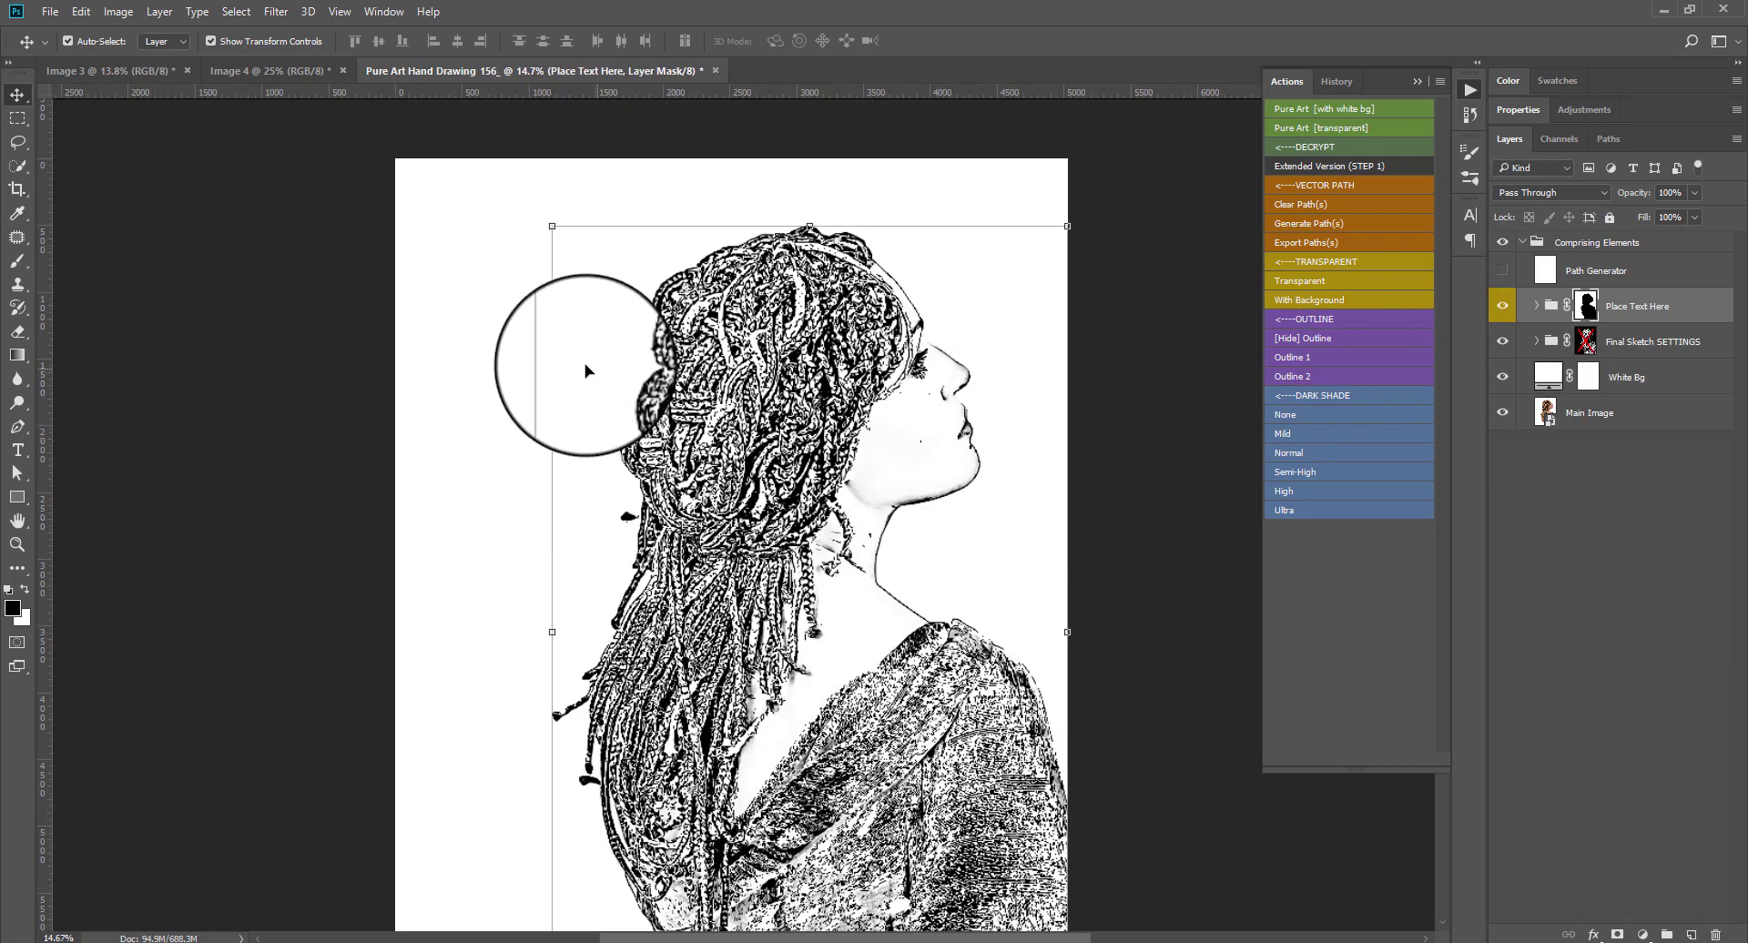
Add a STYLE text layer at upper left and enlarge it across the top.
key("t")
left_click(495, 317)
type("STYLE")
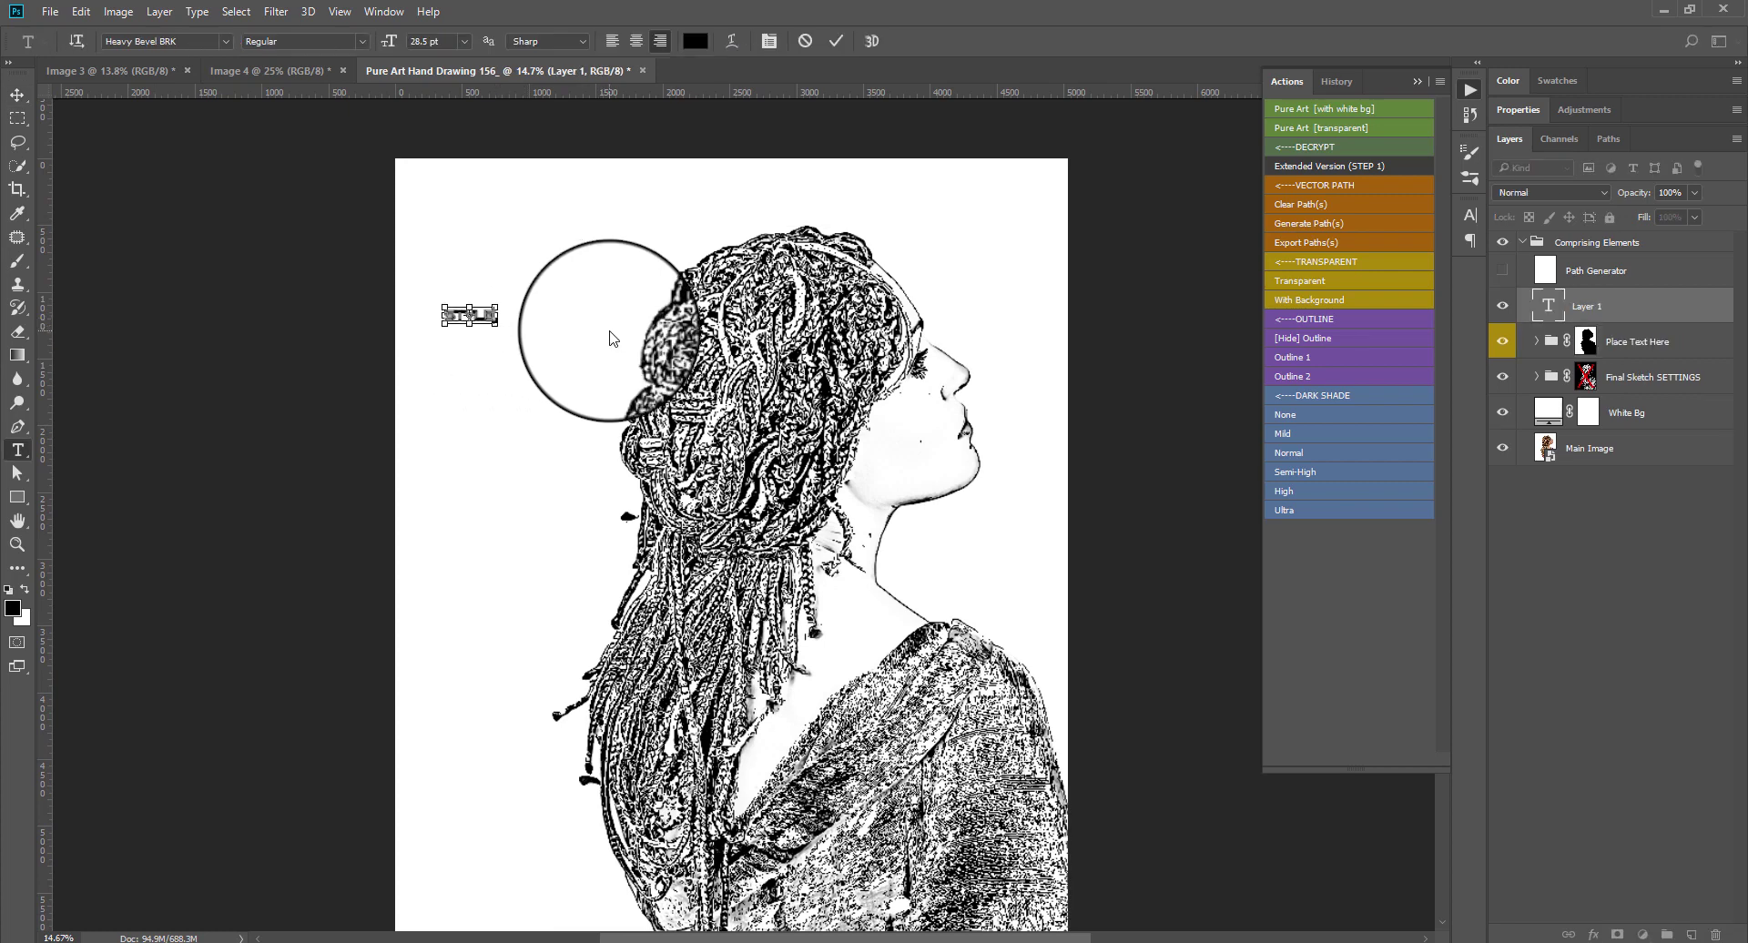
left_click(835, 40)
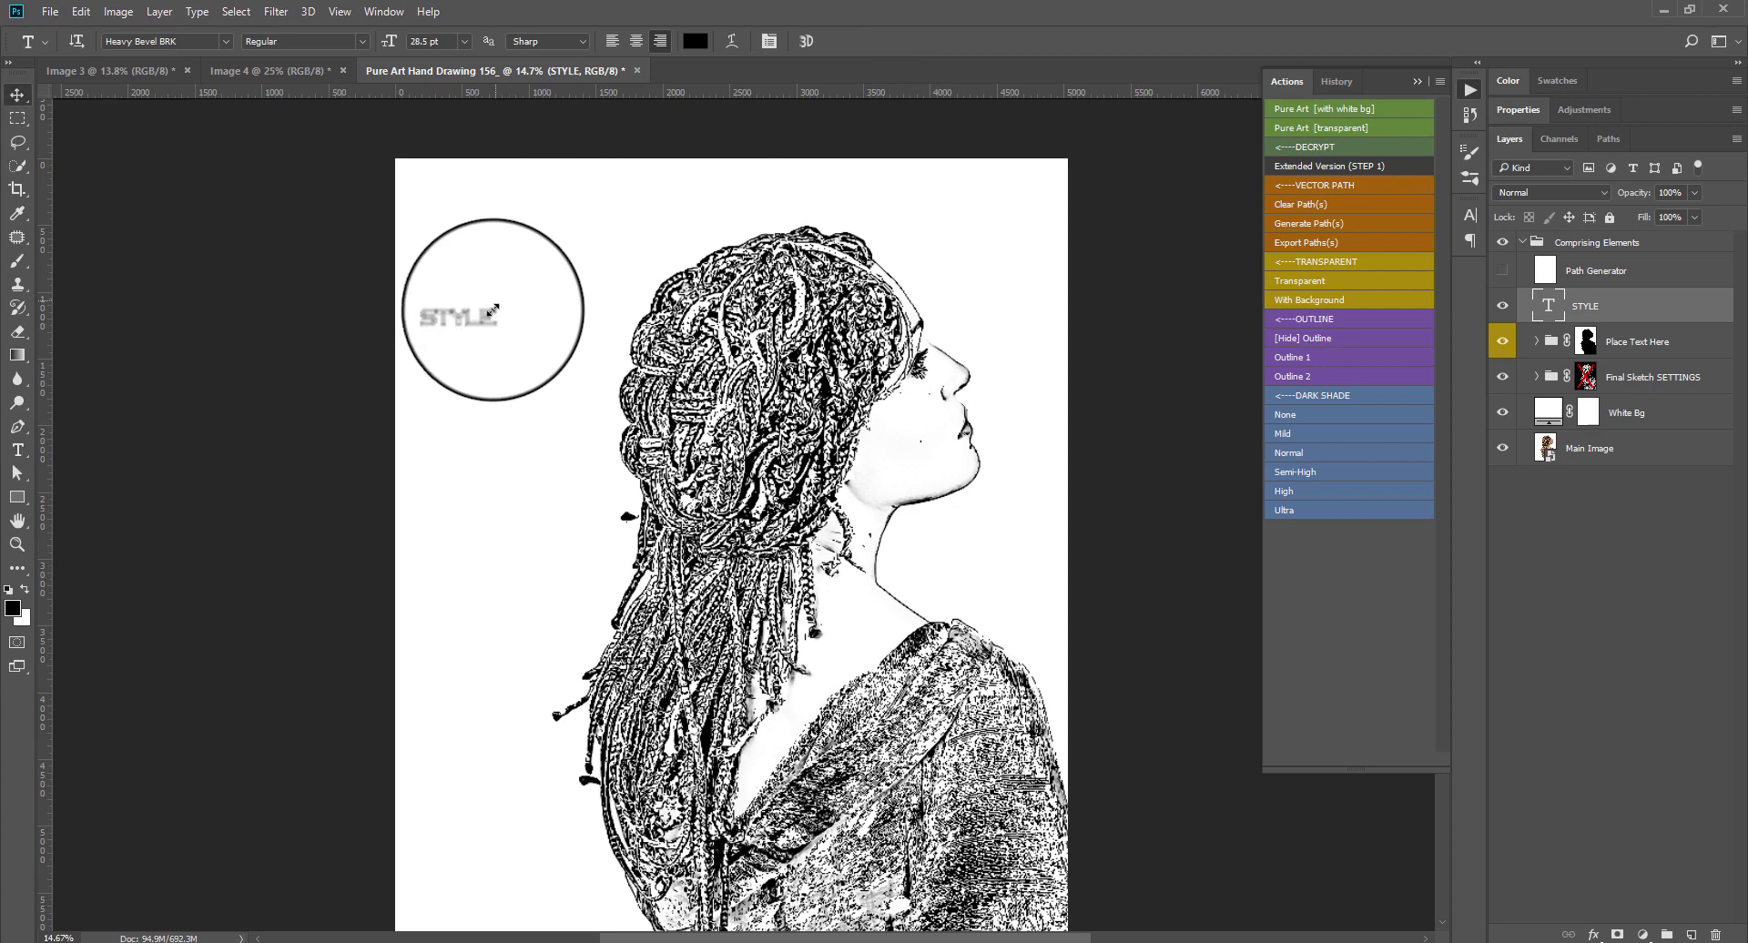
key("ctrl+t")
mouse_move(492, 311)
left_mouse_down()
mouse_move(869, 421)
mouse_move(824, 134)
left_mouse_up()
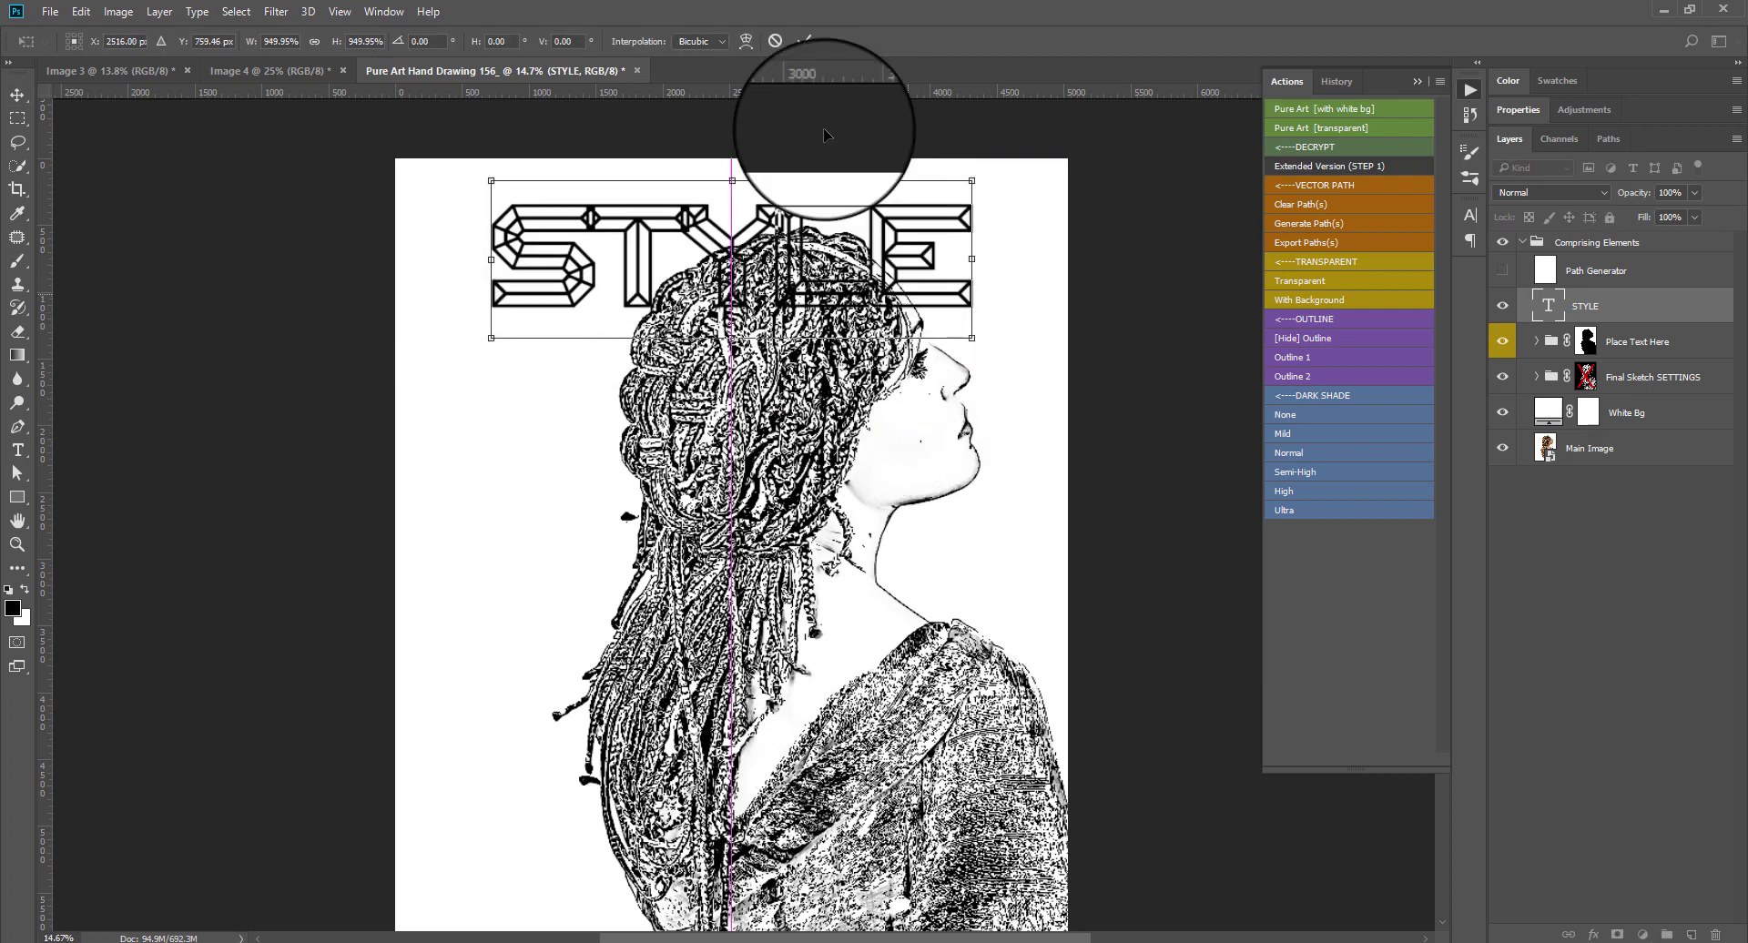
left_click(803, 41)
Set STYLE in the Sketchline font, move it upper left and enlarge it further.
left_click(1468, 214)
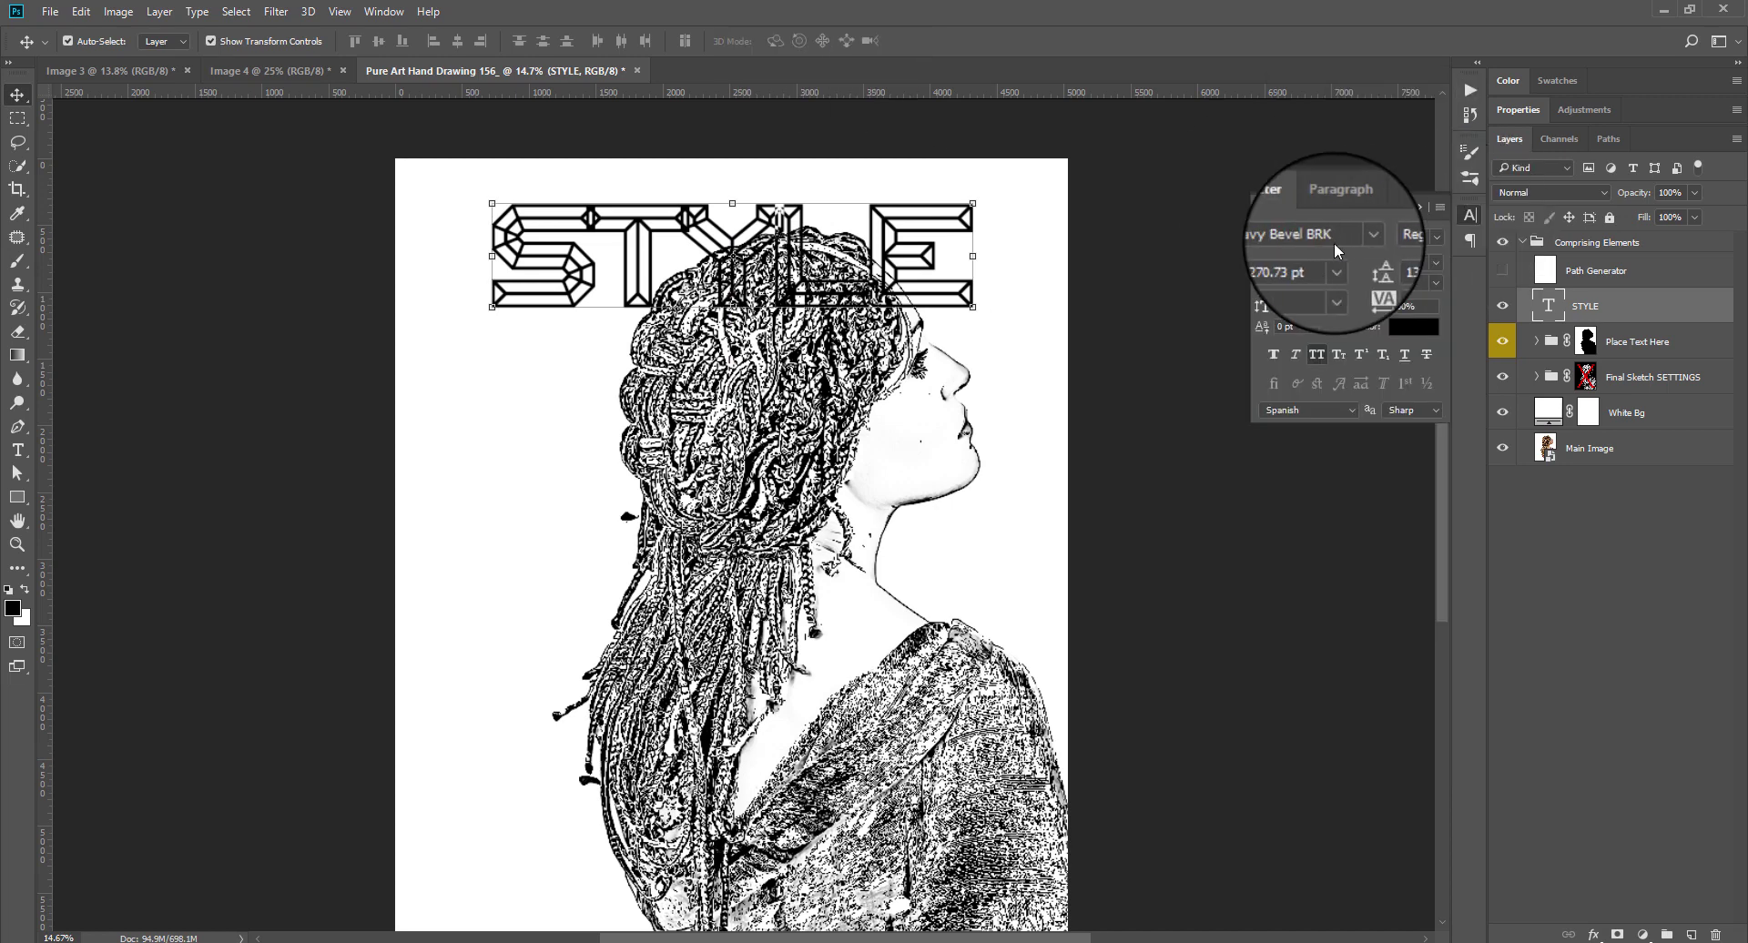
left_click(1331, 239)
type("S")
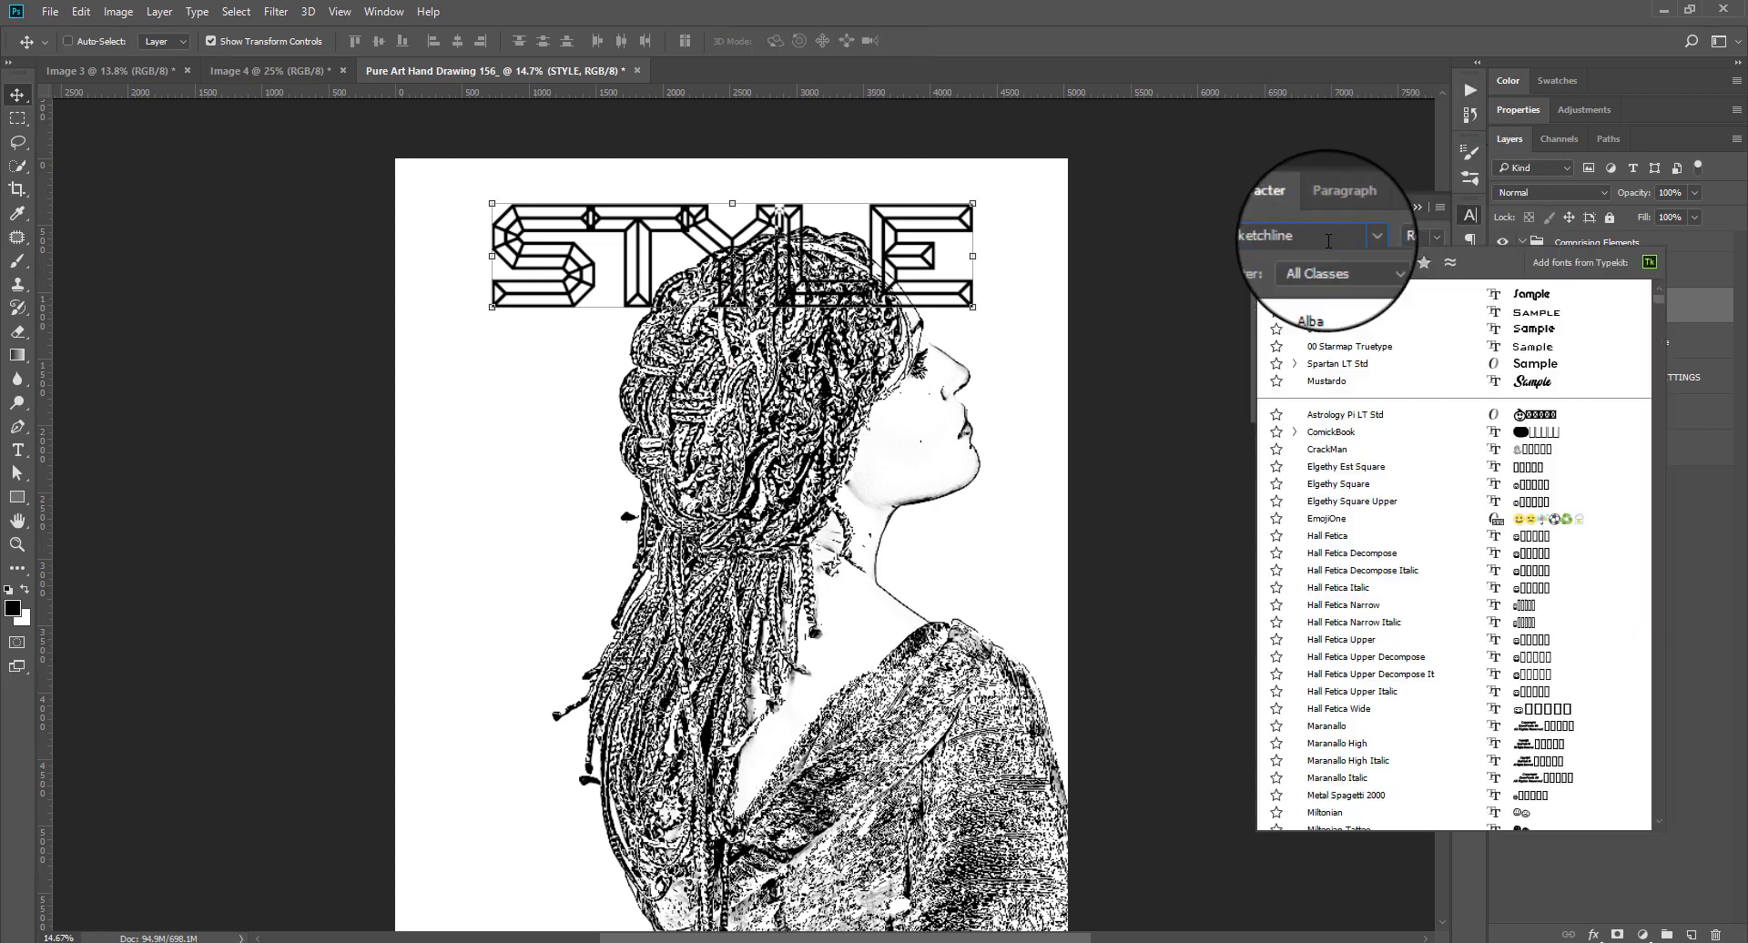
type("ketchline")
left_click(1329, 293)
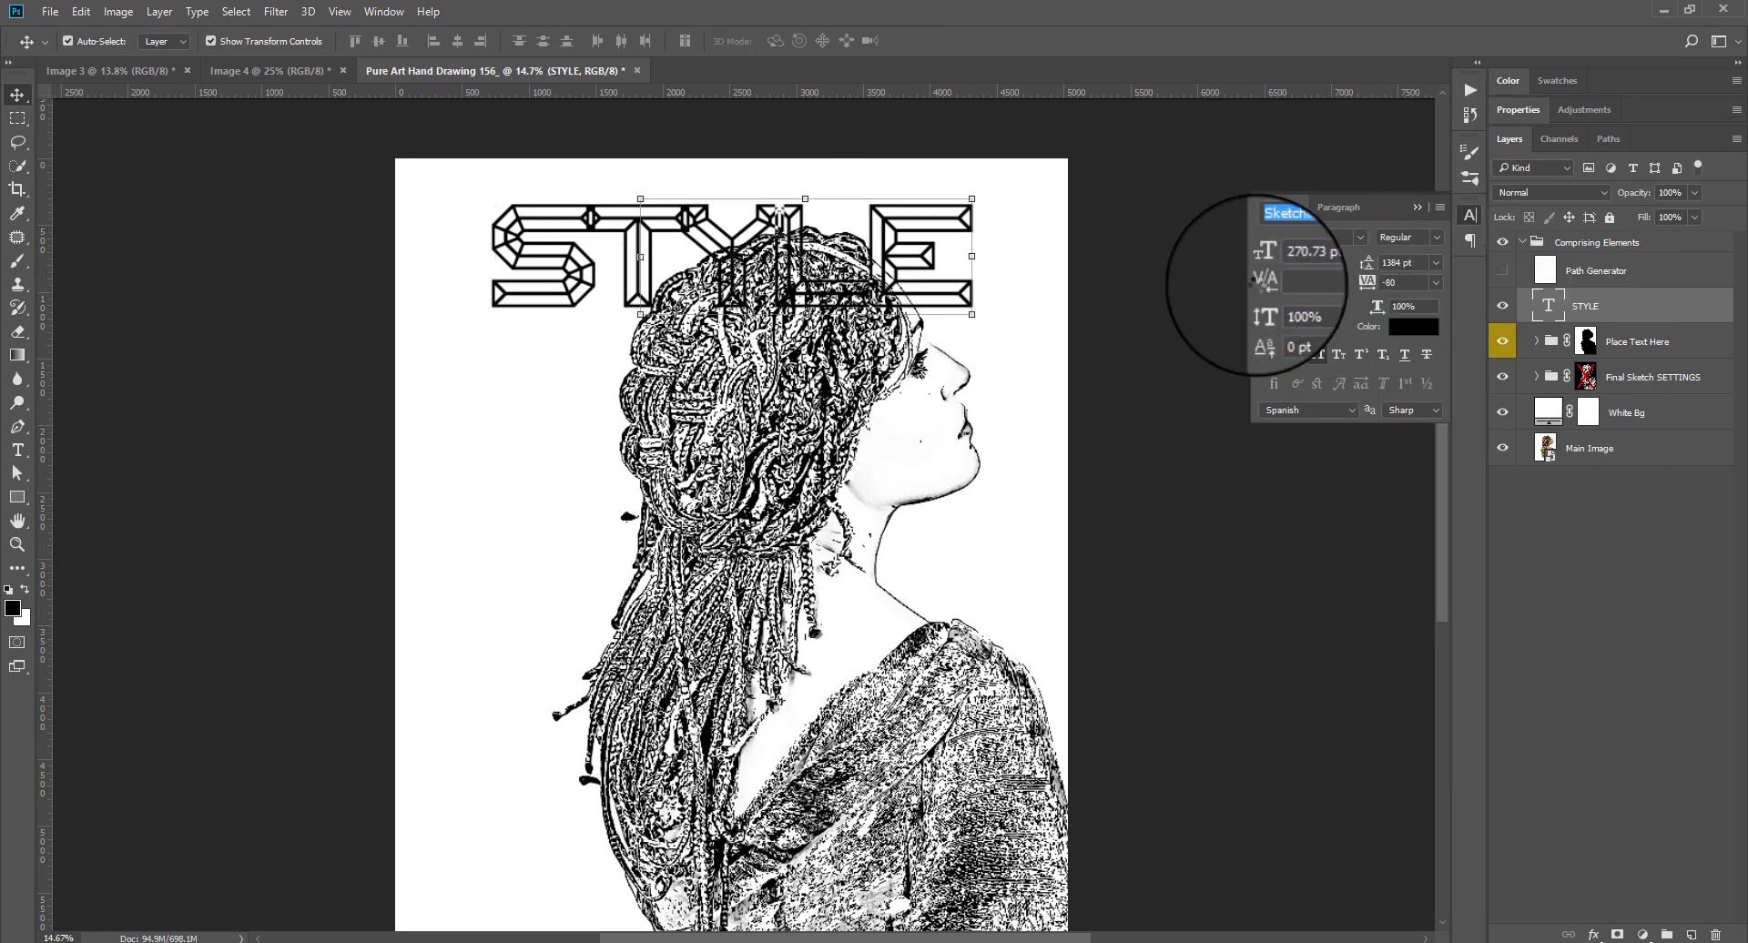
left_click_drag(917, 267, 815, 285)
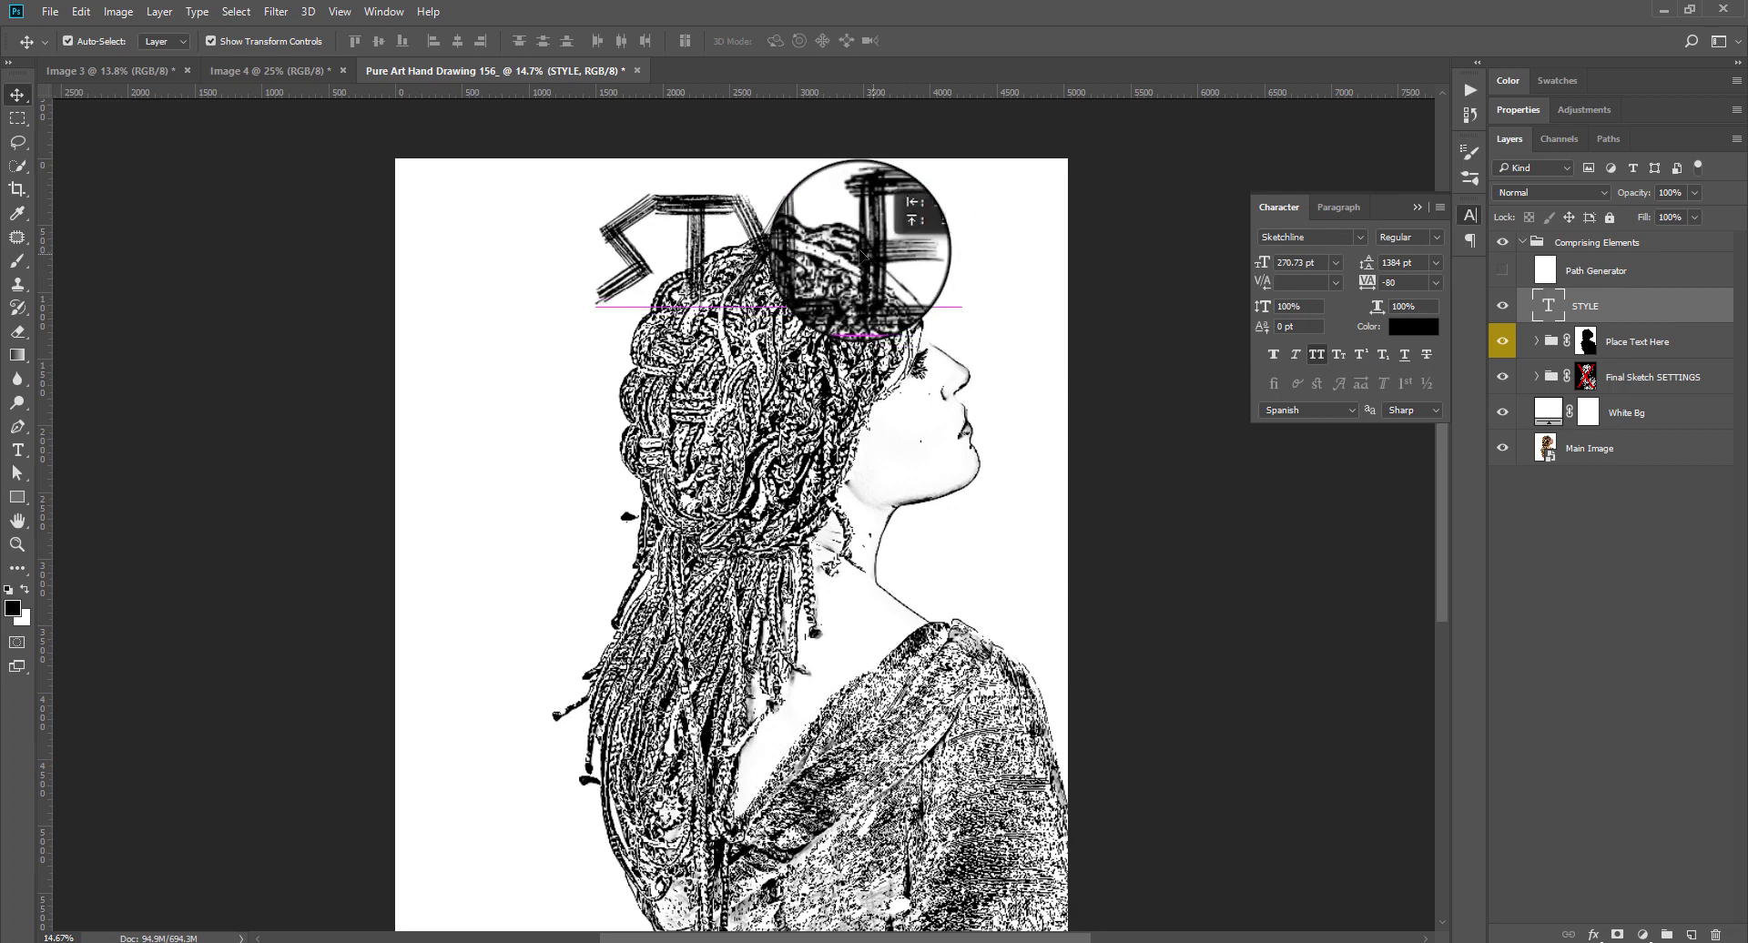
key("ctrl+t")
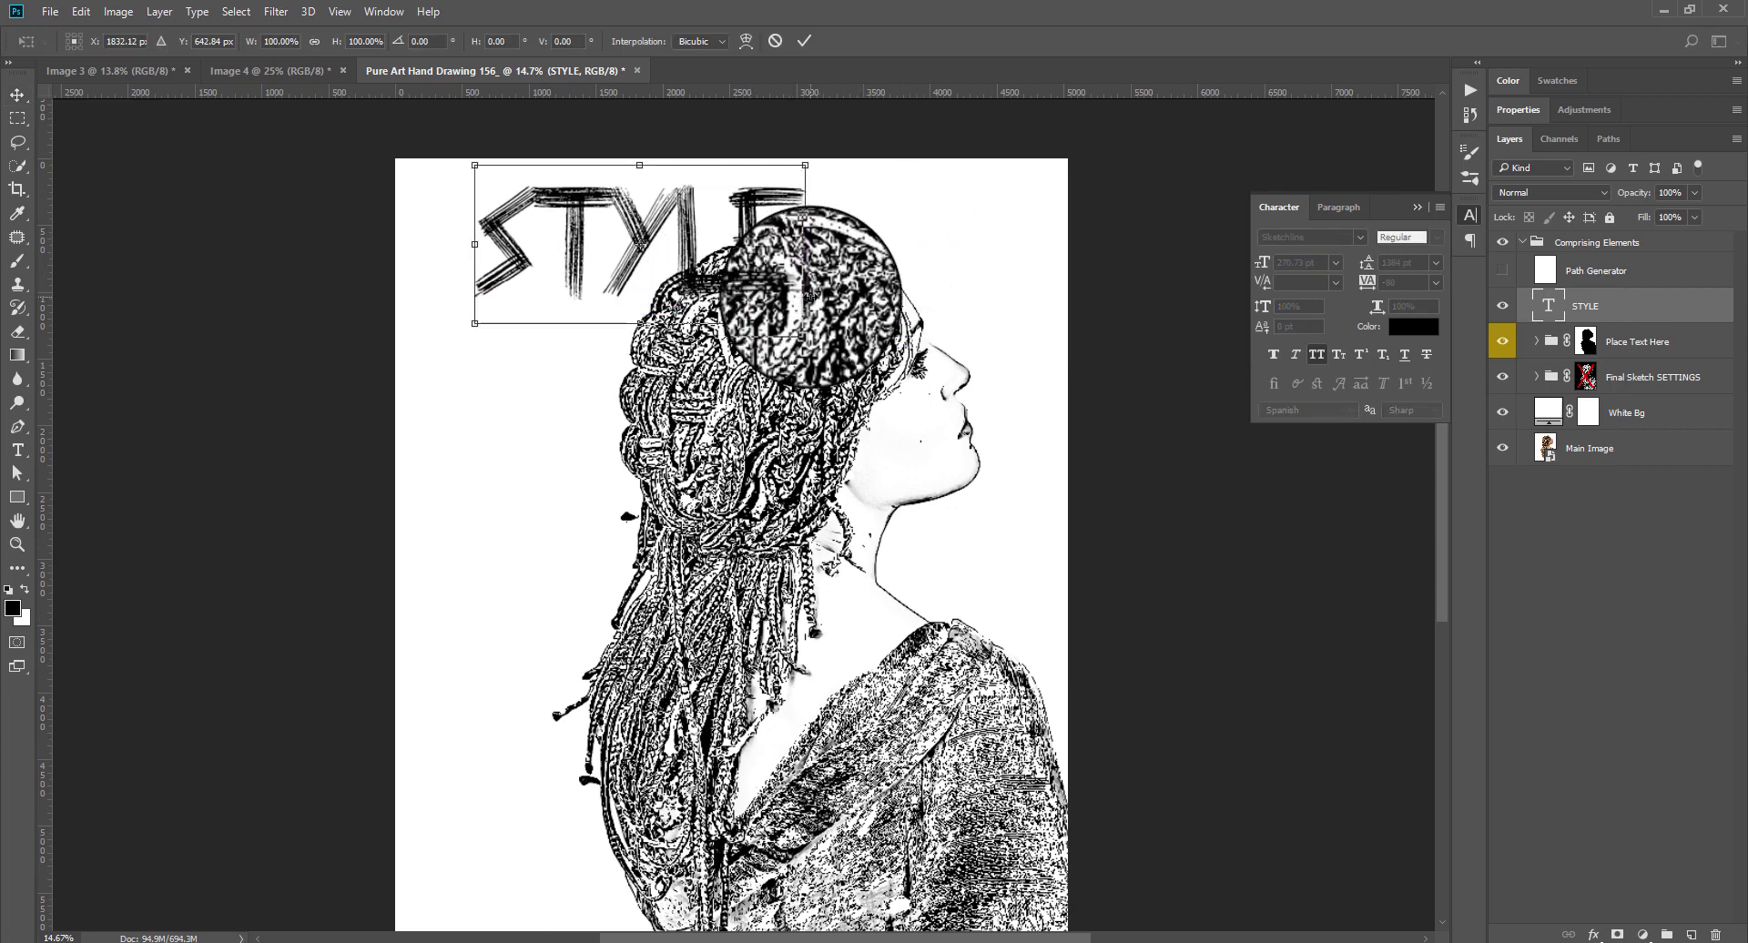
left_click_drag(988, 420, 1044, 437)
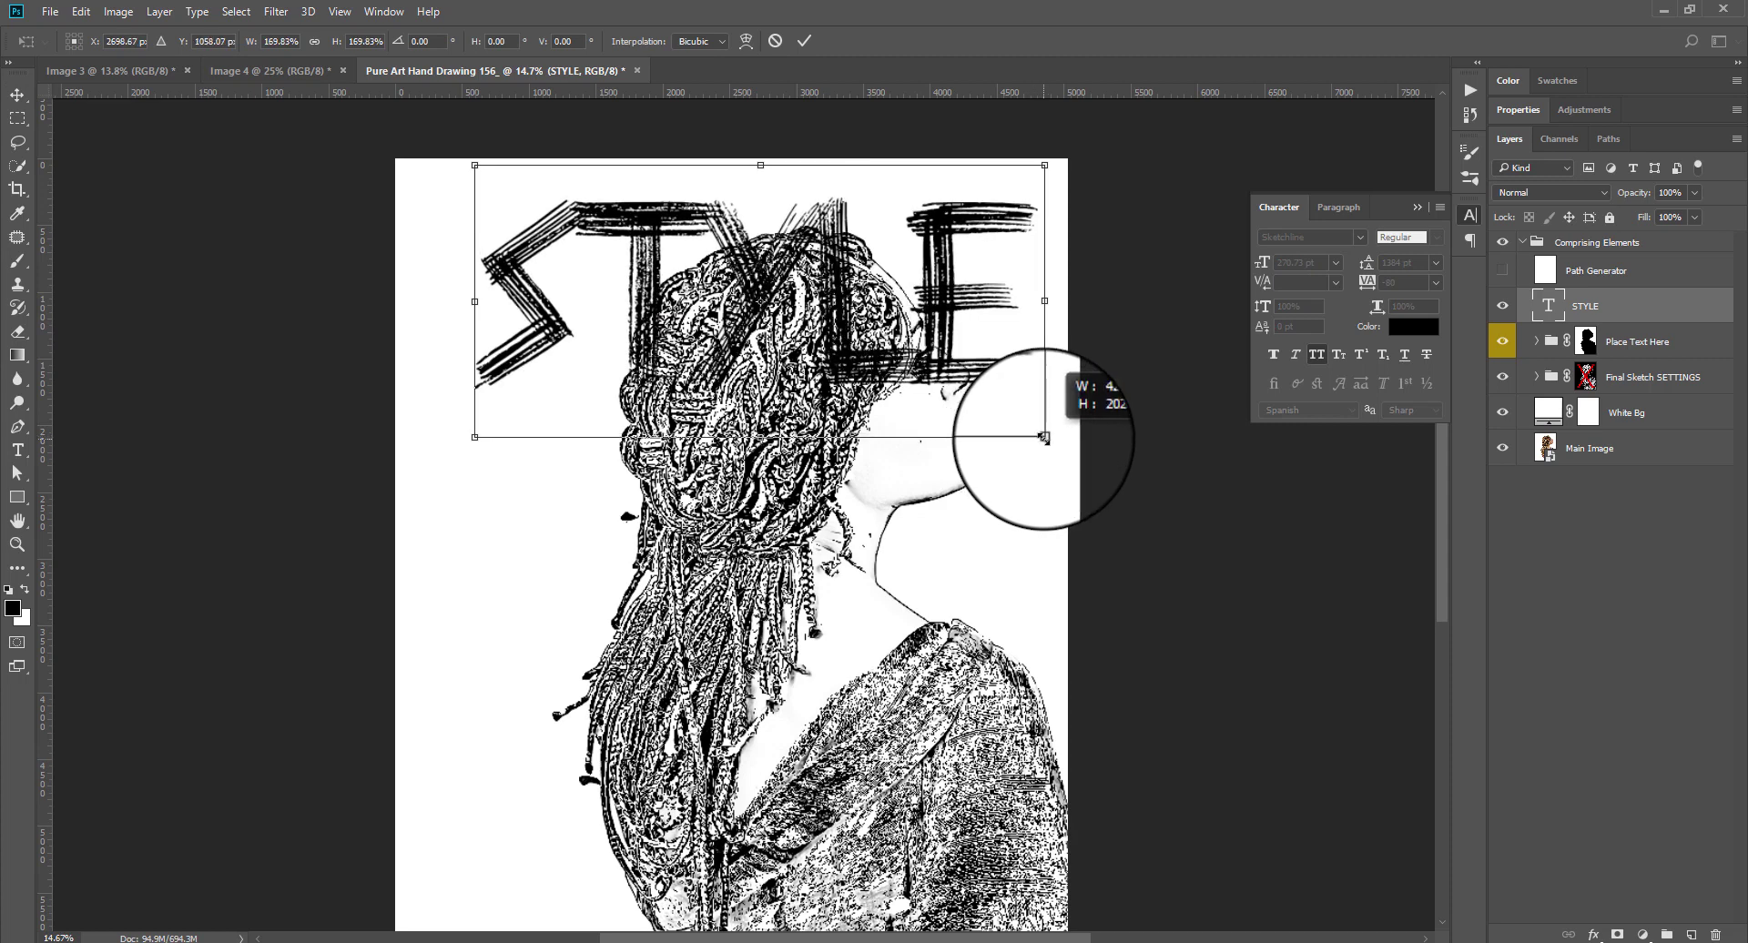
left_click(795, 44)
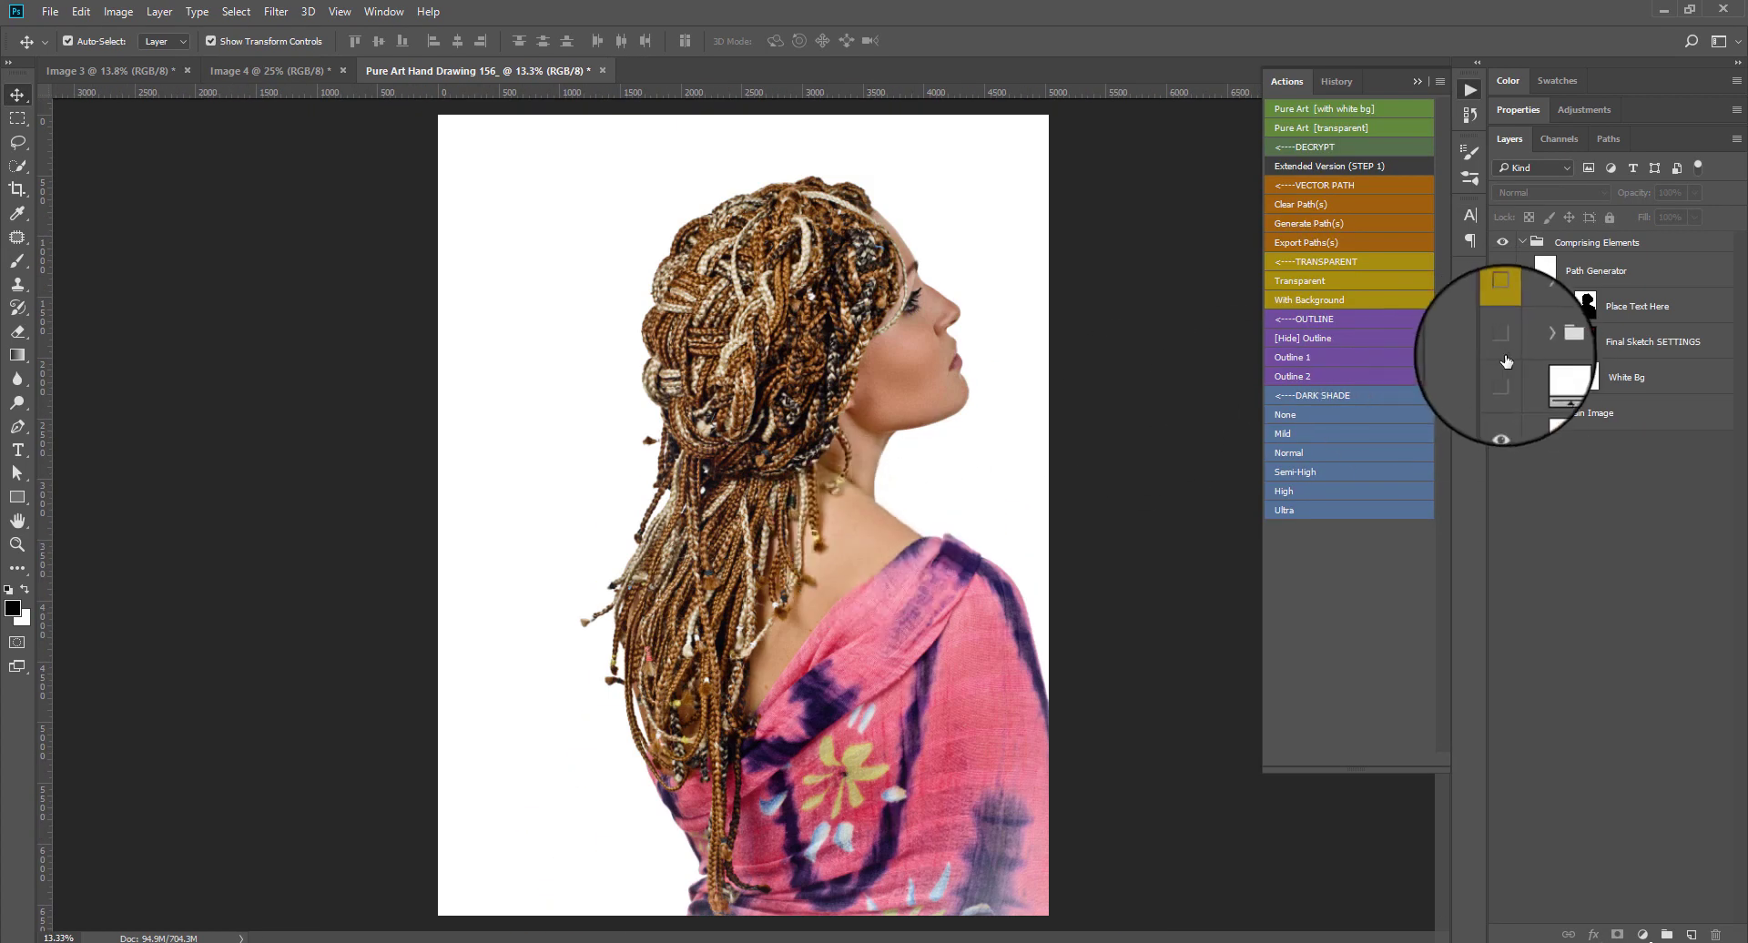
Show the sketch and STYLE text layers again, review the result, and close the document.
left_click(1503, 342)
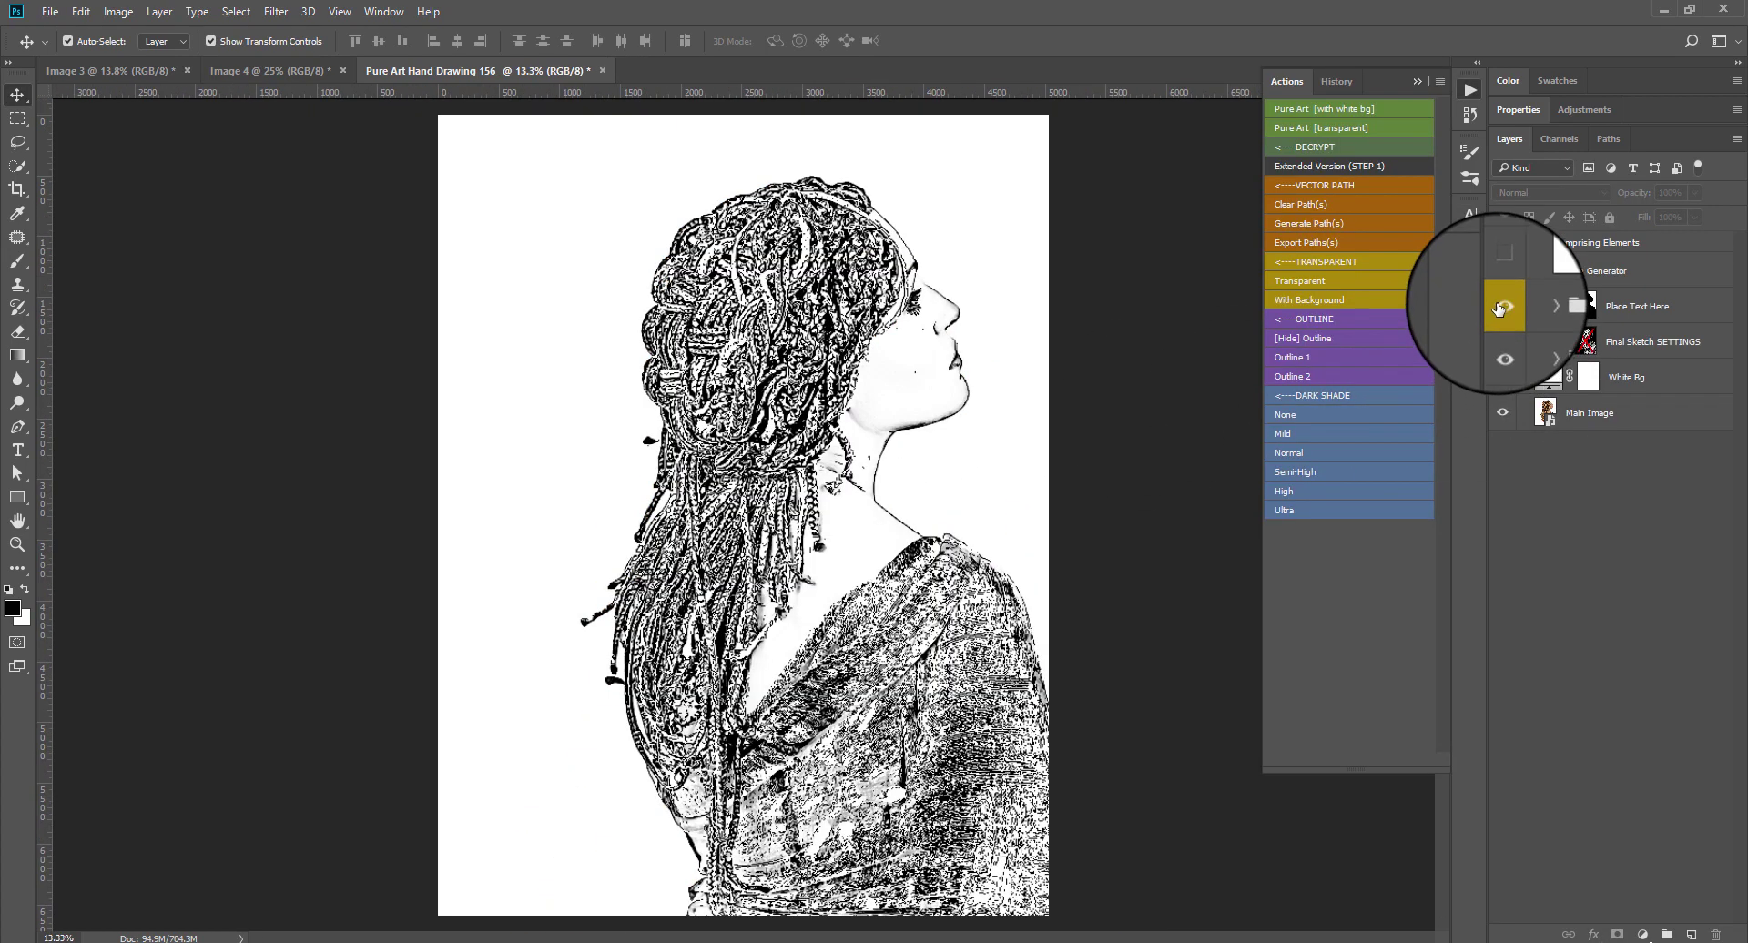
left_click(1500, 307)
scroll(824, 286, "up", 5)
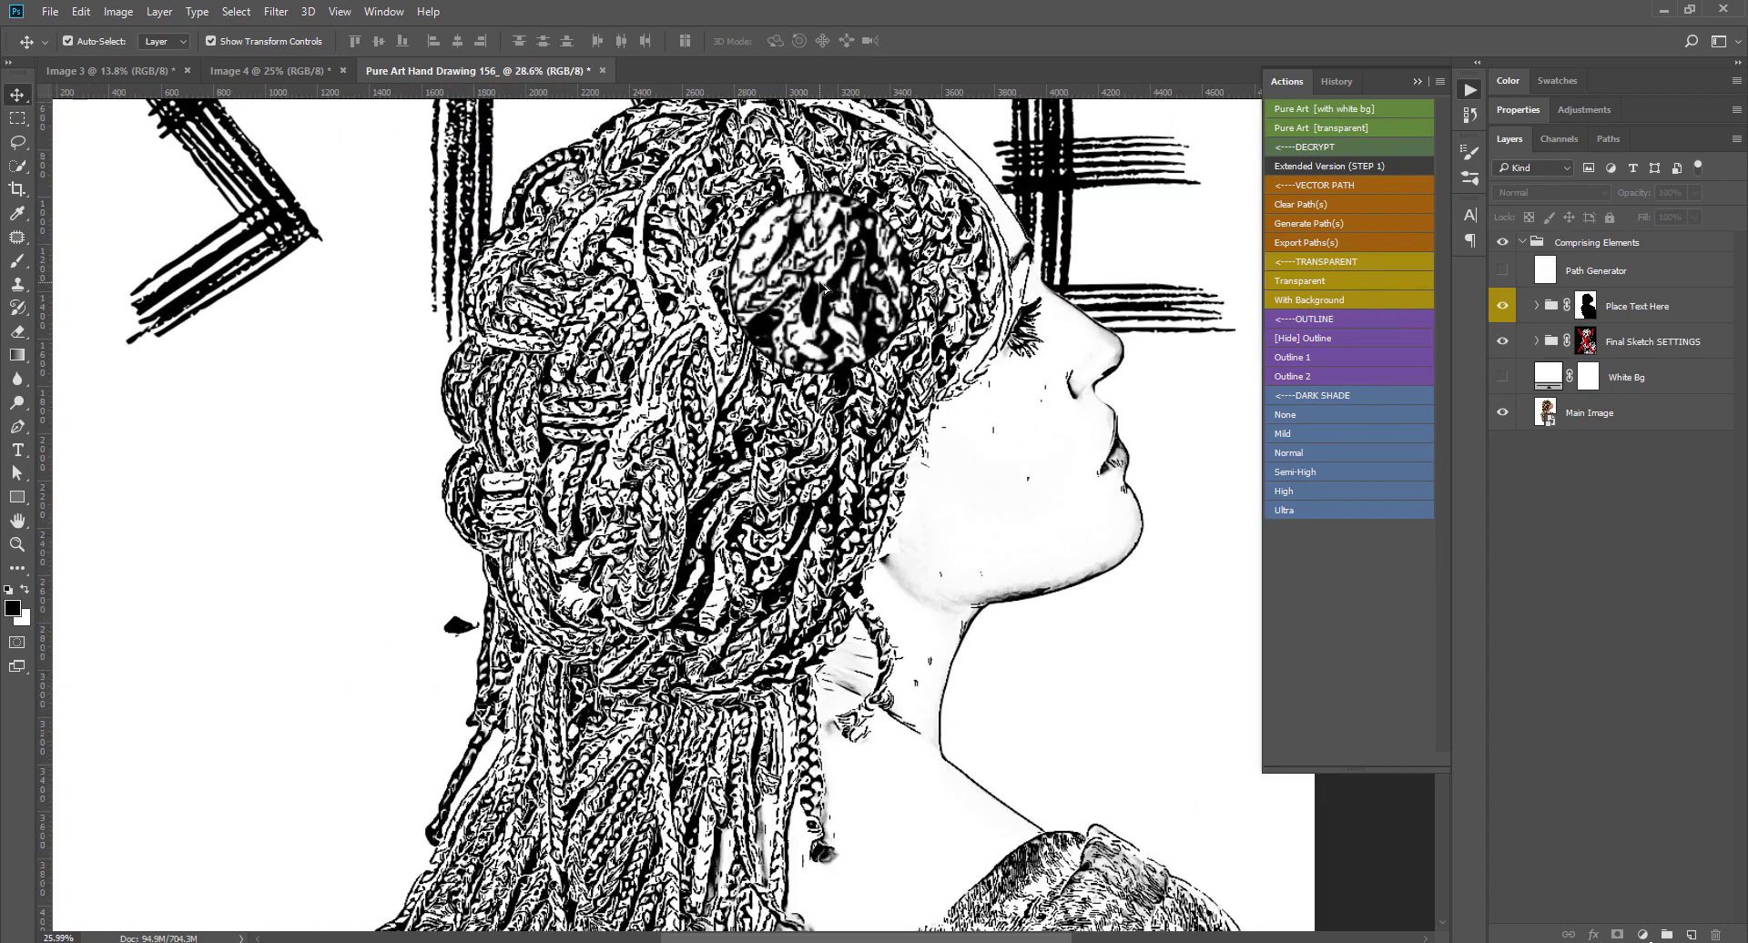
scroll(824, 286, "down", 2)
scroll(810, 328, "down", 1)
scroll(792, 382, "down", 2)
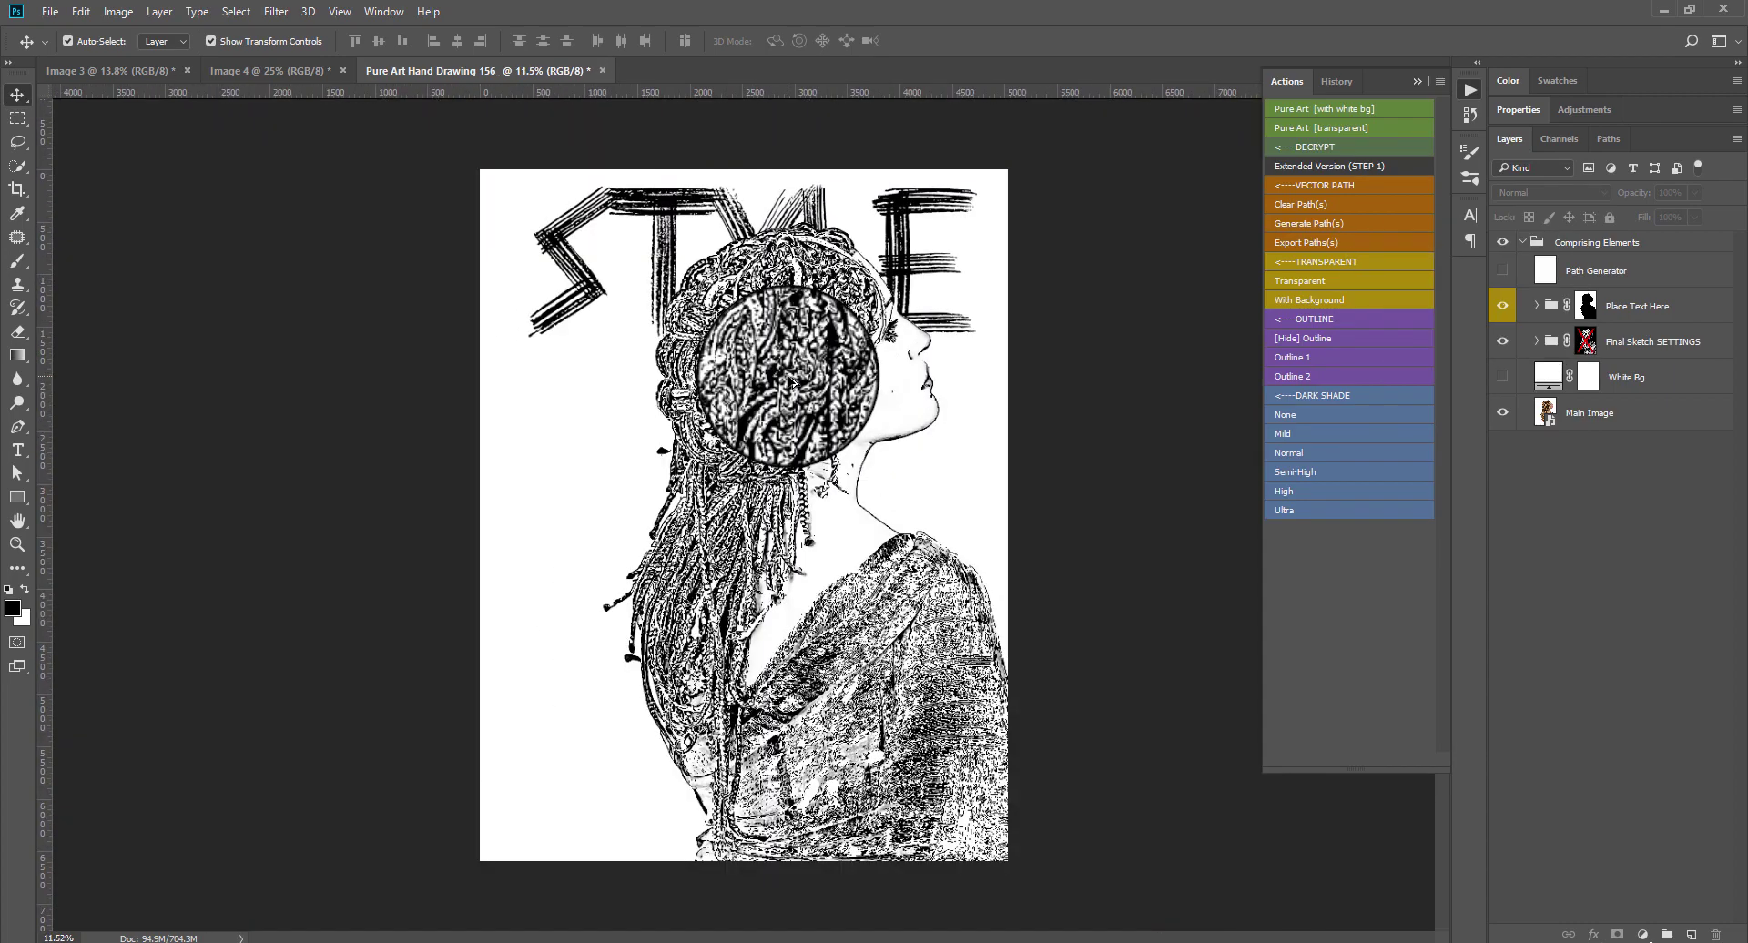
left_click(602, 70)
Discard the sketch and Image 3 unsaved, then play 'Pure Art [with white bg]' on Image 4.
left_click(910, 367)
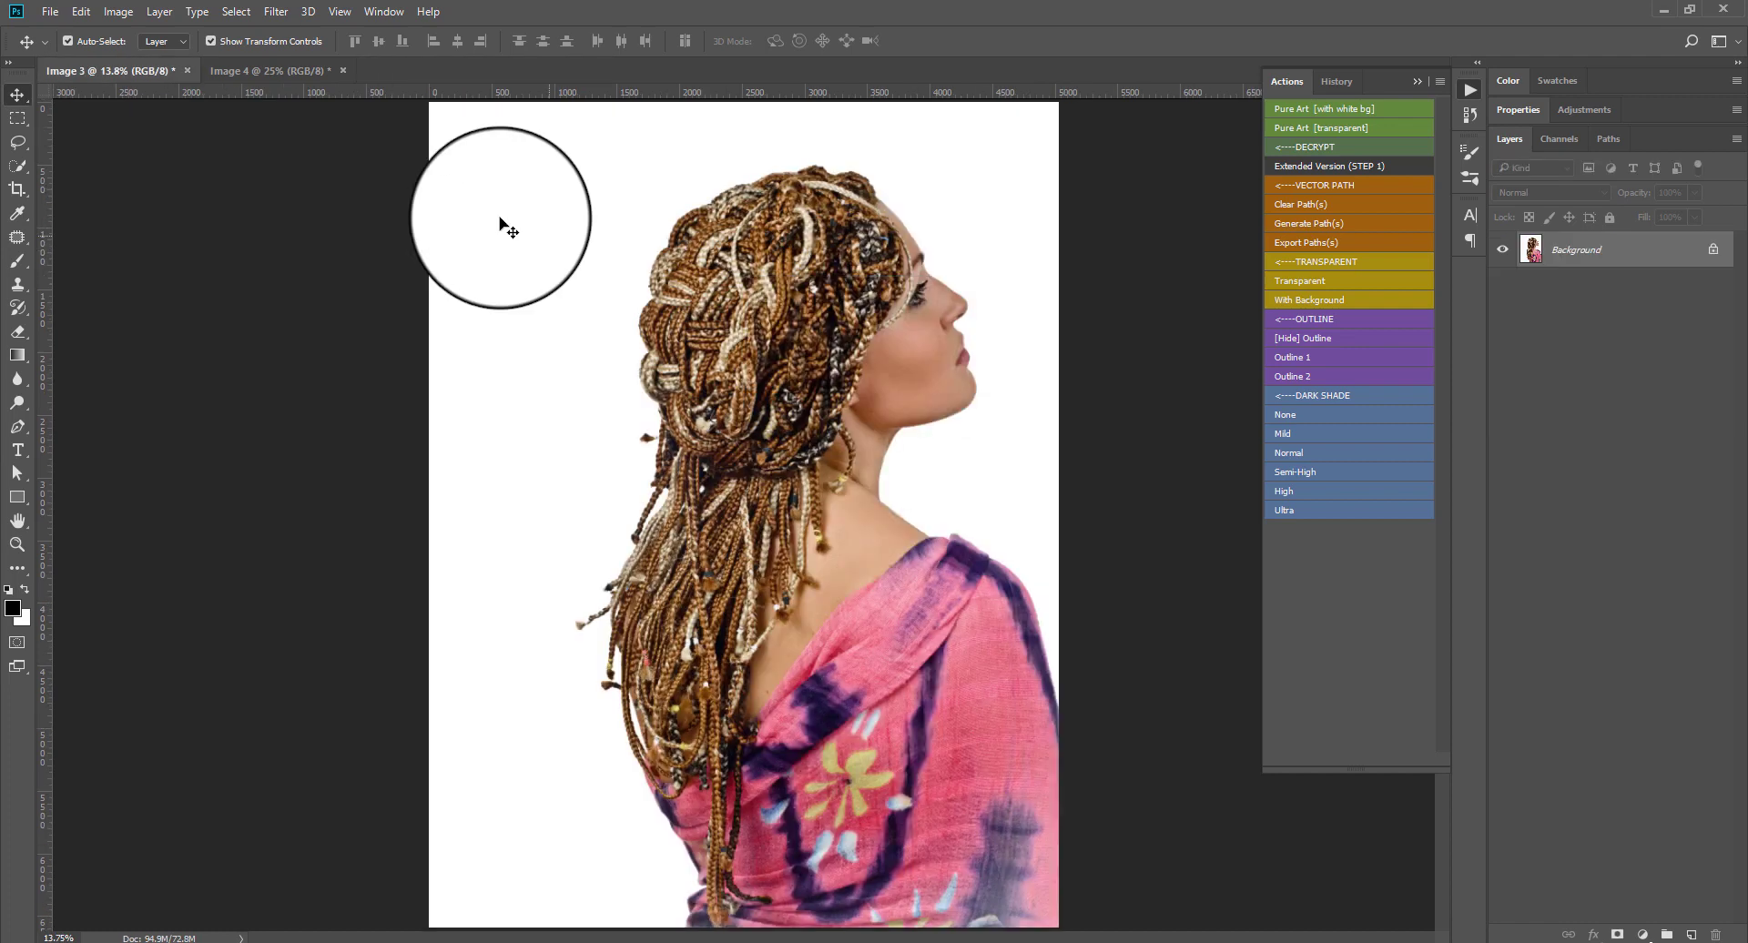
left_click(186, 70)
left_click(915, 364)
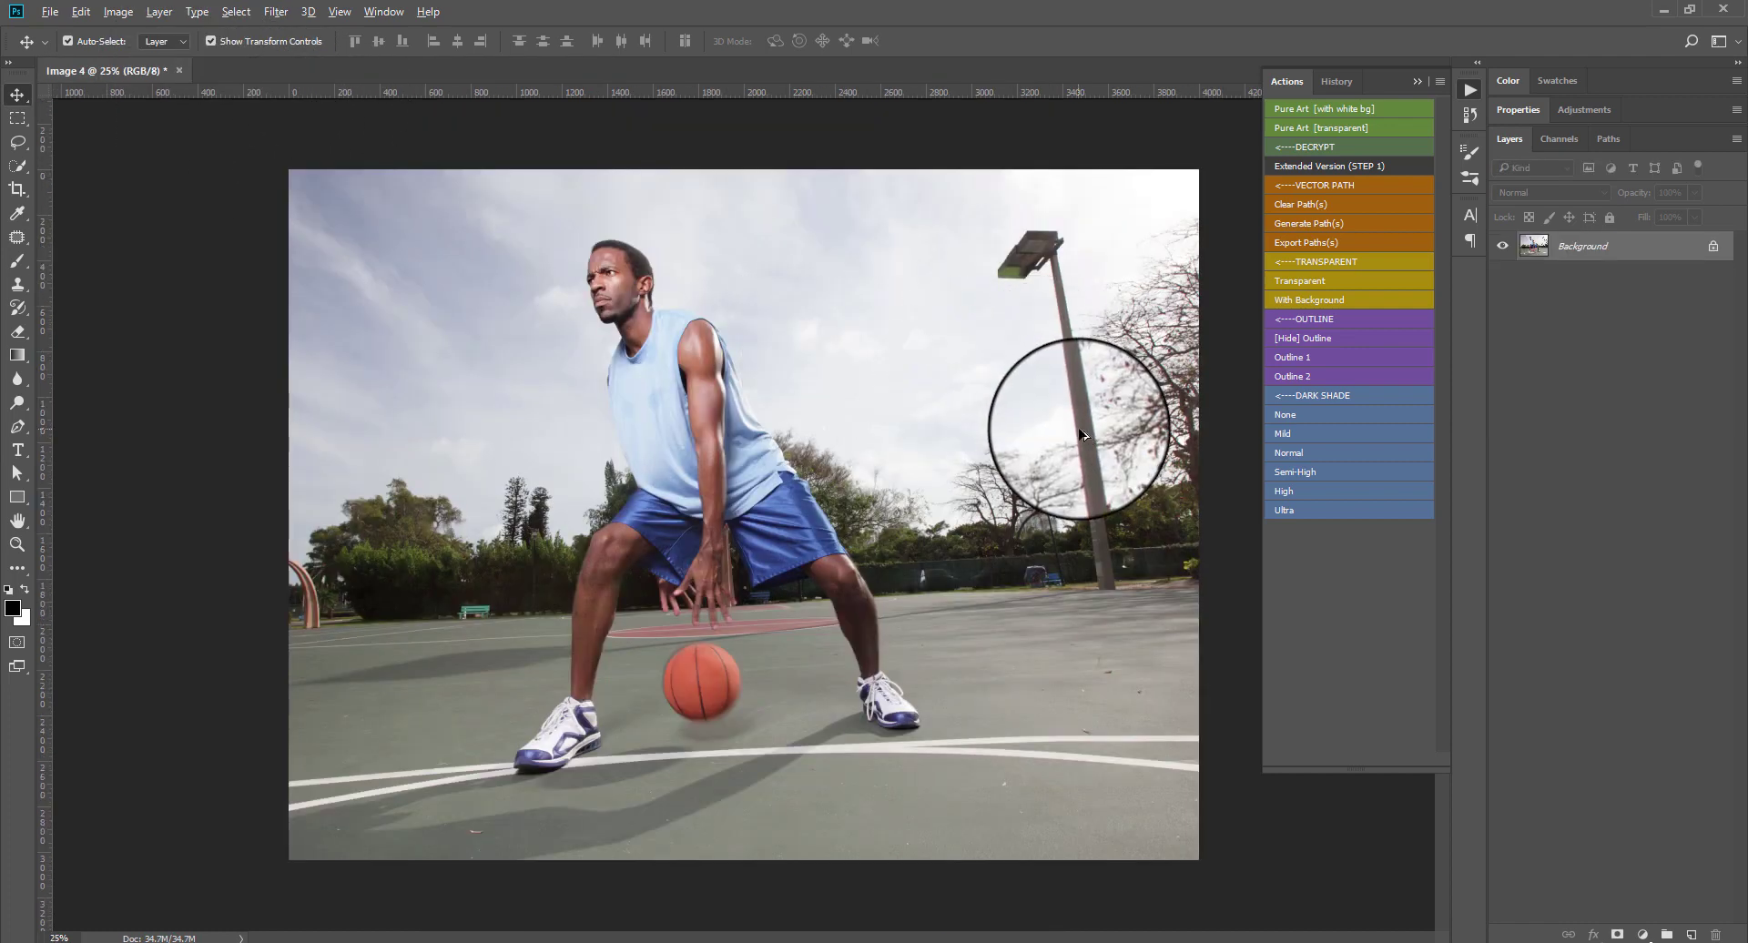
scroll(1083, 435, "up", 2)
scroll(1083, 435, "down", 1)
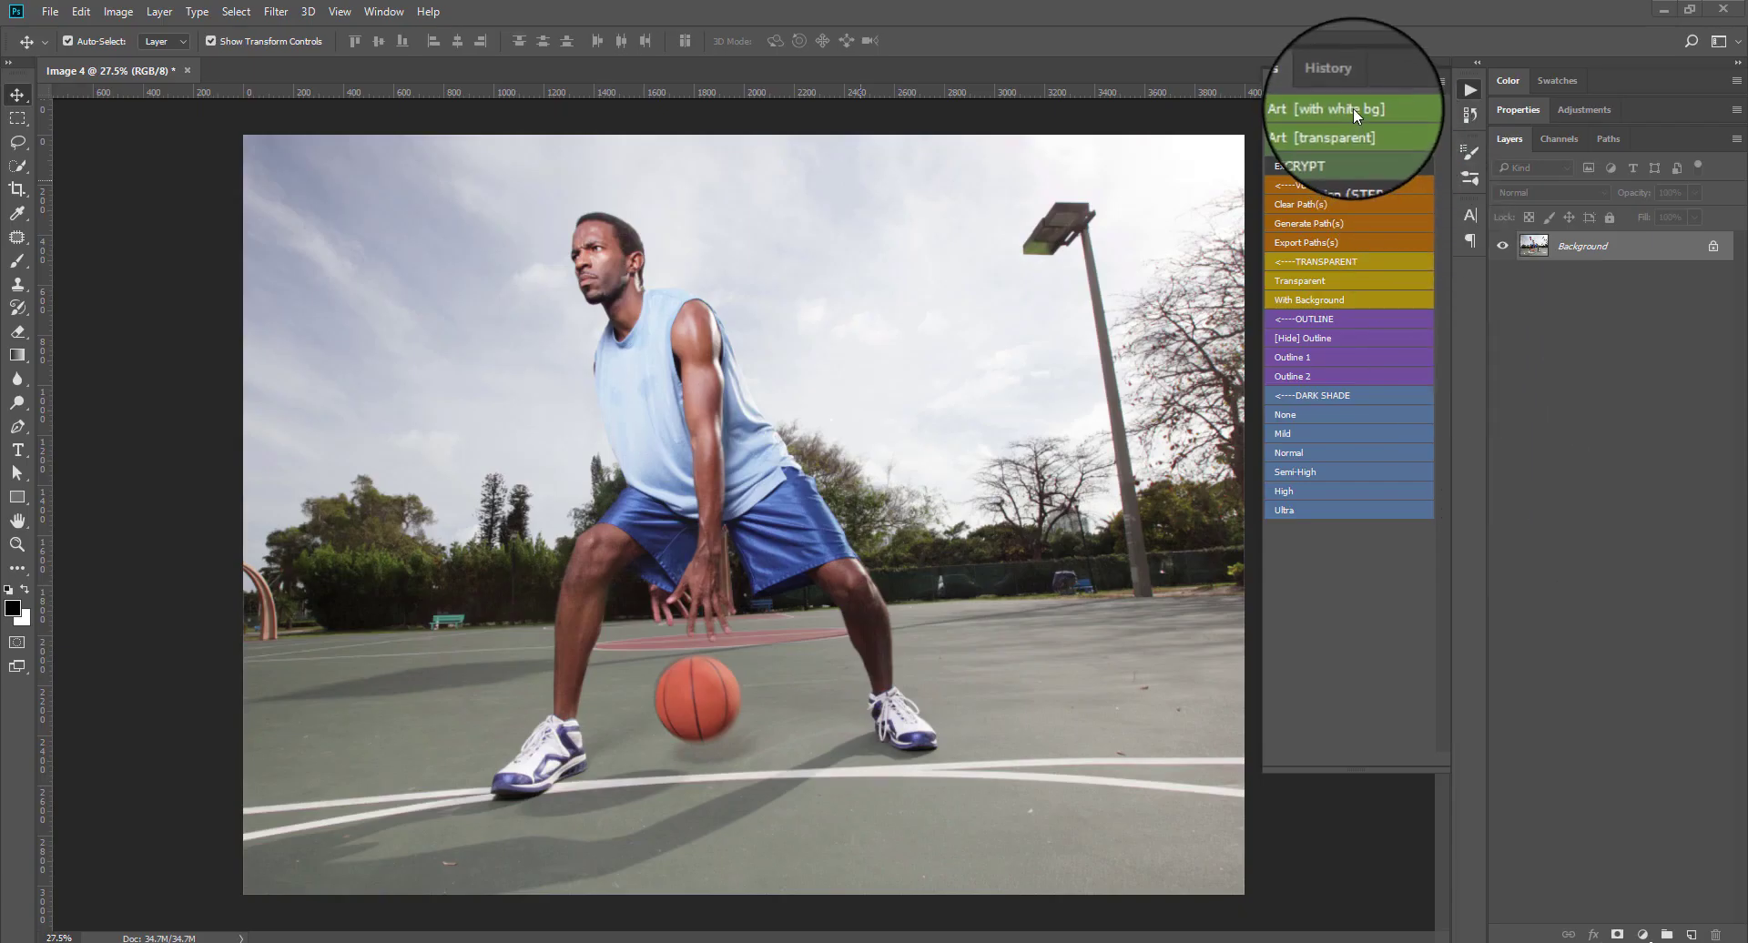
left_click(1353, 107)
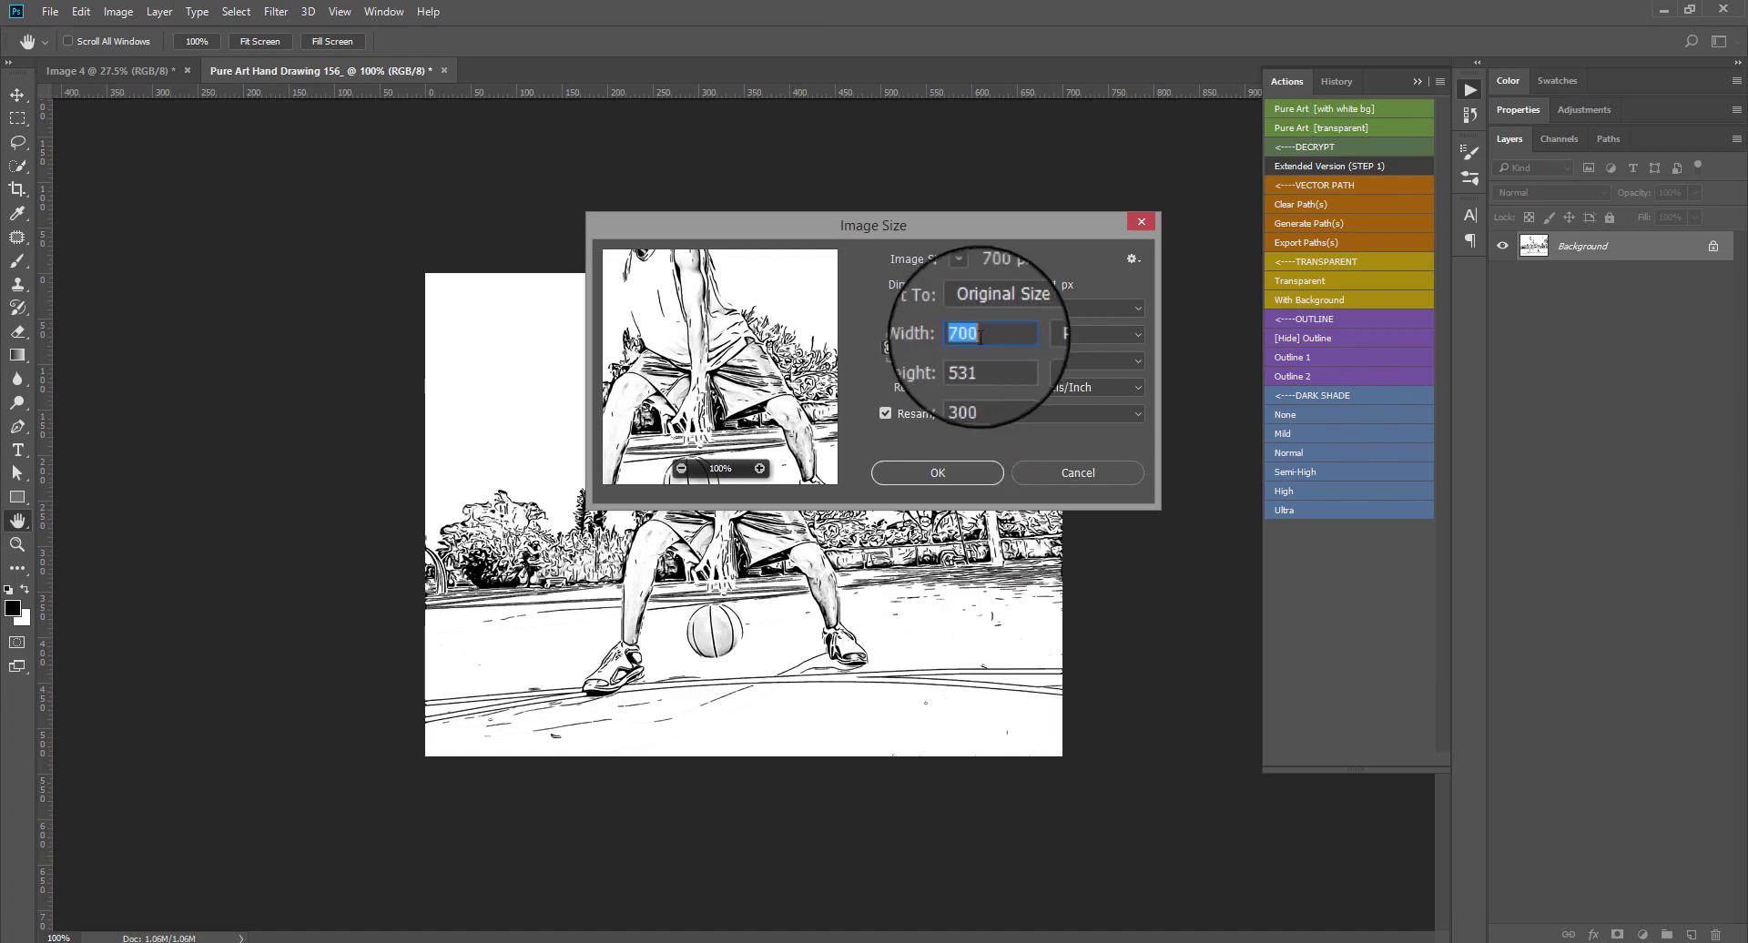
Accept both Image Size prompts so the action builds the 4000 × 3036 px basketball sketch.
left_click(1058, 466)
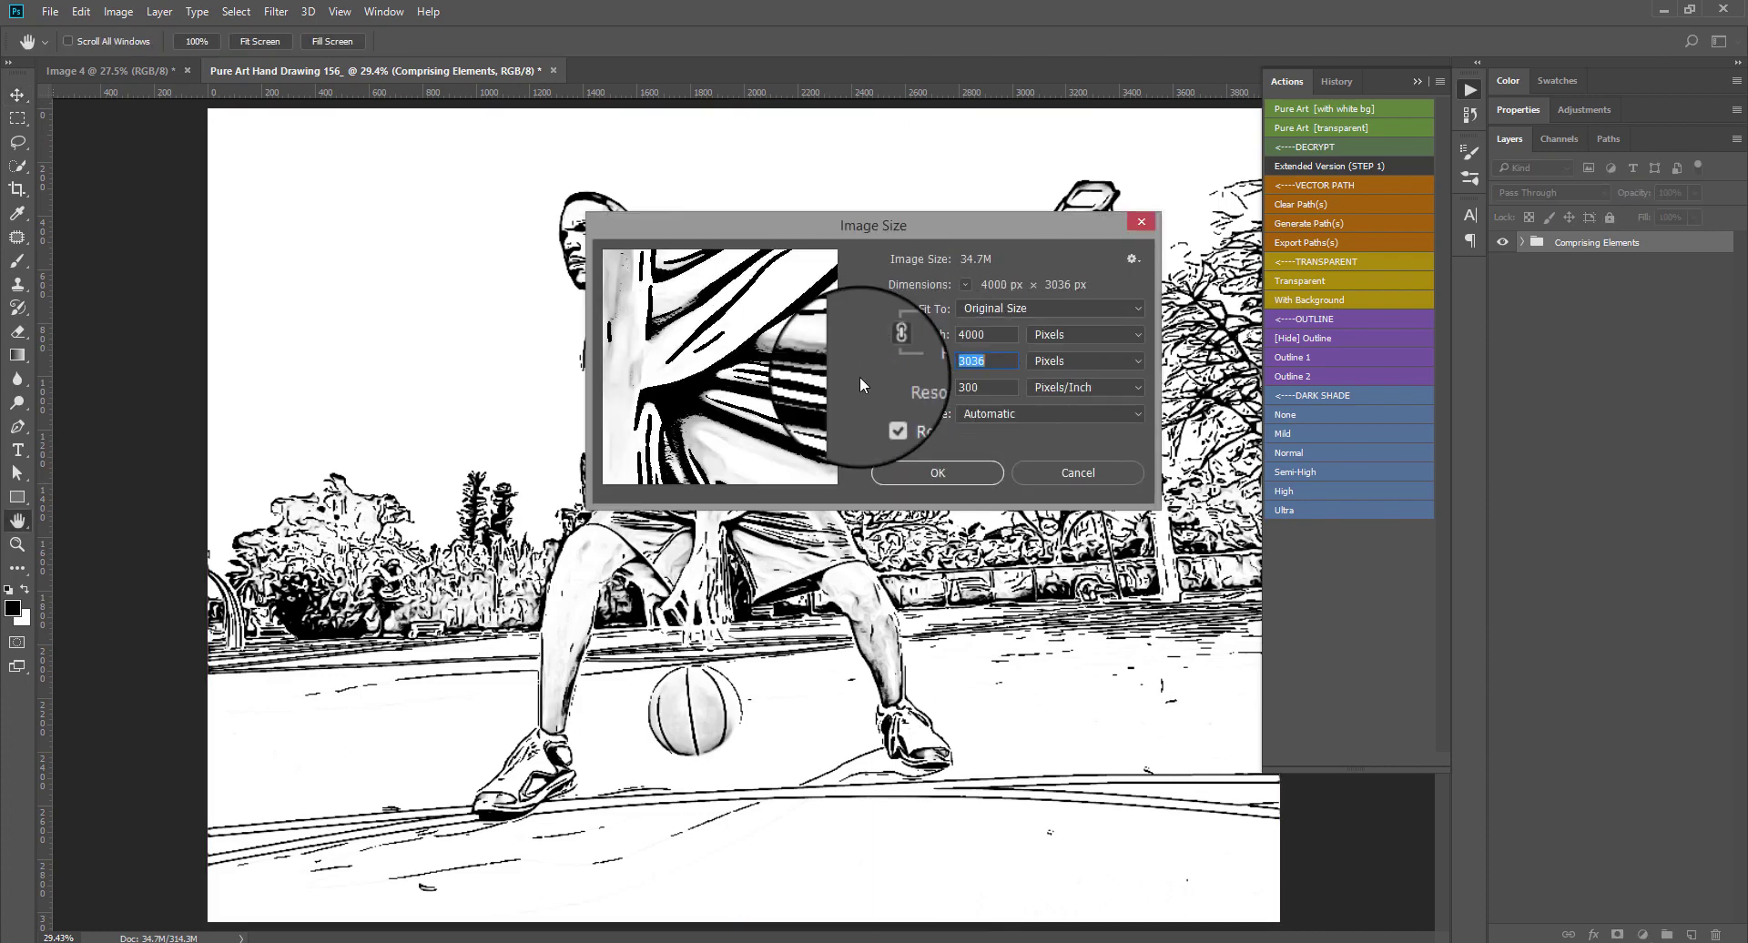
left_click(1032, 466)
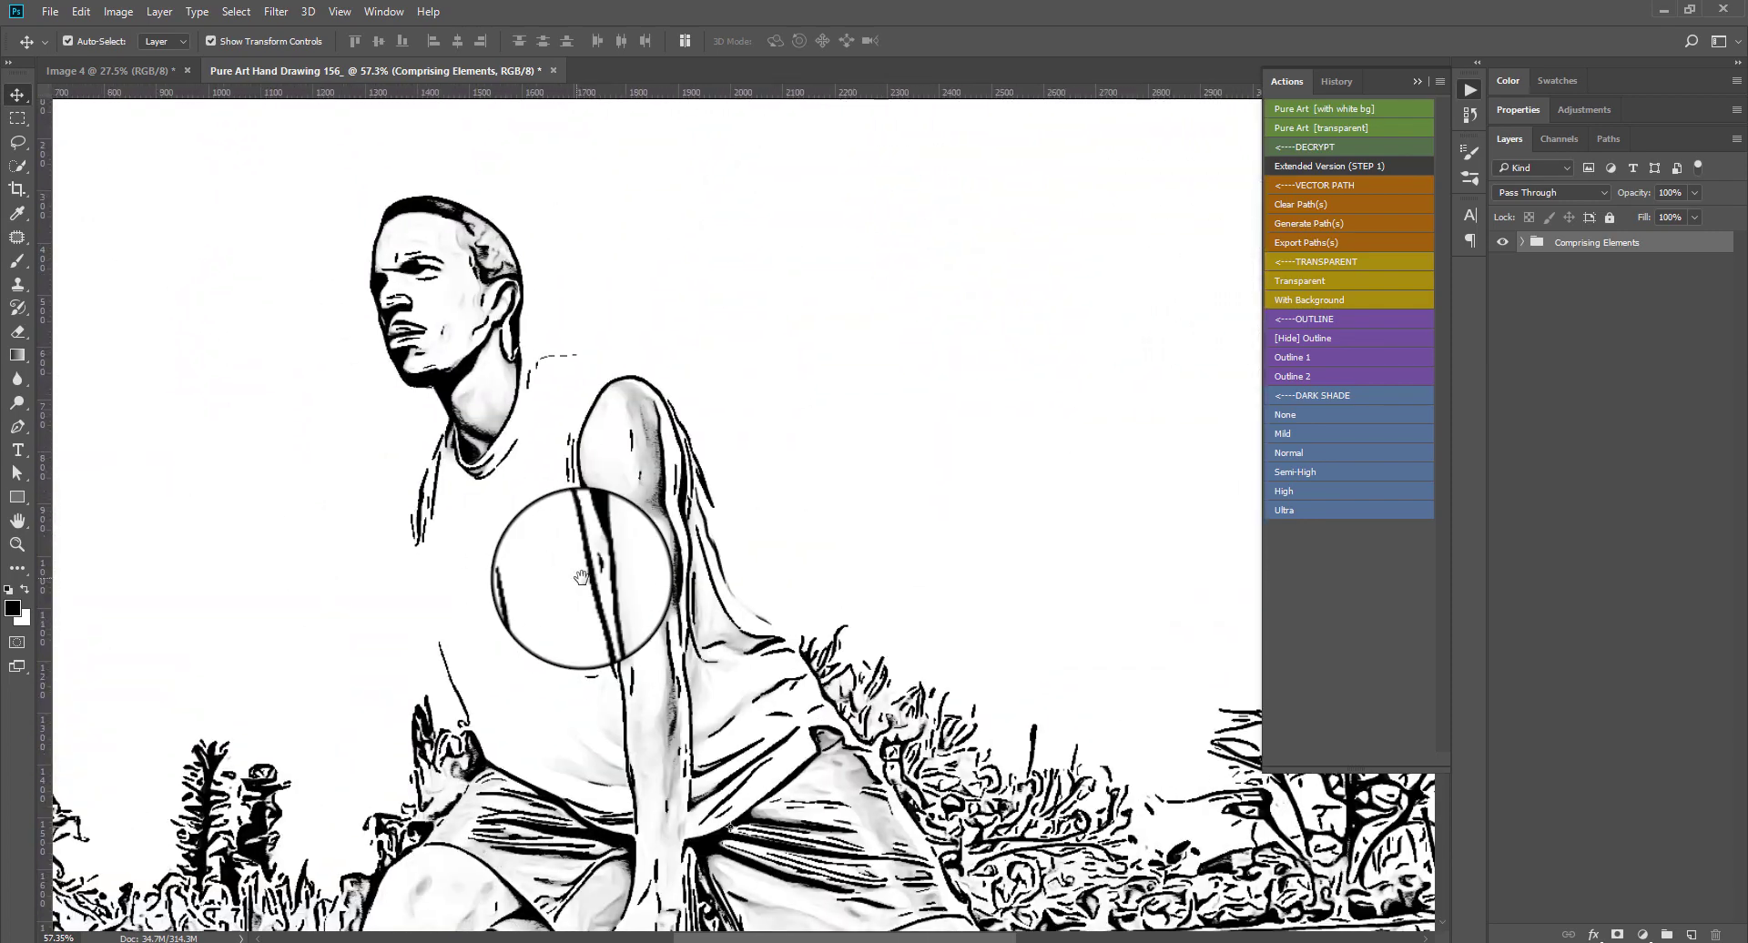
scroll(581, 576, "down", 3)
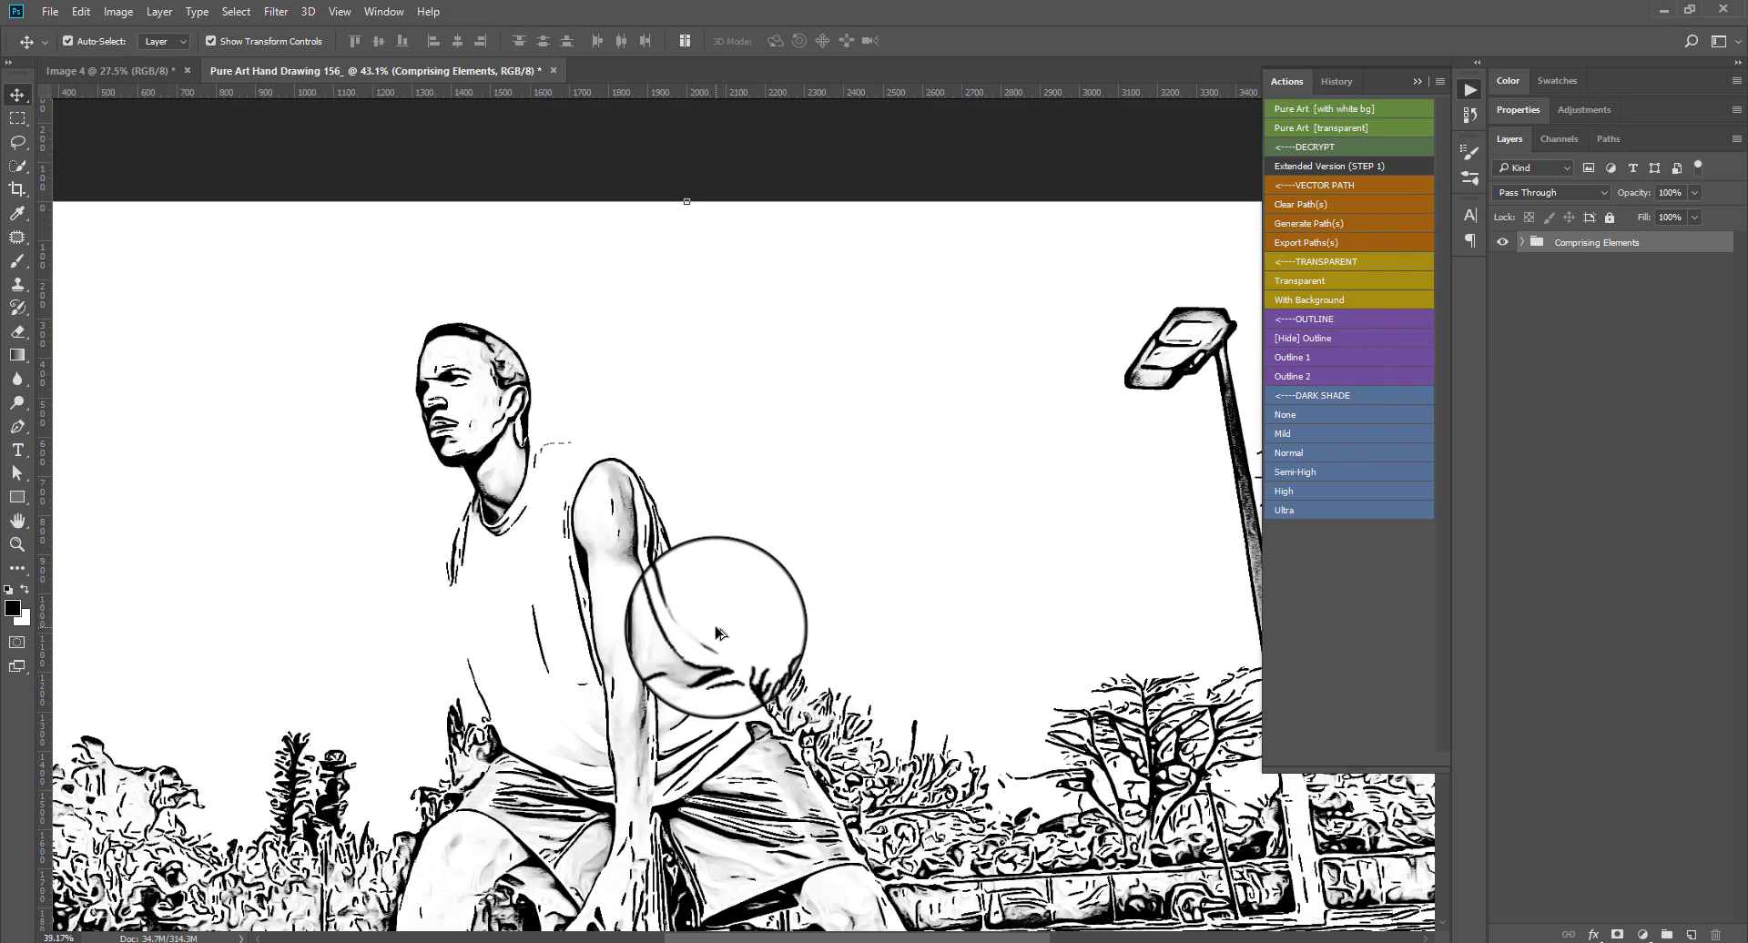
scroll(715, 632, "down", 5)
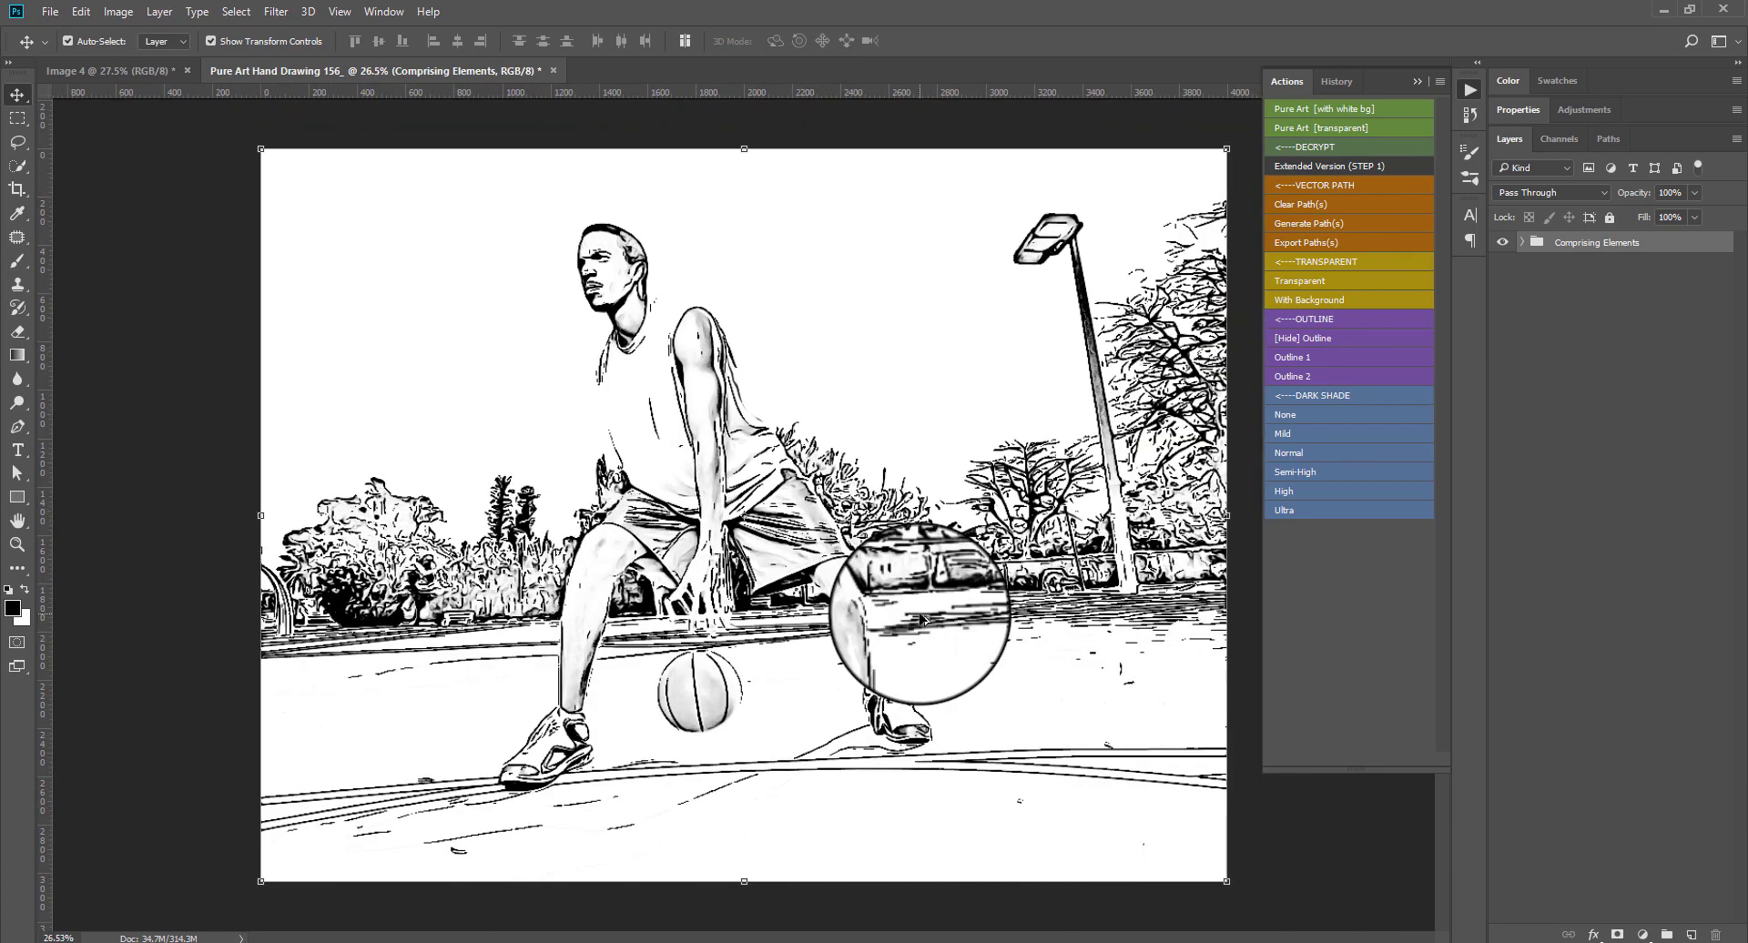
Expand Comprising Elements, toggle the sketch against the colour photo, and fit the view to the window.
scroll(921, 619, "up", 2)
left_click(1522, 243)
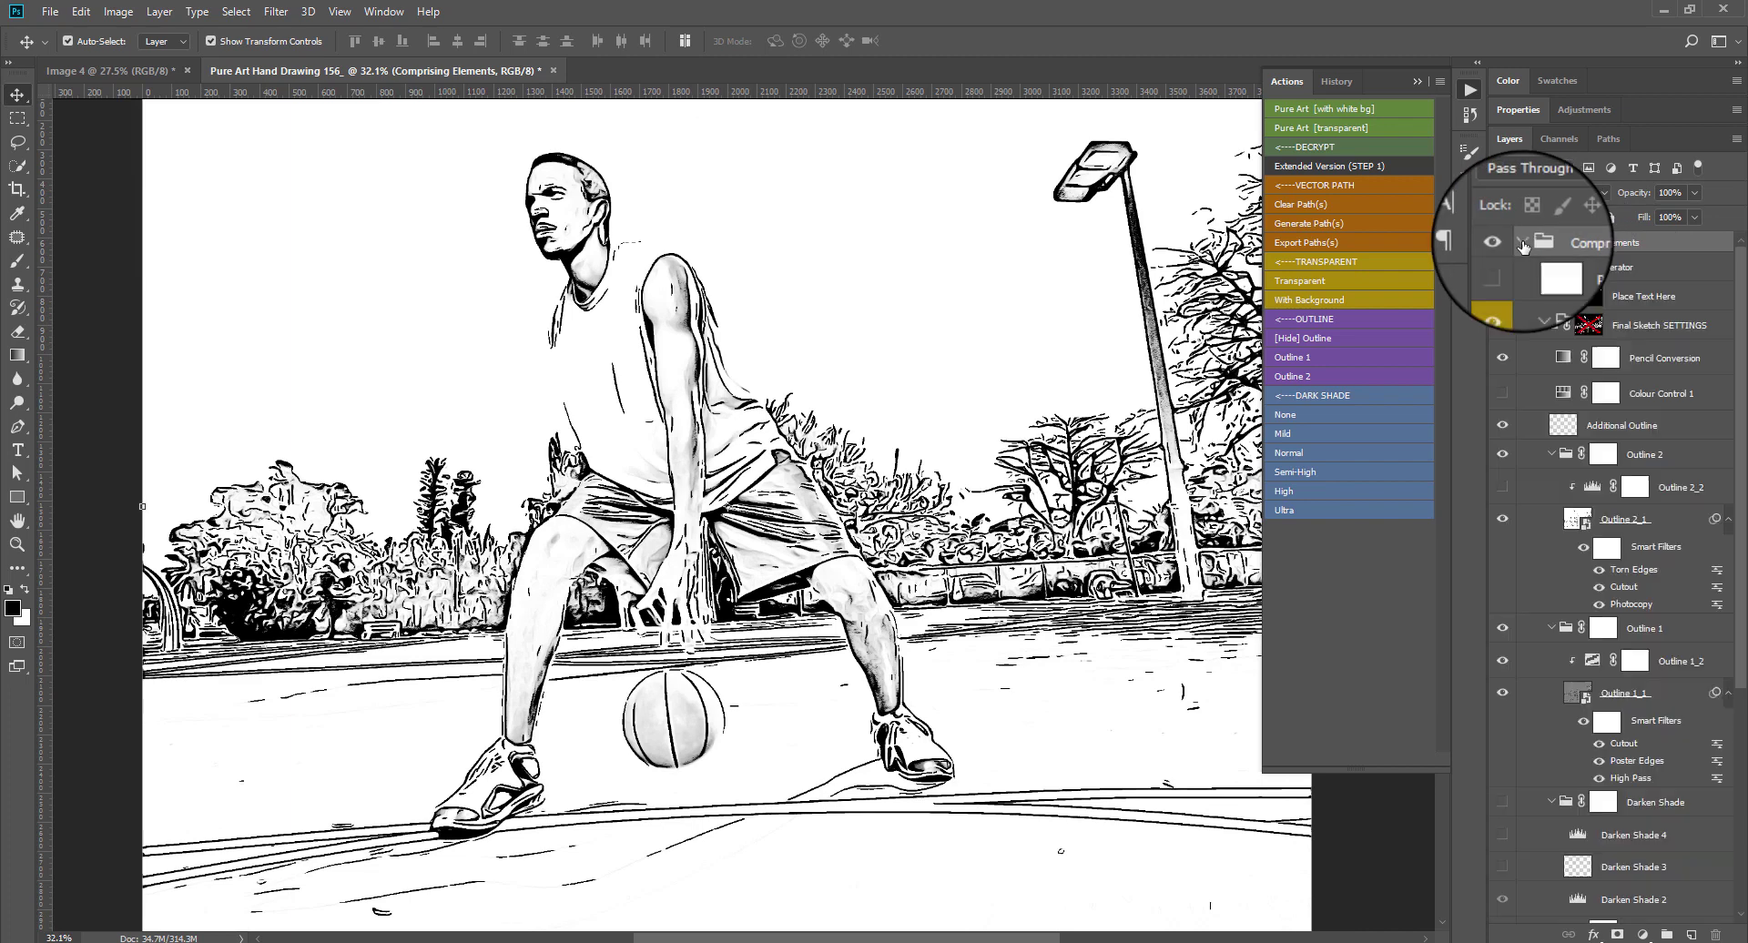
left_click(1522, 243, "alt")
left_click(1522, 243)
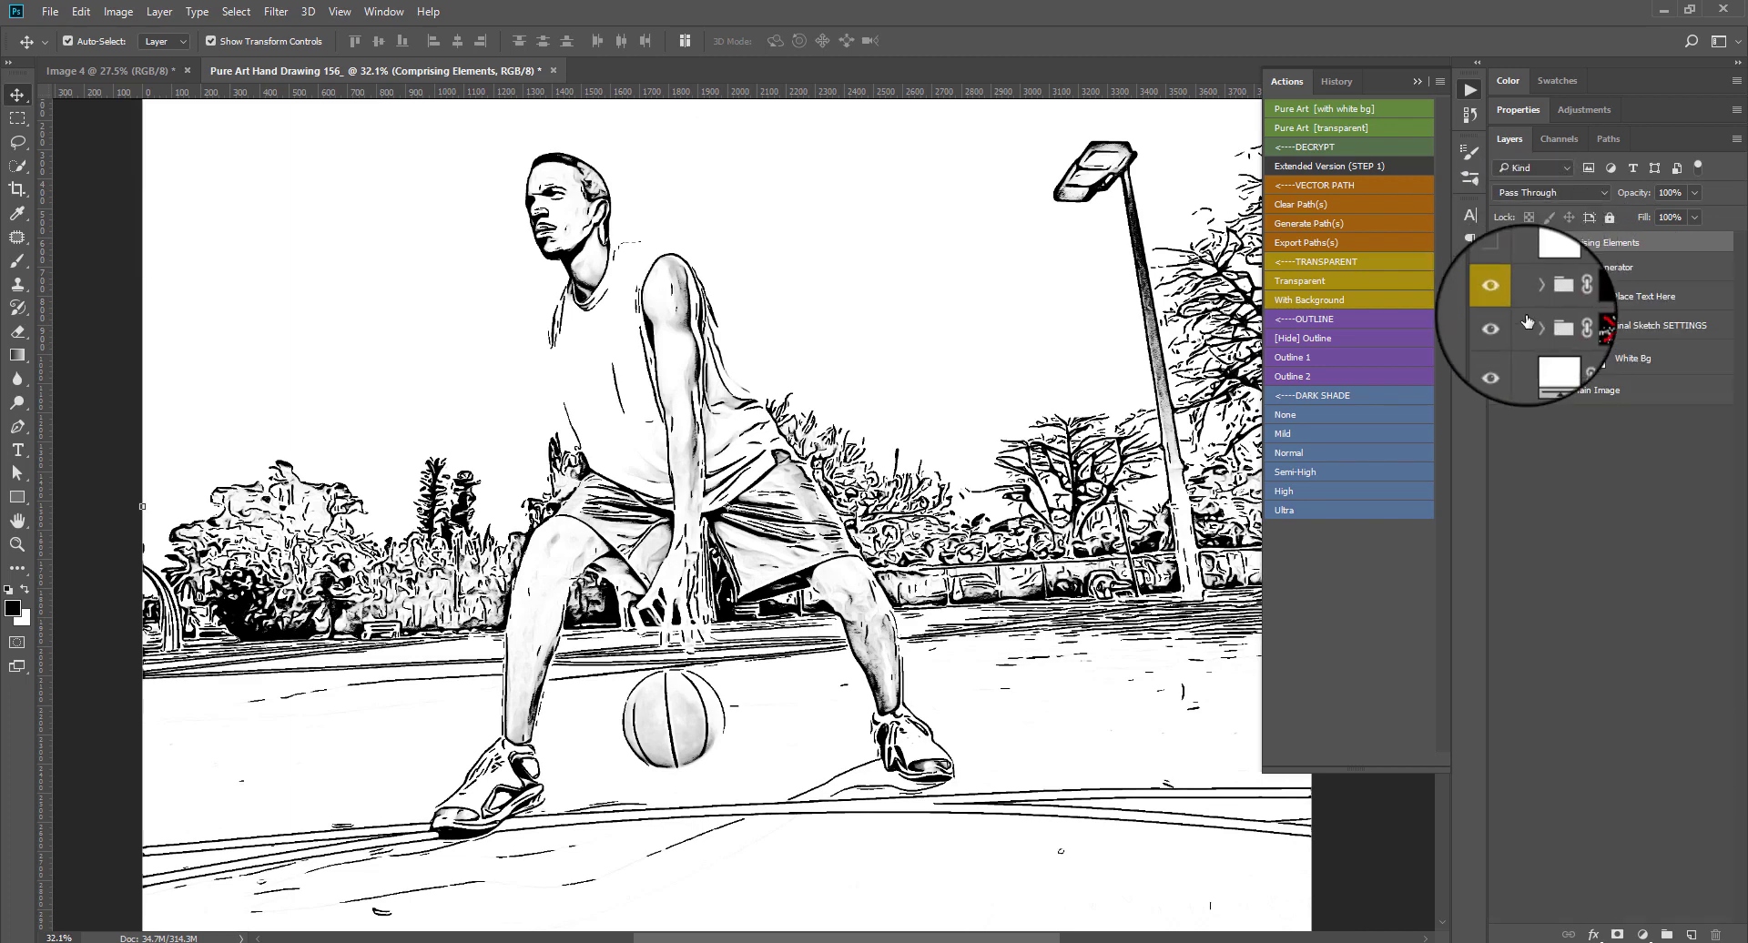
left_click(1503, 328)
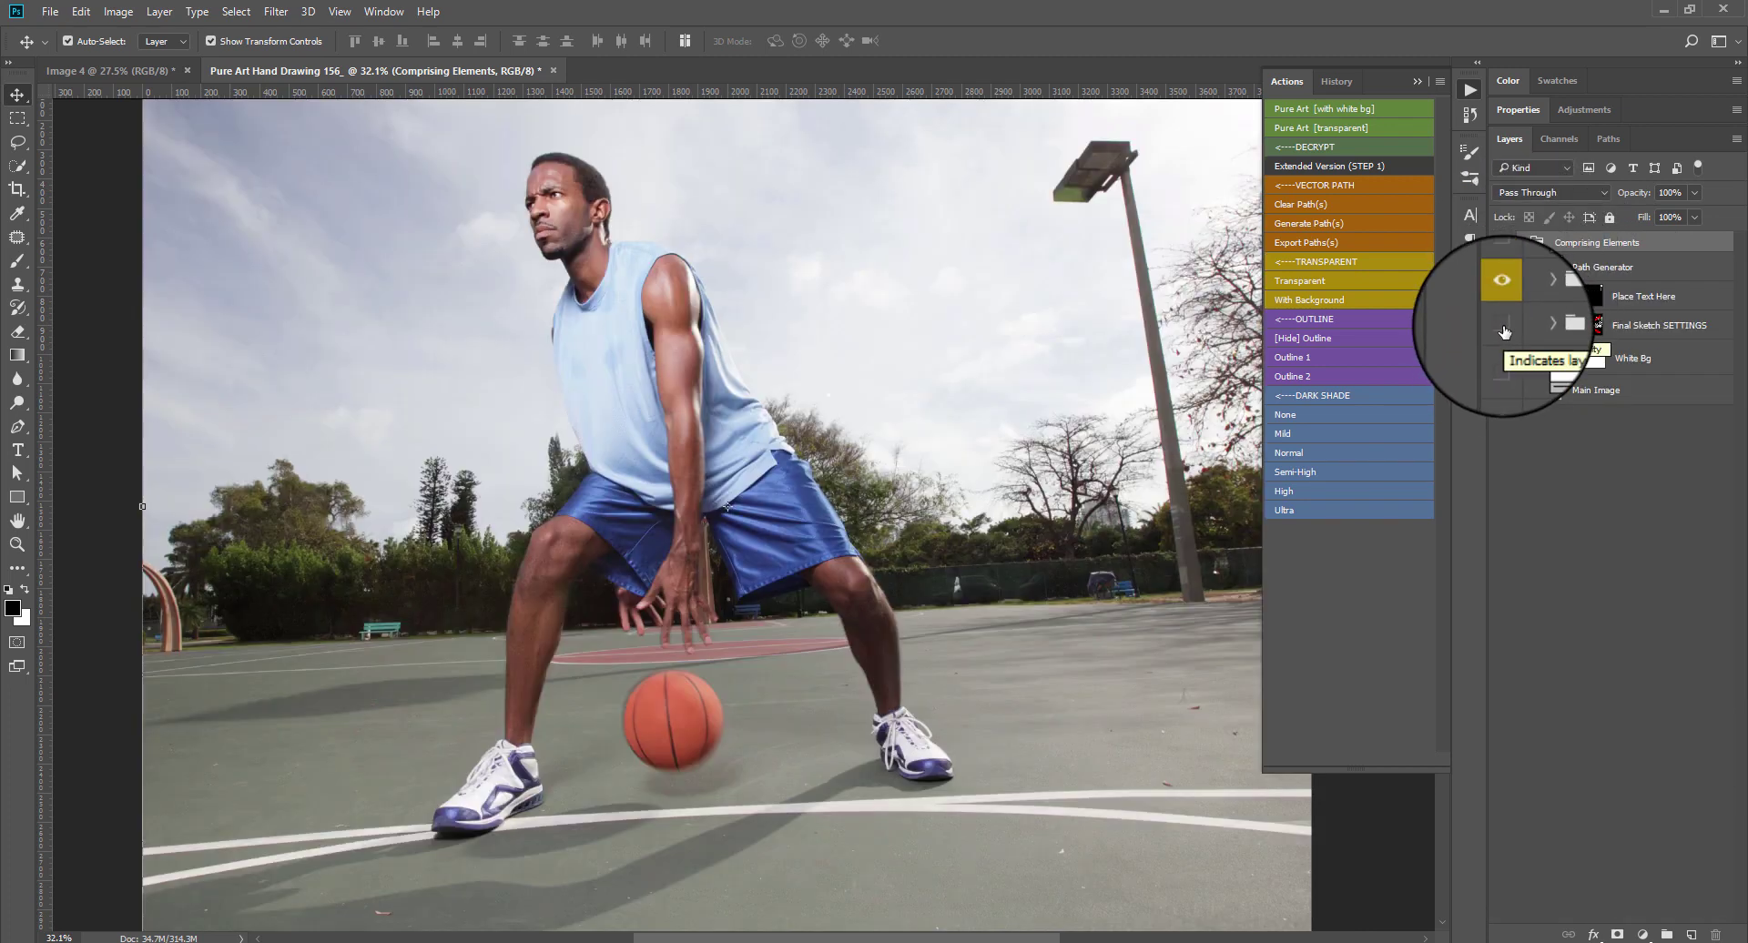
left_click(1502, 326)
key("ctrl+0")
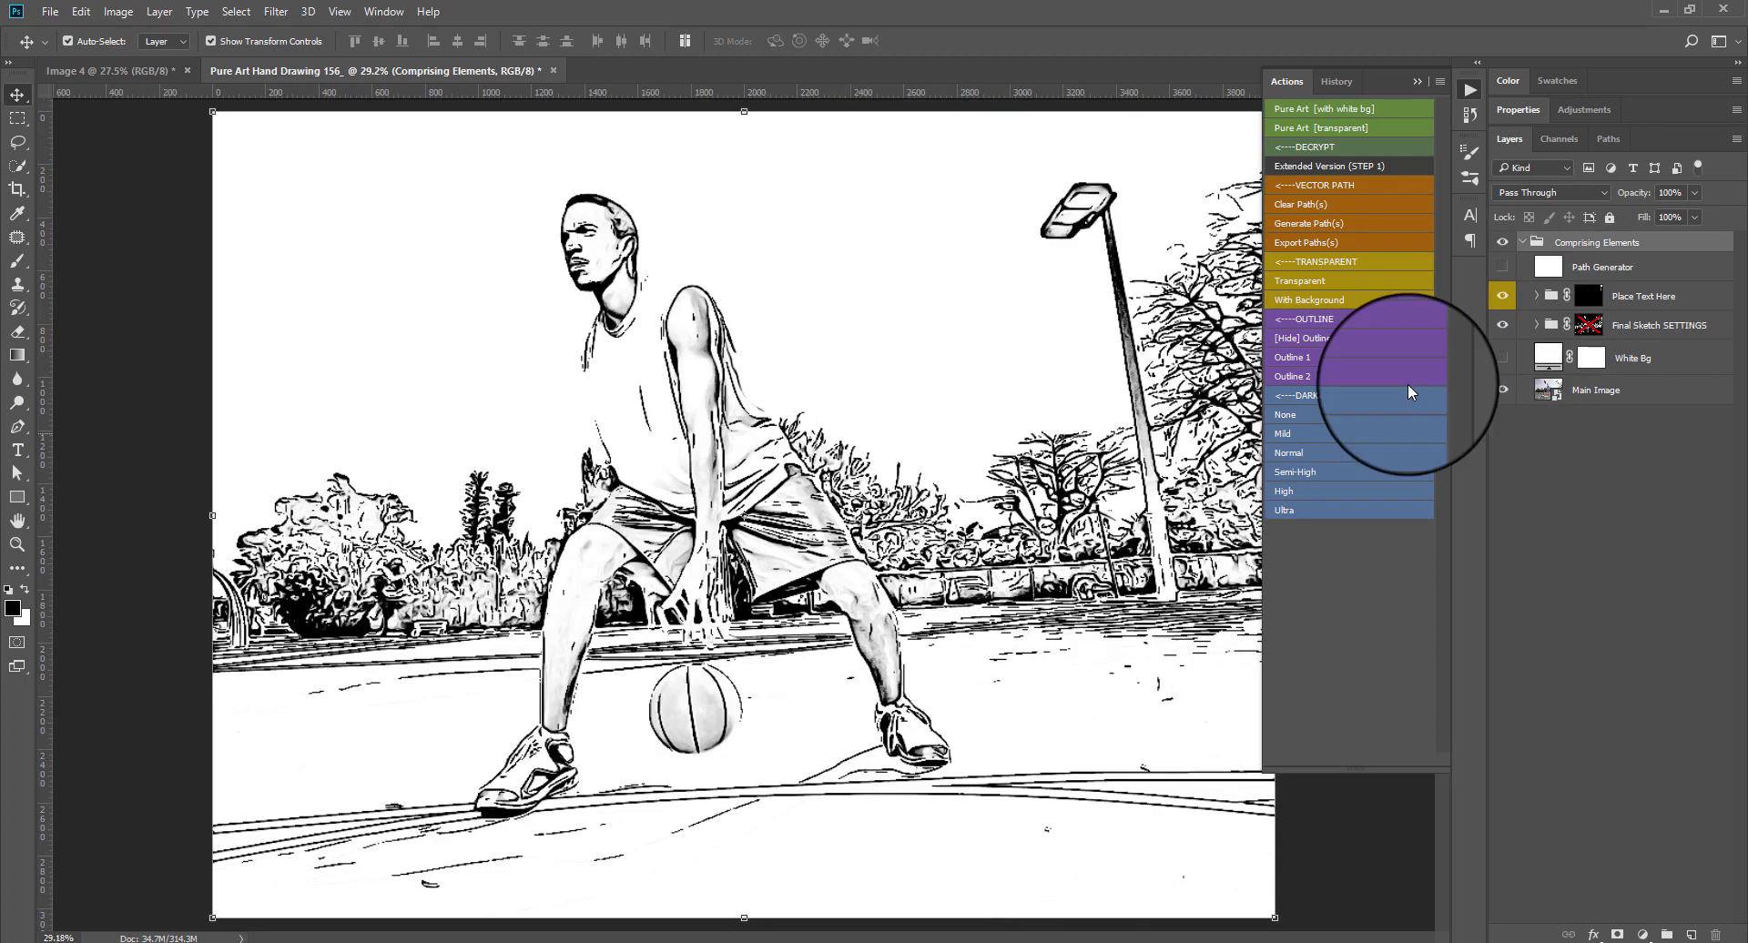
left_click(1503, 326)
left_click(1504, 323)
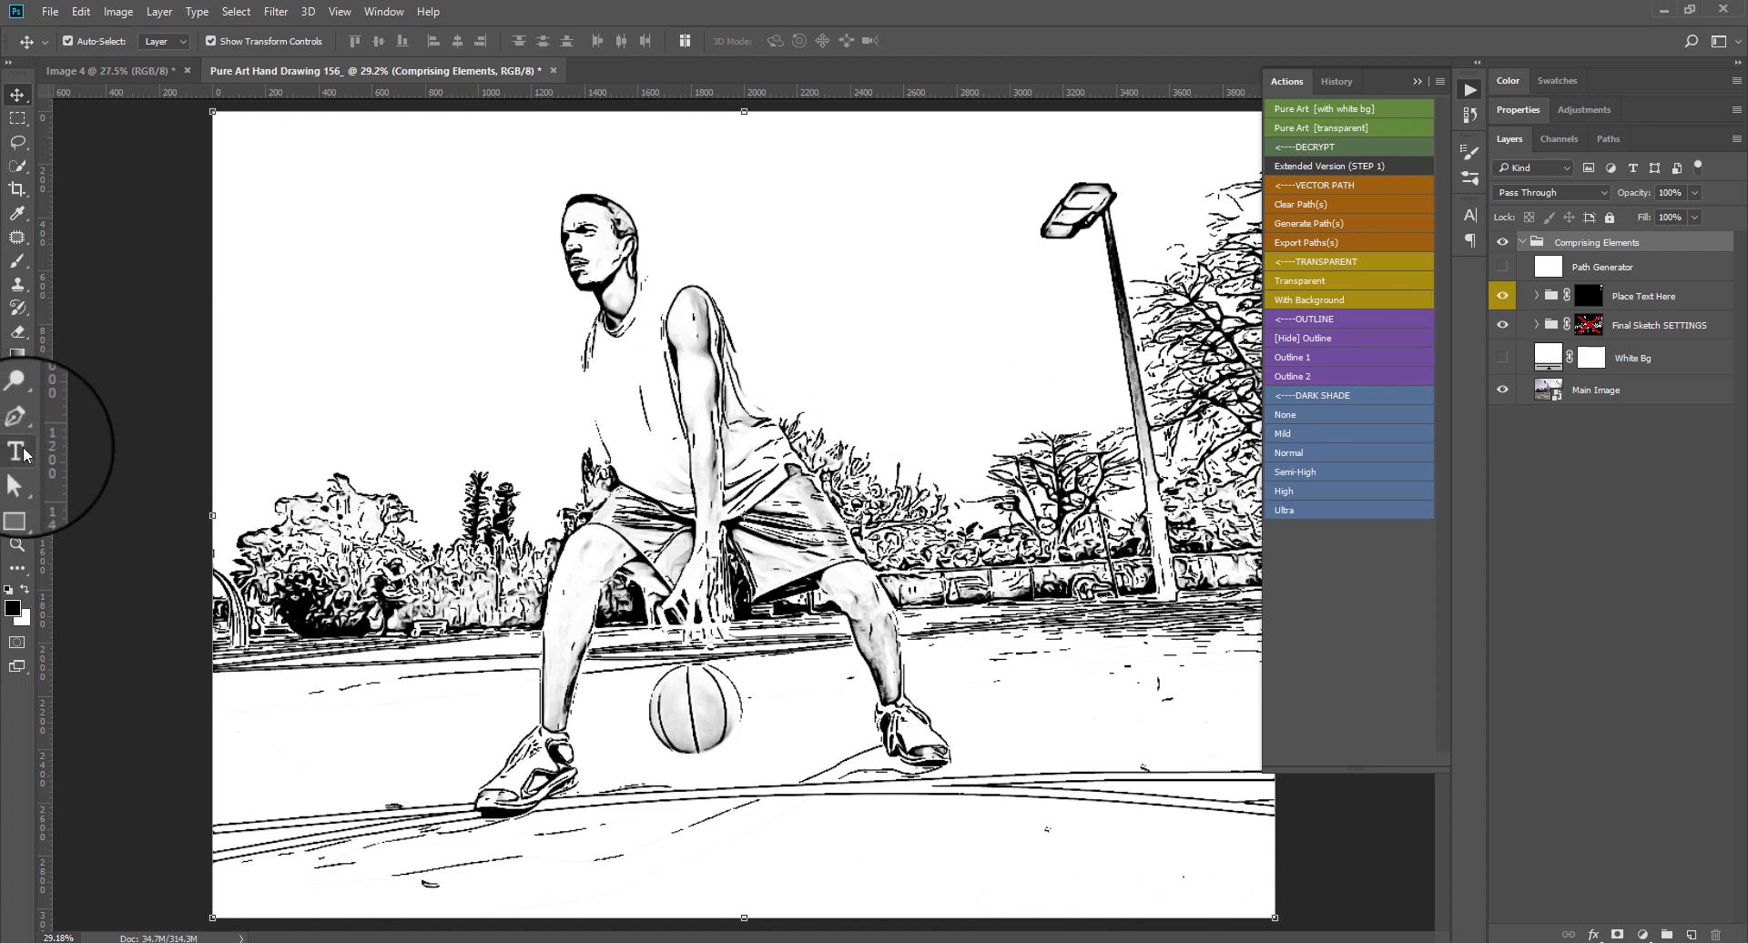
Add a GAME text layer above the player, scaled up about 389%.
left_click(17, 450)
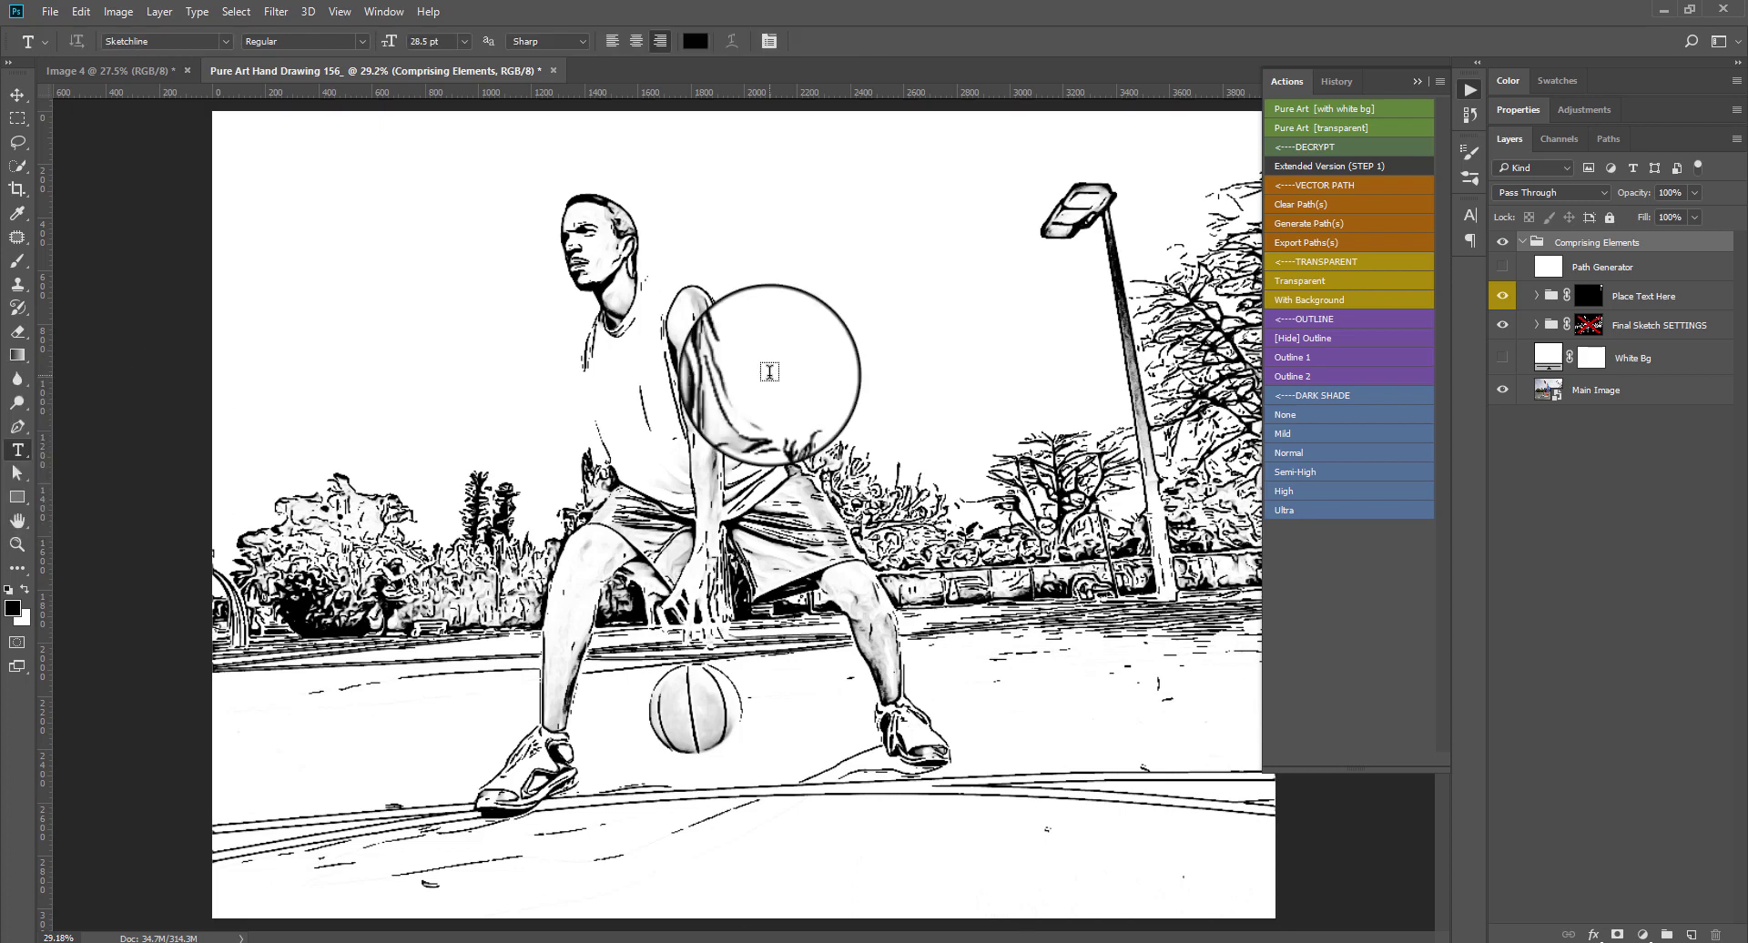
left_click(759, 322)
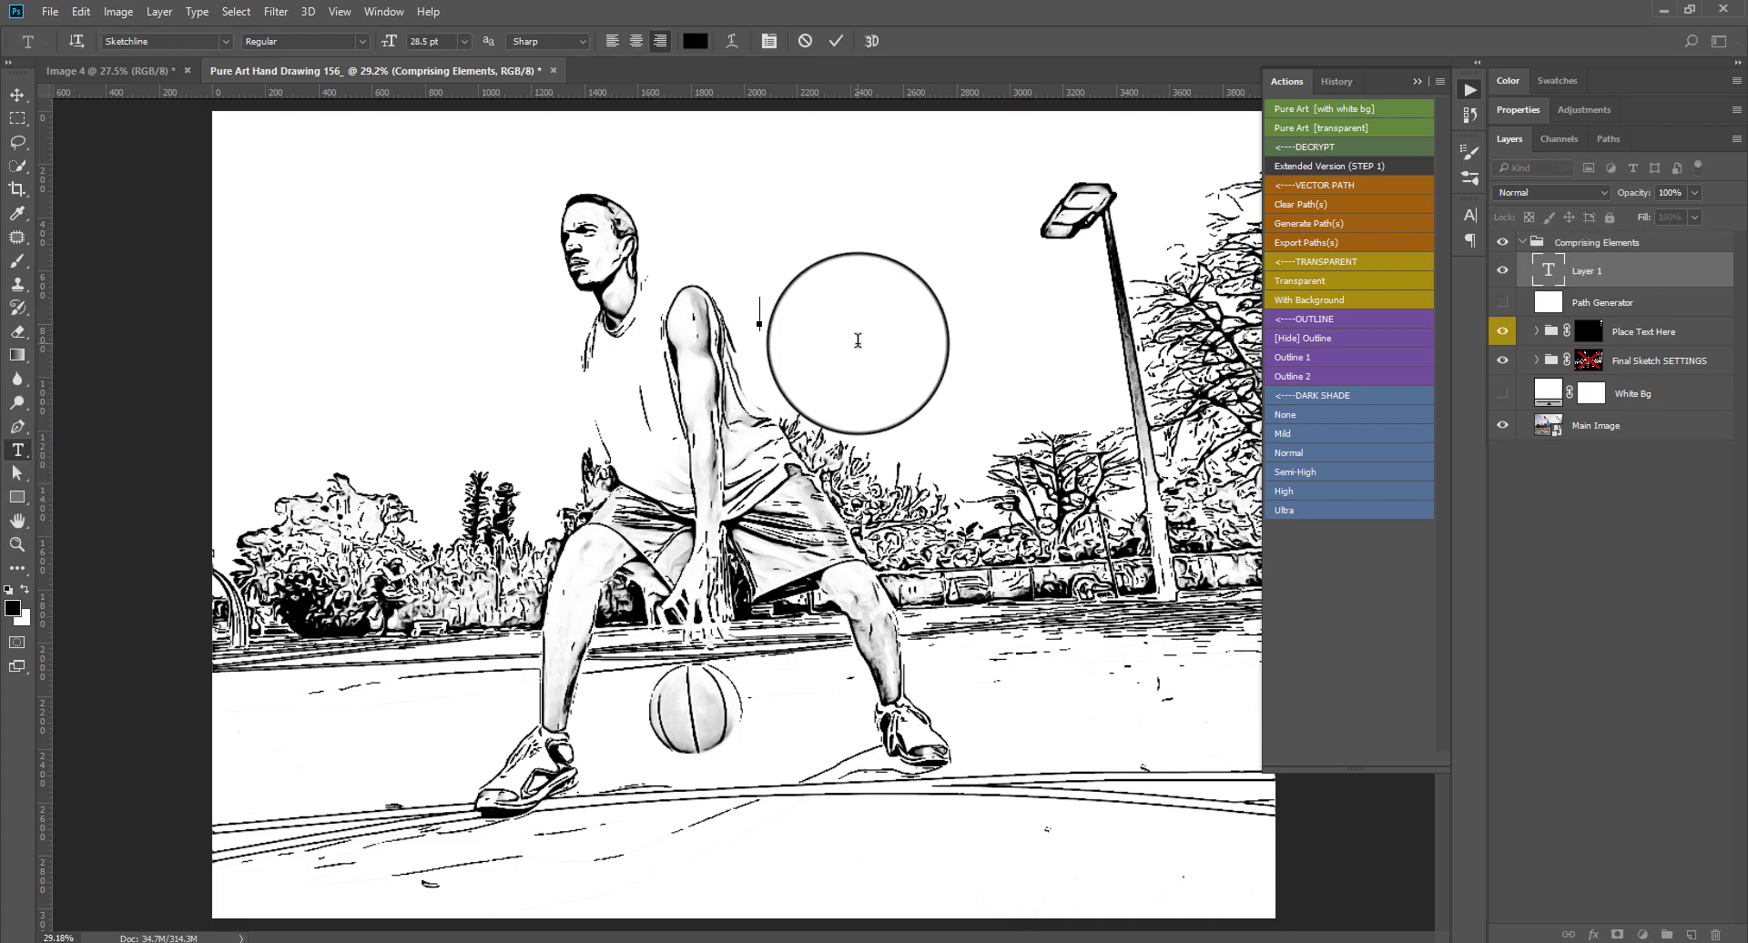
type("GAME")
left_click(829, 41)
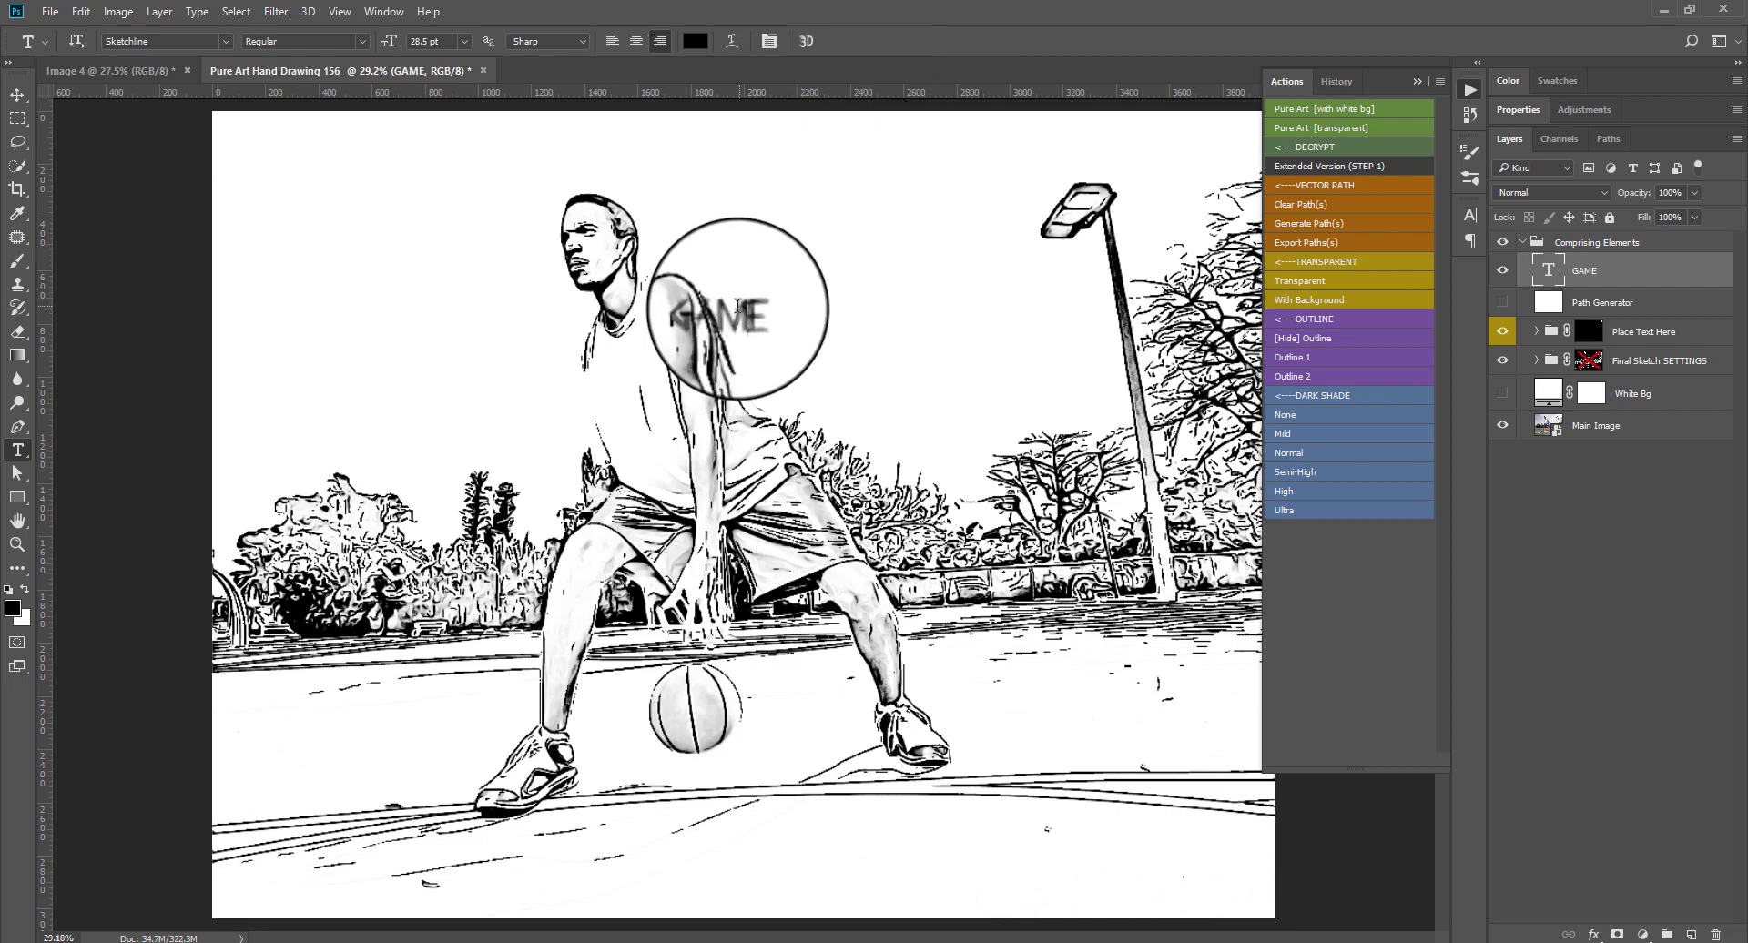
key("v")
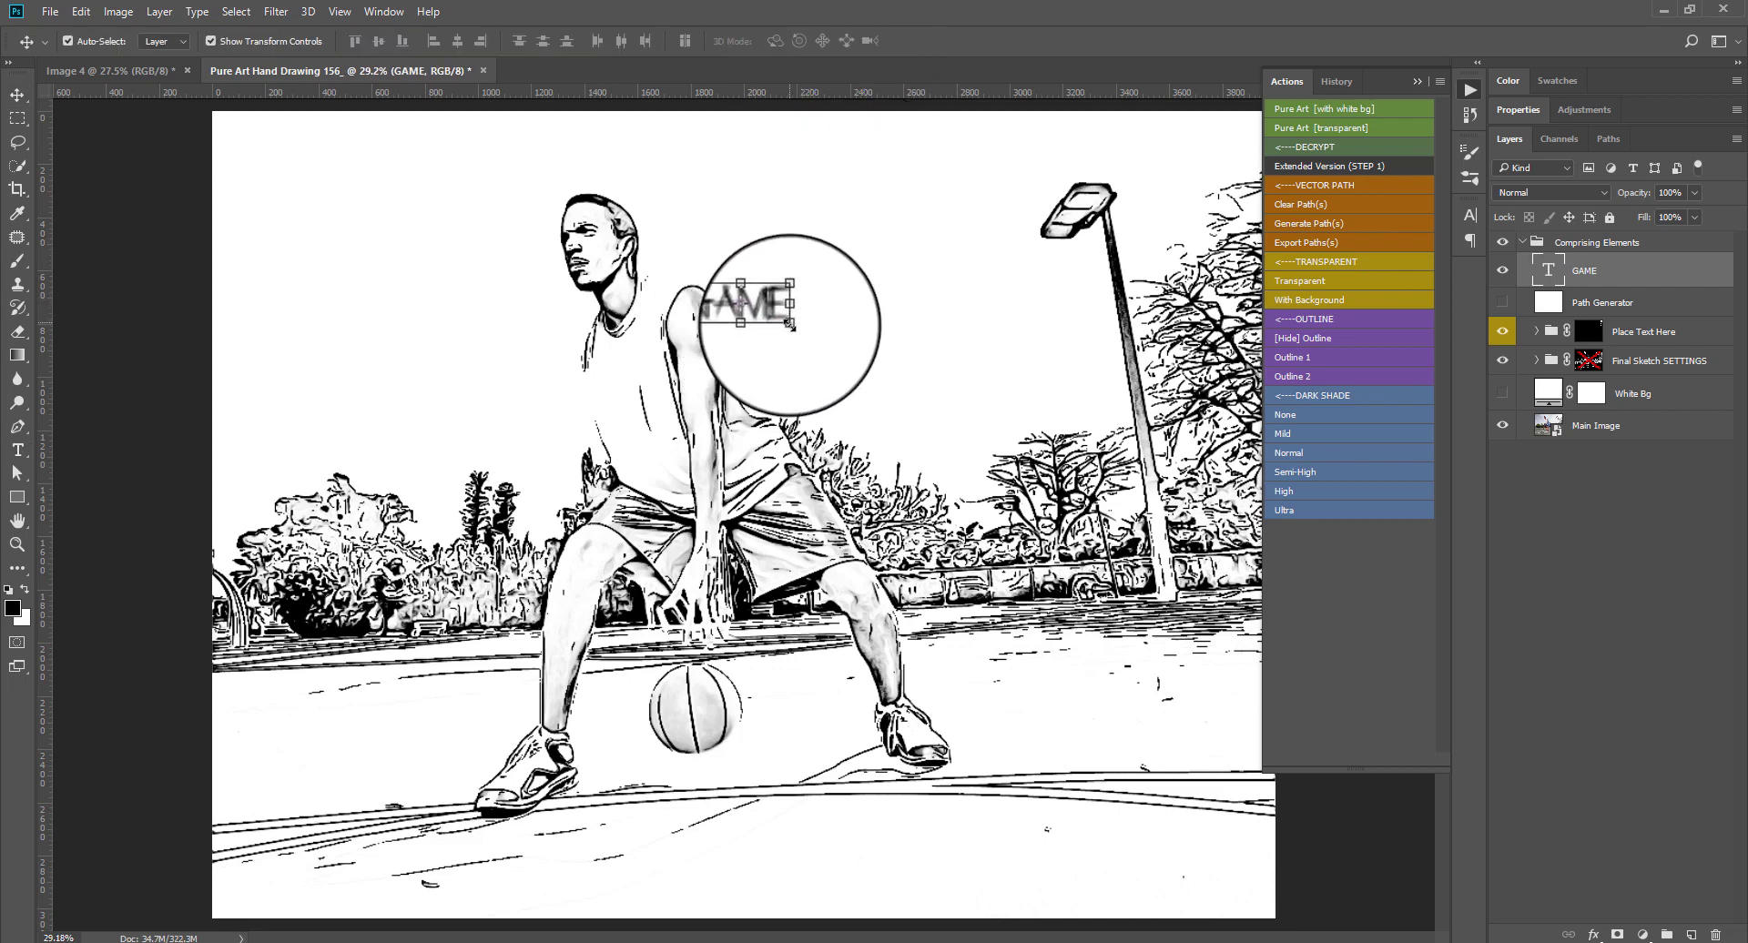
left_click_drag(790, 324, 985, 423)
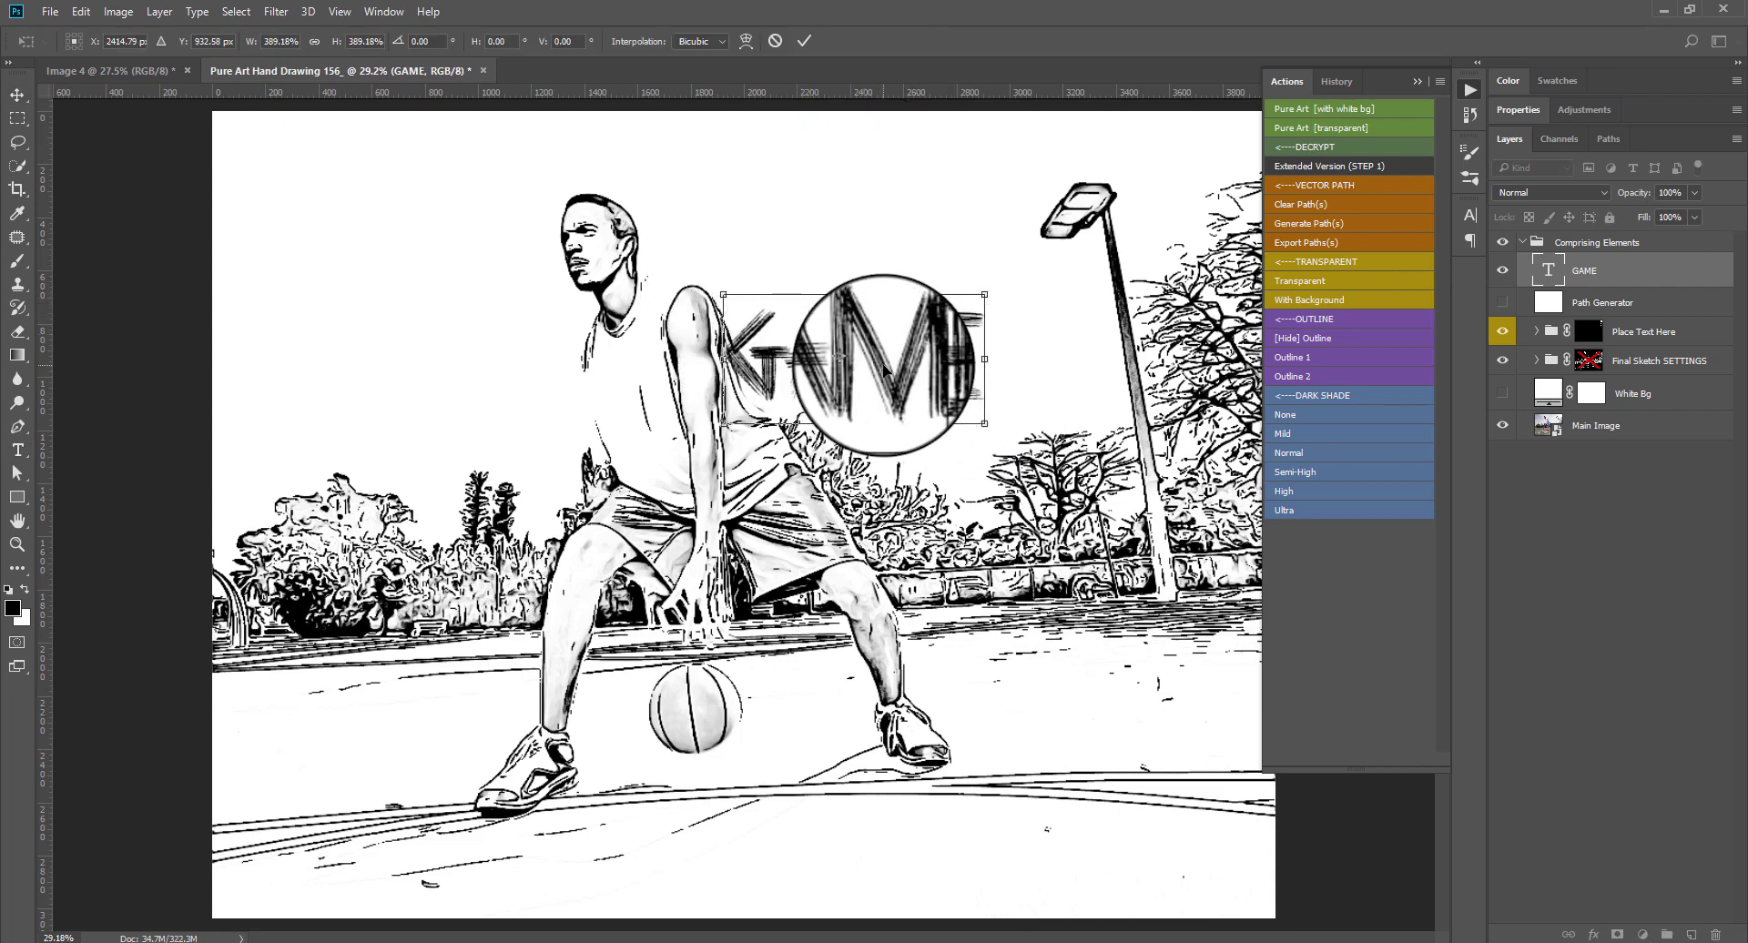
left_click_drag(882, 369, 880, 316)
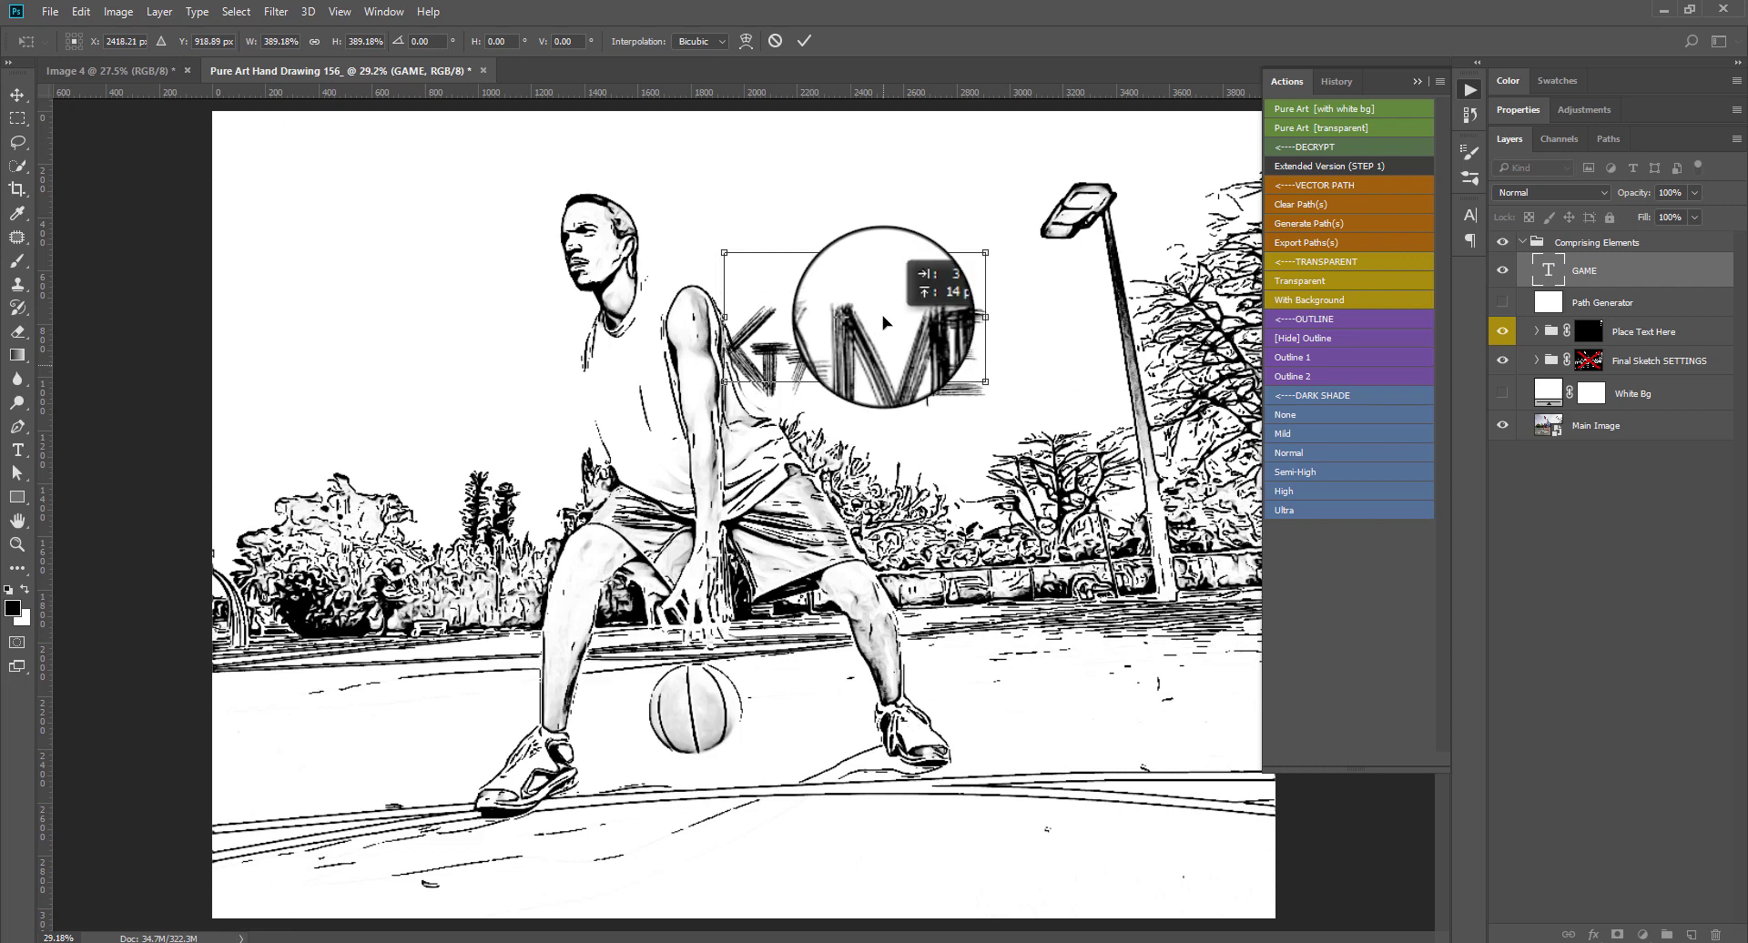
left_click(803, 42)
left_click(1468, 218)
Set GAME in the Sketch Book font and duplicate it below as ON.
left_click(1314, 237)
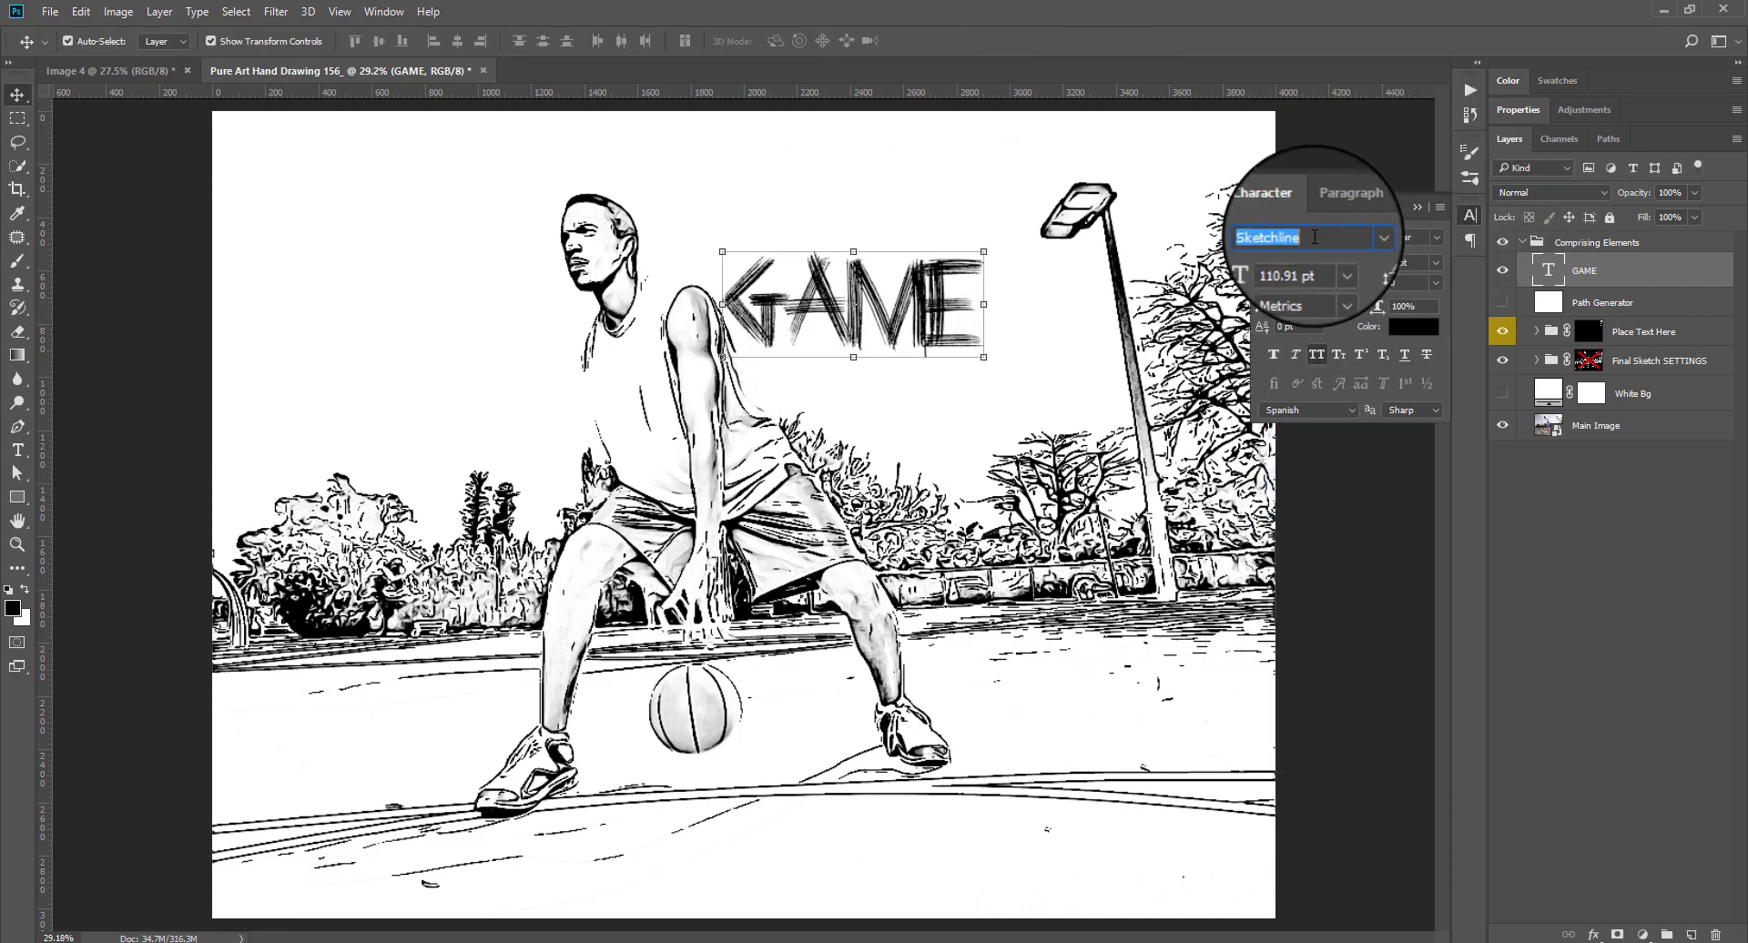
type("Sketch Book")
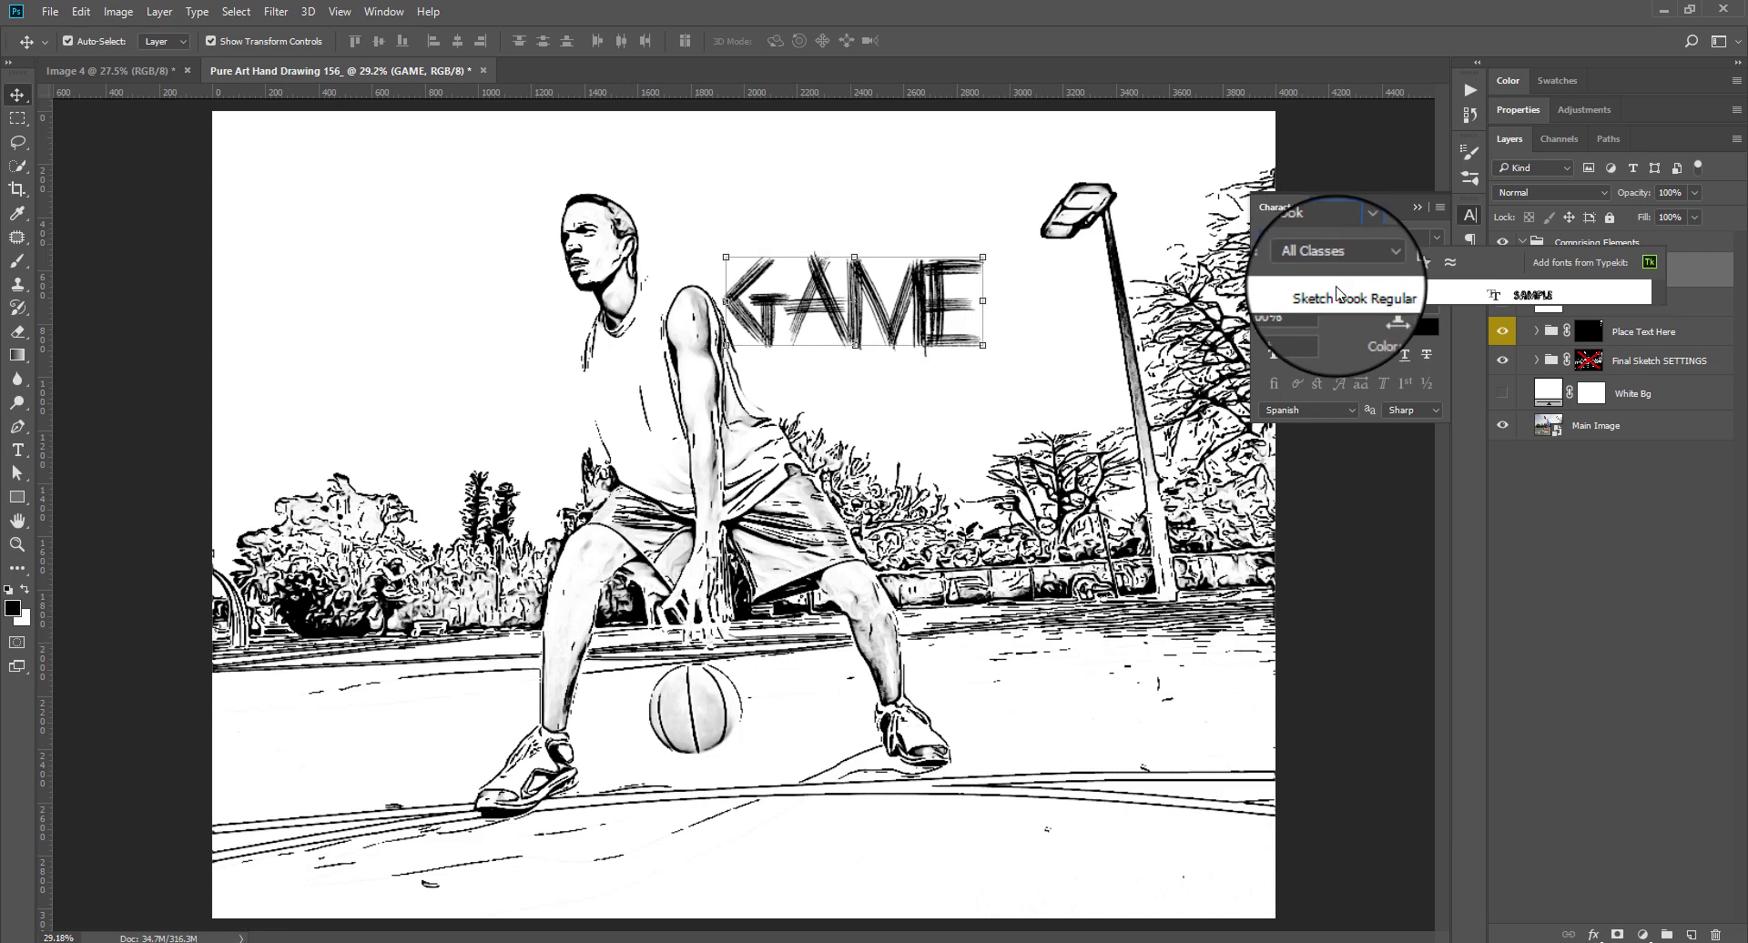
key("Return")
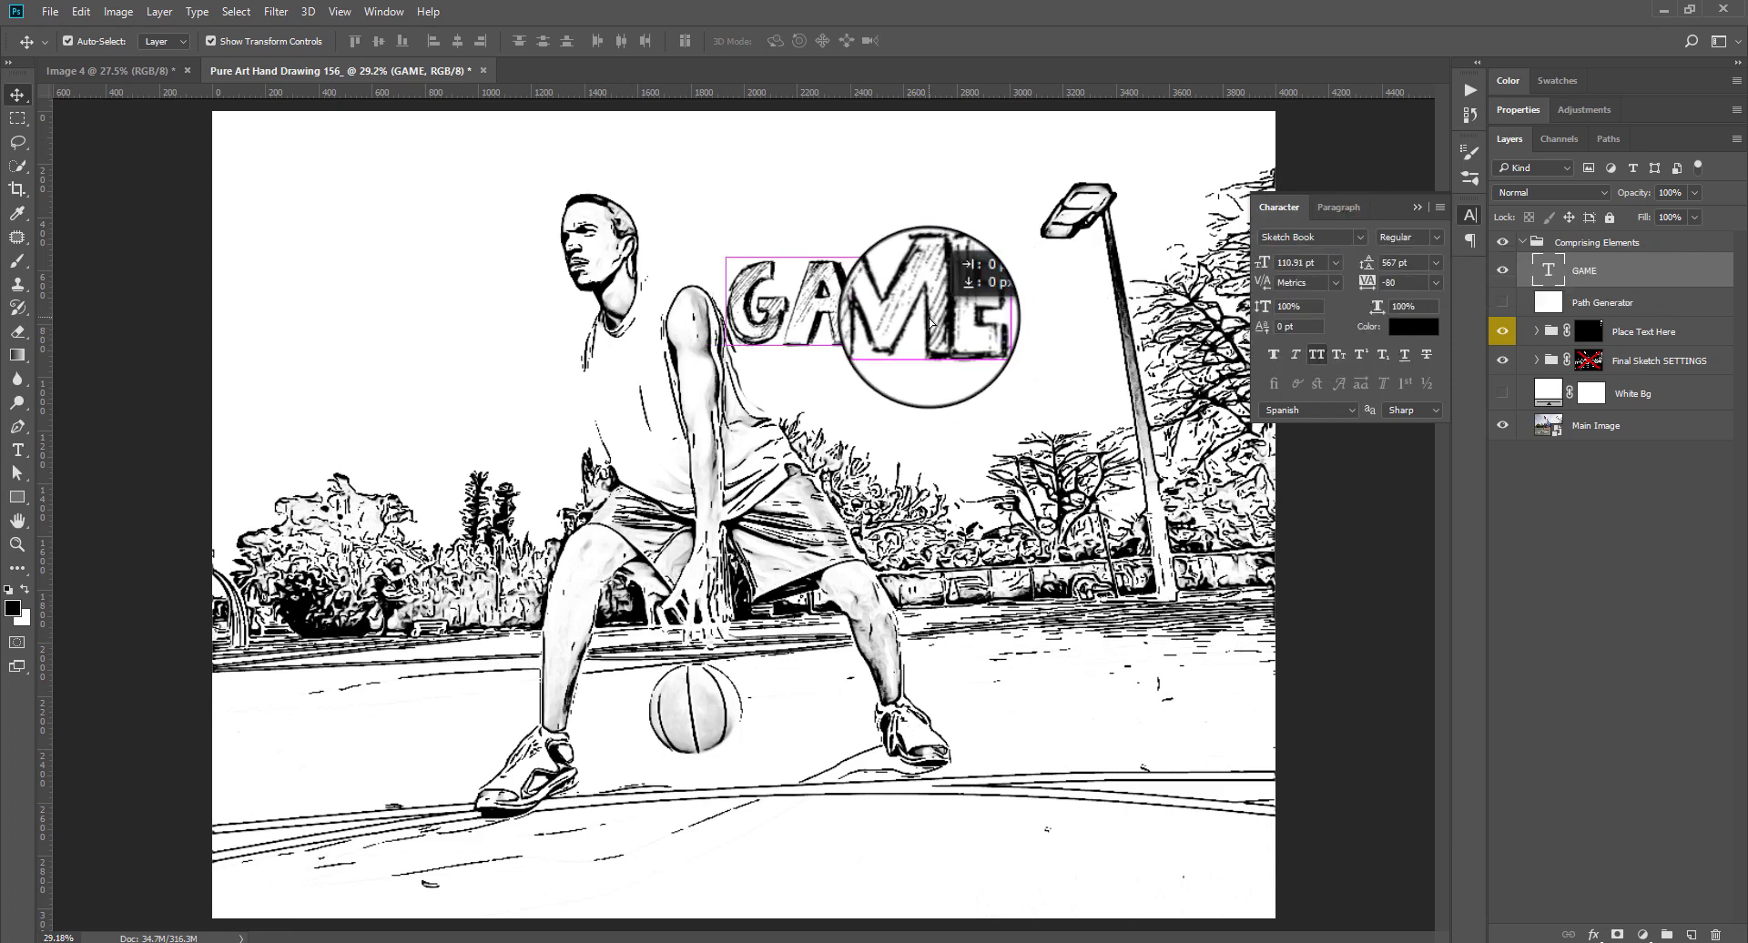
left_click(930, 325)
left_click_drag(930, 325, 983, 394, "alt")
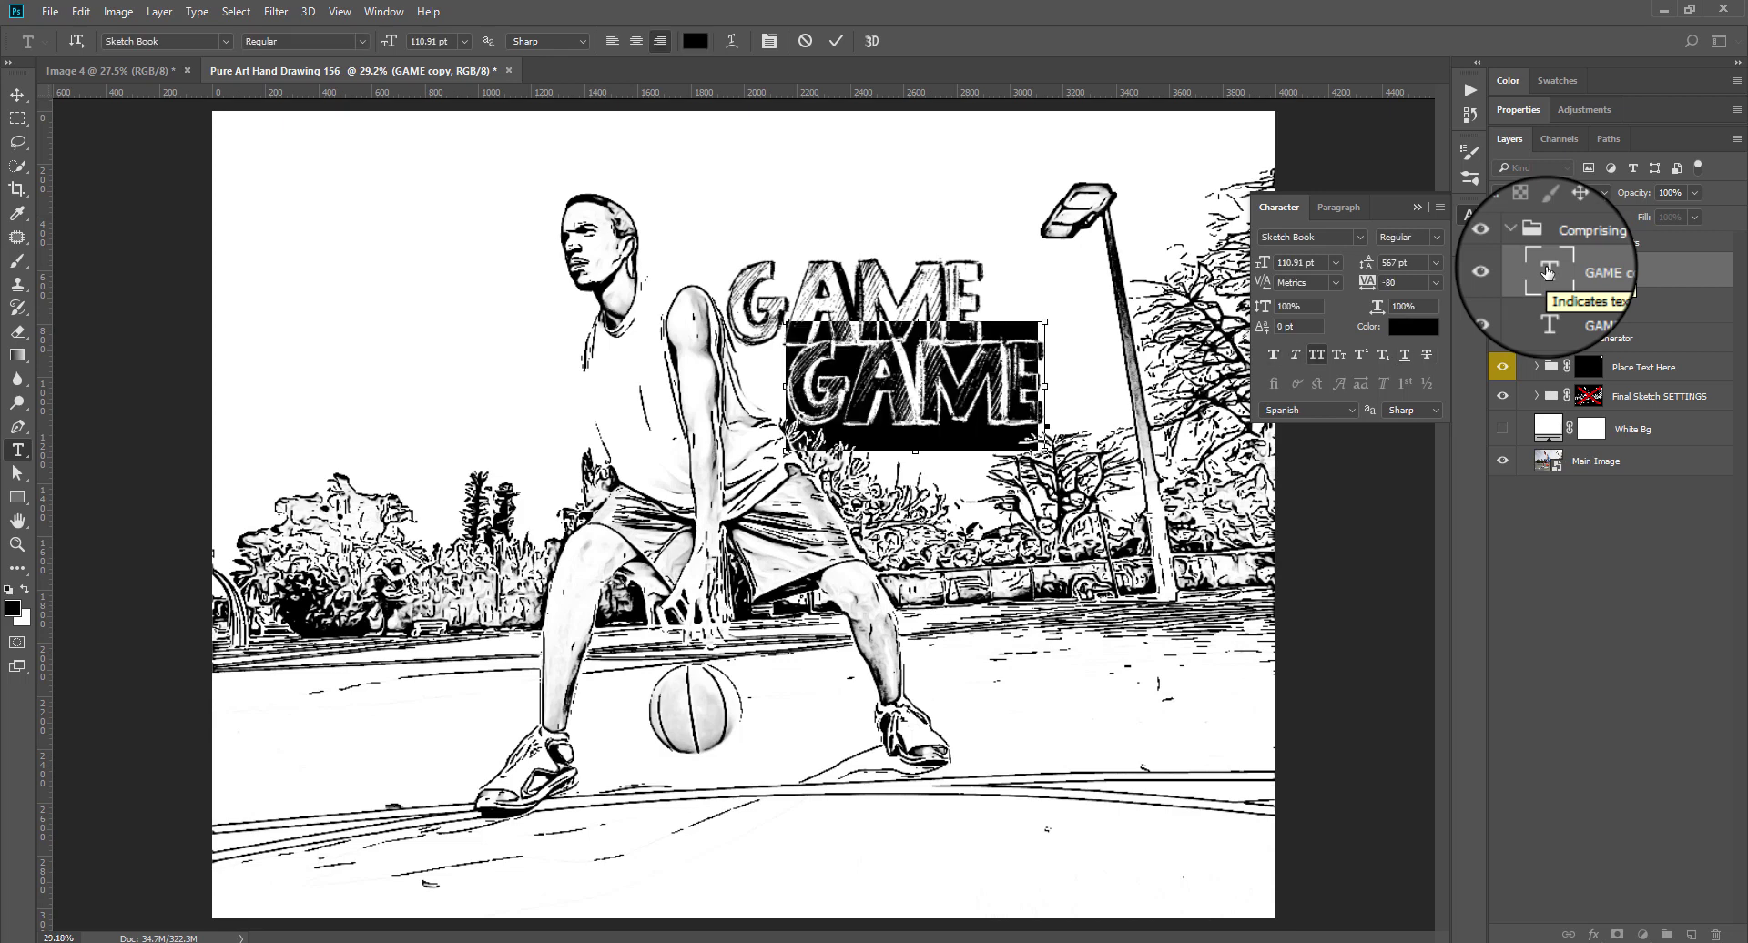
type("ON")
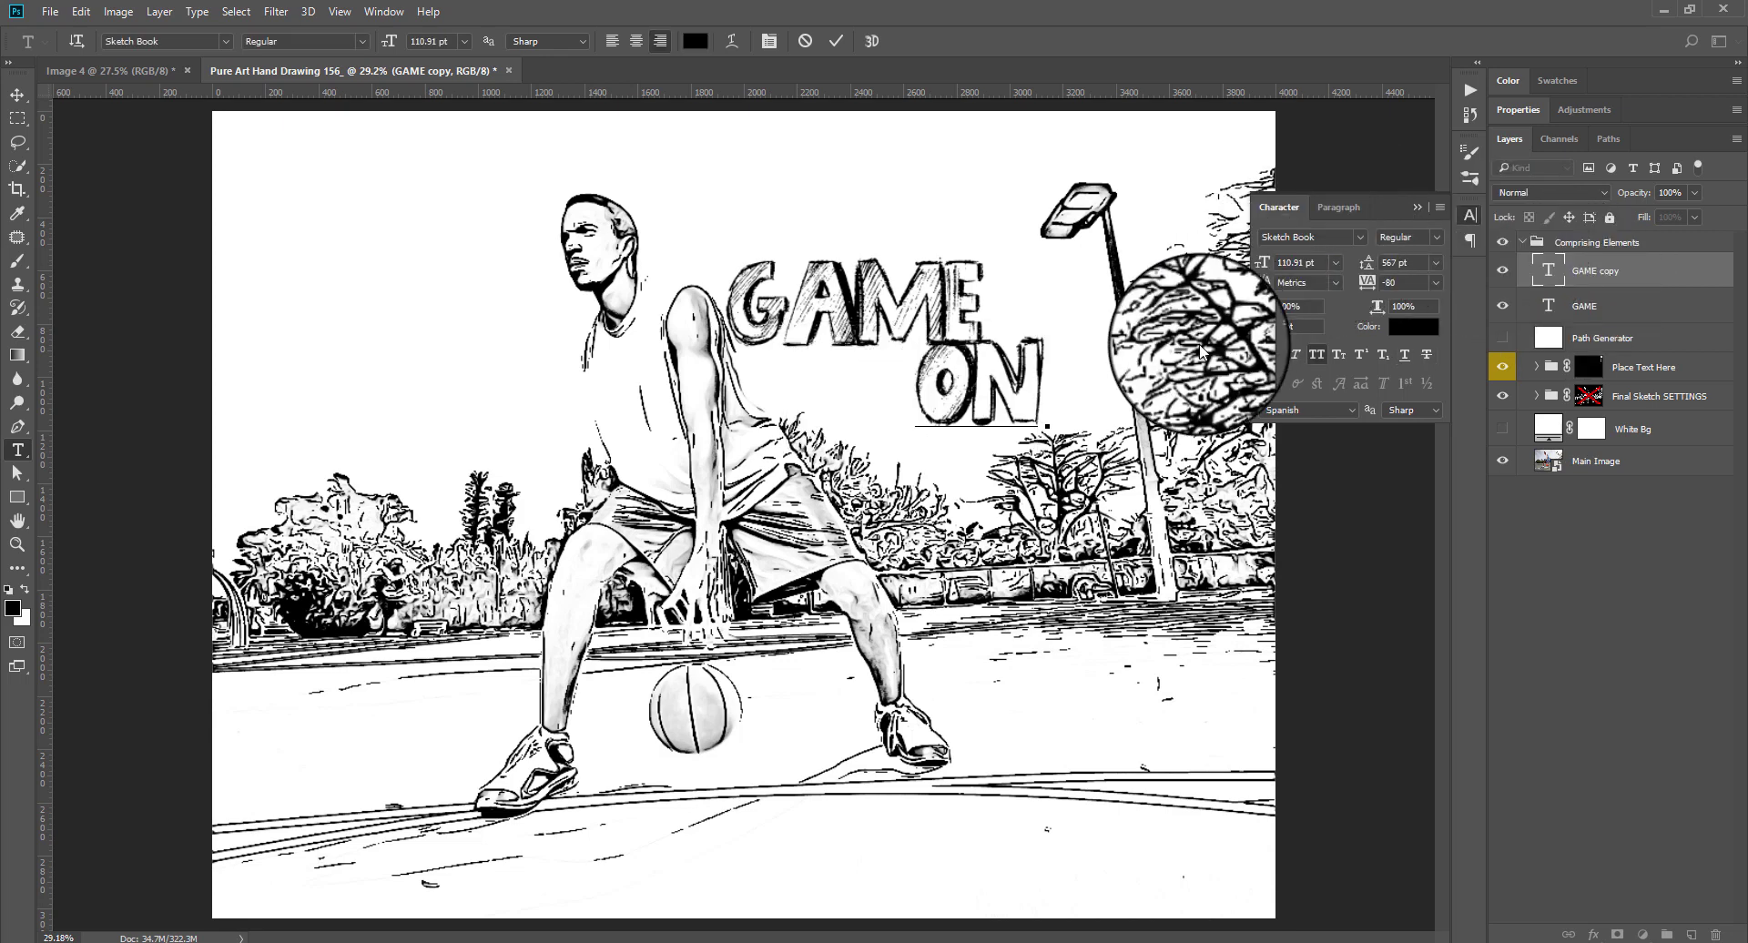
Restyle ON in the Penstriped font and move it beneath GAME.
key("ctrl+a")
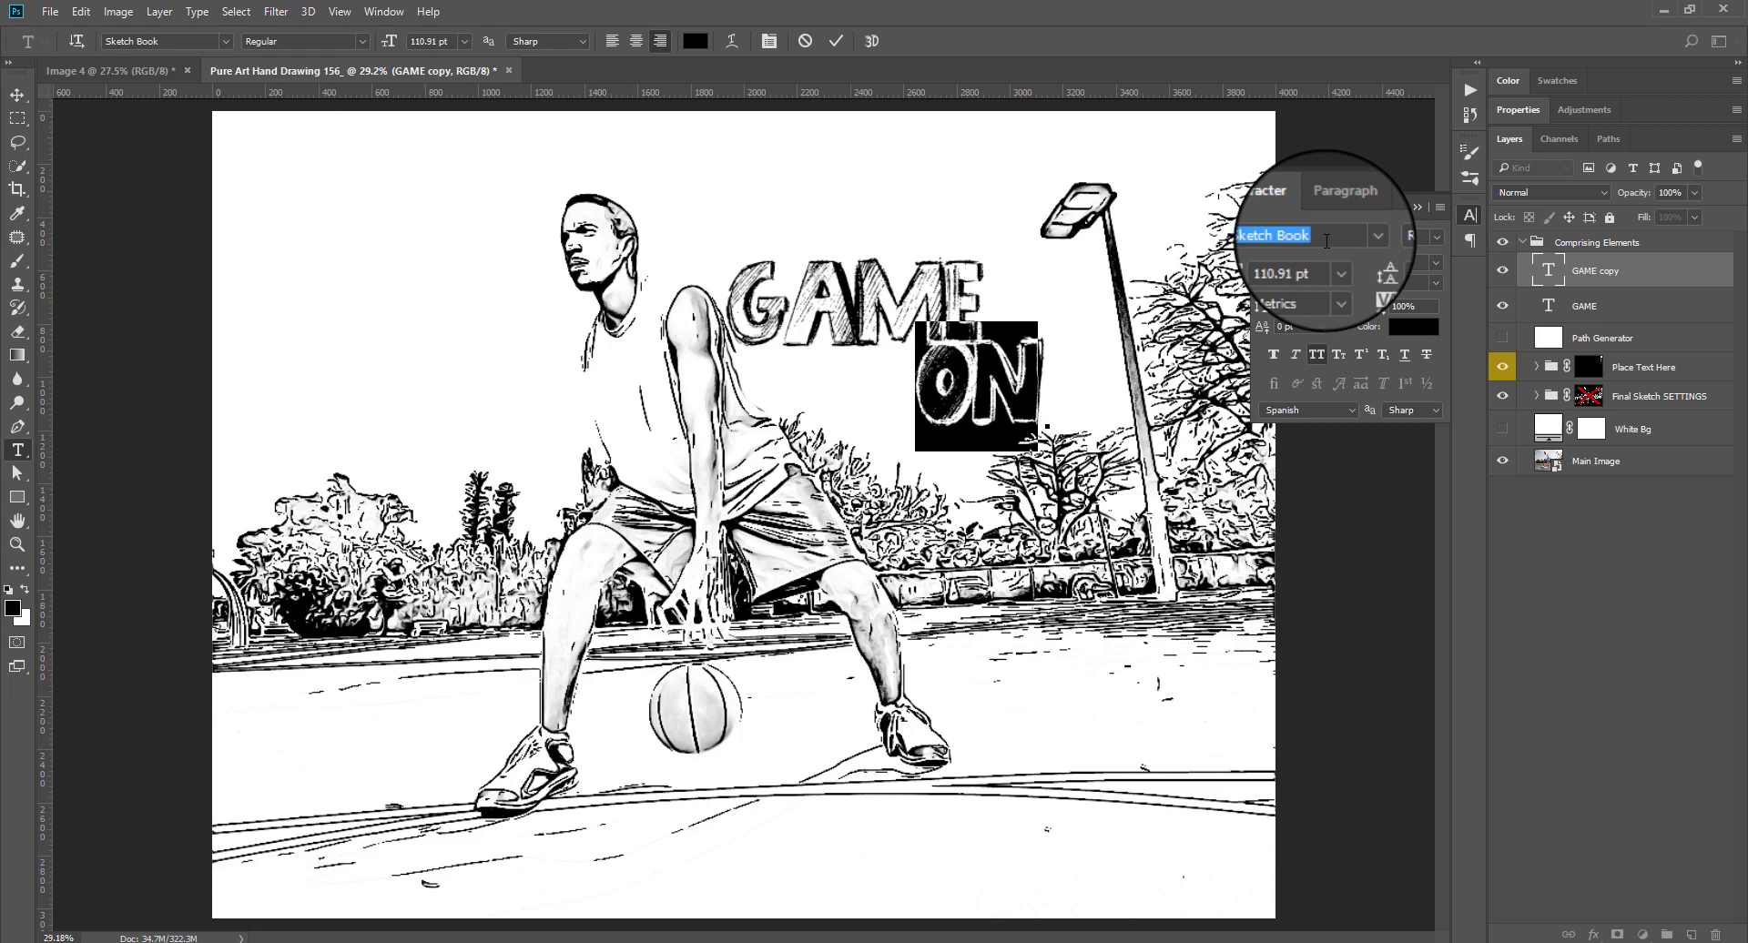
type("Penst")
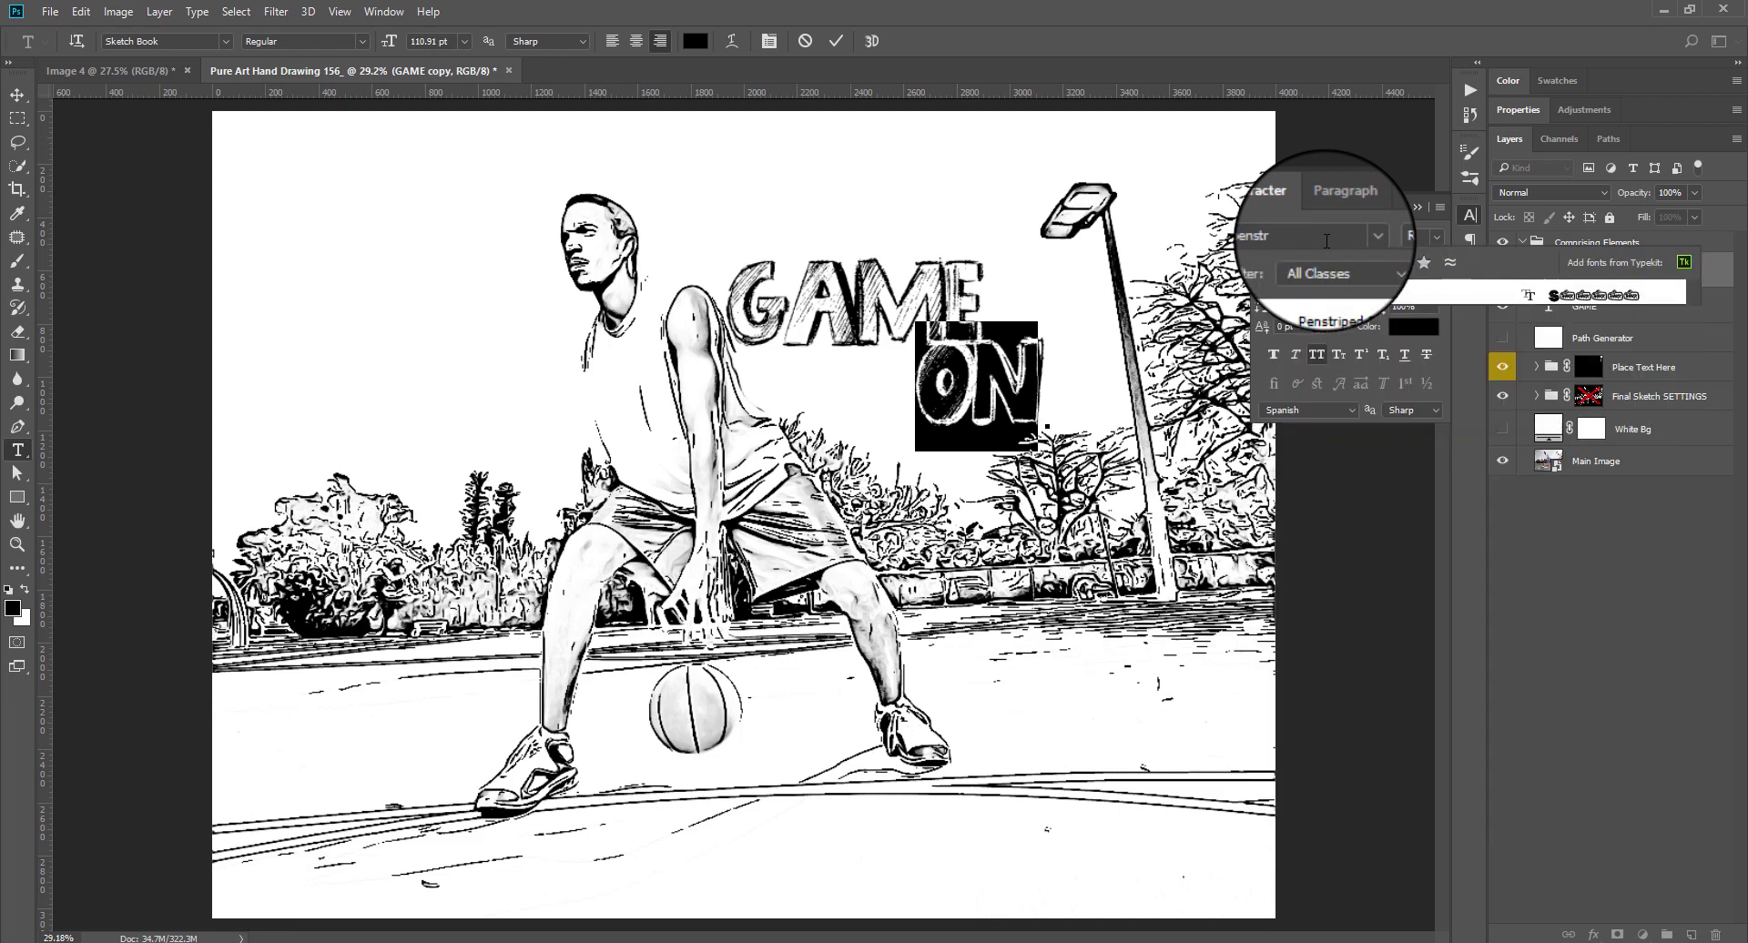
key("Down")
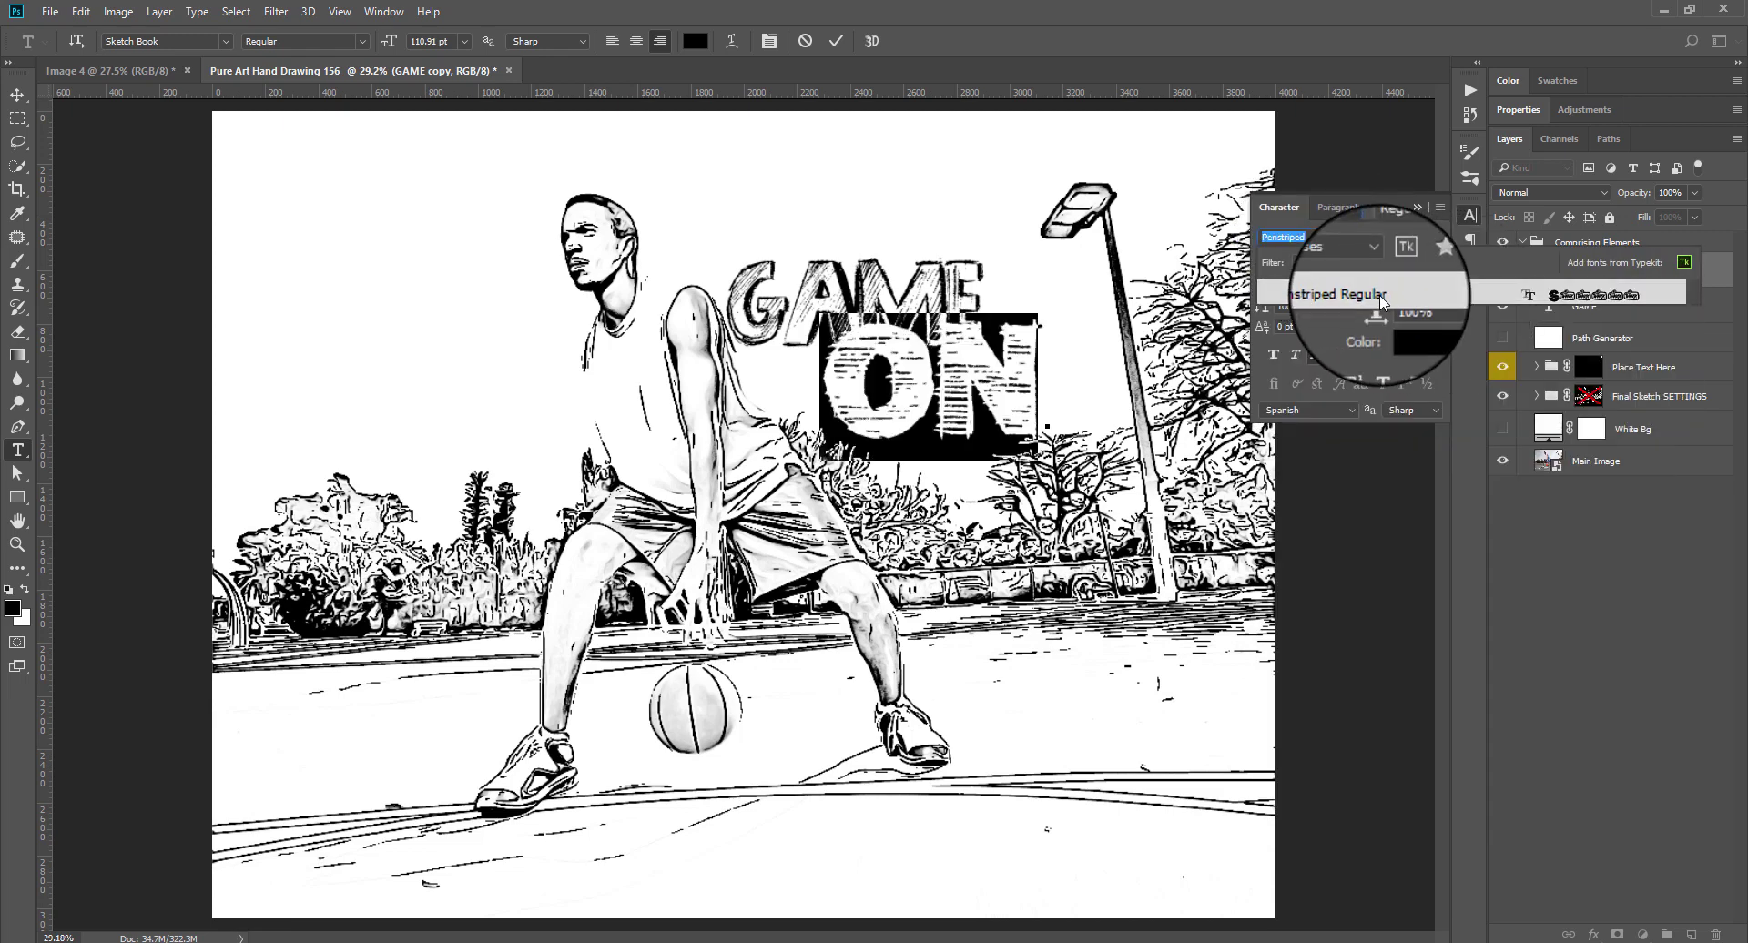
left_click(1380, 302)
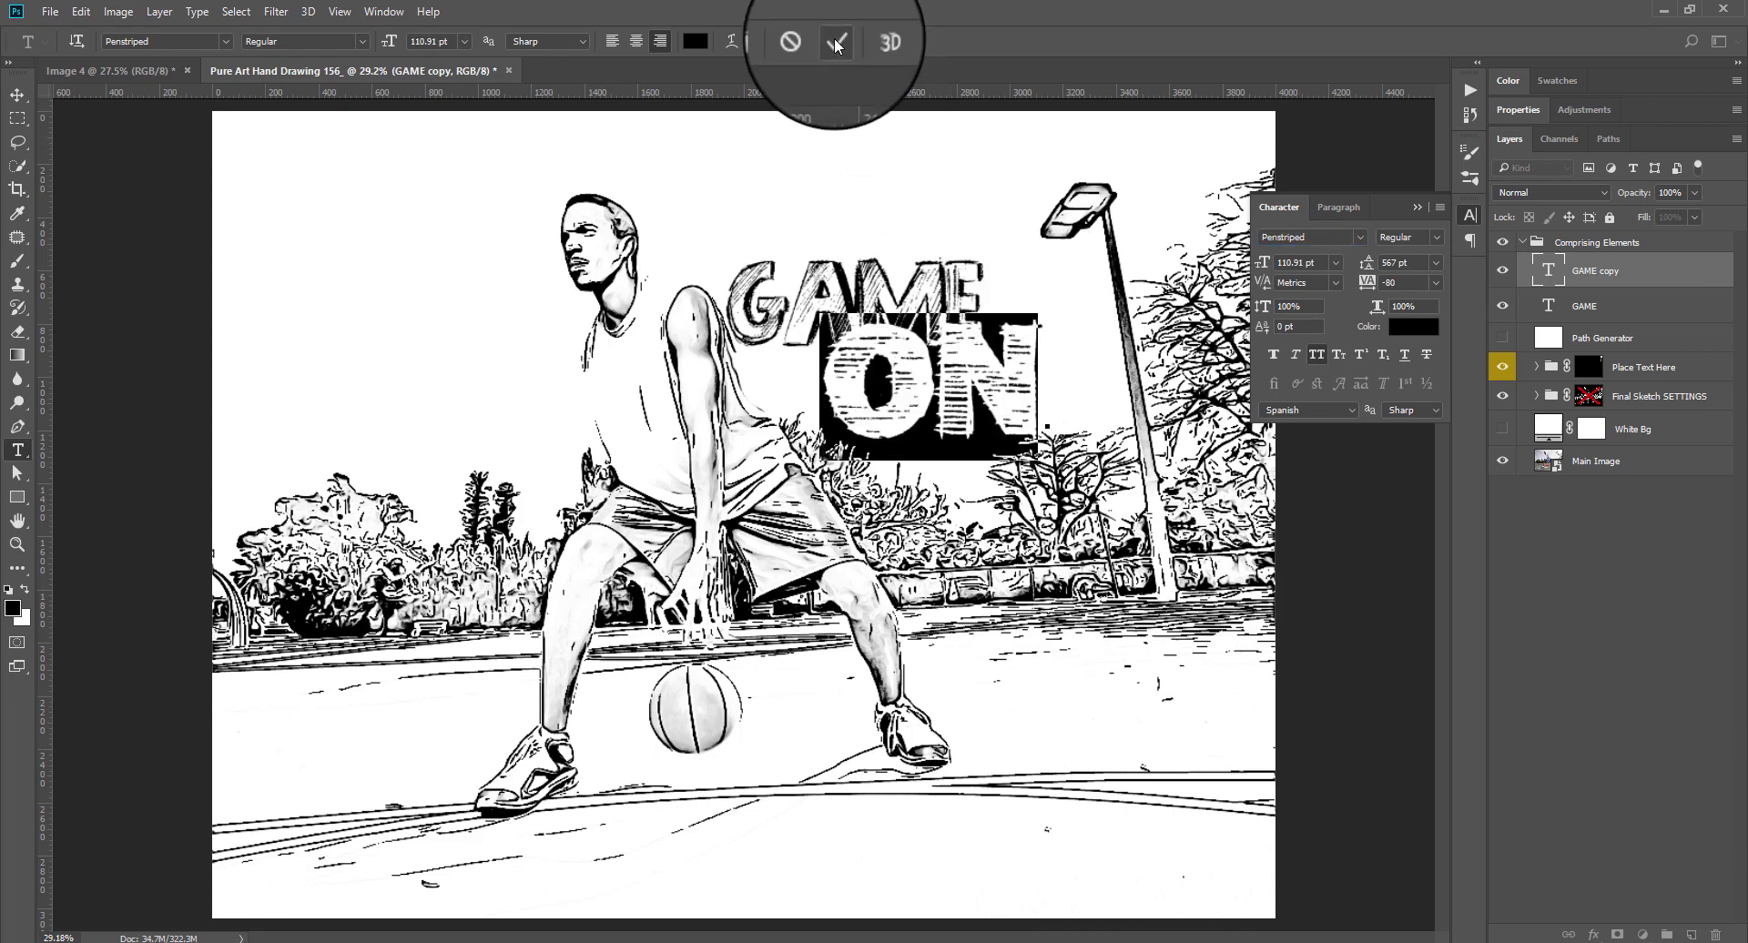
left_click(835, 41)
key("v")
left_click_drag(996, 417, 930, 434)
Move the GAME and ON text layers together up and left toward the head.
left_click(1602, 306, "shift")
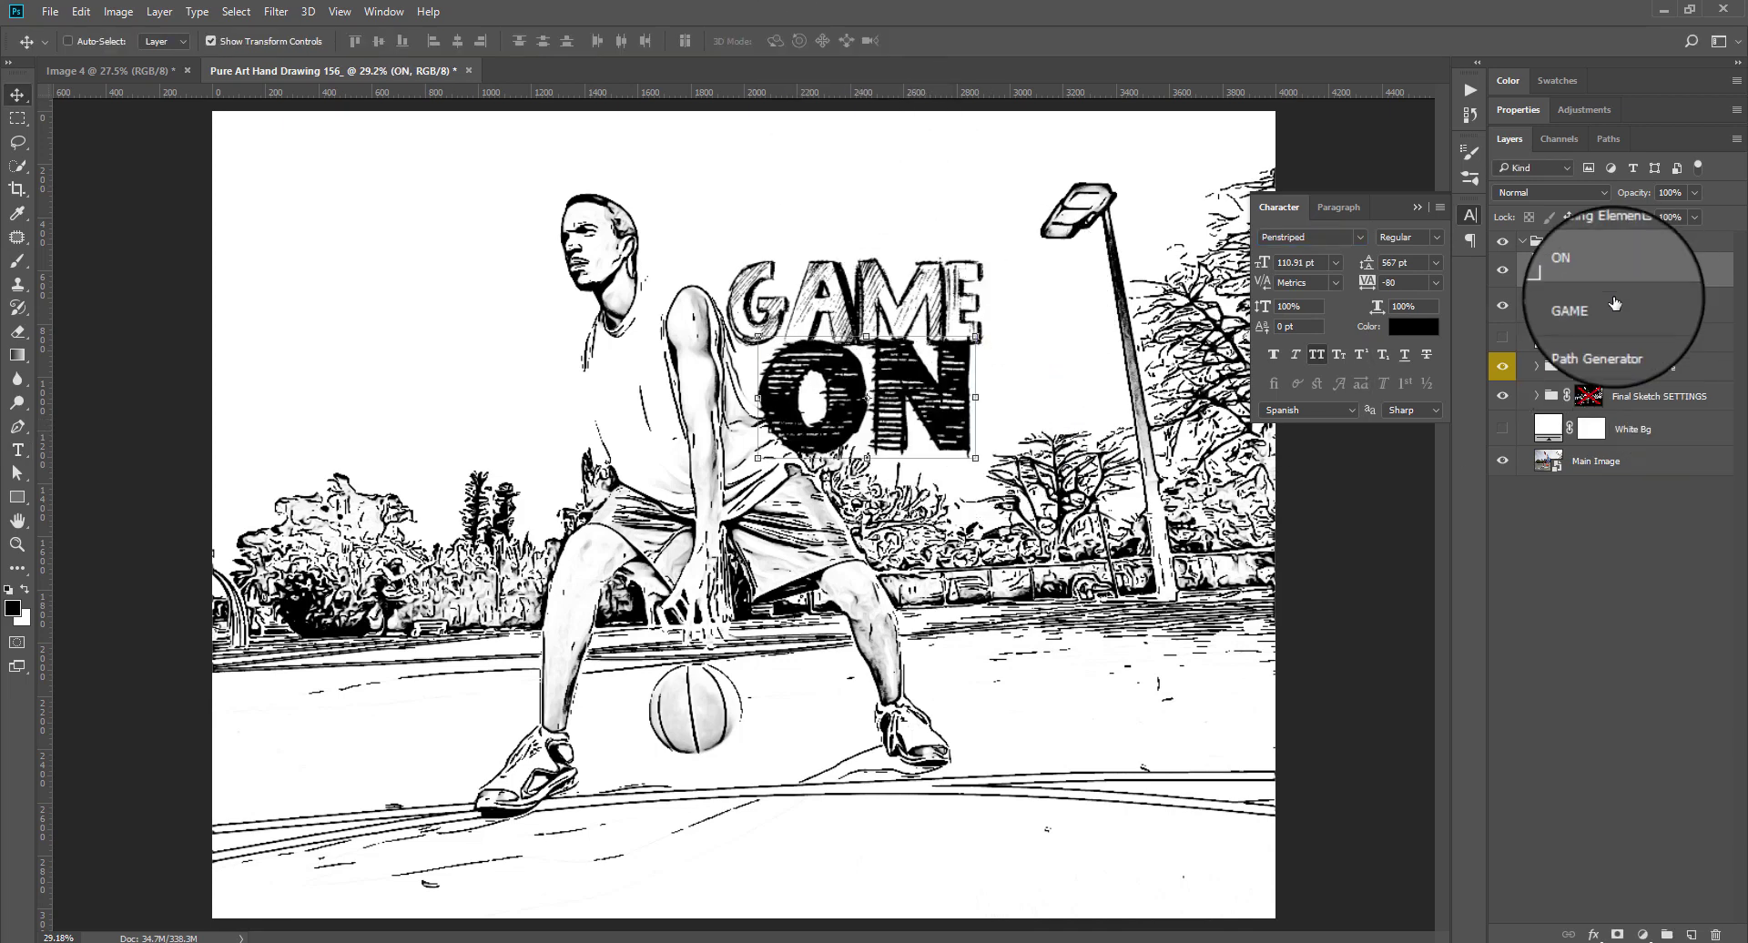
left_click_drag(1004, 359, 915, 270)
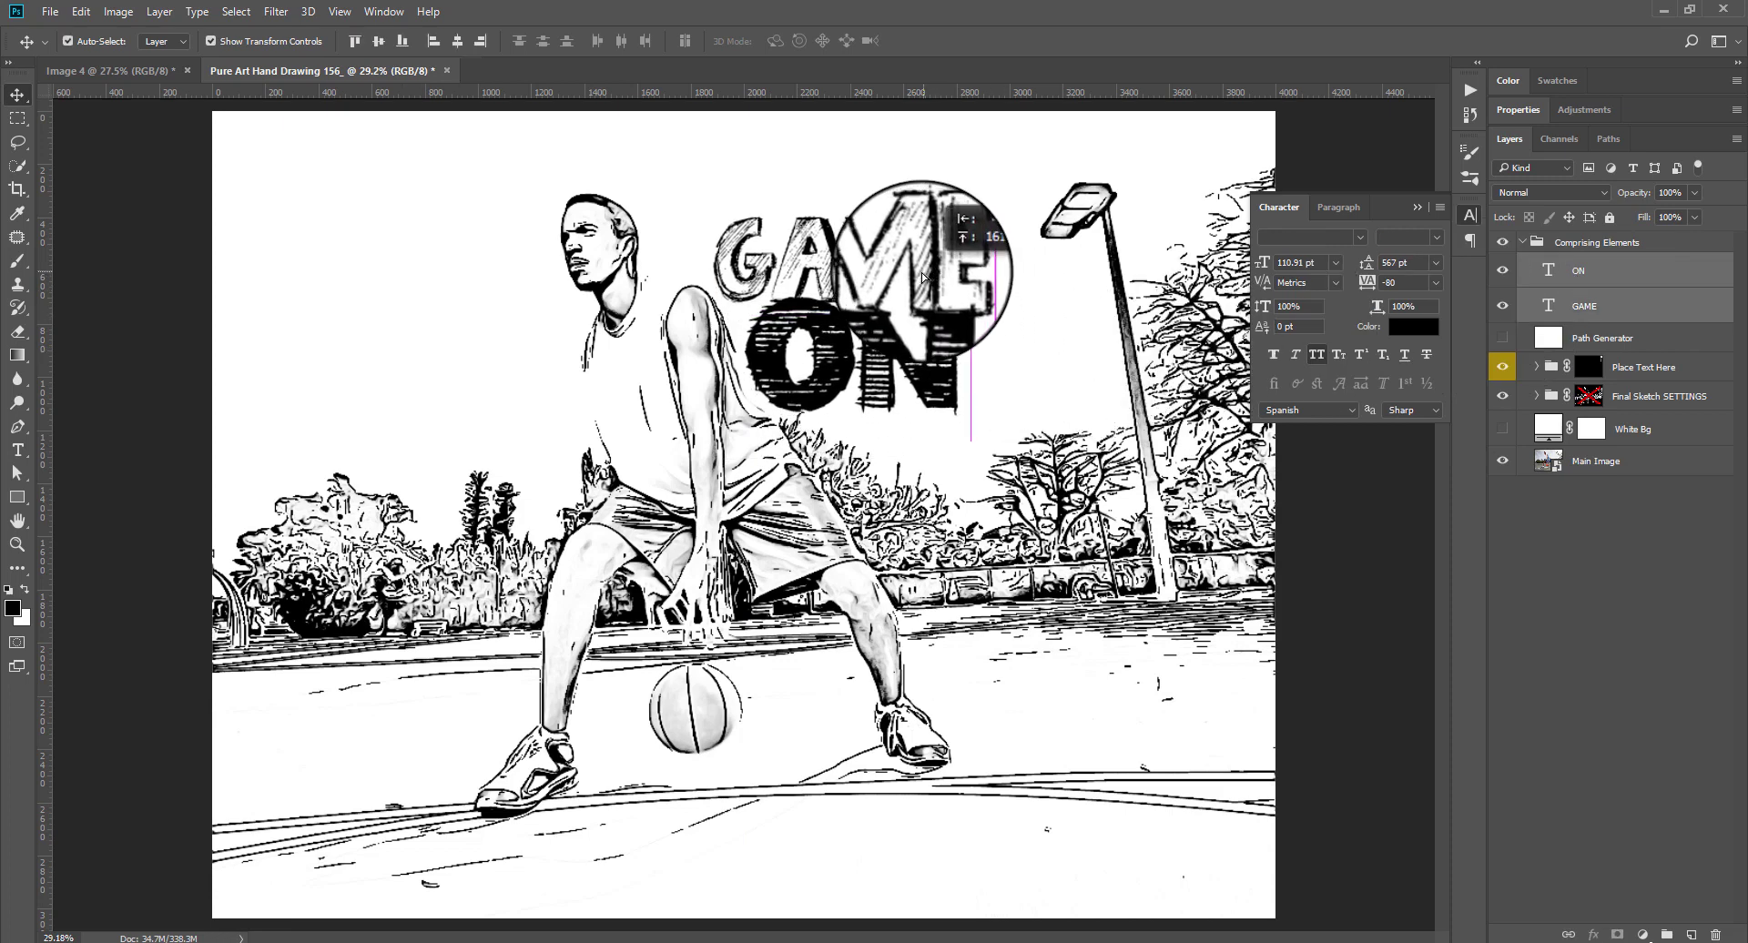
left_click(924, 390)
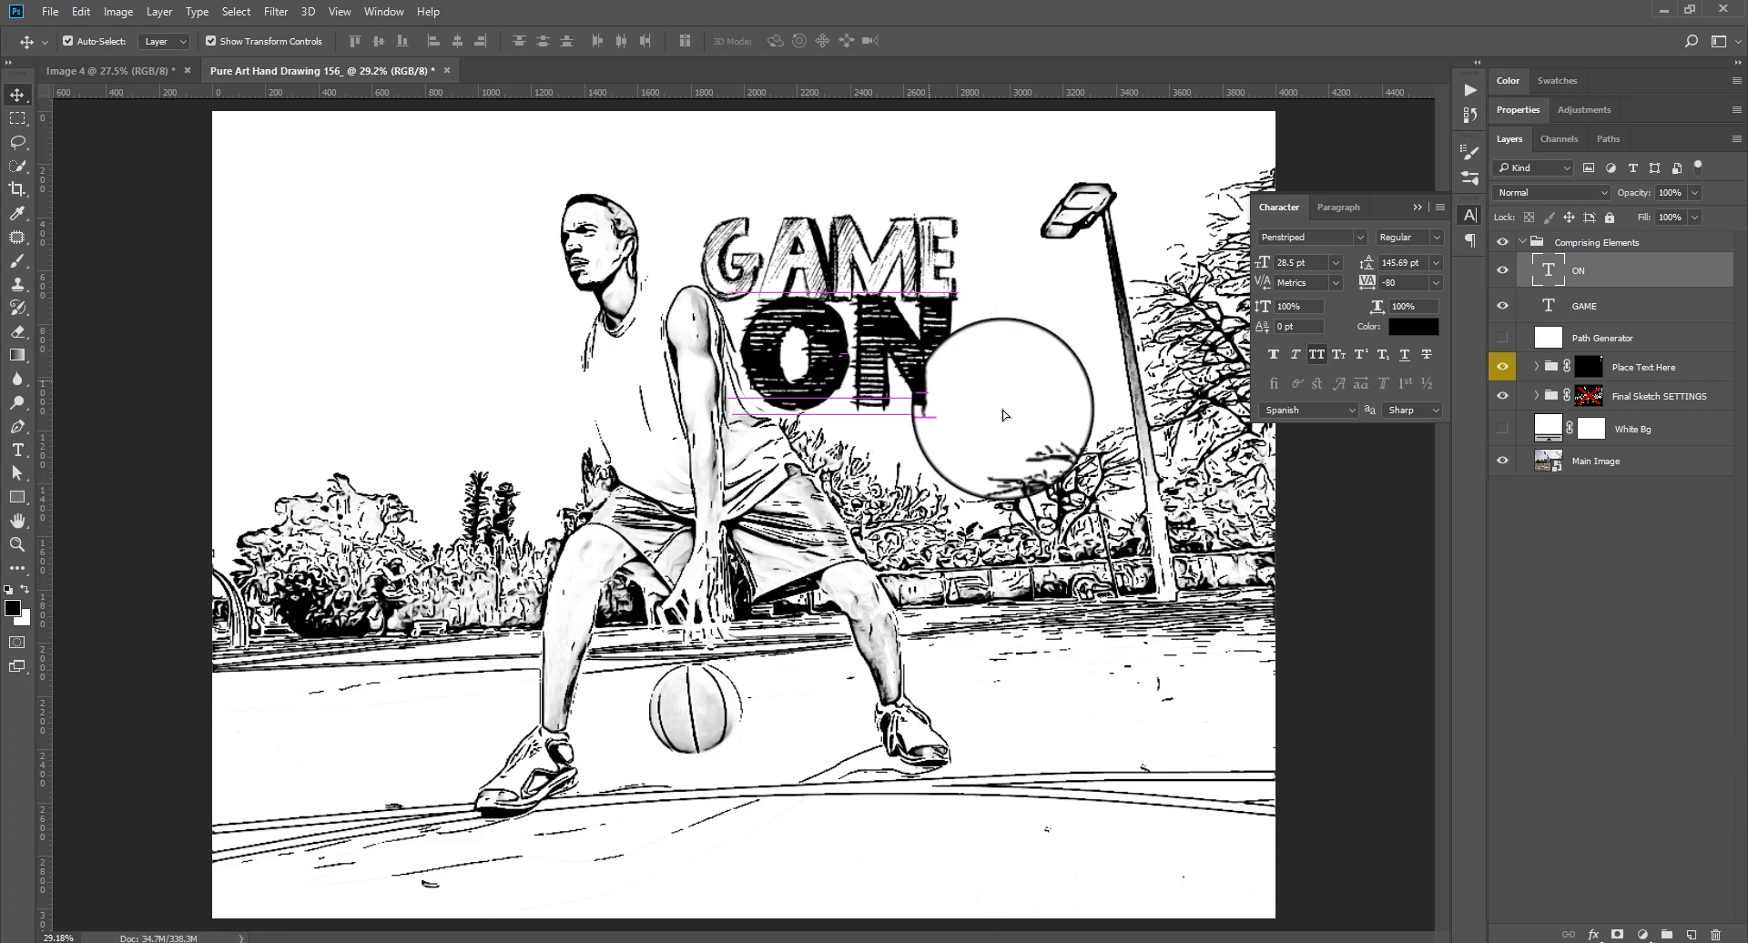
left_click(1579, 273, "ctrl")
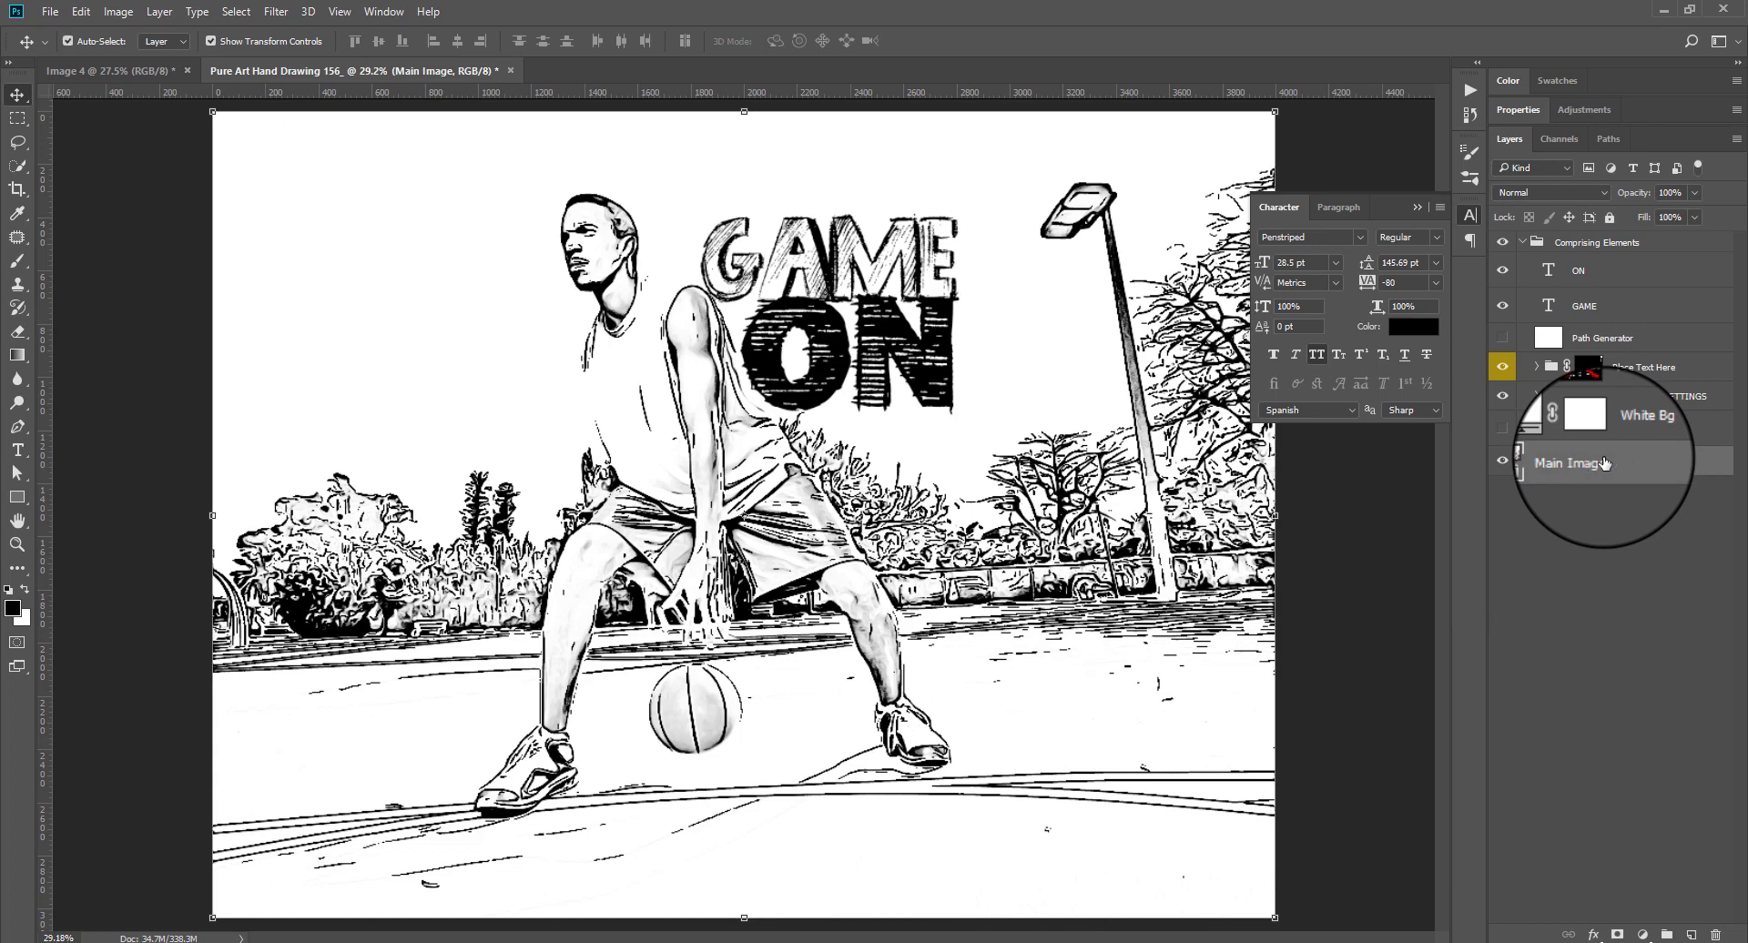
Collapse the Comprising Elements group and toggle it to compare with the photo.
left_click(1522, 246)
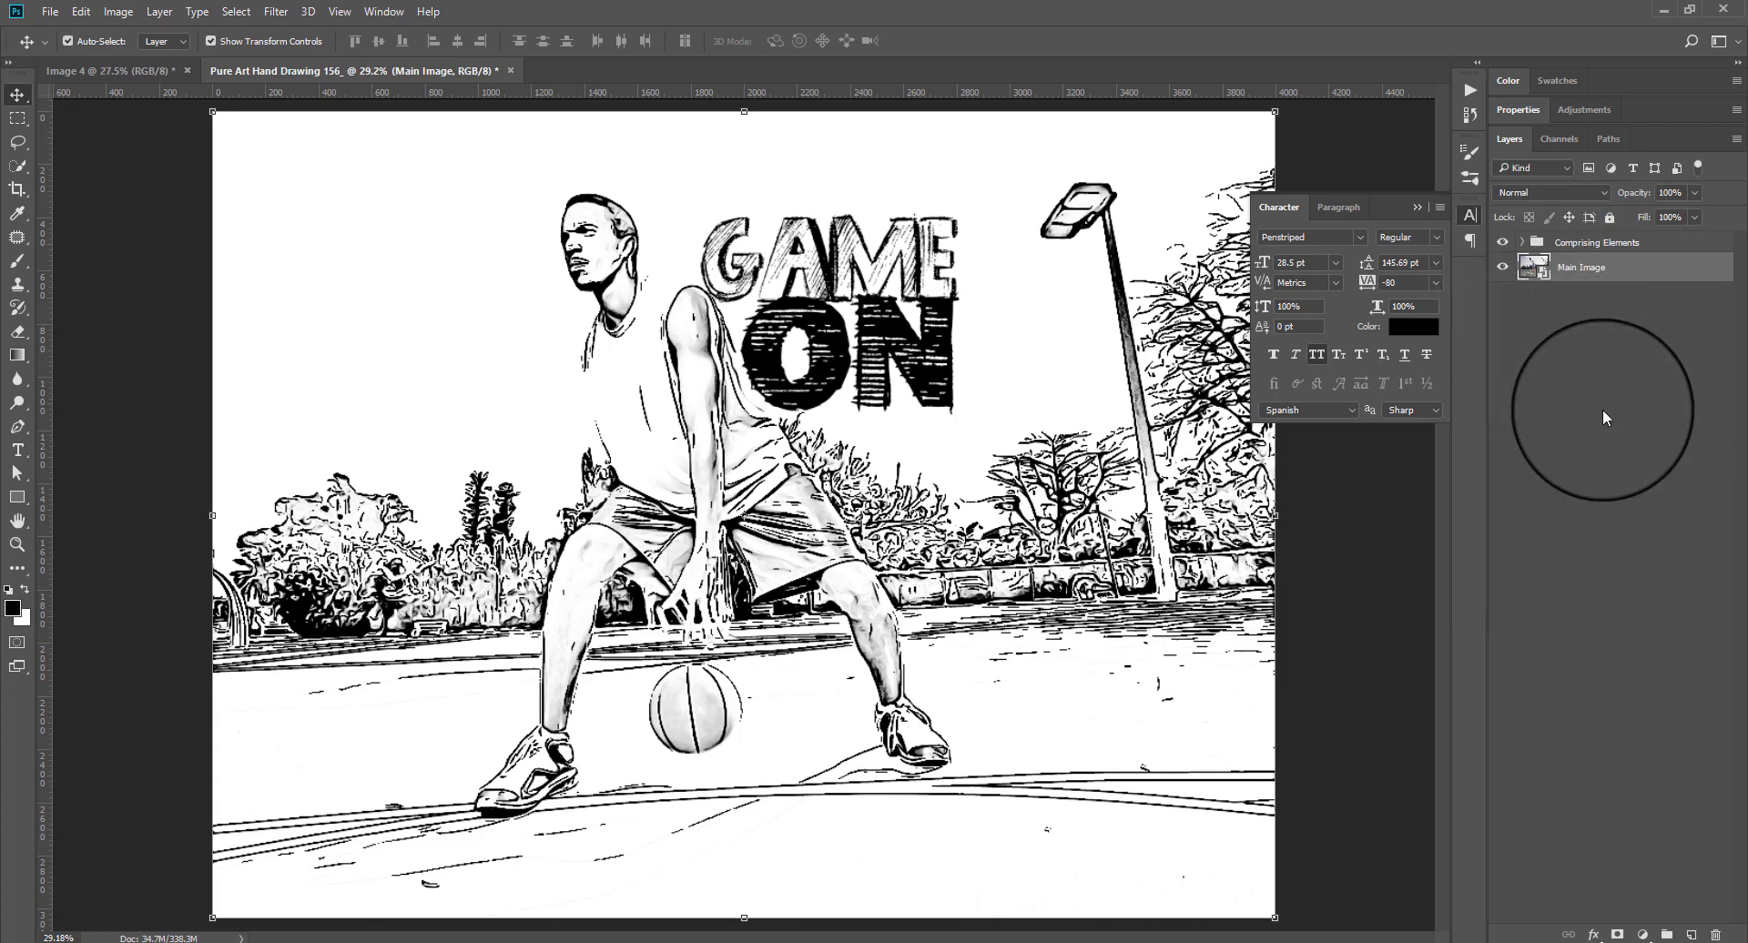
left_click(1602, 407)
left_click(1503, 244)
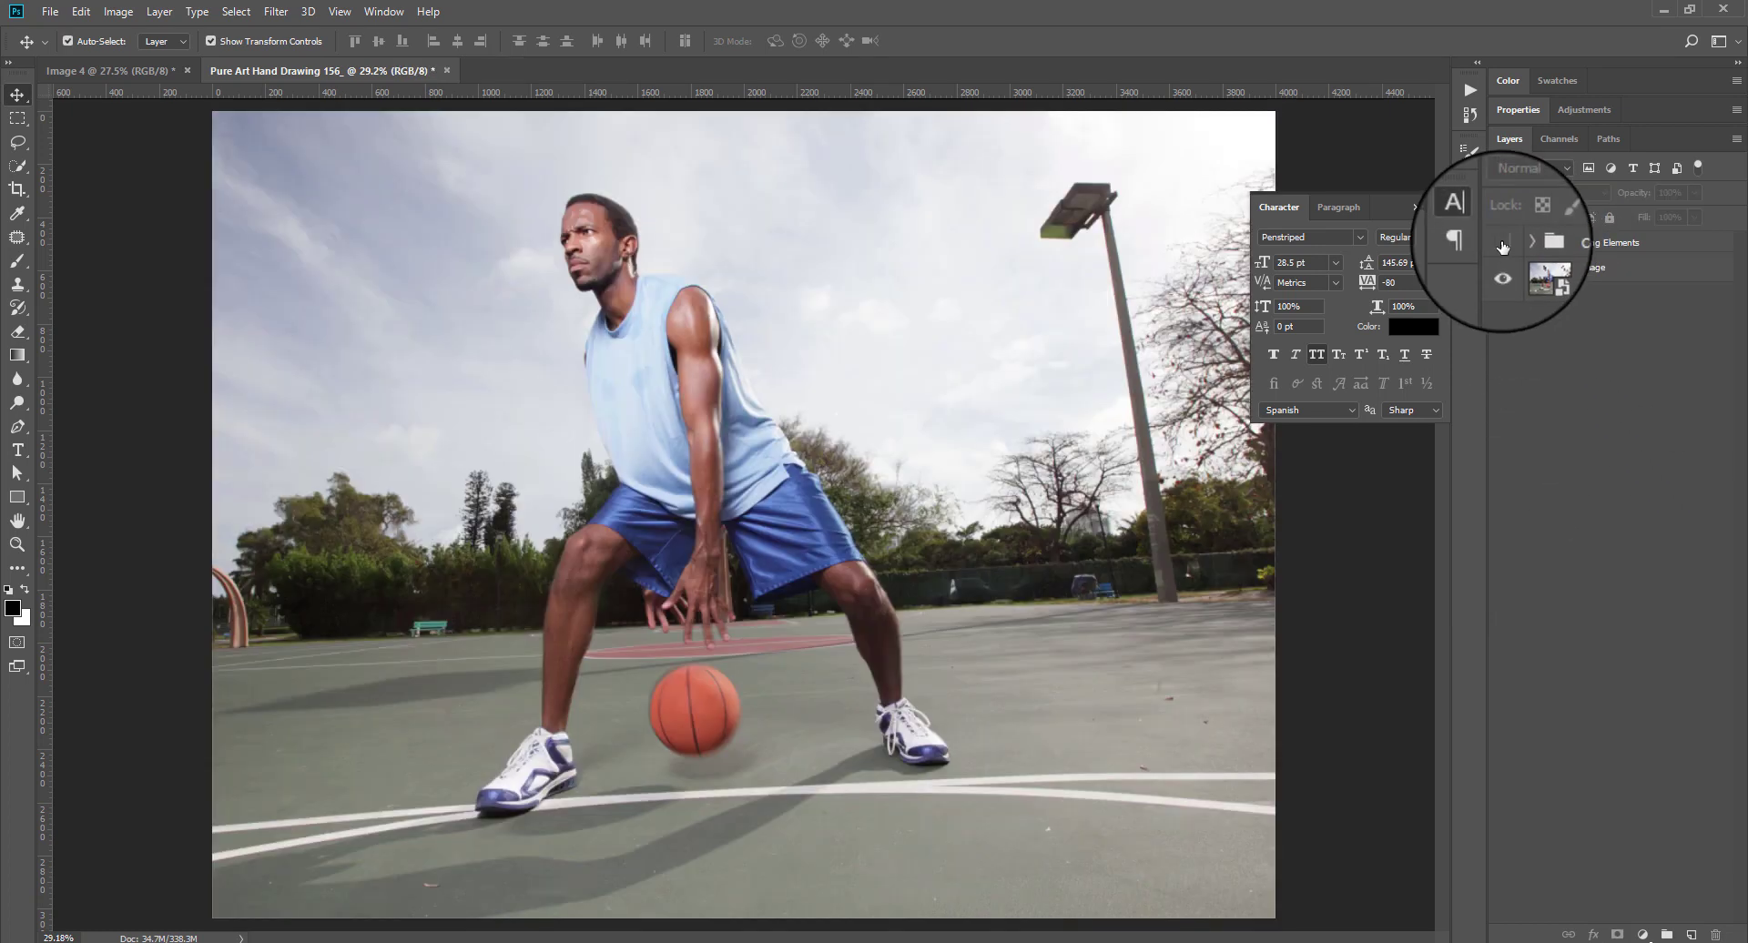
left_click(1503, 244)
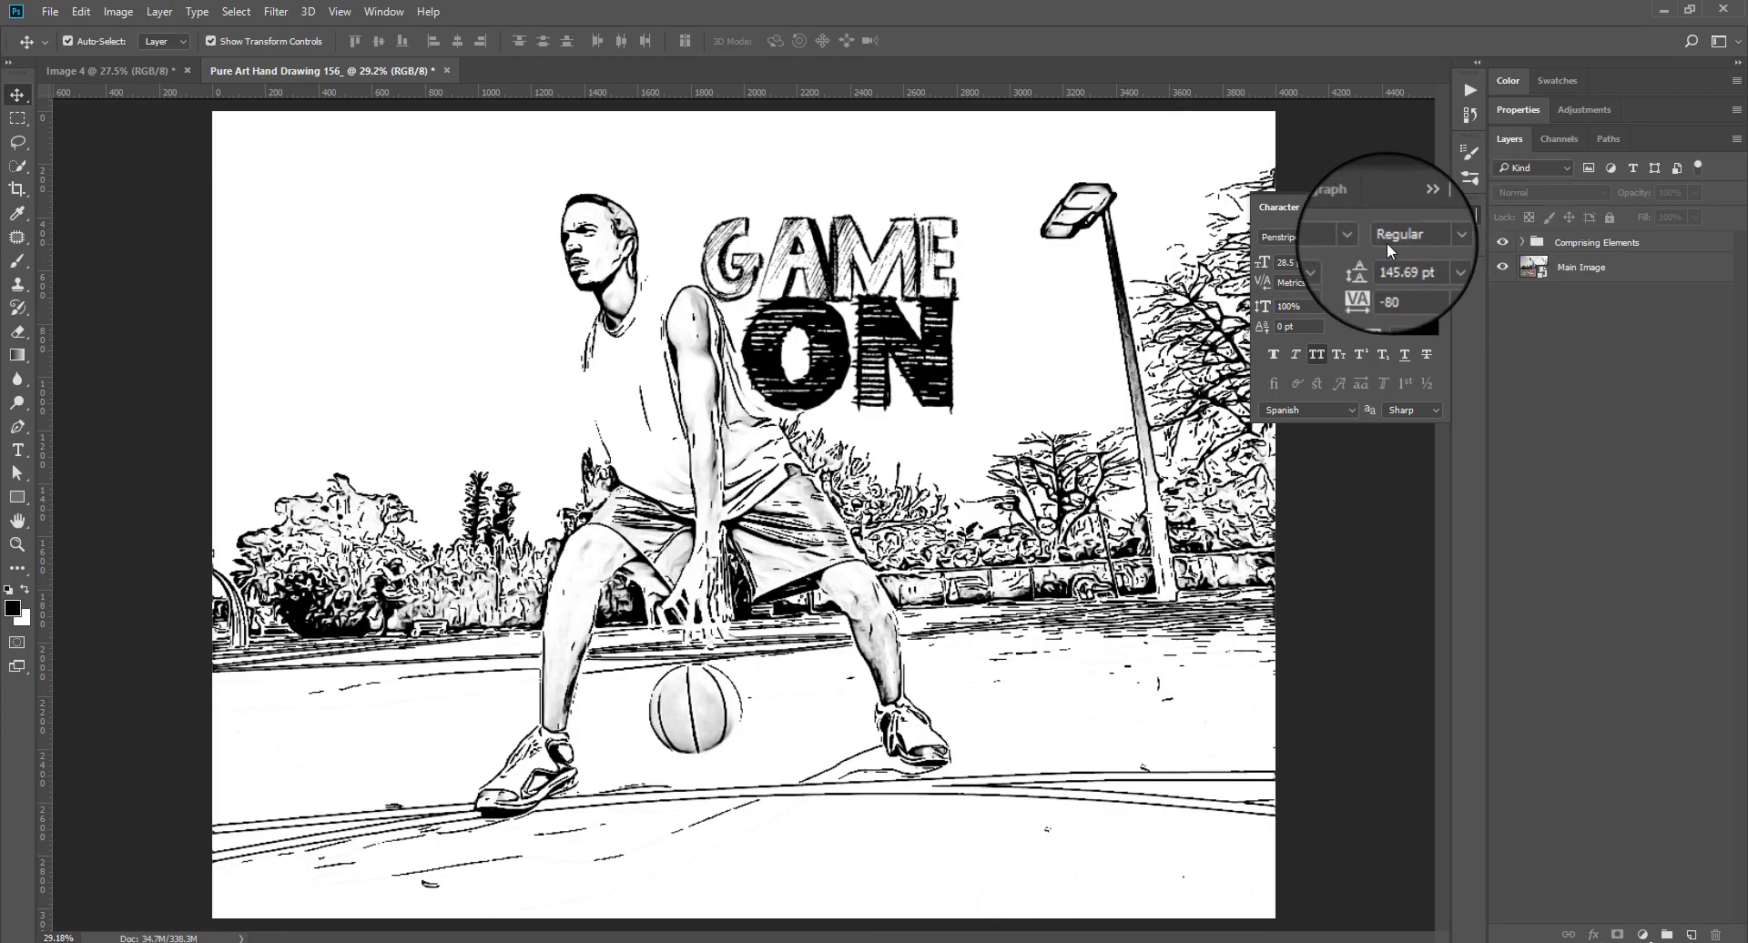
Apply the Semi-High, High and Ultra dark shading actions to the sketch.
left_click(1469, 91)
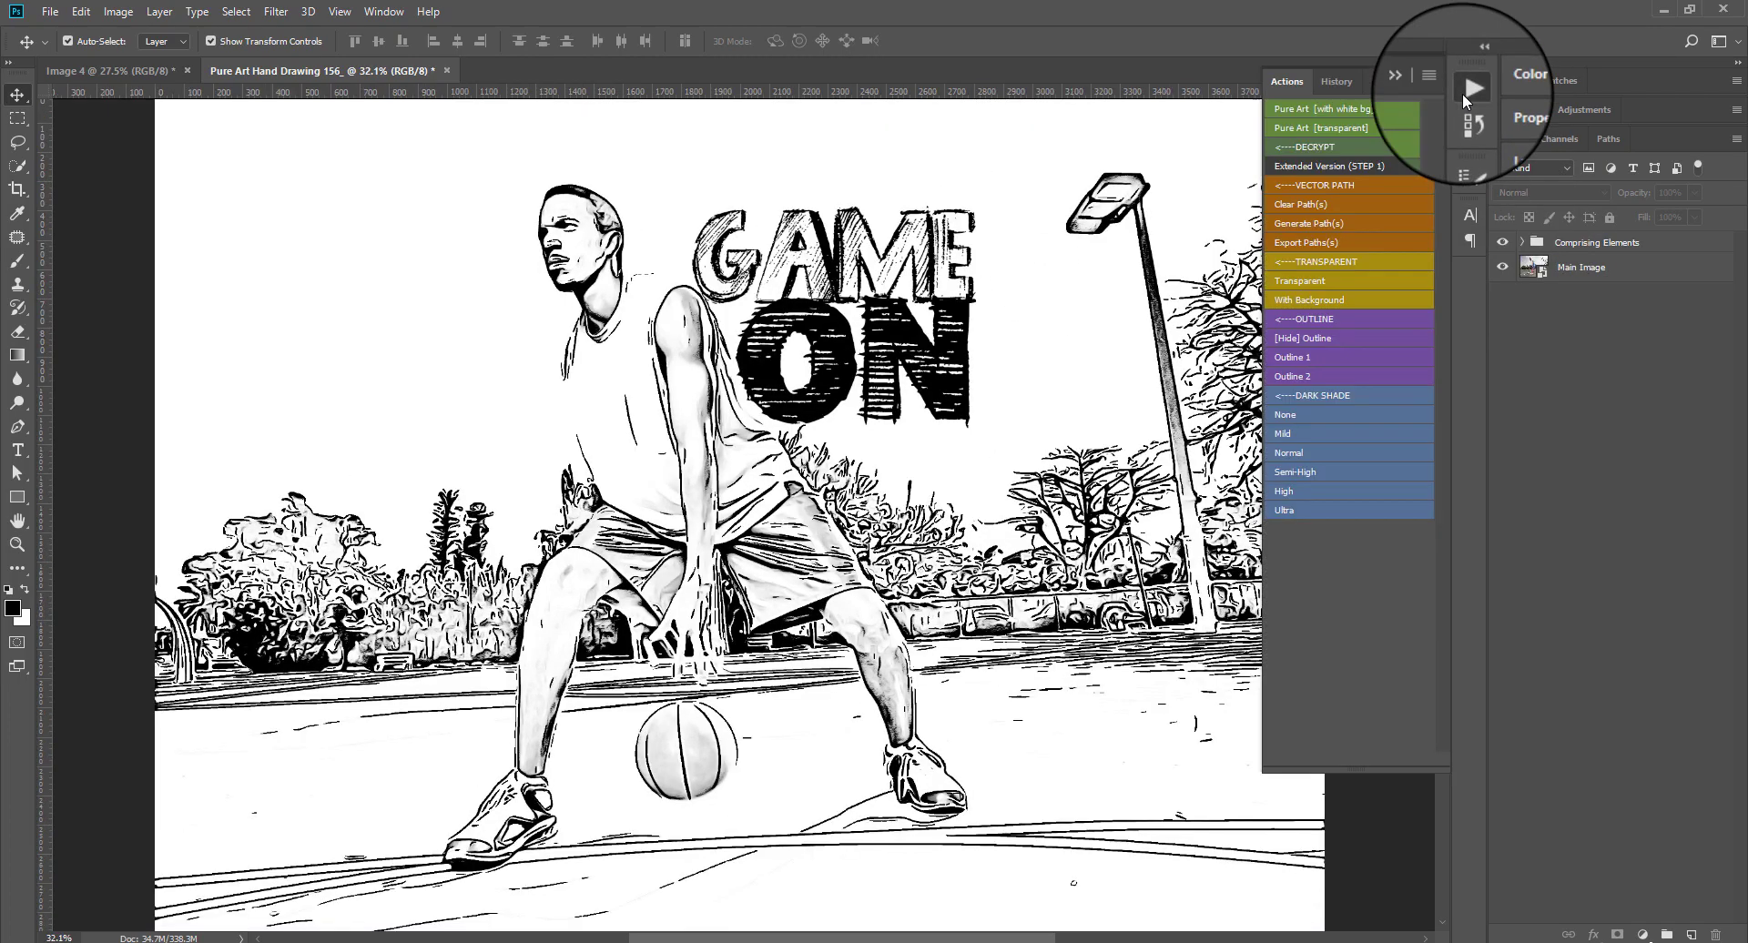
left_click(1297, 471)
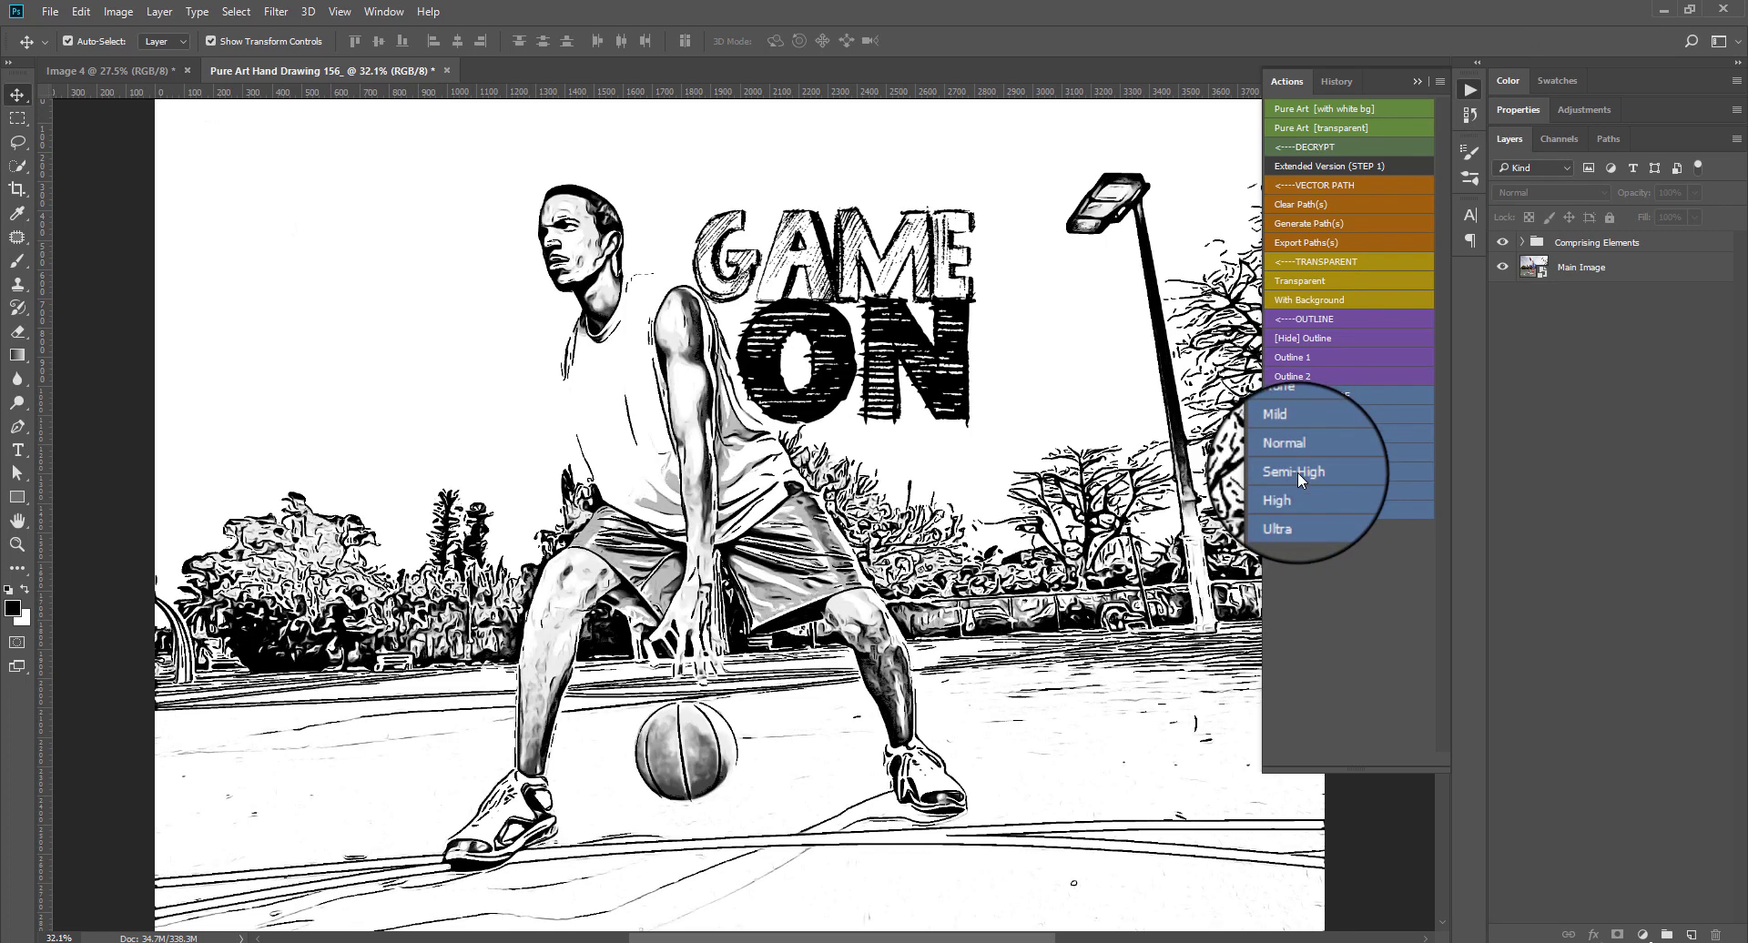
left_click(1292, 493)
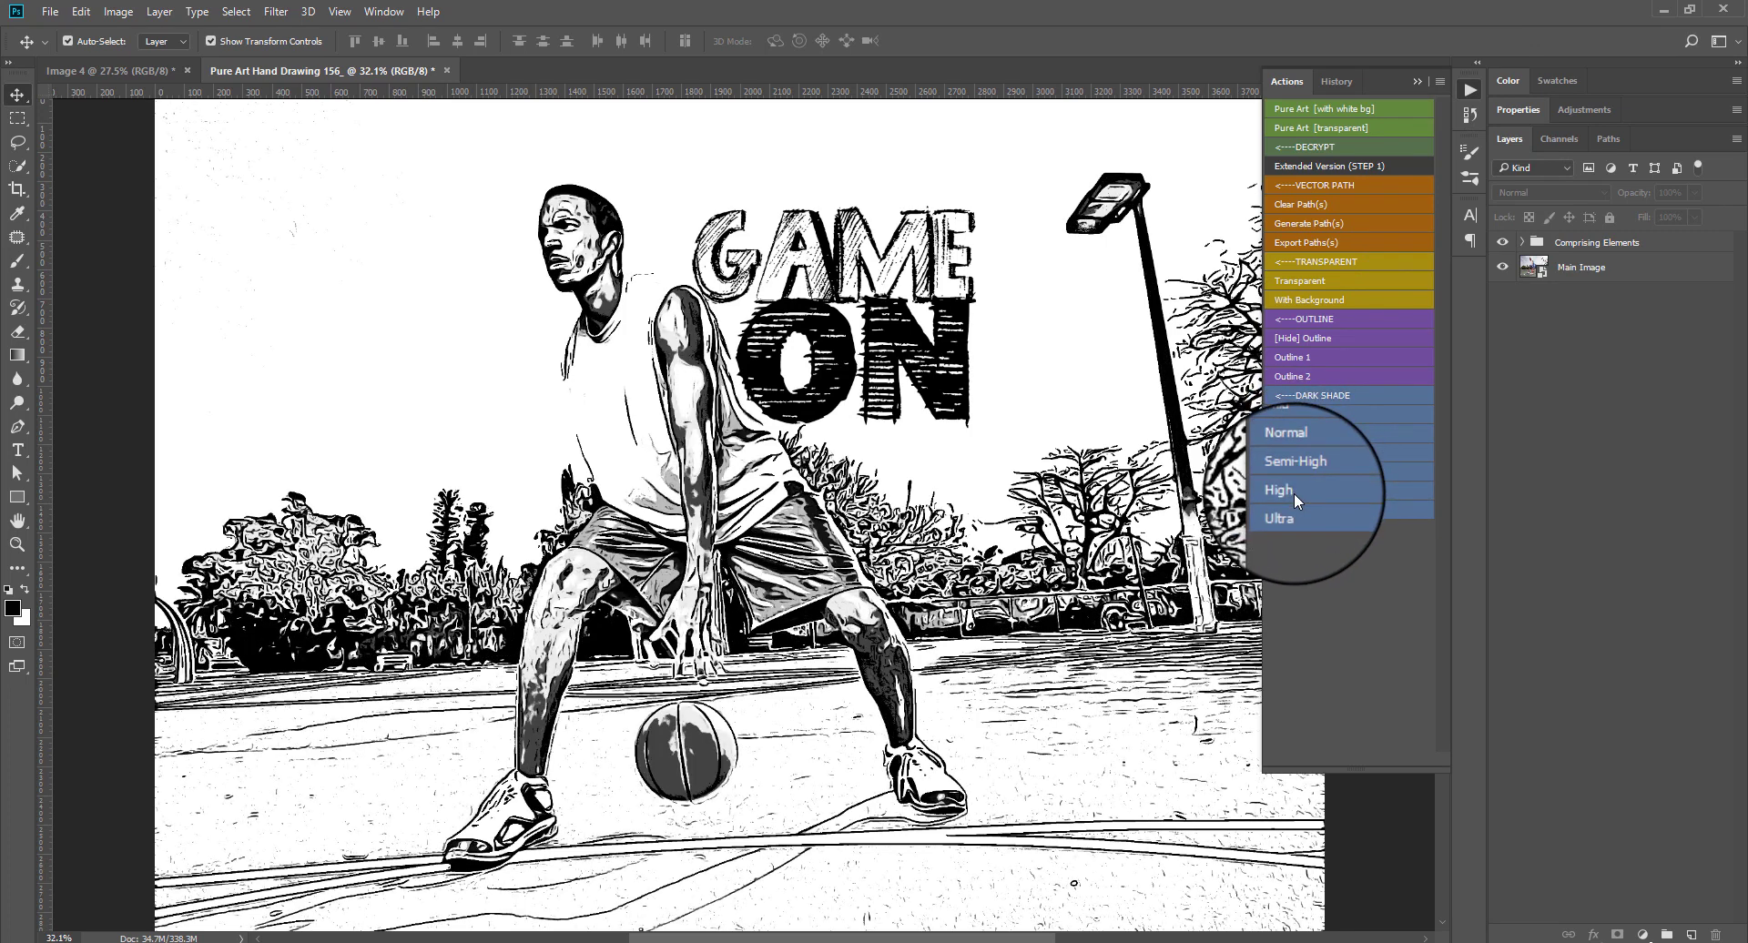
left_click(1291, 510)
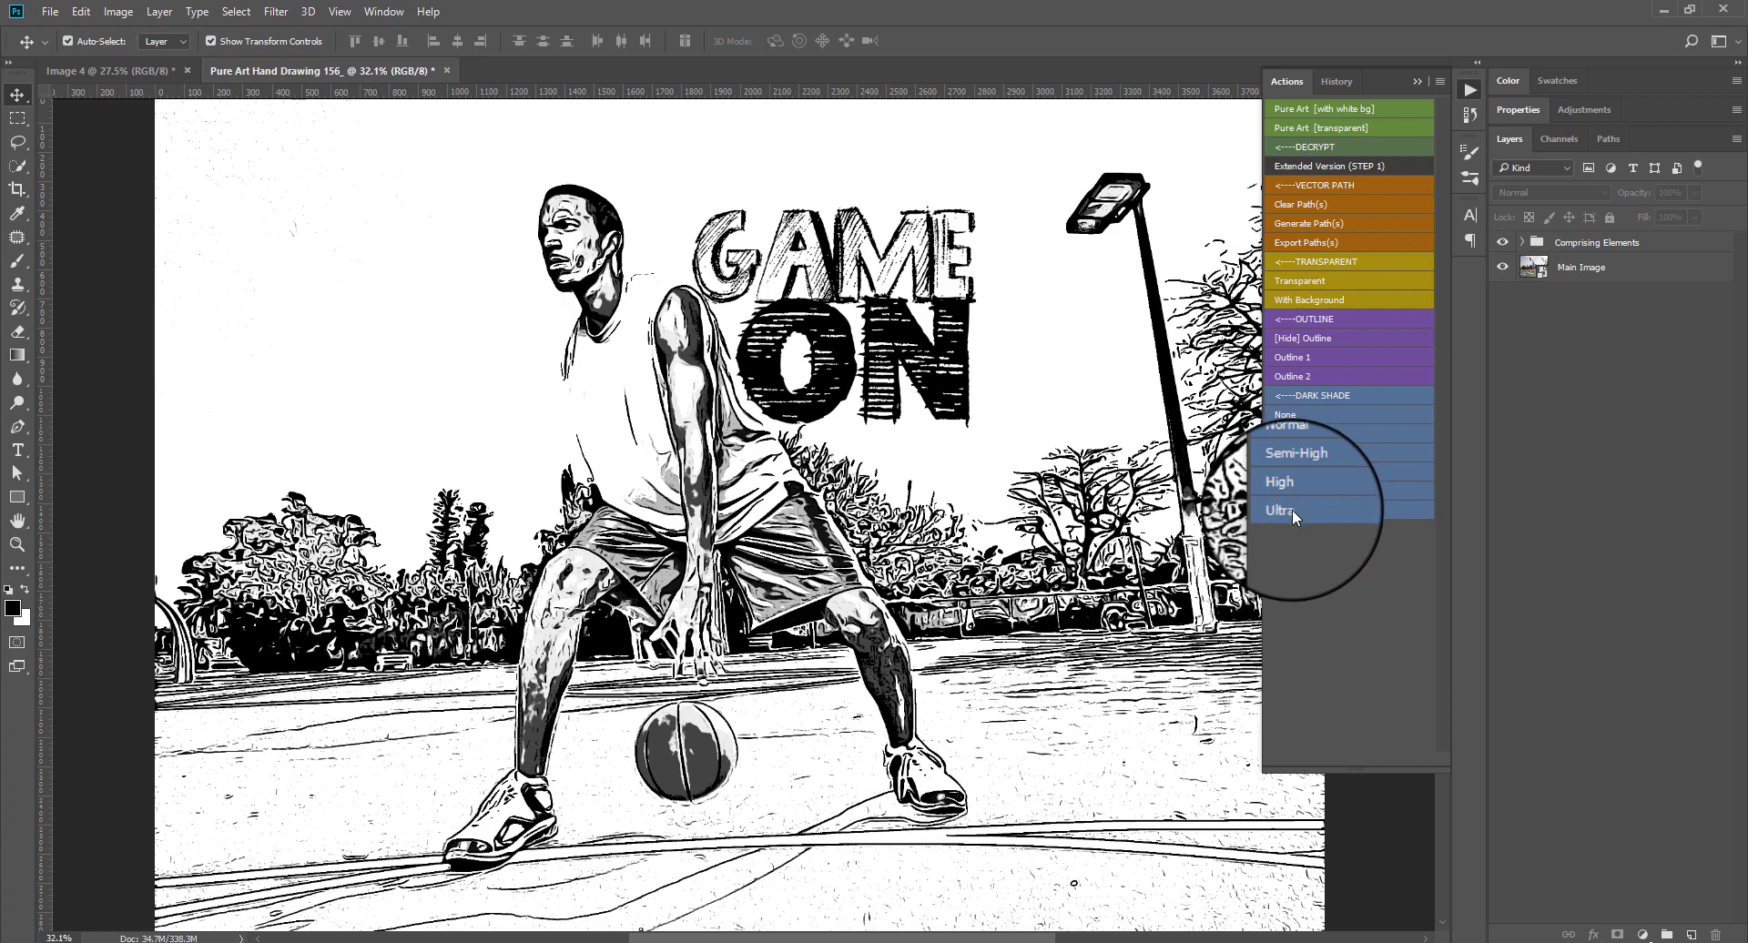
Inspect the shaded body, face and title, then switch to Mild shading.
scroll(749, 317, "up", 1)
scroll(748, 316, "up", 1)
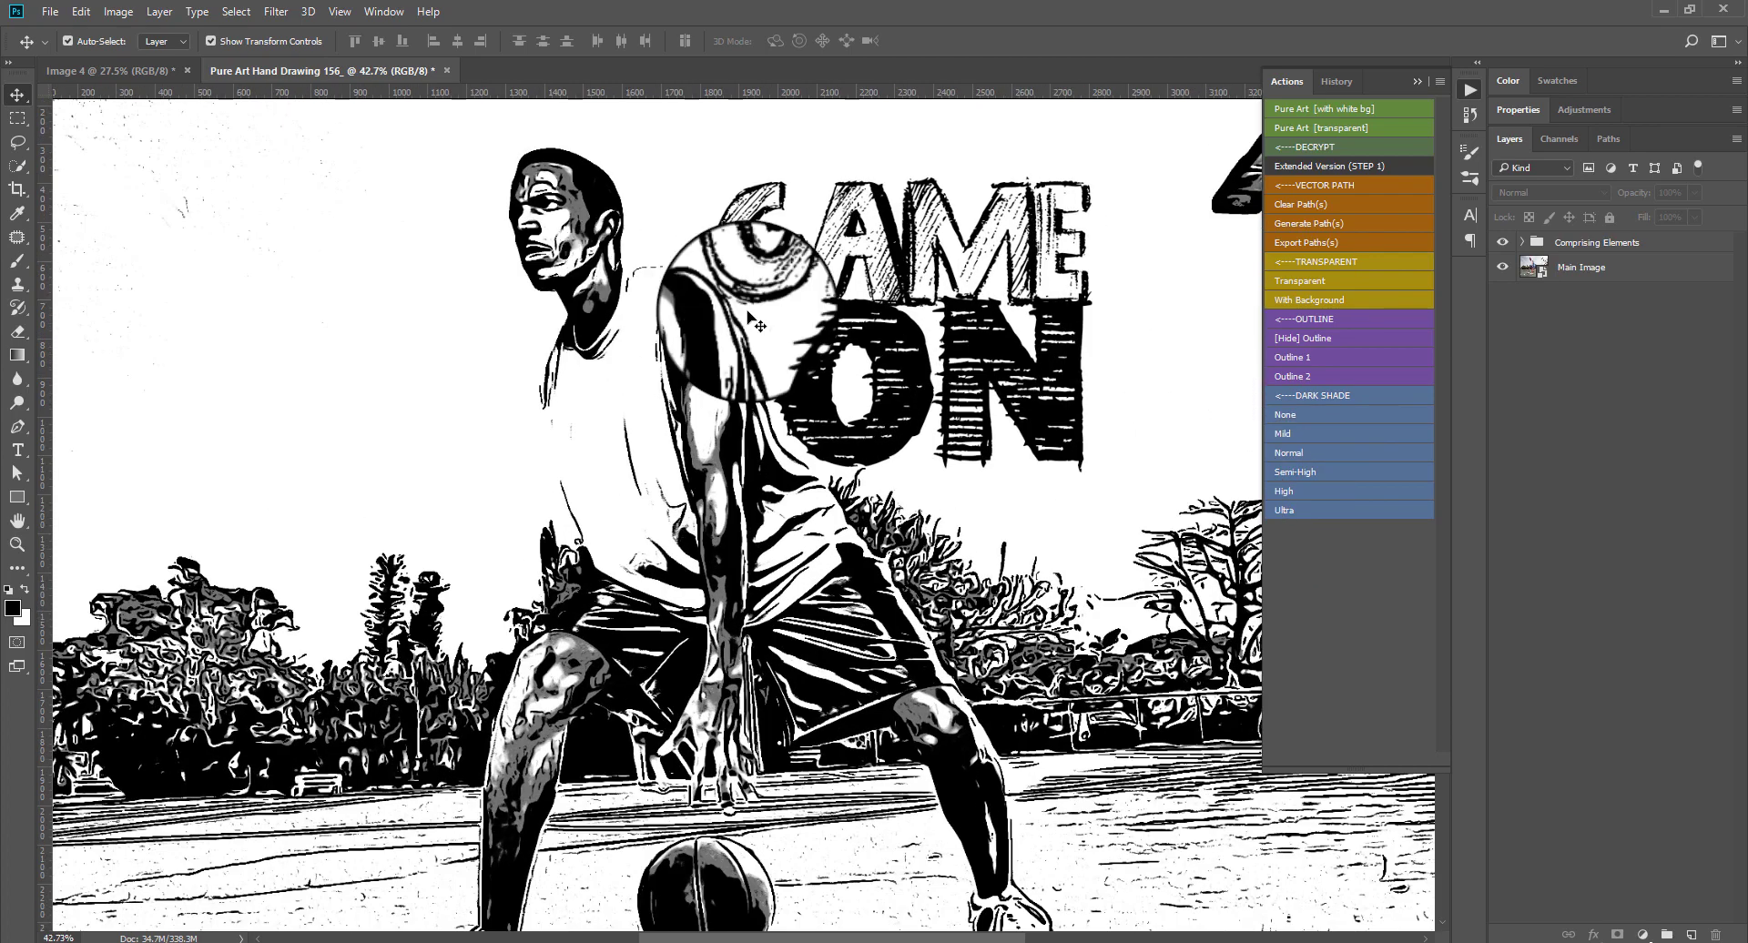
left_click_drag(748, 316, 692, 583)
scroll(649, 382, "up", 3)
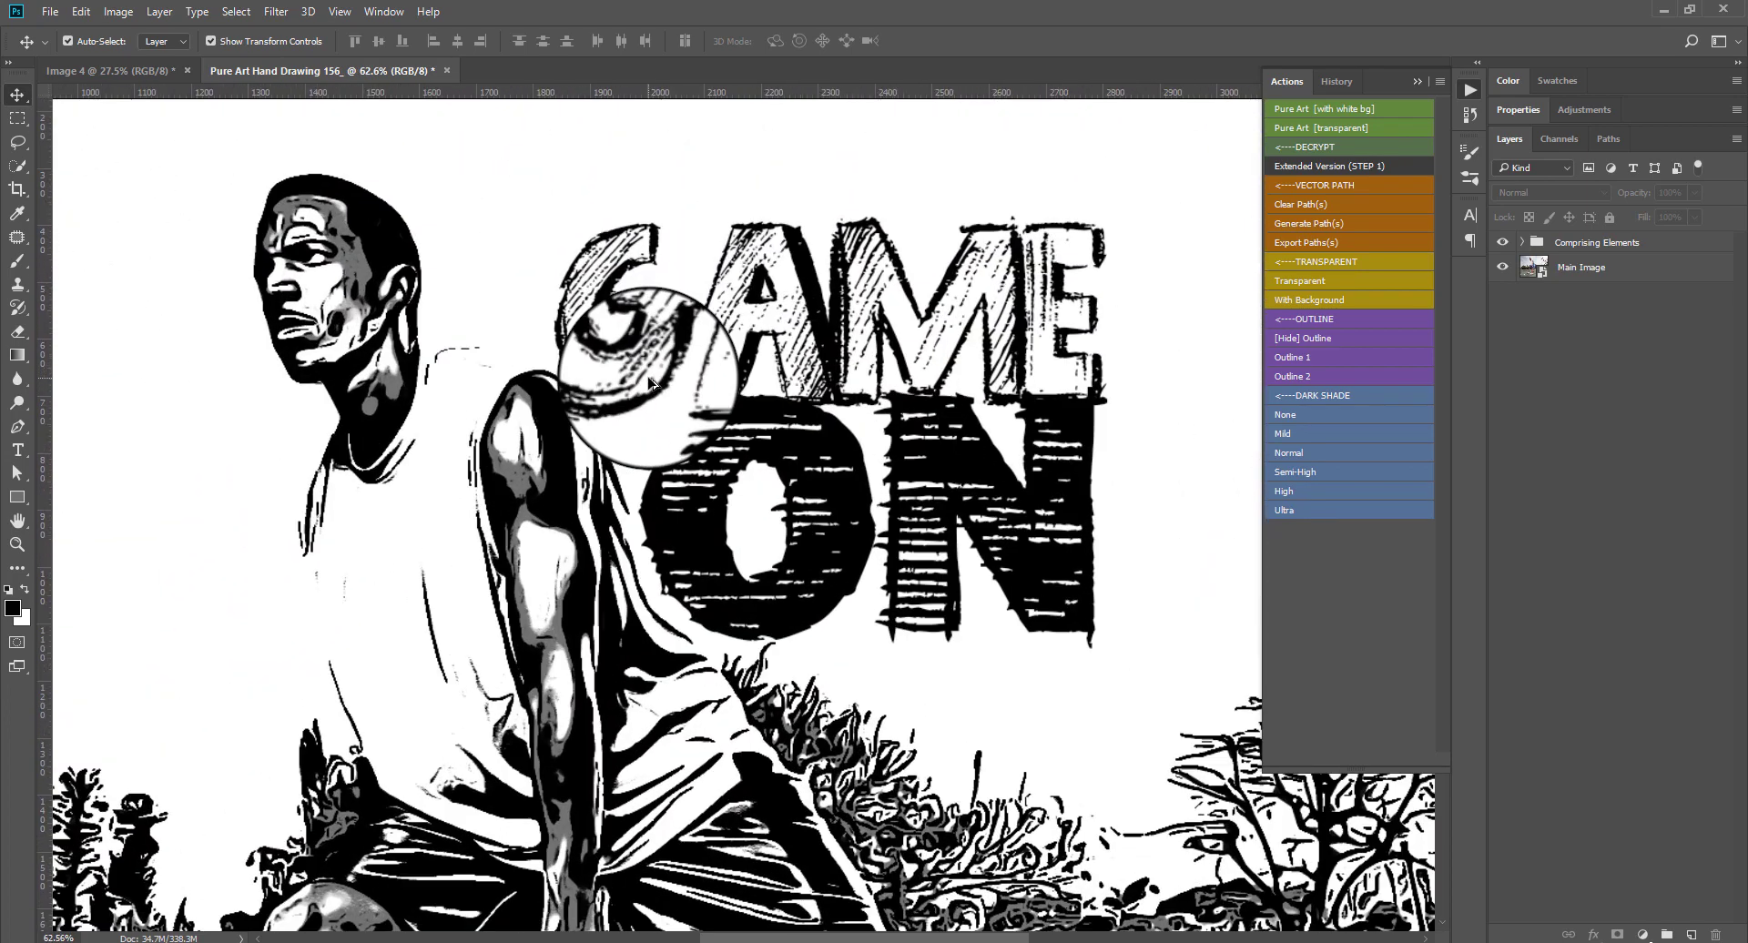
left_click_drag(649, 383, 734, 390)
scroll(551, 435, "up", 1)
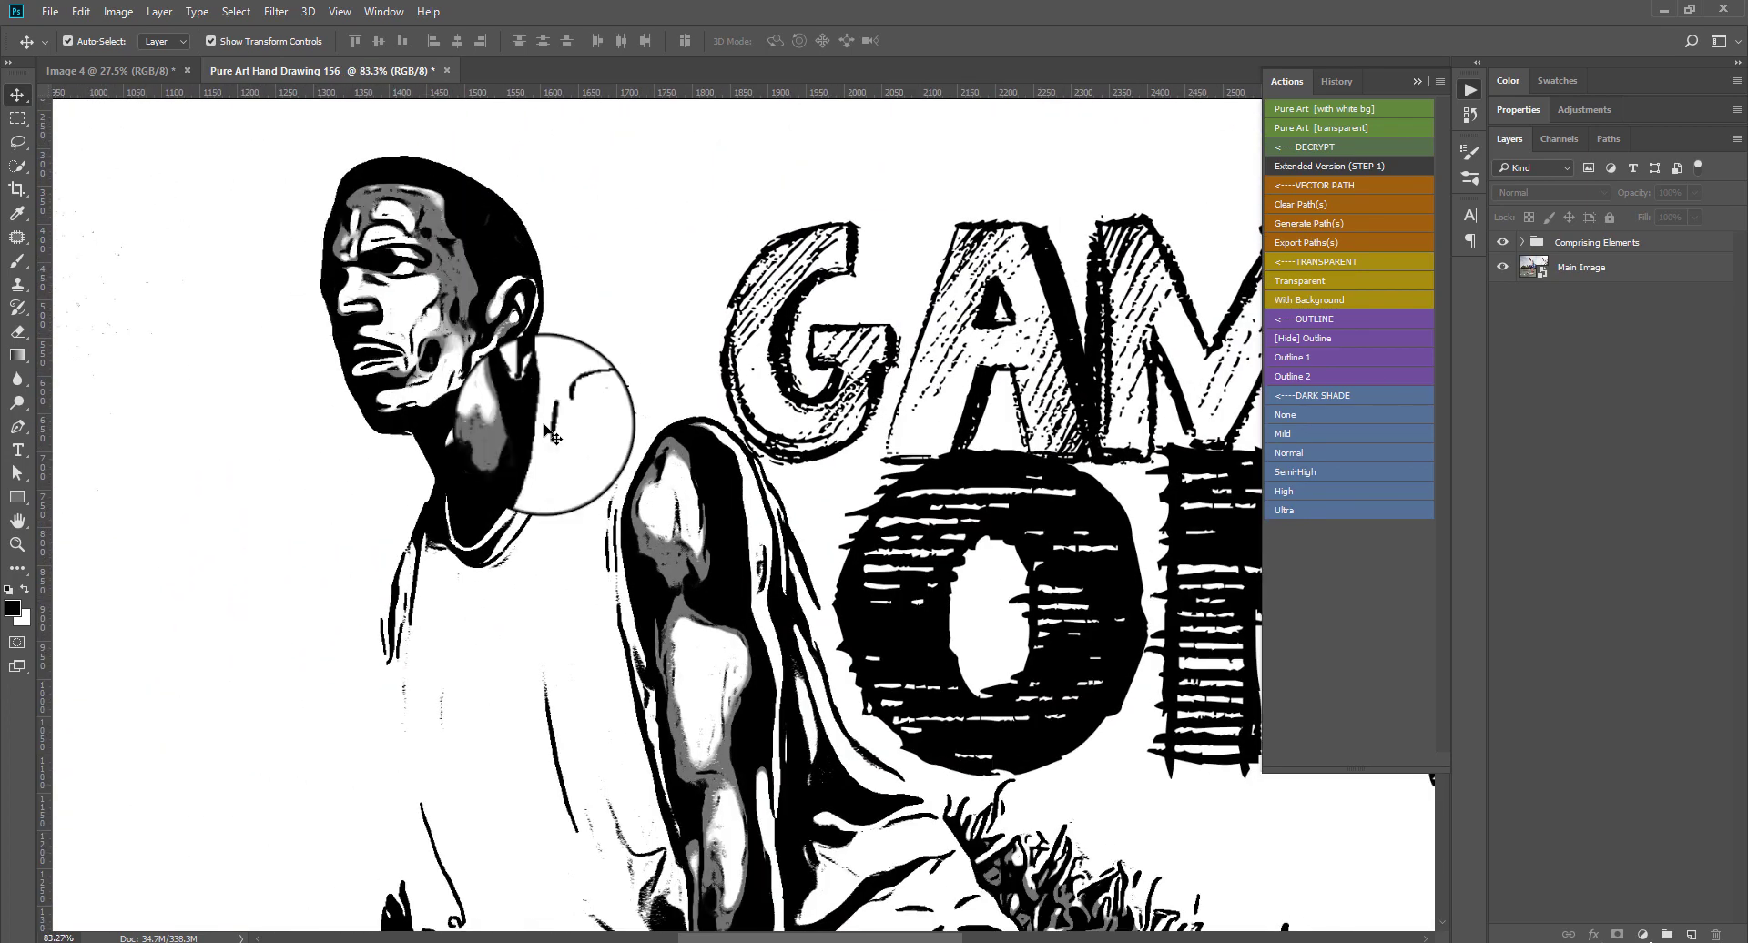
left_click_drag(953, 403, 789, 449)
scroll(635, 444, "down", 3)
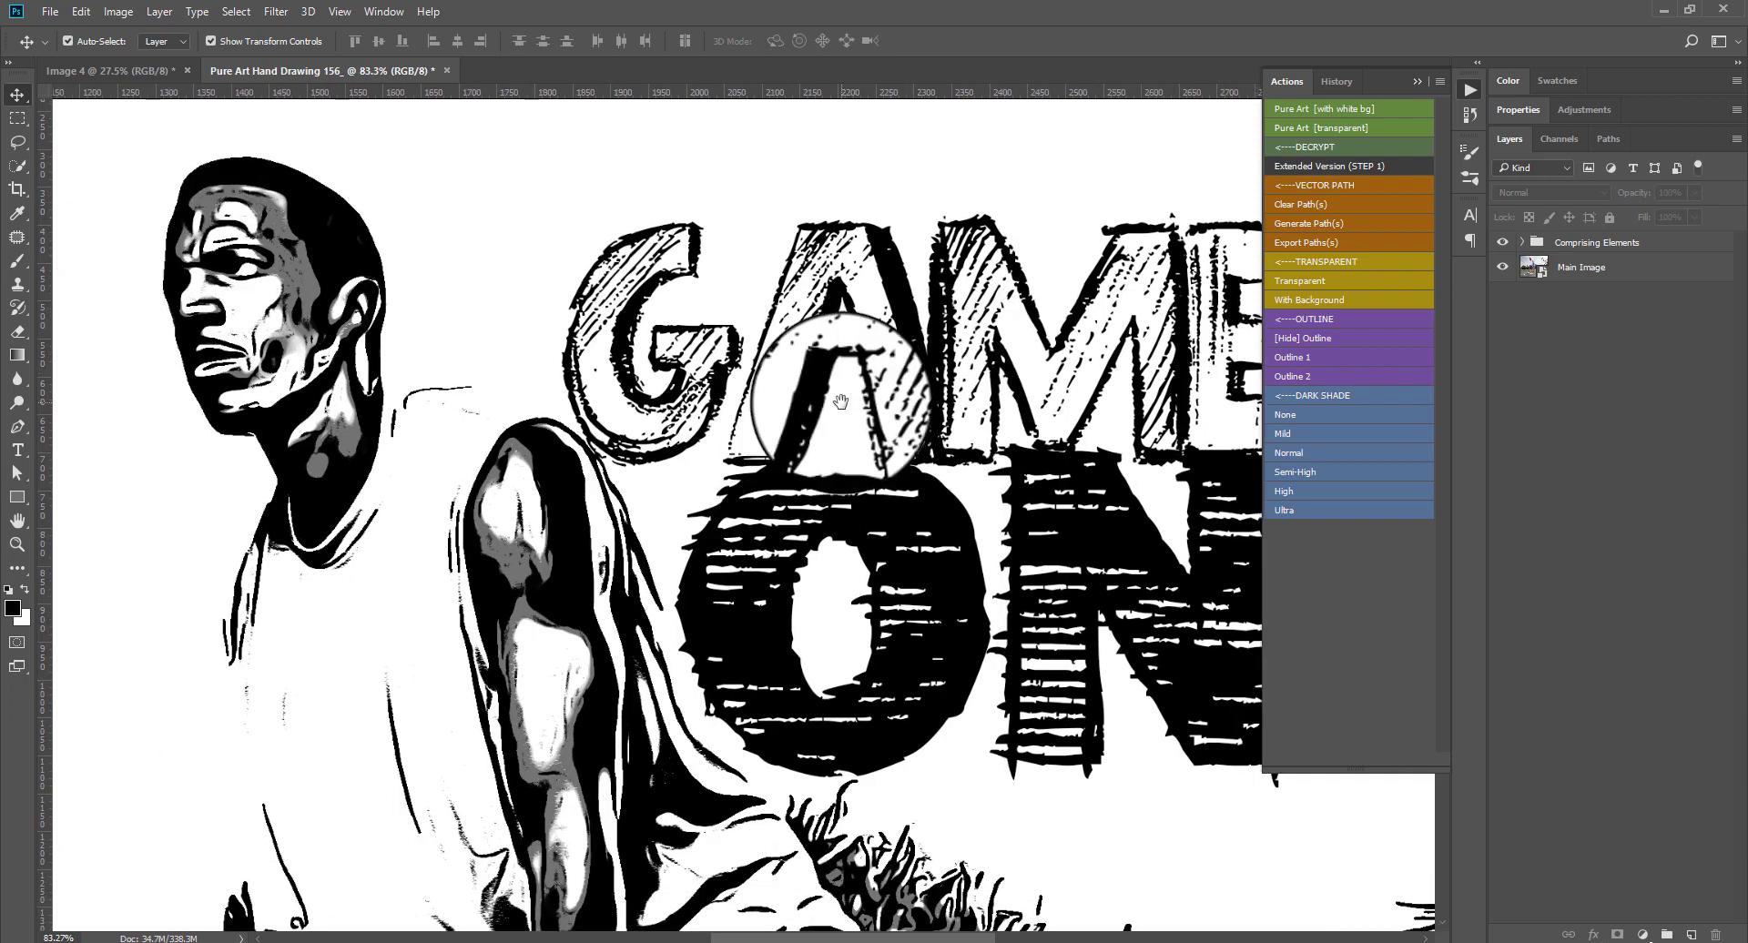
scroll(773, 443, "down", 2)
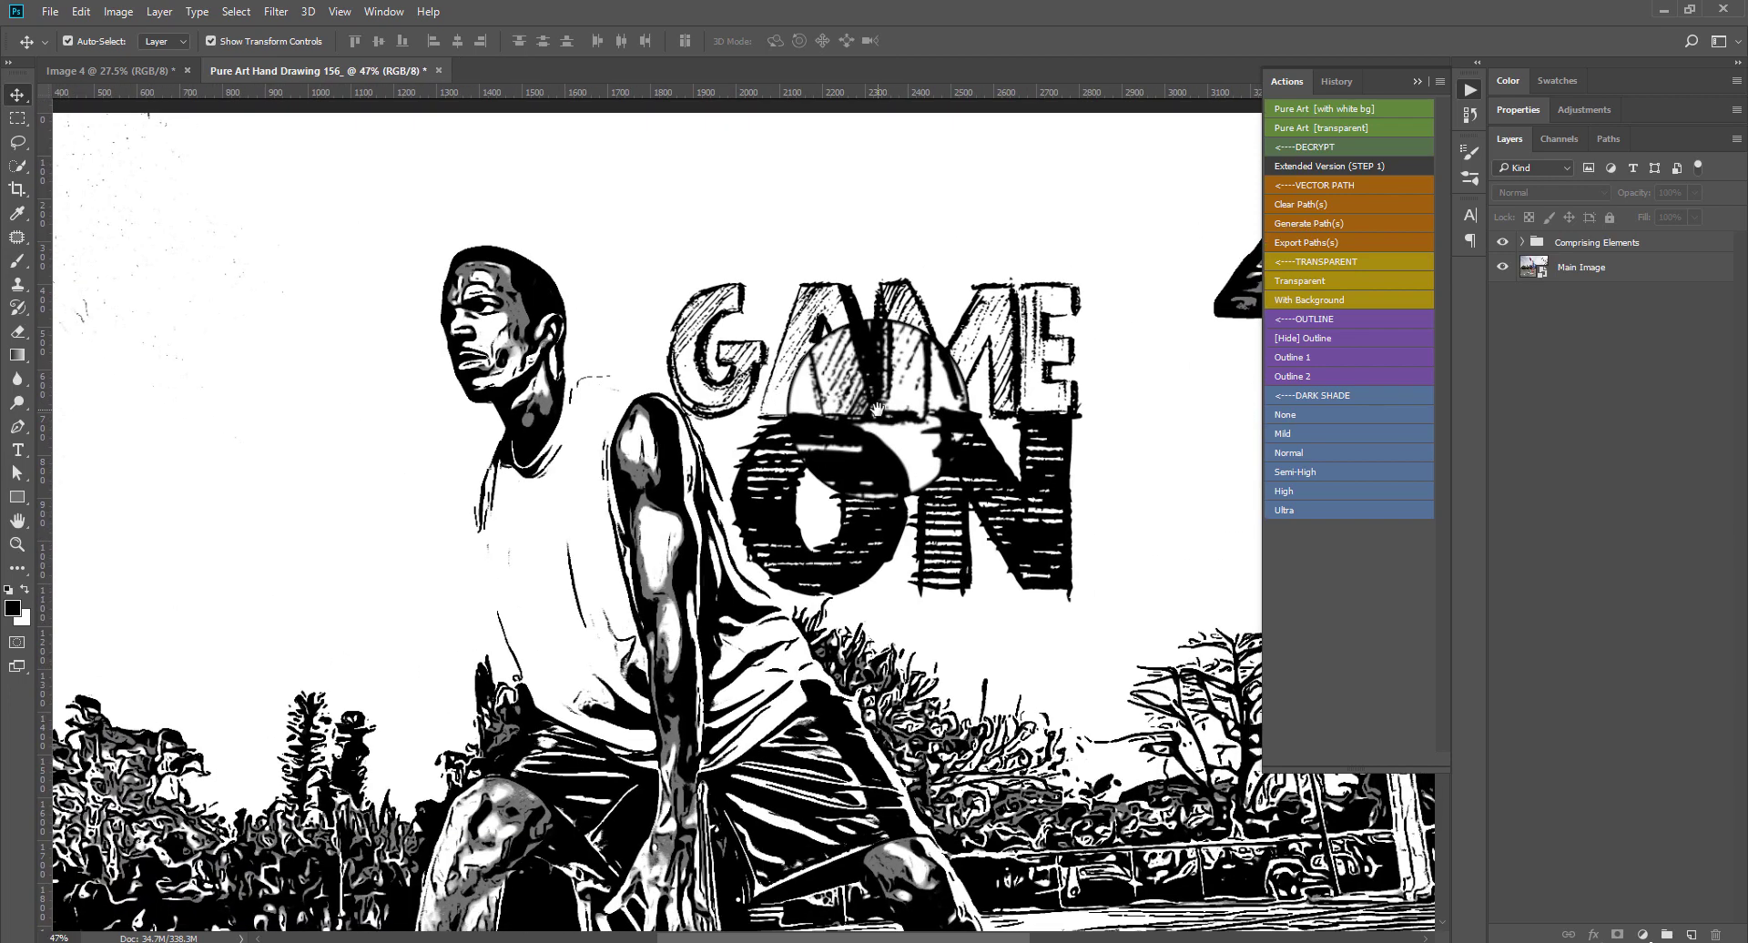
left_click(1286, 433)
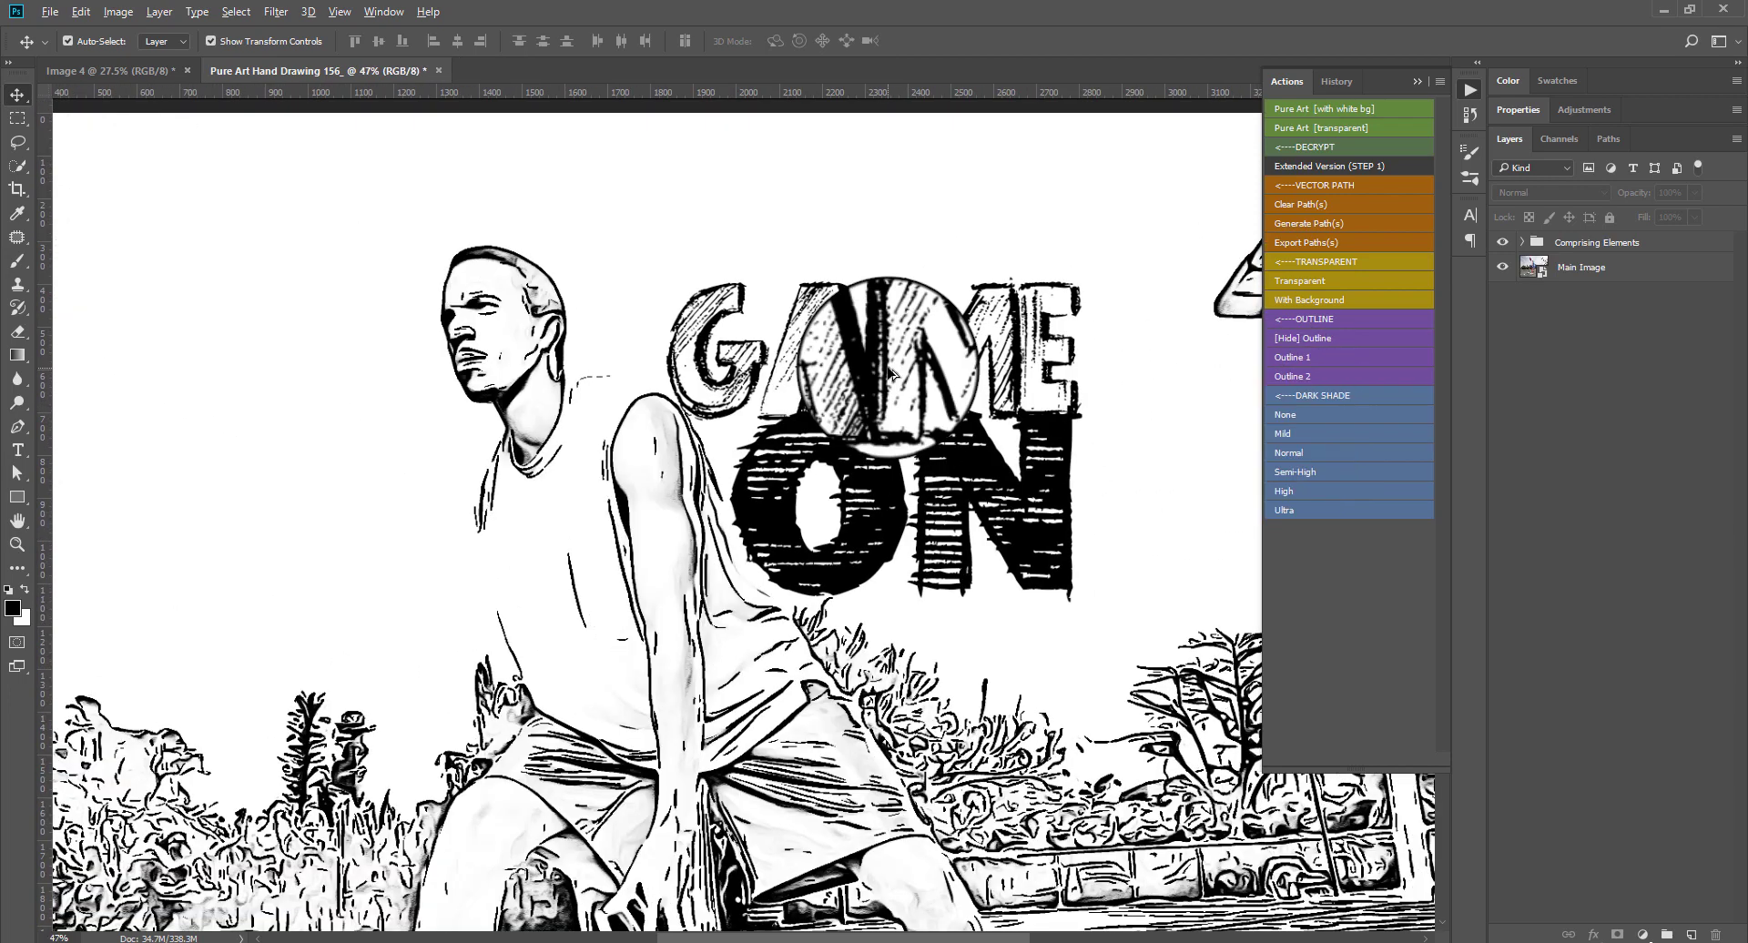
Apply the Normal, Semi-High, High and Ultra dark shading actions to the player.
scroll(892, 393, "up", 2)
scroll(892, 393, "up", 1)
left_click_drag(892, 393, 791, 415)
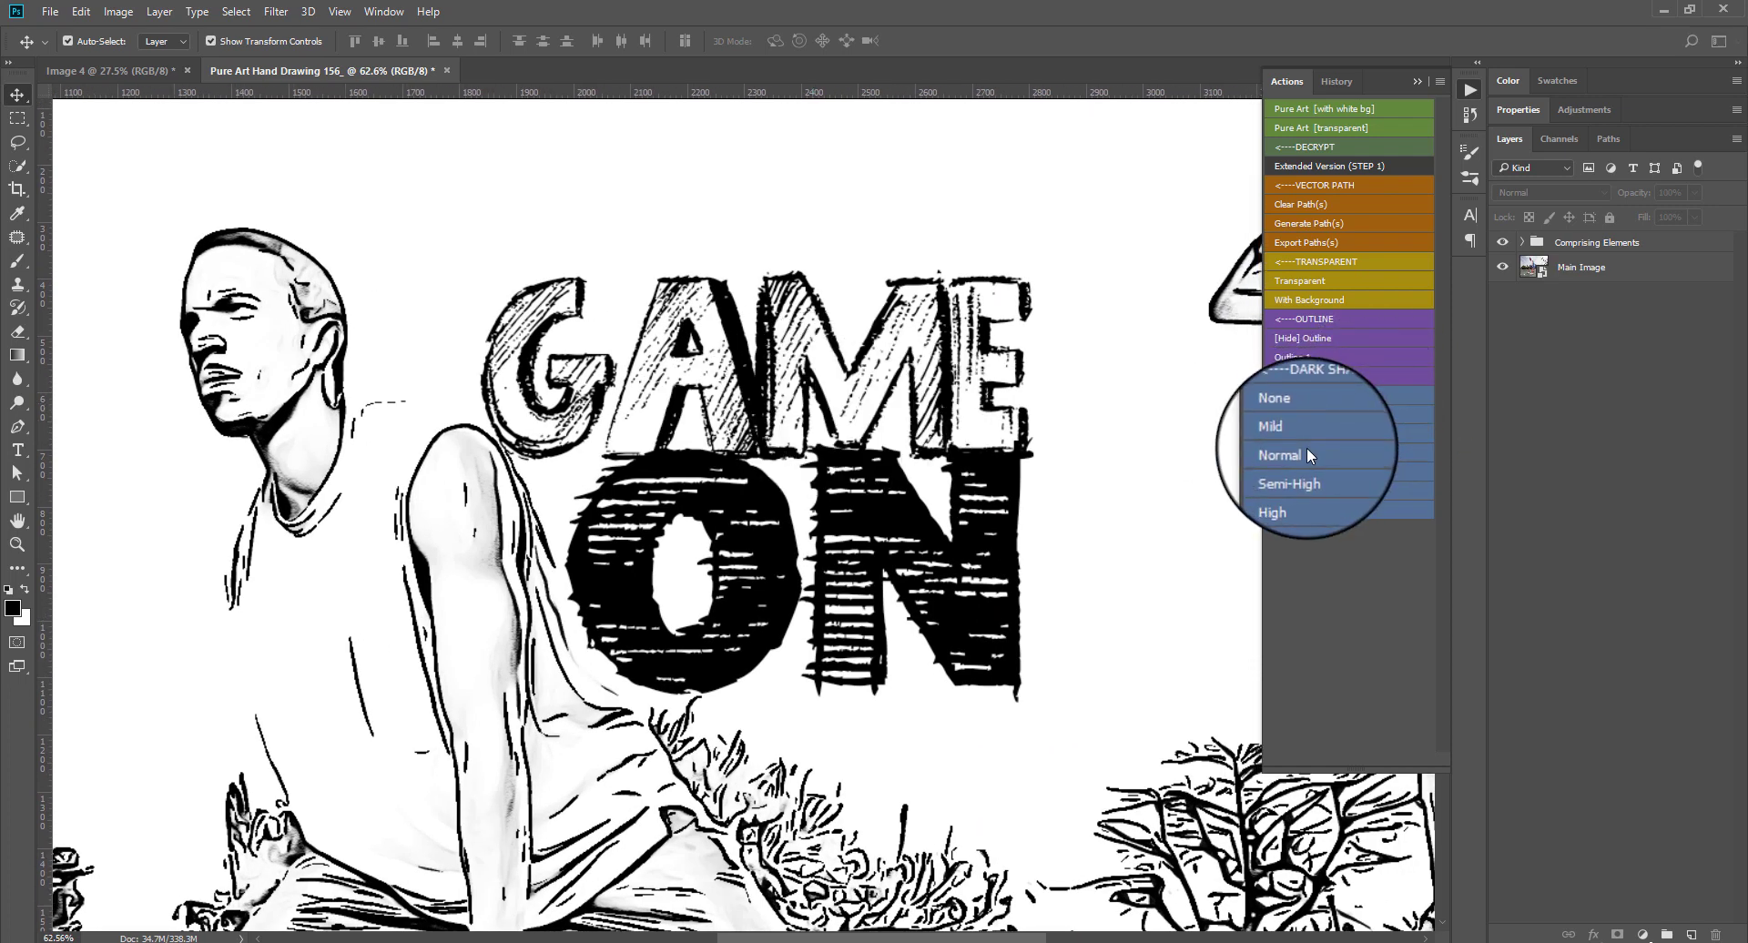
left_click(1307, 446)
left_click(1306, 477)
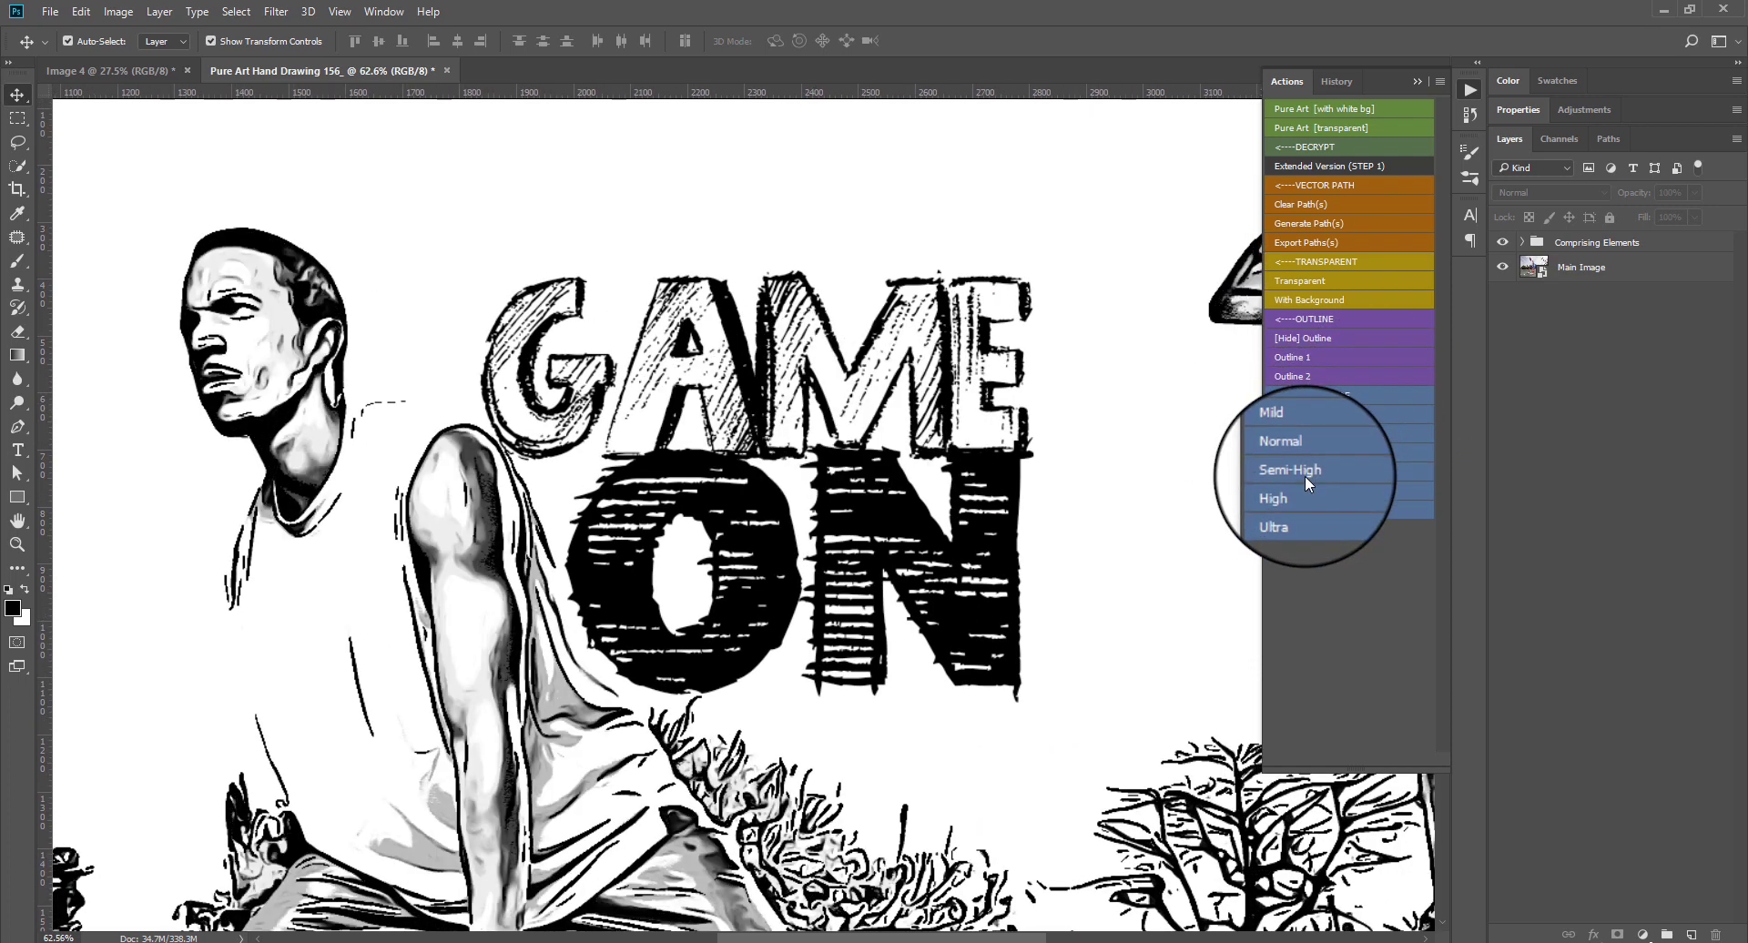
left_click(1297, 491)
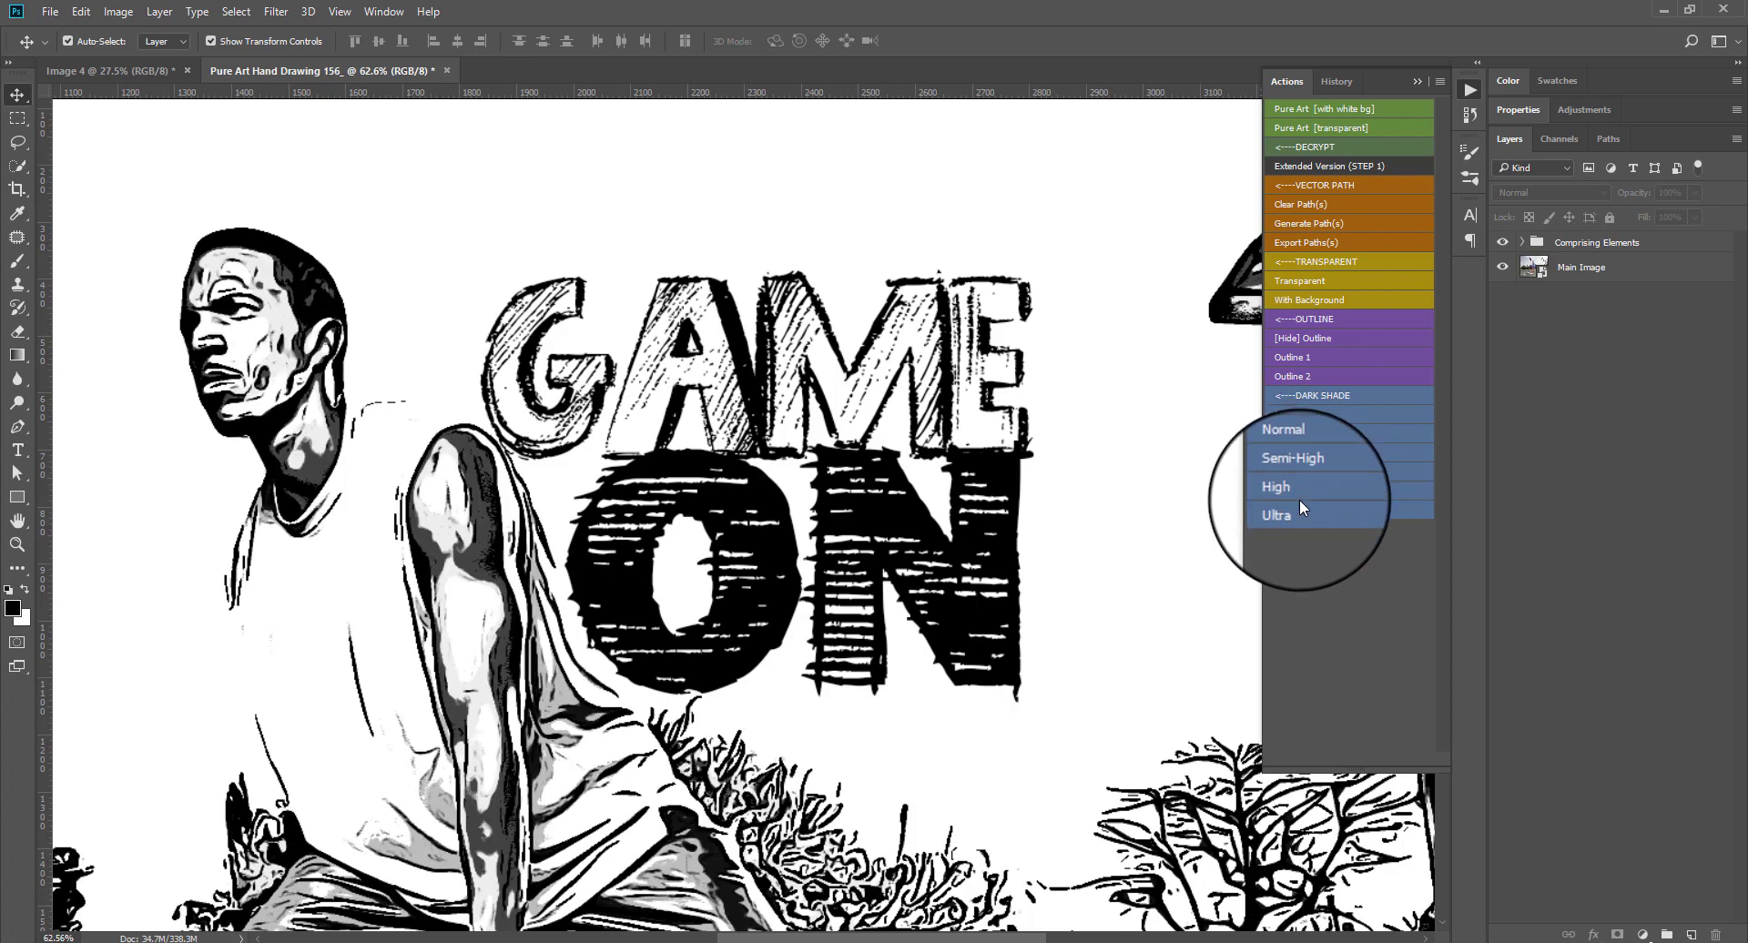
left_click(1298, 510)
Zoom out and toggle the Comprising Elements group to compare the sketch with the original photo.
scroll(995, 573, "down", 2)
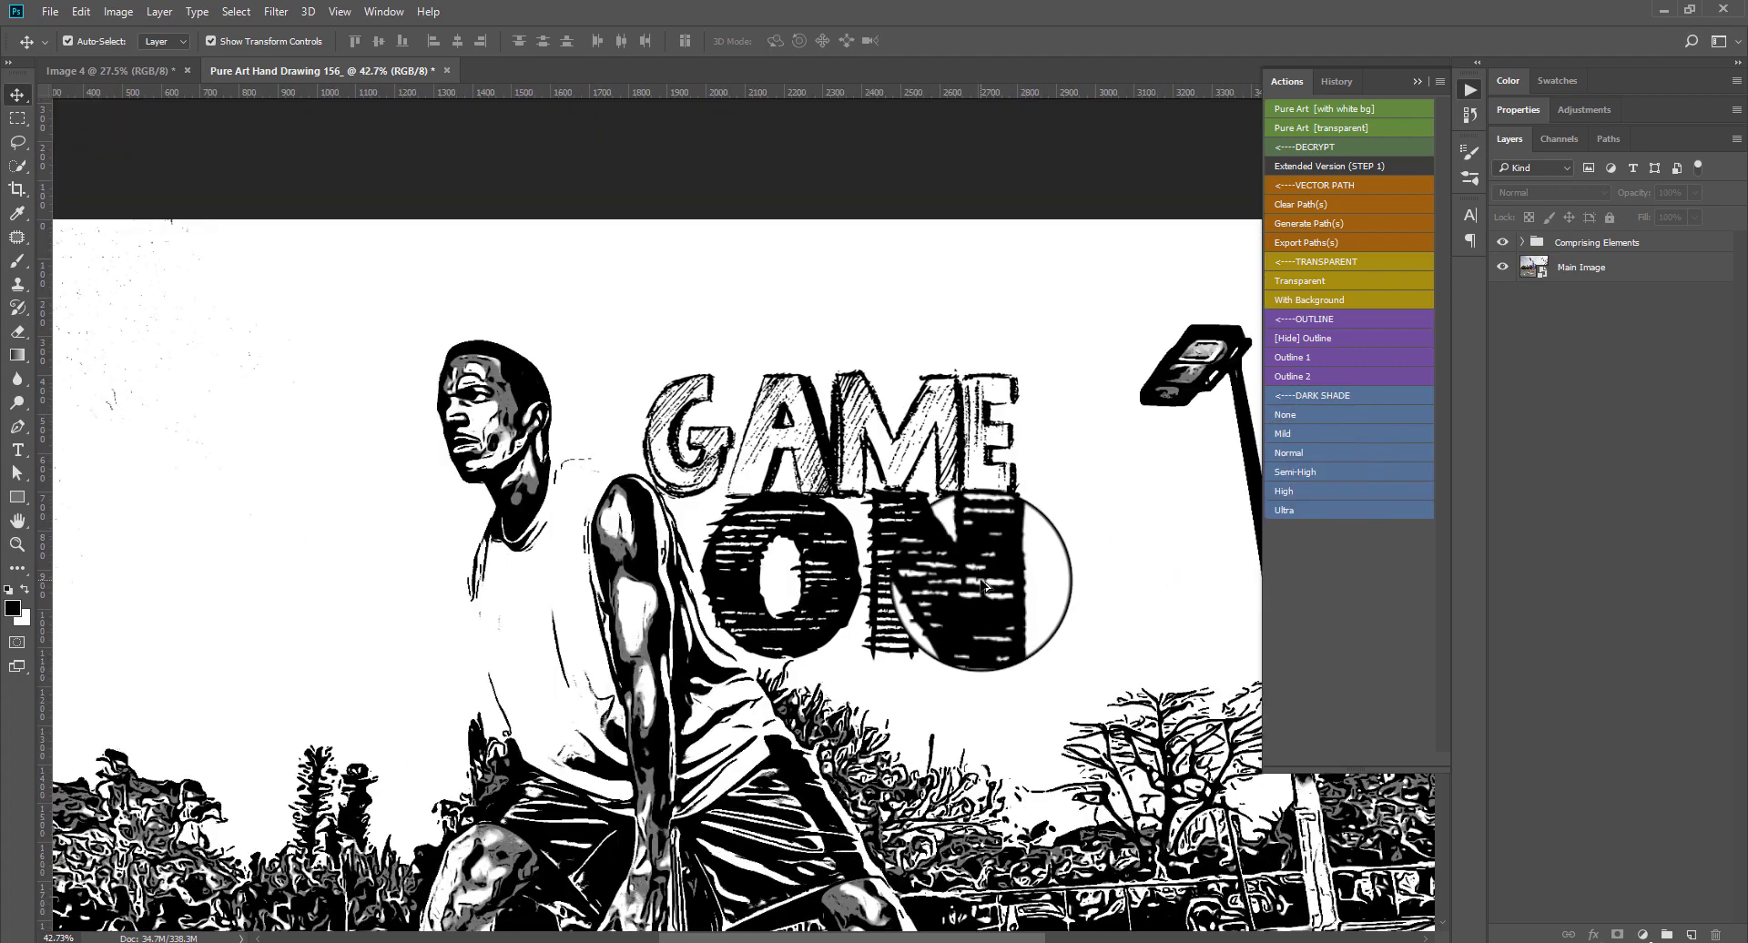
scroll(993, 576, "down", 2)
scroll(983, 582, "down", 2)
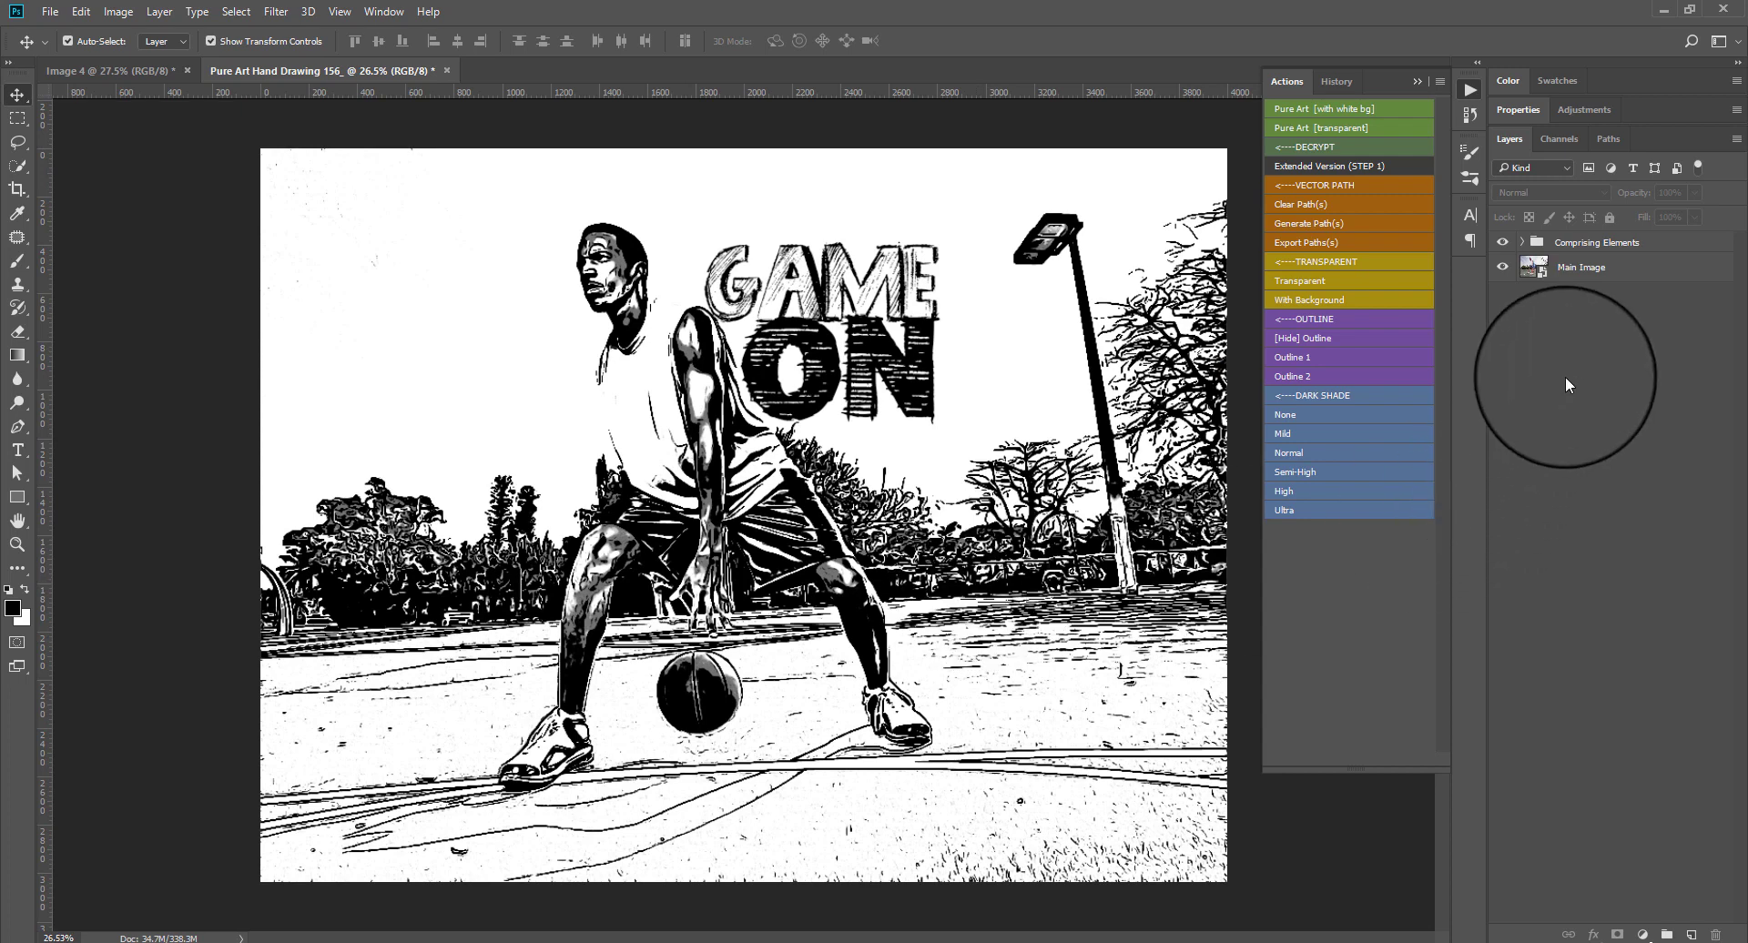
left_click(1501, 242)
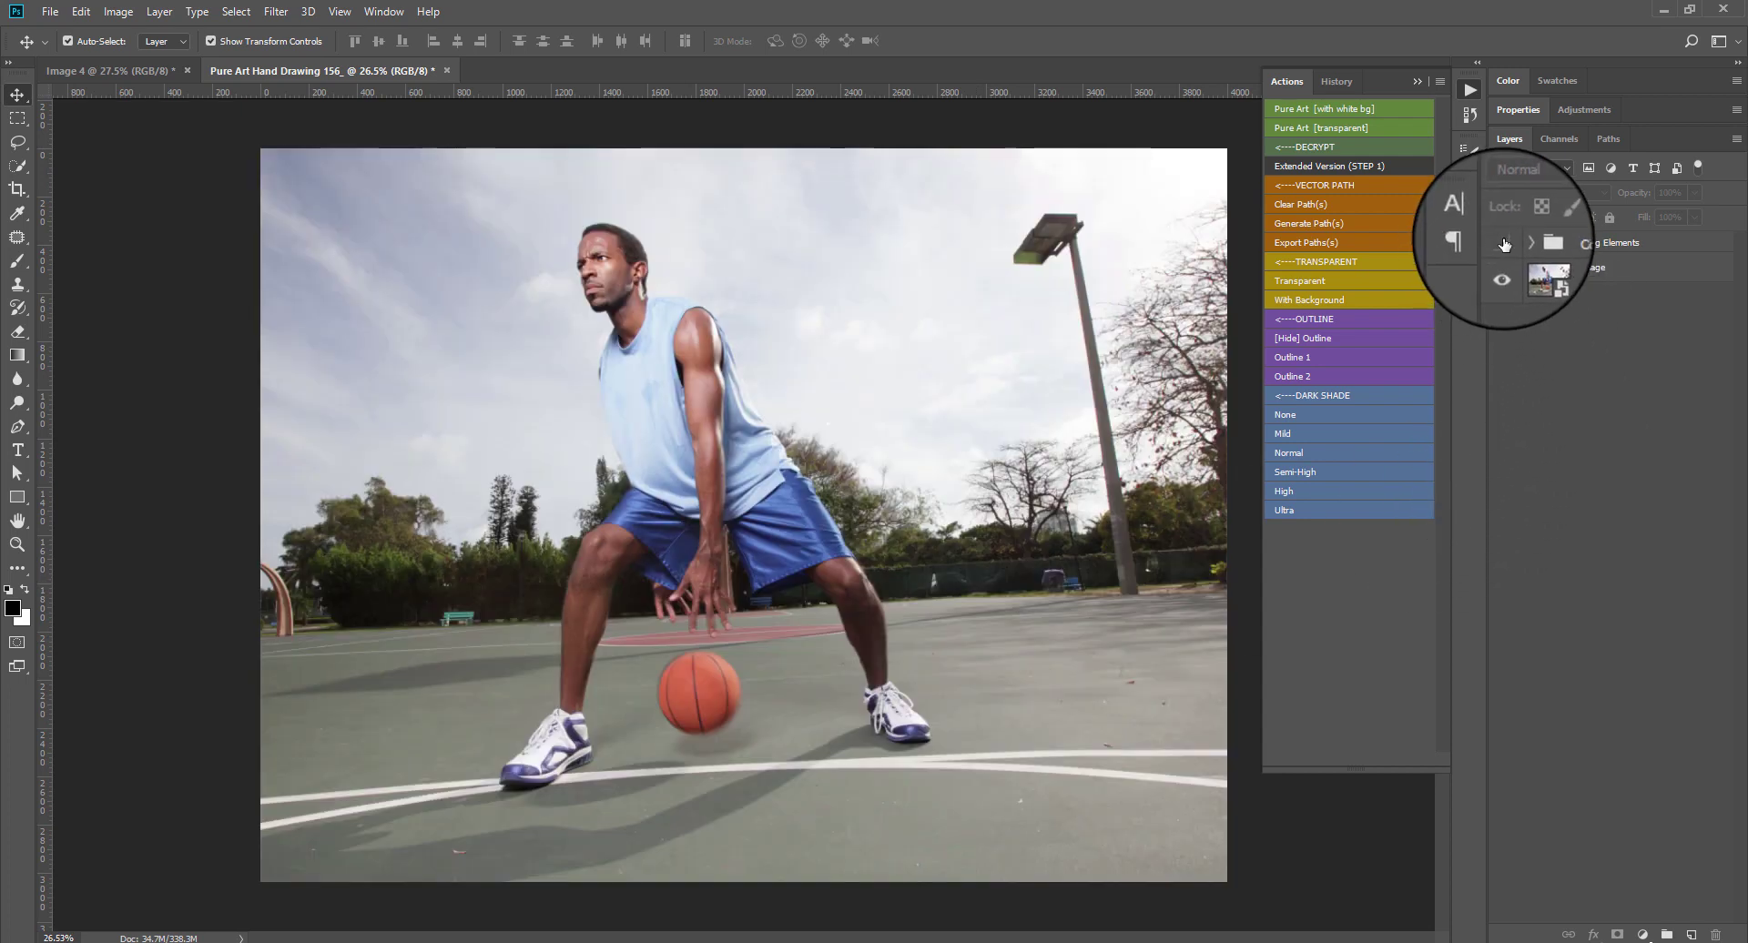
left_click(1502, 242)
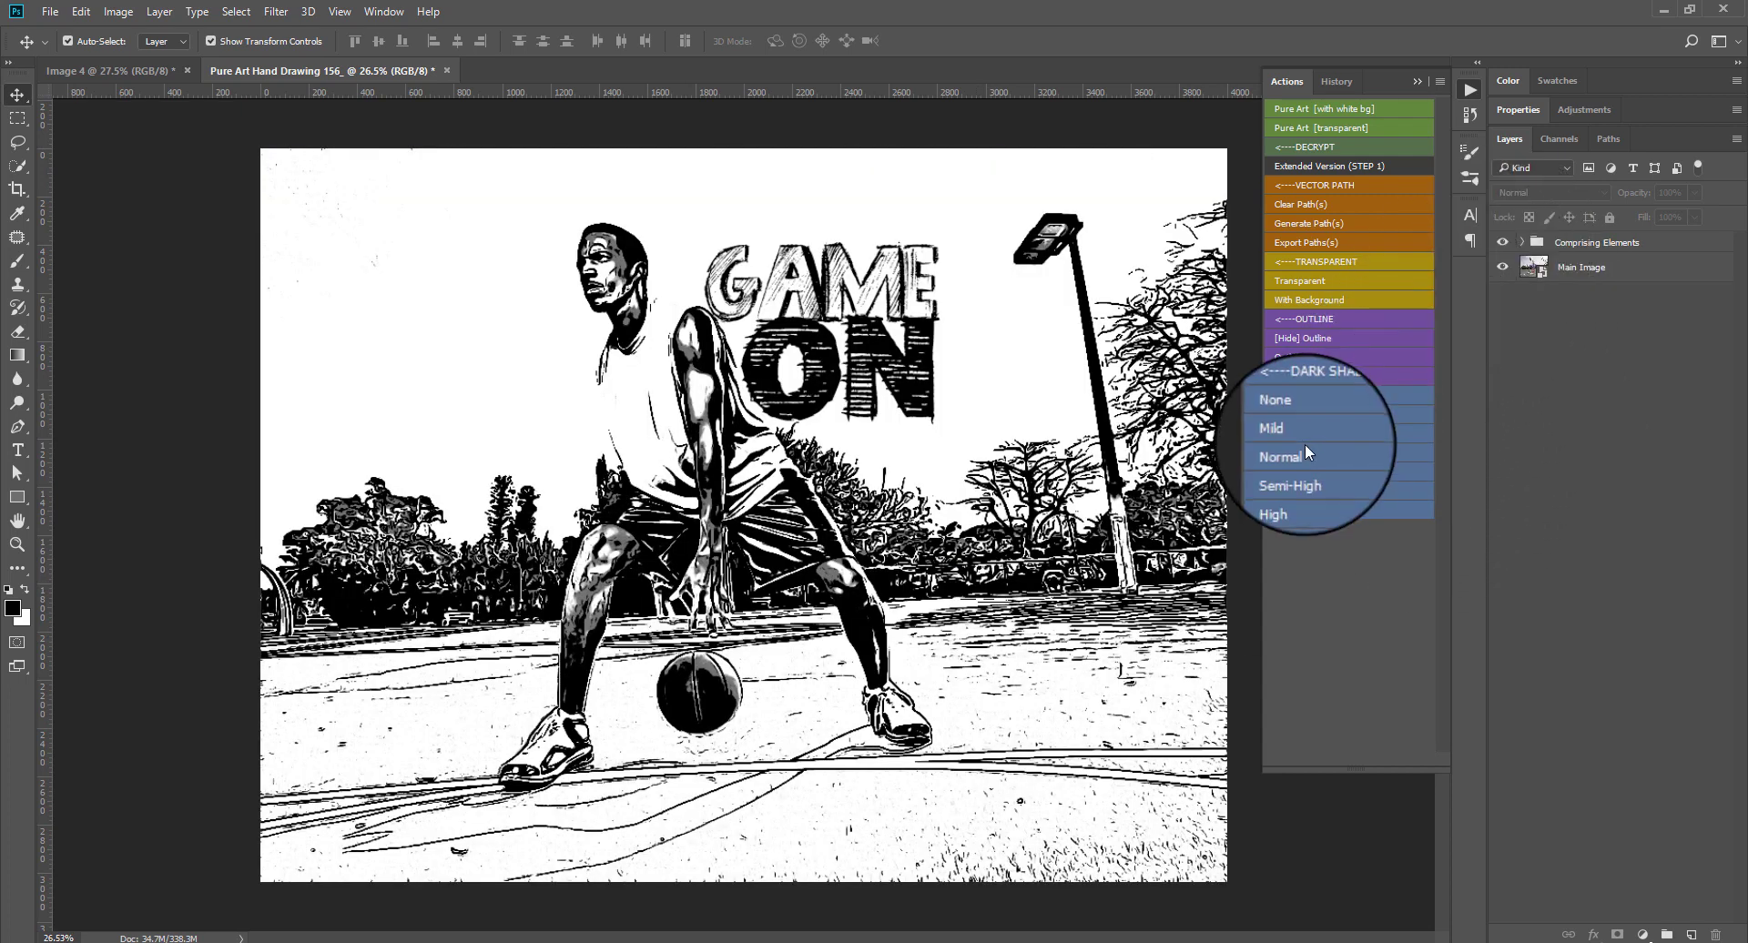